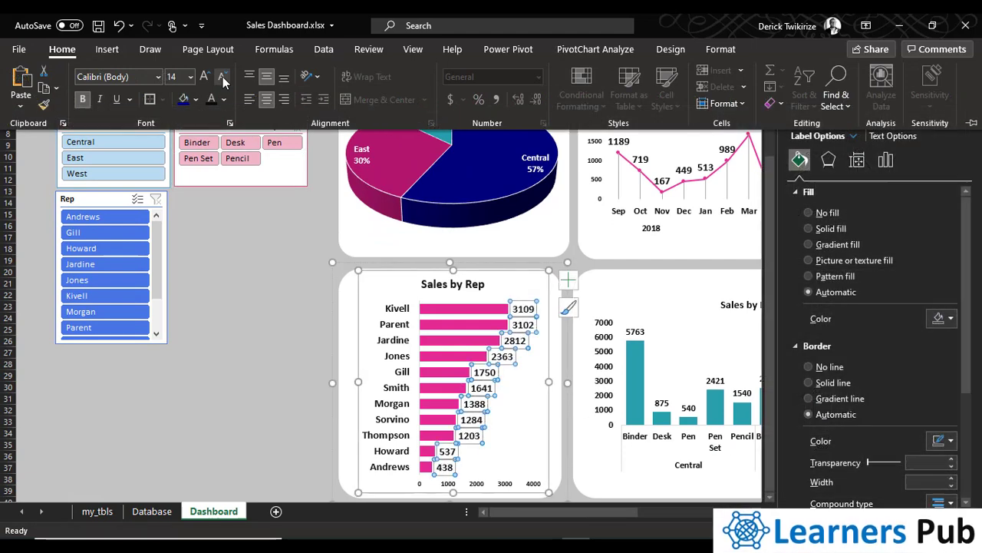
Close the data label formatting pane and return to the start of the Dashboard sheet
{"action": "left_click", "coordinate": [247, 406]}
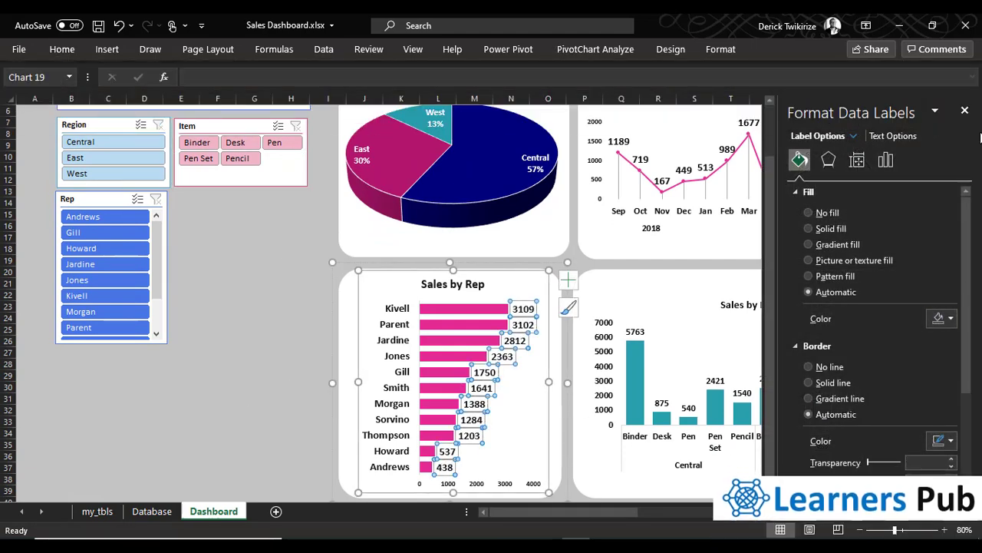
{"action": "left_click", "coordinate": [965, 109]}
{"action": "scroll", "coordinate": [256, 300], "scroll_direction": "up", "scroll_amount": 2}
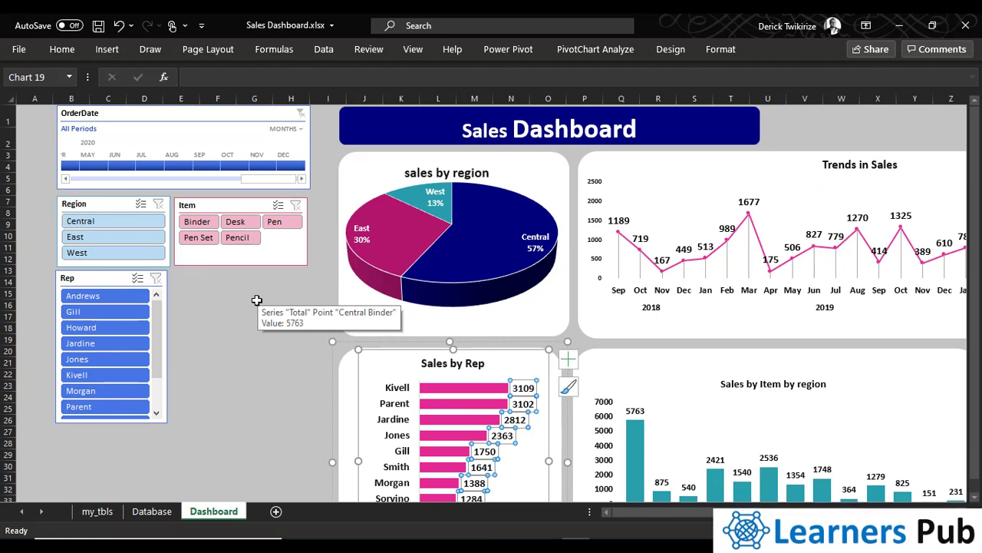
Filter the dashboard by the Central region, switch it to East, and clear the Region filter
{"action": "left_click", "coordinate": [123, 222]}
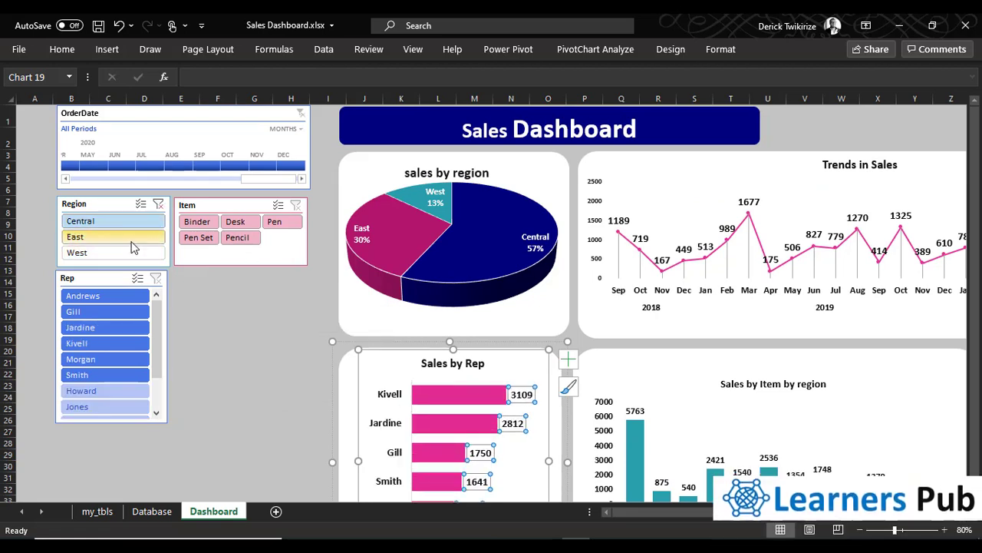
{"action": "left_click", "coordinate": [131, 237]}
{"action": "left_click", "coordinate": [159, 205]}
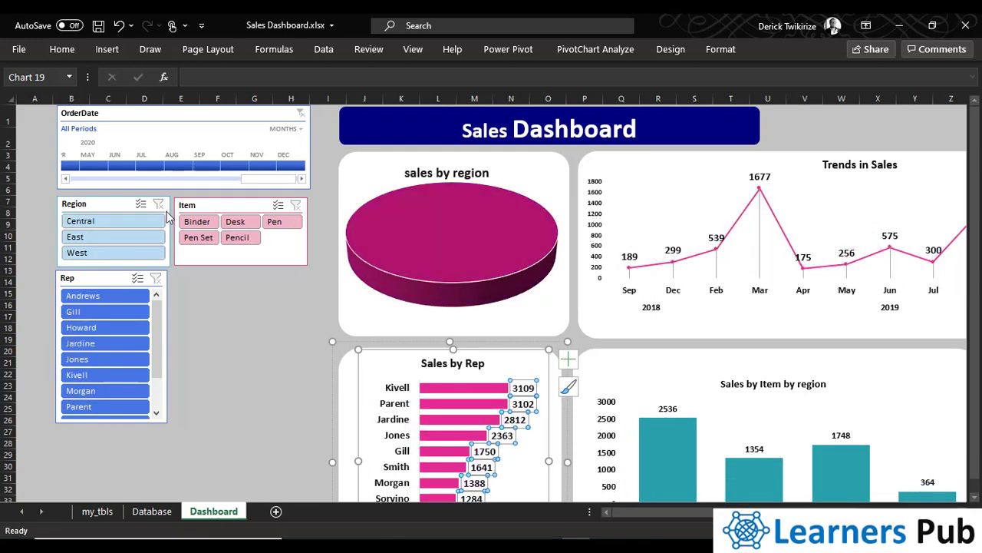
Filter the dashboard to the Binder item and a single sales rep, and examine the updated charts
{"action": "left_click", "coordinate": [201, 222]}
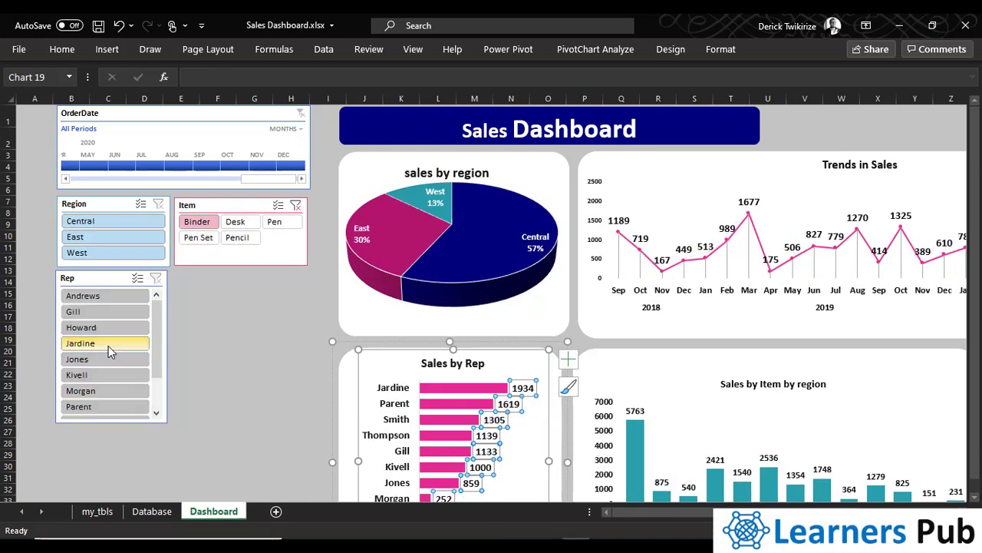
{"action": "left_click", "coordinate": [108, 346]}
{"action": "scroll", "coordinate": [491, 303], "scroll_direction": "right", "scroll_amount": 4}
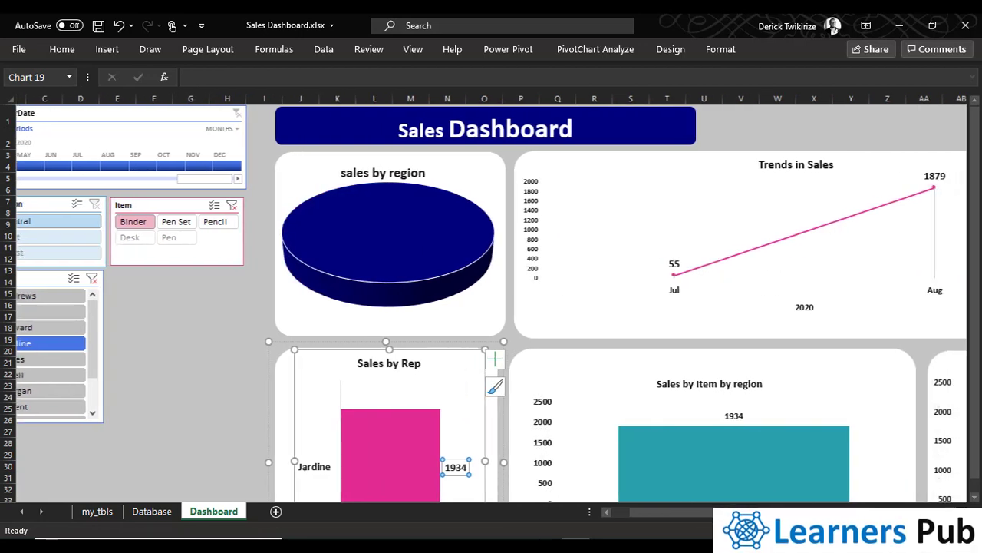
{"action": "scroll", "coordinate": [369, 261], "scroll_direction": "down", "scroll_amount": 3}
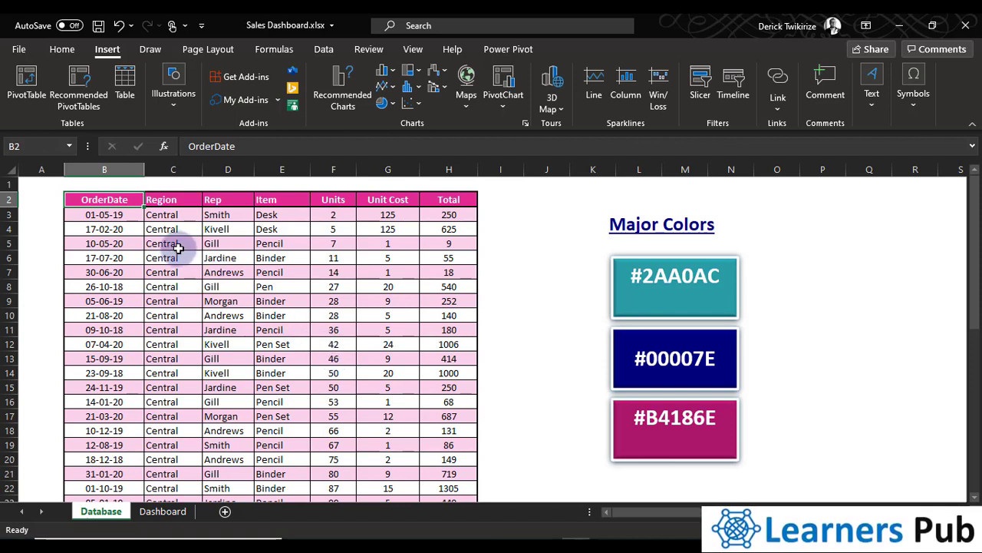
Convert the sales data range B2:H45 on the Database sheet into a table with headers
{"action": "key", "text": "ctrl+t"}
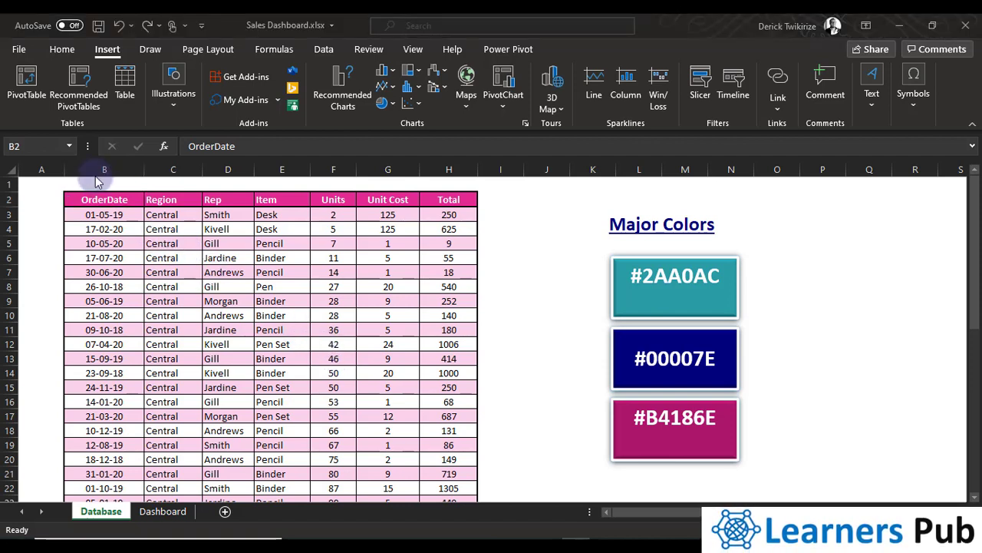
{"action": "left_click", "coordinate": [120, 258]}
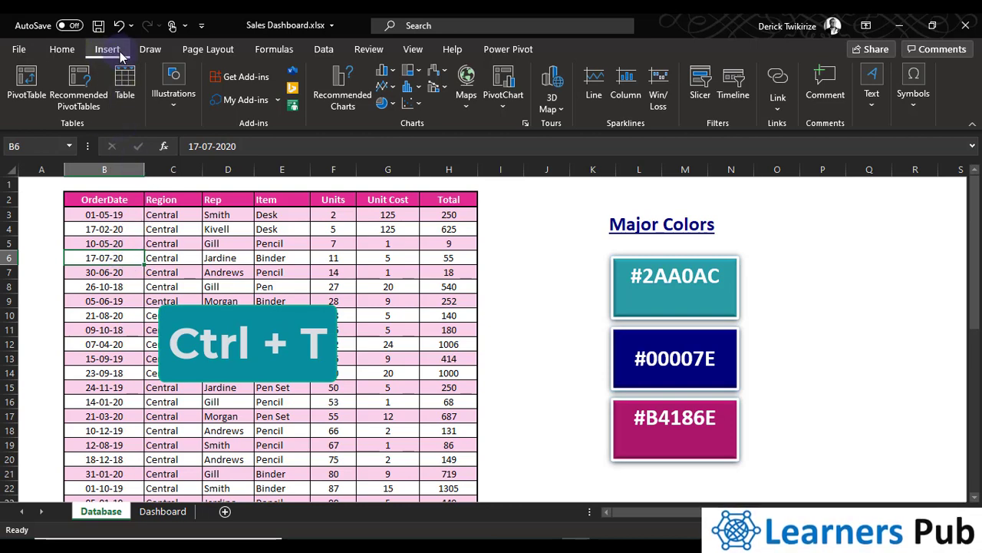
{"action": "left_click", "coordinate": [124, 88]}
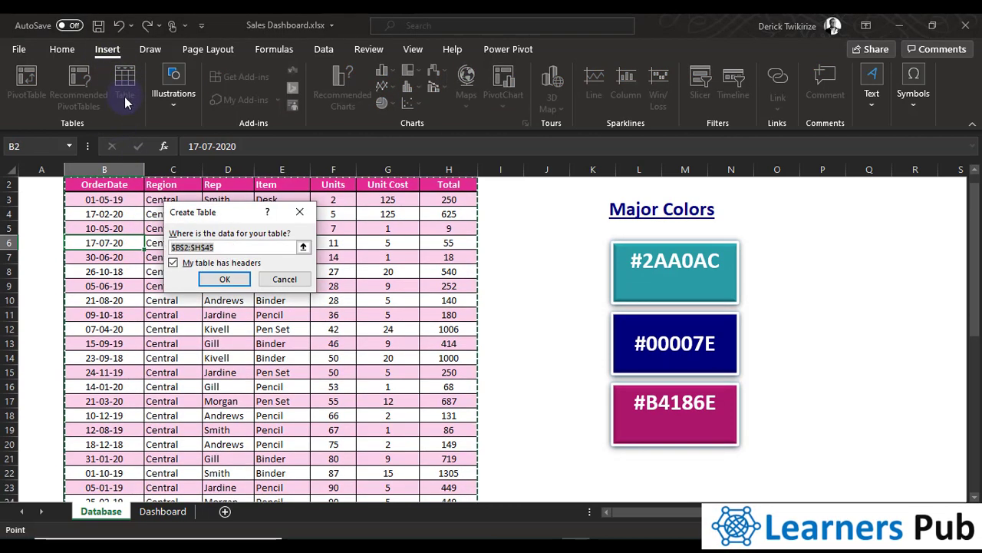
{"action": "left_click", "coordinate": [225, 280]}
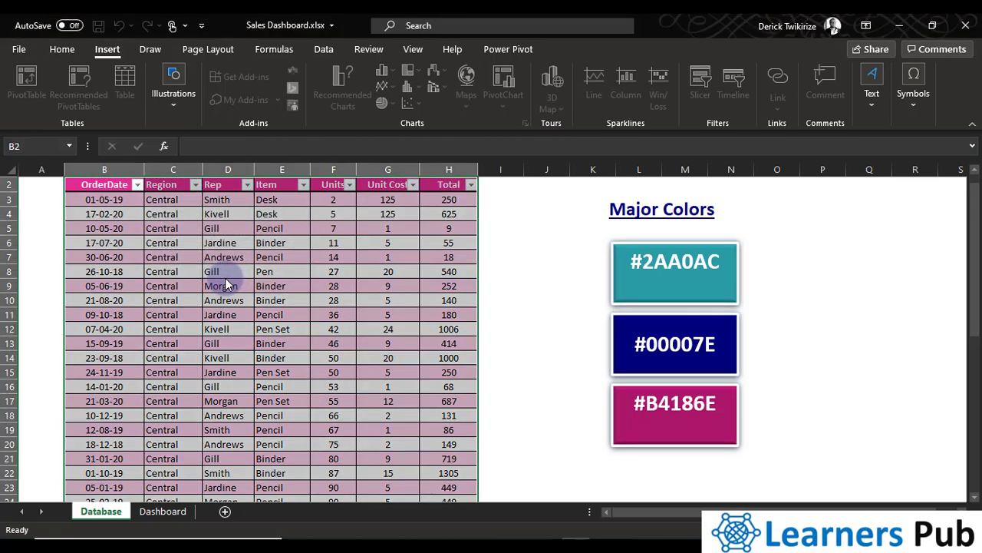
{"action": "left_click", "coordinate": [261, 260]}
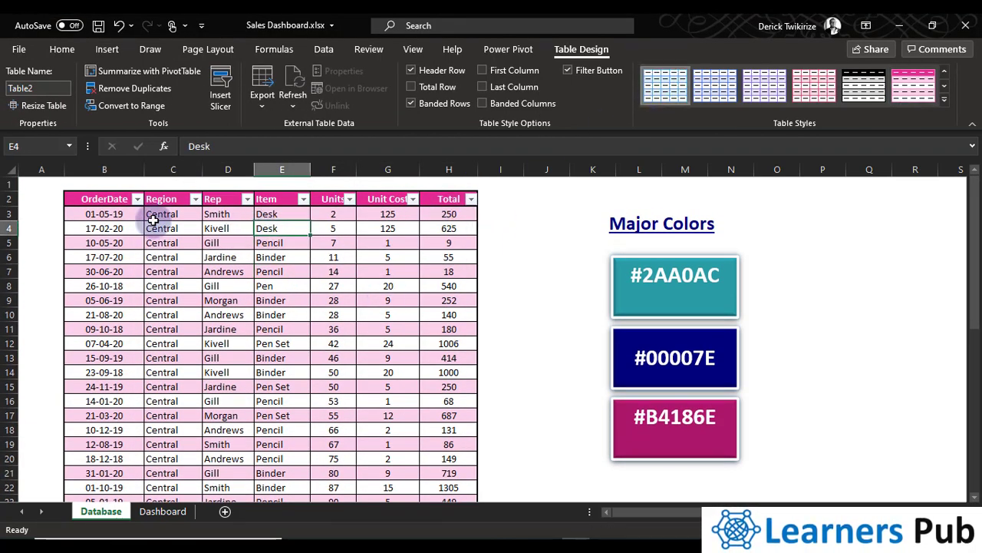
Review the full extent of the sales table and rename the table main_tbl
{"action": "left_click_drag", "start_coordinate": [97, 199], "coordinate": [461, 470]}
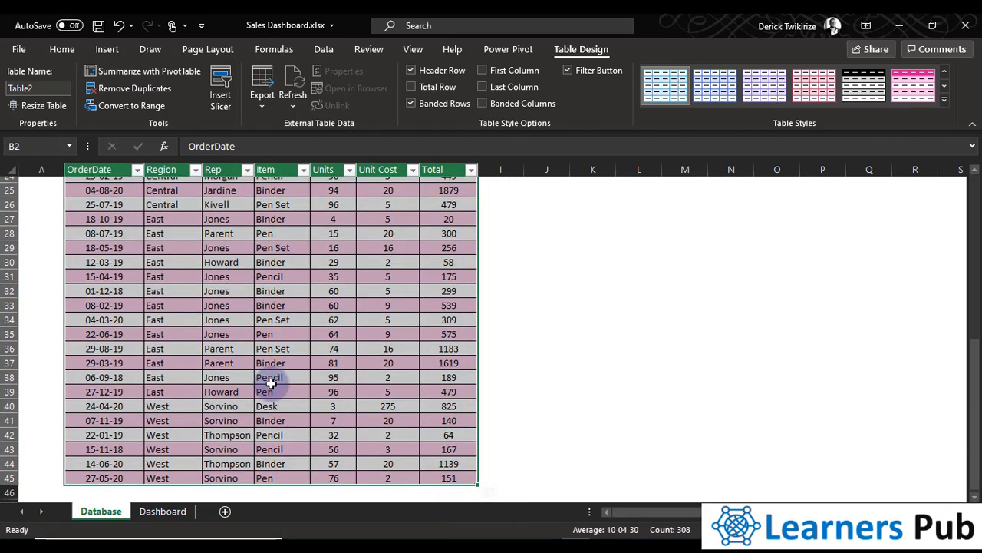
{"action": "scroll", "coordinate": [265, 398], "scroll_direction": "up", "scroll_amount": 8}
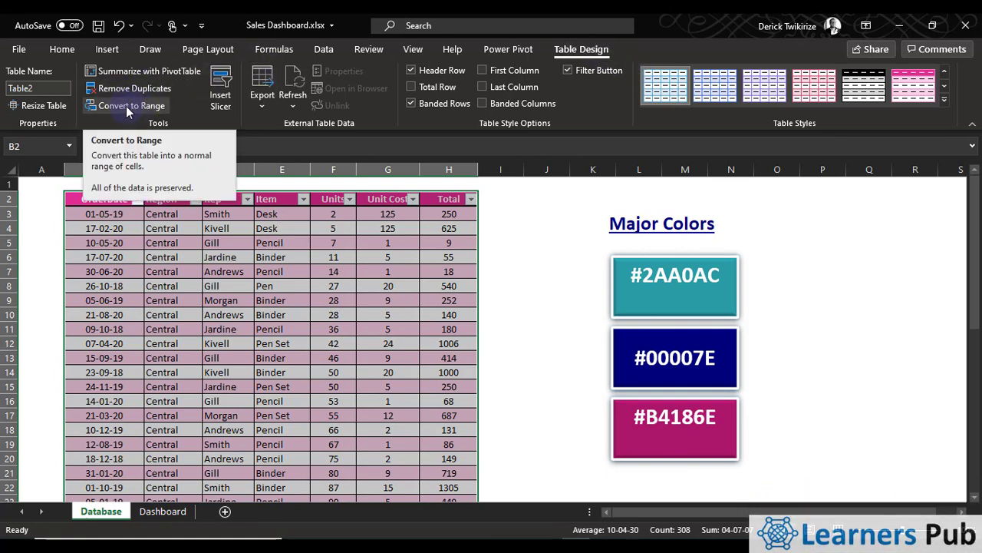
{"action": "left_click_drag", "start_coordinate": [212, 342], "coordinate": [210, 331]}
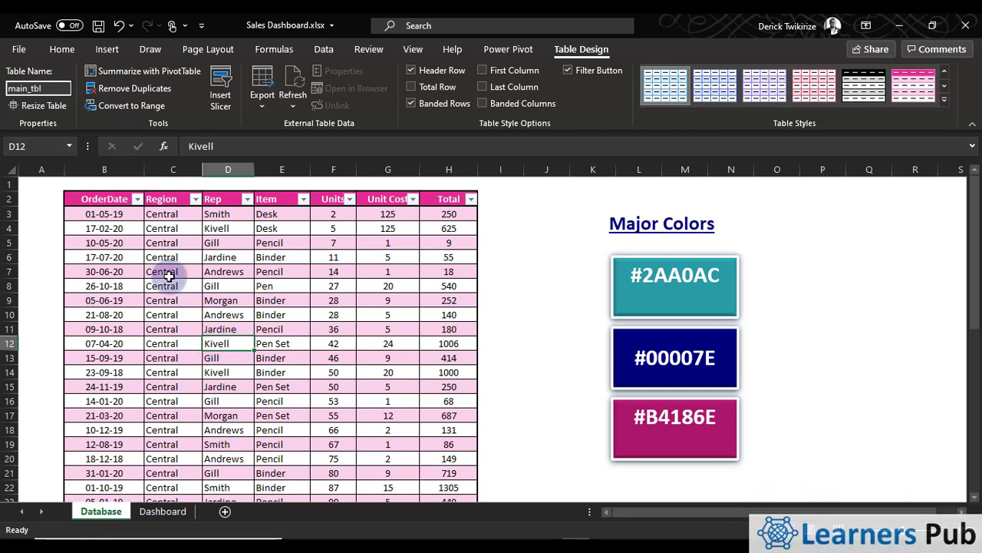
{"action": "left_click", "coordinate": [157, 242]}
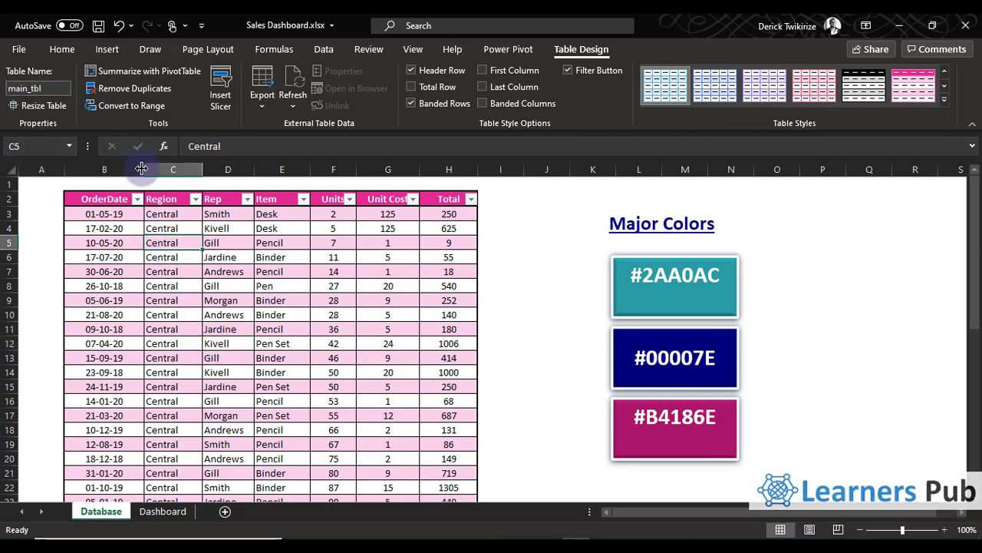
Narrow the OrderDate column of the main_tbl table slightly
{"action": "left_click_drag", "start_coordinate": [142, 168], "coordinate": [132, 169]}
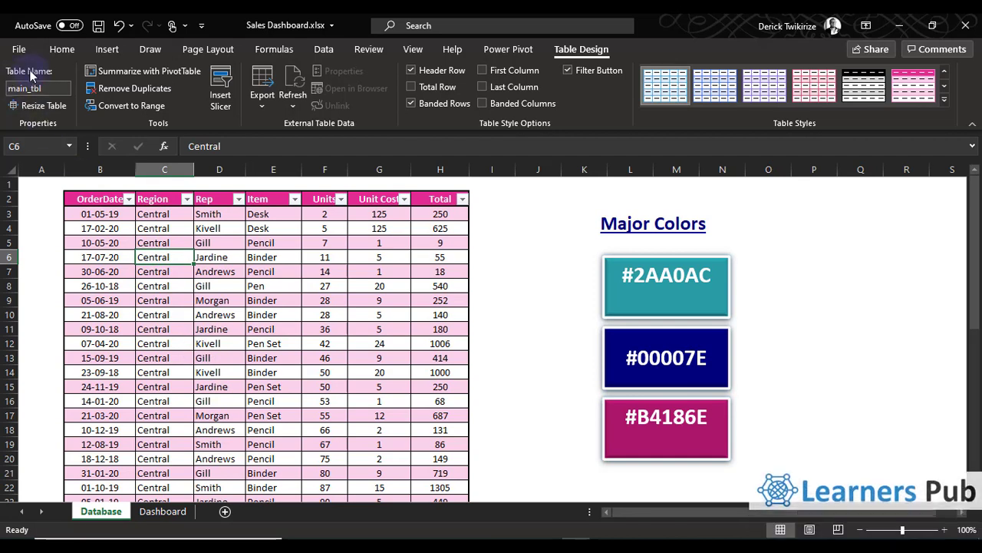
{"action": "left_click", "coordinate": [120, 201]}
{"action": "left_click", "coordinate": [146, 253]}
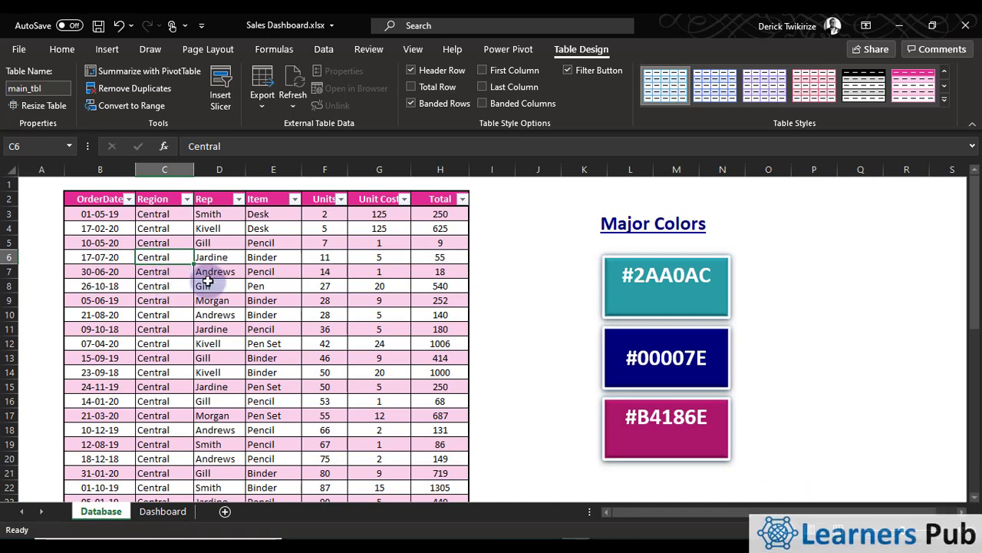
Create a PivotTable from main_tbl on a new worksheet
{"action": "left_click", "coordinate": [106, 243]}
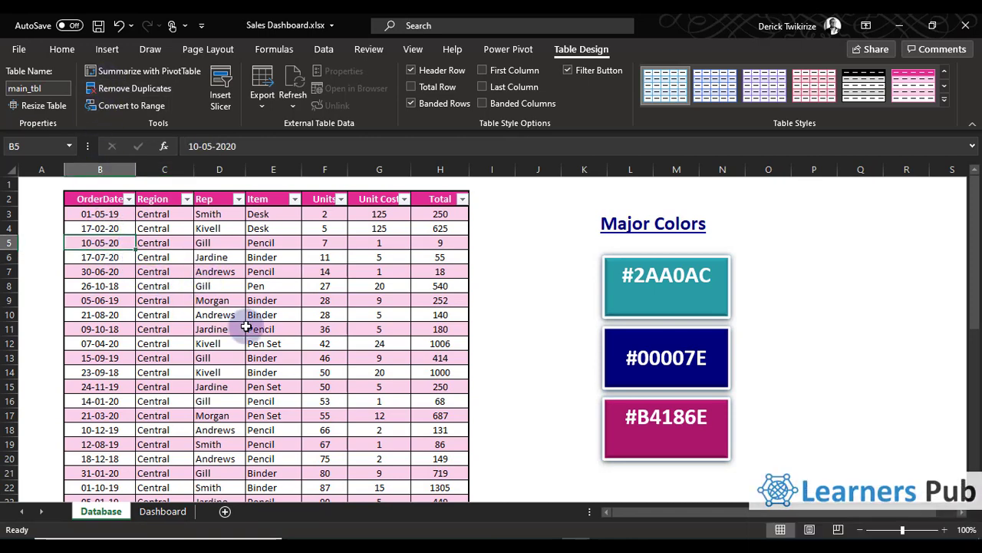
{"action": "left_click", "coordinate": [106, 50]}
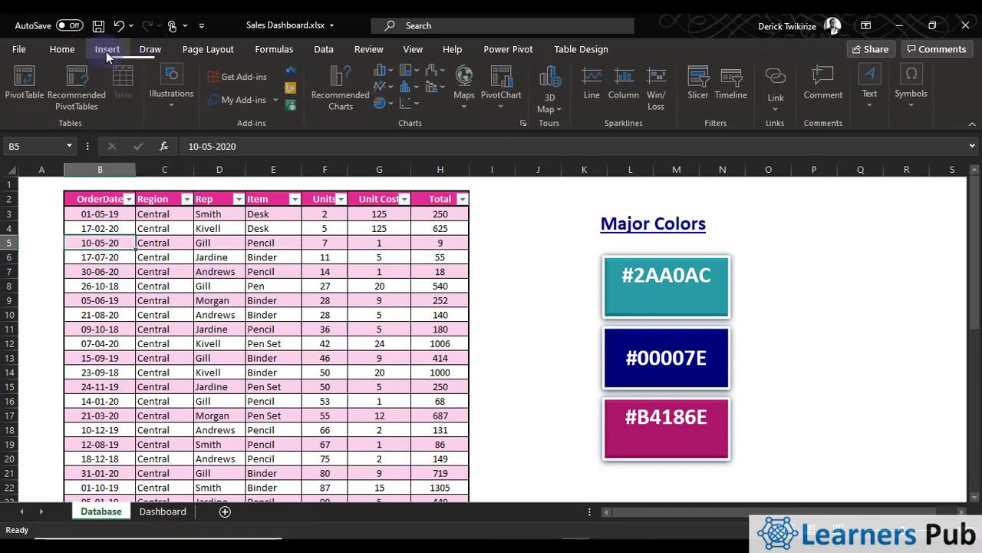
{"action": "left_click", "coordinate": [27, 85]}
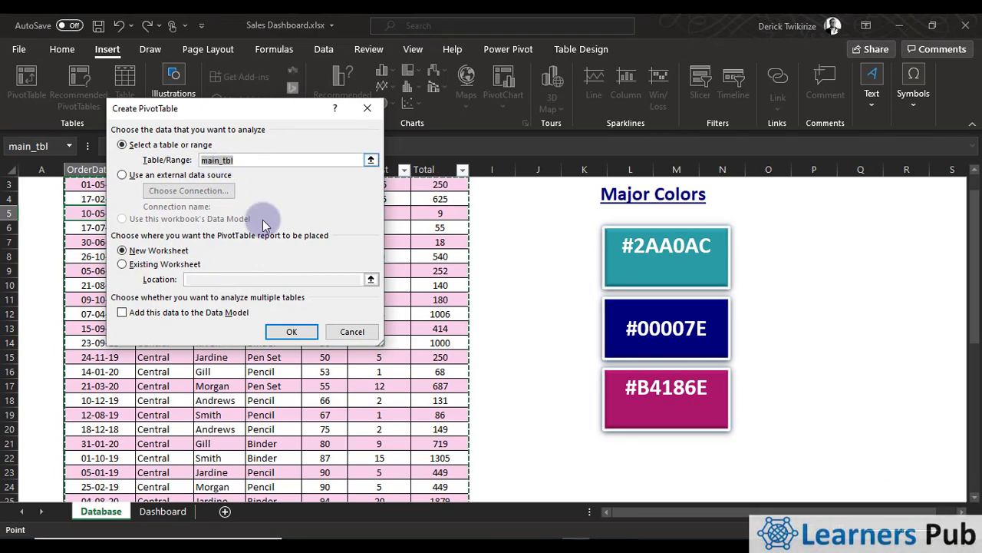
{"action": "left_click", "coordinate": [289, 331]}
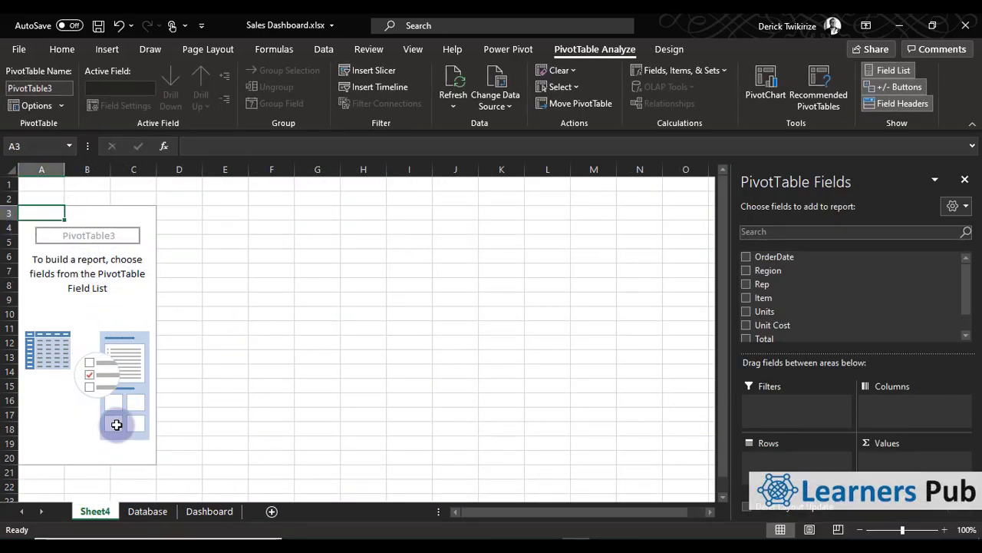
Rename the new PivotTable worksheet my_tbls
{"action": "right_click", "coordinate": [94, 510]}
{"action": "left_click", "coordinate": [170, 347]}
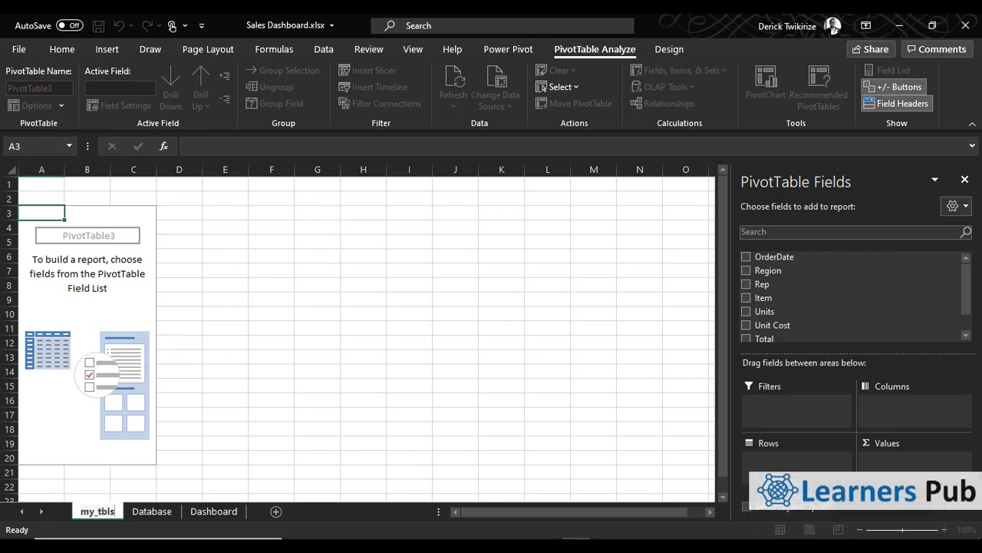
{"action": "type", "text": "my_tbls"}
{"action": "left_click", "coordinate": [250, 236]}
Hide the gridlines on the my_tbls sheet
{"action": "left_click", "coordinate": [143, 237]}
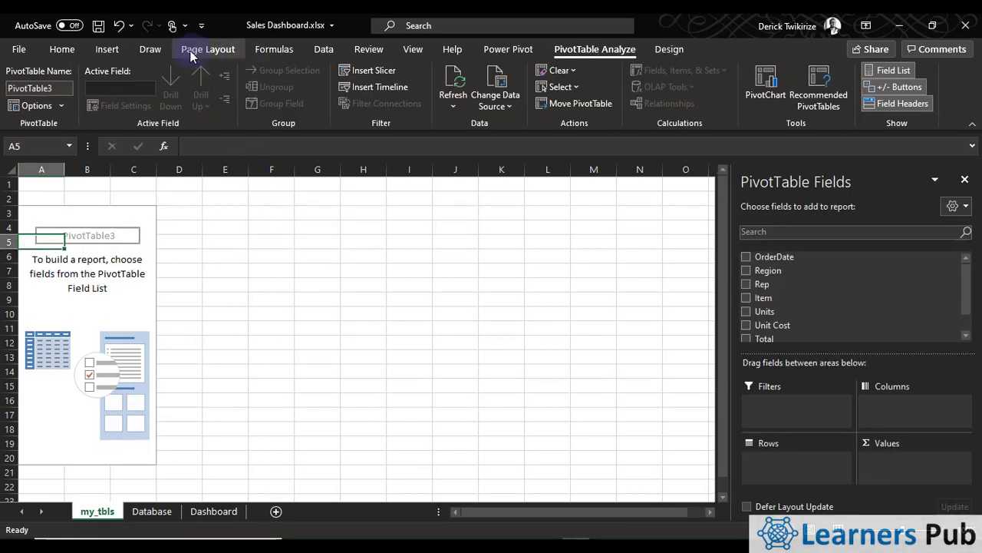
{"action": "left_click", "coordinate": [192, 51]}
{"action": "left_click", "coordinate": [317, 284]}
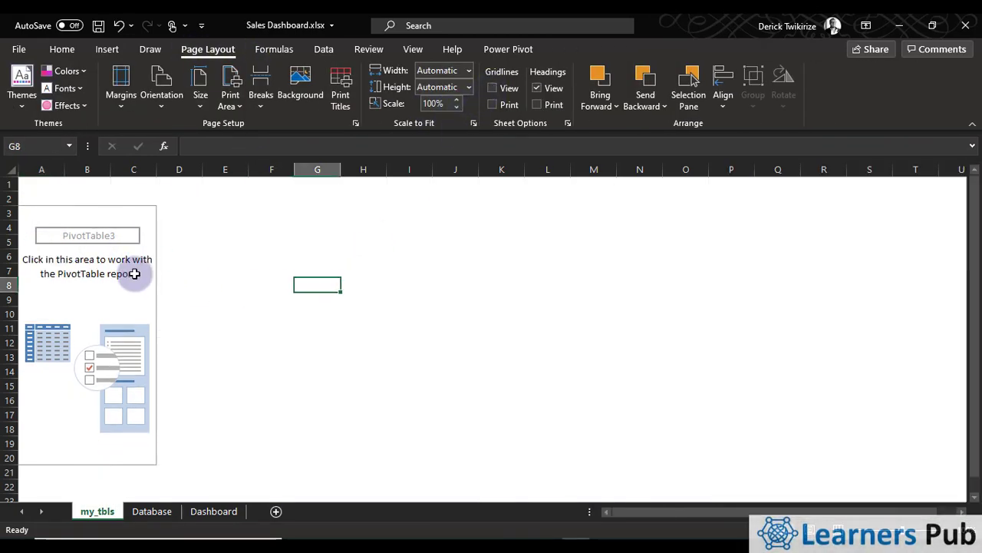
Place the Region field in the Rows area of the PivotTable
{"action": "left_click", "coordinate": [135, 273]}
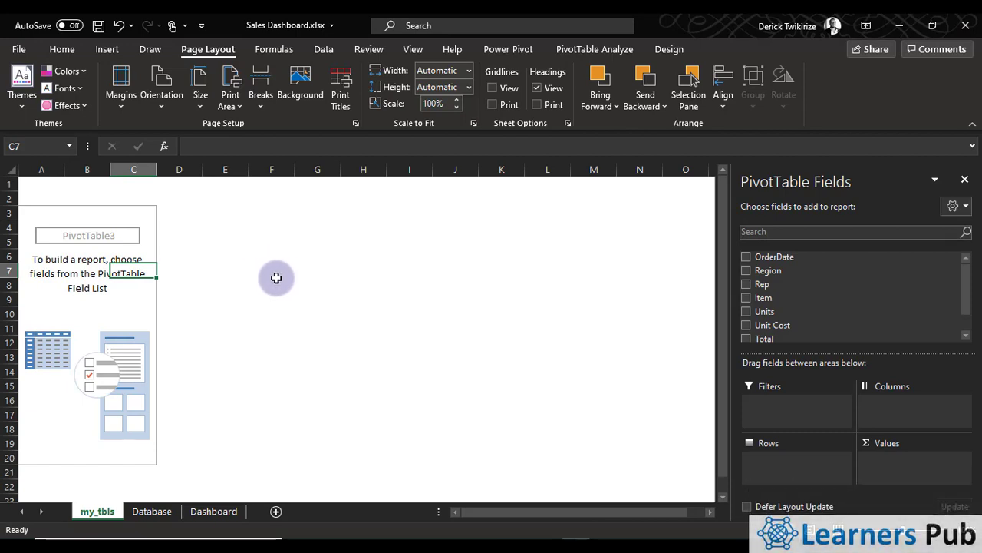
{"action": "left_click", "coordinate": [747, 270]}
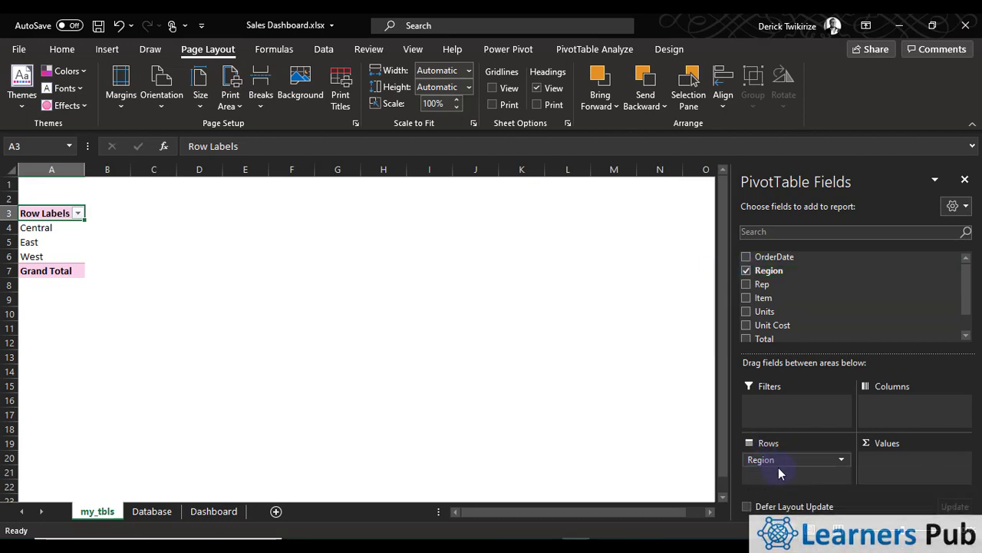
{"action": "left_click", "coordinate": [748, 271]}
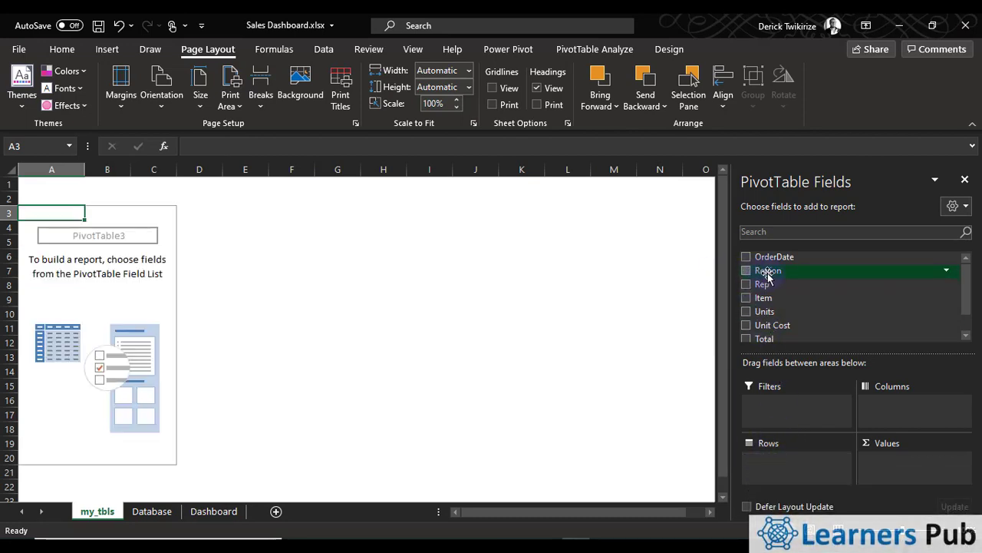
{"action": "left_click_drag", "start_coordinate": [768, 274], "coordinate": [799, 464]}
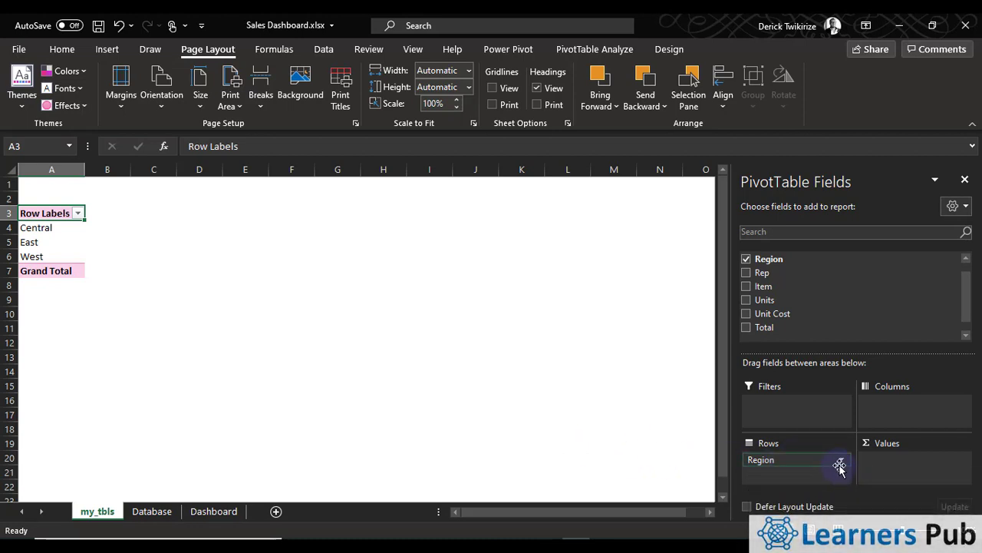
Check the region row labels and add the Total field to the PivotTable's Values area as a sum
{"action": "left_click", "coordinate": [44, 228]}
{"action": "left_click", "coordinate": [49, 271]}
{"action": "left_click_drag", "start_coordinate": [38, 228], "coordinate": [61, 241]}
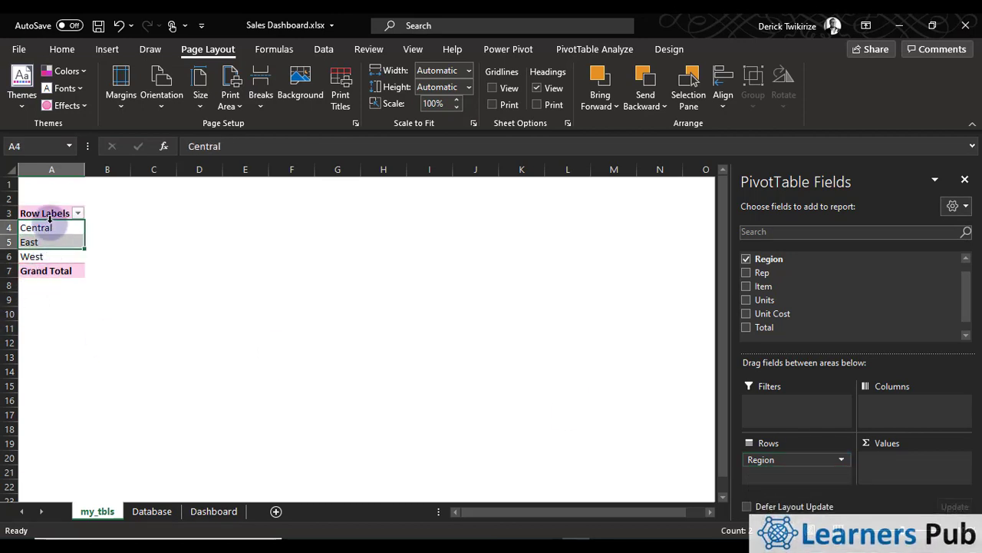
{"action": "left_click", "coordinate": [47, 226]}
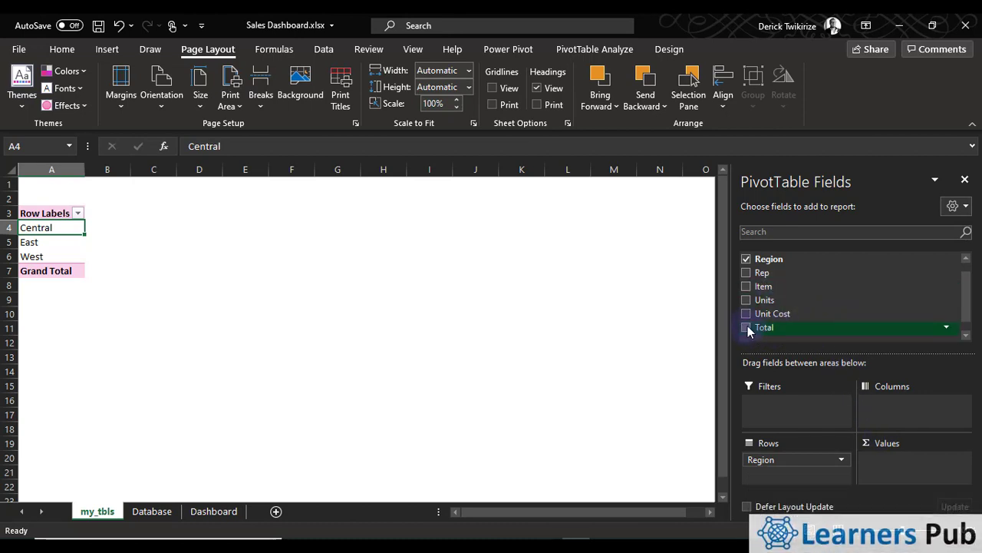
{"action": "left_click_drag", "start_coordinate": [747, 330], "coordinate": [893, 468]}
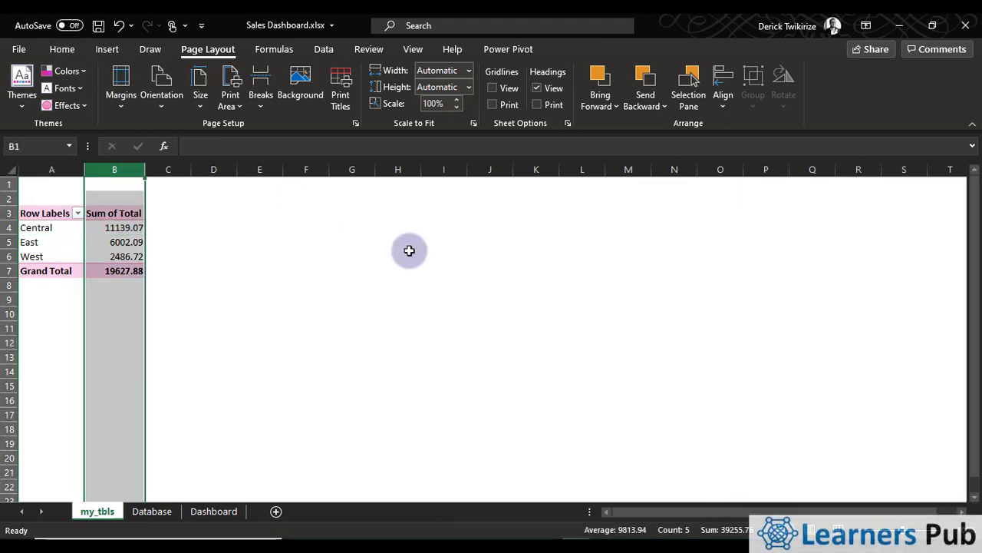
{"action": "left_click", "coordinate": [110, 257]}
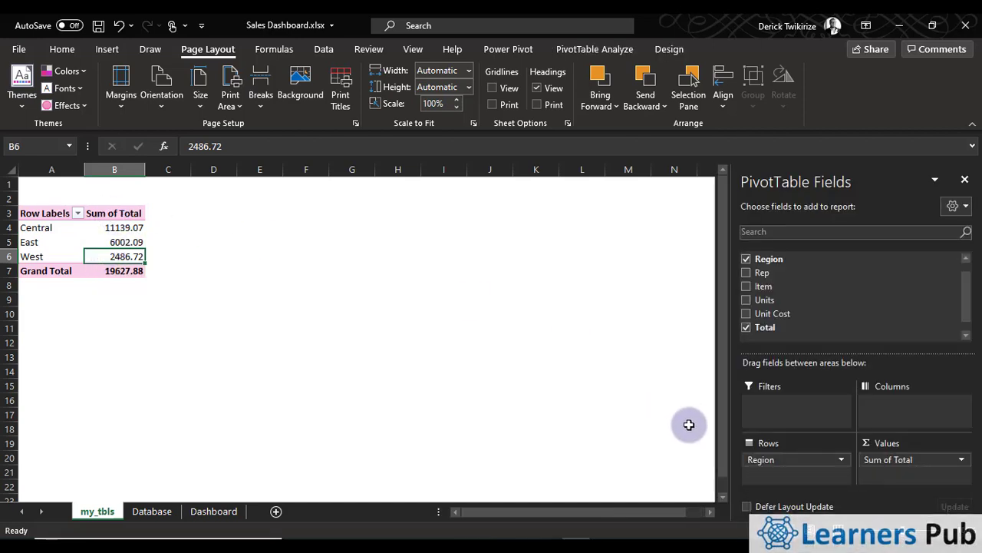
Format column B of the my_tbls sheet as Number with no decimal places
{"action": "left_click", "coordinate": [105, 163]}
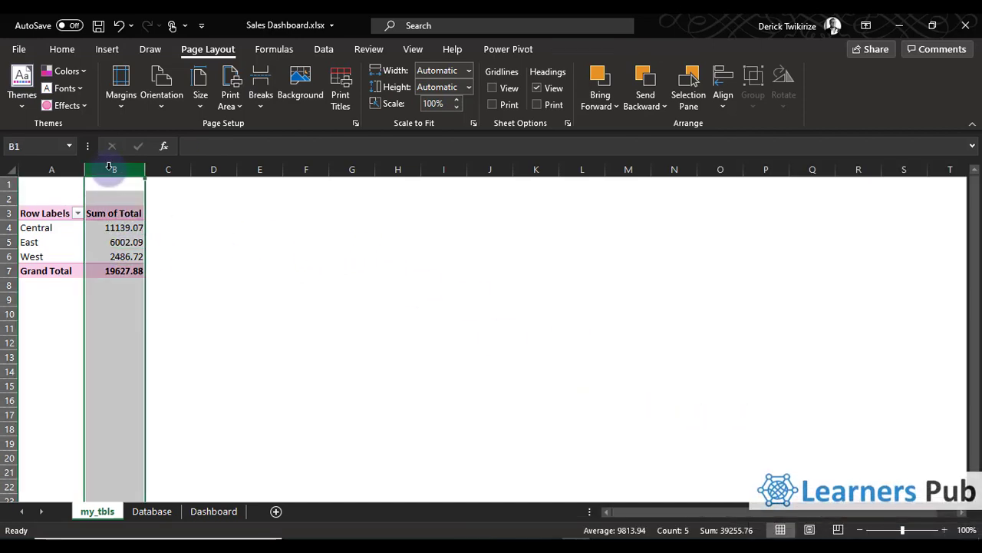
{"action": "left_click", "coordinate": [62, 49]}
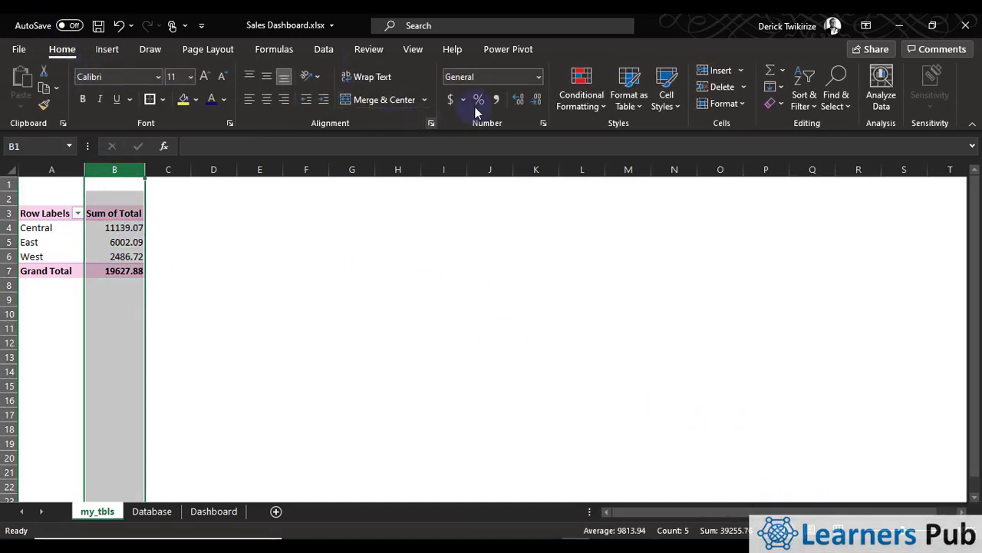
{"action": "left_click", "coordinate": [541, 78]}
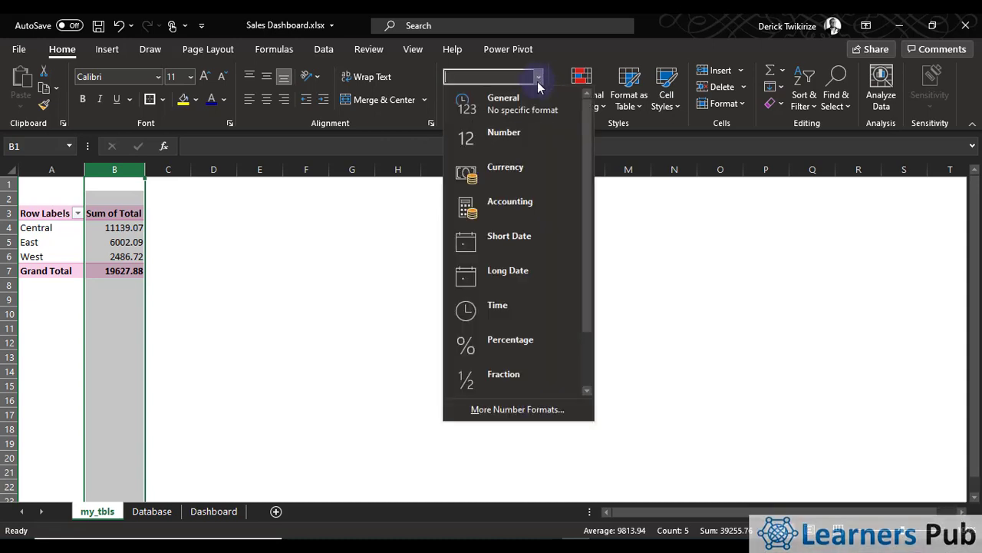
{"action": "left_click", "coordinate": [524, 134]}
{"action": "left_click", "coordinate": [537, 99]}
{"action": "left_click", "coordinate": [537, 98]}
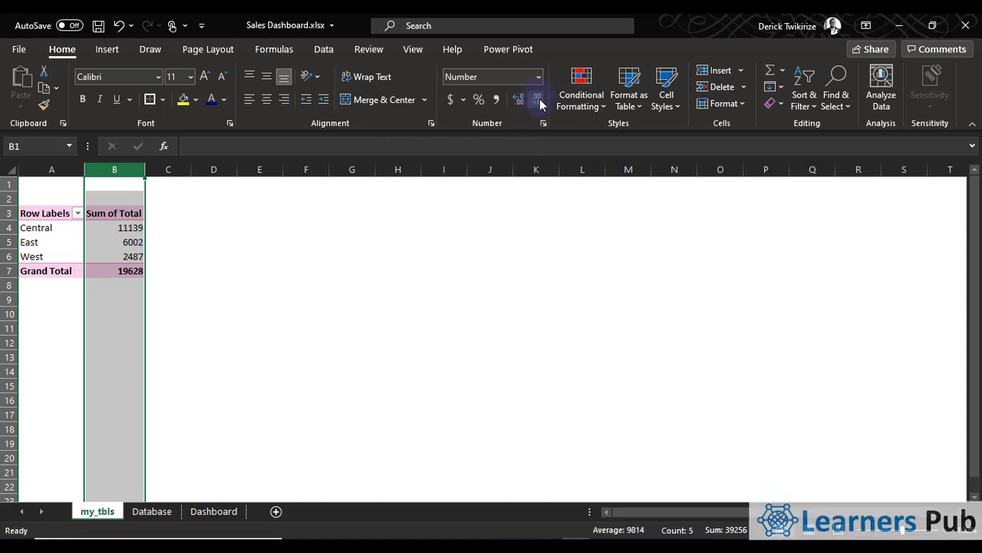
{"action": "left_click", "coordinate": [435, 237]}
{"action": "left_click", "coordinate": [142, 241]}
{"action": "left_click", "coordinate": [114, 209]}
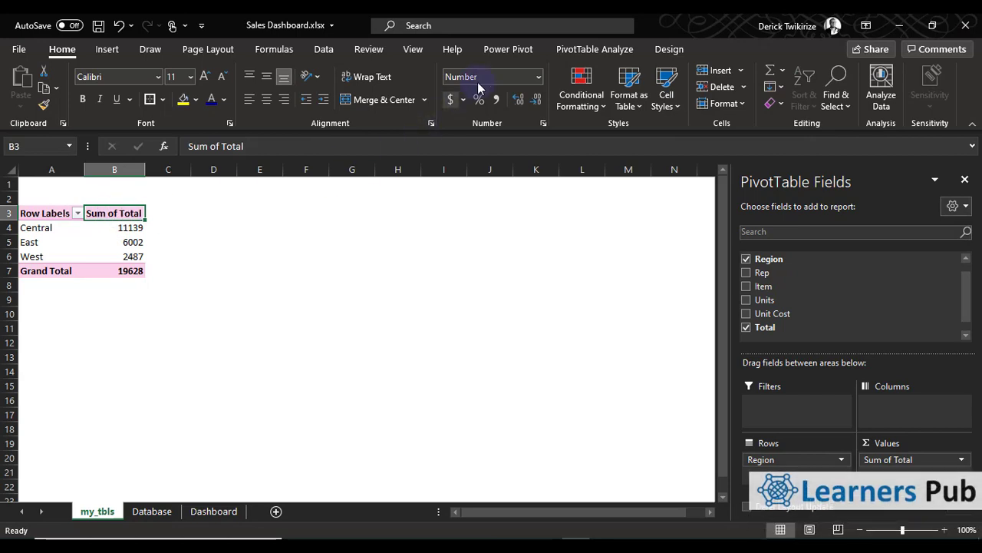
{"action": "left_click", "coordinate": [67, 243]}
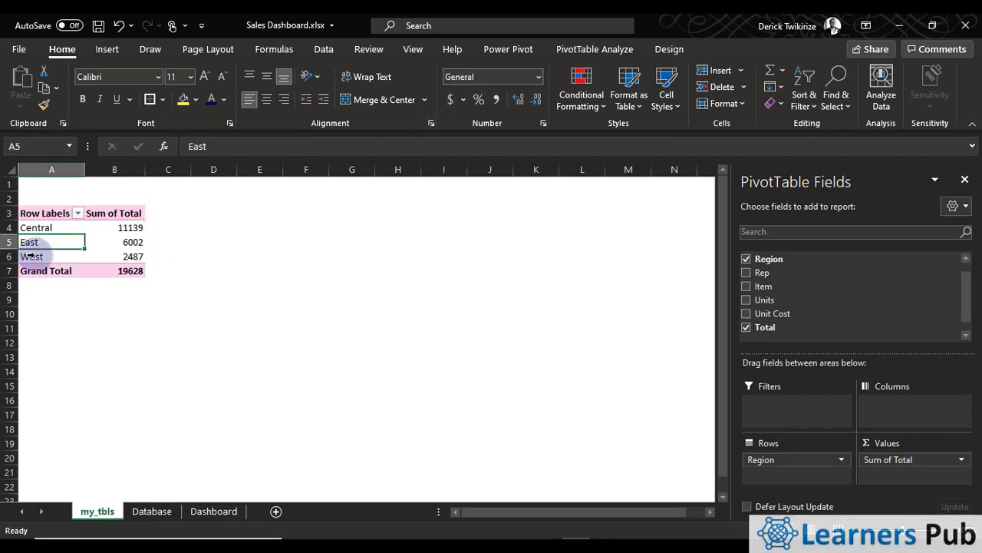
Insert a 3-D Pie PivotChart based on the region sales PivotTable
{"action": "left_click", "coordinate": [109, 244]}
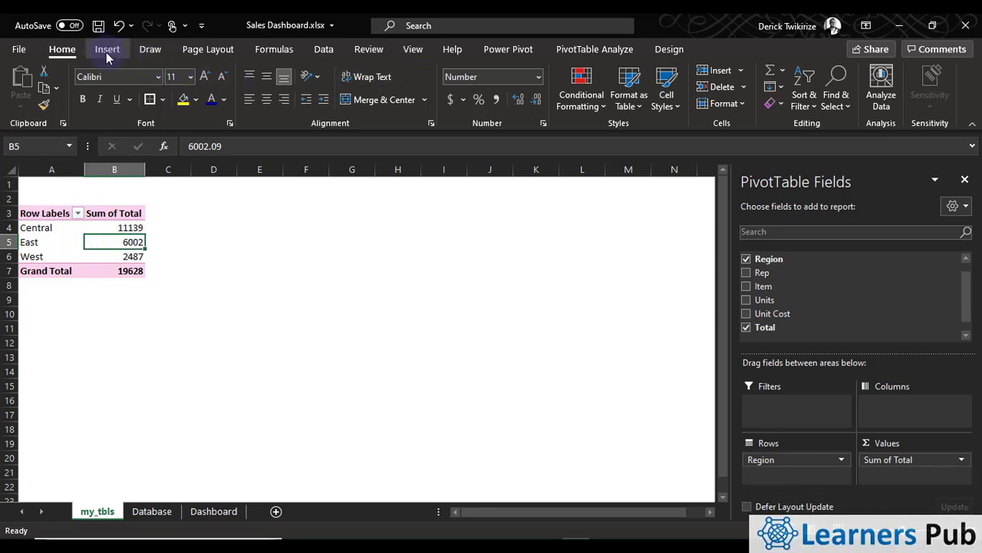
{"action": "left_click", "coordinate": [596, 51]}
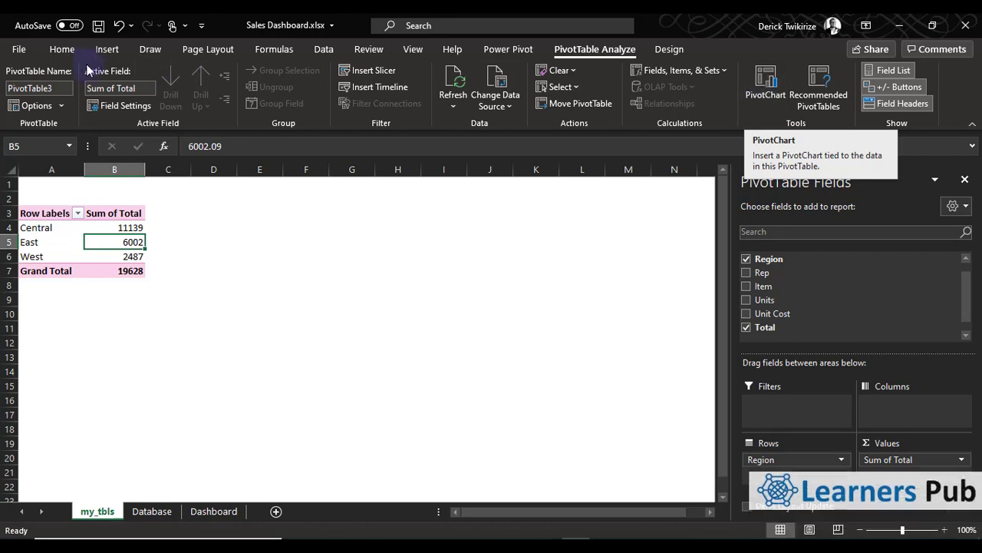
{"action": "left_click", "coordinate": [62, 49]}
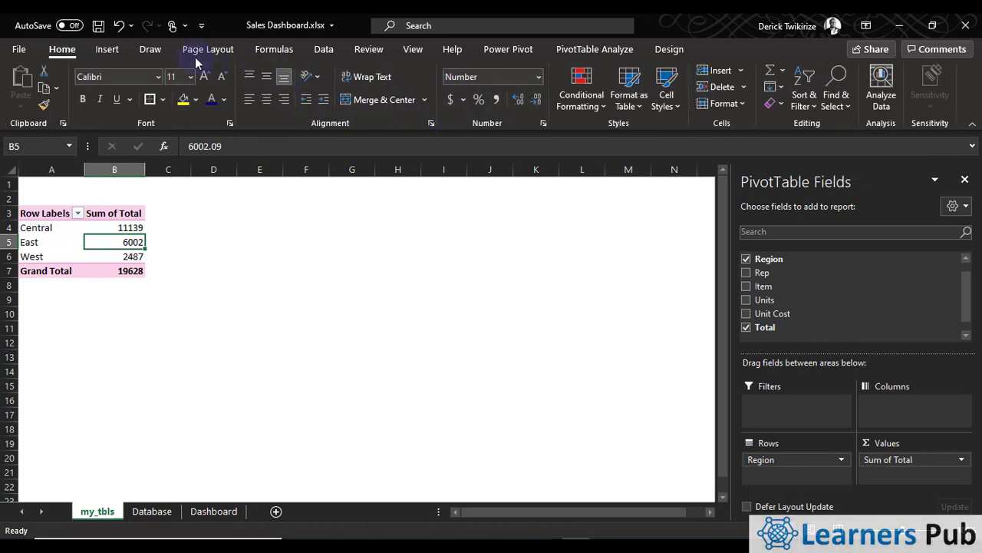
{"action": "left_click", "coordinate": [107, 49]}
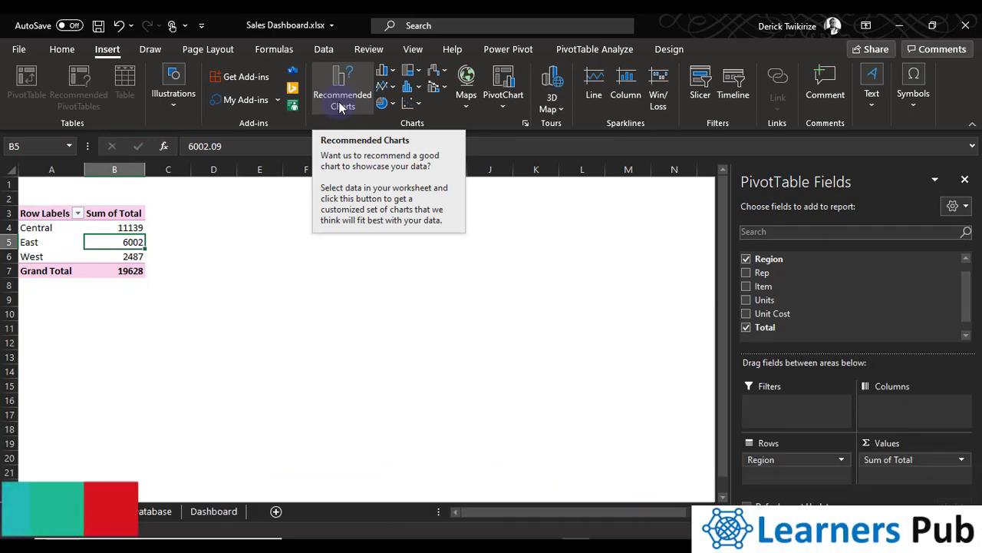
{"action": "left_click", "coordinate": [591, 52]}
{"action": "left_click", "coordinate": [766, 85]}
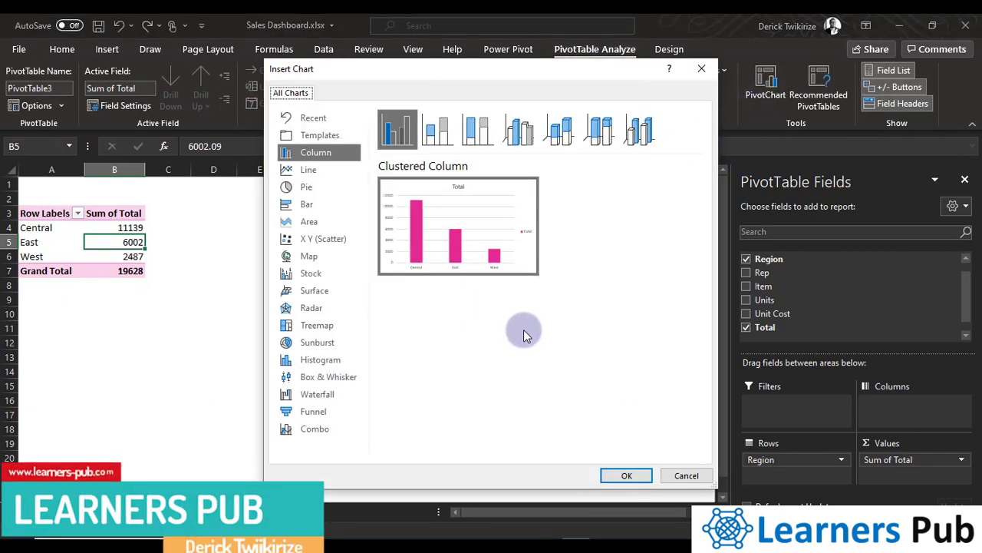
{"action": "left_click", "coordinate": [312, 189]}
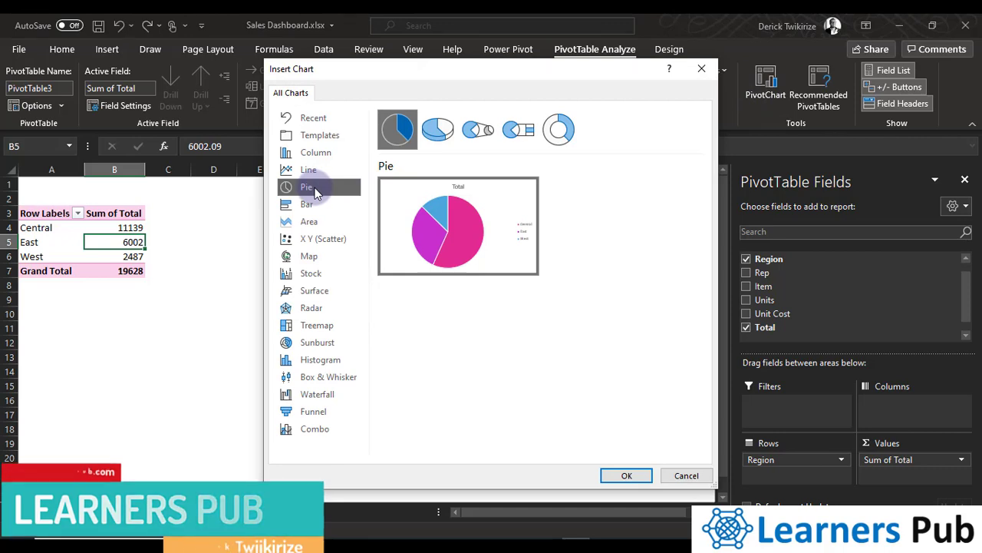
{"action": "left_click", "coordinate": [437, 138]}
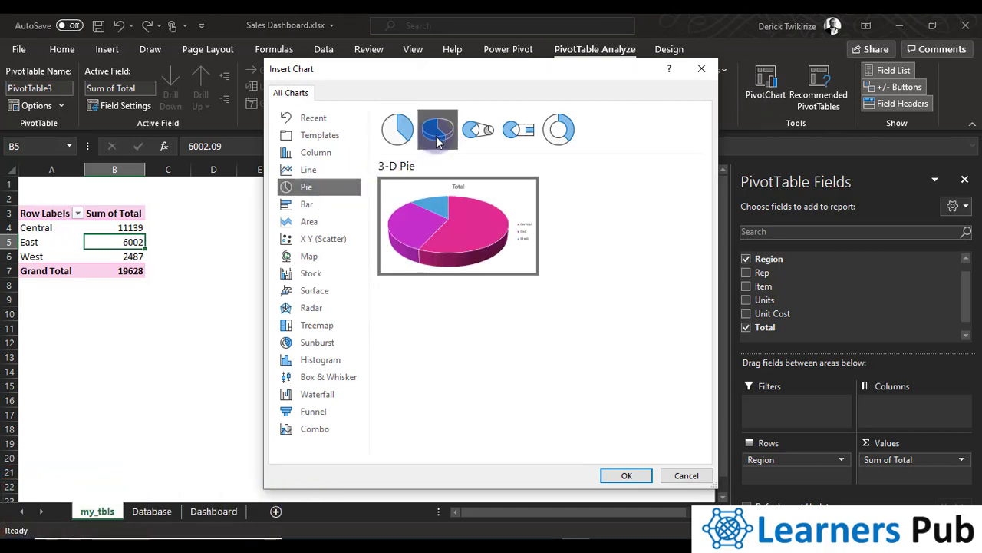
{"action": "left_click", "coordinate": [620, 481]}
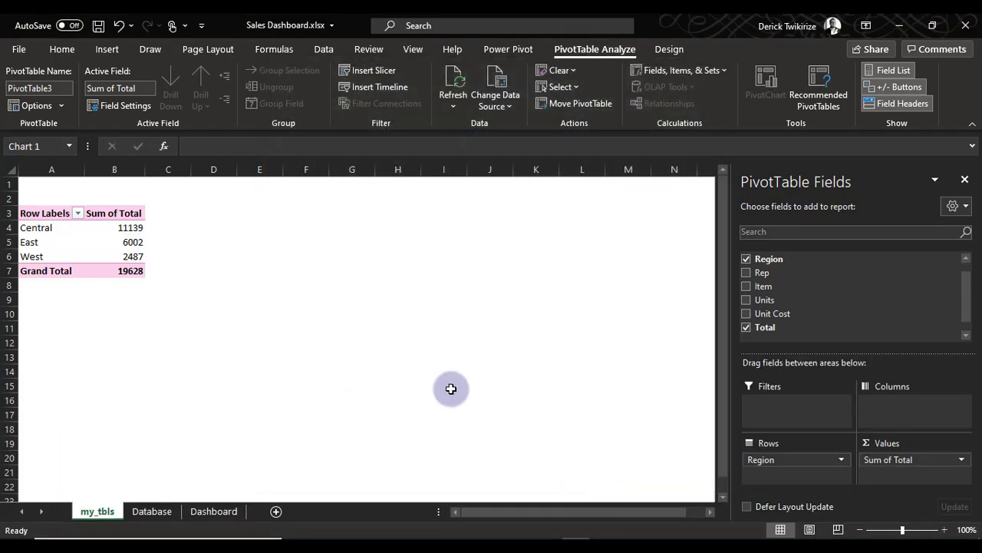
Cut the pie chart from the my_tbls sheet and paste it at cell B9 of the Dashboard sheet
{"action": "left_click", "coordinate": [458, 228]}
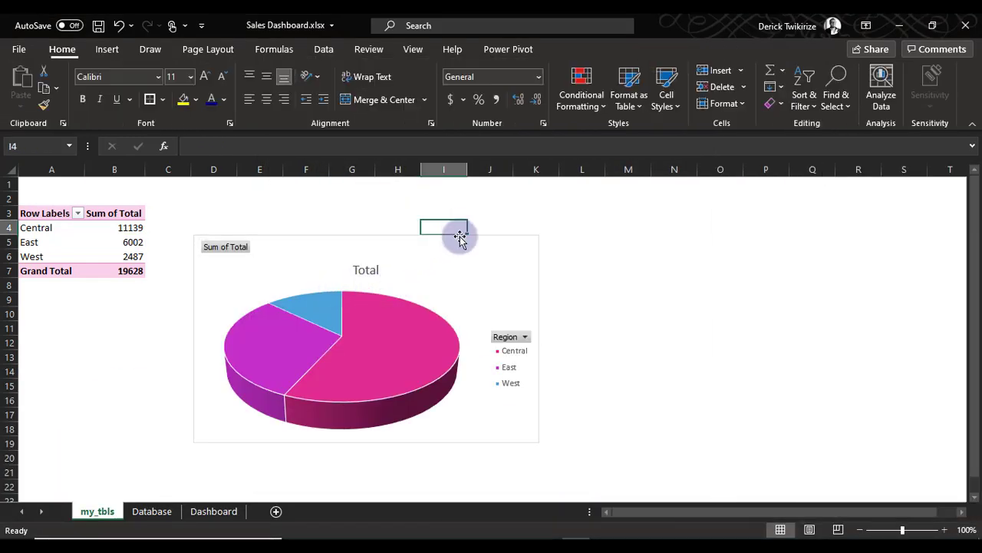
{"action": "left_click", "coordinate": [458, 236]}
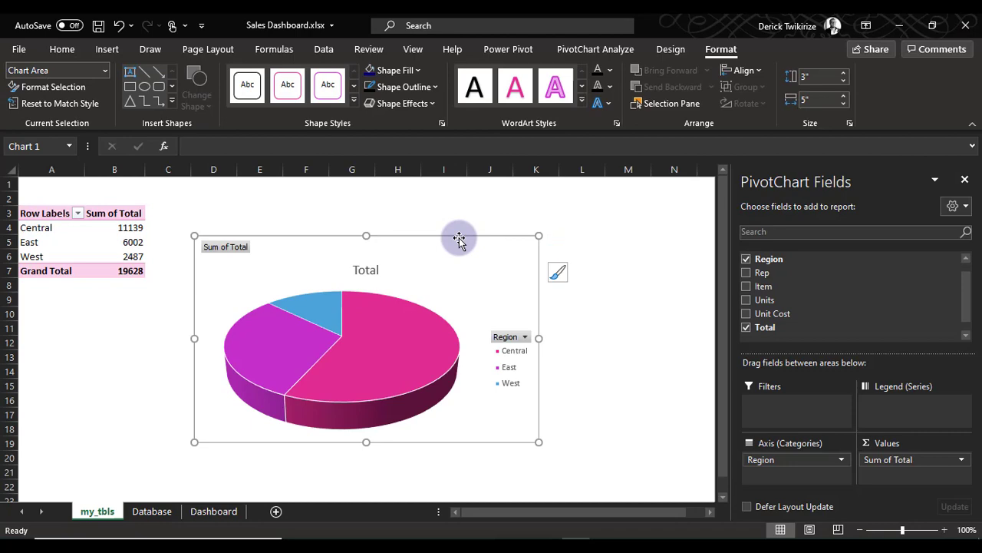
{"action": "key", "text": "Delete"}
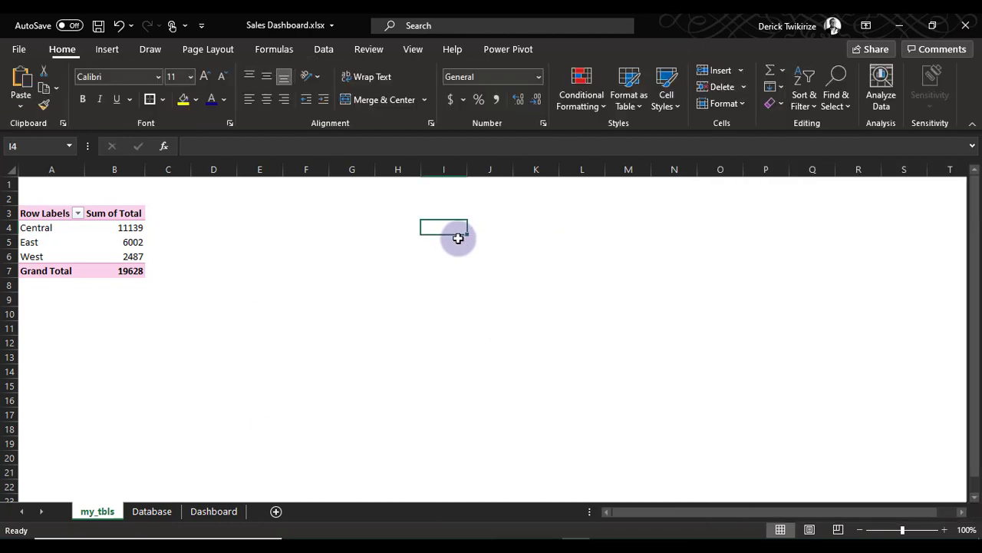
{"action": "left_click", "coordinate": [173, 512]}
{"action": "left_click", "coordinate": [218, 511]}
{"action": "right_click", "coordinate": [88, 258]}
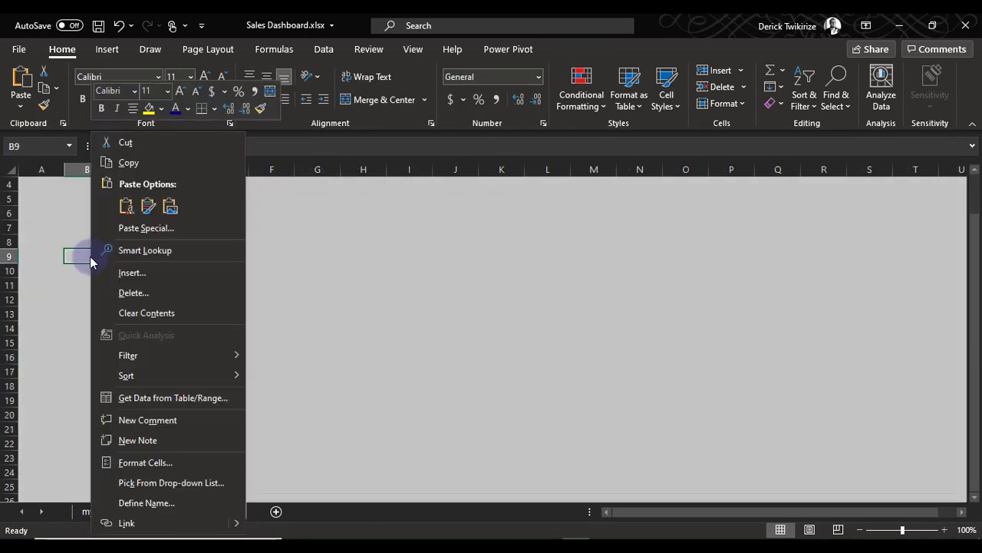
{"action": "left_click", "coordinate": [126, 206]}
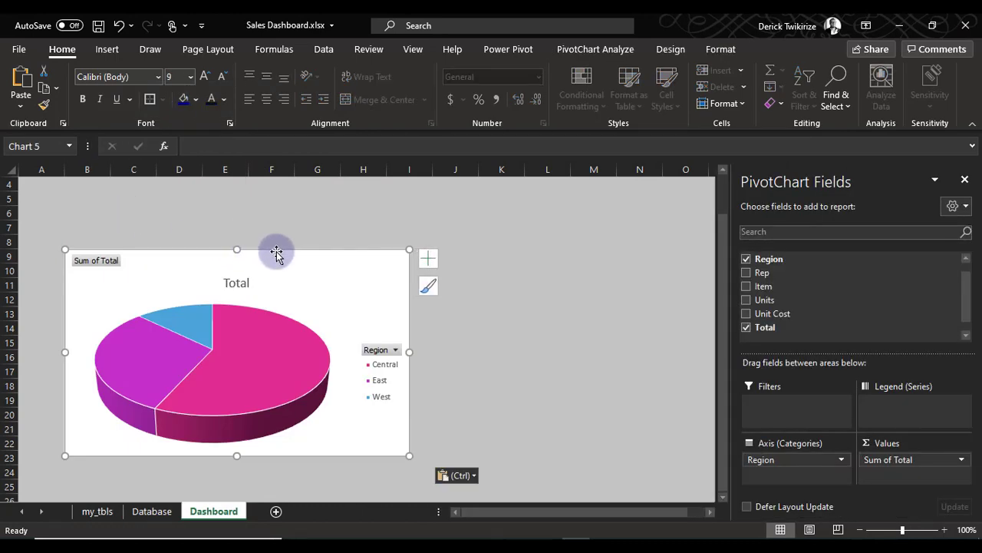
Narrow the pasted pie chart and move it down to about row 12 of the Dashboard sheet
{"action": "left_click_drag", "start_coordinate": [271, 243], "coordinate": [380, 266]}
{"action": "left_click", "coordinate": [377, 265]}
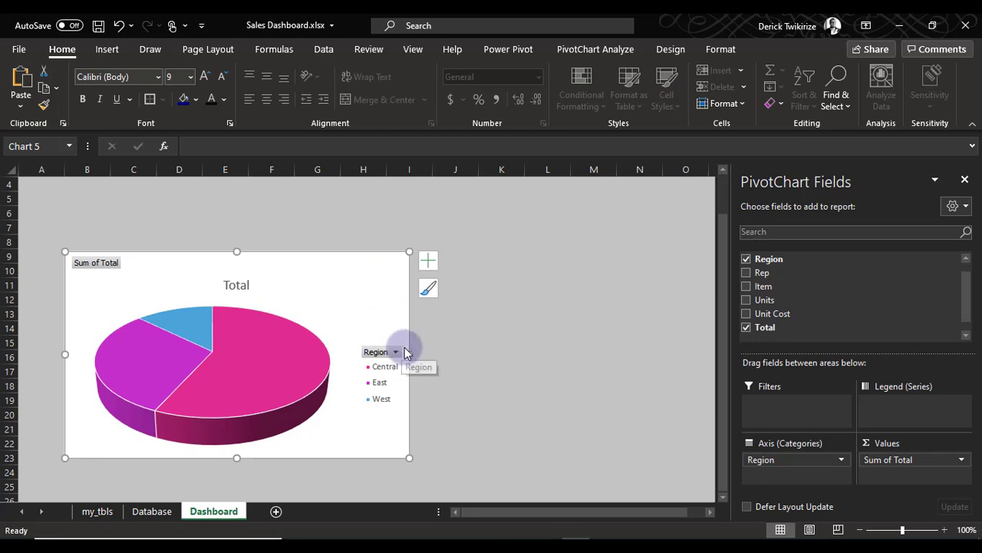
{"action": "left_click_drag", "start_coordinate": [408, 352], "coordinate": [349, 352]}
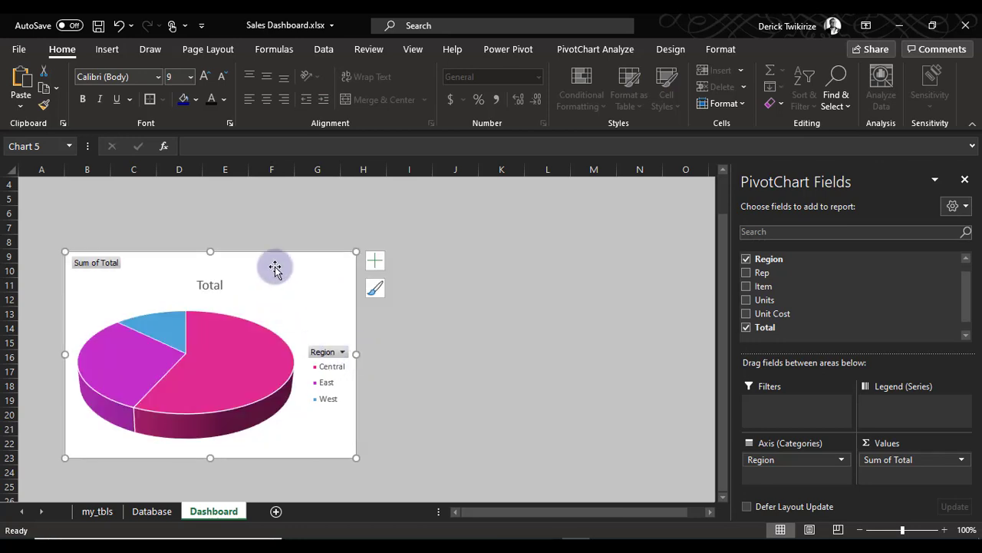
{"action": "left_click_drag", "start_coordinate": [272, 265], "coordinate": [284, 311]}
Replace the Dashboard sheet's background with a light grey picture from a Bing image search for "solid grey"
{"action": "left_click", "coordinate": [215, 50]}
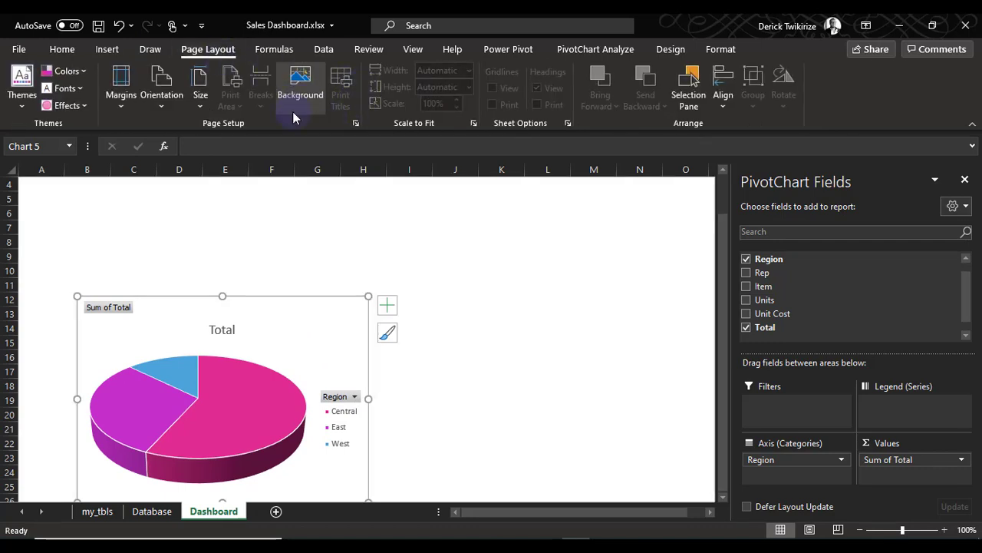
{"action": "left_click", "coordinate": [463, 241]}
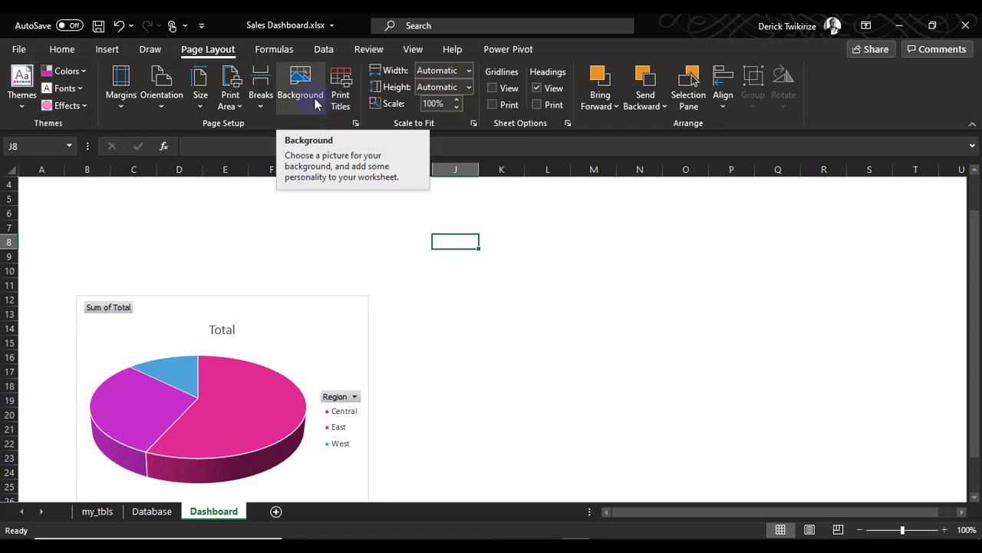
{"action": "left_click", "coordinate": [312, 91]}
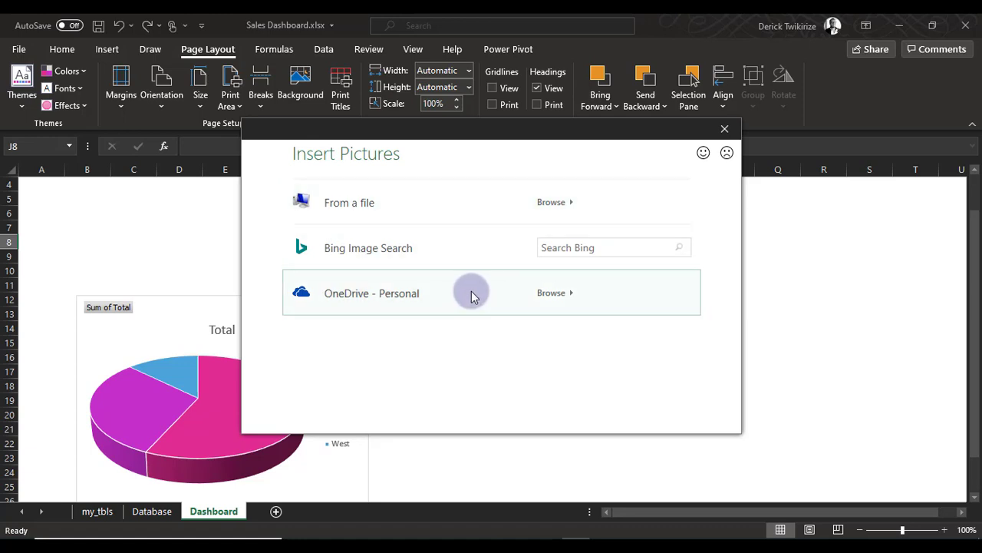
{"action": "left_click", "coordinate": [434, 253]}
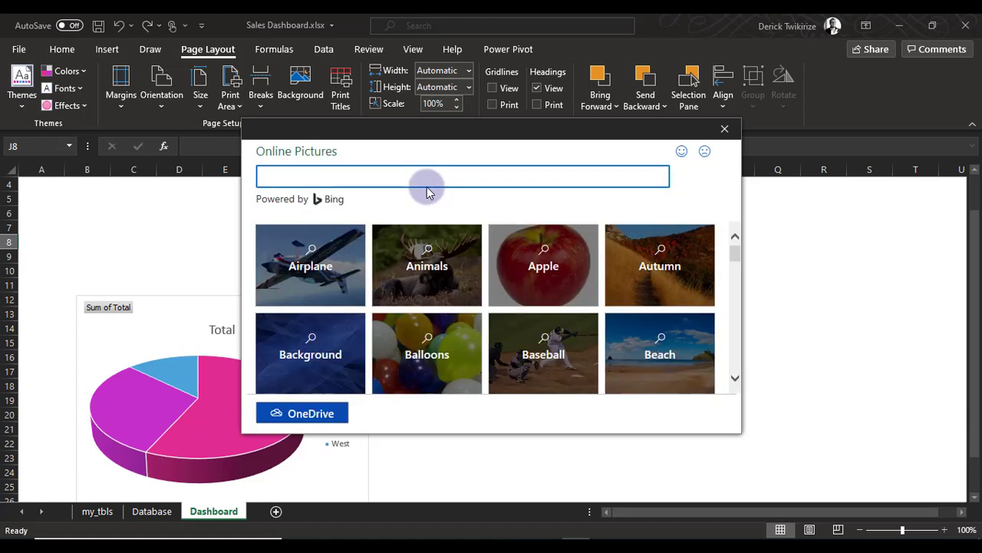
{"action": "type", "text": "solid grey"}
{"action": "key", "text": "Return"}
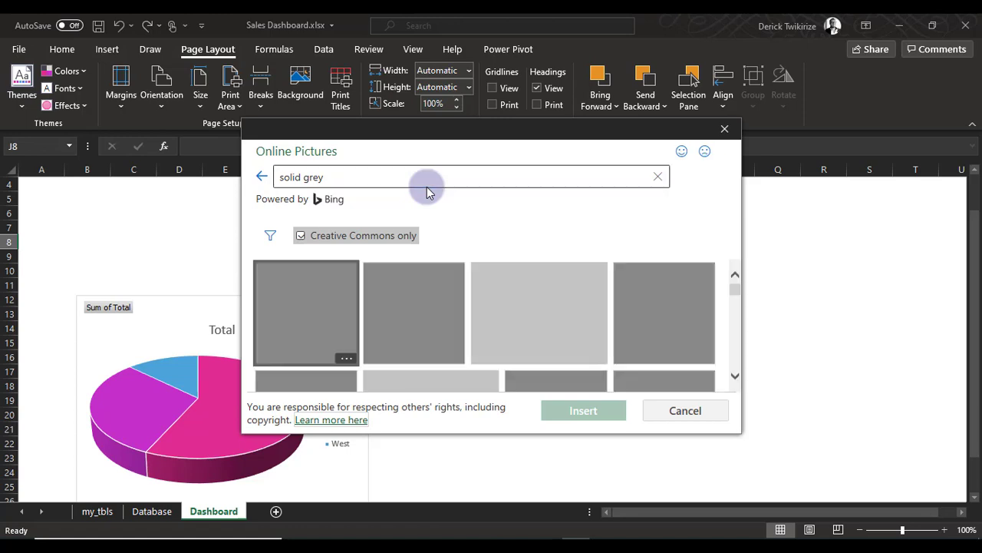
{"action": "left_click", "coordinate": [539, 312]}
{"action": "left_click", "coordinate": [584, 411]}
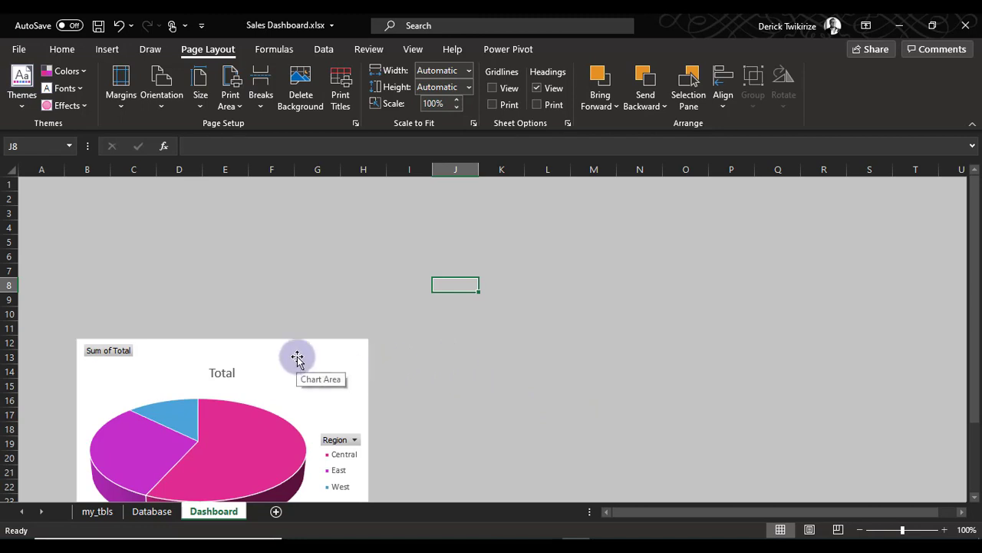
Move the pie chart up and across so it covers about D5 to J19 on the Dashboard sheet
{"action": "left_click_drag", "start_coordinate": [307, 354], "coordinate": [311, 272]}
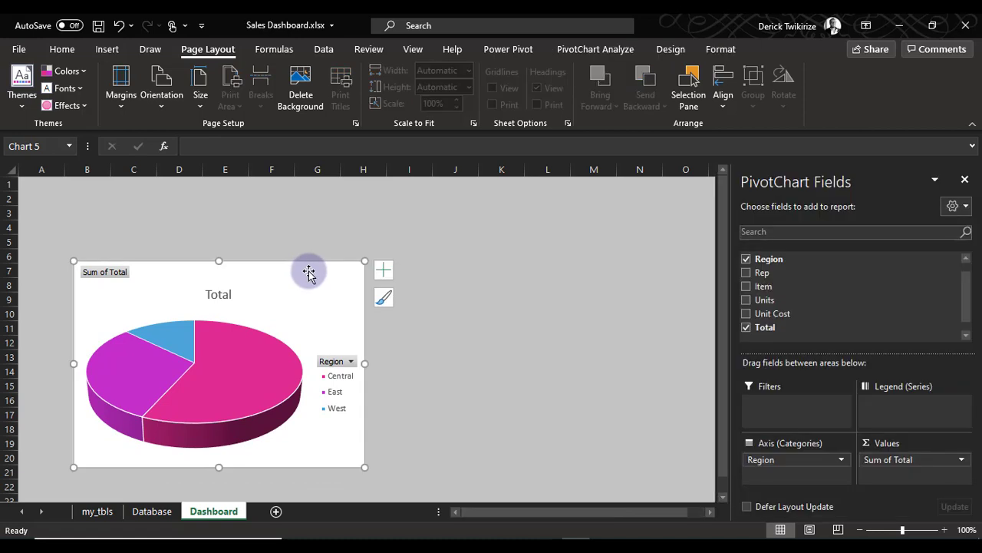
{"action": "left_click", "coordinate": [455, 370]}
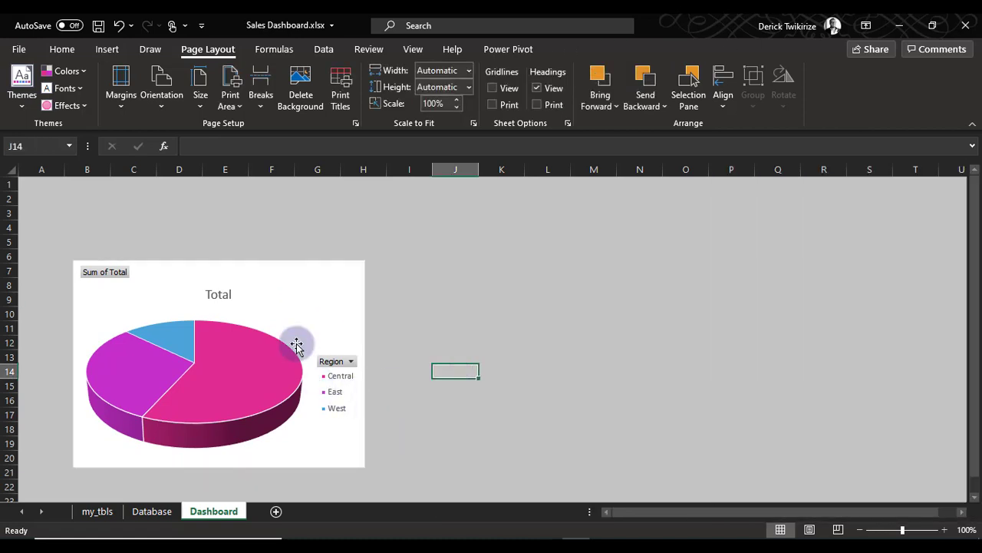
{"action": "left_click", "coordinate": [287, 299]}
{"action": "left_click_drag", "start_coordinate": [284, 269], "coordinate": [389, 253]}
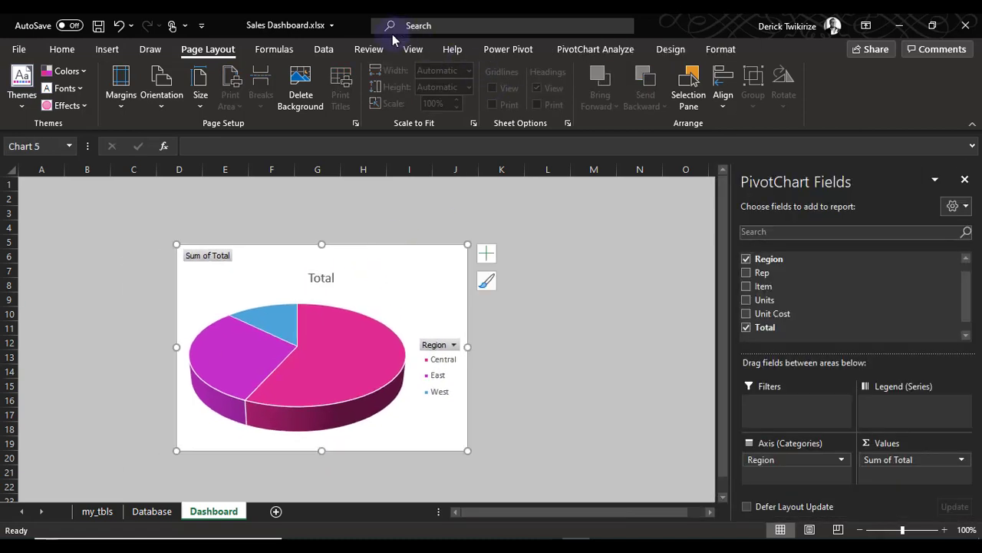
Apply the first quick layout to the pie chart, labelling the slices with region names and percentages
{"action": "left_click", "coordinate": [107, 49]}
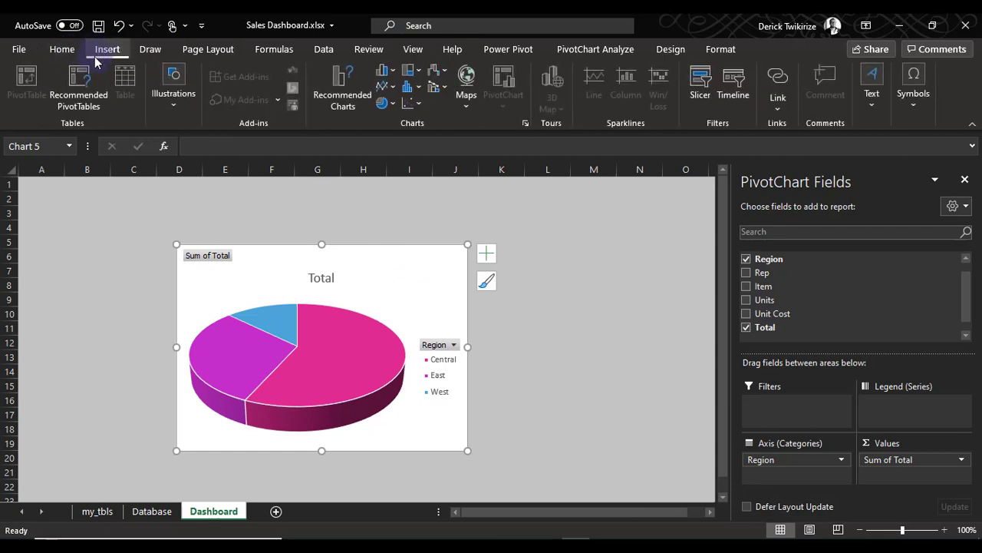
{"action": "left_click", "coordinate": [721, 52]}
{"action": "left_click", "coordinate": [671, 50]}
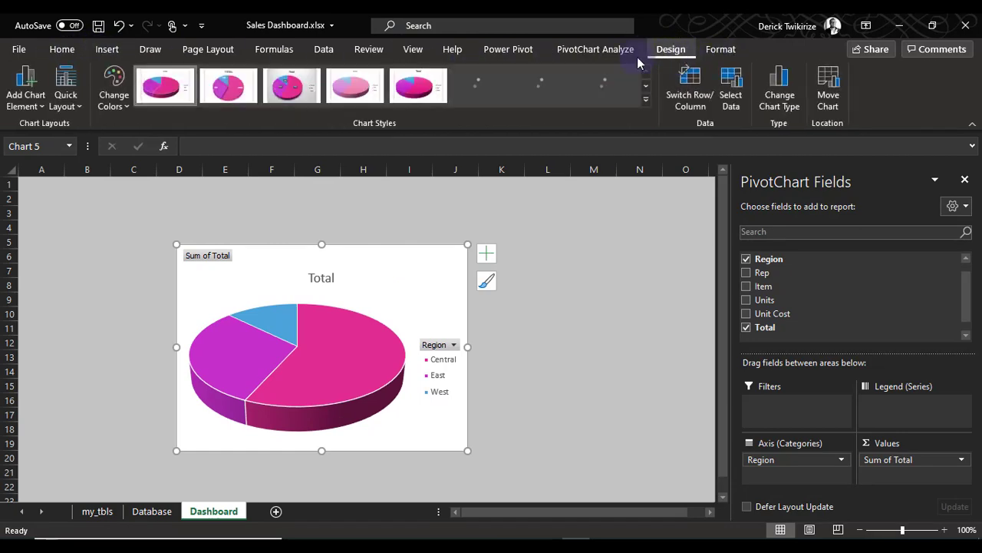
{"action": "left_click", "coordinate": [69, 99]}
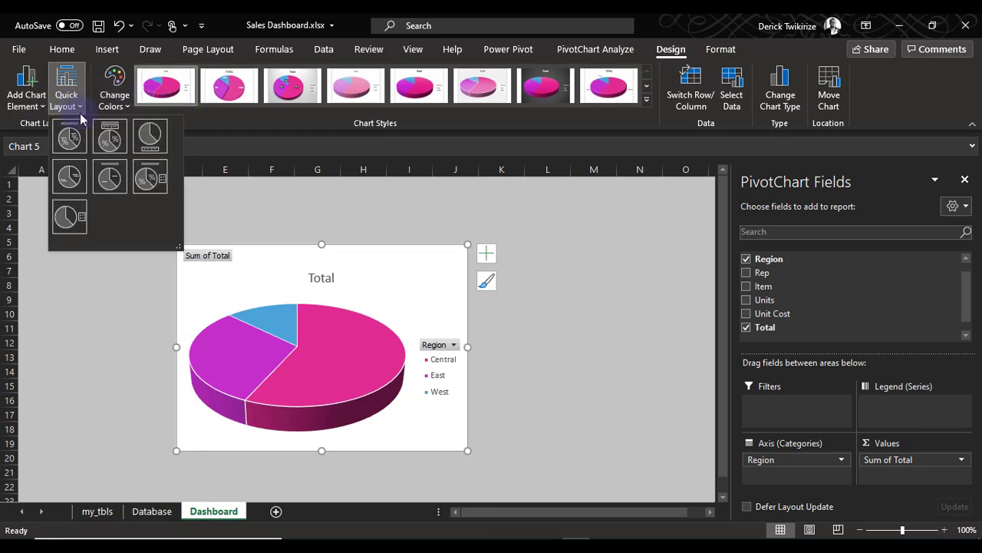
{"action": "left_click", "coordinate": [79, 147]}
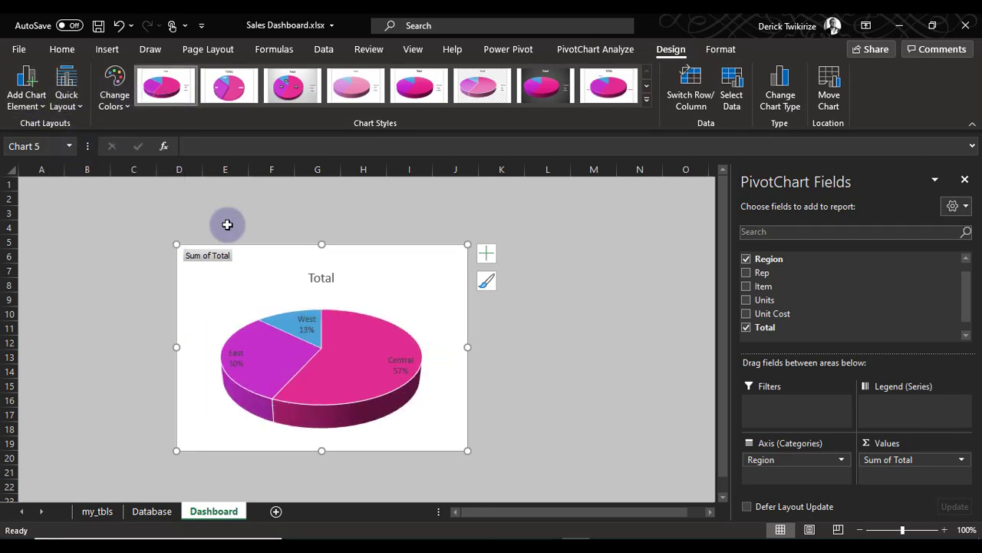
Hide all field buttons on the pie chart and fit it to about C7 to H18 on the Dashboard sheet
{"action": "right_click", "coordinate": [222, 261]}
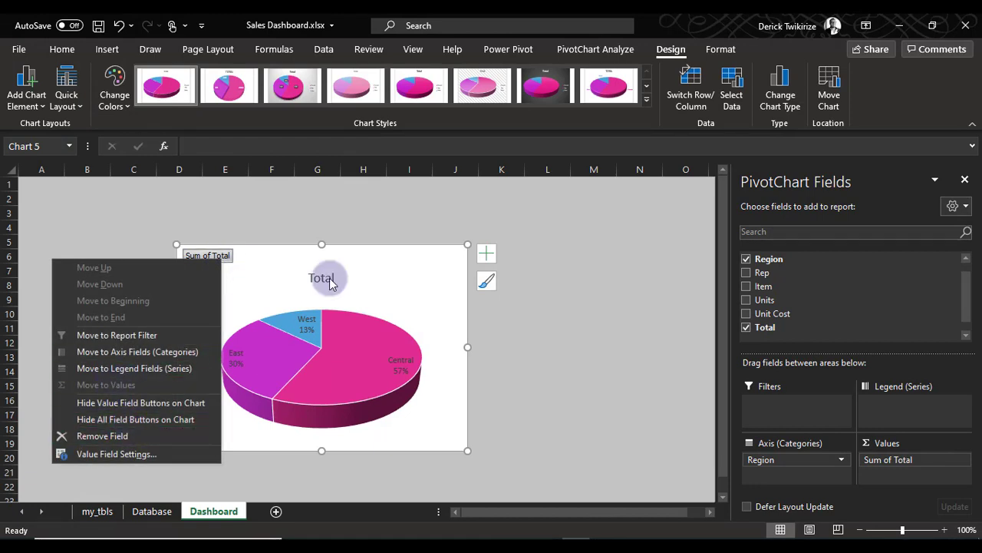
{"action": "left_click", "coordinate": [129, 422]}
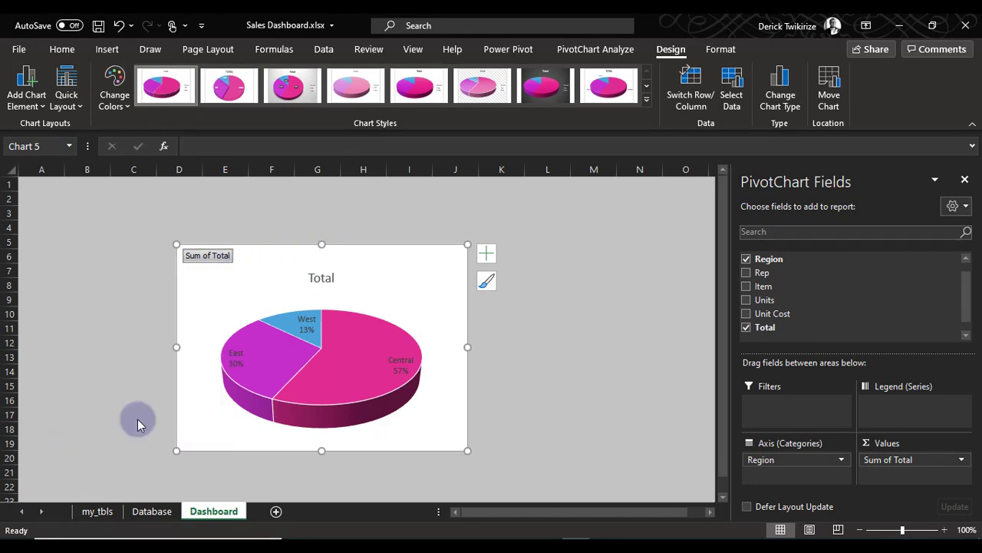
{"action": "left_click_drag", "start_coordinate": [230, 241], "coordinate": [205, 221]}
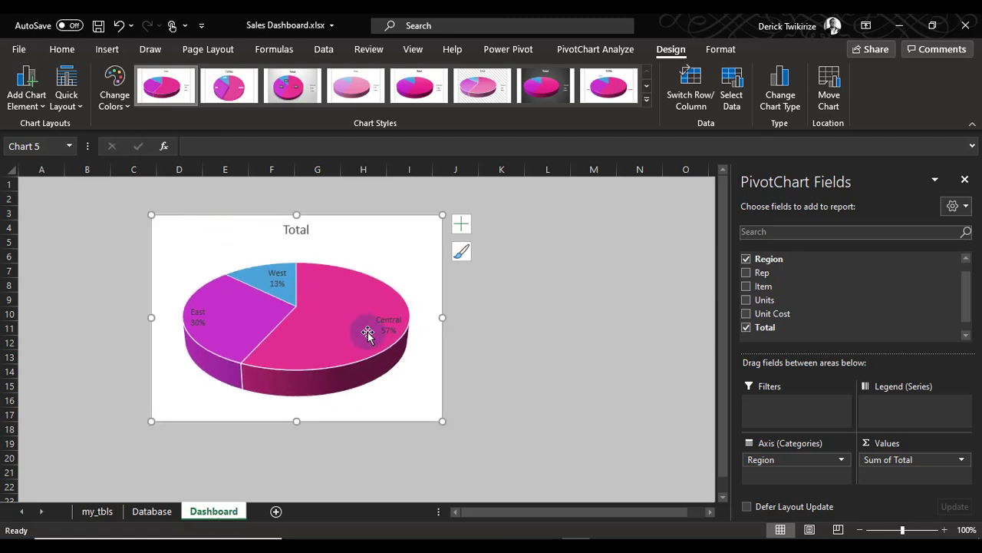
{"action": "left_click_drag", "start_coordinate": [369, 228], "coordinate": [383, 290]}
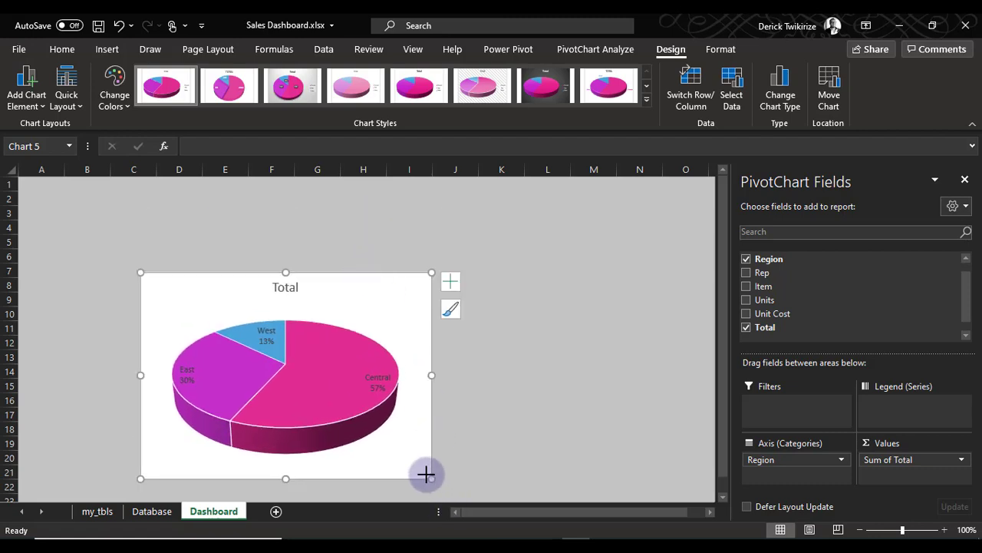
{"action": "left_click_drag", "start_coordinate": [429, 477], "coordinate": [370, 441]}
{"action": "left_click", "coordinate": [409, 442]}
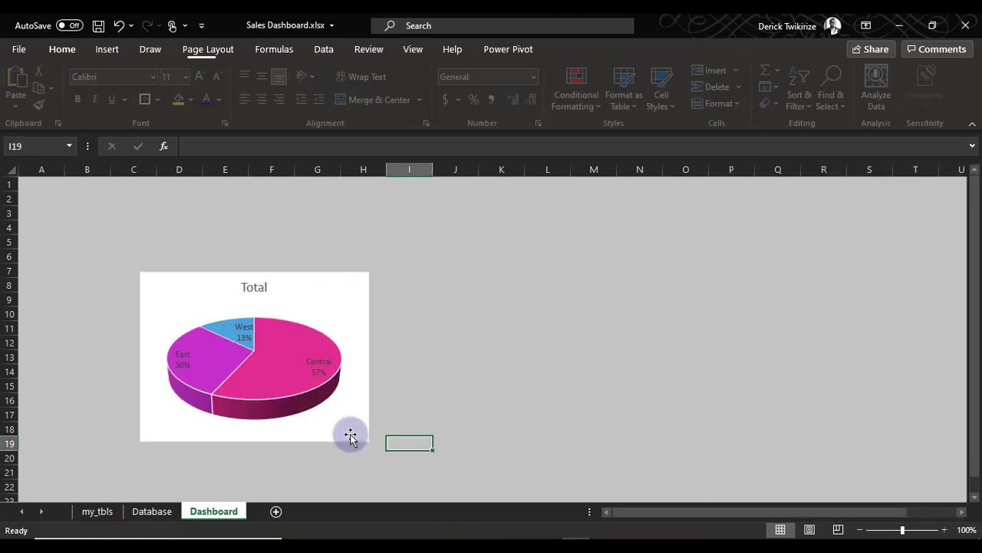
Change the pie chart's title to "sales by region"
{"action": "left_click", "coordinate": [254, 289]}
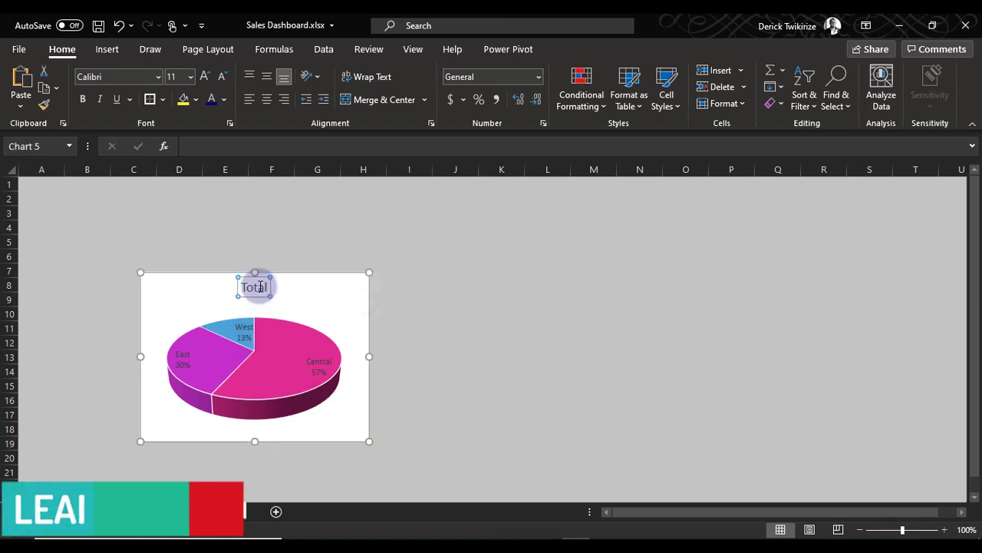
{"action": "left_click", "coordinate": [254, 287]}
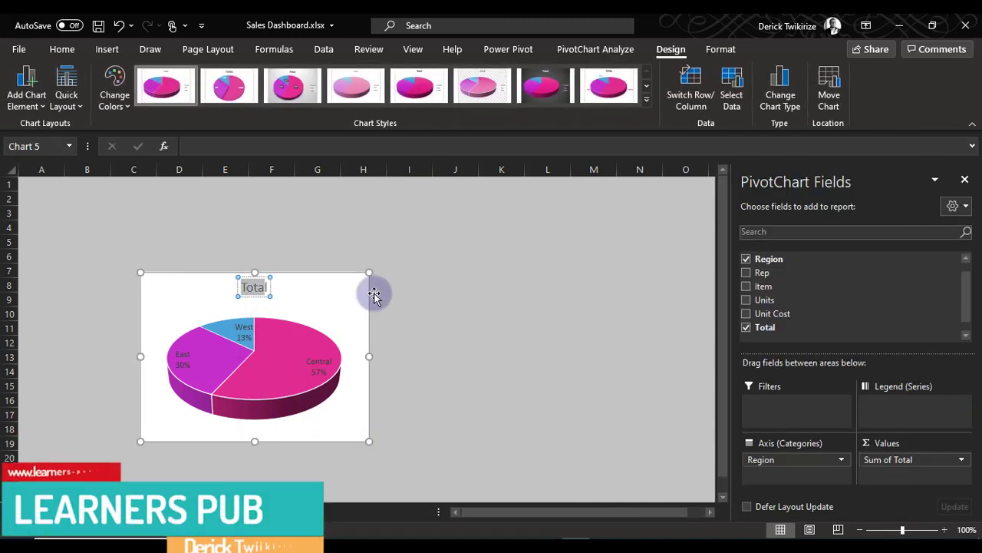
{"action": "type", "text": "sakes"}
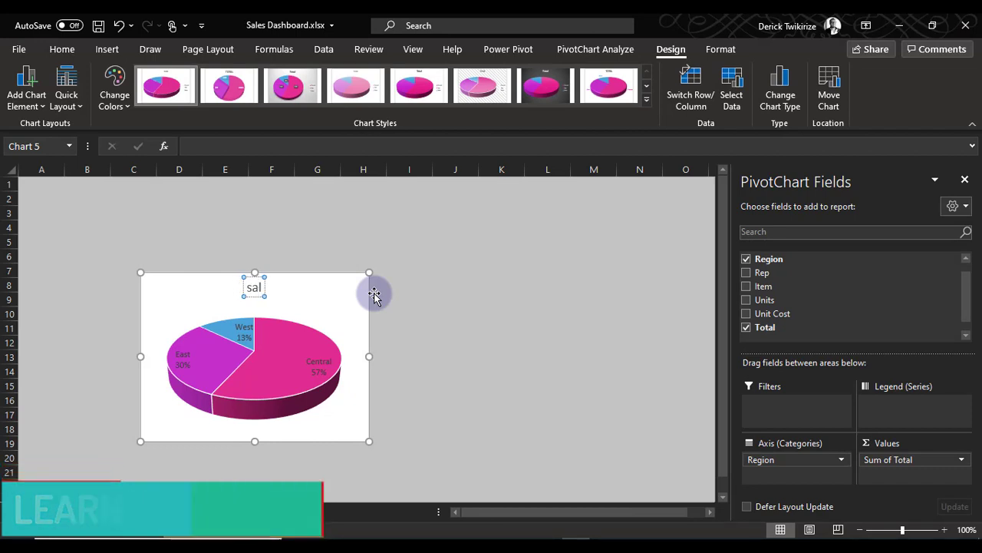
{"action": "type", "text": "es by"}
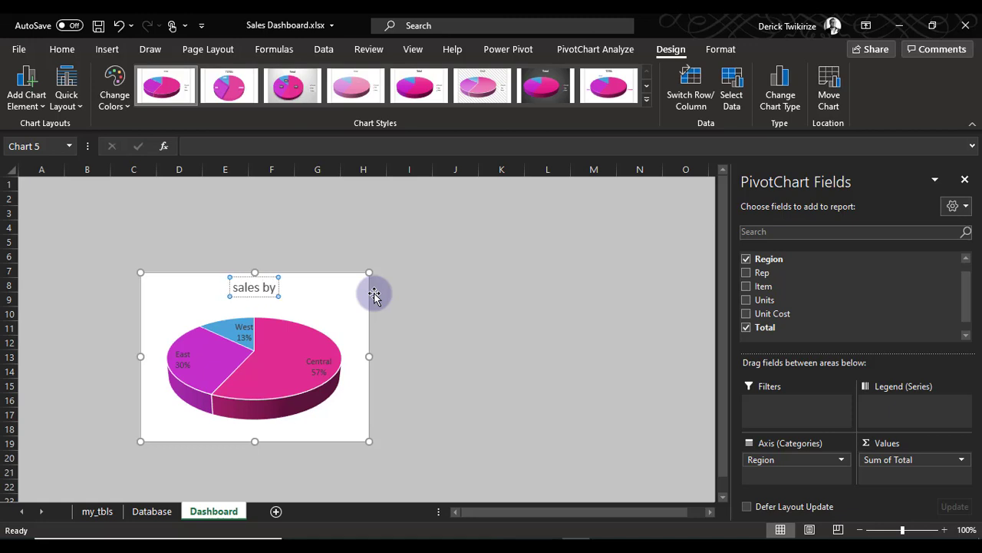
{"action": "type", "text": " region"}
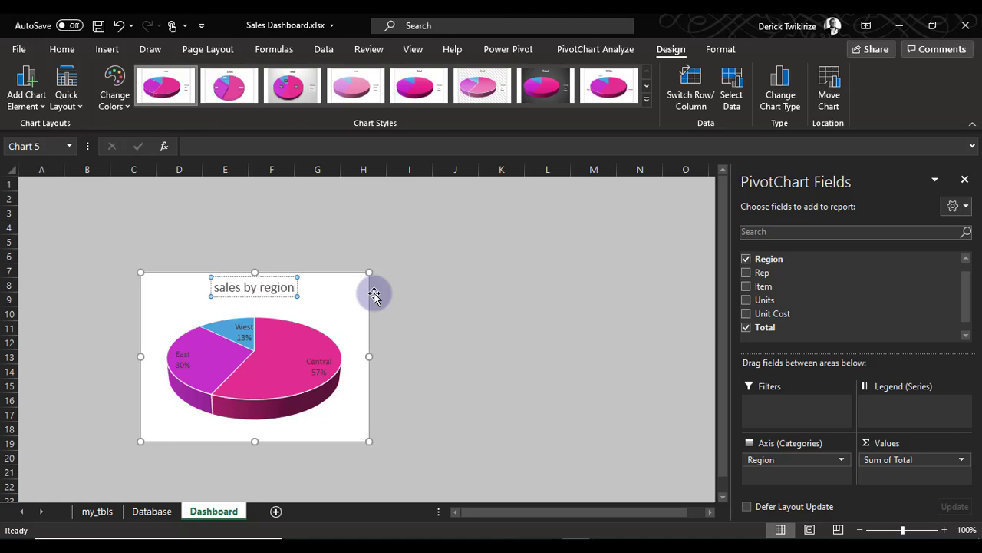
{"action": "left_click", "coordinate": [409, 298]}
Make the pie chart's title and data labels bold
{"action": "left_click", "coordinate": [307, 367]}
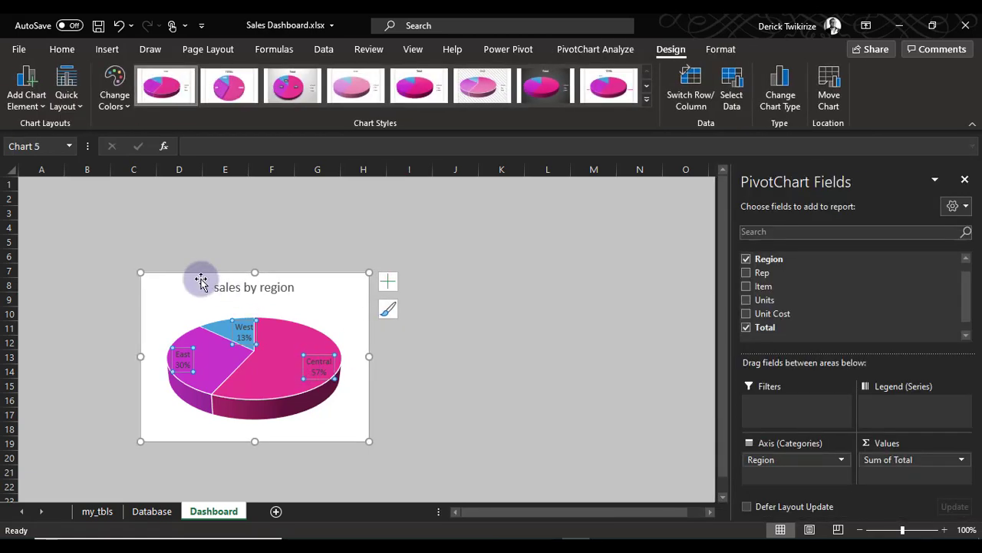
{"action": "left_click", "coordinate": [62, 49]}
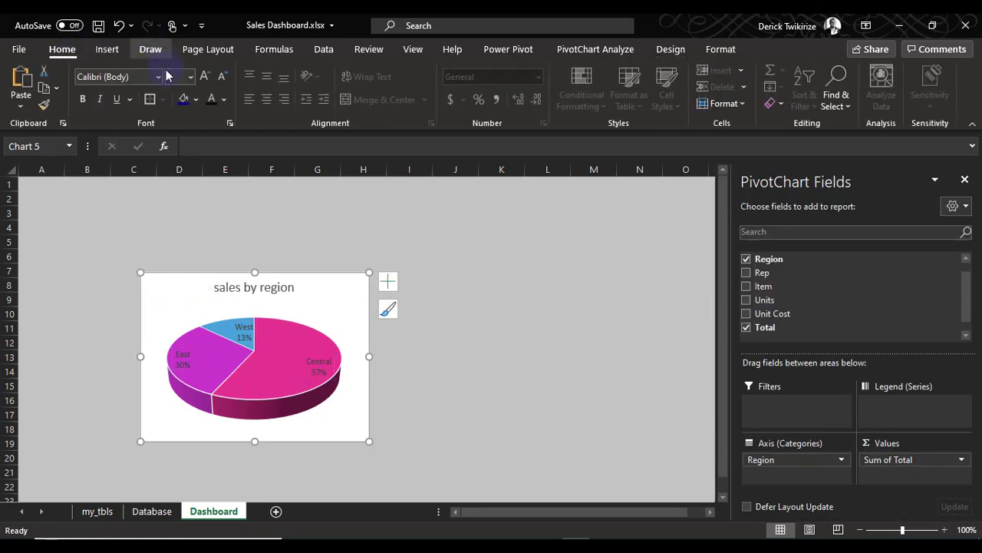
{"action": "left_click", "coordinate": [83, 99]}
{"action": "left_click", "coordinate": [415, 417]}
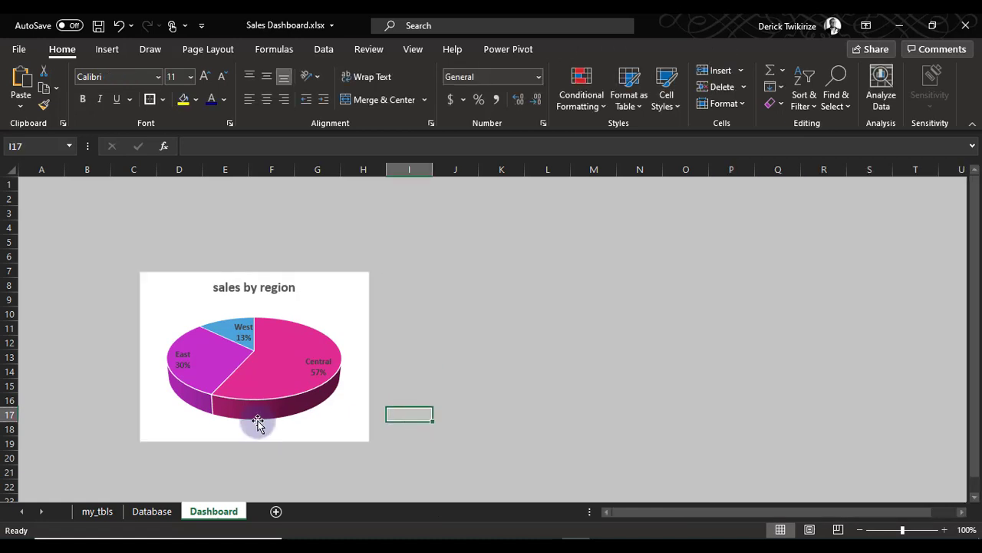
Fill the Central slice with dark blue and the East slice with magenta, matching the major colours on the Database sheet
{"action": "left_click", "coordinate": [275, 397]}
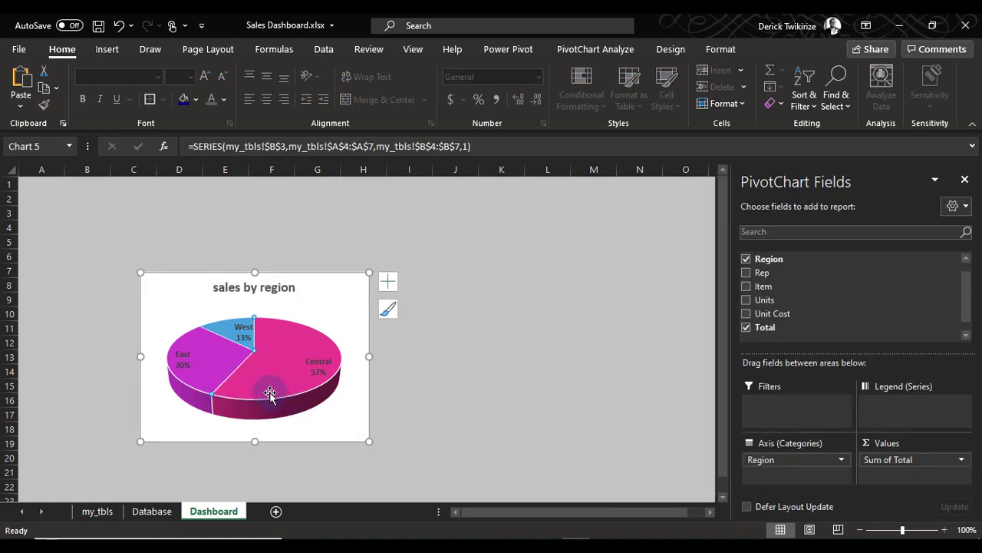
{"action": "left_click", "coordinate": [197, 100]}
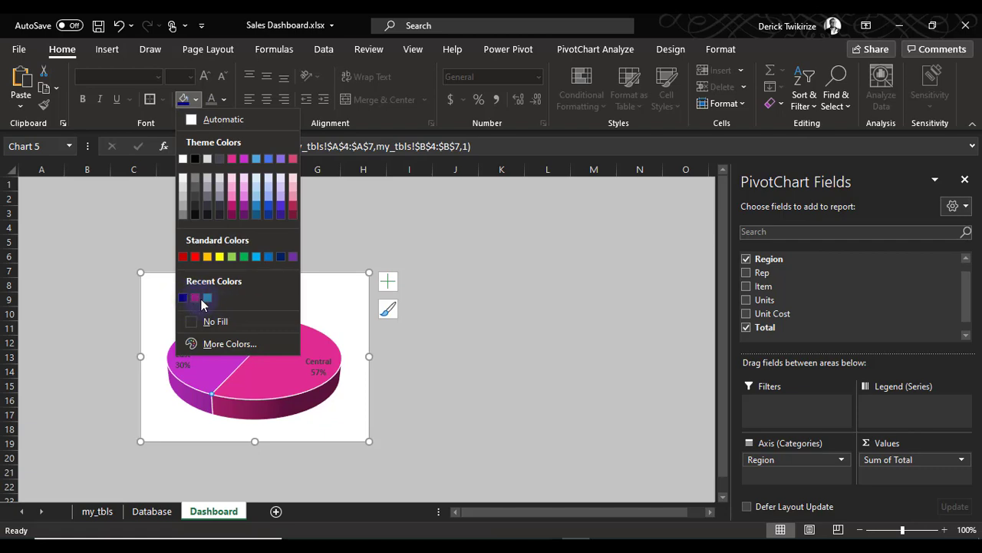
{"action": "left_click", "coordinate": [158, 509]}
{"action": "left_click", "coordinate": [152, 510]}
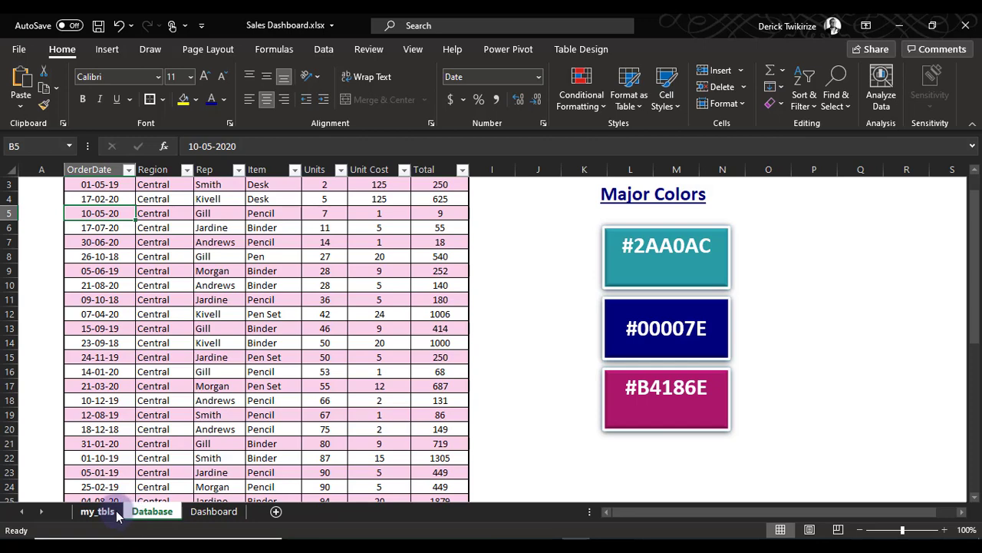
{"action": "left_click", "coordinate": [213, 511]}
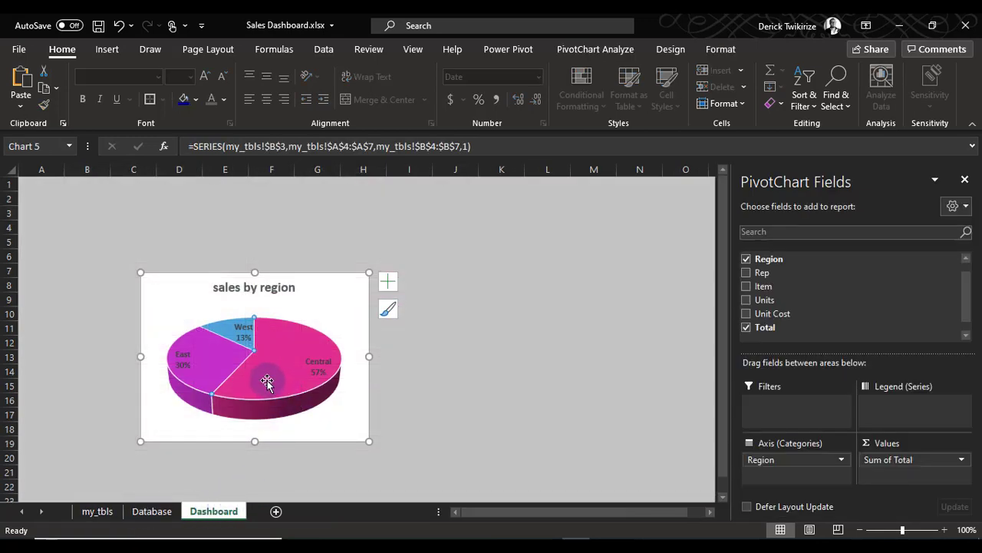
{"action": "left_click", "coordinate": [196, 101]}
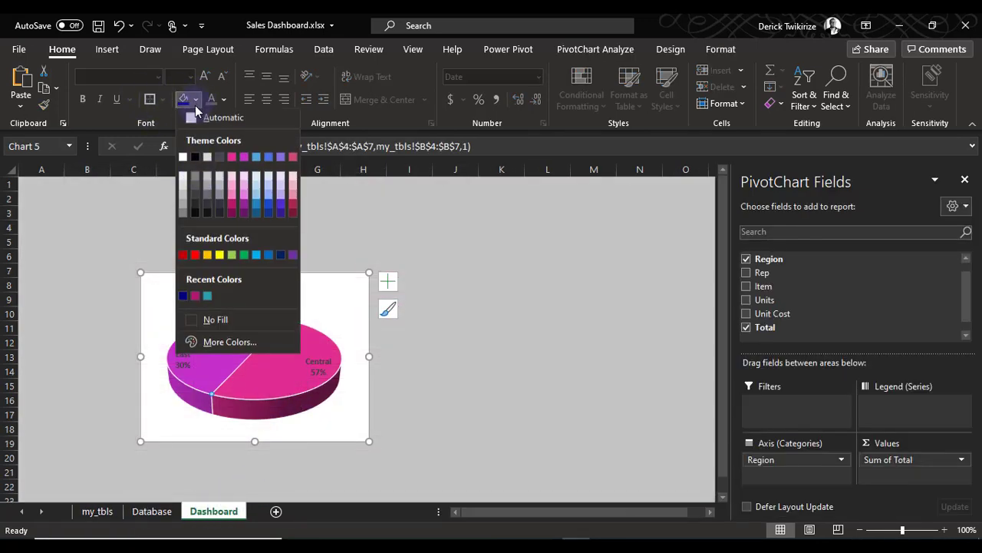
{"action": "left_click", "coordinate": [185, 299]}
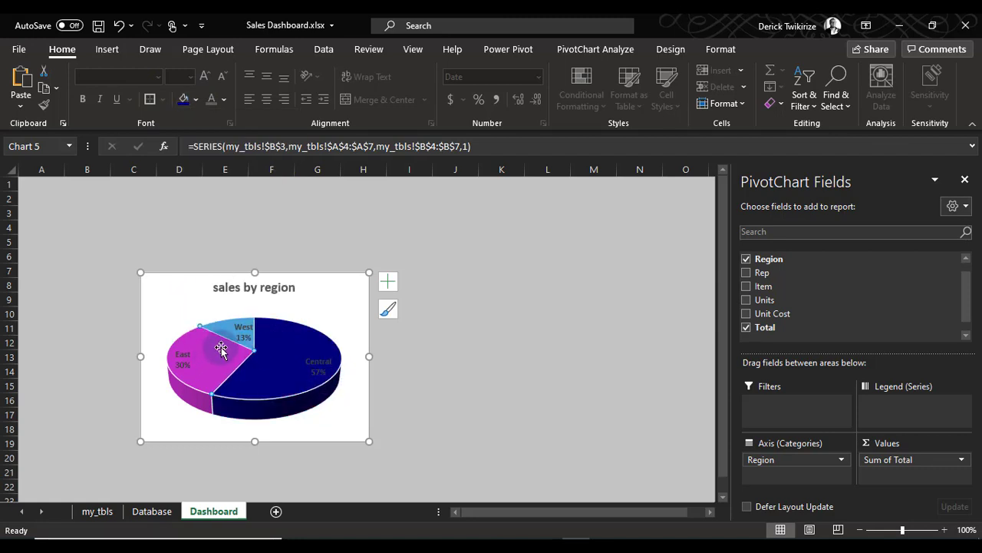
{"action": "left_click", "coordinate": [197, 100]}
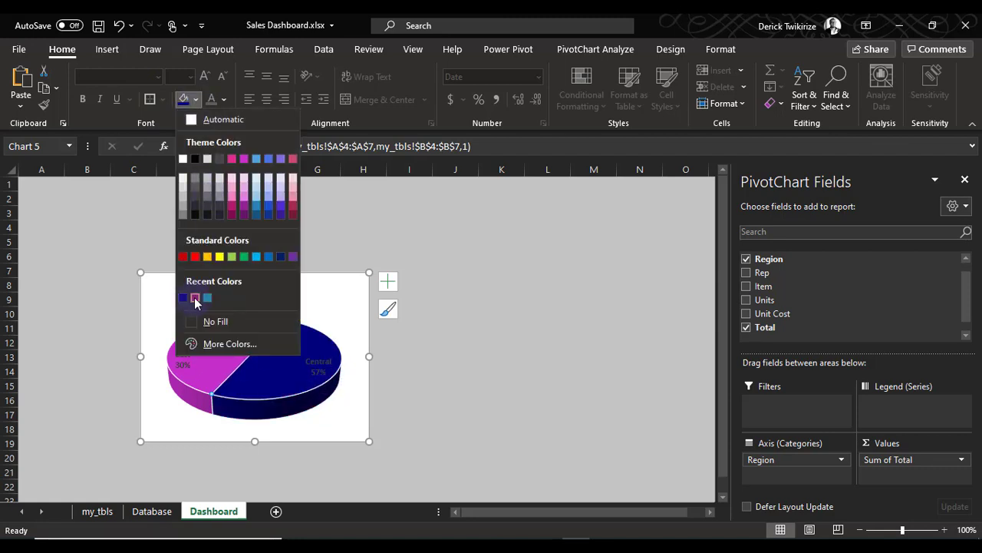
{"action": "left_click", "coordinate": [196, 299]}
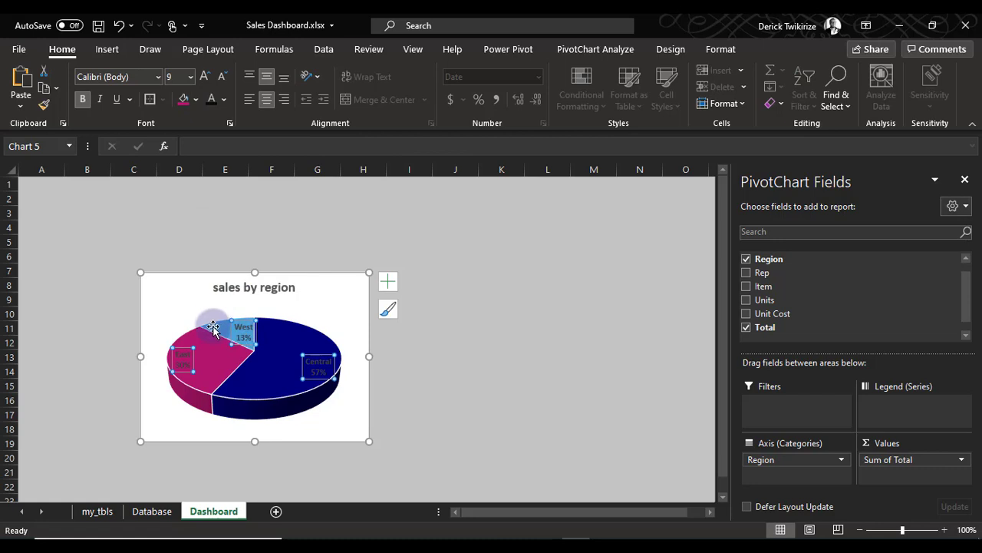
{"action": "left_click", "coordinate": [215, 327]}
{"action": "left_click", "coordinate": [195, 100]}
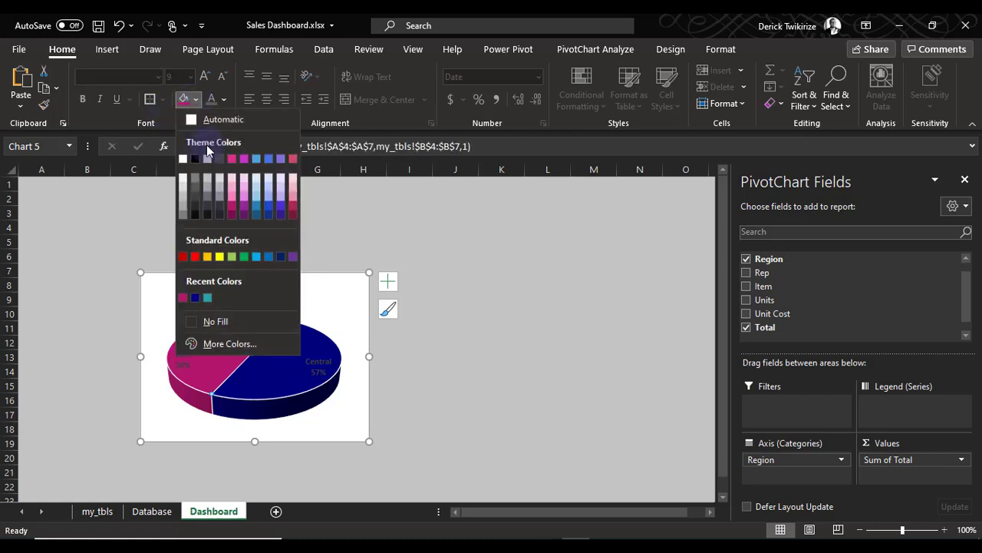
{"action": "left_click", "coordinate": [207, 297]}
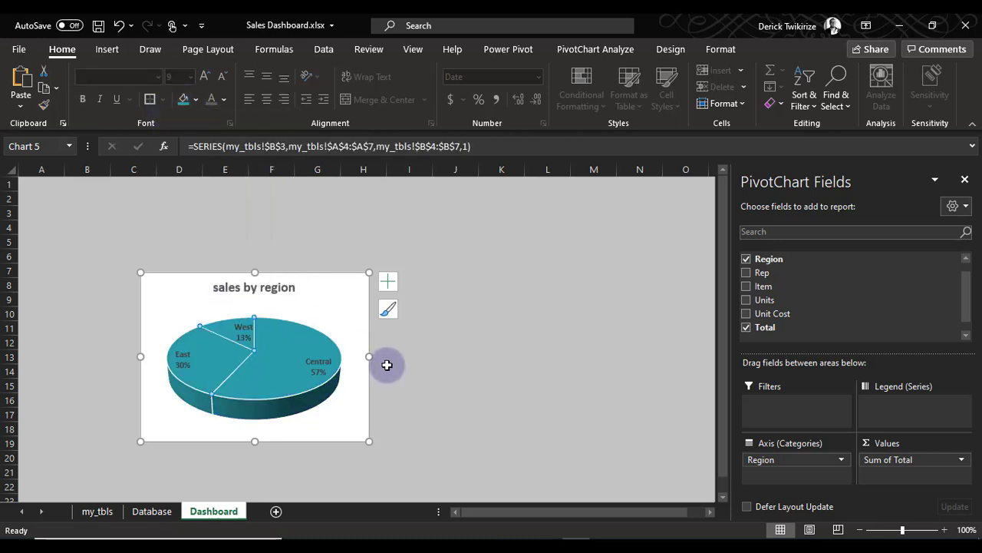
{"action": "key", "text": "ctrl+z"}
{"action": "left_click", "coordinate": [222, 325]}
{"action": "left_click", "coordinate": [221, 326]}
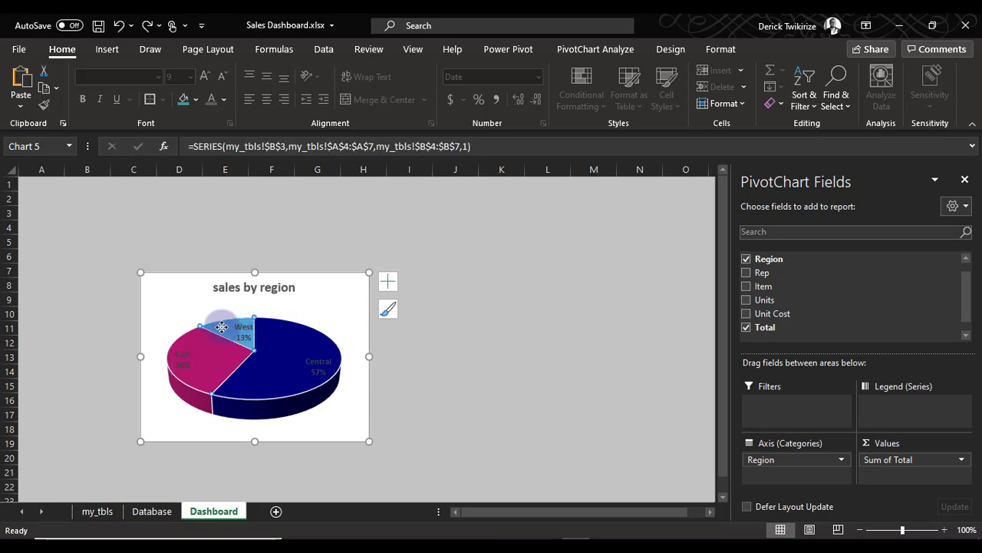
{"action": "double_click", "coordinate": [221, 326]}
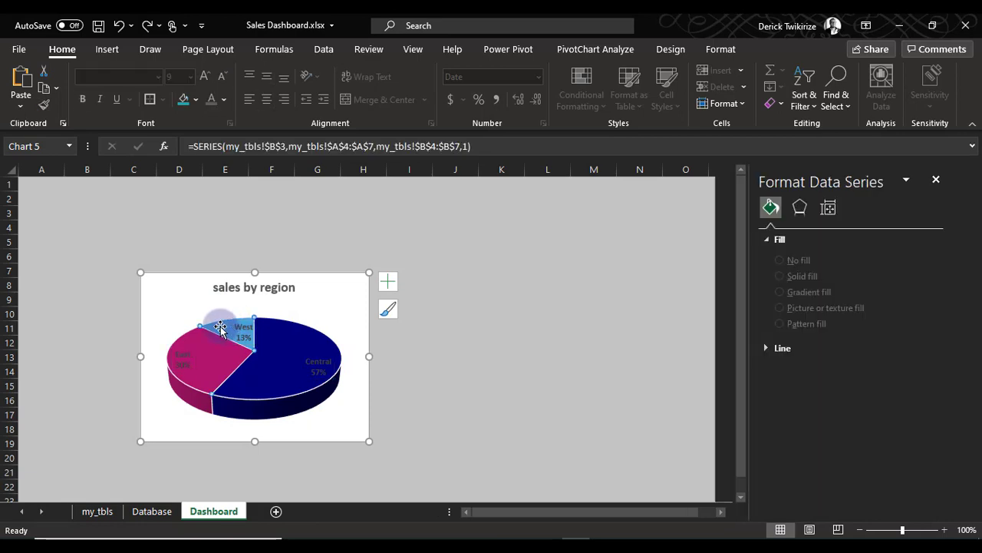
{"action": "left_click", "coordinate": [62, 50]}
{"action": "left_click", "coordinate": [197, 101]}
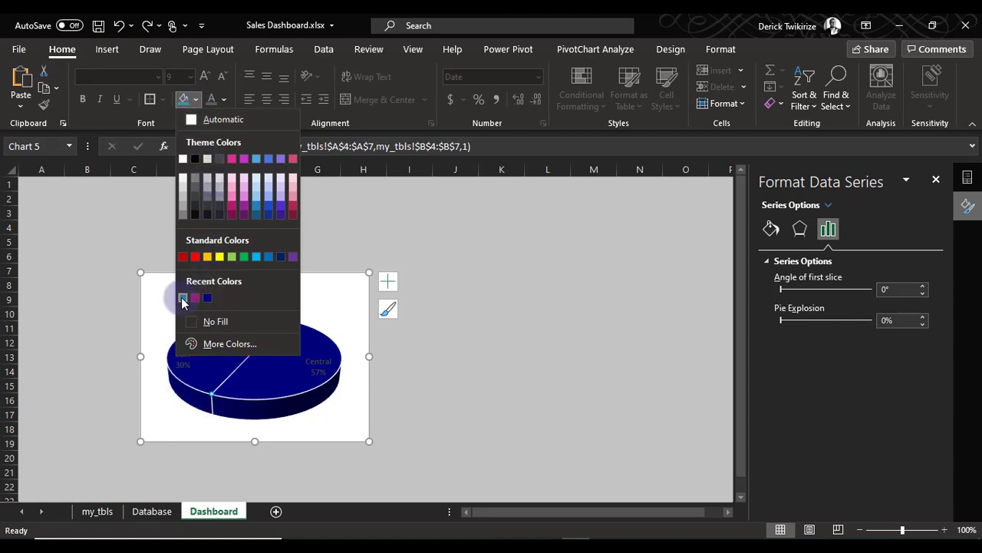
{"action": "left_click", "coordinate": [445, 402]}
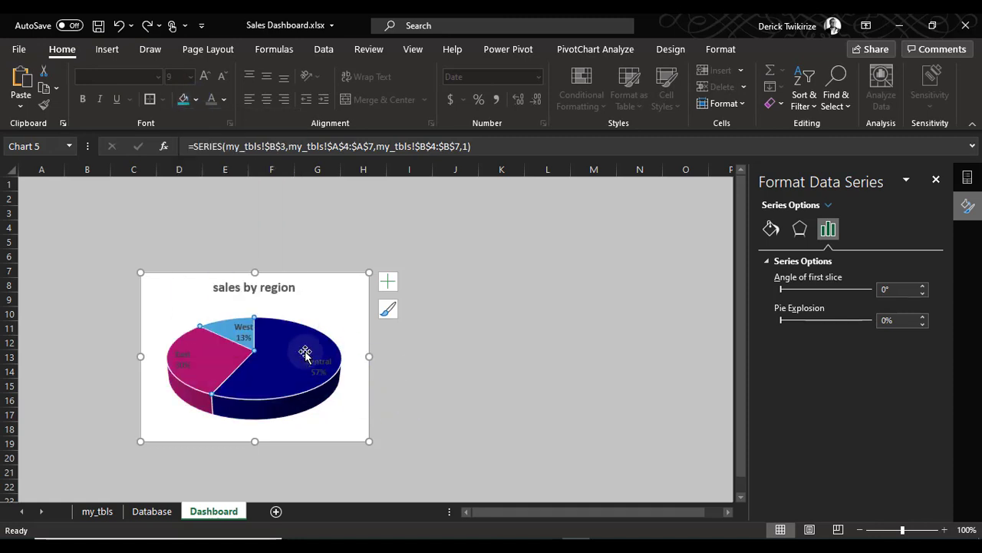
Select only the West slice of the pie and fill it with teal
{"action": "left_click", "coordinate": [225, 328]}
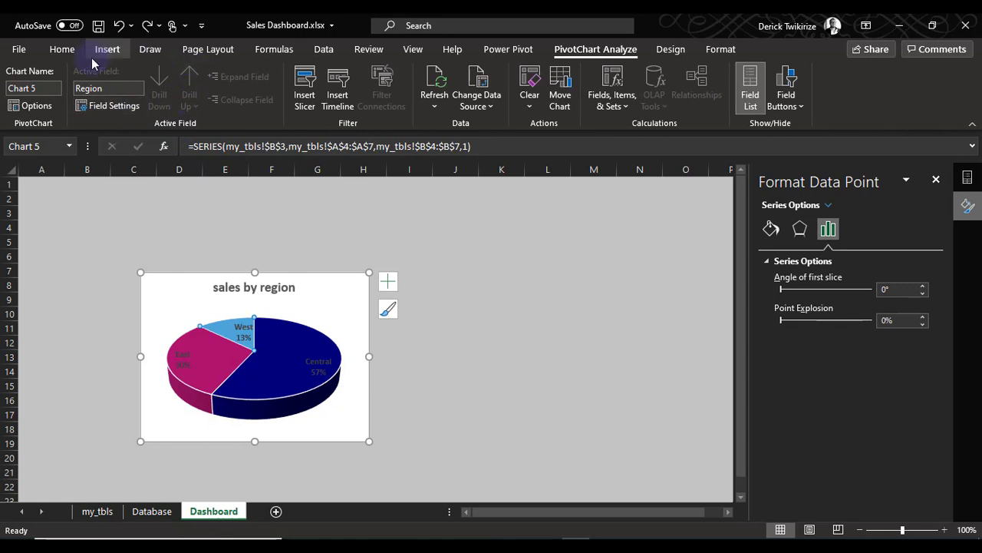
{"action": "left_click", "coordinate": [61, 50]}
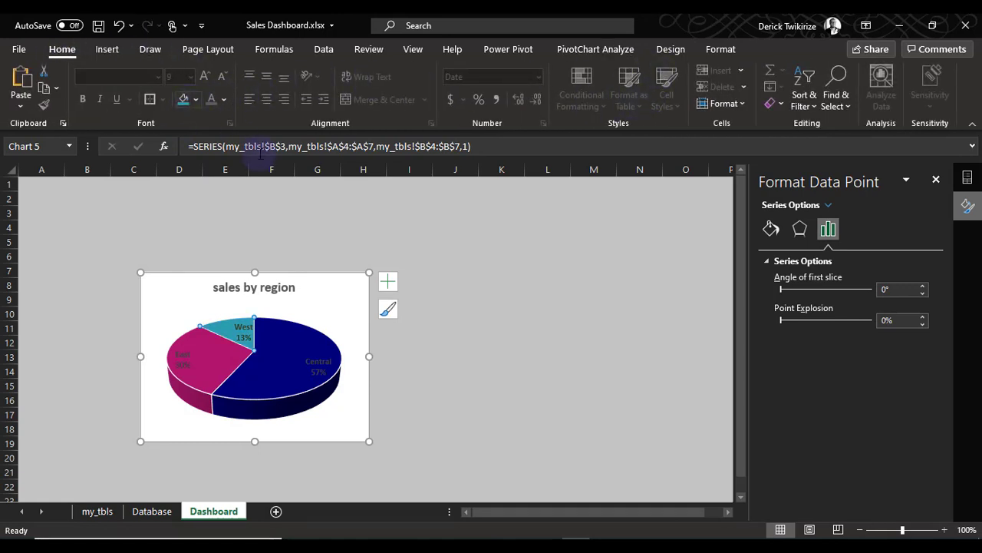
{"action": "left_click", "coordinate": [196, 99]}
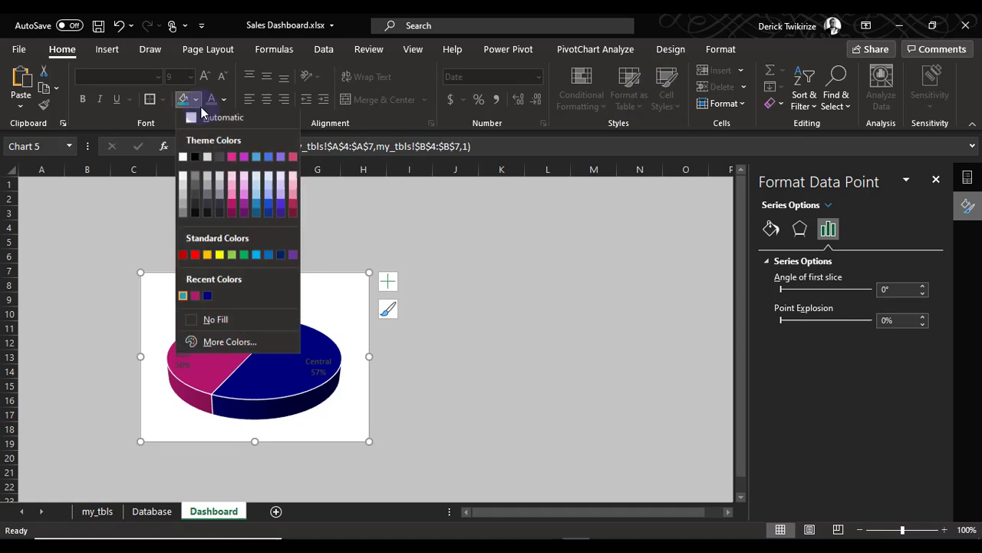
{"action": "left_click", "coordinate": [551, 371]}
Set the font colour of the pie chart's data labels to white
{"action": "left_click", "coordinate": [312, 374]}
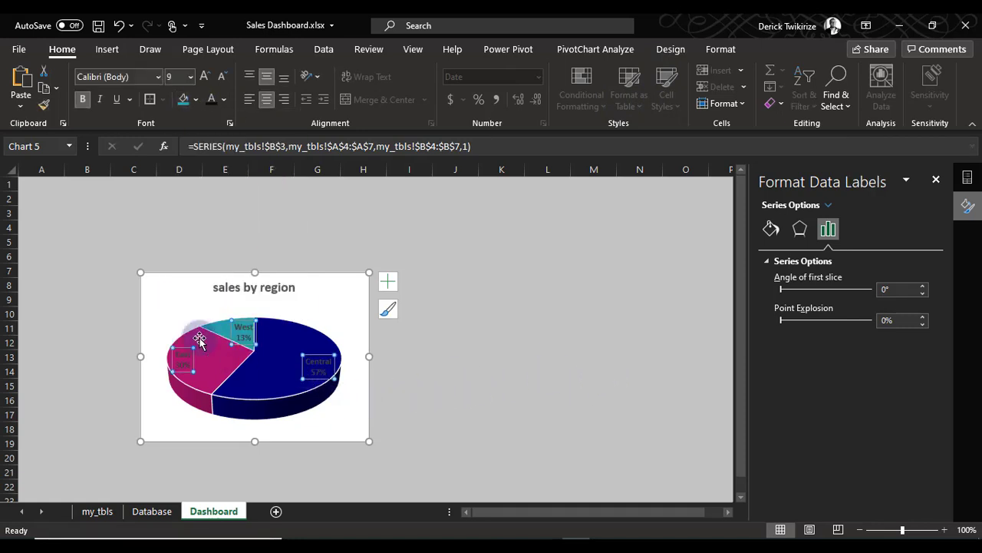
{"action": "left_click", "coordinate": [224, 100]}
{"action": "left_click", "coordinate": [211, 160]}
{"action": "left_click", "coordinate": [472, 298]}
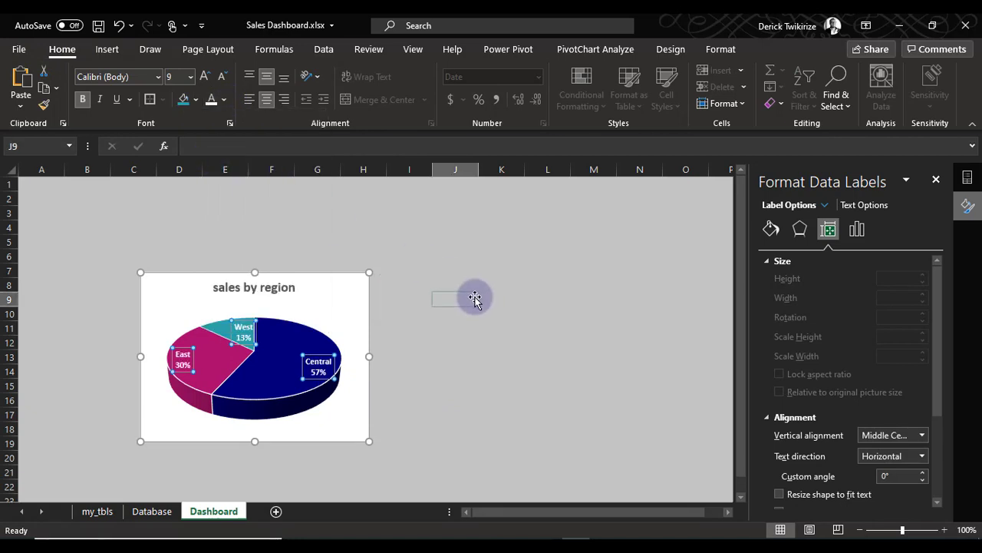
Change the font colour of the chart title "sales by region" to black
{"action": "left_click", "coordinate": [267, 282]}
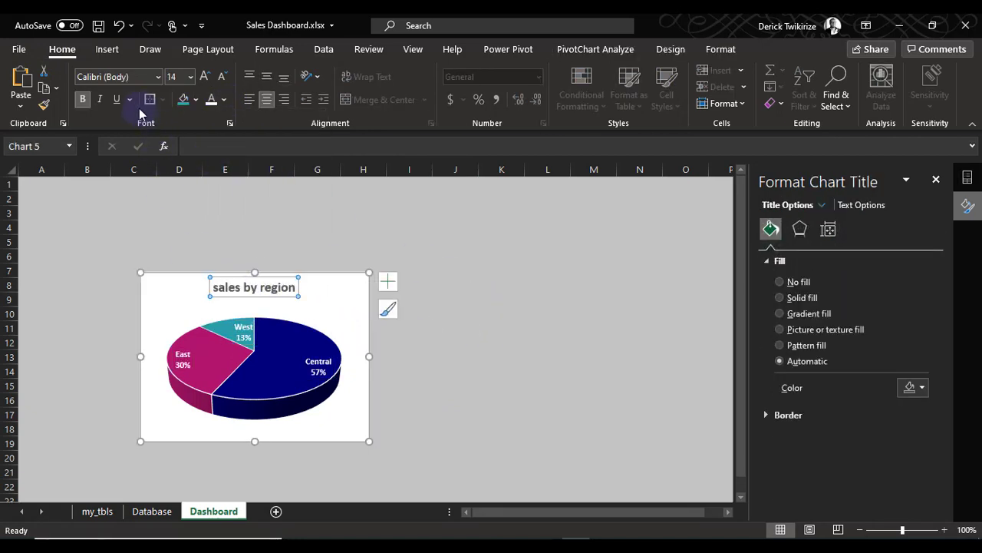
{"action": "left_click", "coordinate": [223, 100]}
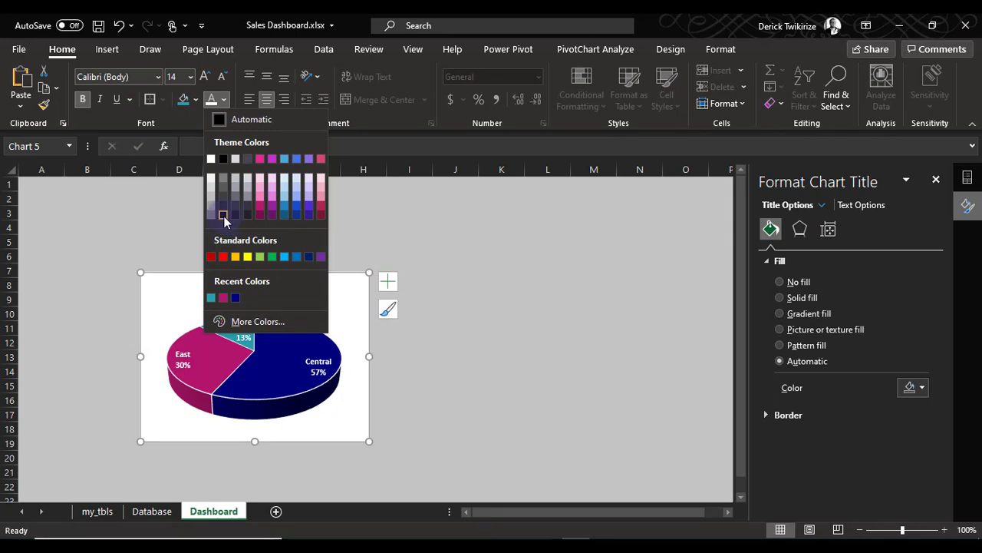
{"action": "left_click", "coordinate": [238, 216]}
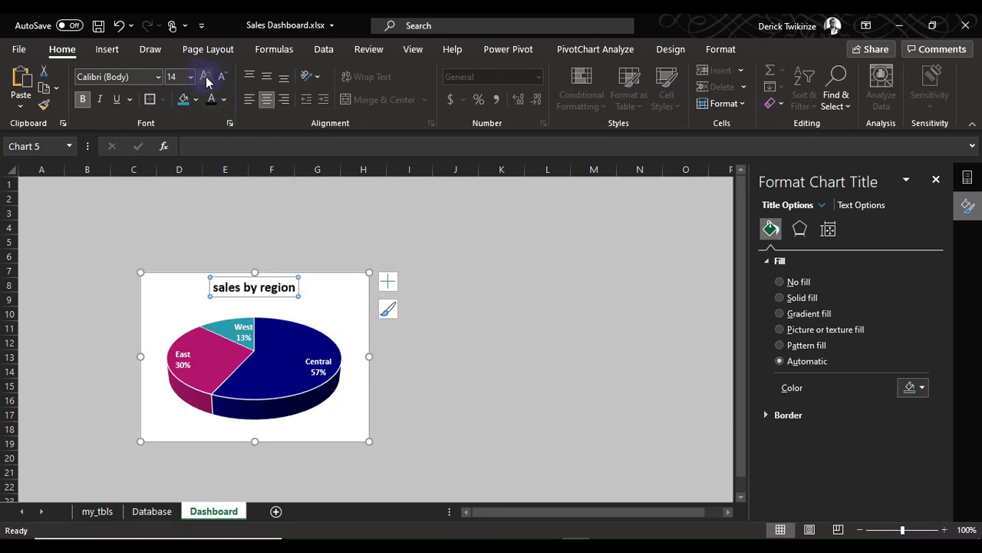
Deselect the chart title and shift the whole pie chart slightly to the left on the Dashboard sheet
{"action": "left_click", "coordinate": [453, 327]}
{"action": "left_click_drag", "start_coordinate": [552, 429], "coordinate": [553, 444]}
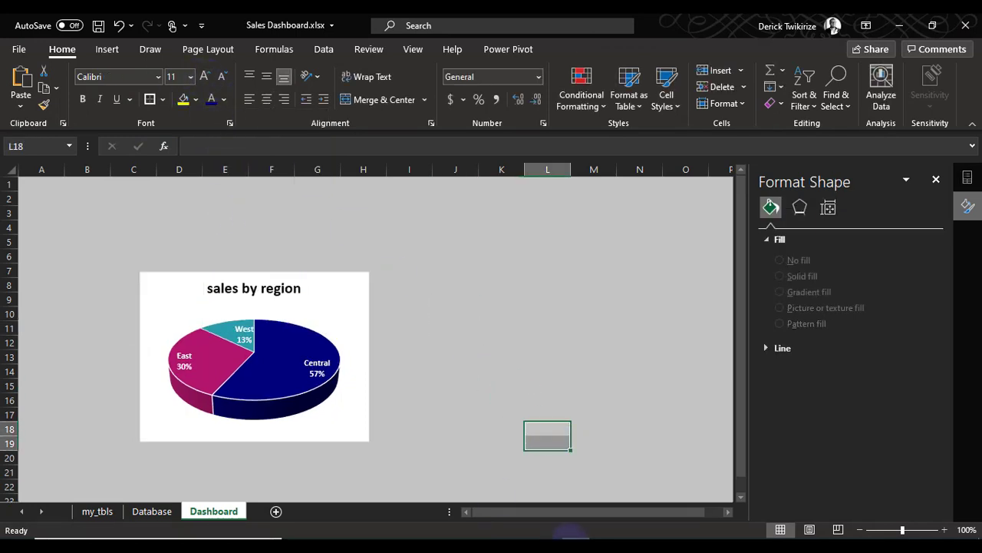
{"action": "left_click", "coordinate": [395, 265]}
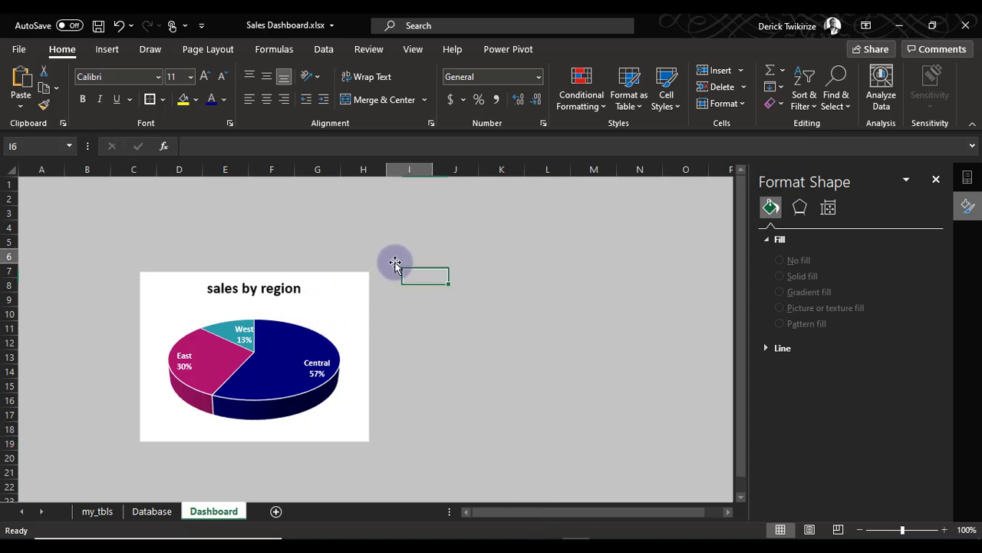
{"action": "left_click", "coordinate": [348, 280]}
{"action": "left_click_drag", "start_coordinate": [348, 280], "coordinate": [338, 281]}
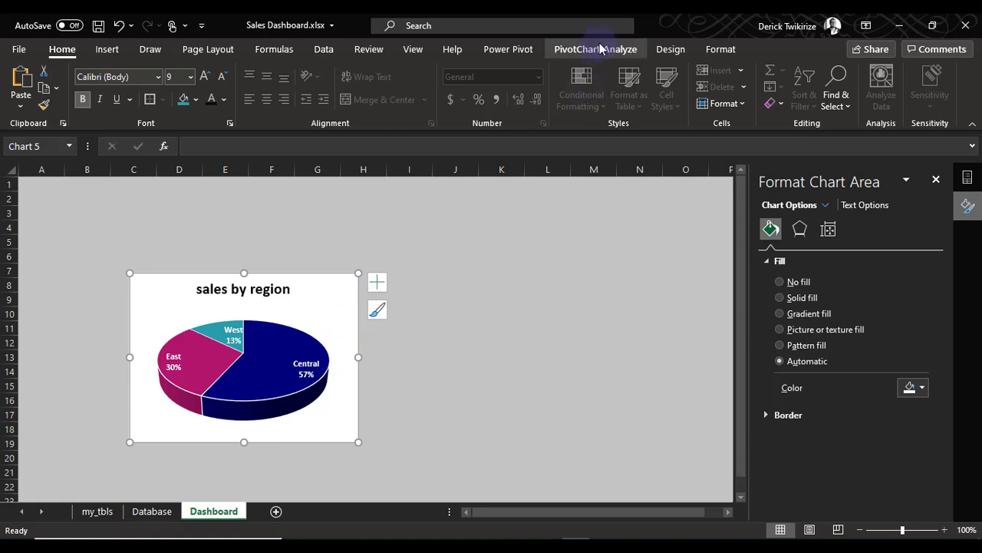
Remove the white background of the pie chart by setting the chart area's shape fill to No Fill
{"action": "left_click", "coordinate": [599, 49]}
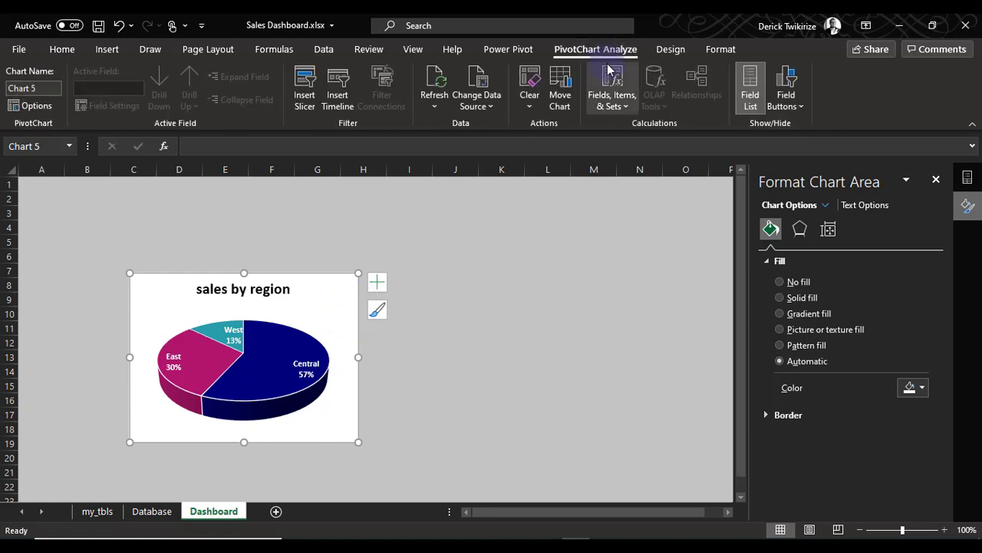
{"action": "left_click", "coordinate": [677, 47]}
{"action": "left_click", "coordinate": [720, 49]}
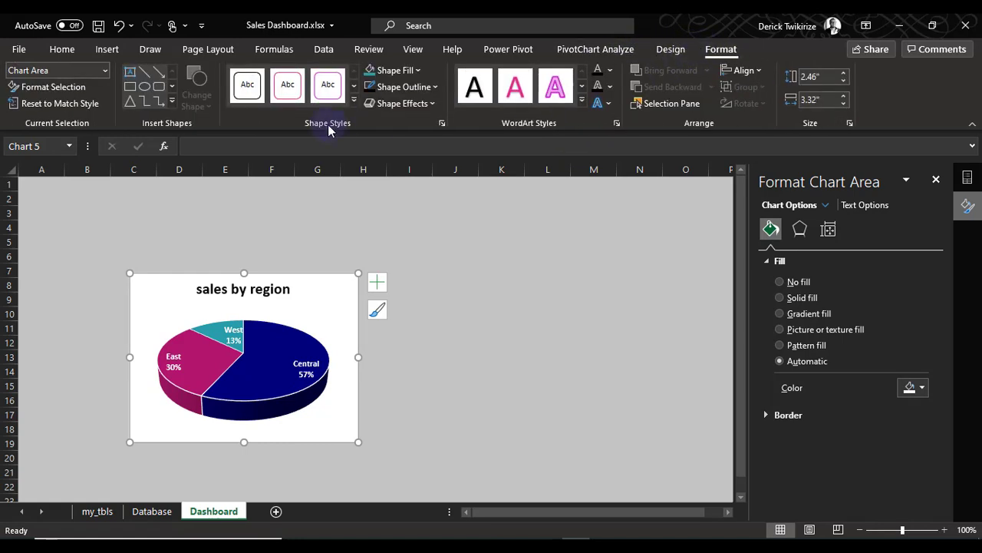
{"action": "left_click", "coordinate": [392, 86]}
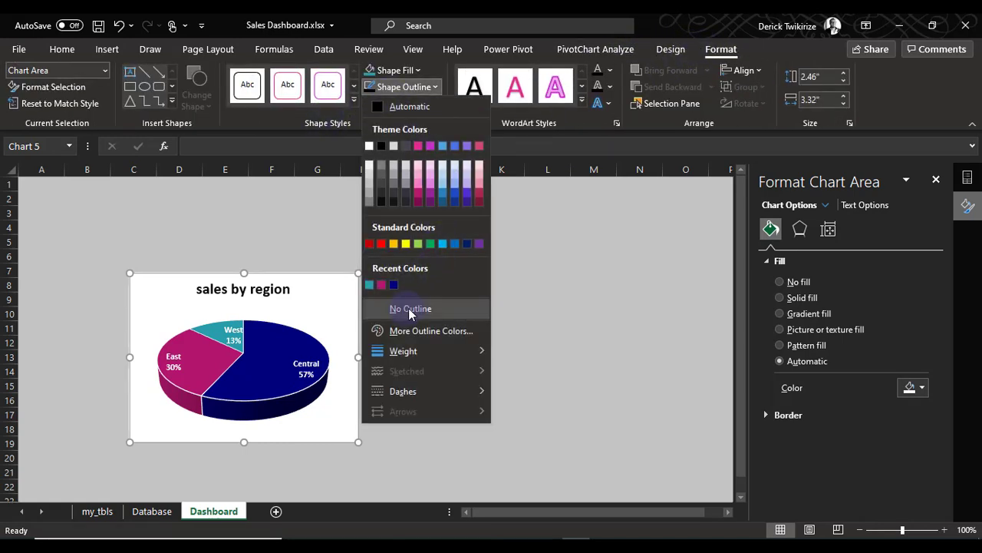
{"action": "left_click", "coordinate": [393, 70]}
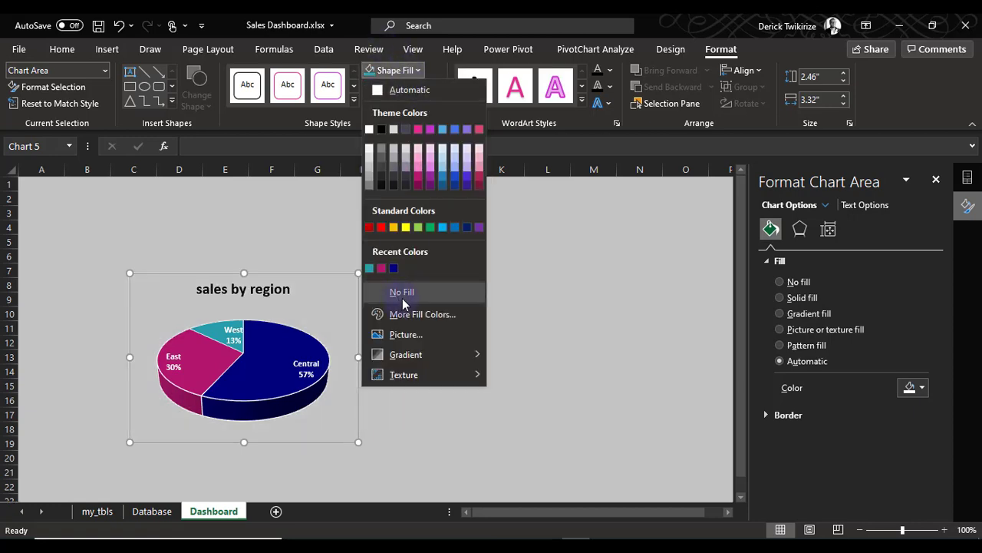
{"action": "left_click", "coordinate": [400, 294]}
{"action": "left_click", "coordinate": [281, 242]}
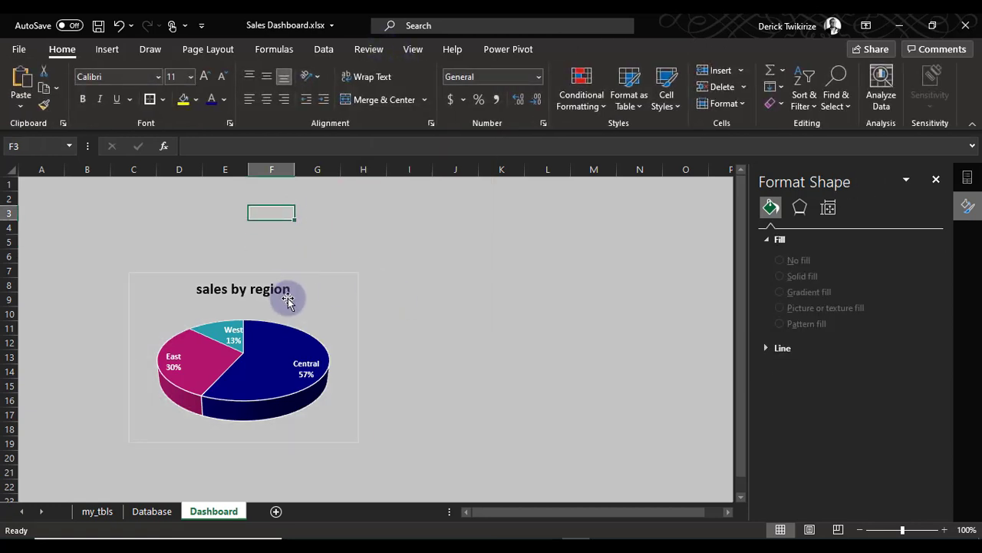
Remove the border around the pie chart by setting the chart area's outline to No Outline
{"action": "left_click", "coordinate": [311, 278]}
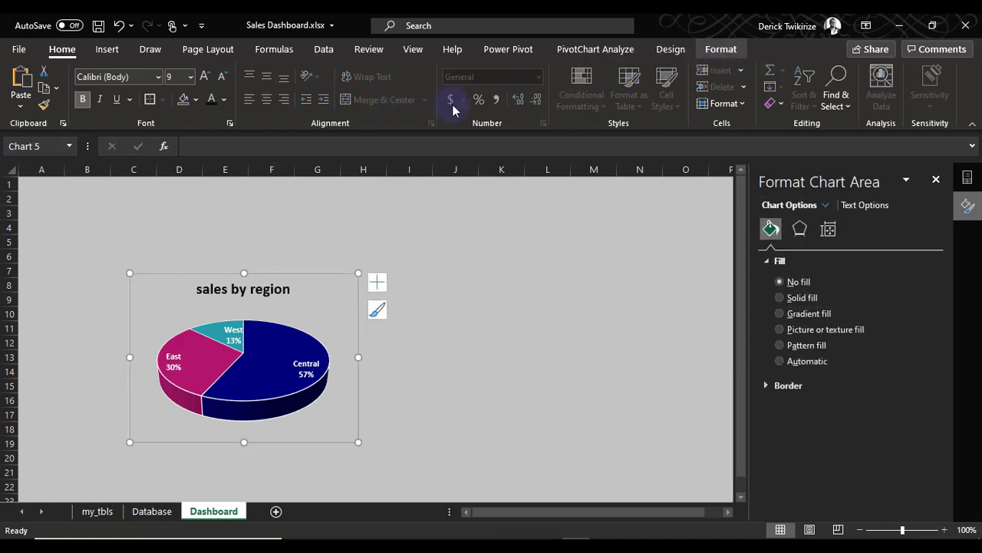
{"action": "left_click", "coordinate": [400, 87]}
{"action": "left_click", "coordinate": [424, 313]}
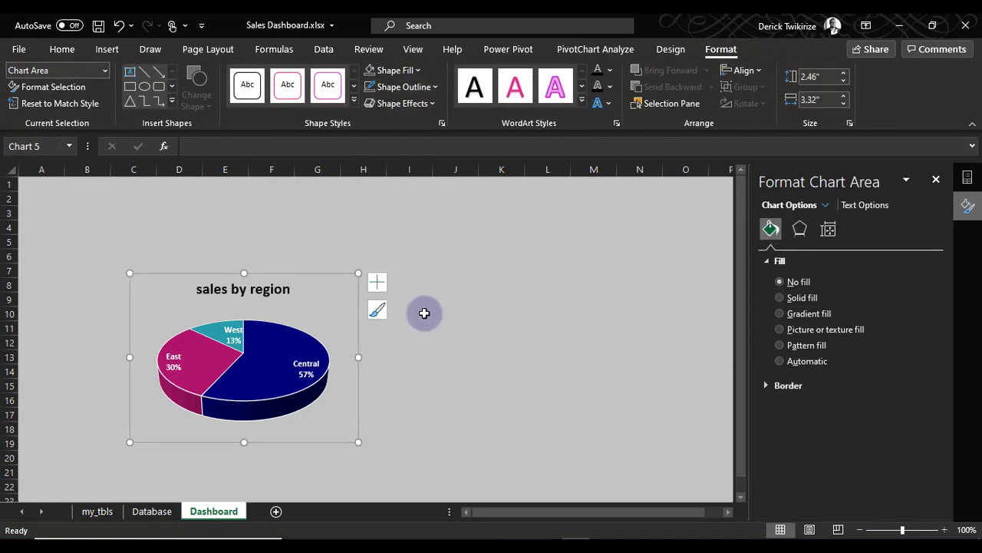
{"action": "left_click", "coordinate": [459, 314]}
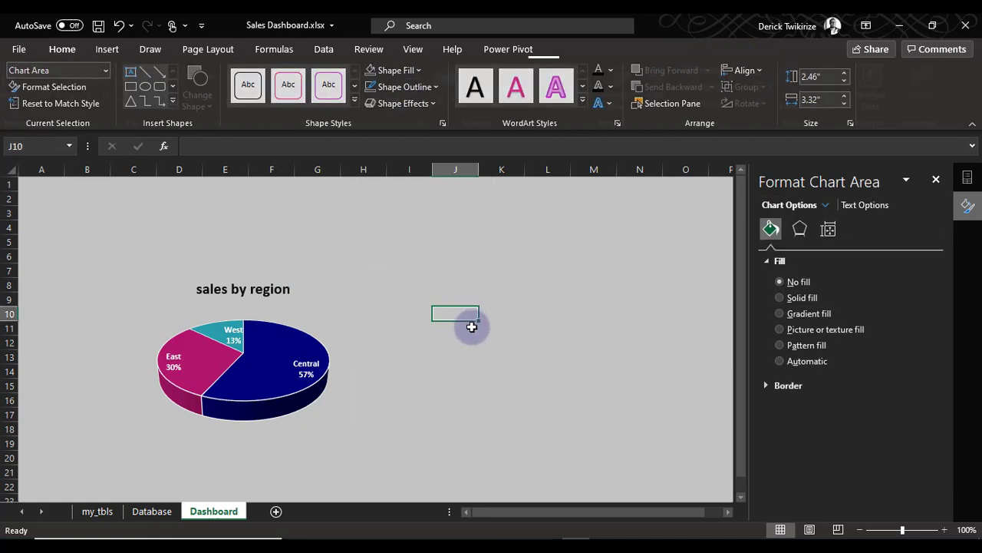
Set the font colour of the chart title "sales by region" to a very dark grey theme shade
{"action": "left_click", "coordinate": [236, 294]}
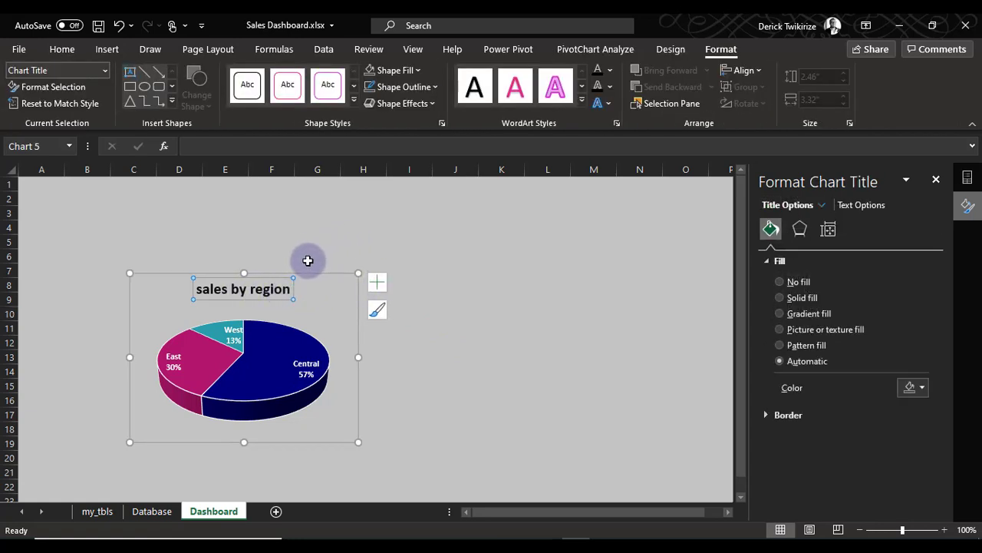
{"action": "left_click", "coordinate": [69, 49]}
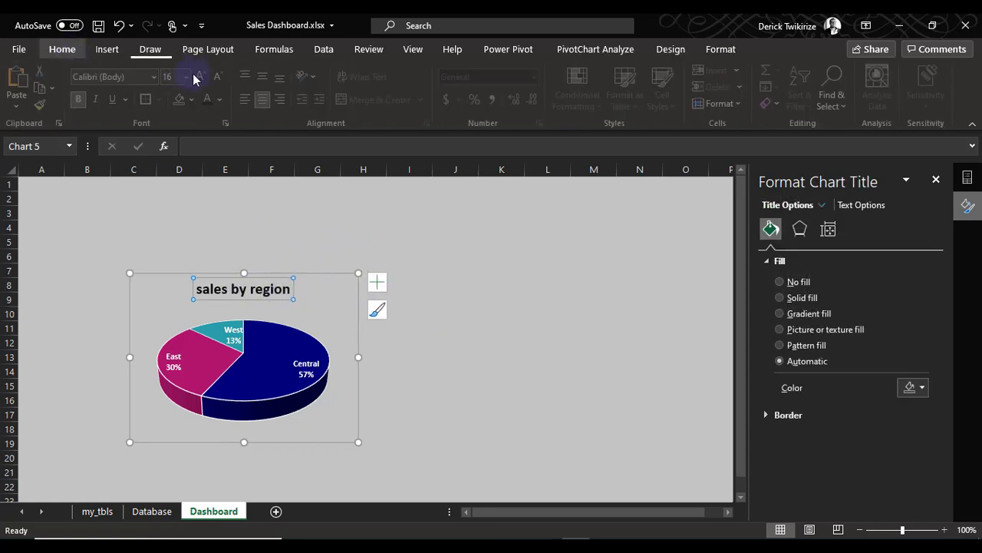
{"action": "left_click", "coordinate": [224, 100]}
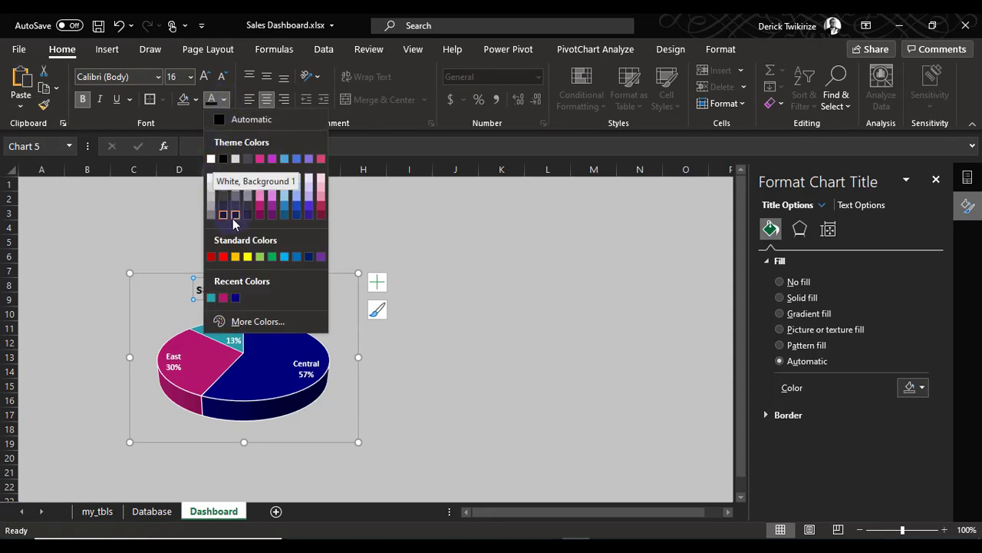
{"action": "left_click", "coordinate": [234, 216]}
{"action": "left_click", "coordinate": [298, 244]}
Nudge the pie chart slightly left and down on the Dashboard sheet and deselect it
{"action": "left_click", "coordinate": [306, 284]}
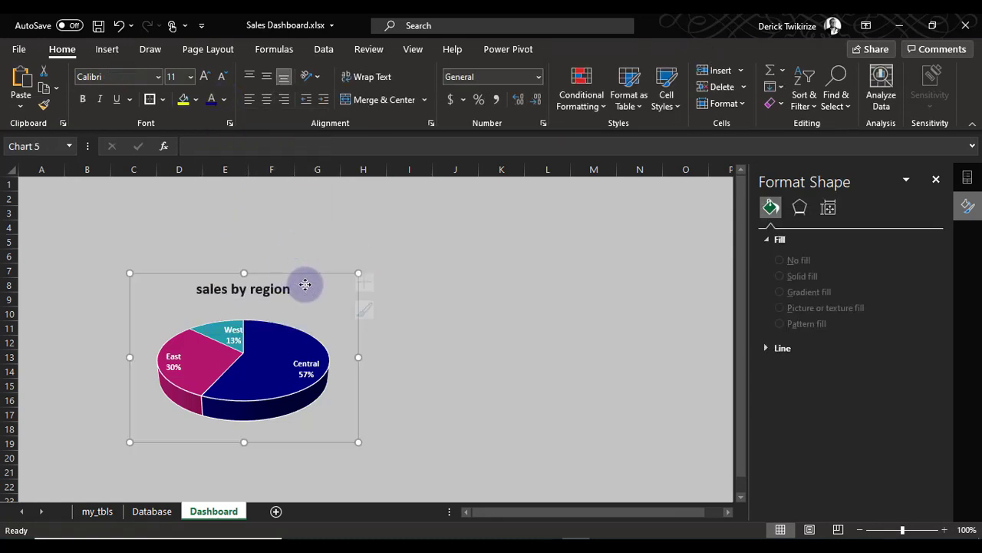
{"action": "mouse_move", "coordinate": [305, 285]}
{"action": "left_mouse_down"}
{"action": "mouse_move", "coordinate": [310, 259]}
{"action": "mouse_move", "coordinate": [309, 292]}
{"action": "mouse_move", "coordinate": [298, 288]}
{"action": "left_mouse_up"}
{"action": "left_click", "coordinate": [495, 301]}
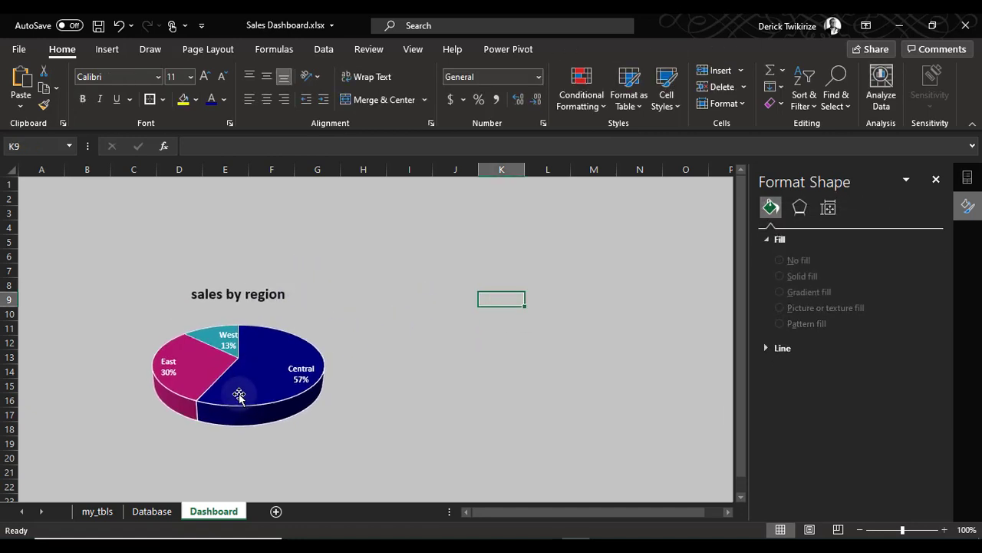
{"action": "left_click", "coordinate": [99, 512]}
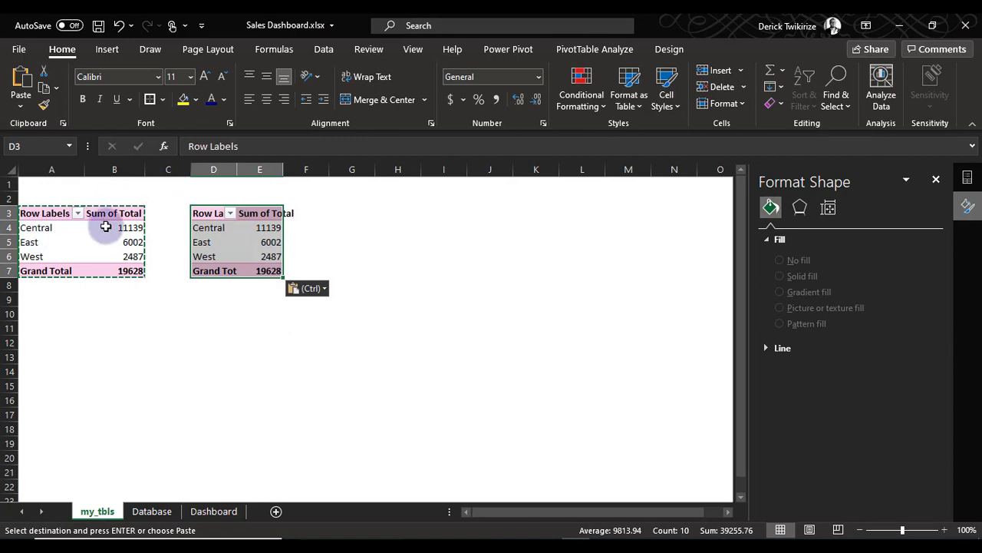
{"action": "left_click", "coordinate": [198, 228]}
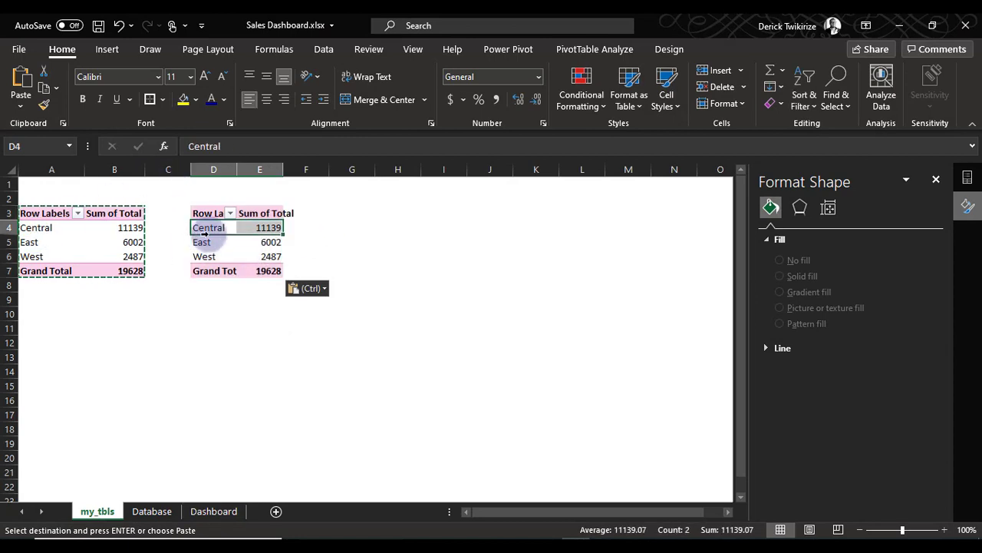
{"action": "left_click", "coordinate": [153, 511]}
{"action": "left_click", "coordinate": [104, 228]}
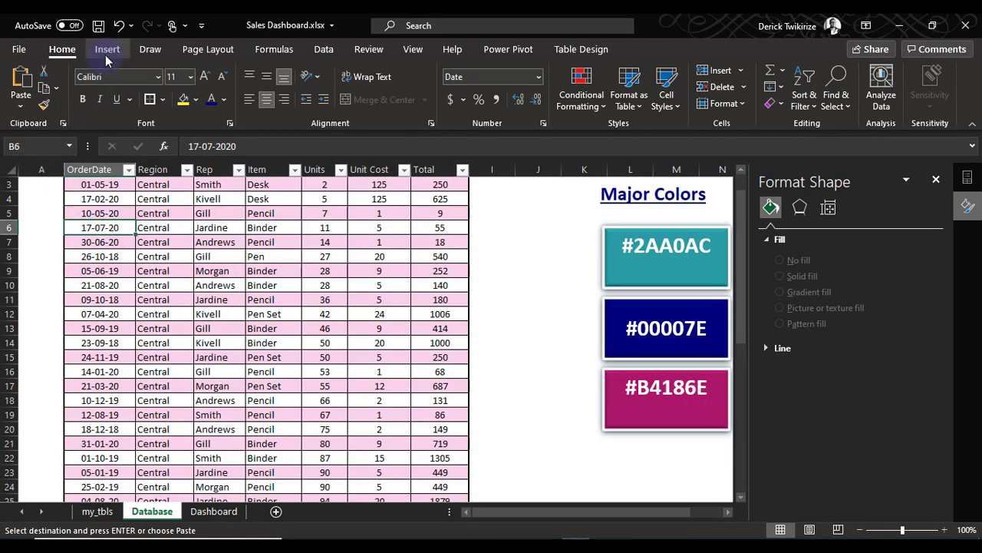
In the second PivotTable on the my_tbls sheet, replace the Region field with Rep as the row field
{"action": "left_click", "coordinate": [84, 511]}
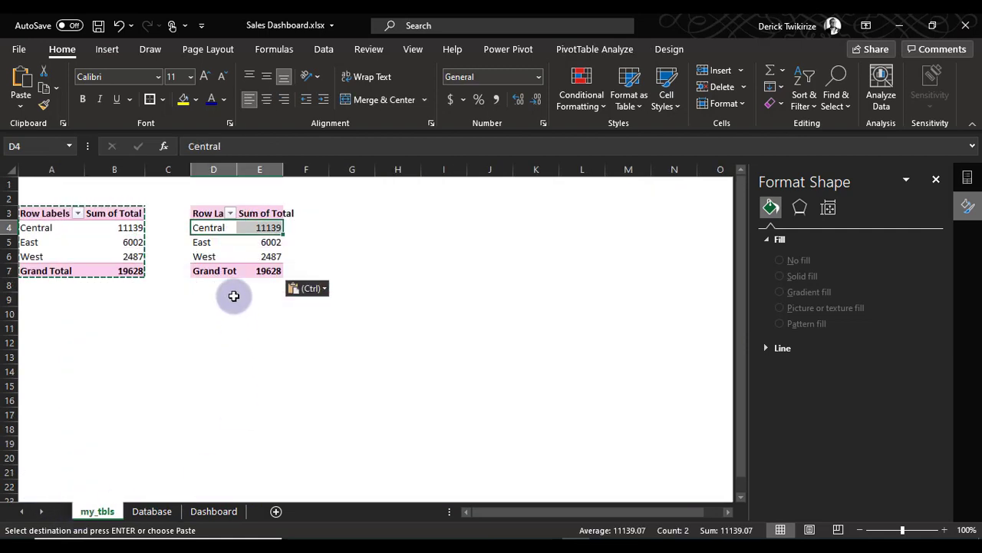
{"action": "left_click", "coordinate": [218, 243]}
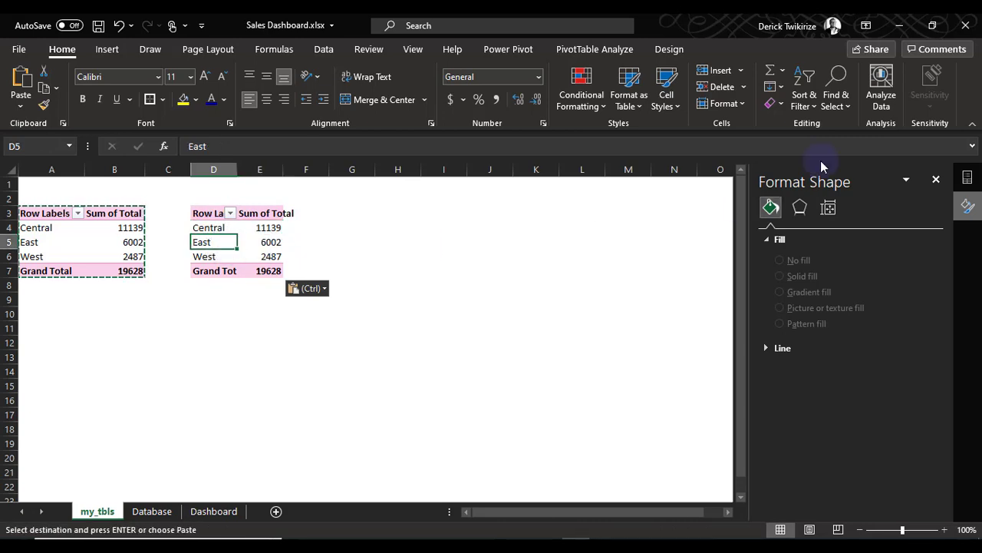
{"action": "left_click", "coordinate": [619, 51]}
{"action": "left_click", "coordinate": [891, 70]}
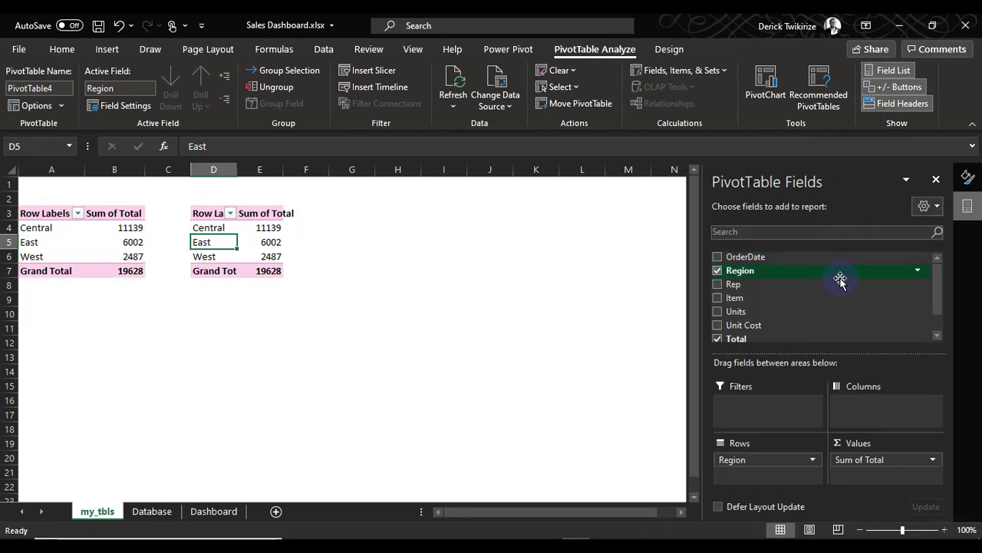
{"action": "left_click", "coordinate": [716, 270]}
{"action": "left_click", "coordinate": [717, 284]}
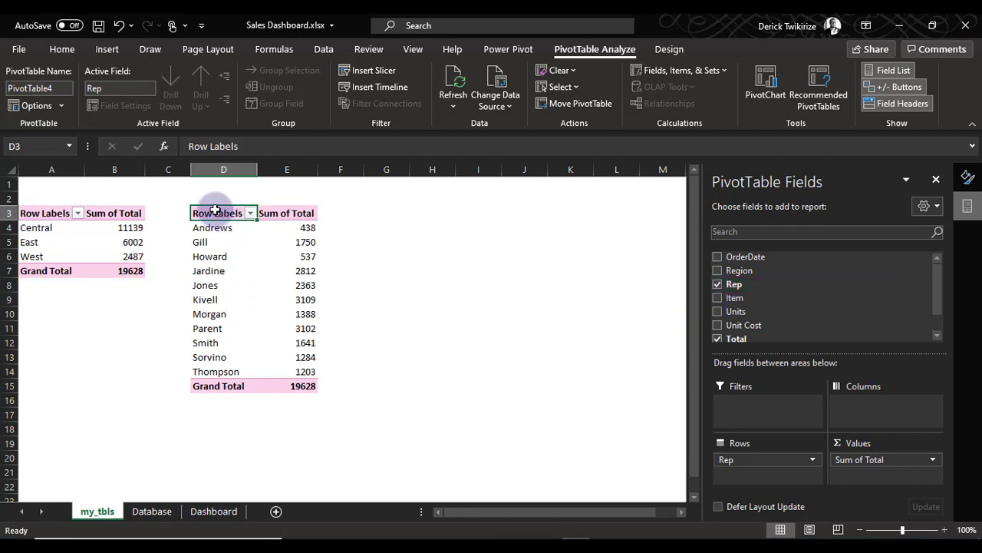
Insert a Clustered Bar PivotChart based on the Rep PivotTable and move it lower so the table's first rows are uncovered
{"action": "left_click_drag", "start_coordinate": [215, 212], "coordinate": [307, 385]}
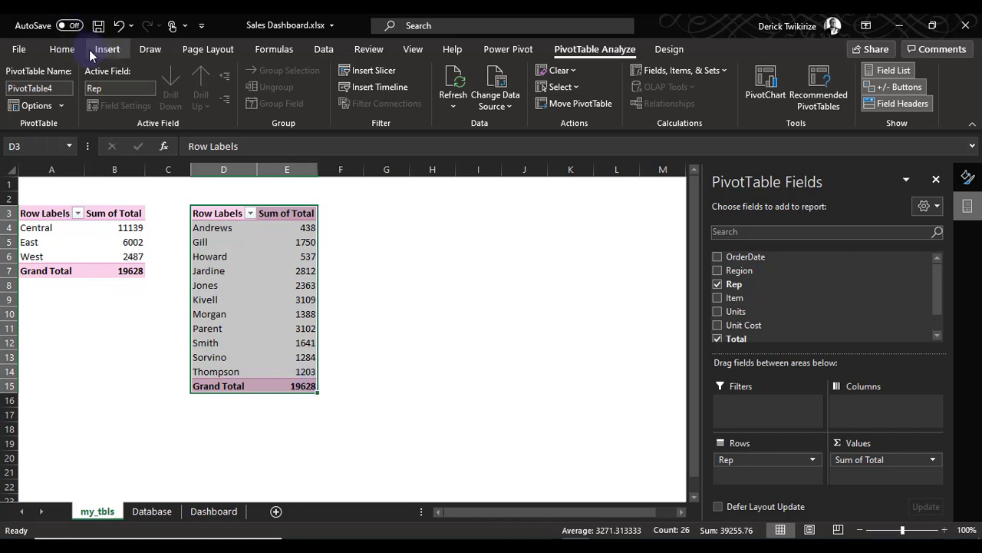
{"action": "left_click", "coordinate": [226, 234]}
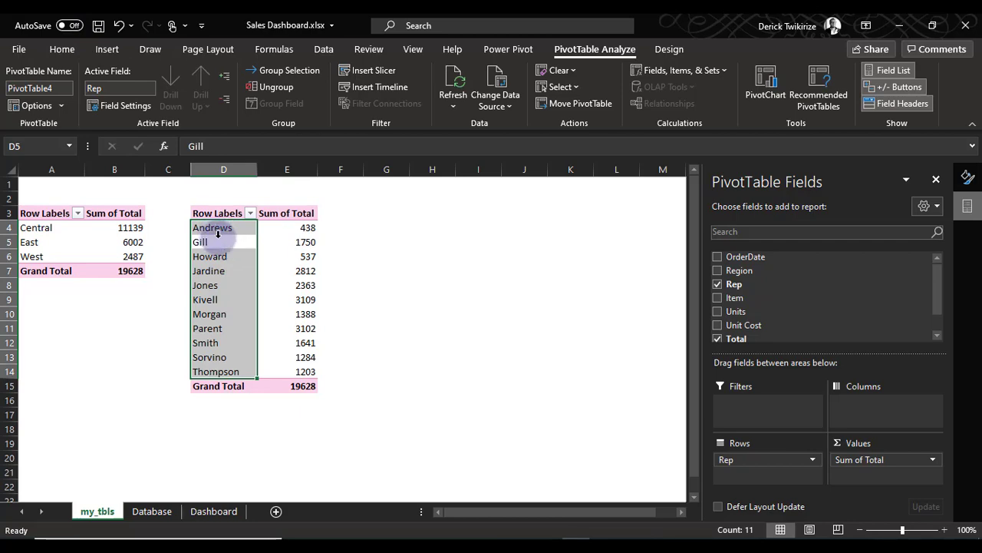
{"action": "left_click", "coordinate": [121, 57]}
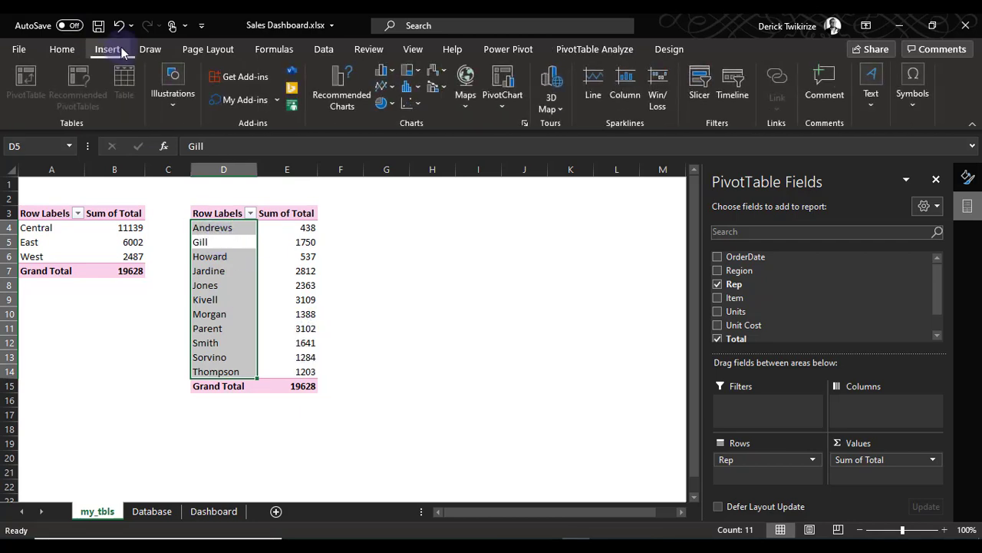
{"action": "left_click", "coordinate": [623, 57]}
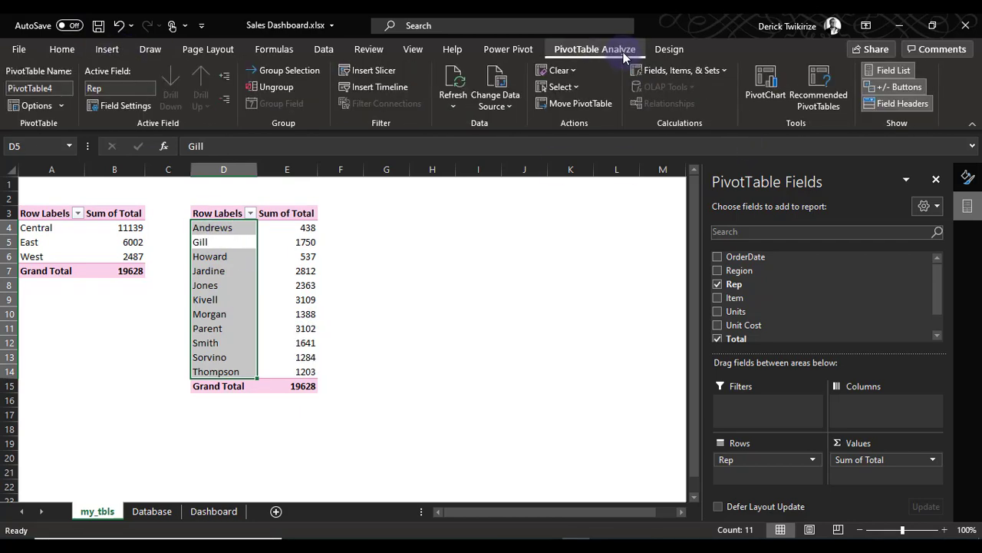
{"action": "left_click", "coordinate": [767, 91]}
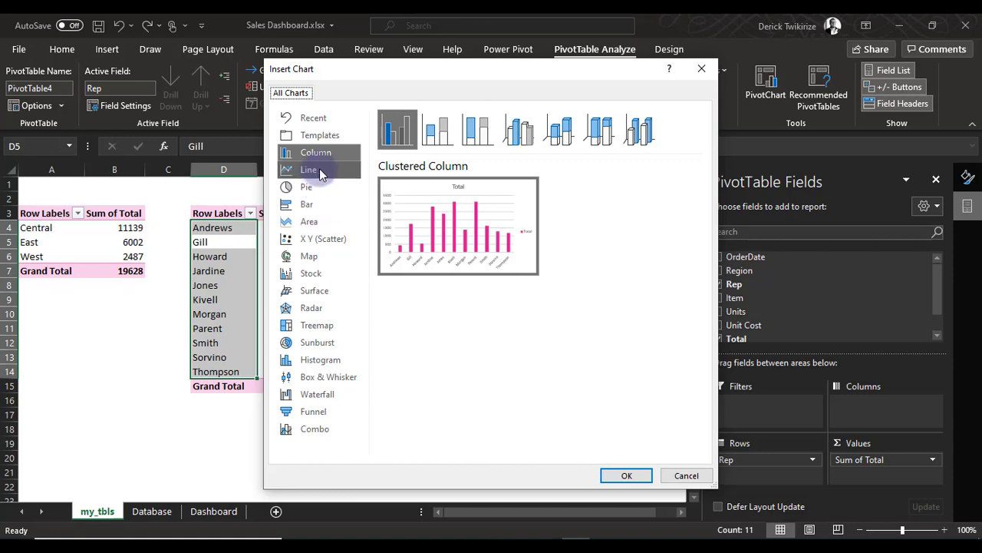
{"action": "left_click", "coordinate": [319, 206]}
{"action": "left_click", "coordinate": [626, 475]}
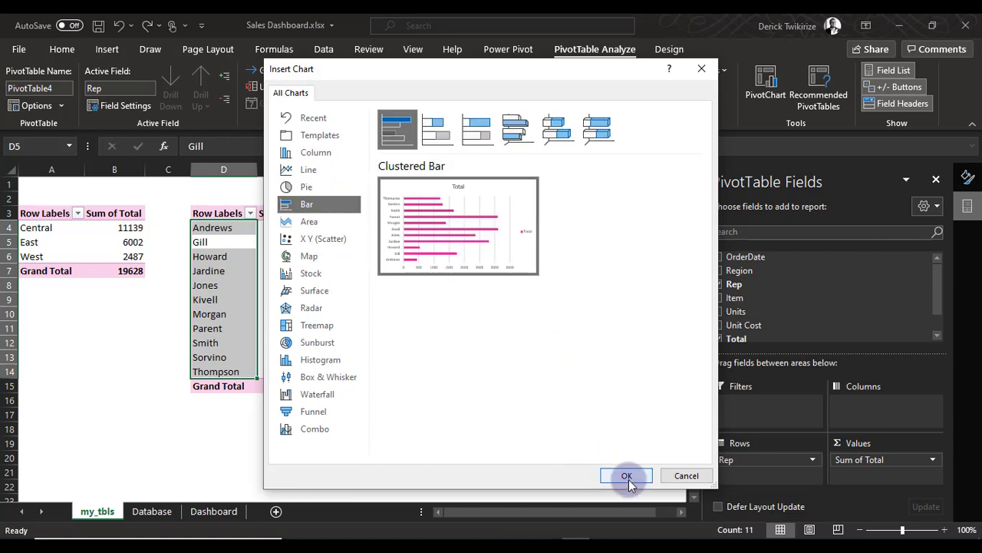
{"action": "left_click_drag", "start_coordinate": [439, 241], "coordinate": [394, 303]}
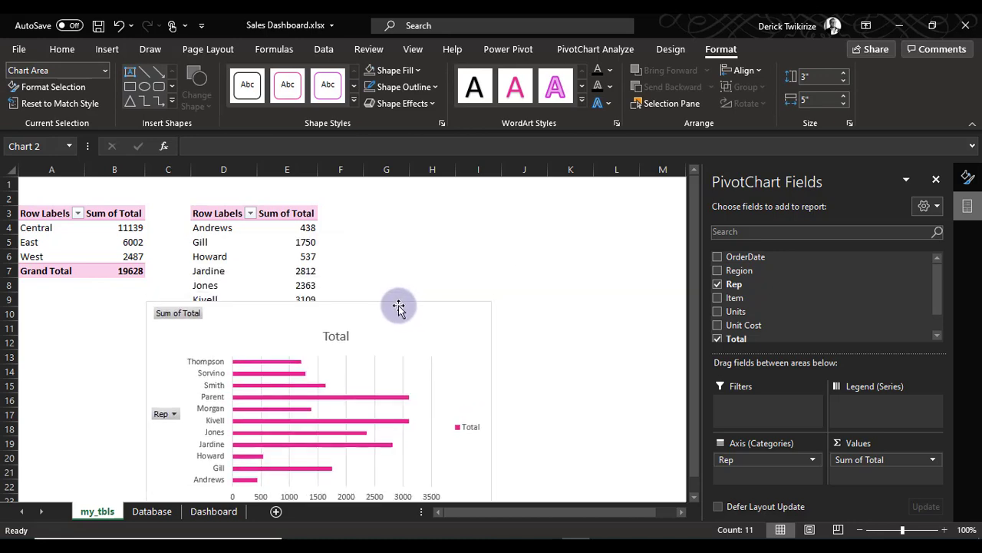
Sort the Sum of Total values of the Rep PivotTable from smallest to largest
{"action": "right_click", "coordinate": [288, 226]}
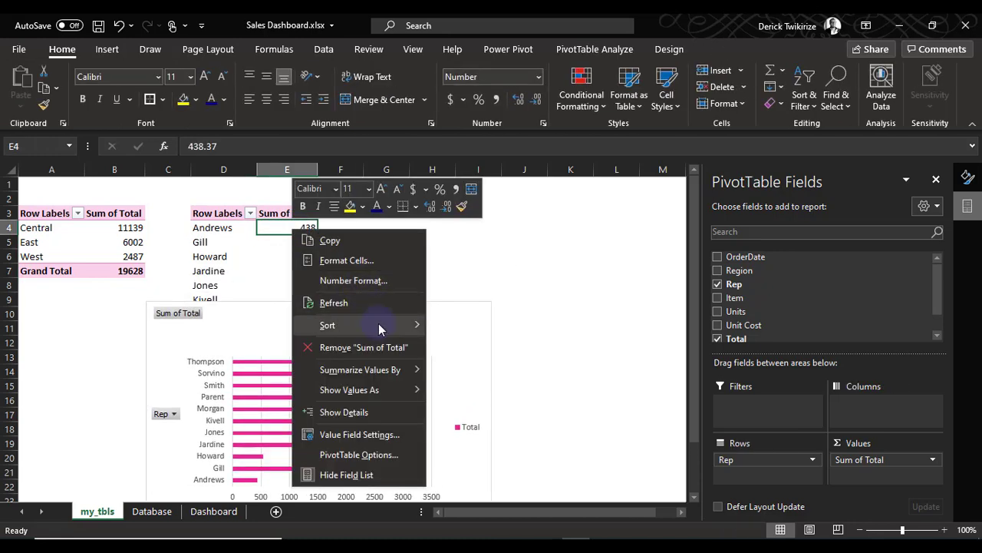
{"action": "mouse_move", "coordinate": [377, 325]}
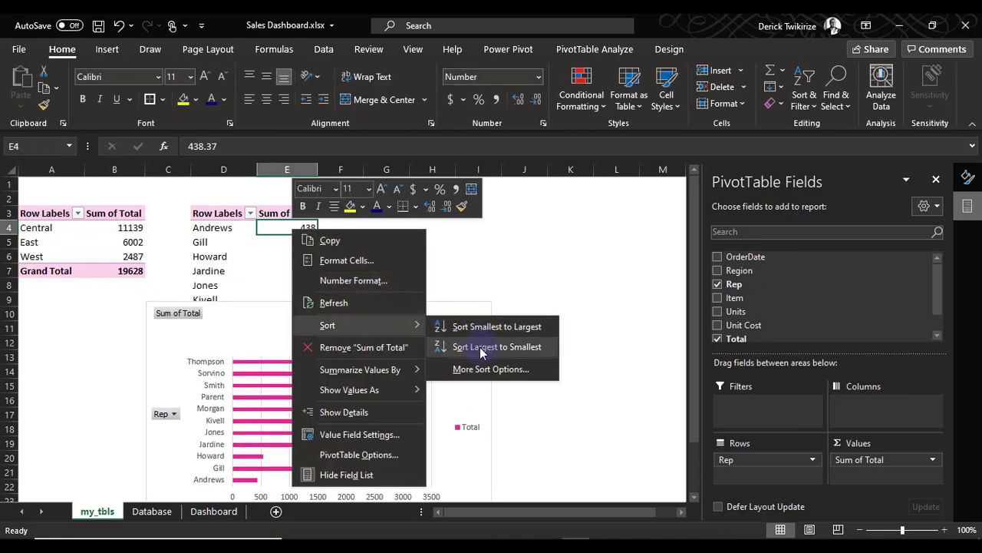
{"action": "left_click", "coordinate": [499, 326]}
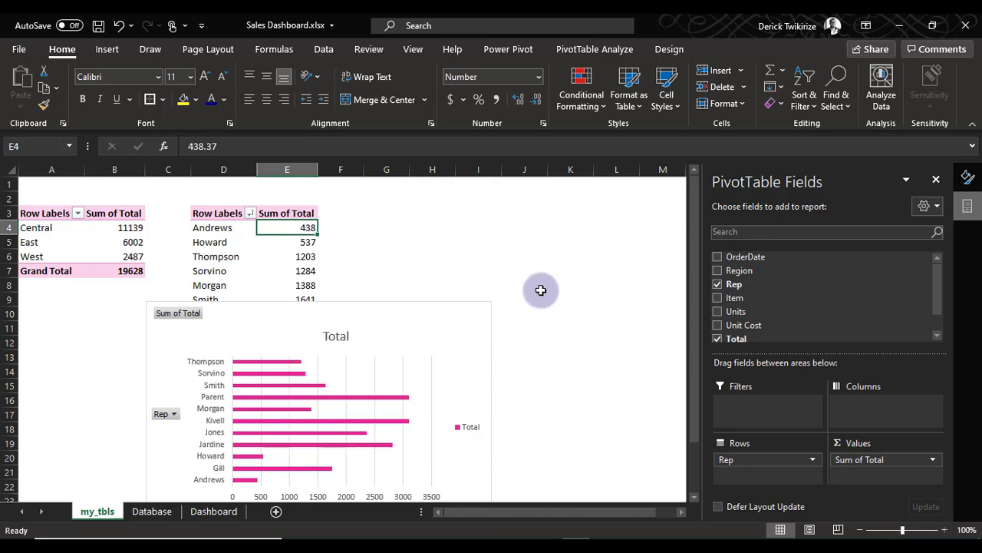
Delete the bar chart's legend and move the chart from my_tbls to the Dashboard sheet, using the destination theme
{"action": "left_click", "coordinate": [453, 427]}
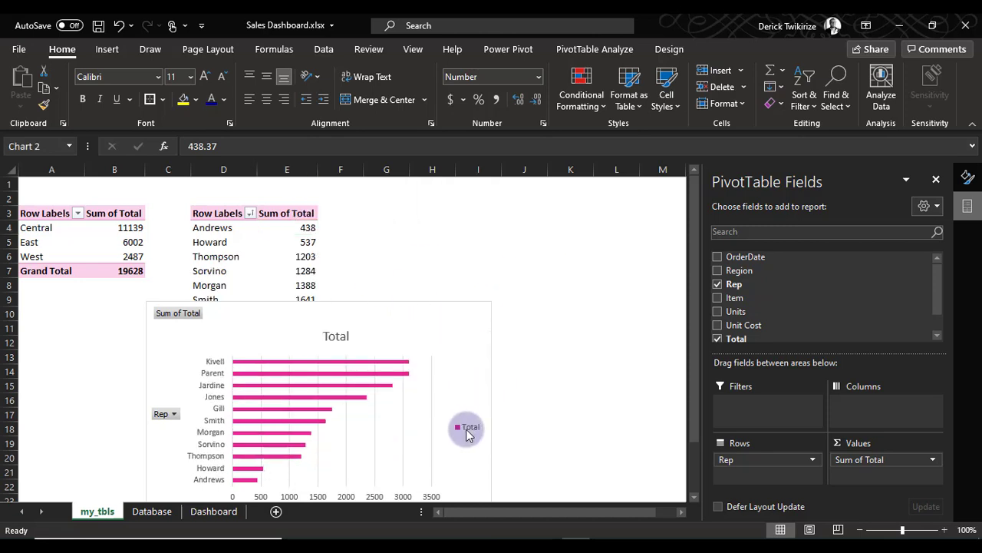
{"action": "right_click", "coordinate": [427, 302]}
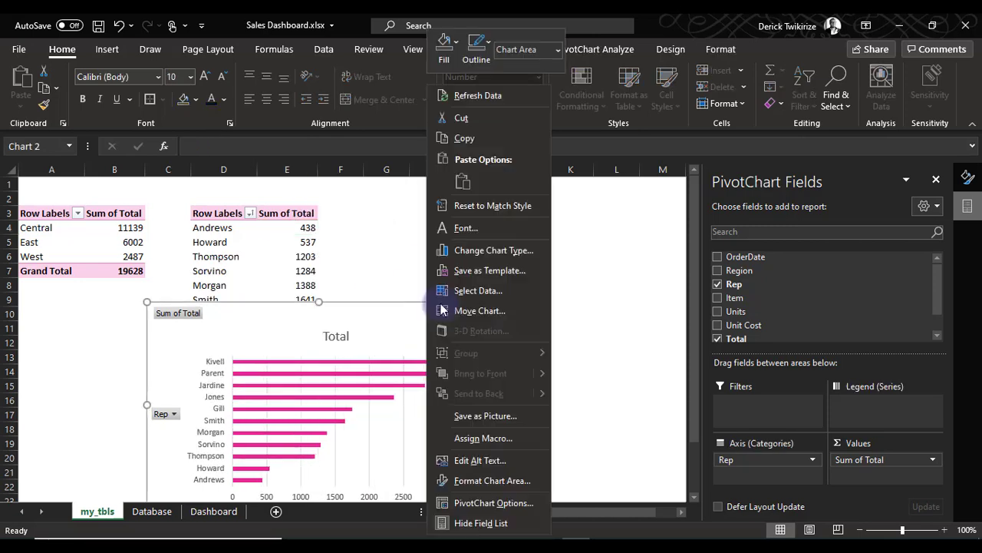
{"action": "left_click", "coordinate": [474, 117]}
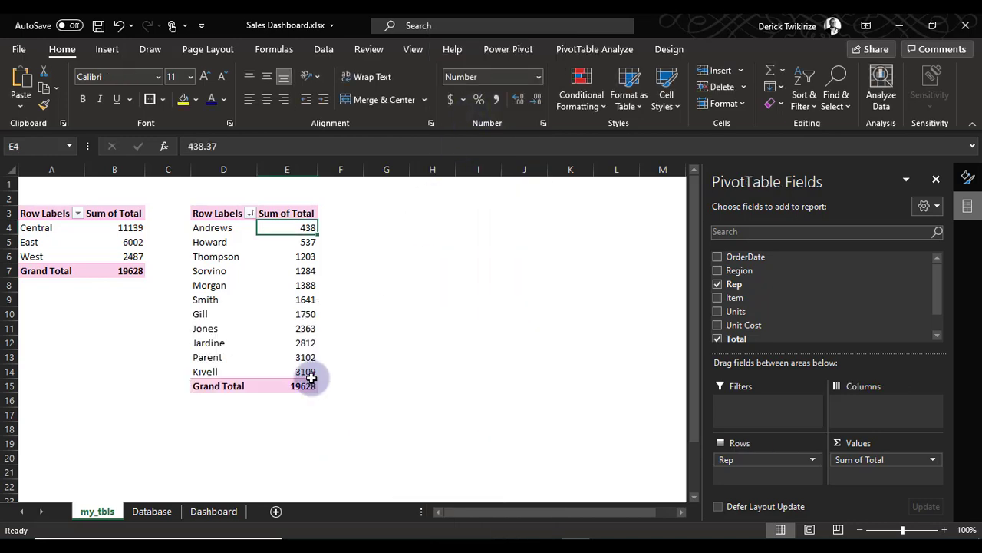
{"action": "left_click", "coordinate": [152, 511]}
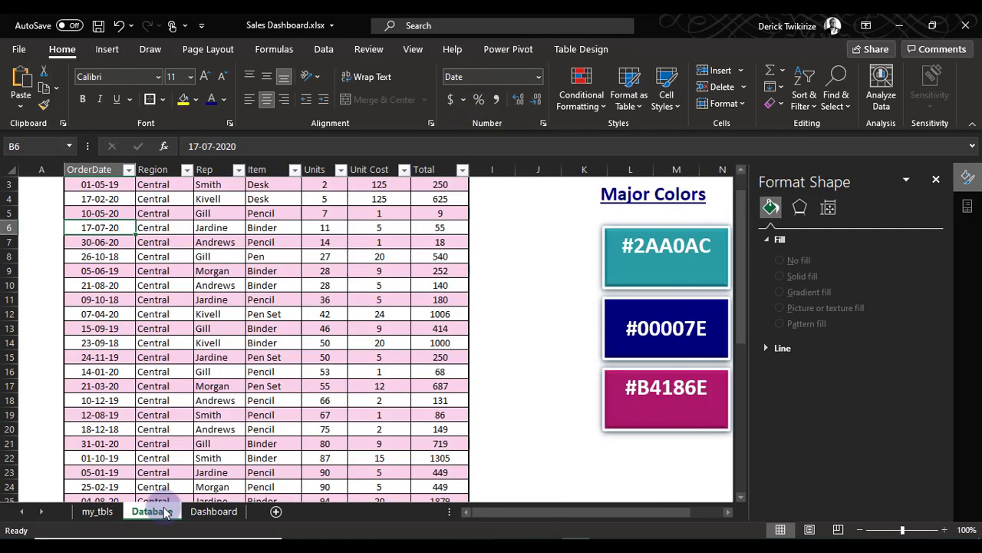
{"action": "left_click", "coordinate": [207, 512]}
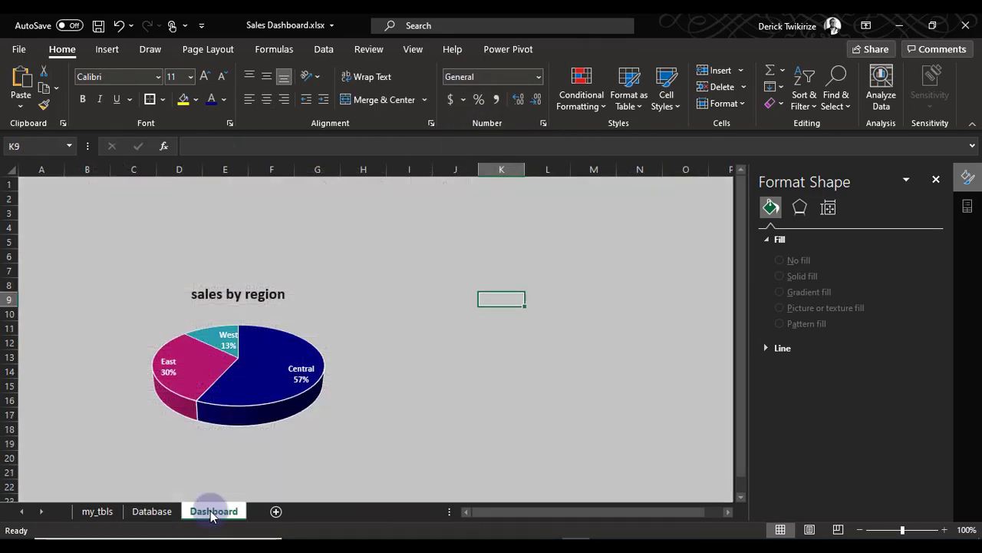
{"action": "right_click", "coordinate": [434, 301]}
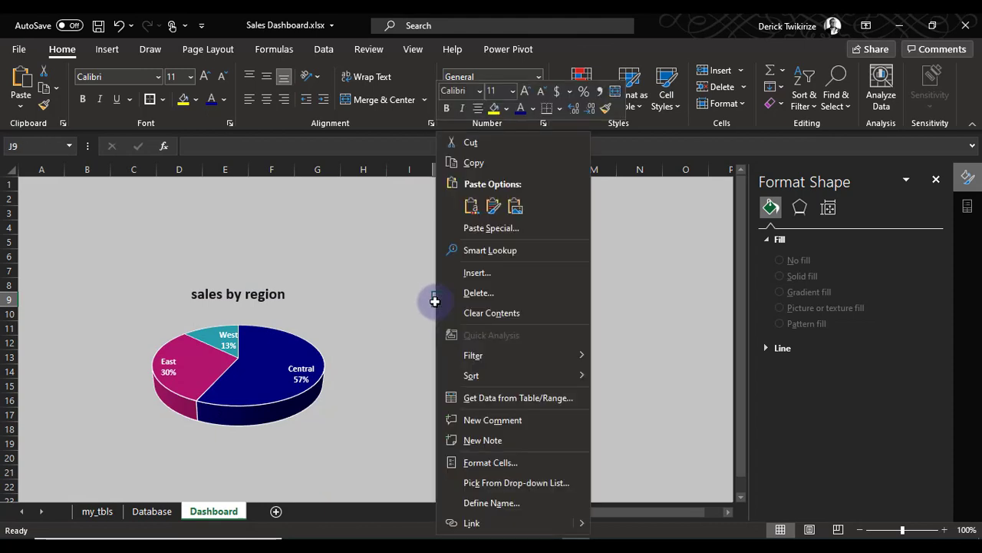
{"action": "left_click", "coordinate": [471, 206]}
Shrink the pasted bar chart and place it beside the sales by region pie chart
{"action": "left_click_drag", "start_coordinate": [525, 313], "coordinate": [406, 241]}
{"action": "left_click_drag", "start_coordinate": [658, 427], "coordinate": [551, 365]}
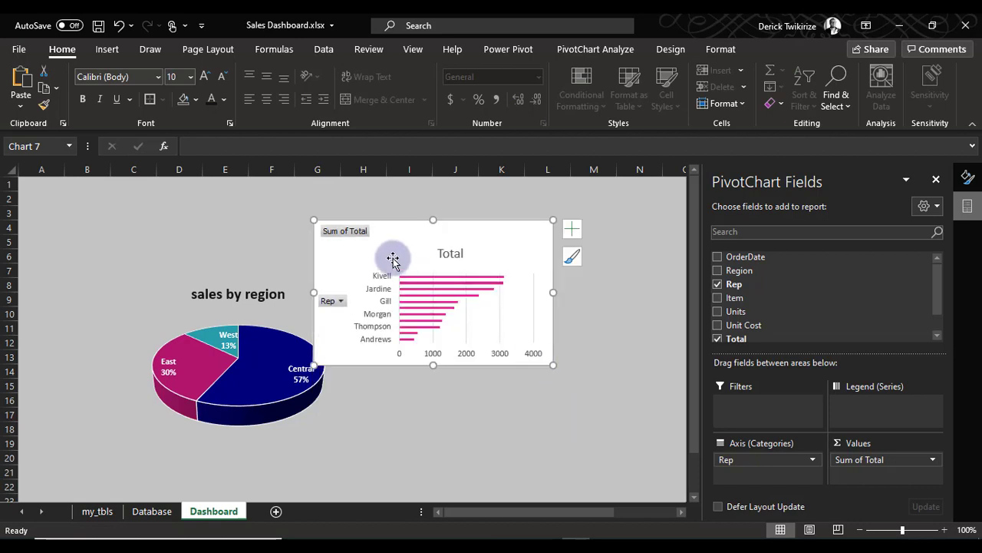
{"action": "left_click_drag", "start_coordinate": [417, 248], "coordinate": [490, 317]}
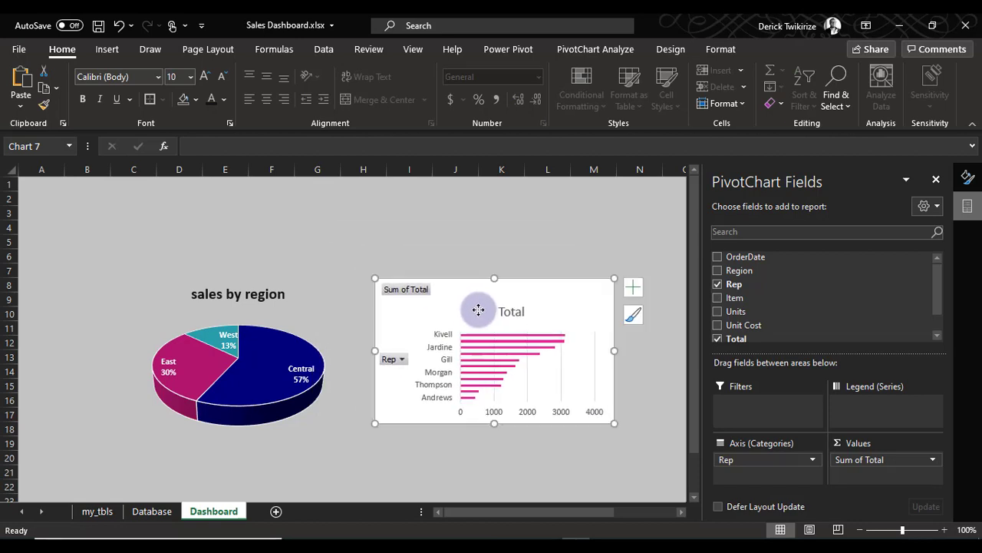
Delete the bar chart's Total title and move the chart below the pie chart
{"action": "left_click", "coordinate": [530, 272]}
{"action": "left_click", "coordinate": [525, 313]}
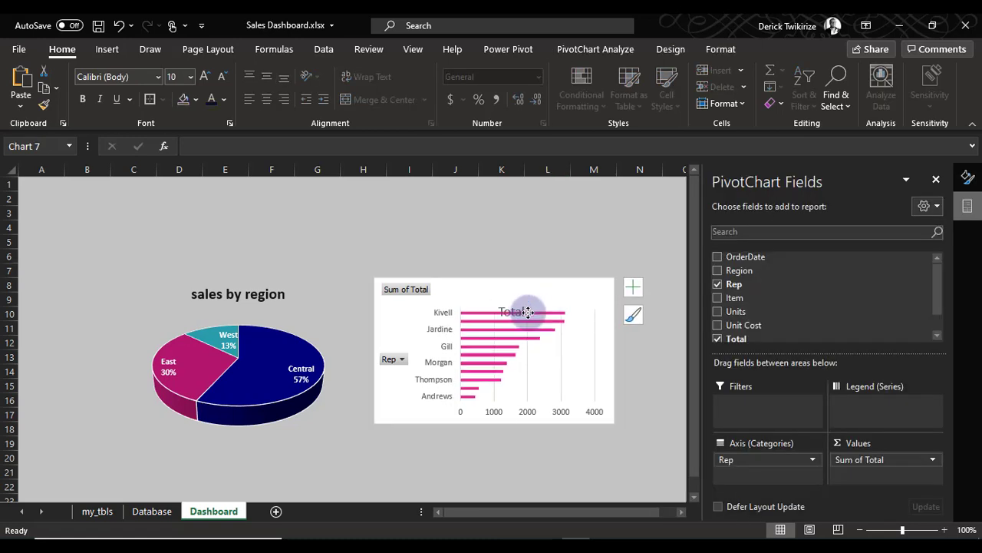
{"action": "key", "text": "Delete"}
{"action": "left_click", "coordinate": [542, 224]}
{"action": "mouse_move", "coordinate": [548, 286]}
{"action": "left_mouse_down"}
{"action": "mouse_move", "coordinate": [550, 326]}
{"action": "mouse_move", "coordinate": [441, 428]}
{"action": "mouse_move", "coordinate": [337, 456]}
{"action": "left_mouse_up"}
{"action": "scroll", "coordinate": [422, 392], "scroll_direction": "down", "scroll_amount": 4}
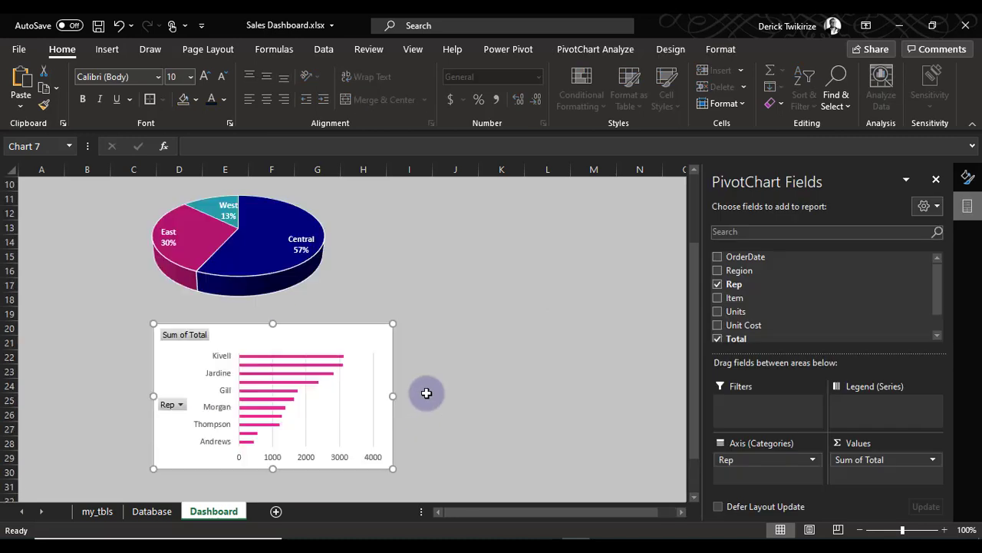
Hide all field buttons on the bar chart and stretch it to about 3.65" tall, directly beneath the pie chart
{"action": "right_click", "coordinate": [188, 291]}
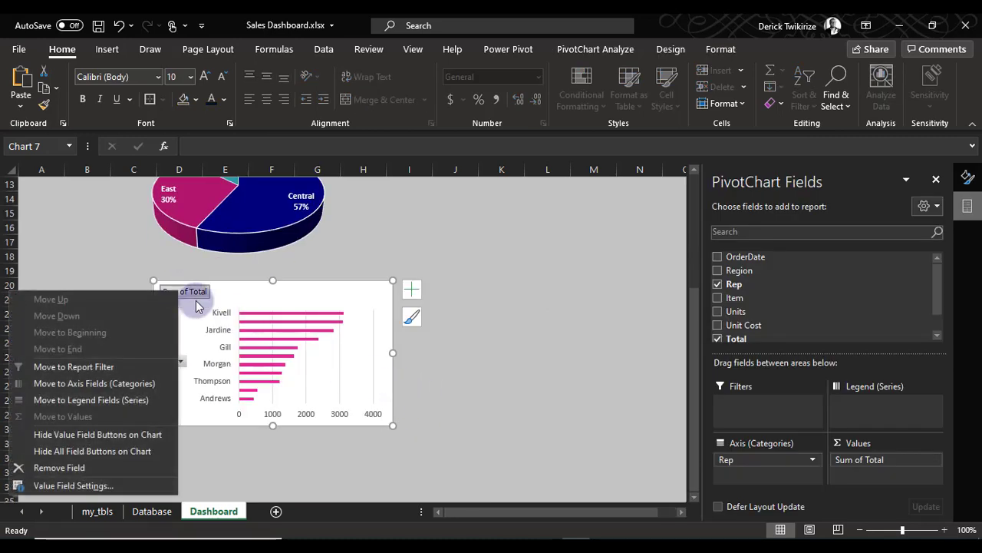
{"action": "left_click", "coordinate": [81, 450]}
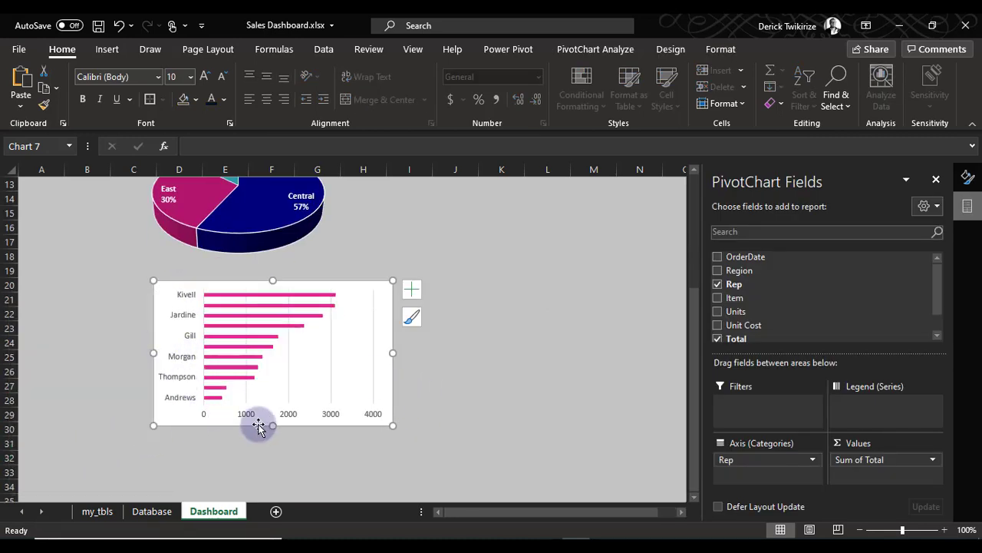
{"action": "left_click_drag", "start_coordinate": [272, 426], "coordinate": [269, 497]}
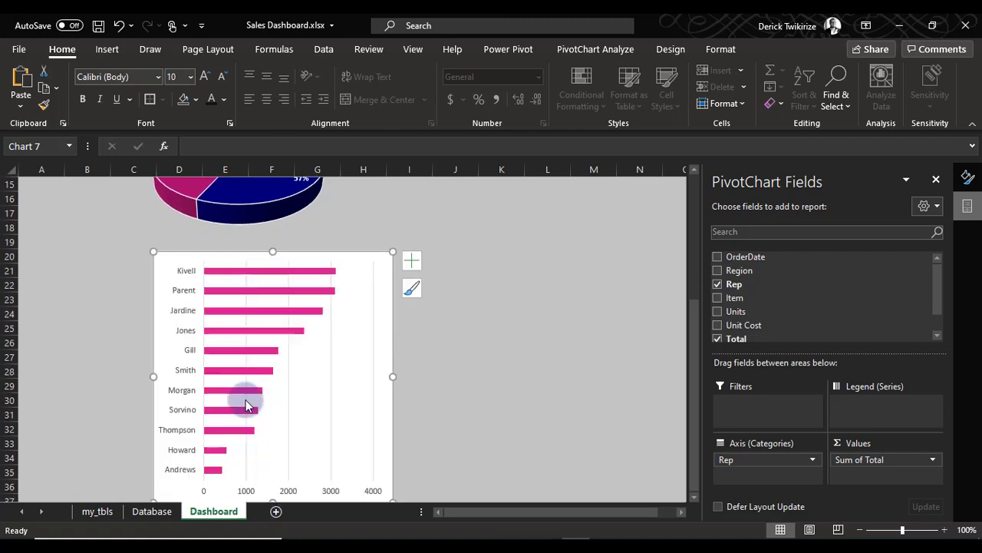
{"action": "left_click_drag", "start_coordinate": [158, 255], "coordinate": [145, 235]}
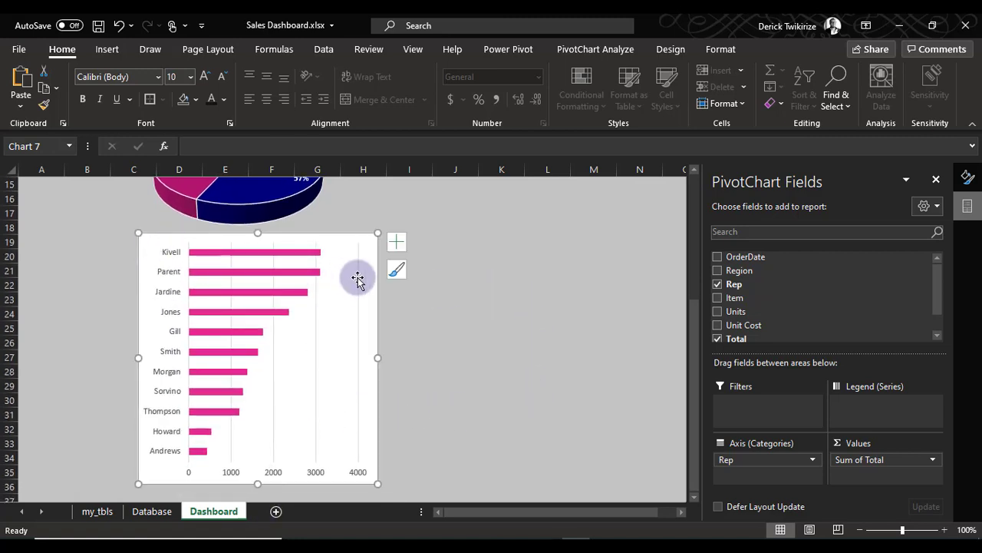
Add a chart title to the bar chart and change its text to "Sales by Rep"
{"action": "left_click", "coordinate": [407, 239]}
{"action": "left_click", "coordinate": [378, 242]}
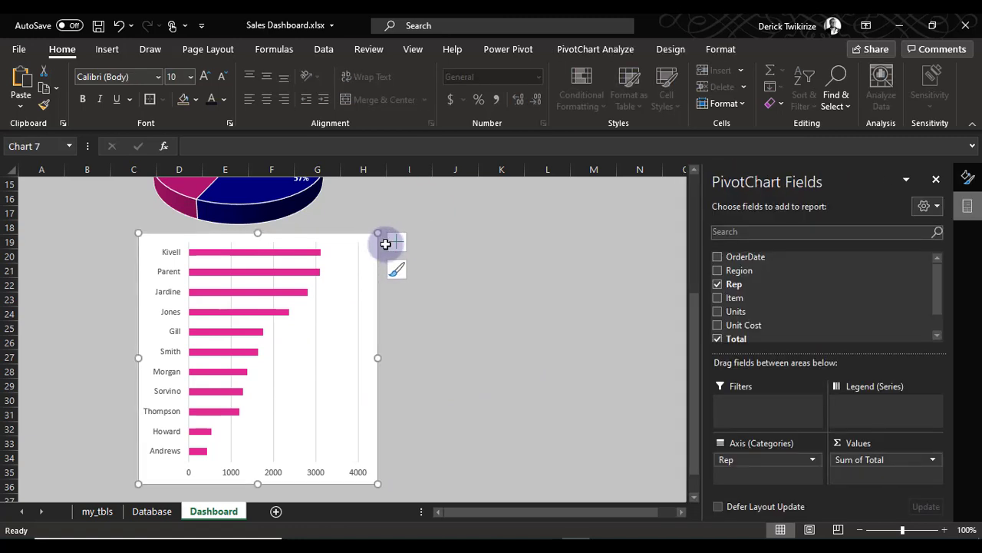
{"action": "left_click", "coordinate": [396, 244]}
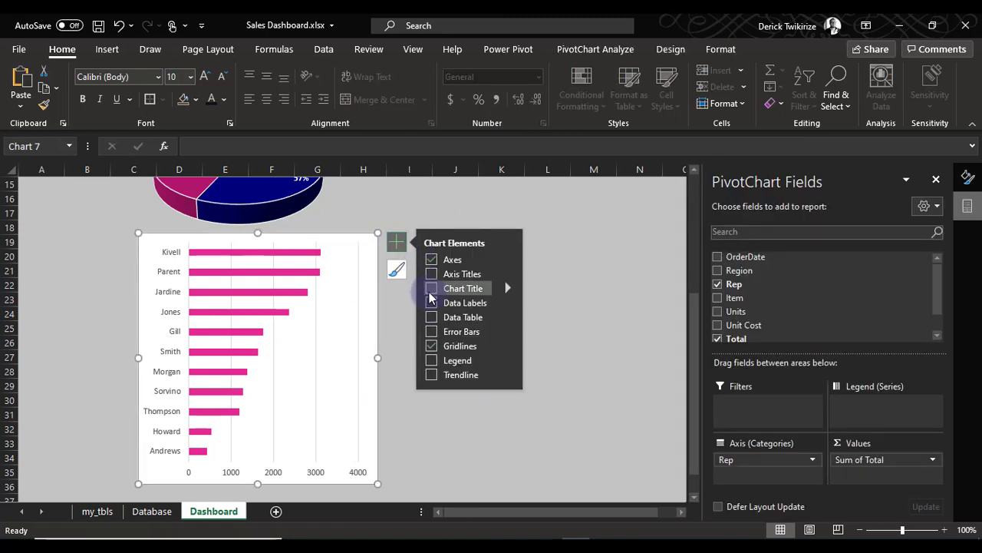
{"action": "left_click", "coordinate": [431, 289]}
{"action": "left_click", "coordinate": [258, 247]}
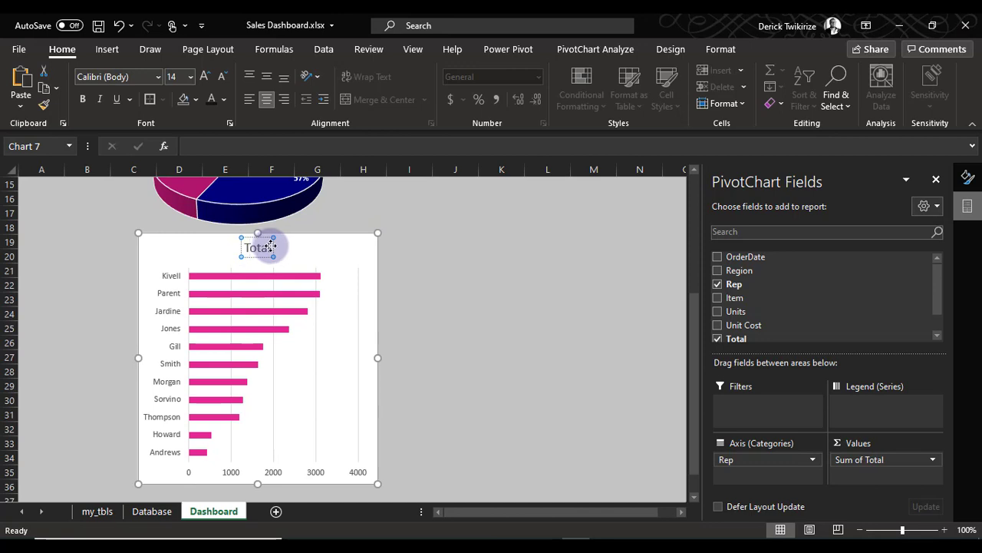
{"action": "double_click", "coordinate": [268, 248]}
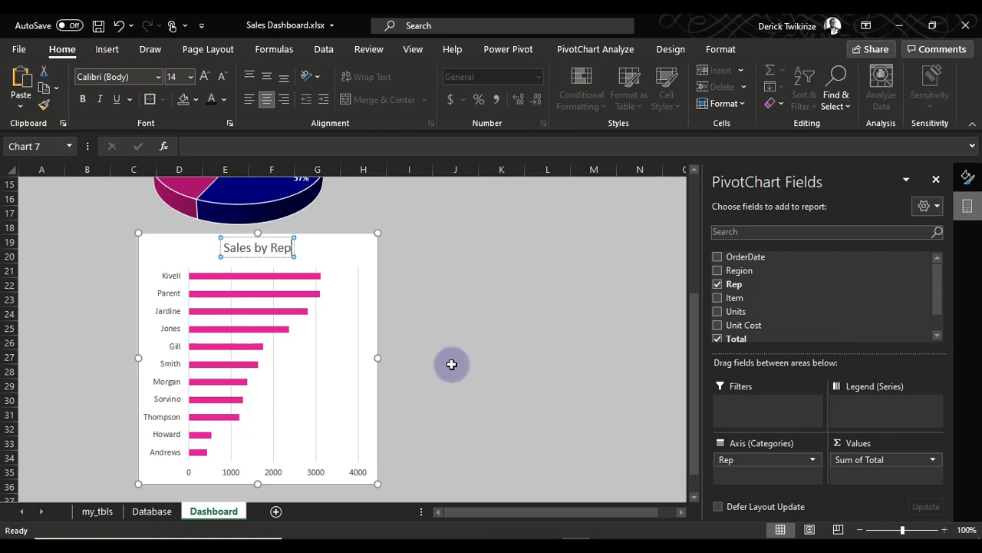
{"action": "left_click", "coordinate": [501, 356]}
Make all text in the Sales by Rep chart bold and set the bars' gap width to 100%
{"action": "left_click", "coordinate": [152, 240]}
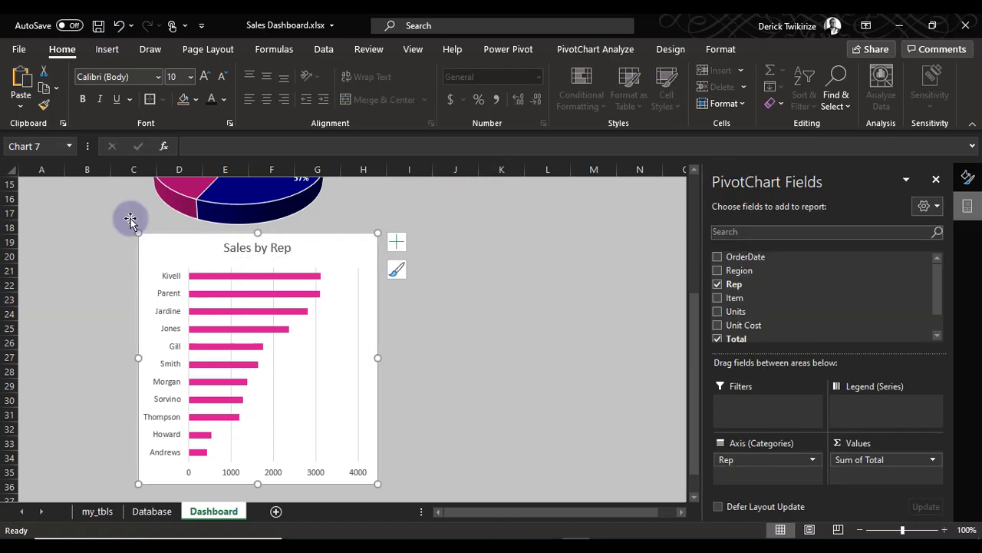
{"action": "left_click", "coordinate": [83, 99]}
{"action": "left_click", "coordinate": [284, 300]}
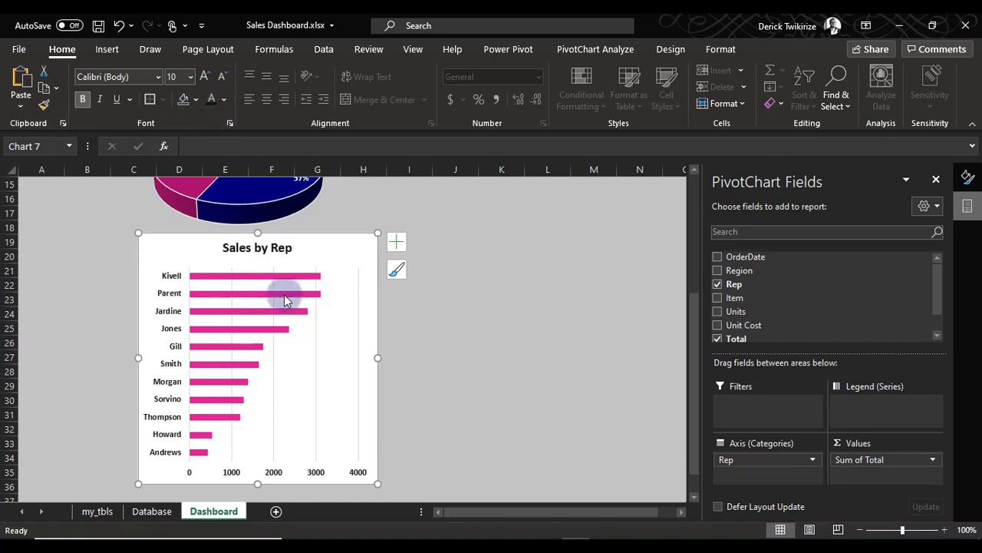
{"action": "double_click", "coordinate": [299, 281]}
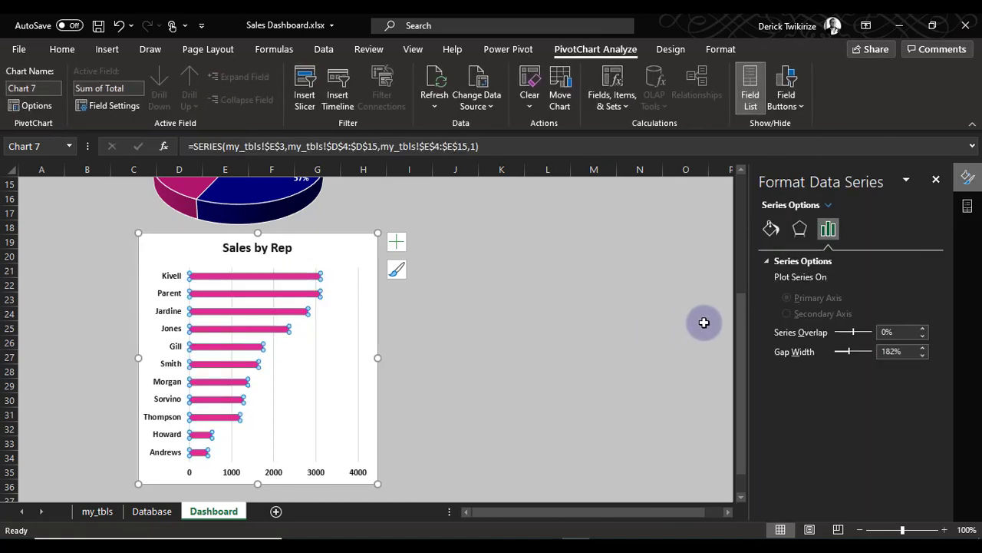
{"action": "left_click_drag", "start_coordinate": [847, 358], "coordinate": [848, 357]}
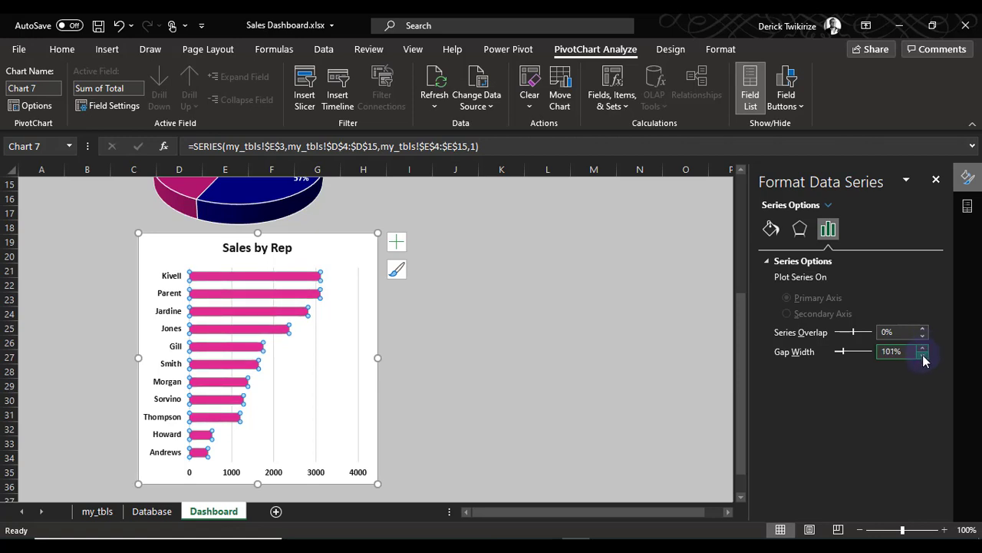
Remove the gridlines from the Sales by Rep chart and add data labels to its bars
{"action": "left_click", "coordinate": [396, 242]}
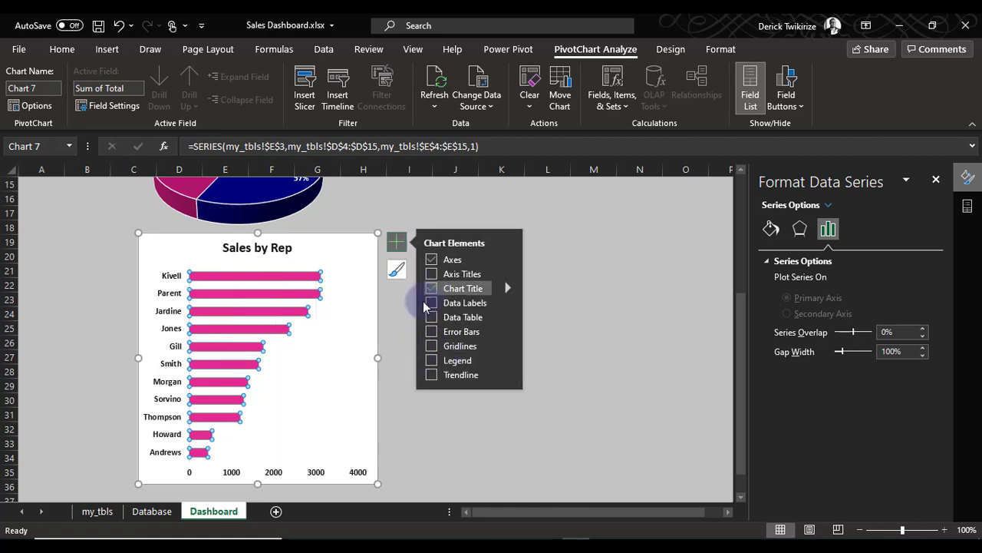
{"action": "left_click", "coordinate": [434, 307]}
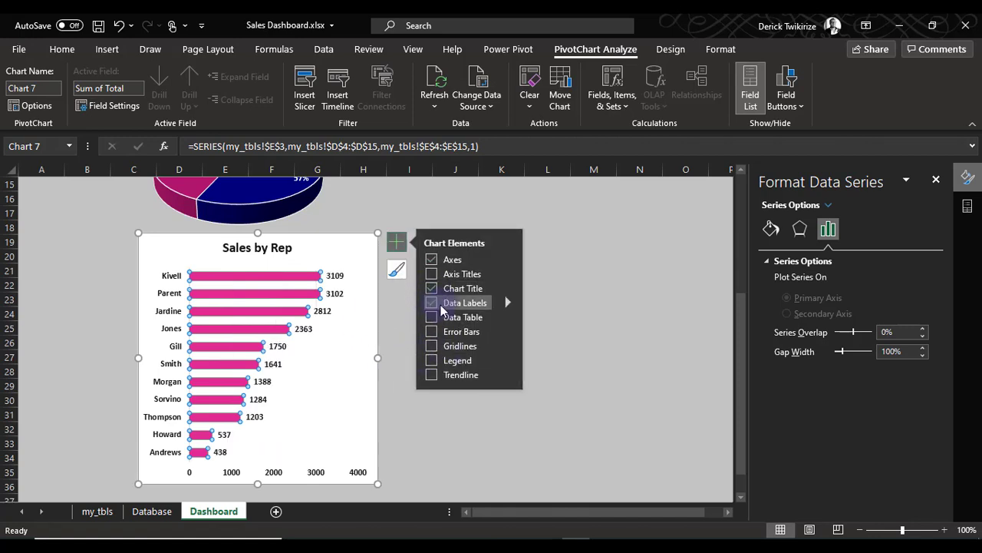
{"action": "left_click", "coordinate": [469, 440]}
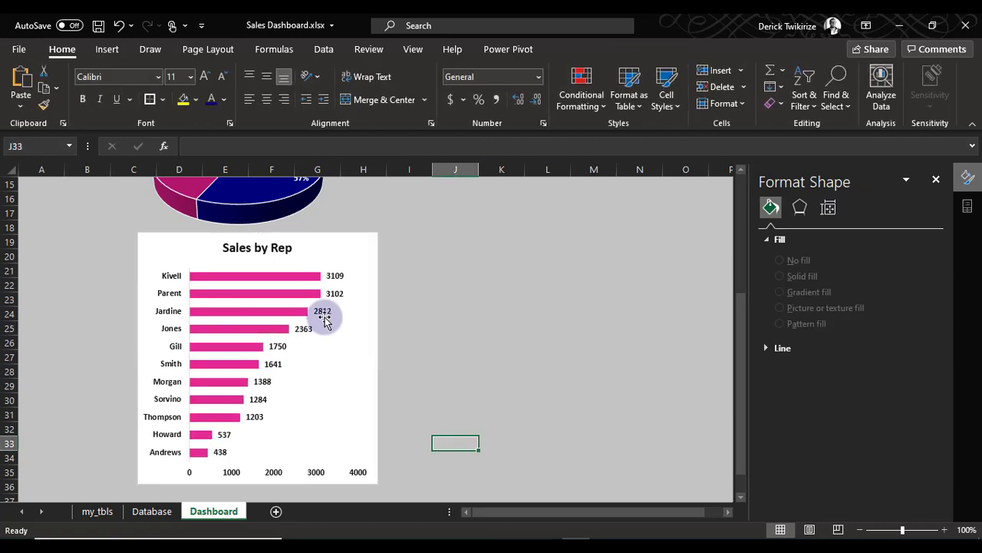
Set the gap width of the Sales by Rep bars to 50%
{"action": "left_click", "coordinate": [273, 294]}
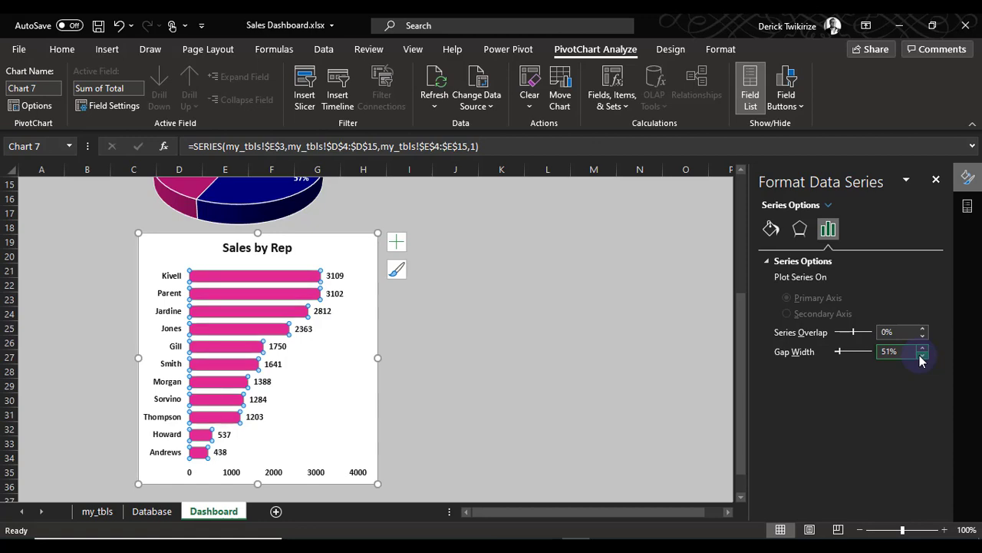
{"action": "left_click", "coordinate": [497, 381]}
{"action": "left_click", "coordinate": [235, 293]}
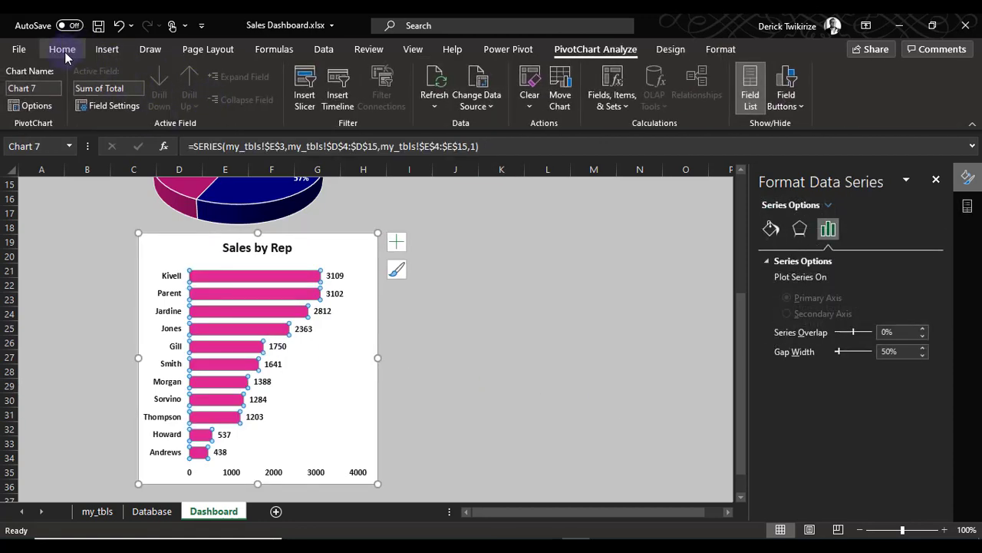
{"action": "left_click", "coordinate": [501, 401]}
Give the Sales by Rep chart area no outline and no fill, and deselect the chart
{"action": "scroll", "coordinate": [502, 404], "scroll_direction": "up", "scroll_amount": 2}
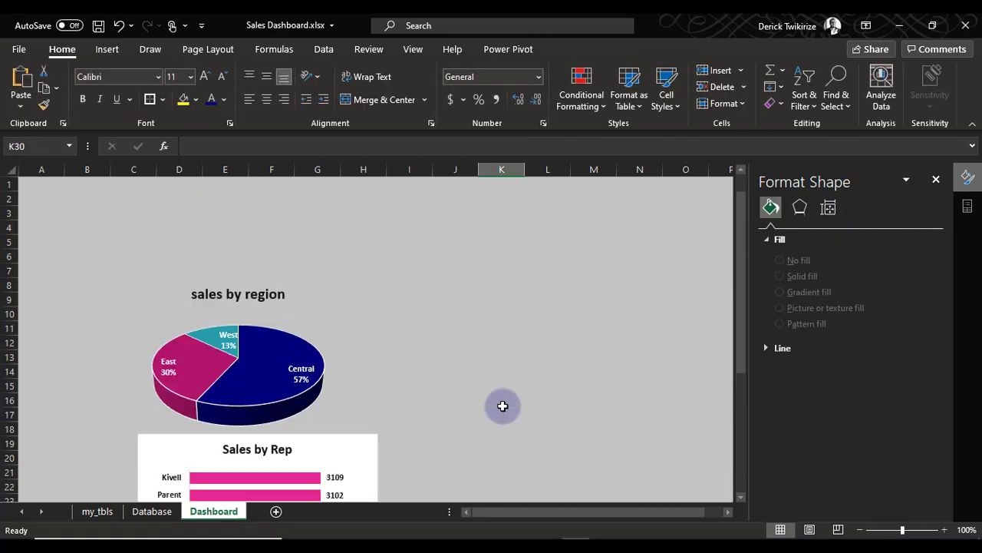
{"action": "scroll", "coordinate": [503, 405], "scroll_direction": "down", "scroll_amount": 3}
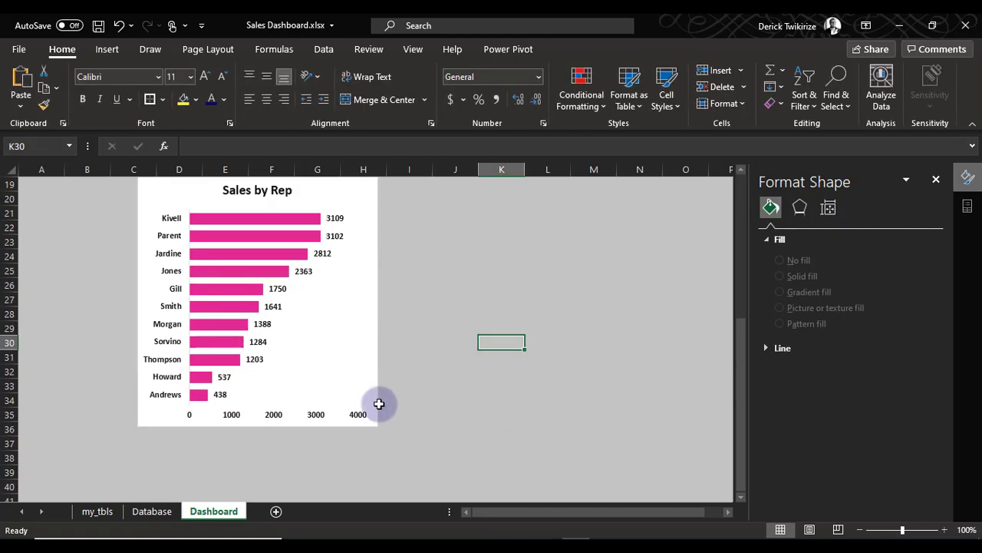
{"action": "left_click", "coordinate": [360, 343]}
{"action": "left_click", "coordinate": [377, 352]}
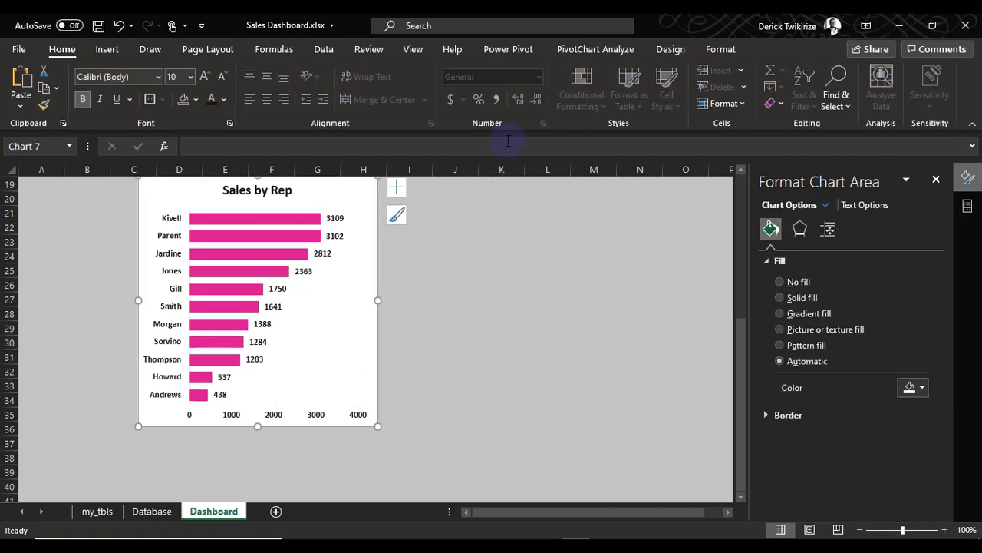
{"action": "left_click", "coordinate": [632, 57]}
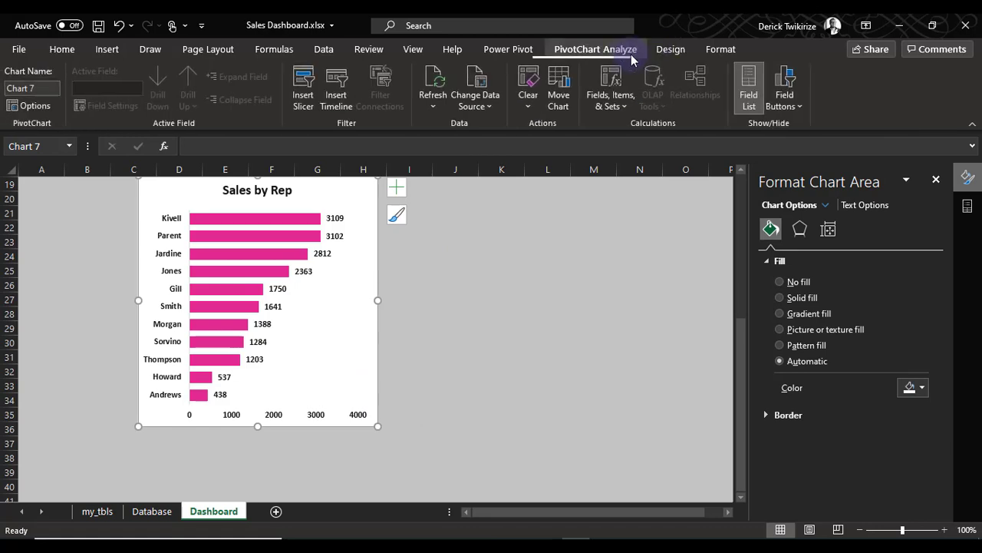
{"action": "left_click", "coordinate": [678, 52]}
{"action": "left_click", "coordinate": [718, 52]}
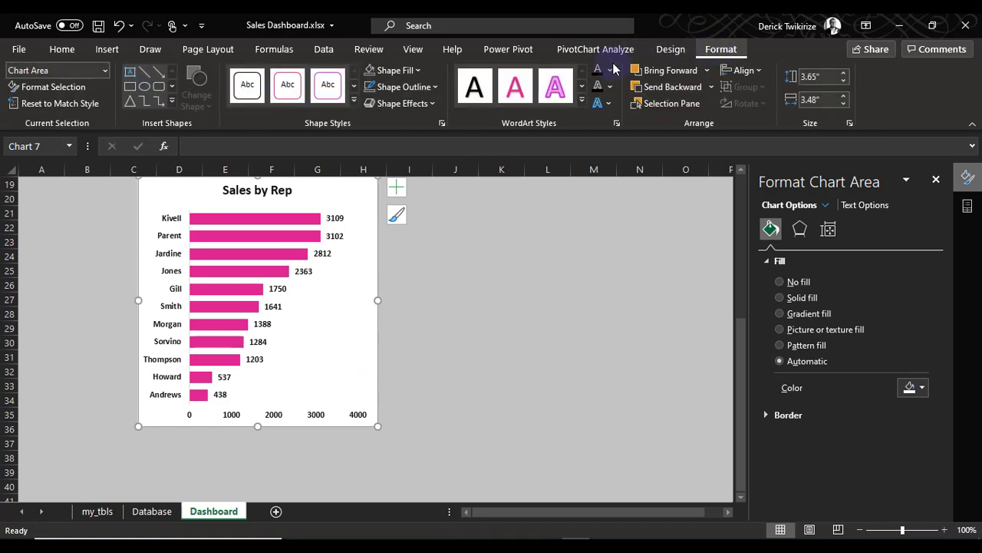
{"action": "left_click", "coordinate": [407, 87]}
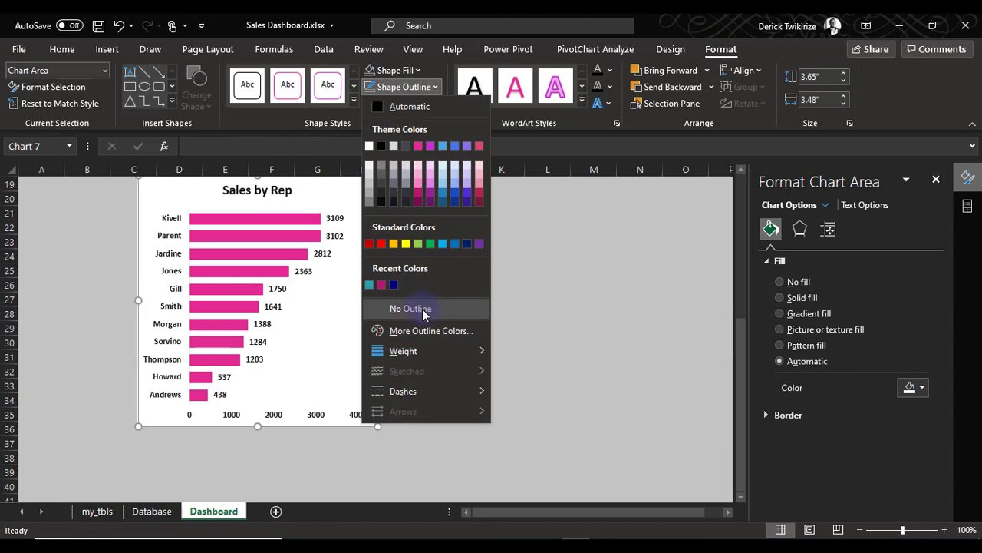
{"action": "left_click", "coordinate": [410, 309]}
{"action": "left_click", "coordinate": [395, 69]}
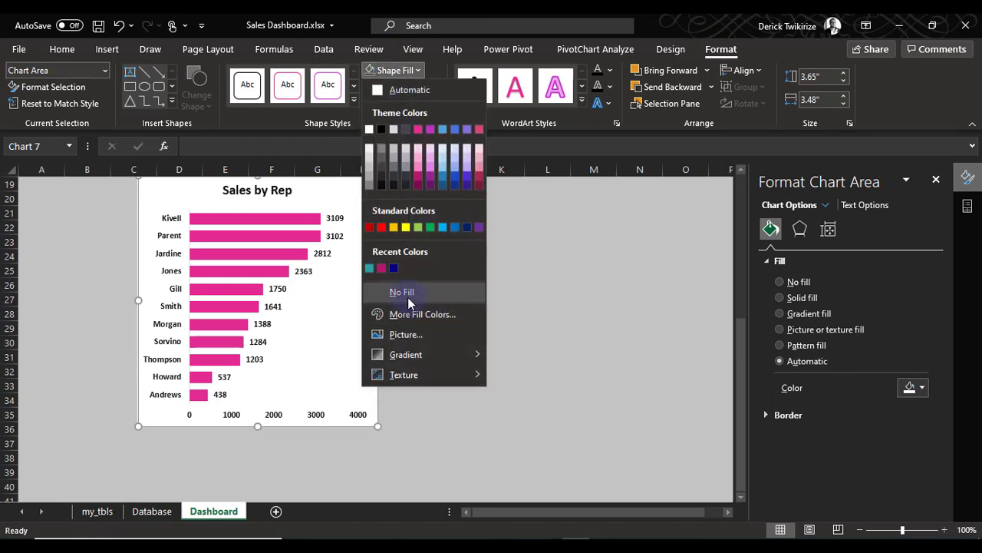
{"action": "left_click", "coordinate": [407, 297]}
{"action": "left_click", "coordinate": [452, 332]}
{"action": "left_click", "coordinate": [407, 443]}
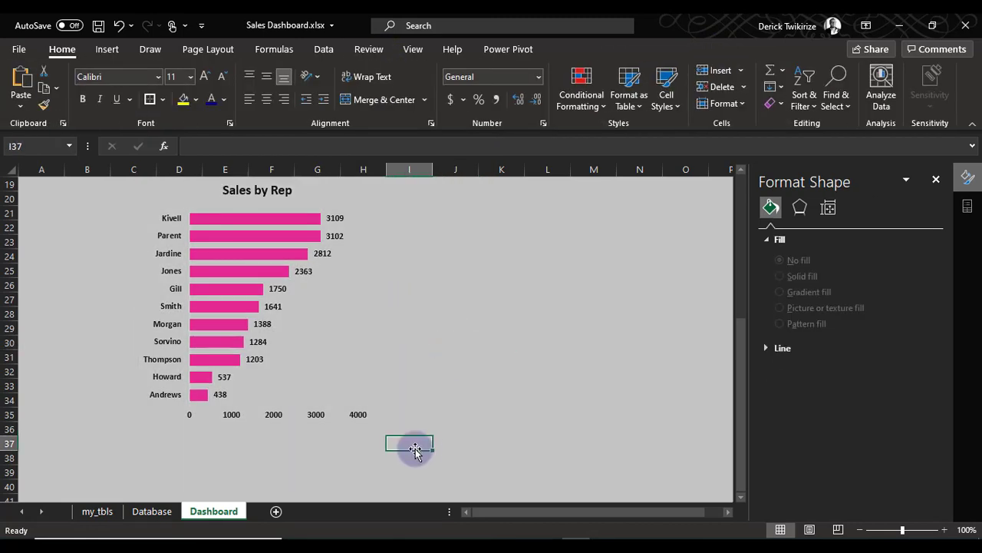
{"action": "scroll", "coordinate": [325, 415], "scroll_direction": "down", "scroll_amount": 2}
{"action": "scroll", "coordinate": [324, 414], "scroll_direction": "up", "scroll_amount": 3}
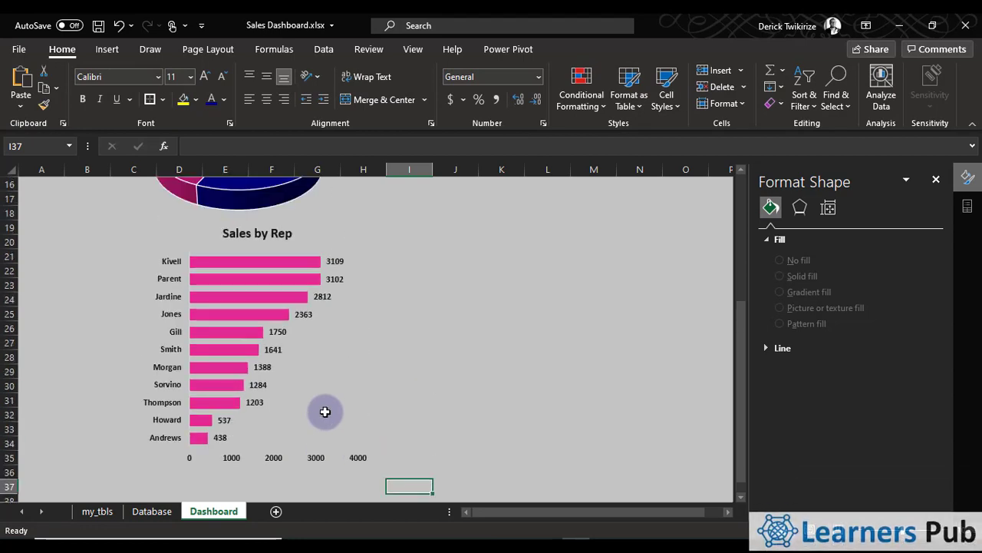
{"action": "scroll", "coordinate": [325, 421], "scroll_direction": "down", "scroll_amount": 1}
{"action": "scroll", "coordinate": [222, 230], "scroll_direction": "up", "scroll_amount": 3}
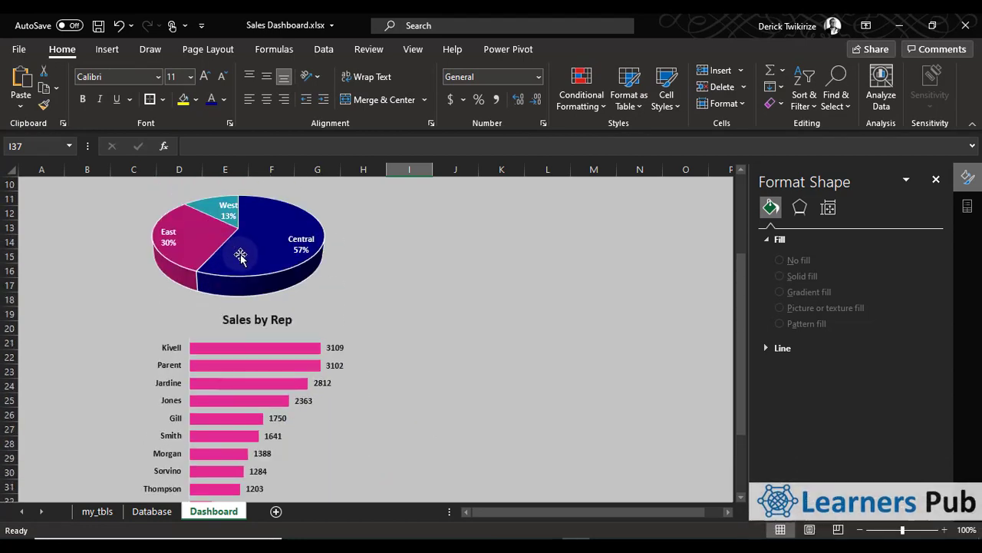
Move the Sales by Rep chart up beside the sales by region pie chart, starting at about cell I12
{"action": "scroll", "coordinate": [236, 254], "scroll_direction": "down", "scroll_amount": 2}
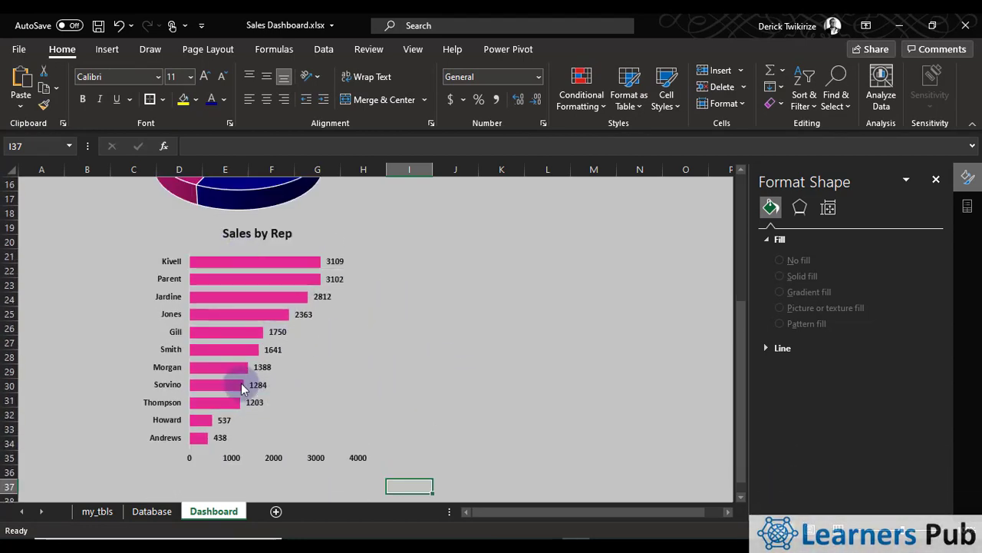
{"action": "left_click", "coordinate": [187, 241]}
{"action": "left_click_drag", "start_coordinate": [186, 241], "coordinate": [389, 197]}
{"action": "scroll", "coordinate": [384, 222], "scroll_direction": "up", "scroll_amount": 3}
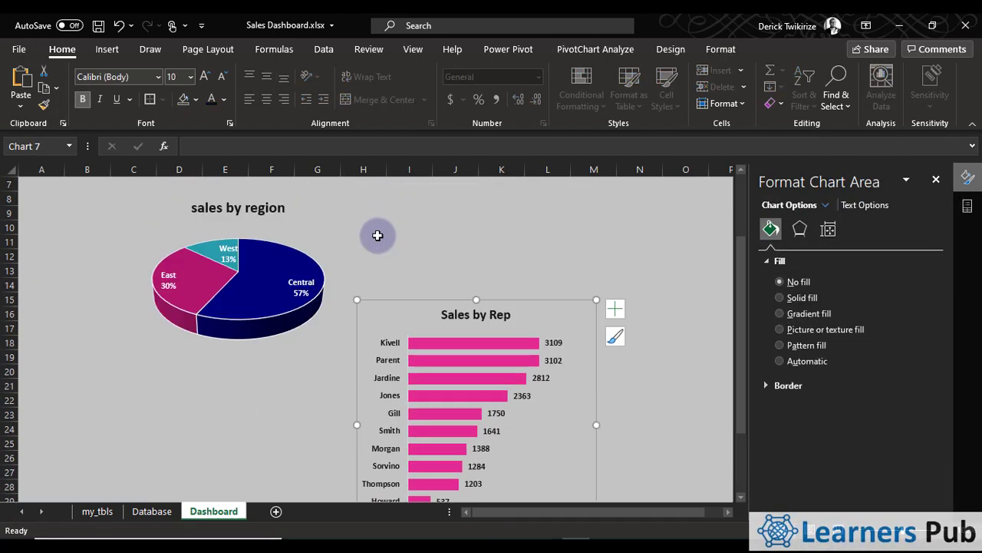
{"action": "left_click_drag", "start_coordinate": [435, 316], "coordinate": [480, 278]}
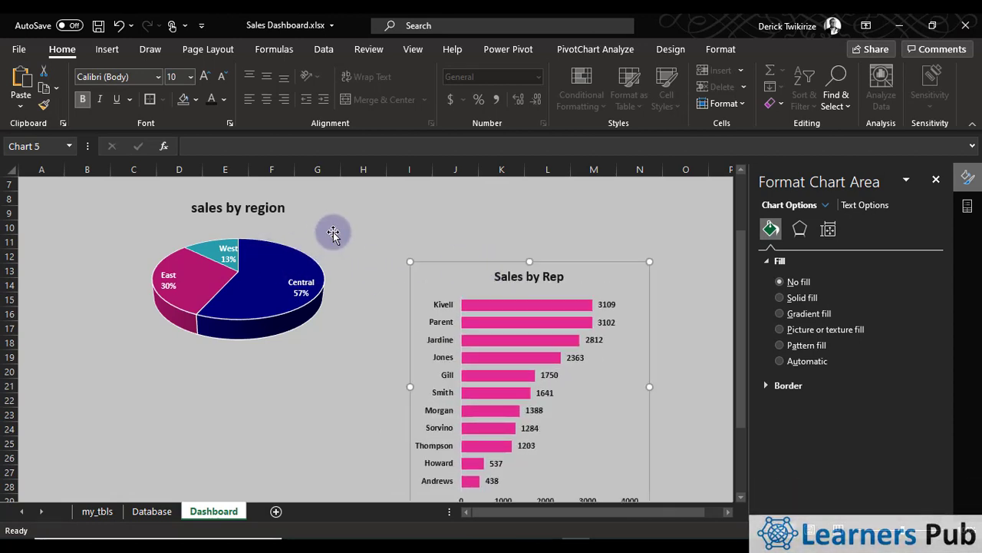
Move the sales by region chart down to start near row 18 and the Sales by Rep chart down to row 16 beside it
{"action": "left_click_drag", "start_coordinate": [333, 234], "coordinate": [340, 389]}
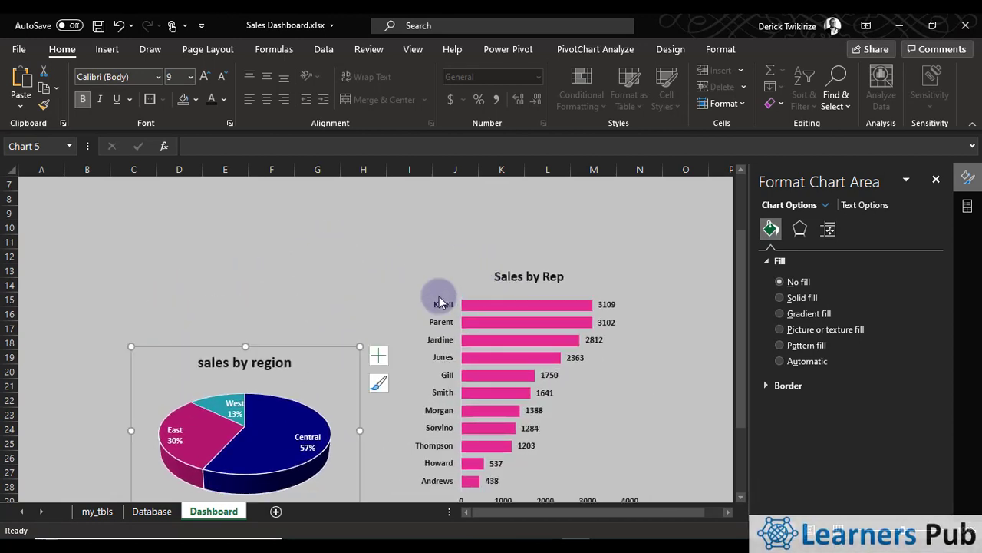
{"action": "left_click_drag", "start_coordinate": [441, 302], "coordinate": [433, 350]}
{"action": "right_click", "coordinate": [442, 324]}
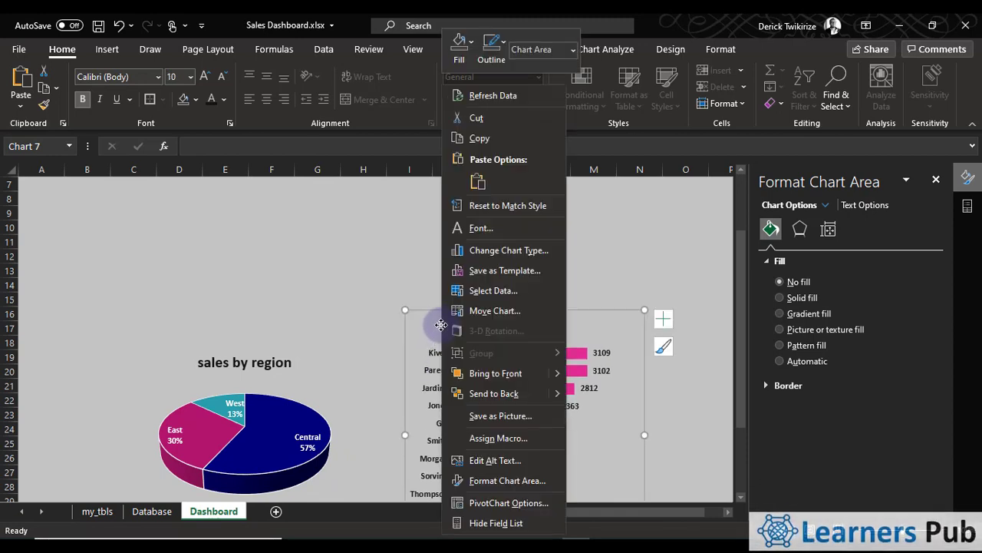
{"action": "left_click", "coordinate": [389, 230]}
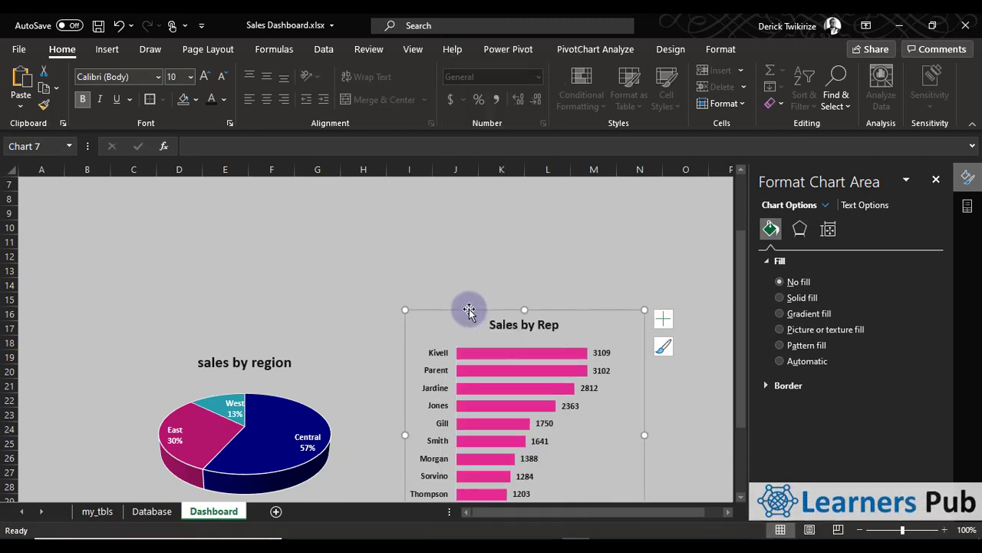
{"action": "scroll", "coordinate": [537, 393], "scroll_direction": "down", "scroll_amount": 2}
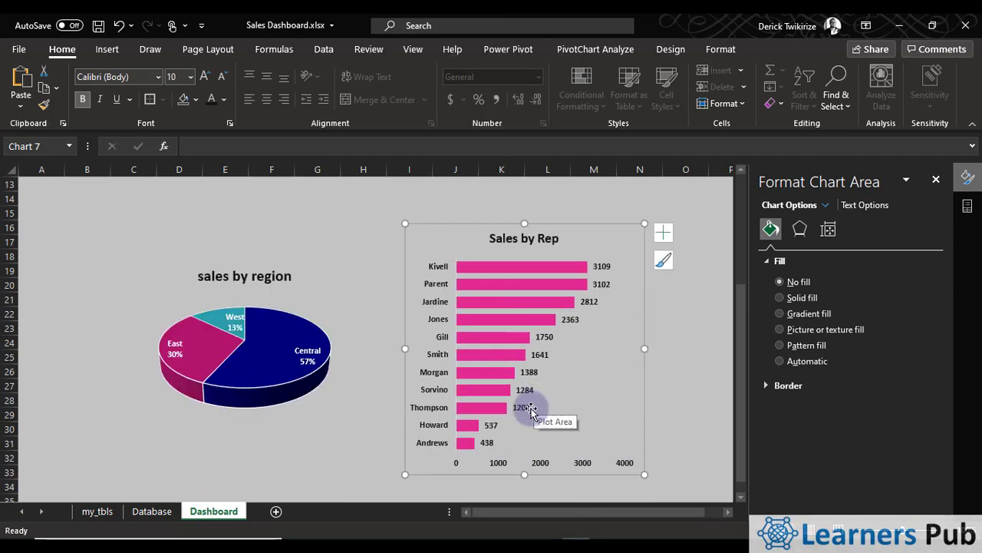
{"action": "scroll", "coordinate": [529, 408], "scroll_direction": "down", "scroll_amount": 3}
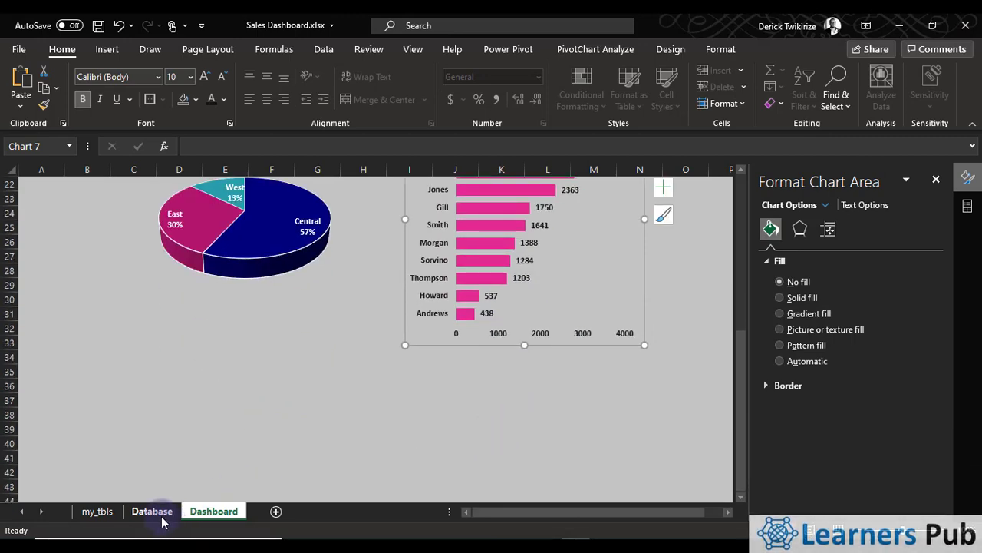
Copy the sales-by-rep PivotTable on the my_tbls sheet and paste it at cell G3
{"action": "left_click", "coordinate": [99, 511]}
{"action": "left_click_drag", "start_coordinate": [204, 212], "coordinate": [307, 387]}
{"action": "key", "text": "ctrl+c"}
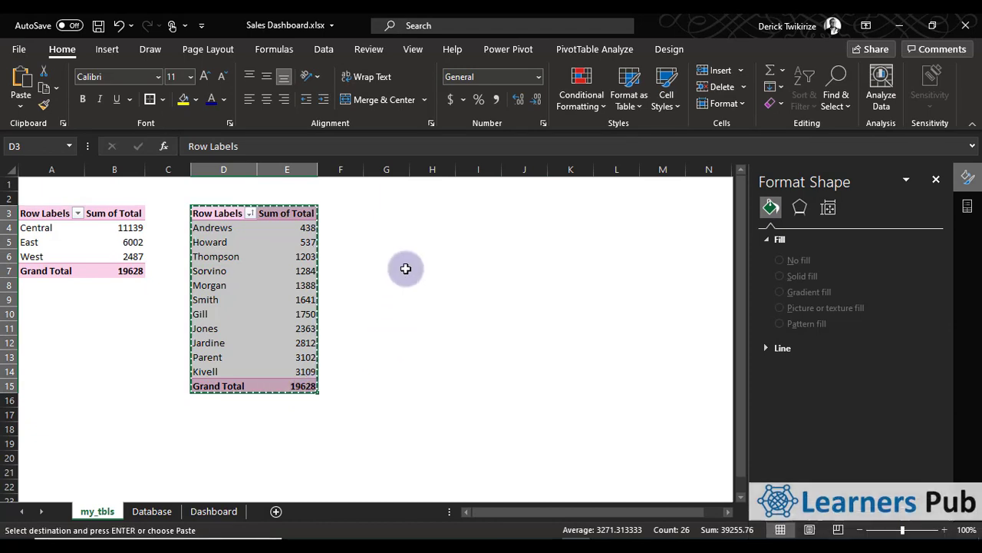
{"action": "left_click", "coordinate": [390, 210]}
{"action": "right_click", "coordinate": [406, 211]}
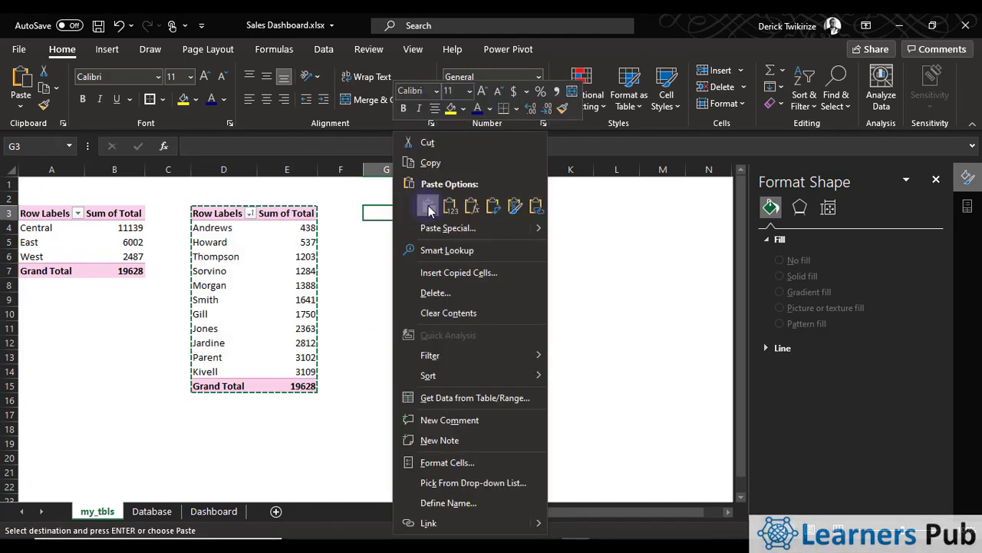
{"action": "left_click", "coordinate": [429, 205]}
Show the field list for the pasted PivotTable and replace its Rep row field with Item
{"action": "left_click", "coordinate": [338, 257]}
{"action": "left_click_drag", "start_coordinate": [376, 256], "coordinate": [444, 256]}
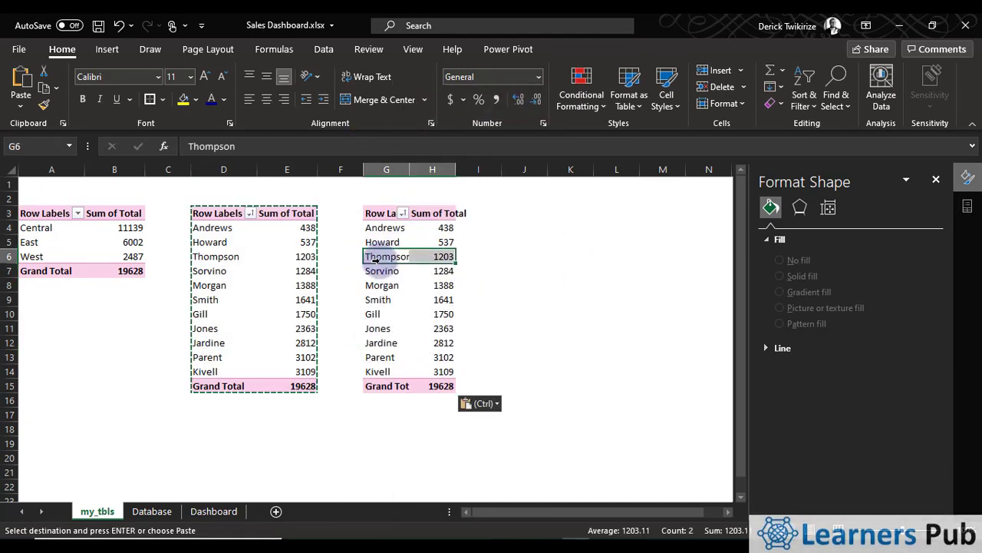
{"action": "left_click", "coordinate": [627, 49]}
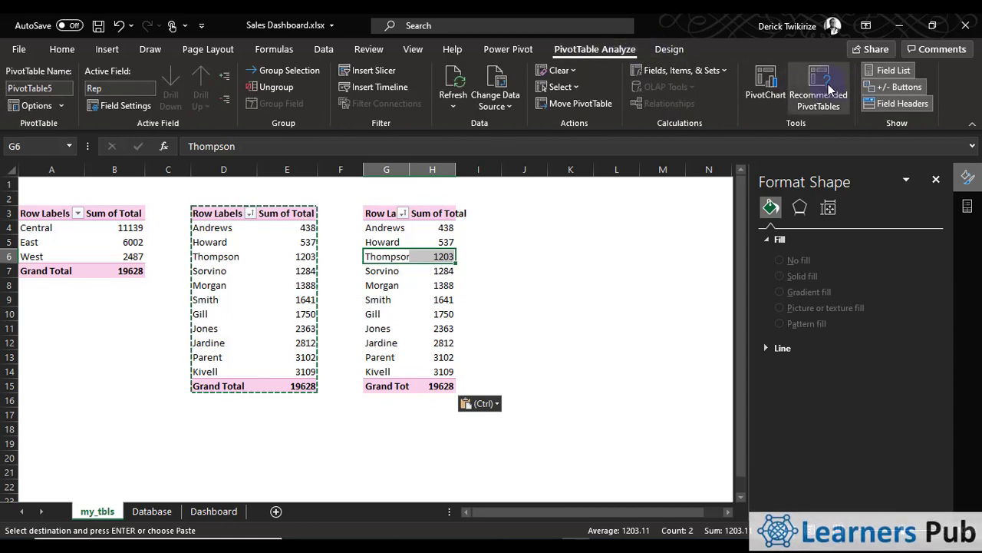
{"action": "left_click", "coordinate": [890, 71]}
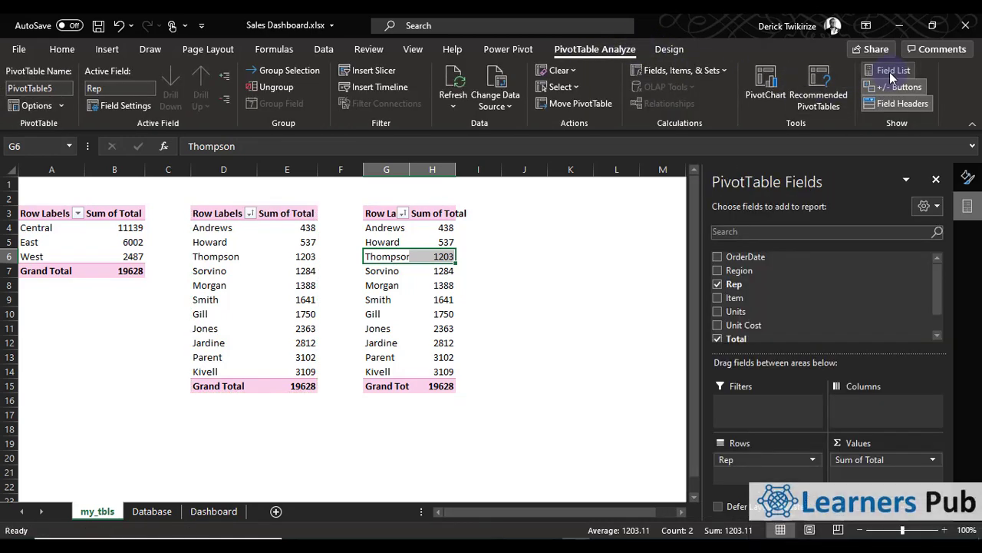
{"action": "left_click", "coordinate": [717, 285]}
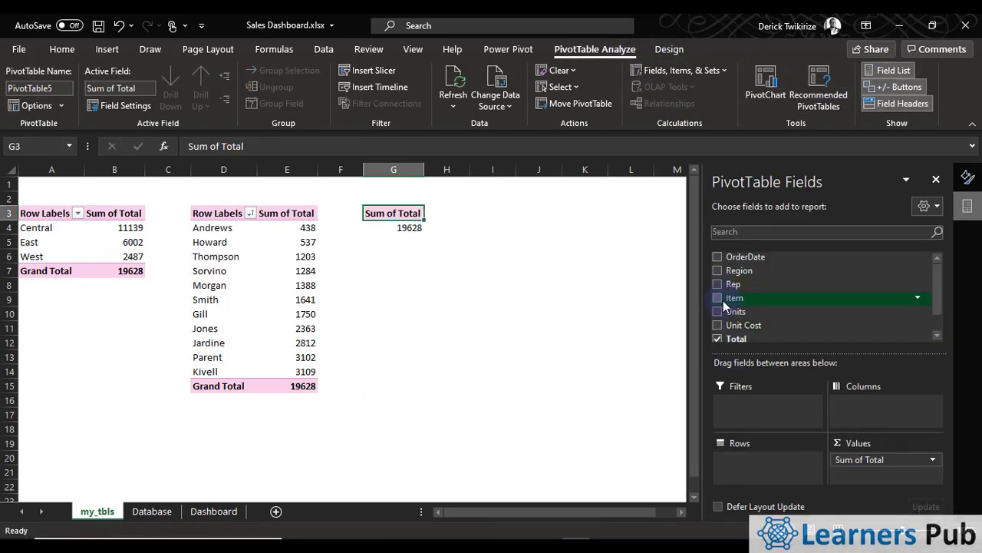
{"action": "left_click", "coordinate": [719, 298]}
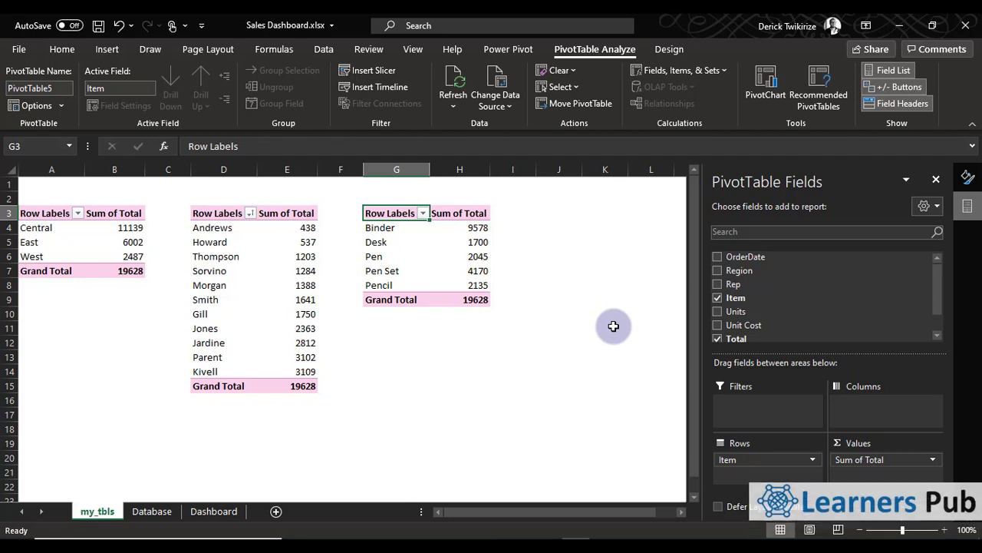
Insert a Clustered Column PivotChart from the item PivotTable
{"action": "left_click", "coordinate": [374, 251]}
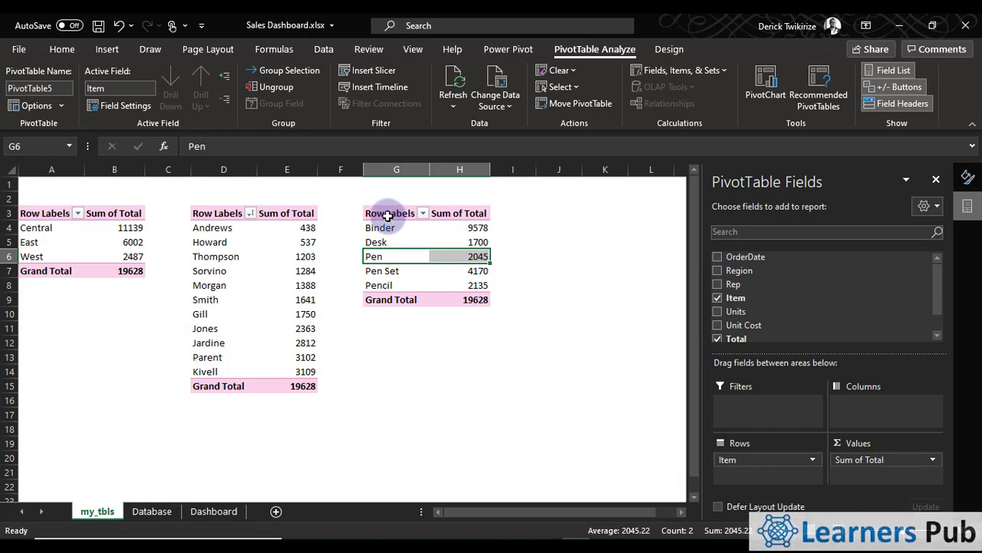
{"action": "left_click", "coordinate": [387, 215]}
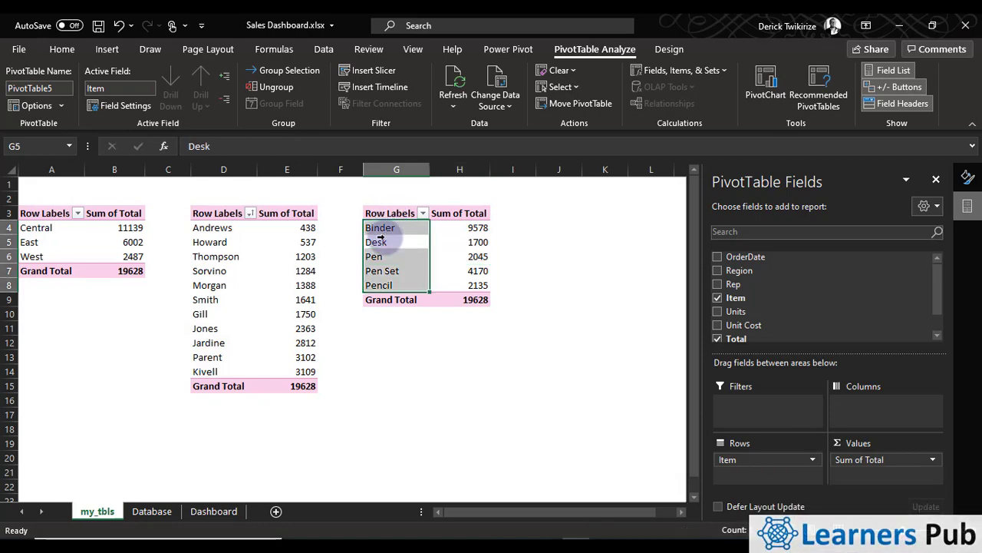
{"action": "left_click", "coordinate": [106, 51]}
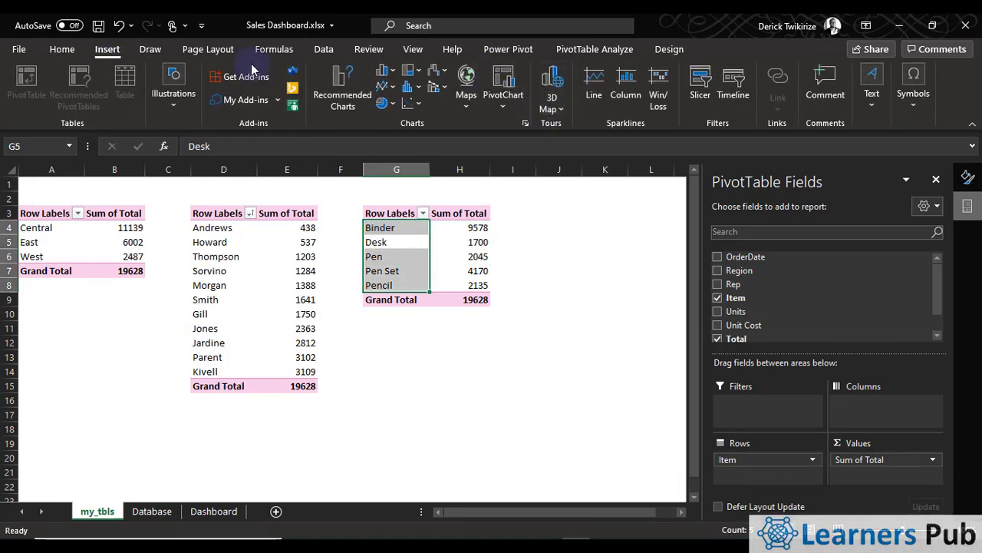
{"action": "left_click", "coordinate": [607, 49]}
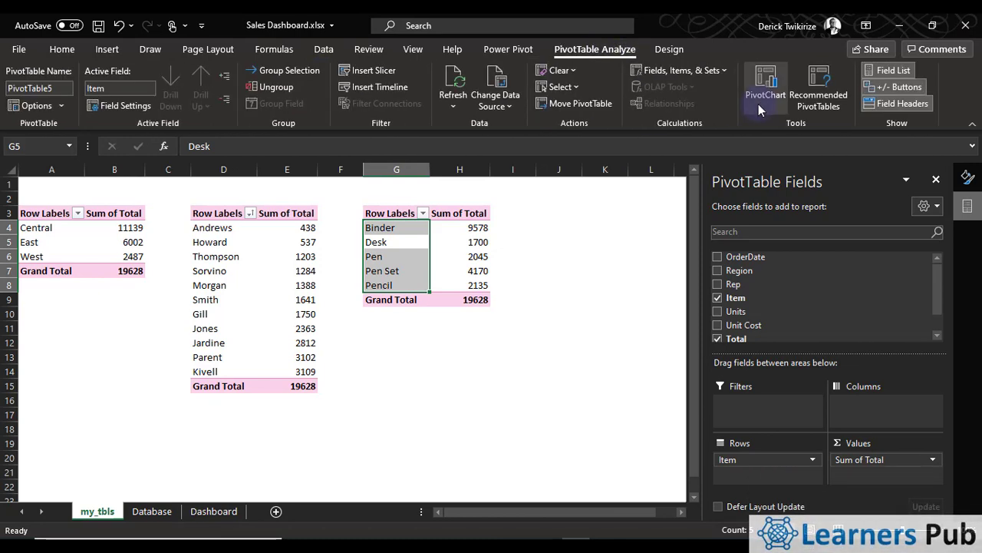
{"action": "left_click", "coordinate": [782, 99]}
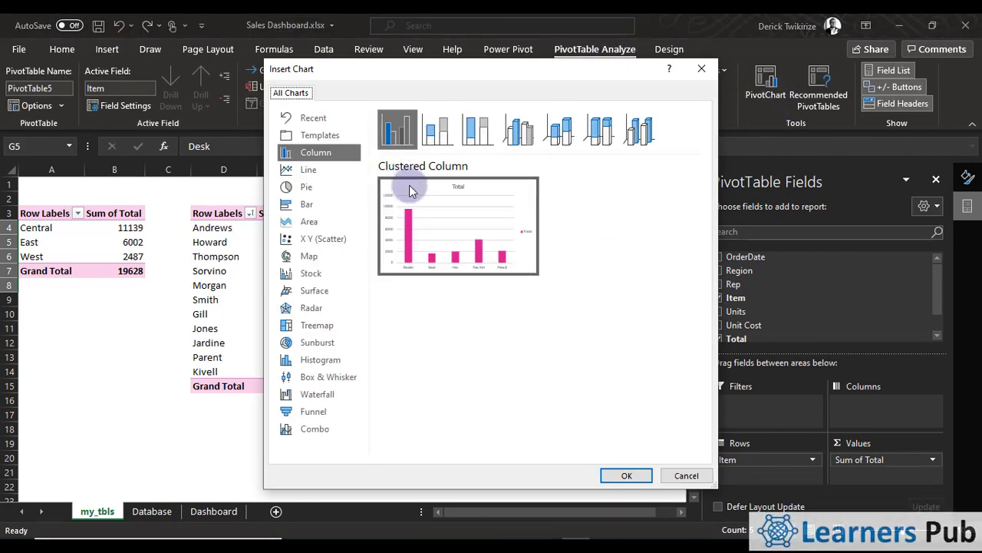
{"action": "left_click", "coordinate": [626, 477]}
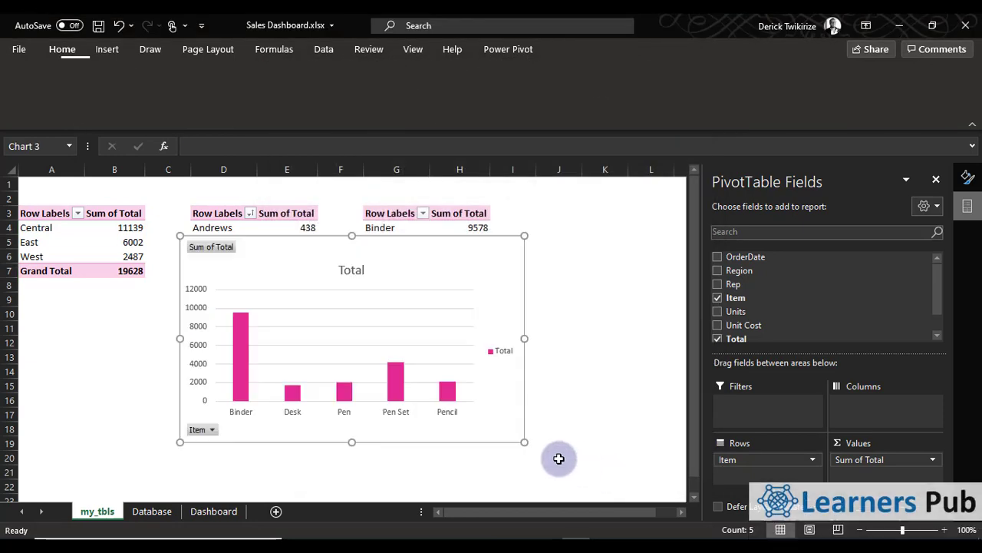
Cut the new item column chart from my_tbls and paste it on the Dashboard sheet at cell P19
{"action": "right_click", "coordinate": [428, 251]}
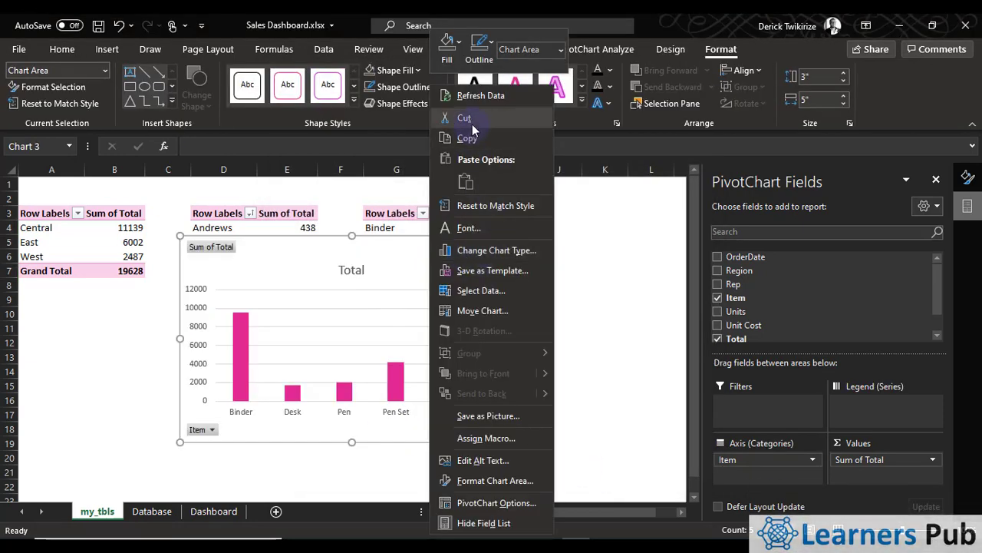
{"action": "left_click", "coordinate": [473, 81]}
{"action": "left_click", "coordinate": [163, 520]}
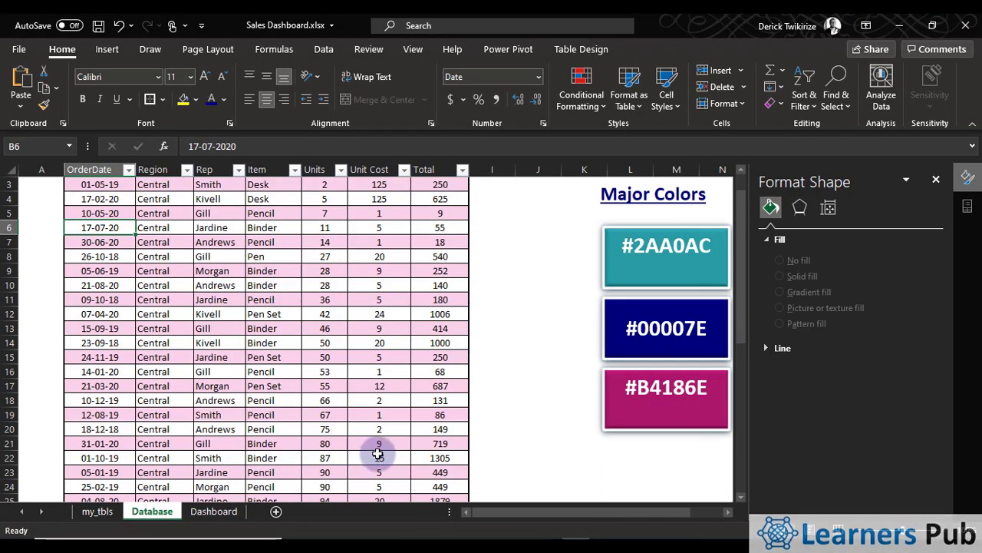
{"action": "left_click", "coordinate": [216, 510]}
{"action": "scroll", "coordinate": [494, 467], "scroll_direction": "up", "scroll_amount": 4}
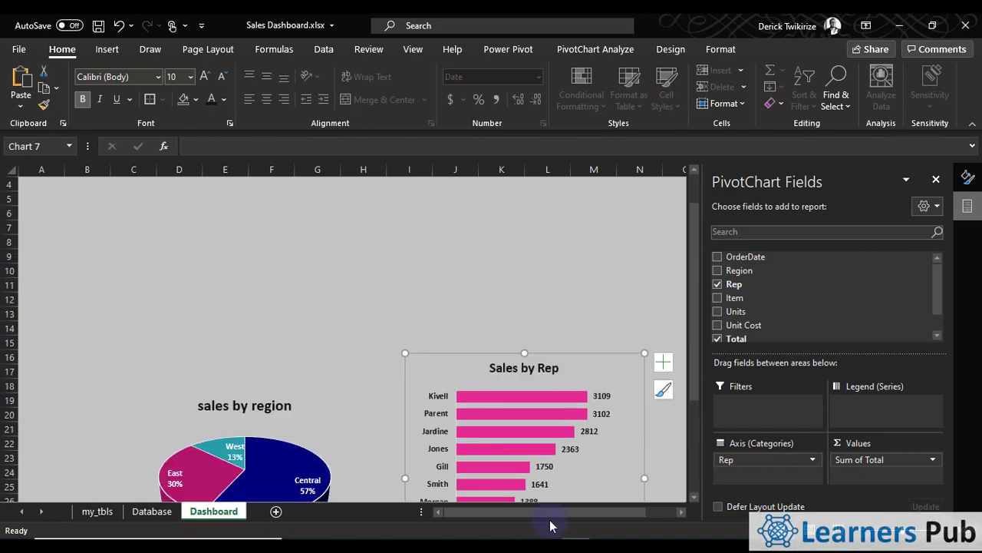
{"action": "scroll", "coordinate": [528, 522], "scroll_direction": "down", "scroll_amount": 4}
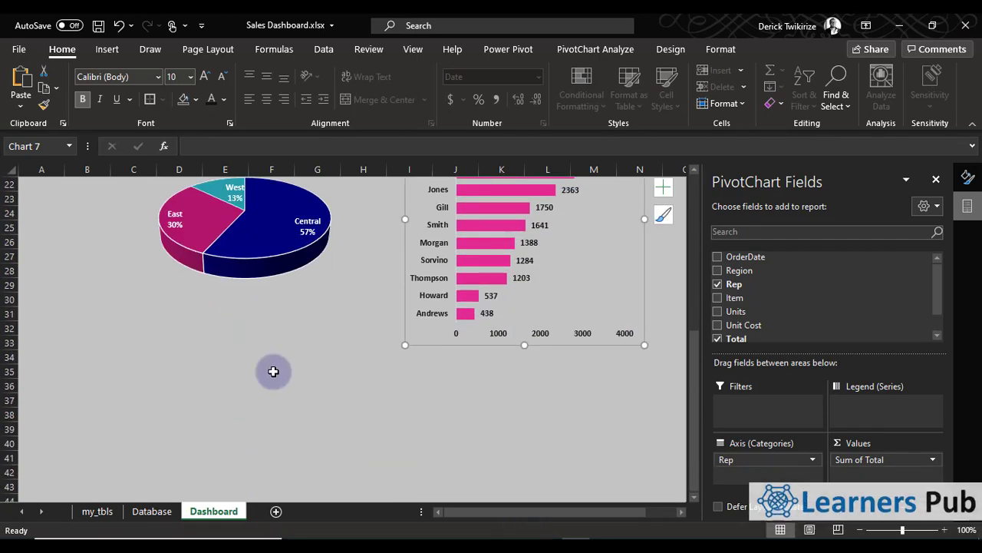
{"action": "left_click", "coordinate": [171, 331]}
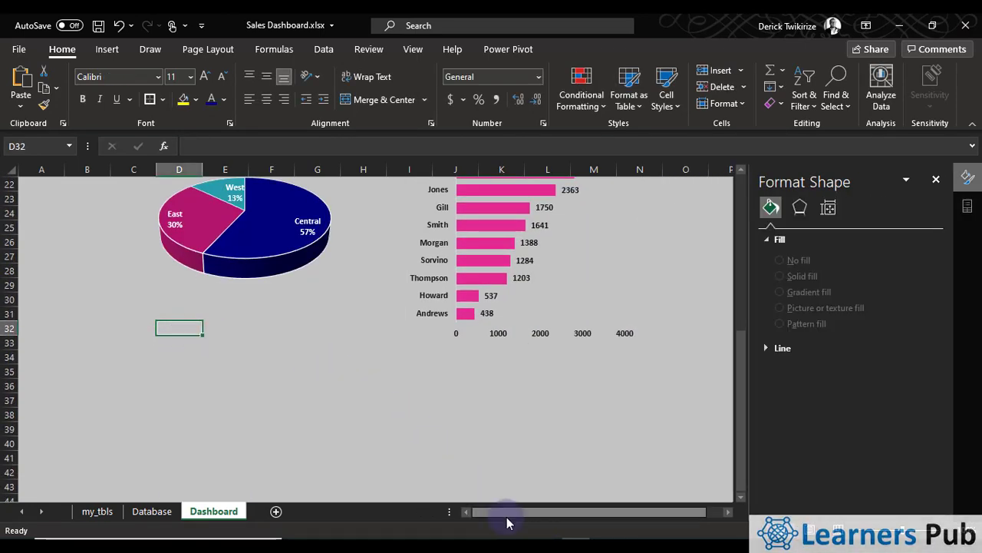
{"action": "scroll", "coordinate": [508, 512], "scroll_direction": "right", "scroll_amount": 1}
{"action": "scroll", "coordinate": [607, 497], "scroll_direction": "up", "scroll_amount": 5}
{"action": "left_click", "coordinate": [696, 357]}
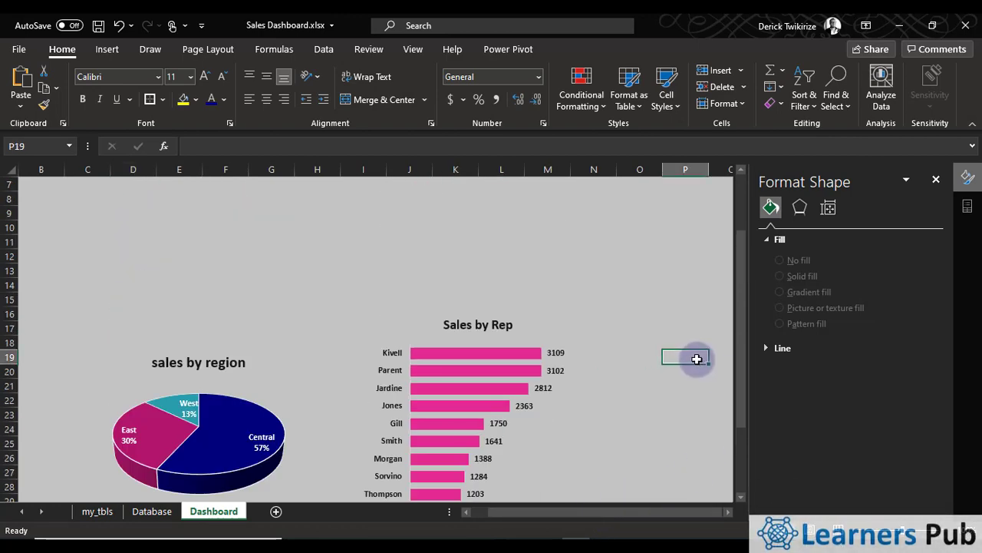
{"action": "right_click", "coordinate": [697, 357]}
{"action": "left_click", "coordinate": [734, 205]}
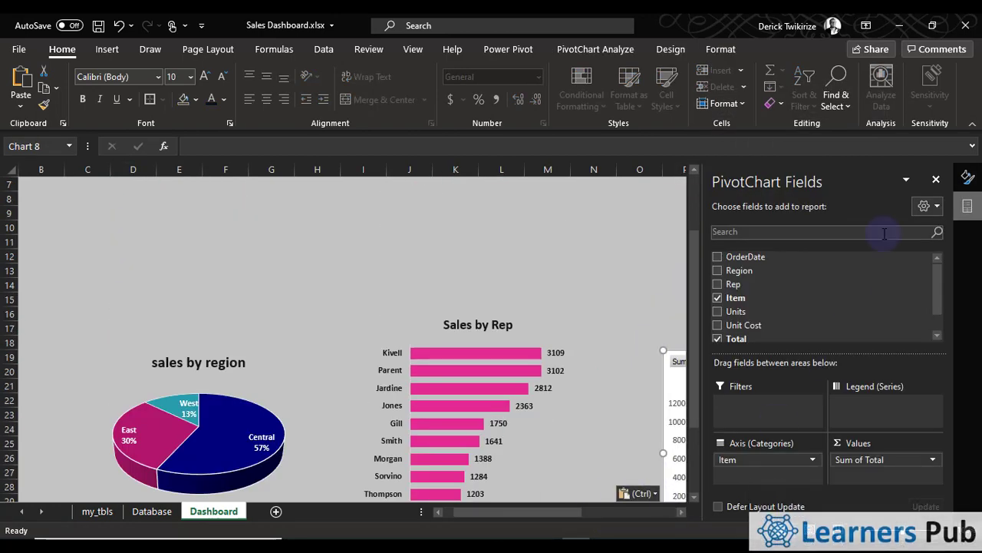
Close the PivotChart field list and move the item column chart up to about cell O16 beside the Sales by Rep chart
{"action": "left_click", "coordinate": [935, 183]}
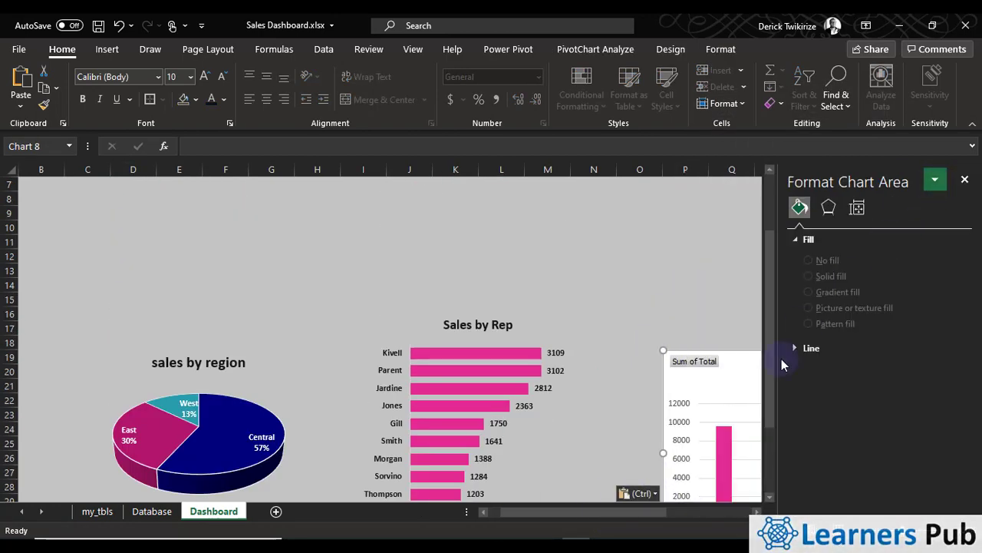
{"action": "left_click", "coordinate": [757, 512]}
{"action": "left_click", "coordinate": [757, 512]}
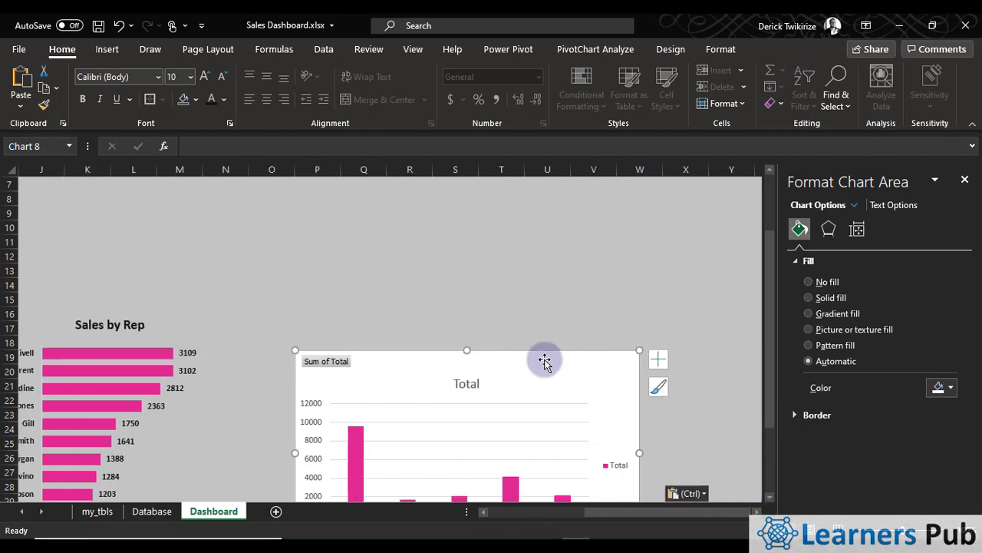
{"action": "left_click_drag", "start_coordinate": [544, 359], "coordinate": [511, 316]}
{"action": "left_click", "coordinate": [449, 364]}
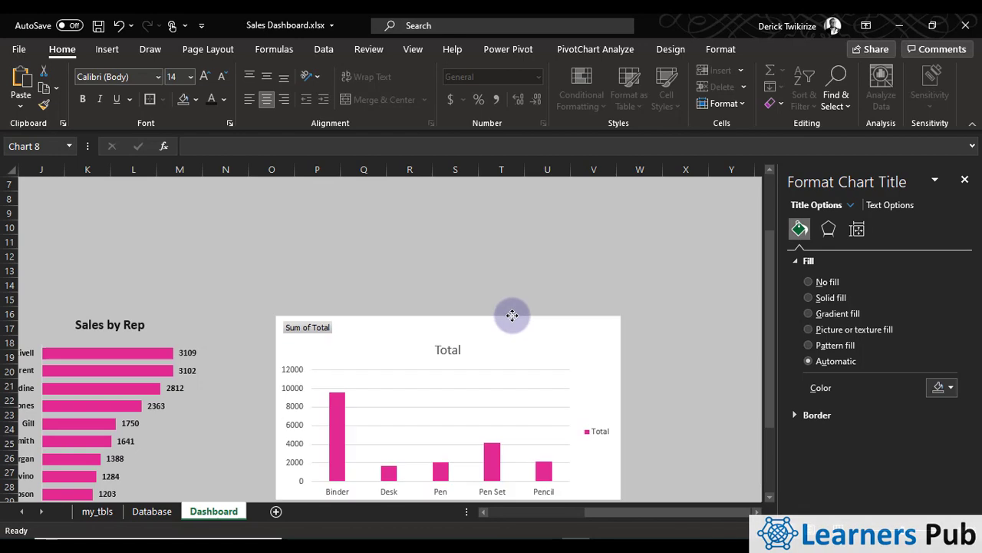
Hide all field buttons on the item column chart and delete its legend
{"action": "right_click", "coordinate": [321, 338]}
{"action": "left_click", "coordinate": [201, 487]}
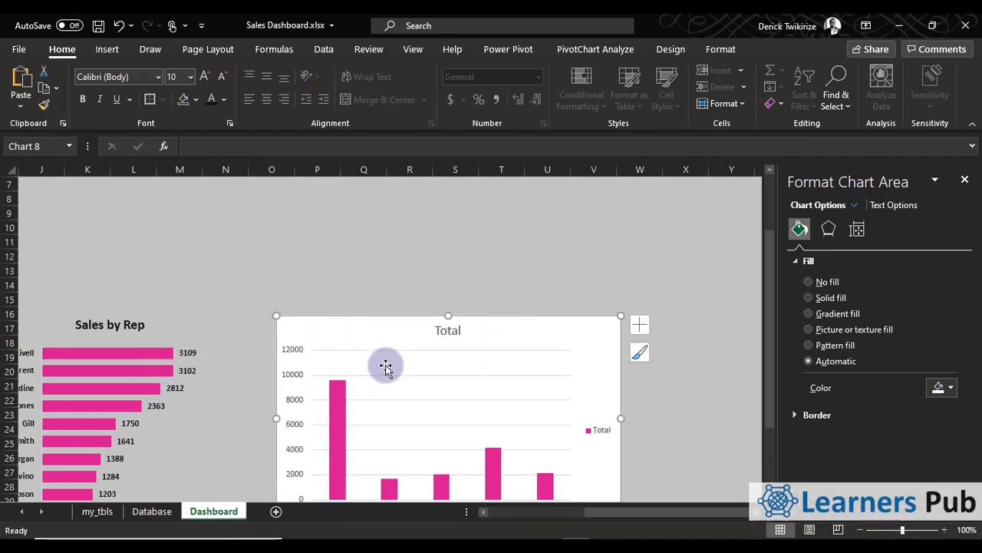
{"action": "left_click", "coordinate": [594, 423]}
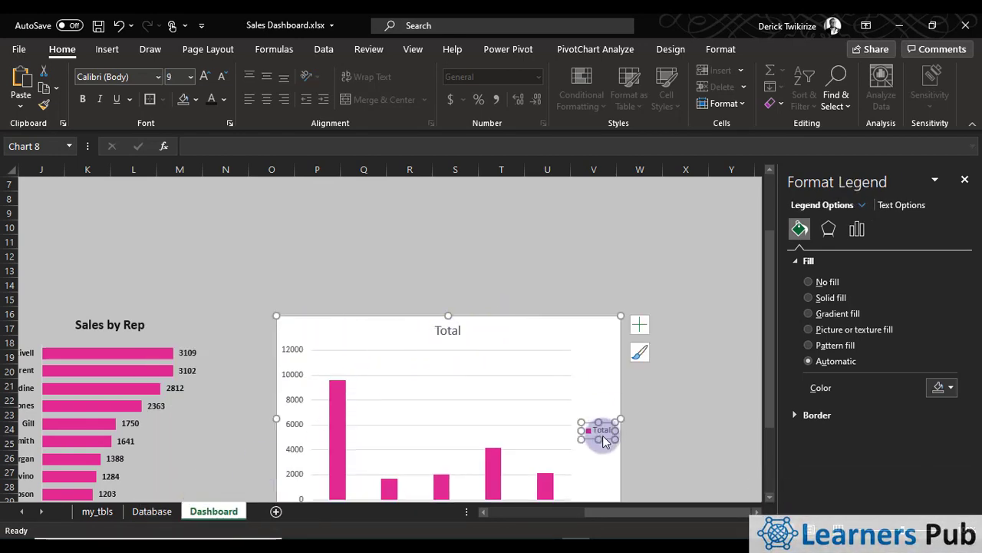
{"action": "key", "text": "Delete"}
Narrow the item column chart so it ends in column T, and set its columns' gap width to 50%
{"action": "scroll", "coordinate": [608, 398], "scroll_direction": "down", "scroll_amount": 3}
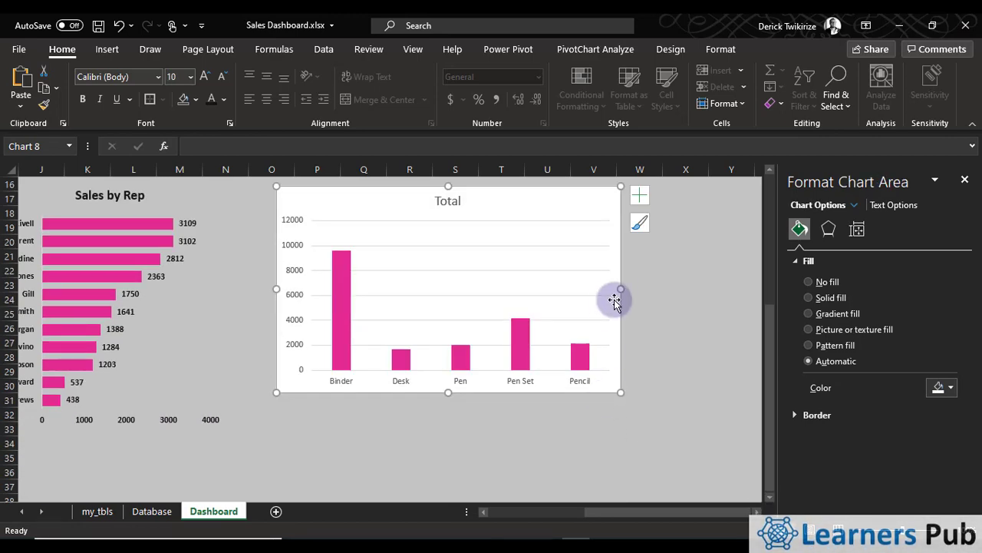
{"action": "left_click_drag", "start_coordinate": [561, 291], "coordinate": [555, 298]}
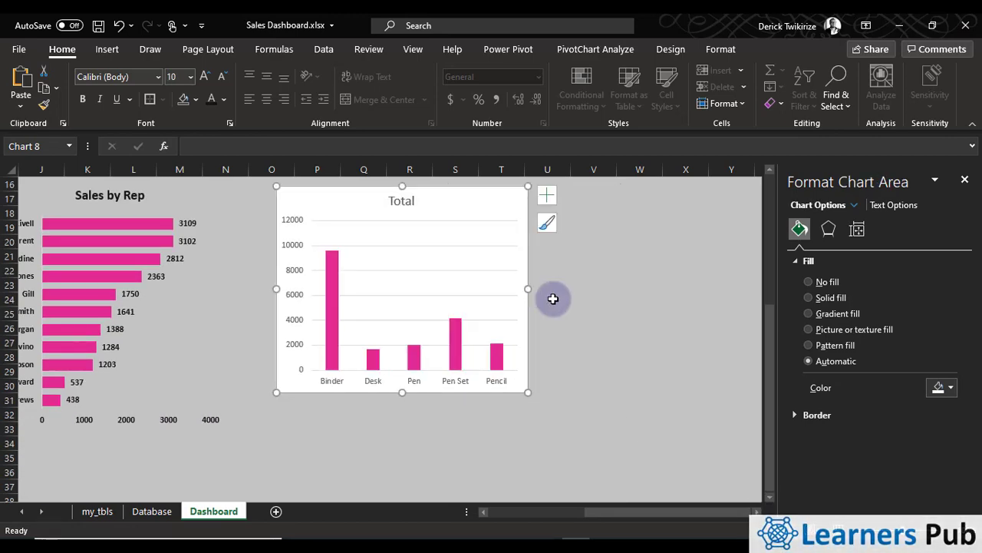
{"action": "left_click", "coordinate": [452, 357]}
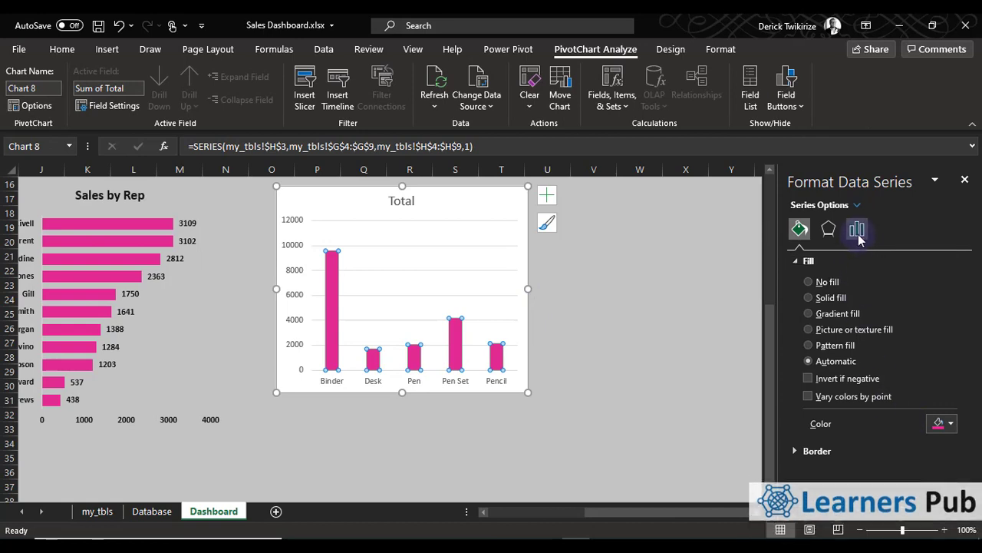
{"action": "left_click", "coordinate": [858, 237]}
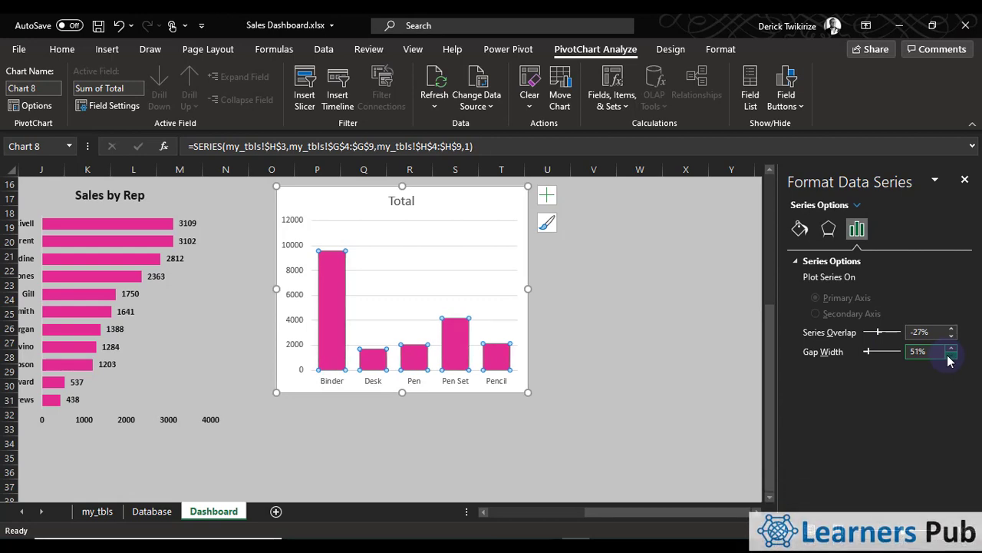
Fill the item chart's columns with the recent dark blue color
{"action": "left_click", "coordinate": [451, 338]}
{"action": "left_click", "coordinate": [299, 307]}
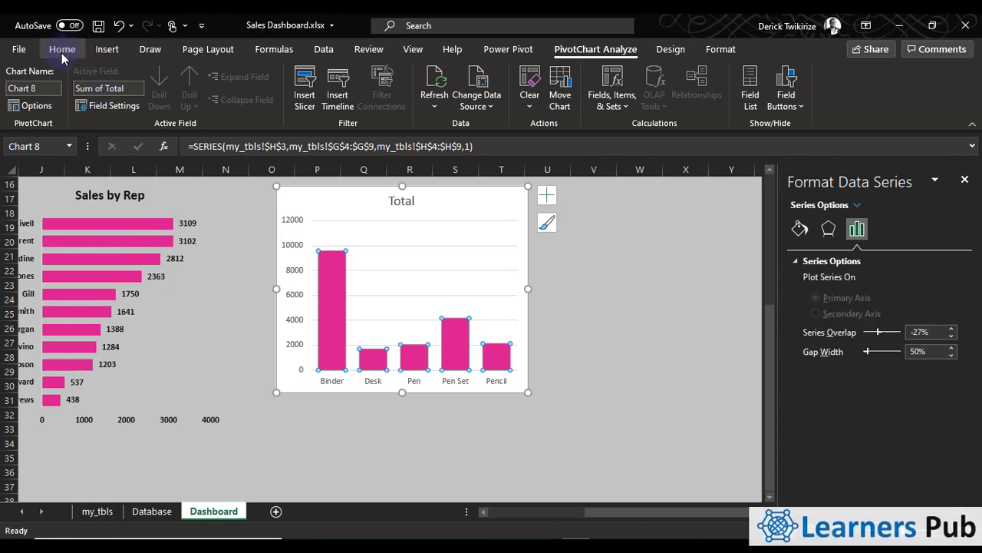
{"action": "left_click", "coordinate": [62, 50]}
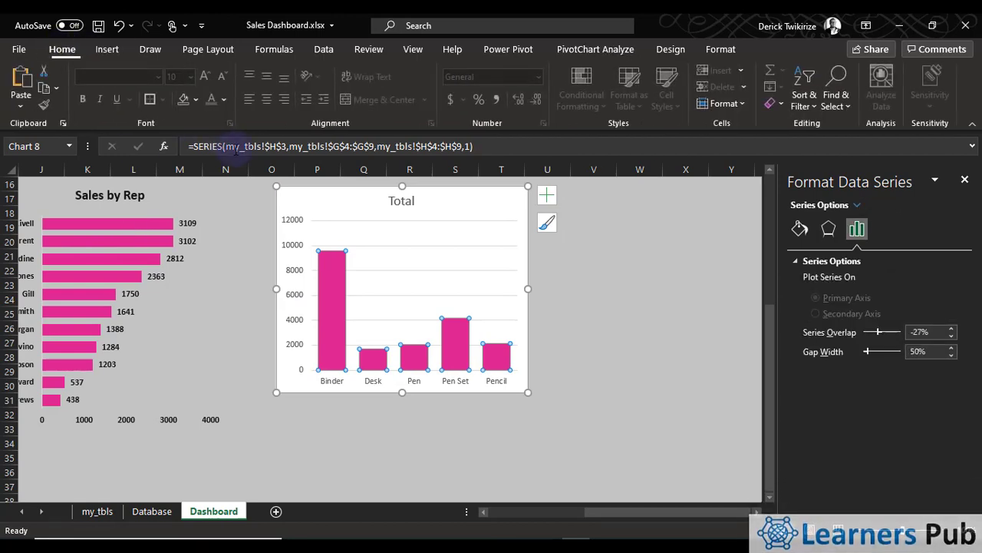
{"action": "left_click", "coordinate": [195, 100]}
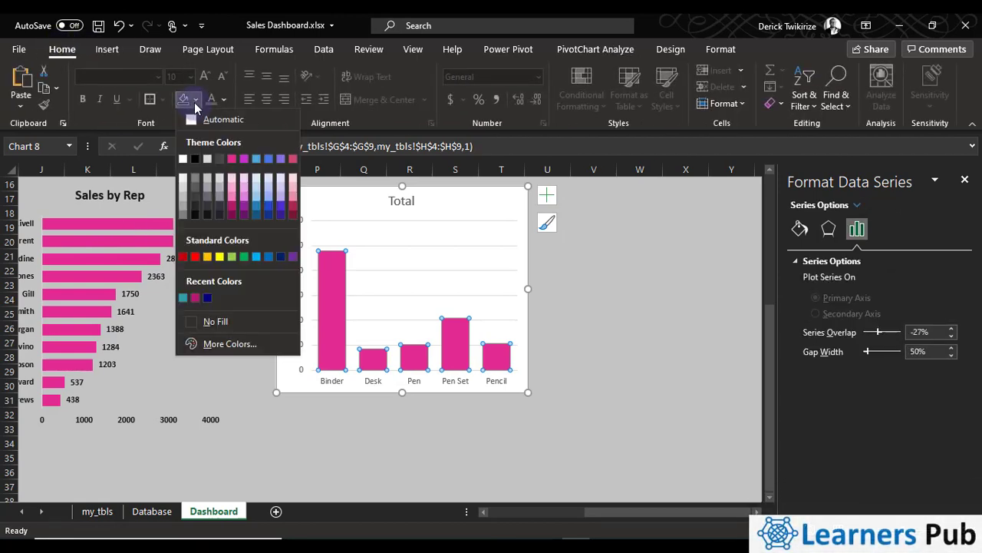
{"action": "left_click", "coordinate": [207, 298]}
{"action": "left_click", "coordinate": [375, 459]}
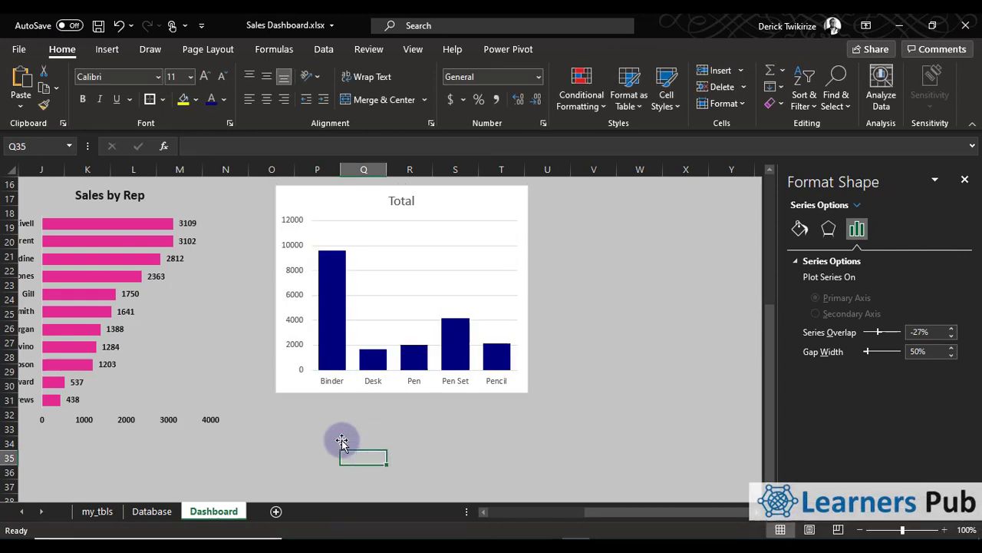
Remove the gridlines from the item chart and add data labels in bold black text
{"action": "left_click", "coordinate": [401, 200]}
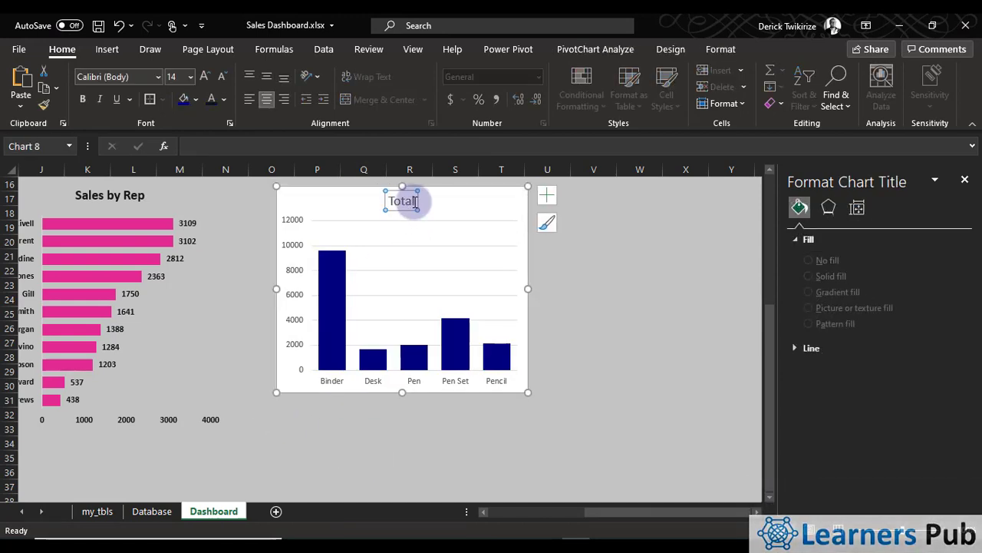
{"action": "left_click", "coordinate": [546, 197]}
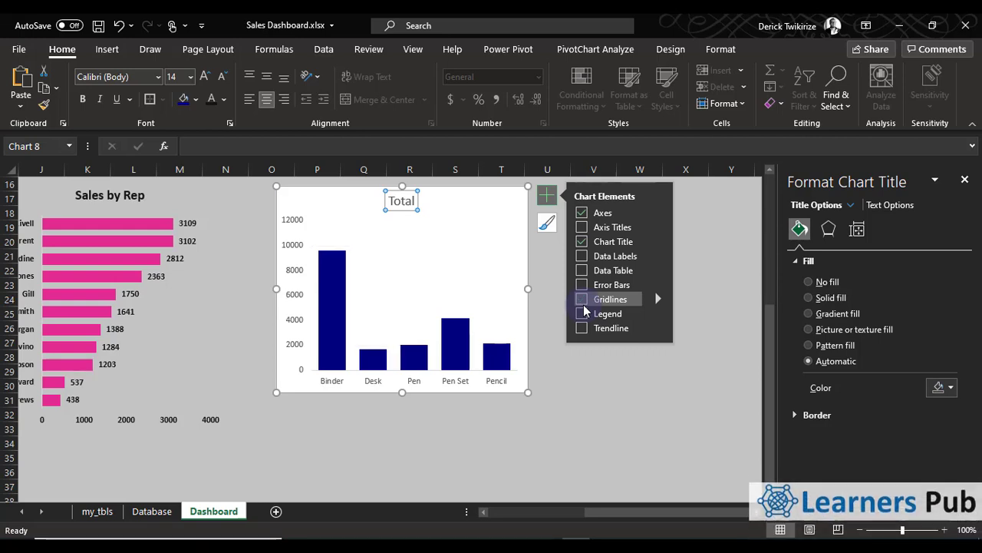
{"action": "left_click", "coordinate": [659, 261]}
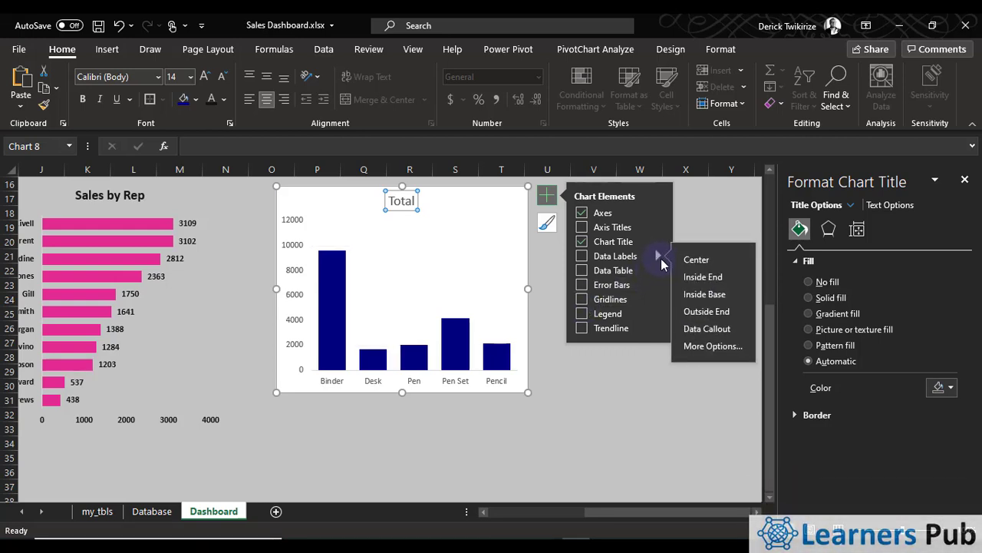
{"action": "left_click", "coordinate": [582, 256]}
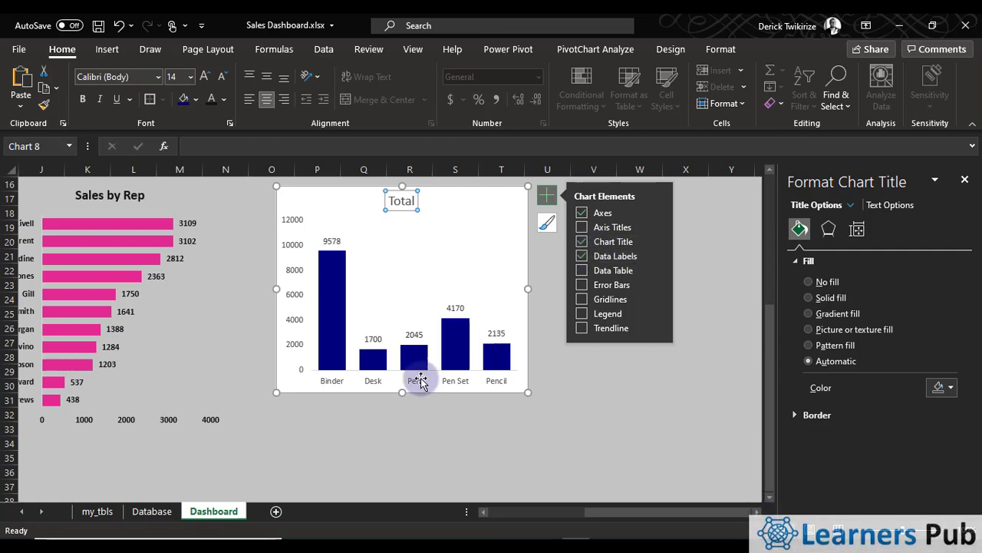
{"action": "left_click", "coordinate": [457, 309]}
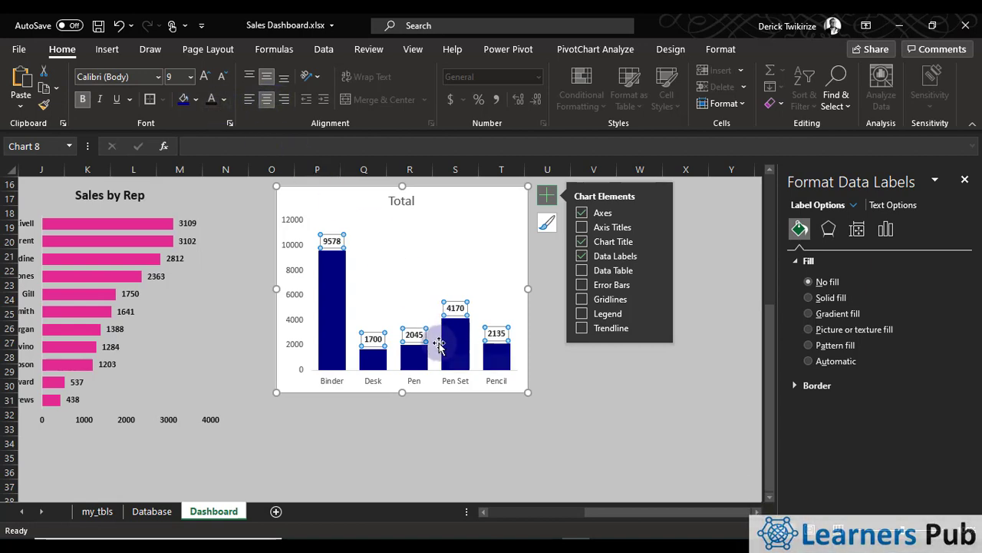
Change the item chart's title to "Sales by Item", checking the Database sheet for the field name
{"action": "left_click", "coordinate": [412, 211]}
{"action": "left_click", "coordinate": [412, 212]}
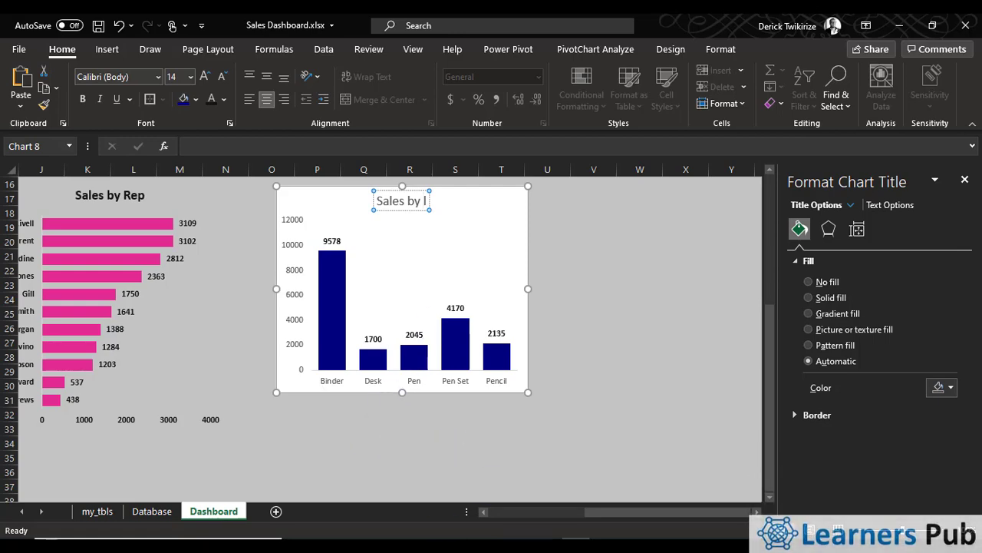
{"action": "key", "text": "BackSpace"}
{"action": "left_click", "coordinate": [152, 511]}
{"action": "scroll", "coordinate": [192, 374], "scroll_direction": "up", "scroll_amount": 1}
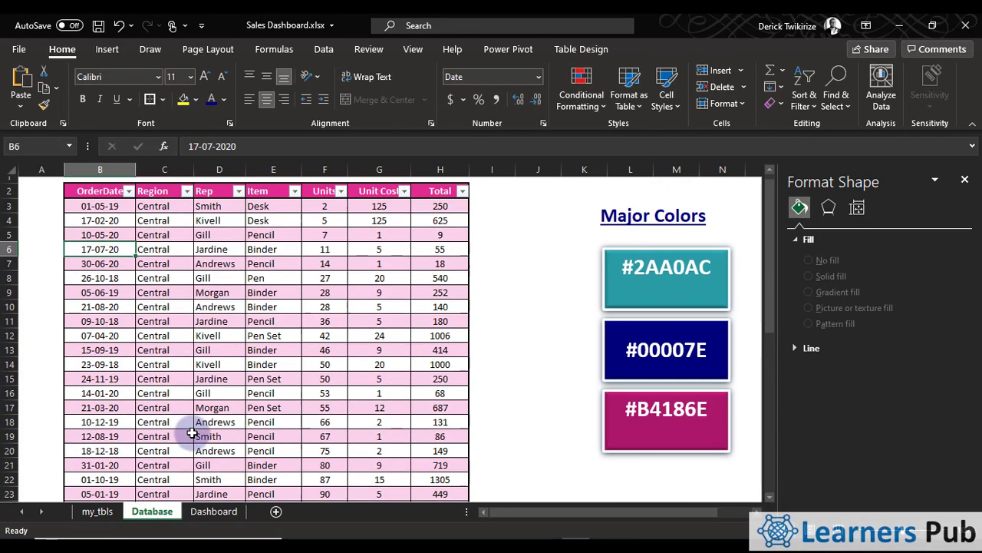
{"action": "left_click", "coordinate": [214, 511]}
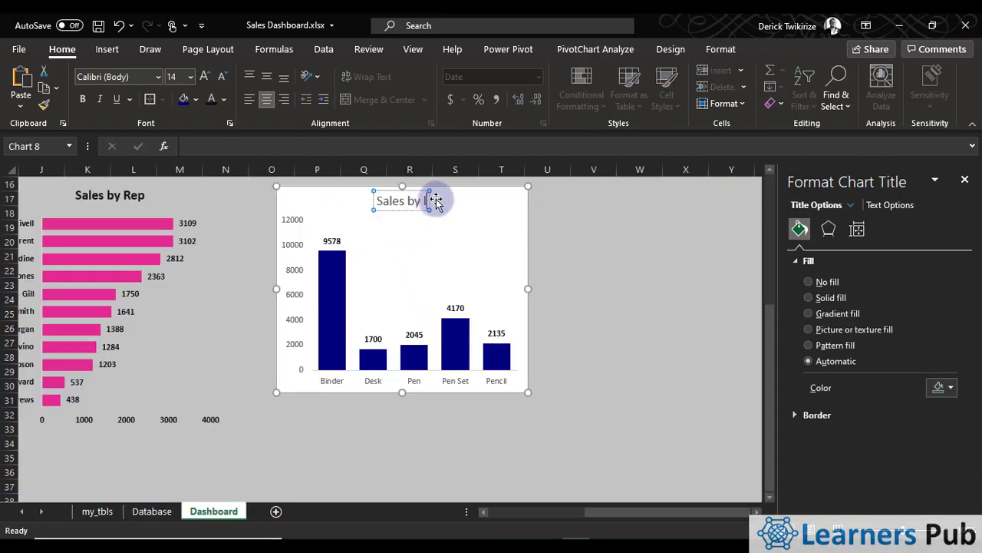
{"action": "type", "text": "Item"}
{"action": "left_click", "coordinate": [636, 321]}
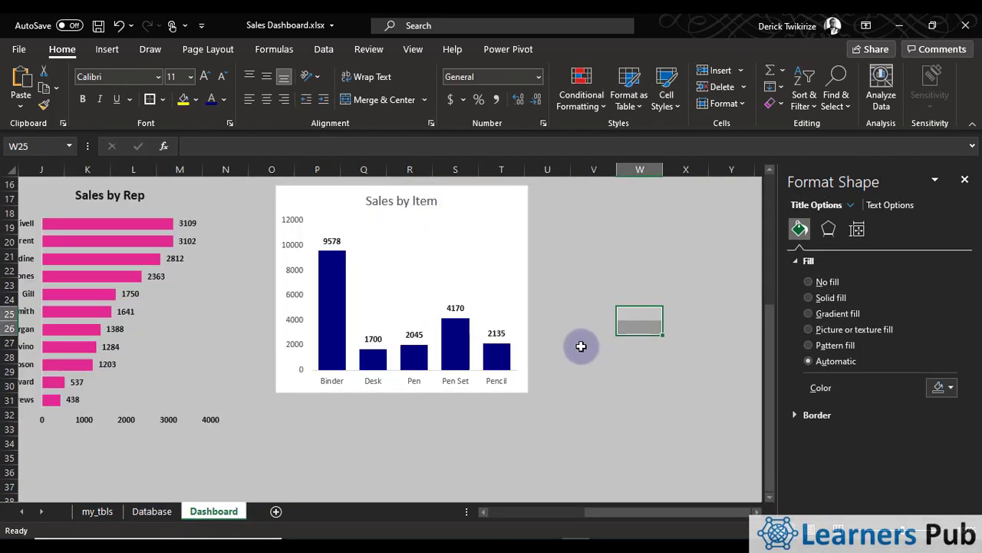
Make all text in the Sales by Item chart bold and black
{"action": "left_click", "coordinate": [297, 197]}
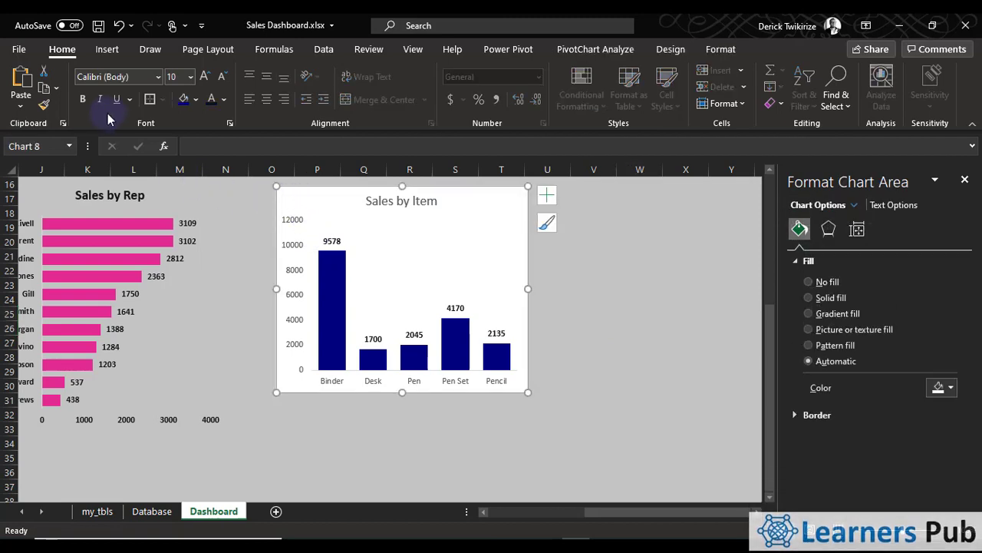
{"action": "left_click", "coordinate": [83, 100]}
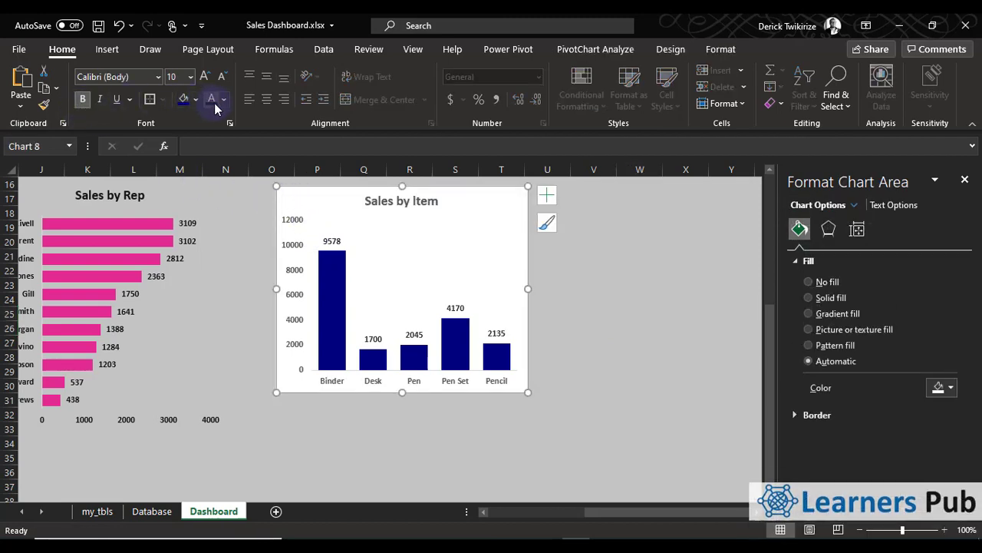
{"action": "left_click", "coordinate": [463, 430]}
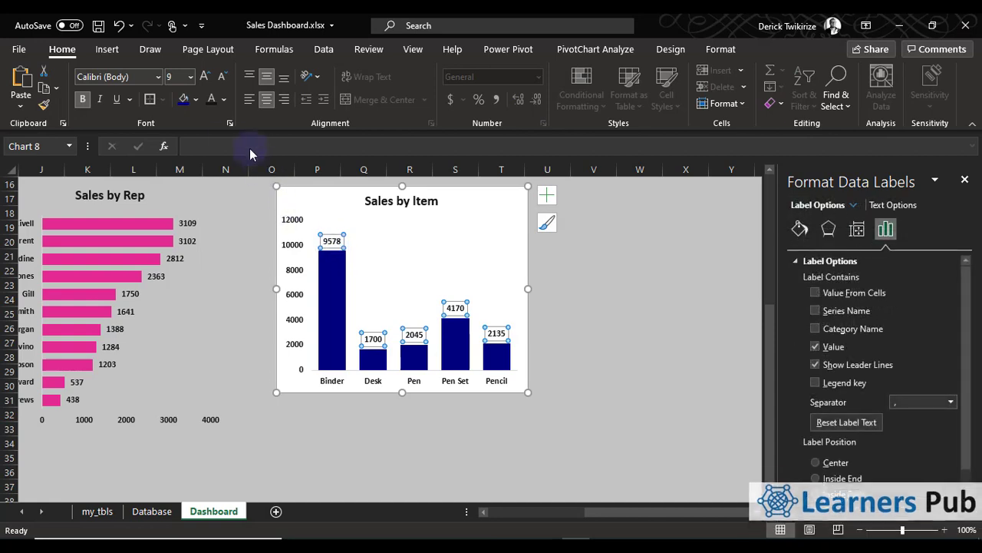
Try a dark magenta fill with white text on the Sales by Item data labels, and undo both formatting changes
{"action": "left_click", "coordinate": [197, 99]}
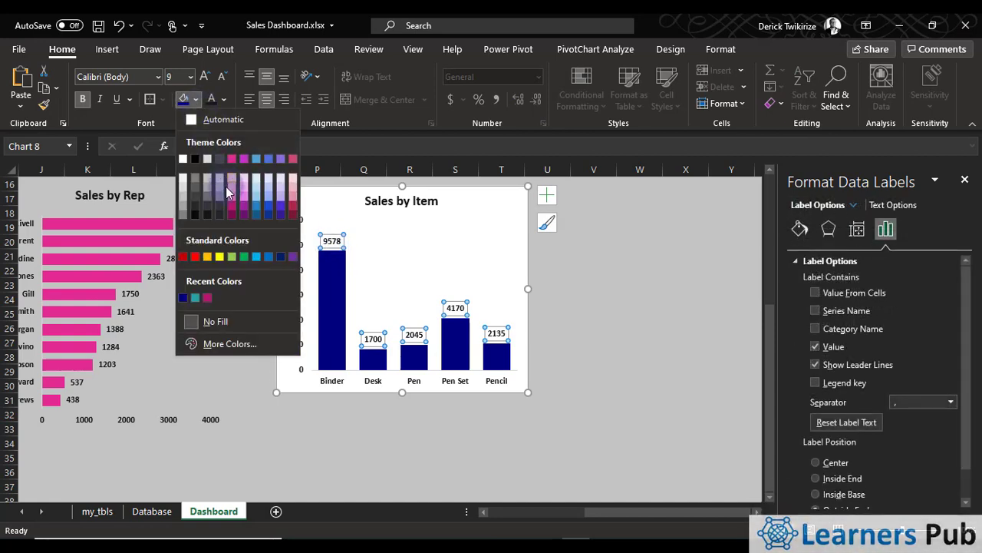
{"action": "left_click", "coordinate": [207, 298]}
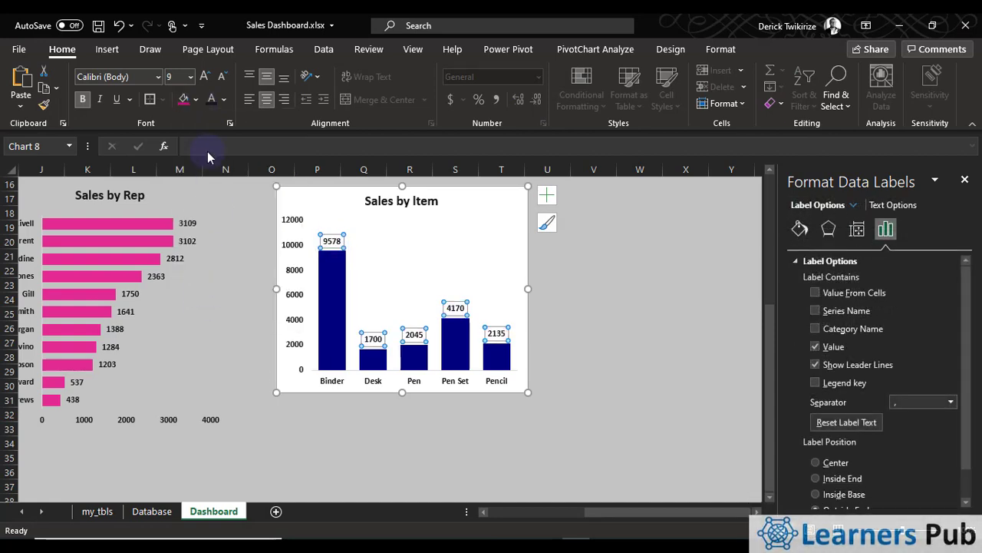
{"action": "left_click", "coordinate": [224, 100]}
{"action": "left_click", "coordinate": [211, 159]}
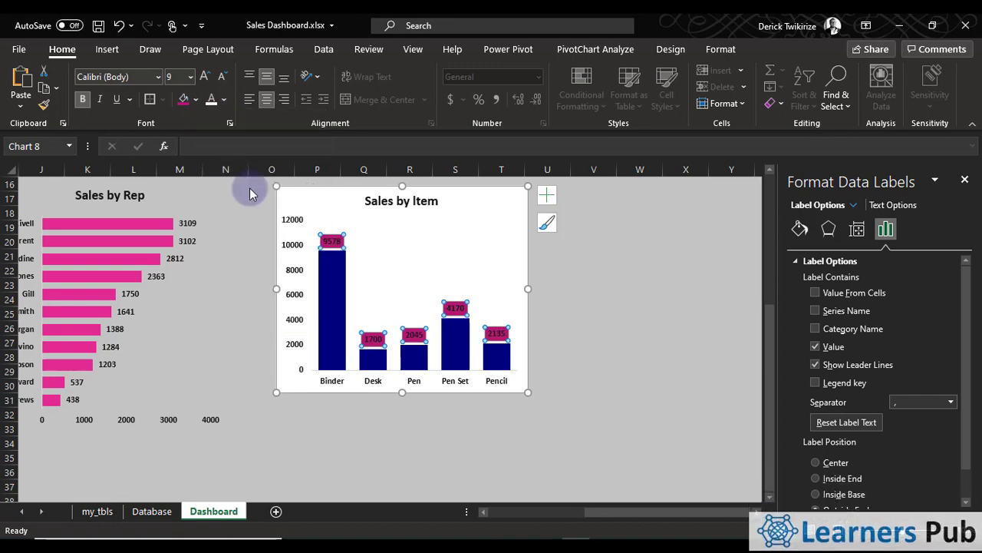
{"action": "left_click", "coordinate": [593, 343]}
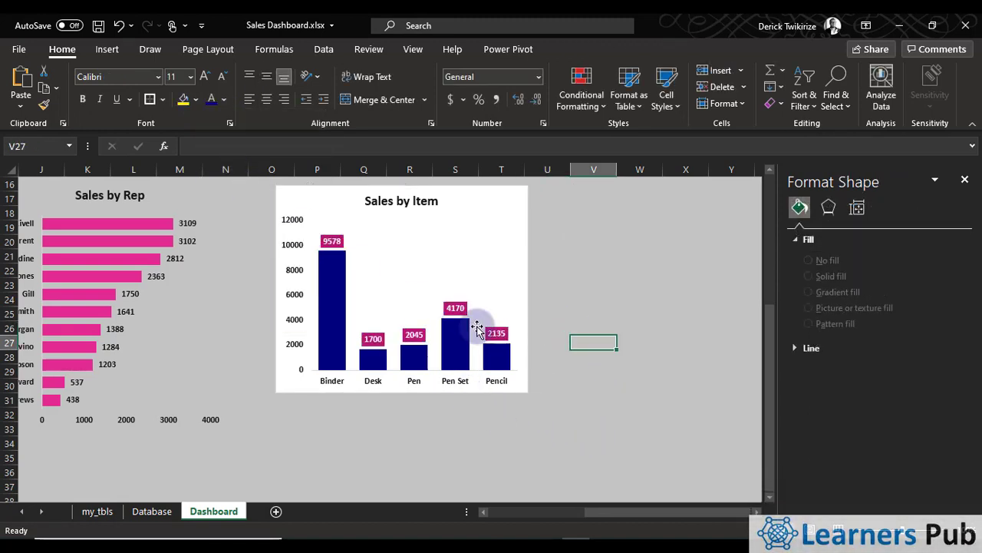
{"action": "key", "text": "ctrl+z"}
{"action": "key", "text": "ctrl+z"}
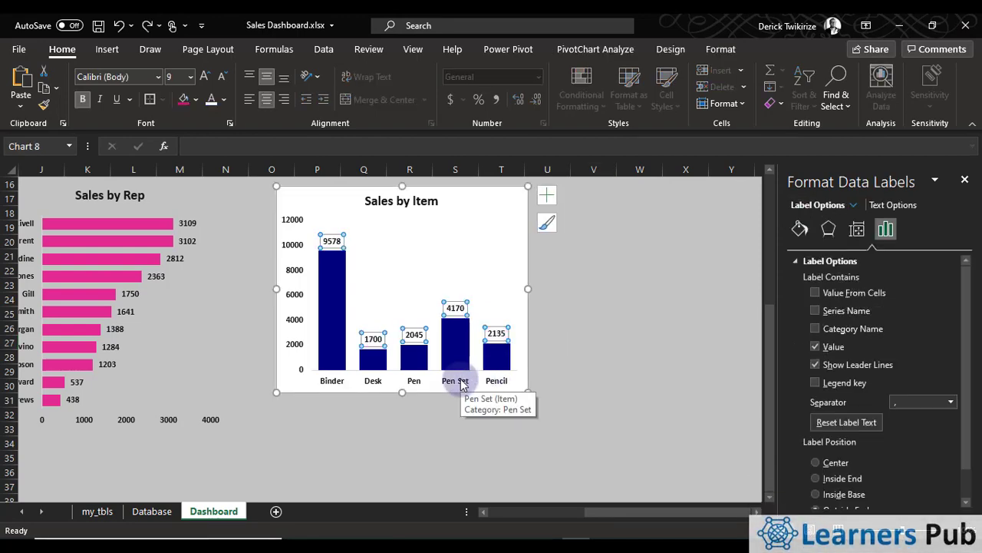
{"action": "left_click", "coordinate": [634, 272]}
Remove the fill and outline from the Sales by Item chart's plot area
{"action": "scroll", "coordinate": [469, 436], "scroll_direction": "up", "scroll_amount": 4}
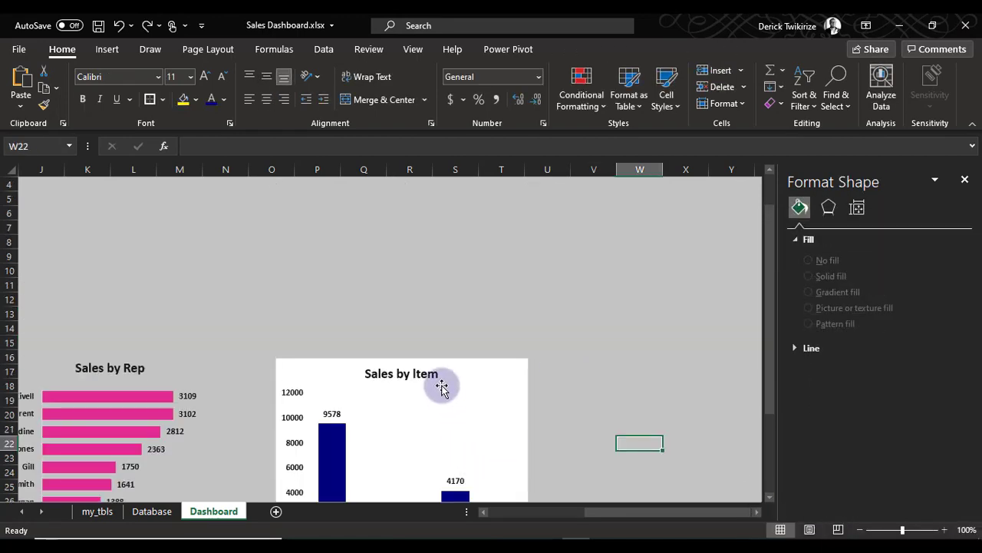
{"action": "scroll", "coordinate": [438, 387], "scroll_direction": "down", "scroll_amount": 4}
{"action": "scroll", "coordinate": [432, 390], "scroll_direction": "up", "scroll_amount": 3}
{"action": "left_click", "coordinate": [499, 357]}
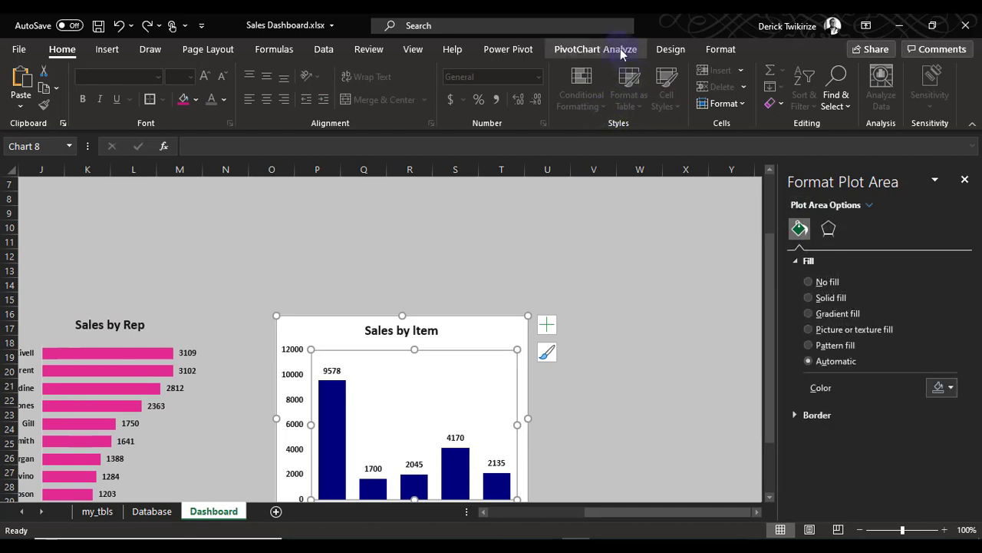
{"action": "left_click", "coordinate": [612, 51]}
{"action": "left_click", "coordinate": [674, 49]}
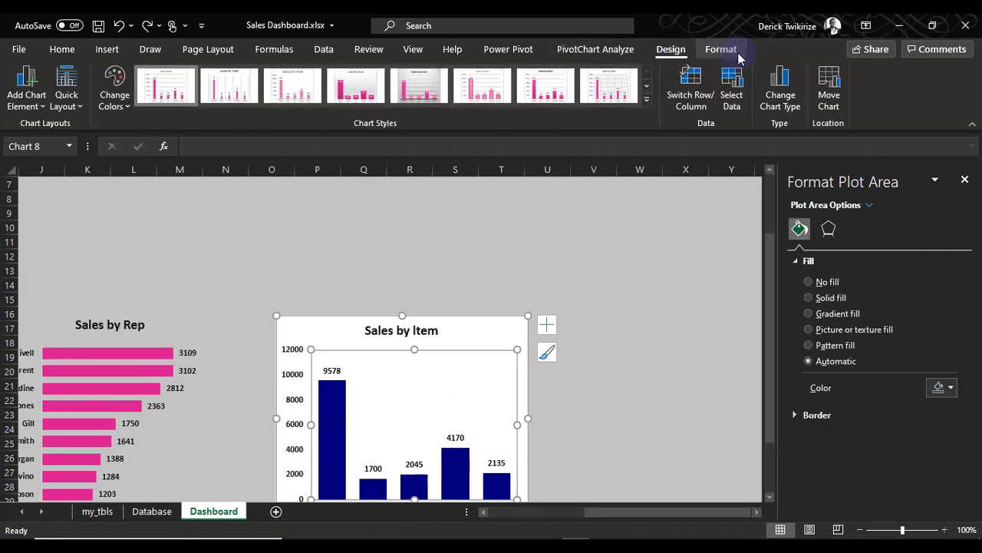
{"action": "left_click", "coordinate": [731, 53]}
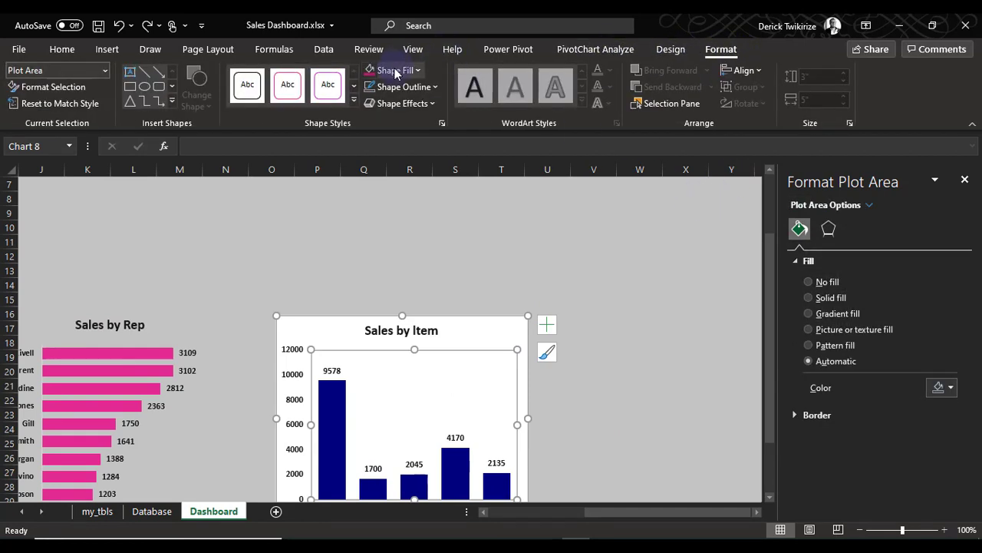
{"action": "left_click", "coordinate": [397, 70]}
{"action": "left_click", "coordinate": [396, 286]}
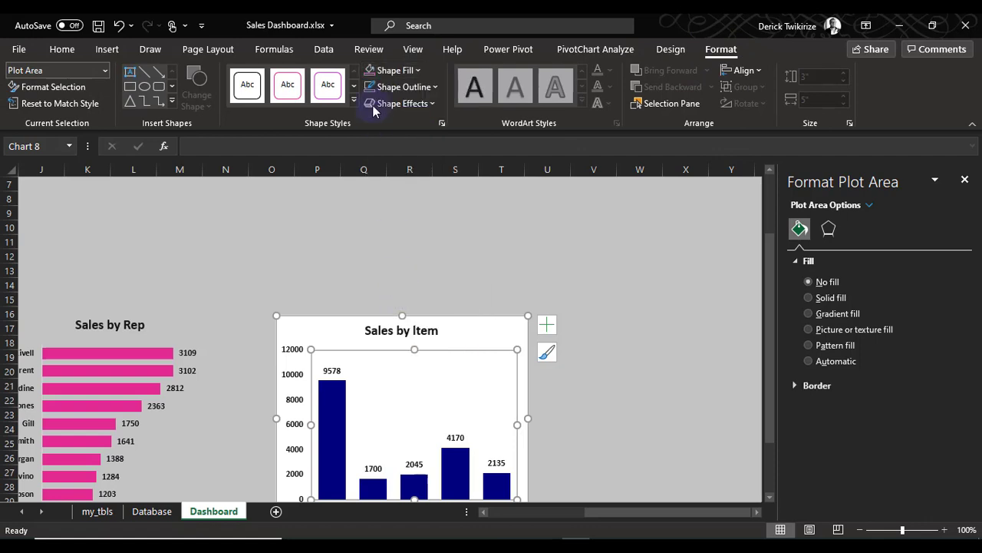
{"action": "left_click", "coordinate": [413, 86]}
{"action": "left_click", "coordinate": [412, 303]}
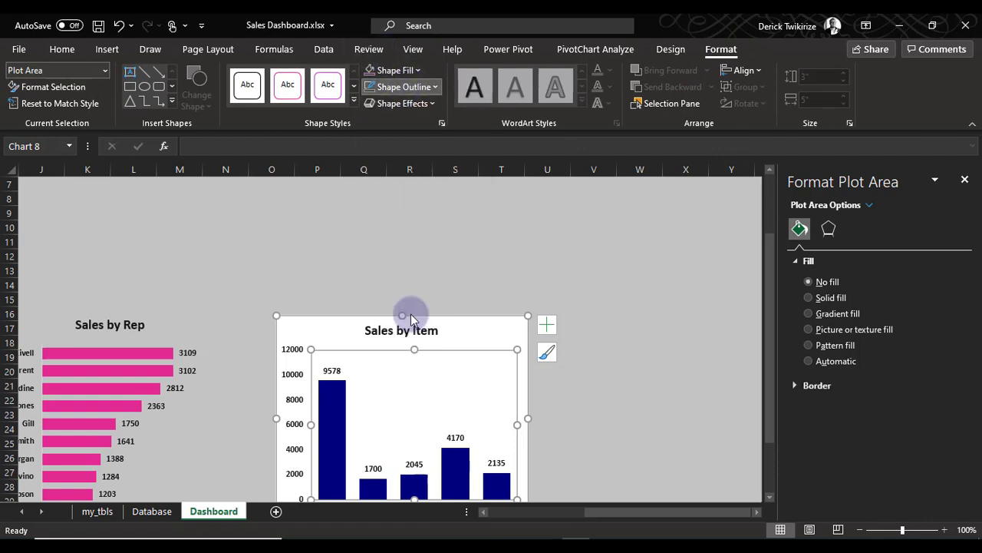
{"action": "left_click", "coordinate": [376, 70]}
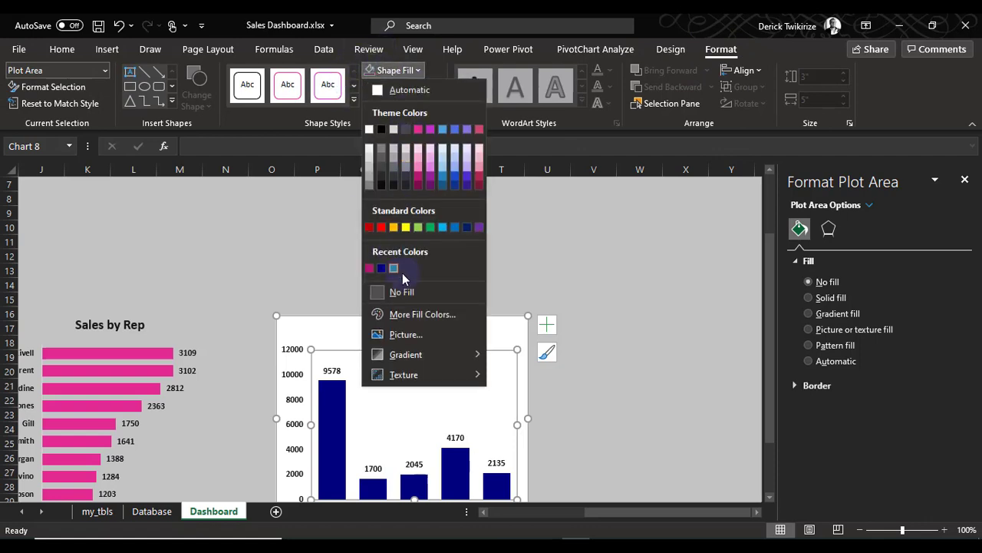
{"action": "left_click", "coordinate": [412, 296]}
{"action": "left_click", "coordinate": [403, 103]}
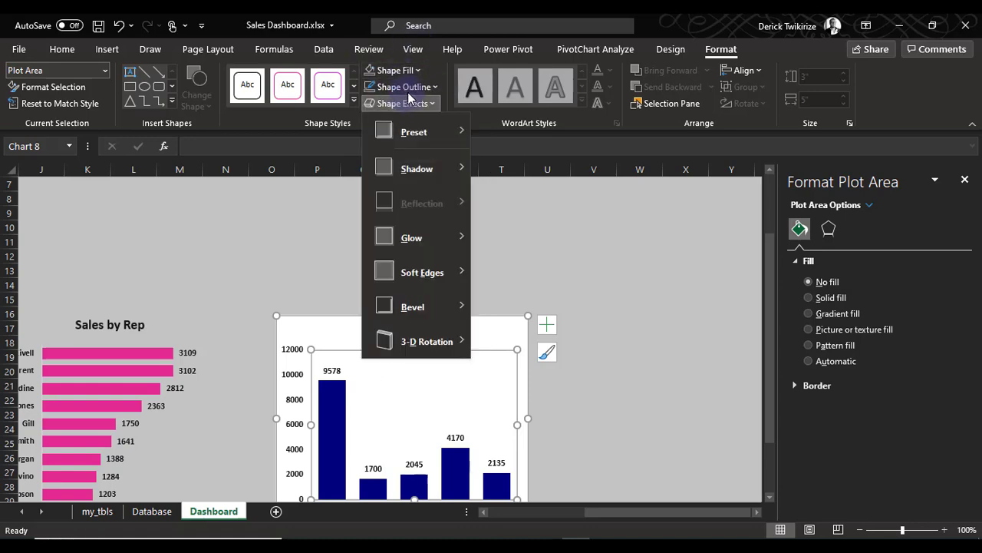
{"action": "left_click", "coordinate": [404, 86]}
{"action": "left_click", "coordinate": [403, 307]}
{"action": "left_click", "coordinate": [450, 211]}
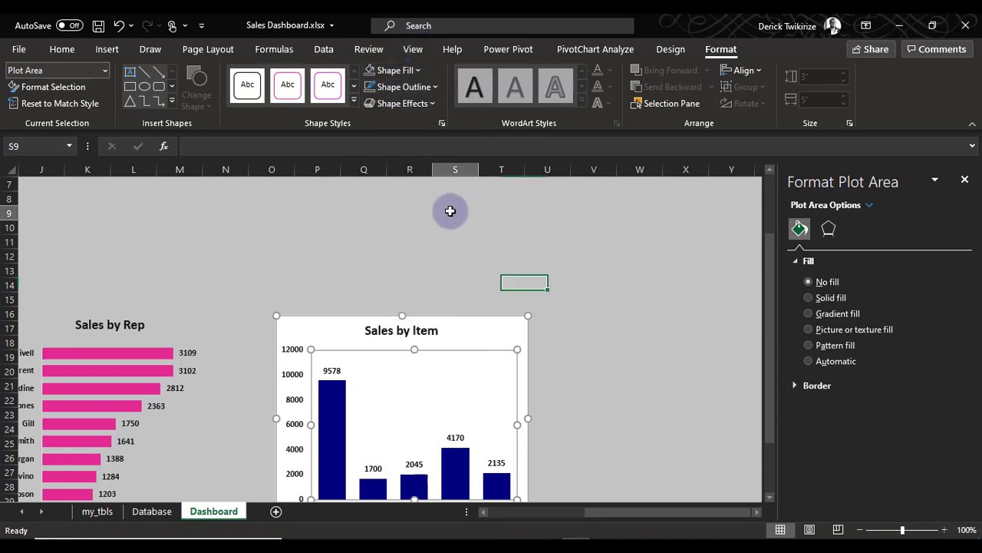
Remove the outline and fill from the whole chart area of the Sales by Item chart
{"action": "left_click_drag", "start_coordinate": [471, 330], "coordinate": [453, 282]}
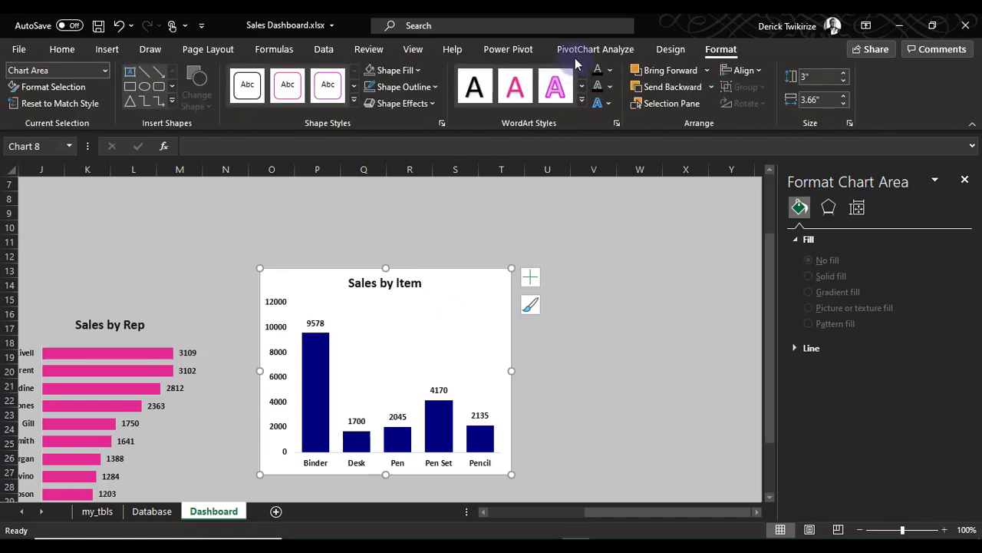
{"action": "left_click", "coordinate": [405, 86]}
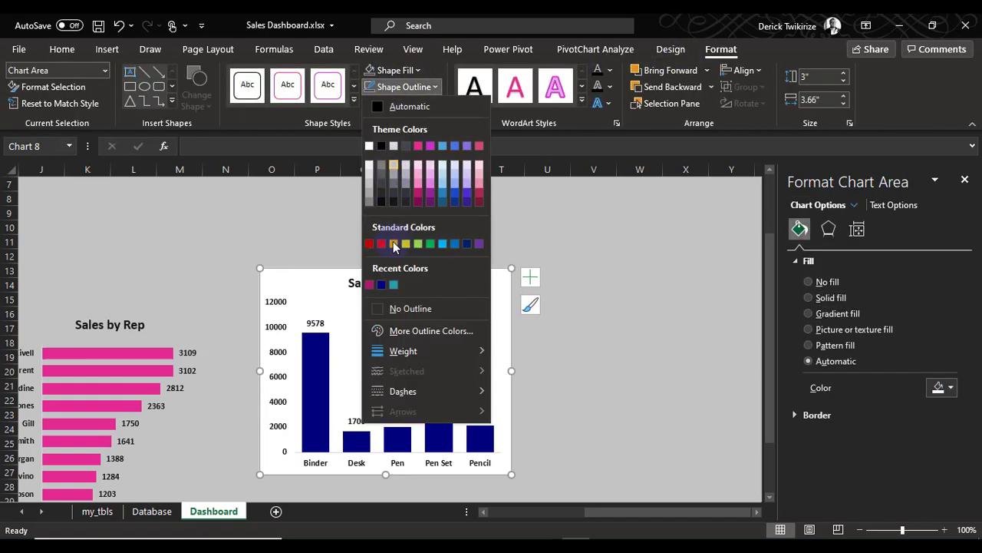
{"action": "left_click", "coordinate": [408, 308]}
{"action": "left_click", "coordinate": [402, 71]}
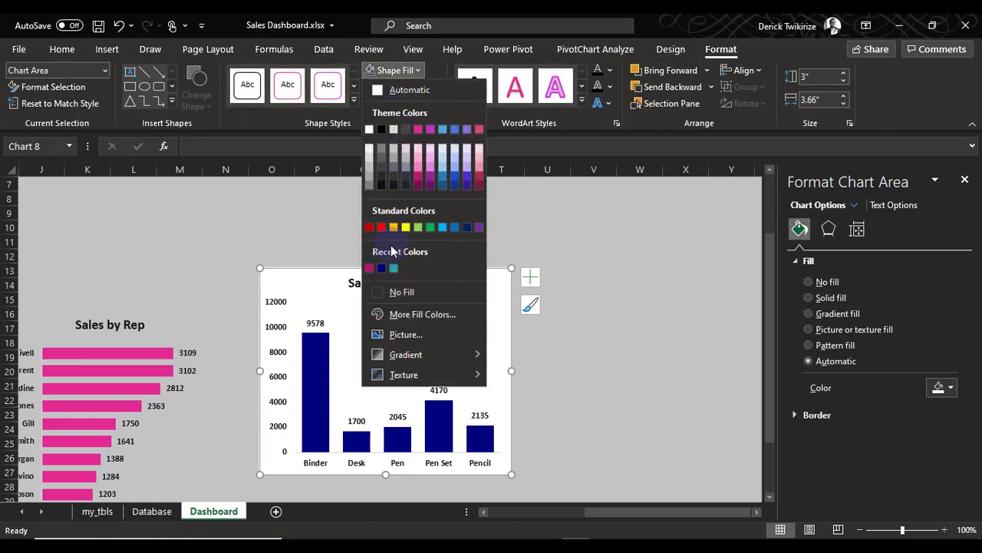
{"action": "left_click", "coordinate": [396, 292]}
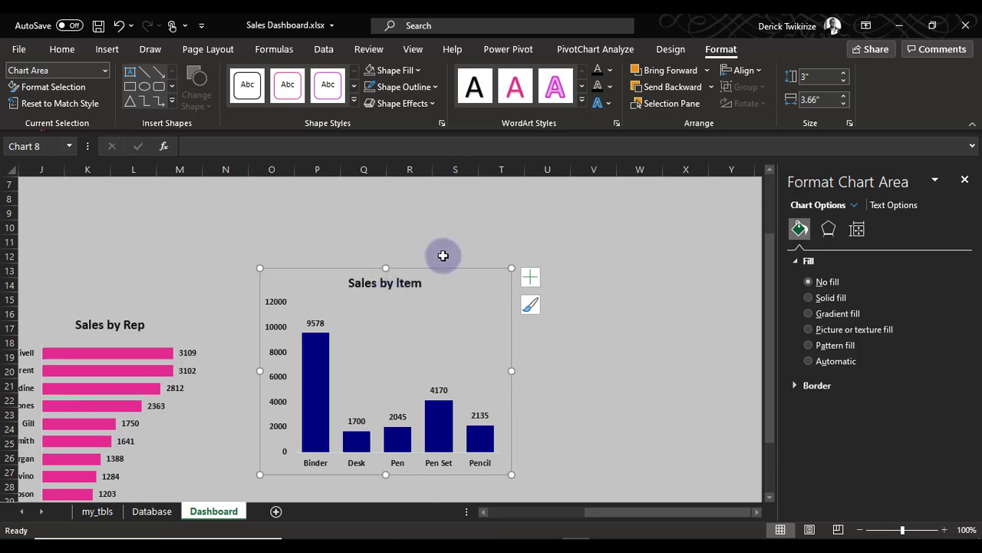
{"action": "left_click", "coordinate": [591, 353]}
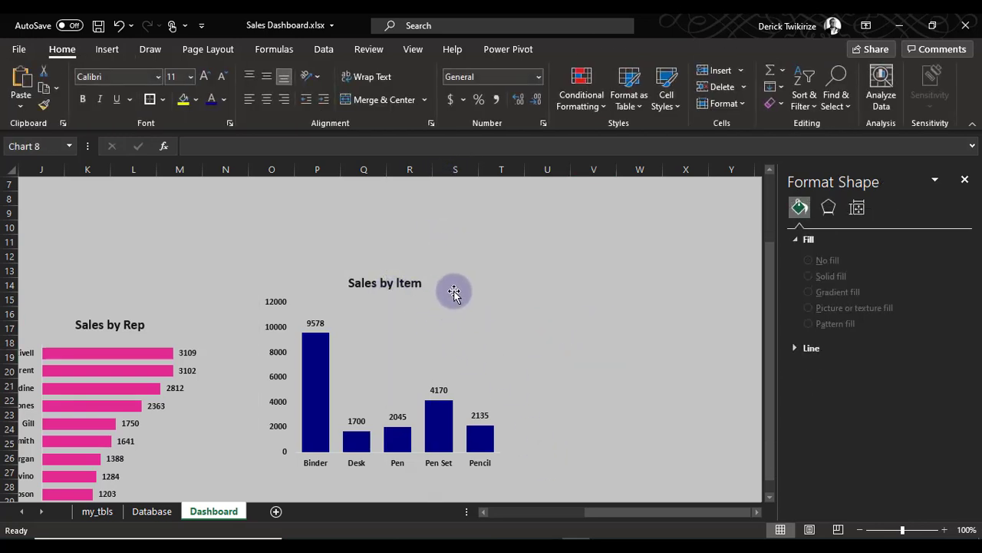
Move the Sales by Item chart next to the Sales by Rep chart, roughly level with it
{"action": "left_click_drag", "start_coordinate": [452, 299], "coordinate": [412, 351]}
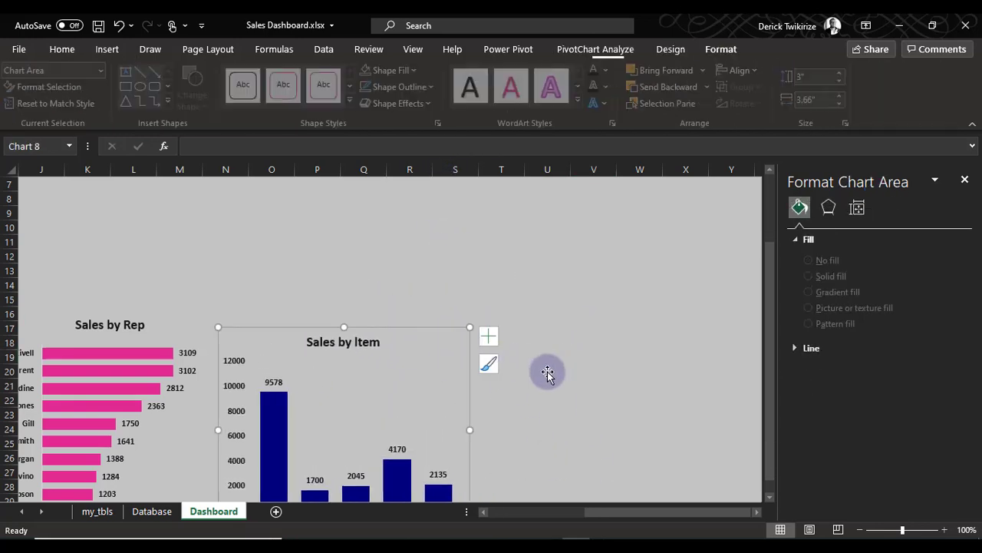
{"action": "left_click", "coordinate": [638, 474]}
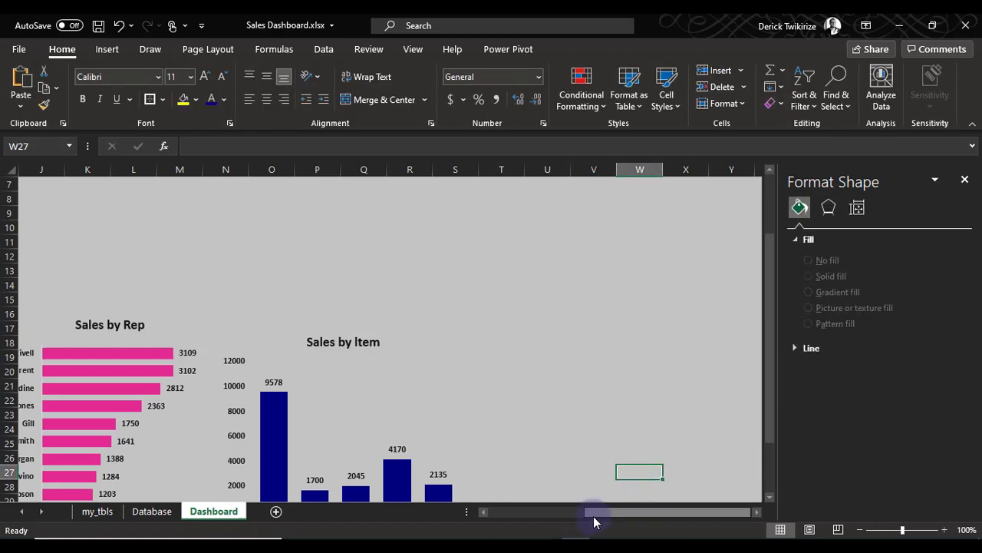
{"action": "left_click_drag", "start_coordinate": [594, 512], "coordinate": [547, 508]}
{"action": "scroll", "coordinate": [554, 431], "scroll_direction": "down", "scroll_amount": 3}
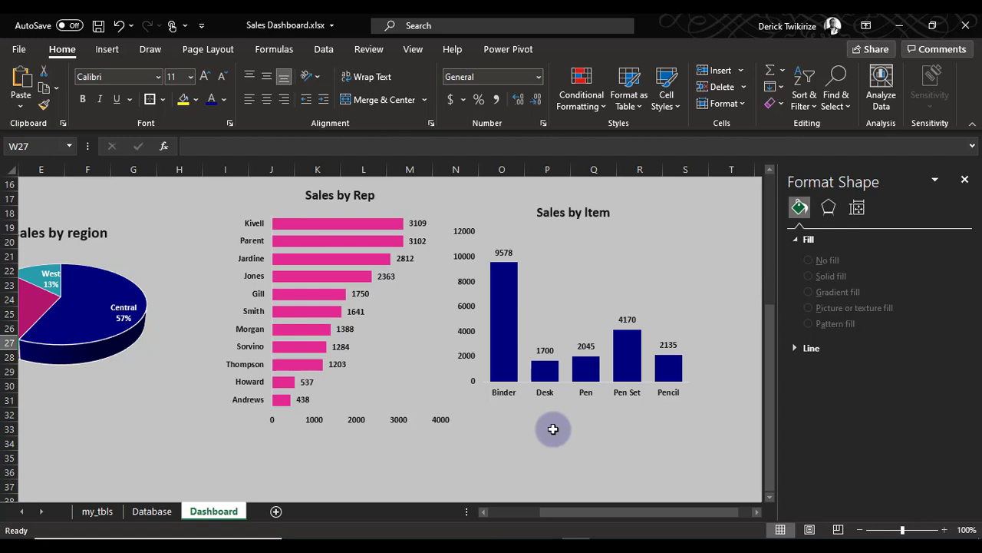
{"action": "left_click", "coordinate": [105, 516]}
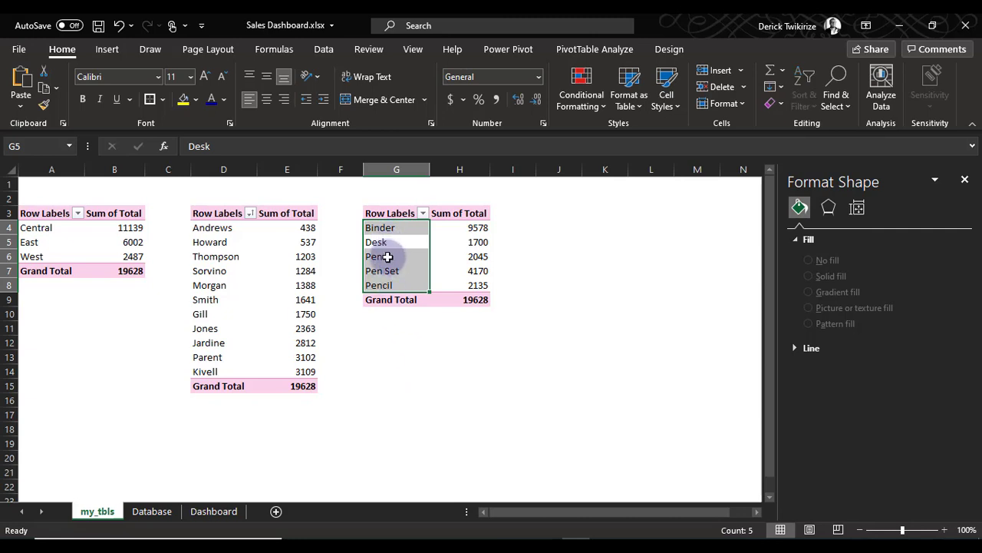
{"action": "left_click", "coordinate": [389, 256]}
{"action": "left_click", "coordinate": [595, 49]}
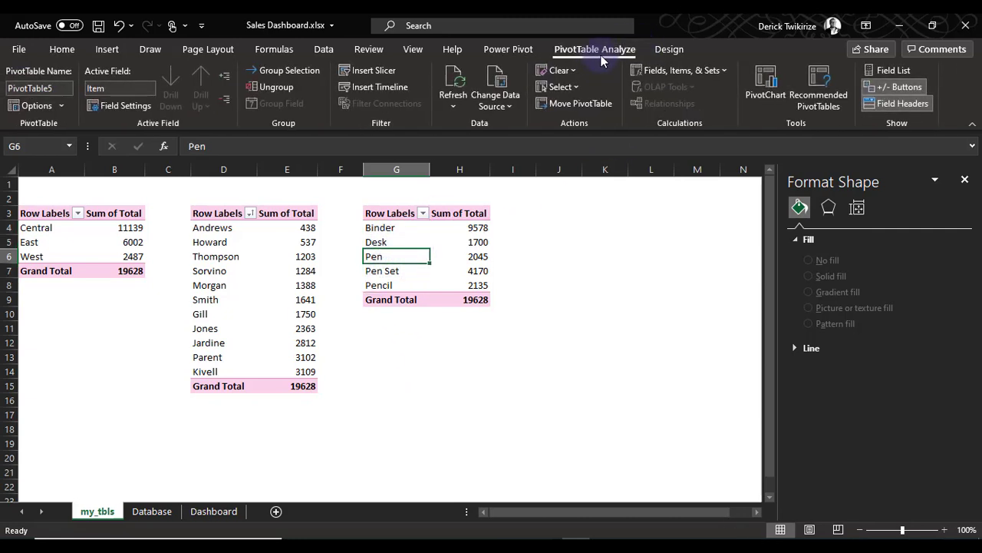
{"action": "left_click", "coordinate": [886, 70]}
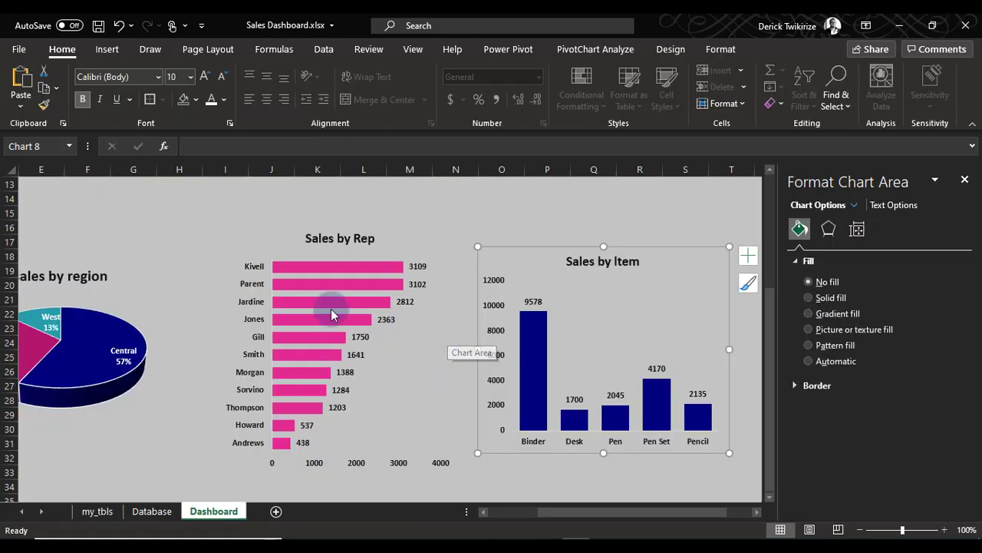
Copy the item PivotTable on the my_tbls sheet, including its Grand Total row, and paste it at cell J3
{"action": "left_click", "coordinate": [100, 513]}
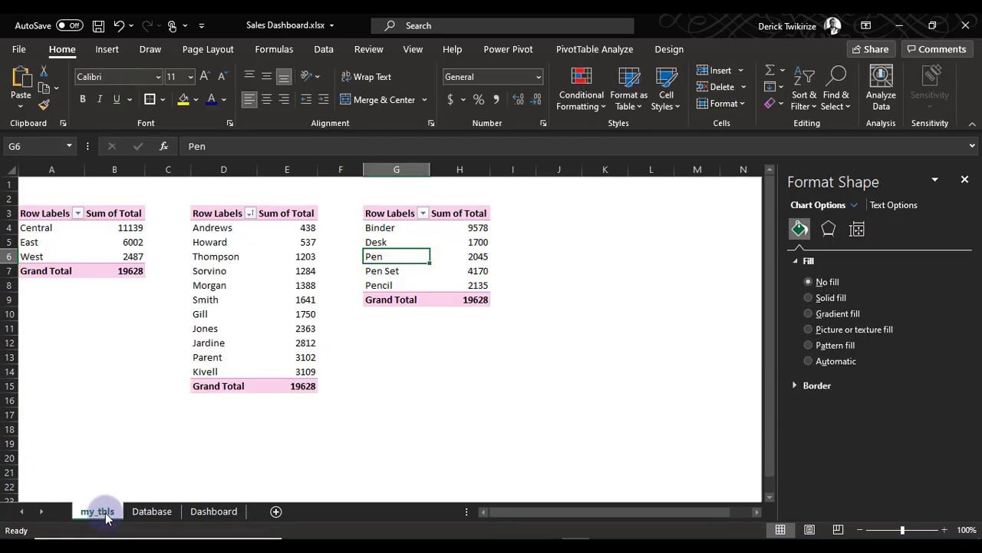
{"action": "left_click_drag", "start_coordinate": [382, 215], "coordinate": [469, 301]}
{"action": "key", "text": "ctrl+c"}
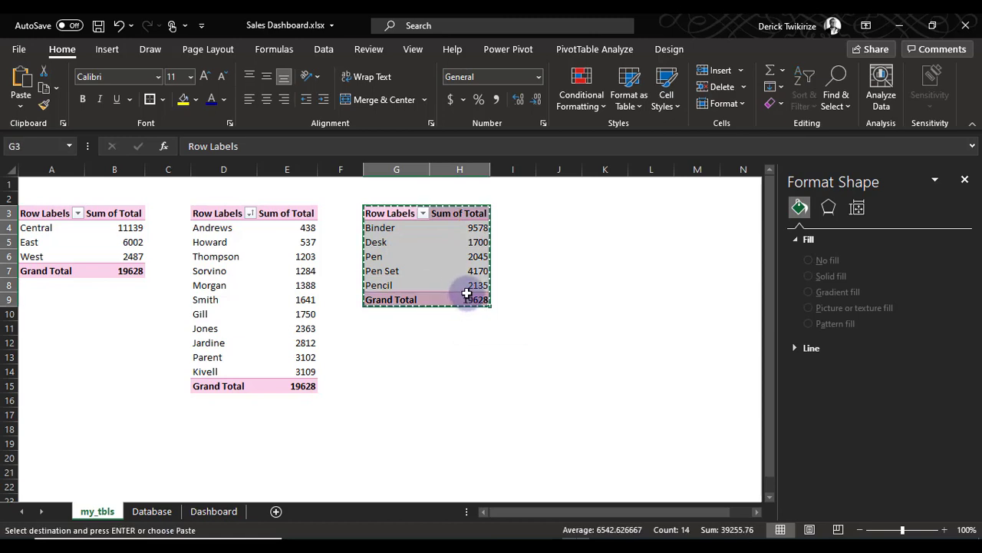
{"action": "left_click", "coordinate": [569, 214]}
{"action": "right_click", "coordinate": [568, 214]}
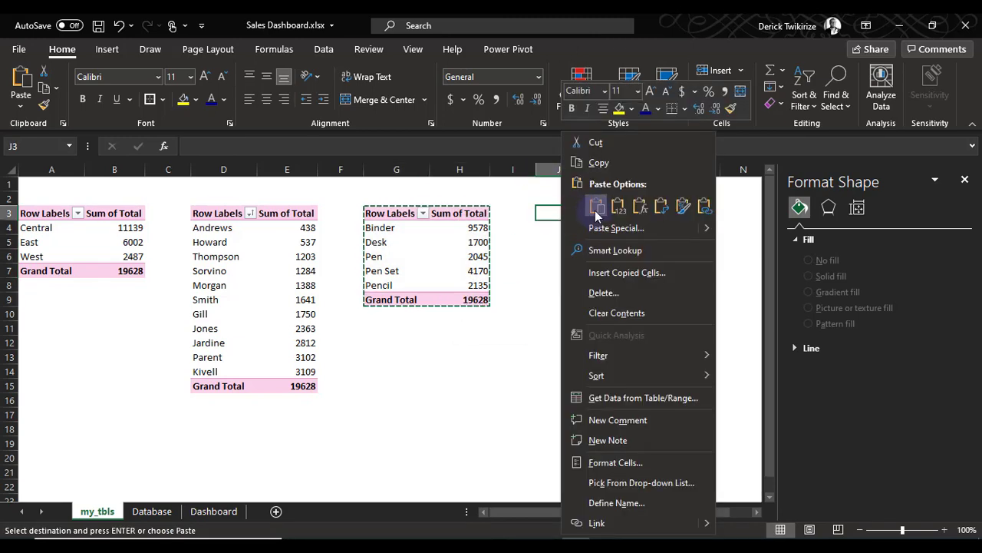
{"action": "left_click", "coordinate": [591, 203]}
Replace the Item field with OrderDate in the copied PivotTable, check its row fields, and close the field list
{"action": "left_click", "coordinate": [574, 259]}
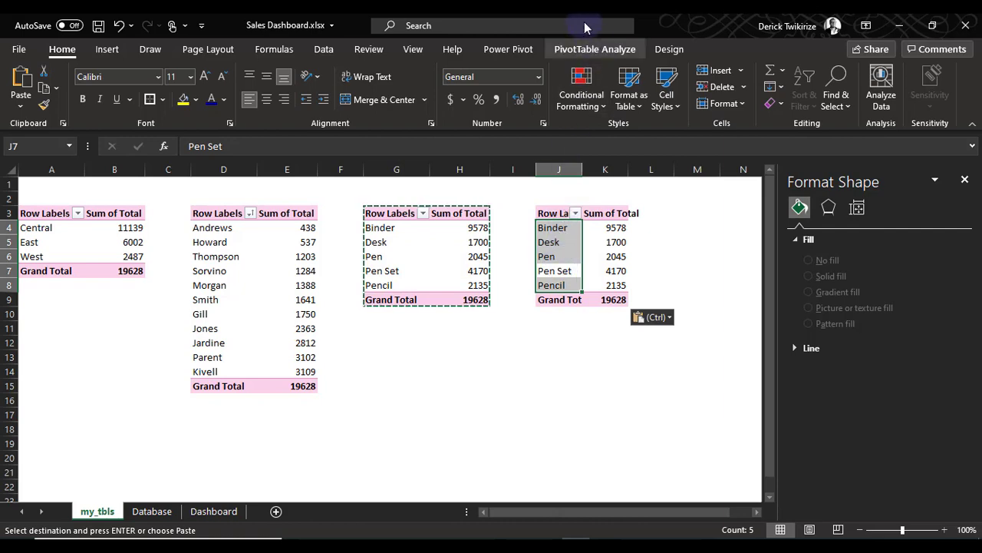
{"action": "left_click", "coordinate": [595, 49]}
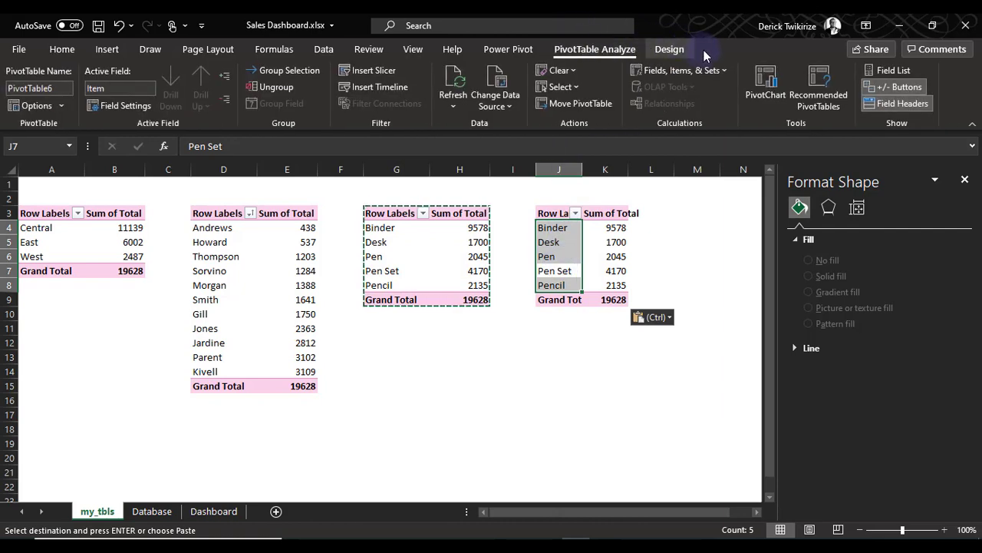
{"action": "left_click", "coordinate": [894, 71]}
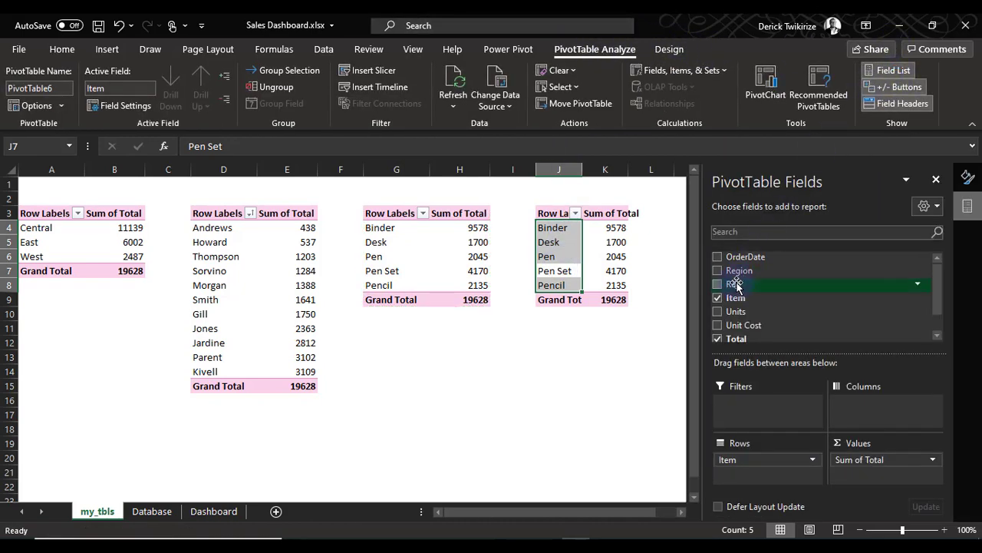
{"action": "left_click", "coordinate": [719, 299]}
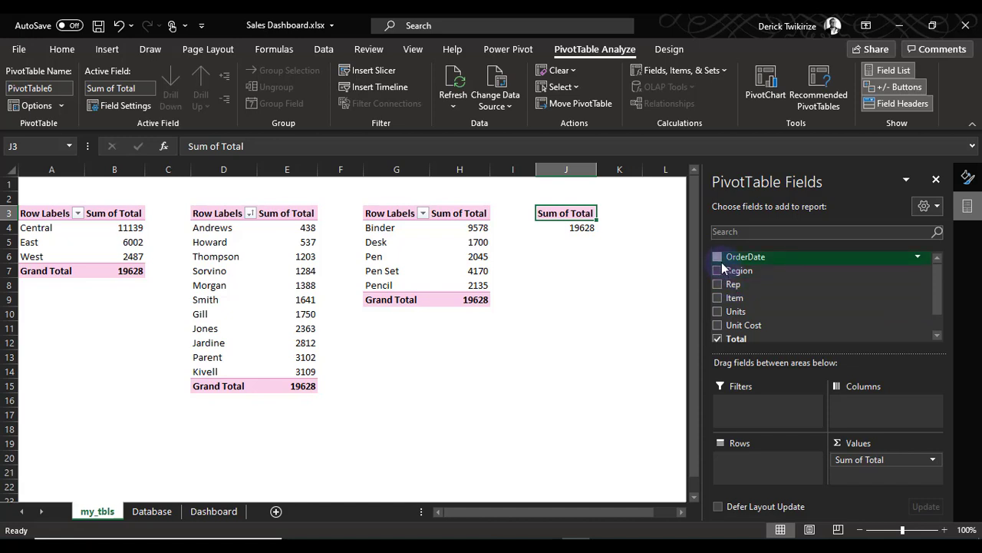
{"action": "left_click", "coordinate": [718, 259]}
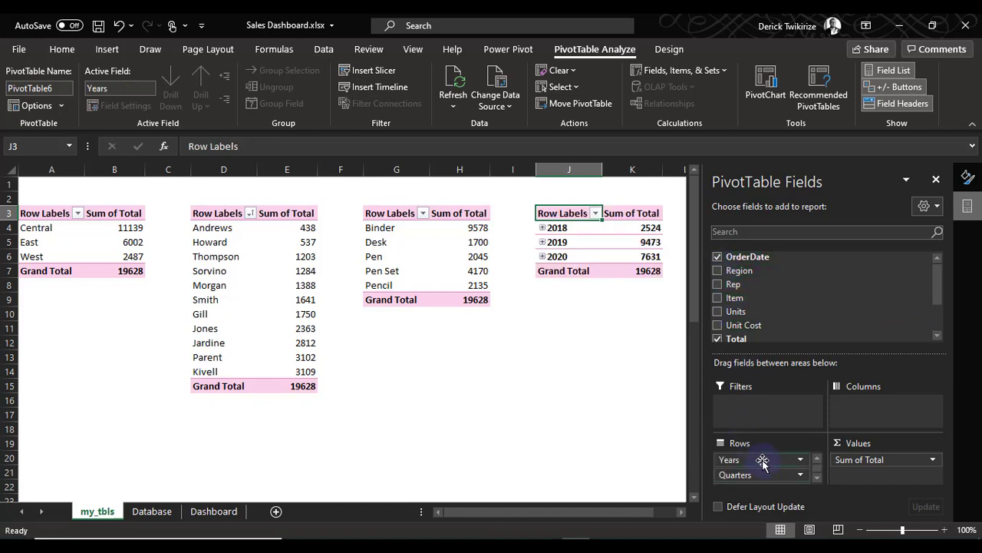
{"action": "scroll", "coordinate": [764, 472], "scroll_direction": "down", "scroll_amount": 1}
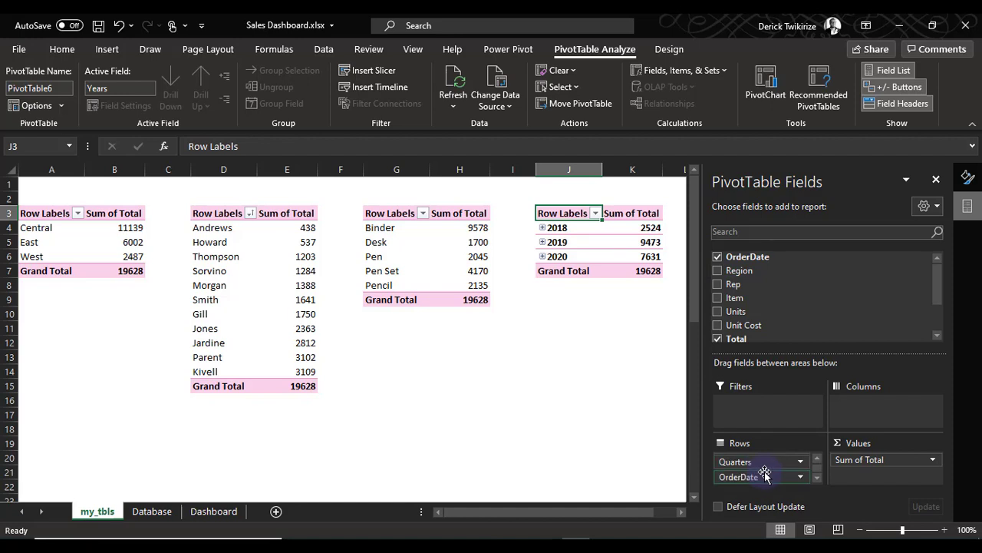
{"action": "scroll", "coordinate": [764, 473], "scroll_direction": "up", "scroll_amount": 1}
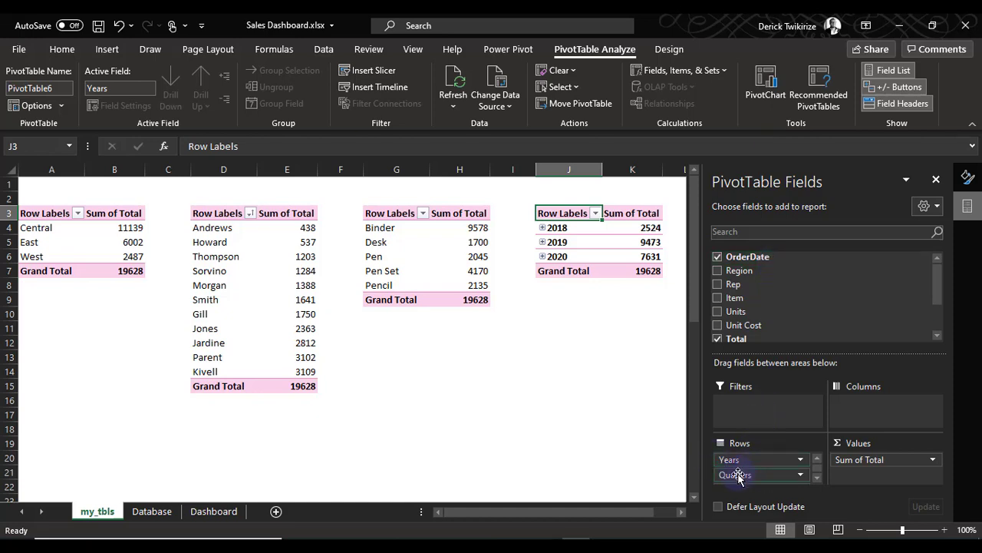
{"action": "scroll", "coordinate": [782, 474], "scroll_direction": "down", "scroll_amount": 1}
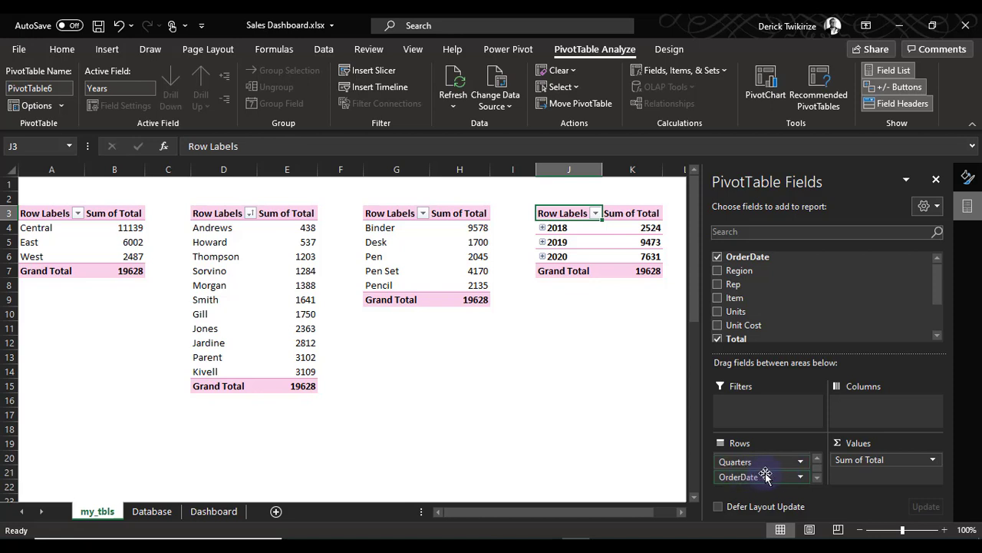
{"action": "scroll", "coordinate": [767, 477], "scroll_direction": "up", "scroll_amount": 1}
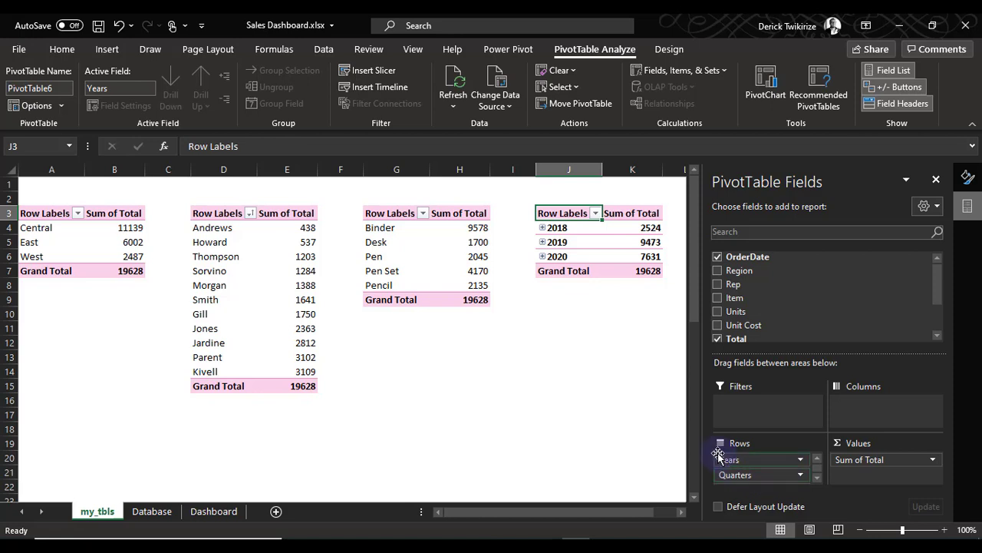
{"action": "left_click", "coordinate": [593, 256]}
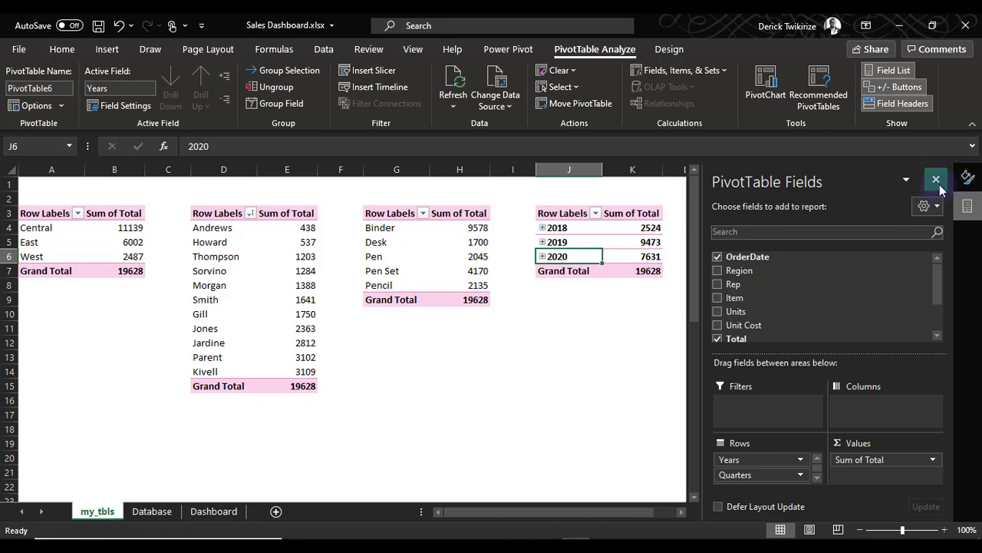
{"action": "left_click", "coordinate": [935, 179]}
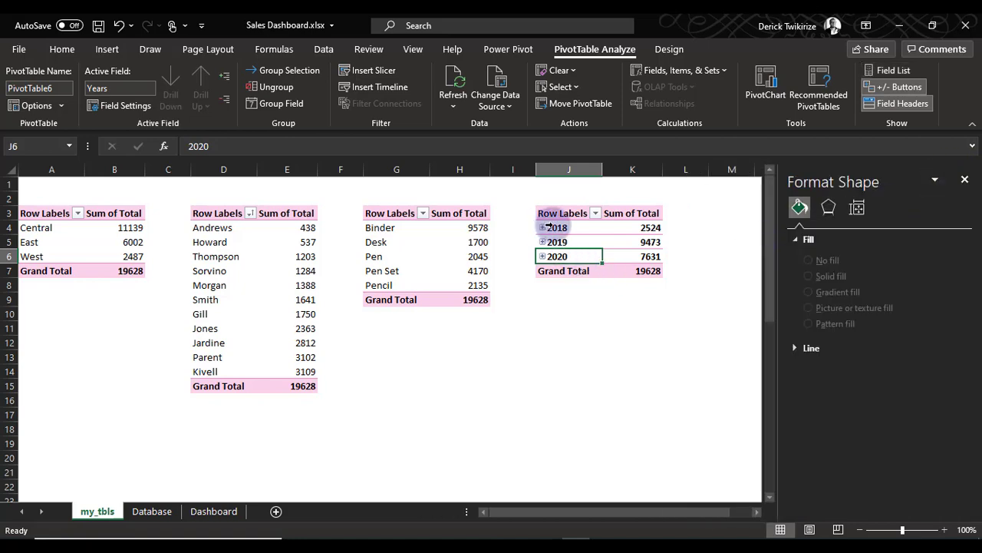
Expand the 2018, 2019 and 2020 rows of the order-date PivotTable to examine their quarters, and collapse them again
{"action": "key", "text": "ctrl+1"}
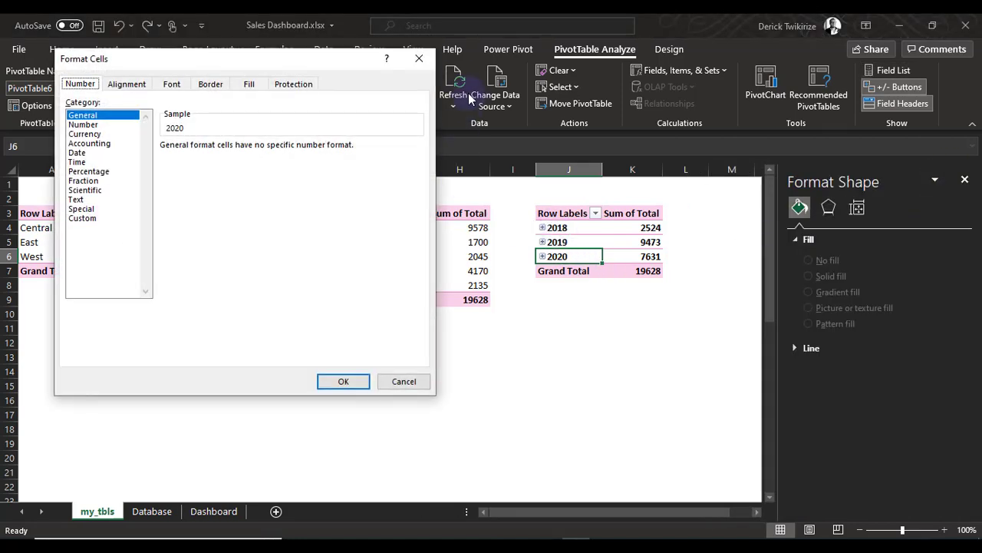
{"action": "left_click", "coordinate": [418, 59]}
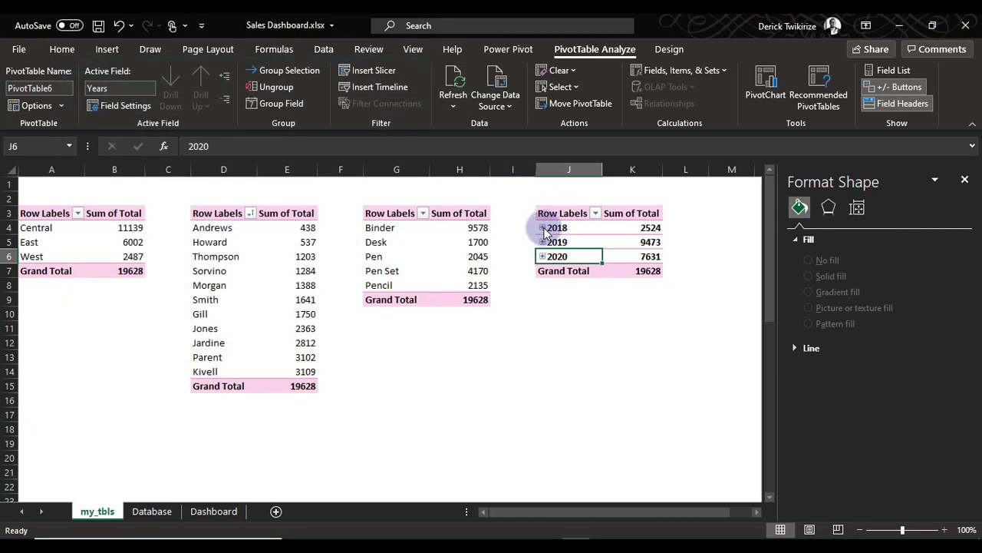
{"action": "left_click", "coordinate": [543, 228]}
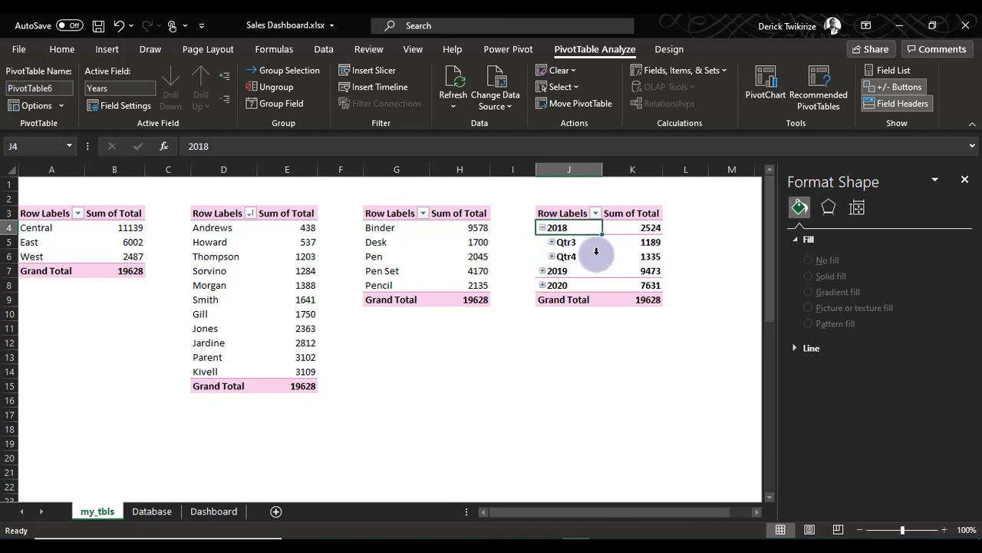
{"action": "left_click", "coordinate": [542, 270]}
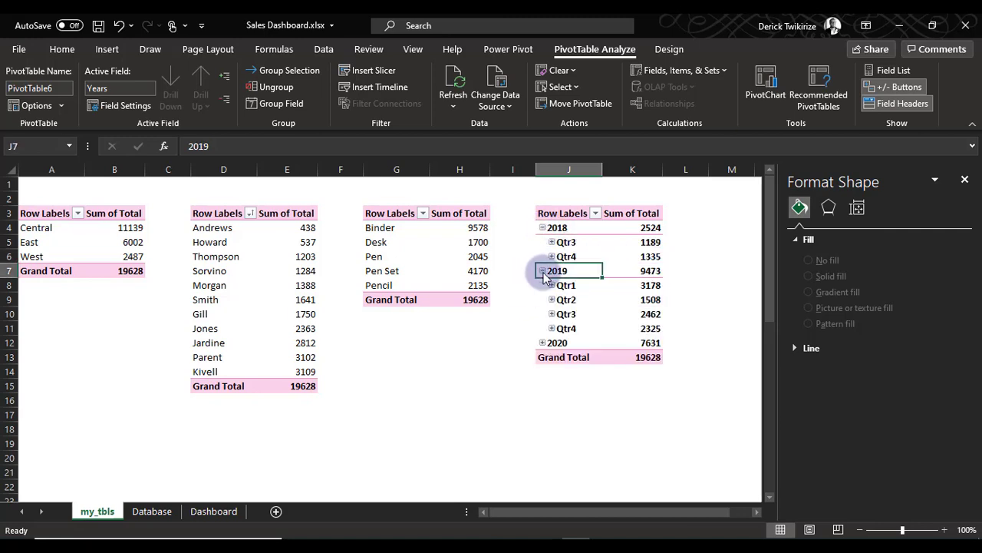
{"action": "left_click", "coordinate": [543, 343]}
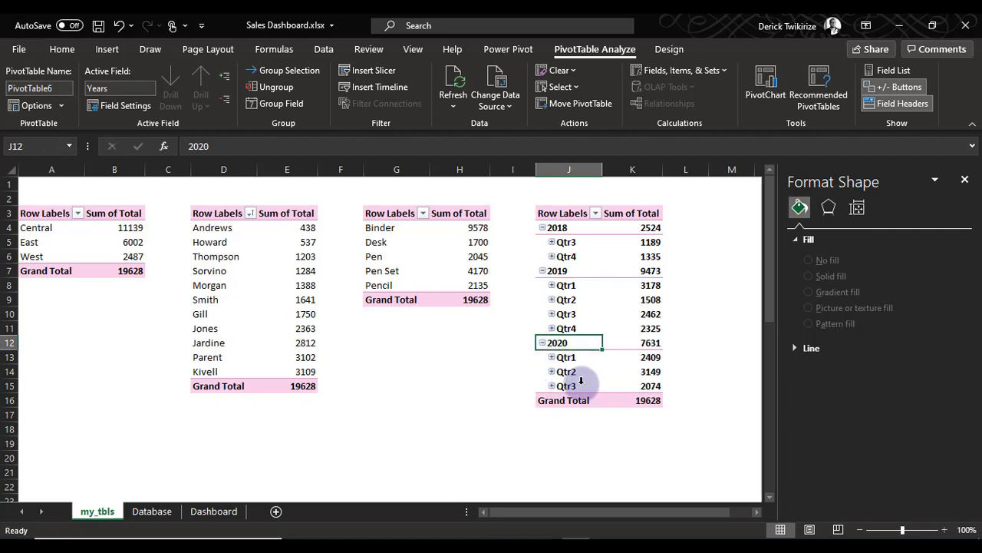
{"action": "left_click", "coordinate": [542, 343]}
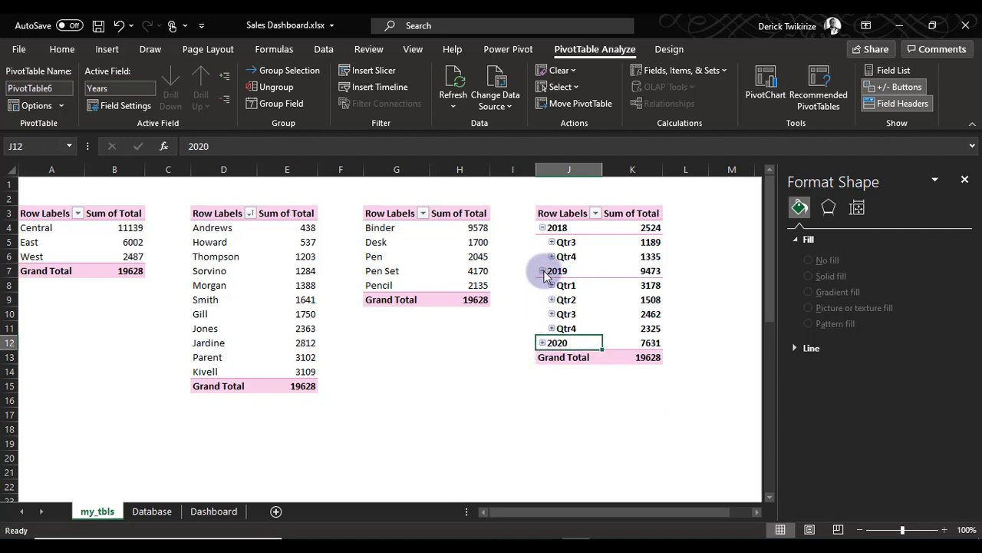
{"action": "left_click", "coordinate": [543, 271]}
{"action": "left_click", "coordinate": [543, 228]}
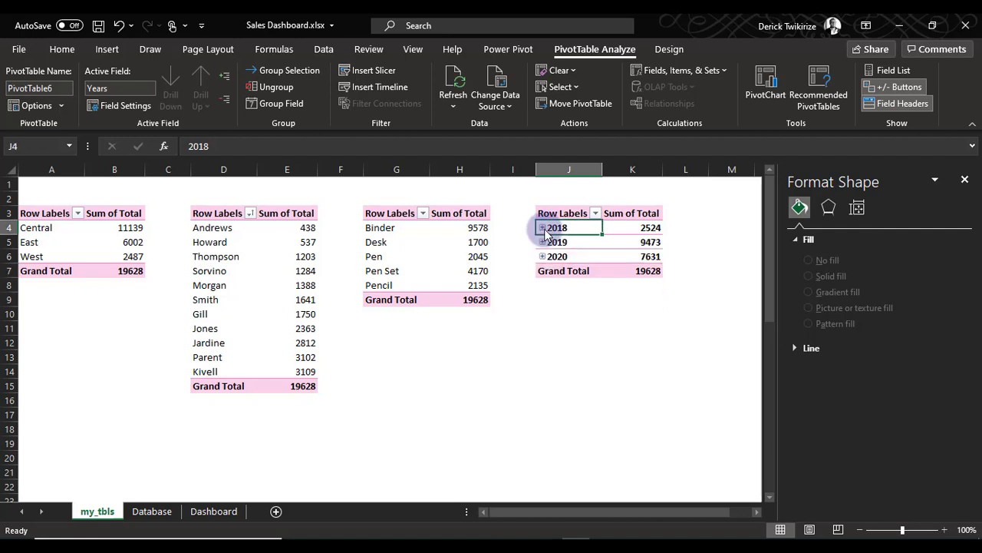
Insert a Line with Markers PivotChart based on the order-date PivotTable, after previewing the Area type
{"action": "left_click", "coordinate": [588, 245]}
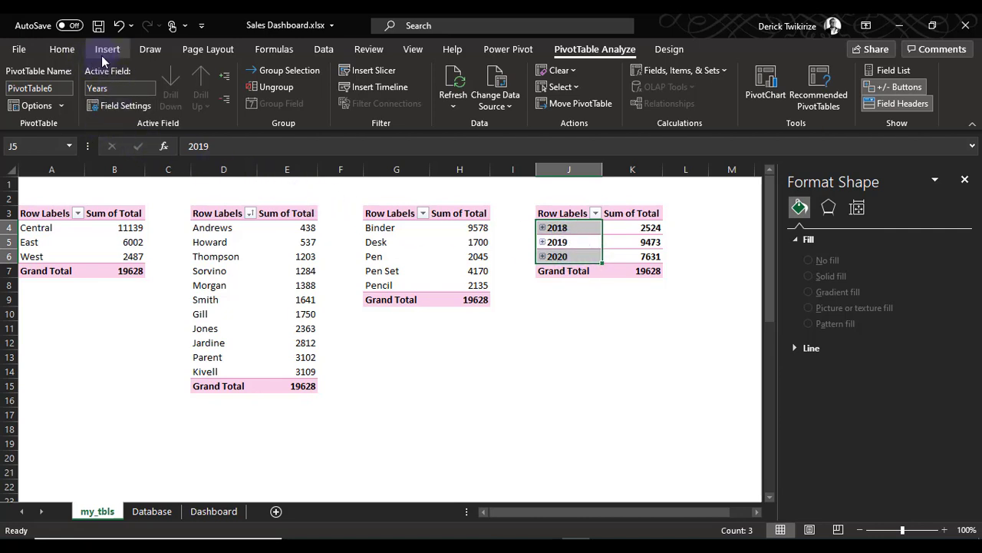
{"action": "left_click", "coordinate": [578, 215]}
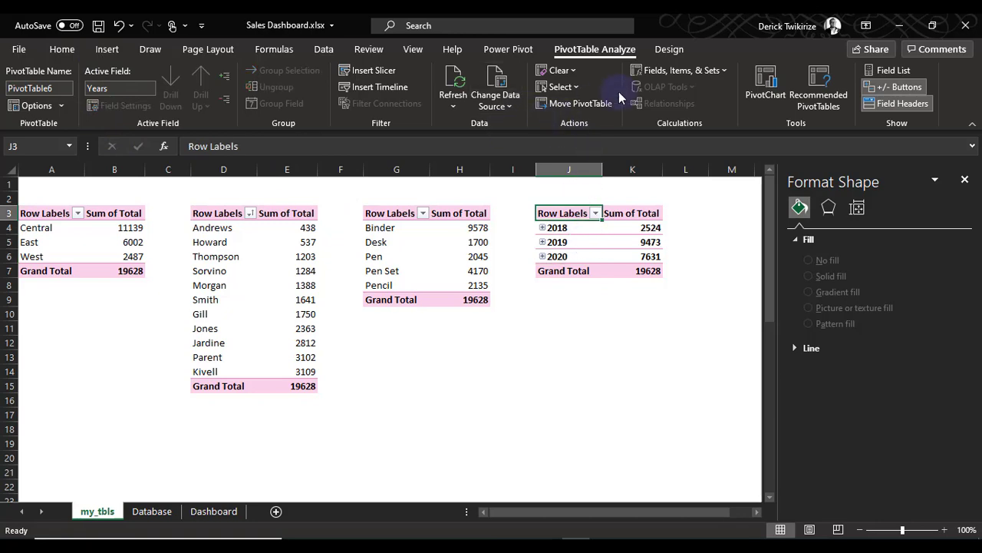
{"action": "left_click", "coordinate": [772, 96]}
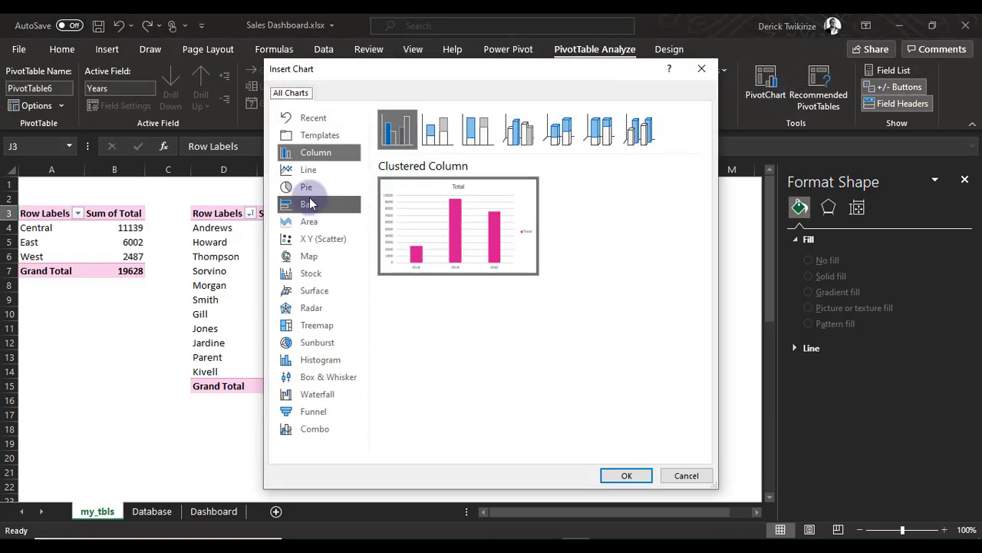
{"action": "left_click", "coordinate": [307, 170]}
{"action": "mouse_move", "coordinate": [461, 181]}
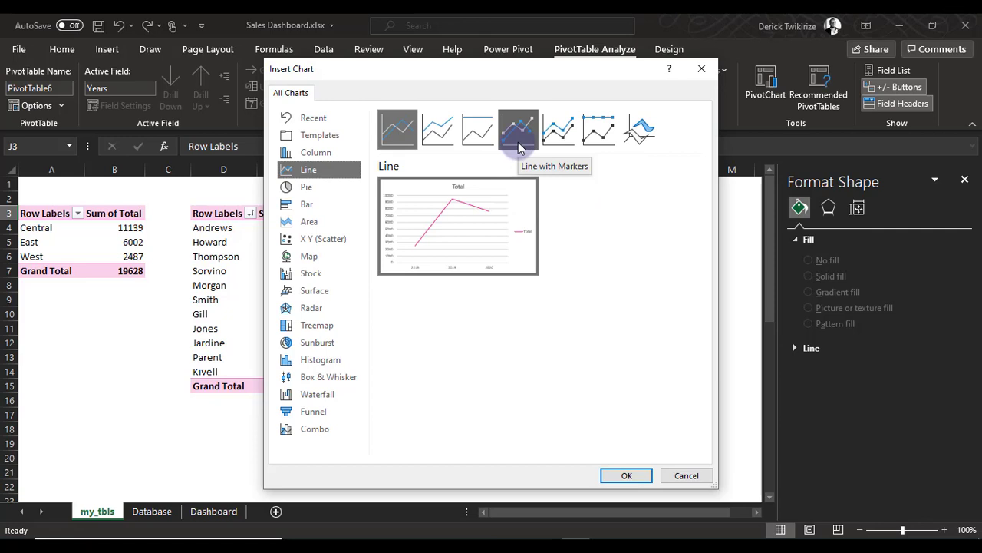
{"action": "left_click", "coordinate": [519, 146]}
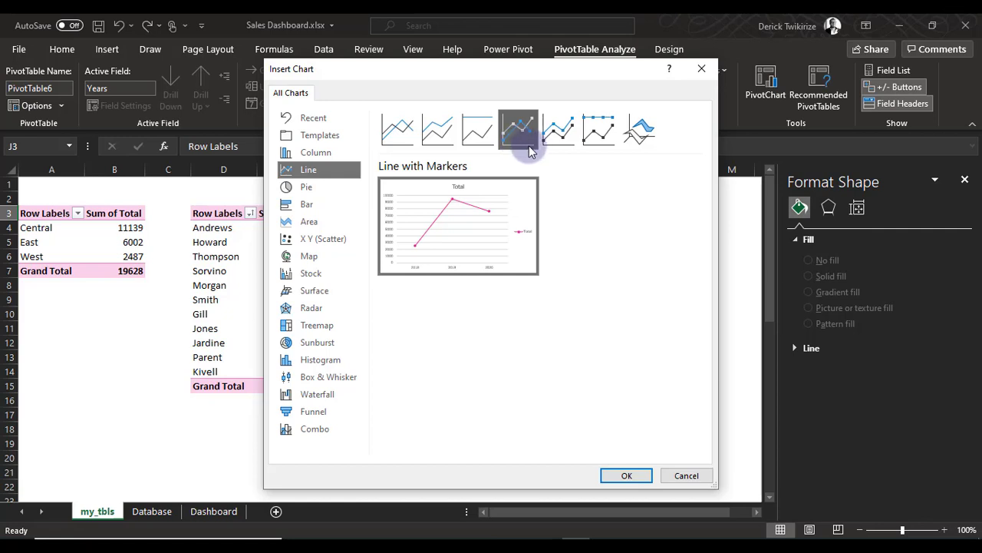
{"action": "left_click", "coordinate": [310, 221]}
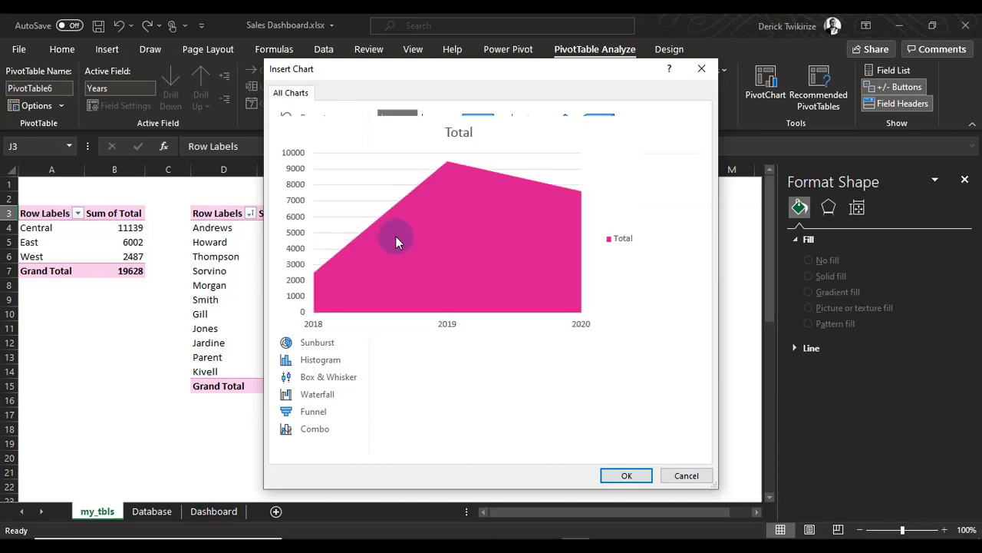
{"action": "left_click", "coordinate": [310, 171]}
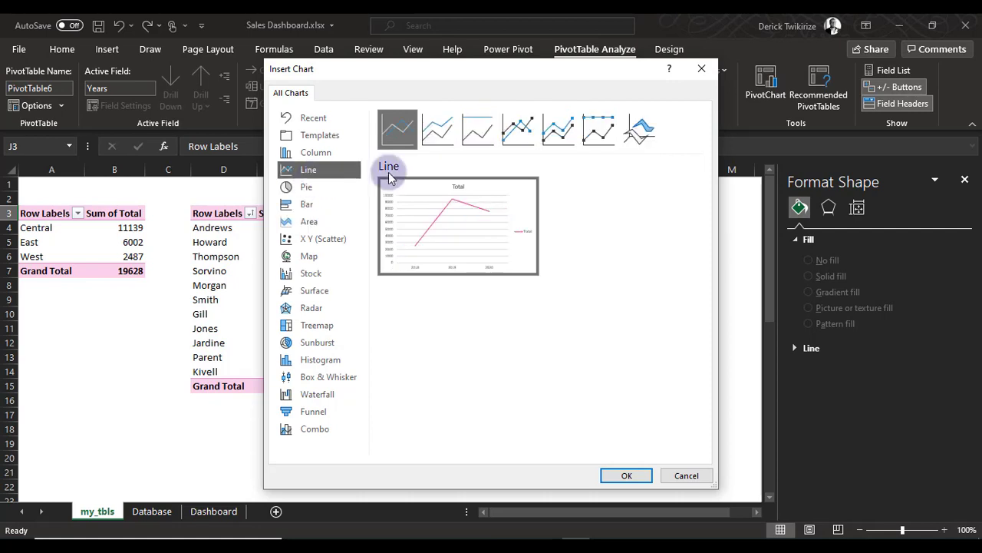
{"action": "left_click", "coordinate": [519, 132]}
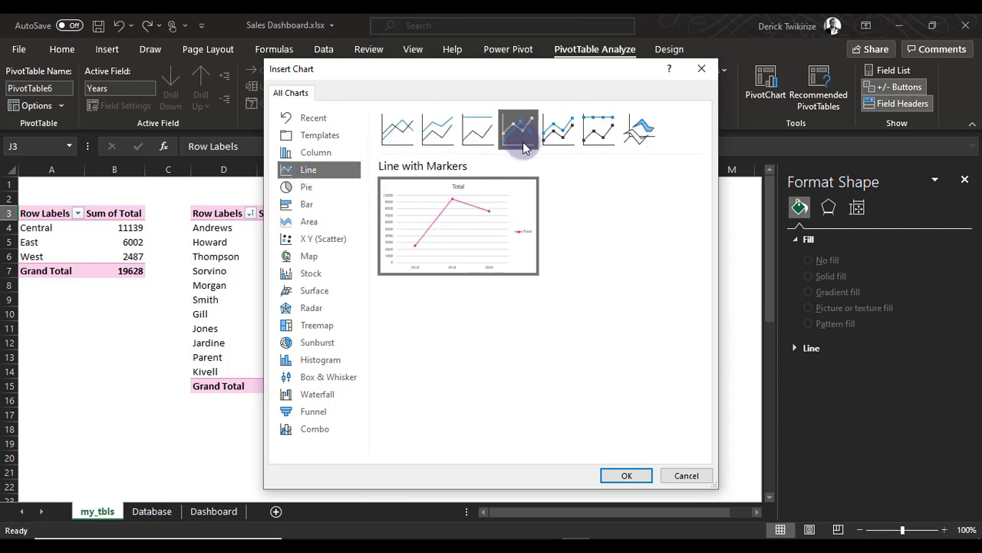
{"action": "left_click", "coordinate": [623, 476]}
Delete the legend from the new line chart and move the chart clear of the order-date PivotTable
{"action": "left_click_drag", "start_coordinate": [474, 237], "coordinate": [443, 213]}
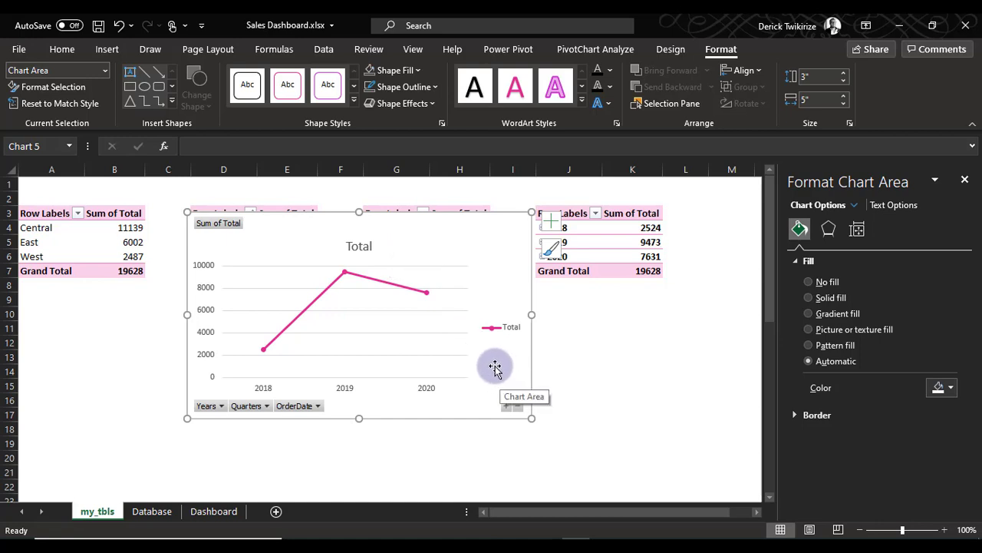
{"action": "left_click", "coordinate": [503, 326]}
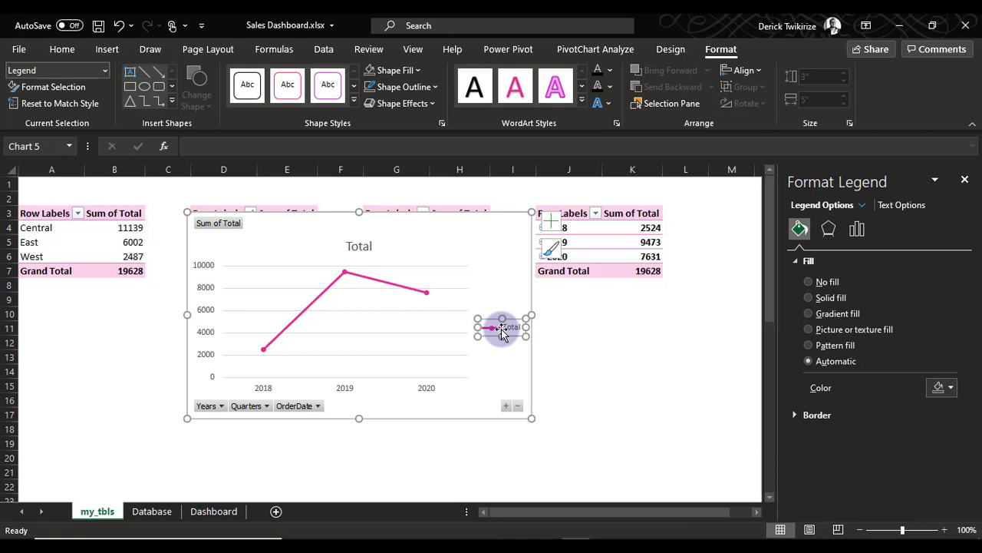
{"action": "key", "text": "Delete"}
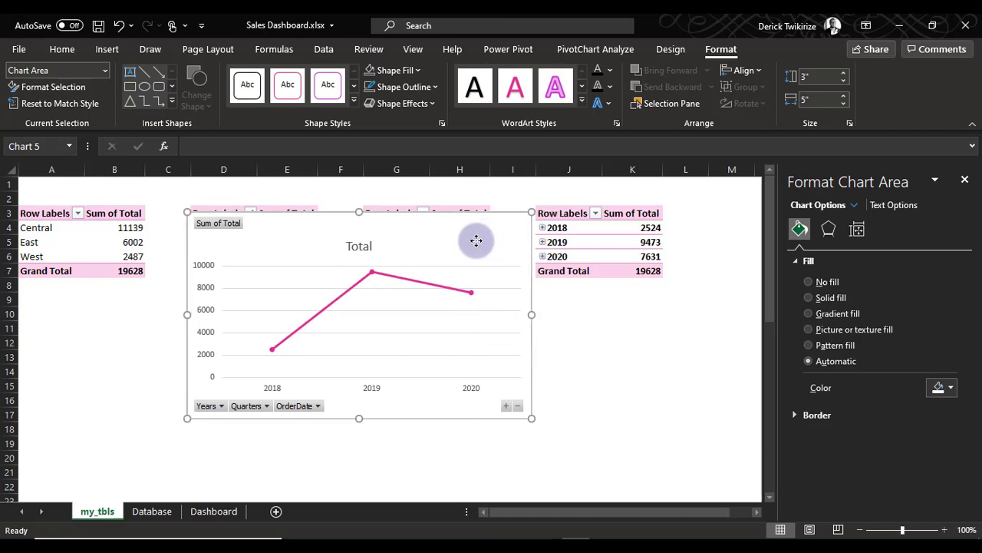
{"action": "left_click_drag", "start_coordinate": [474, 237], "coordinate": [414, 265]}
Ungroup the years in the order-date PivotTable so that its rows list individual order dates
{"action": "left_click", "coordinate": [553, 242]}
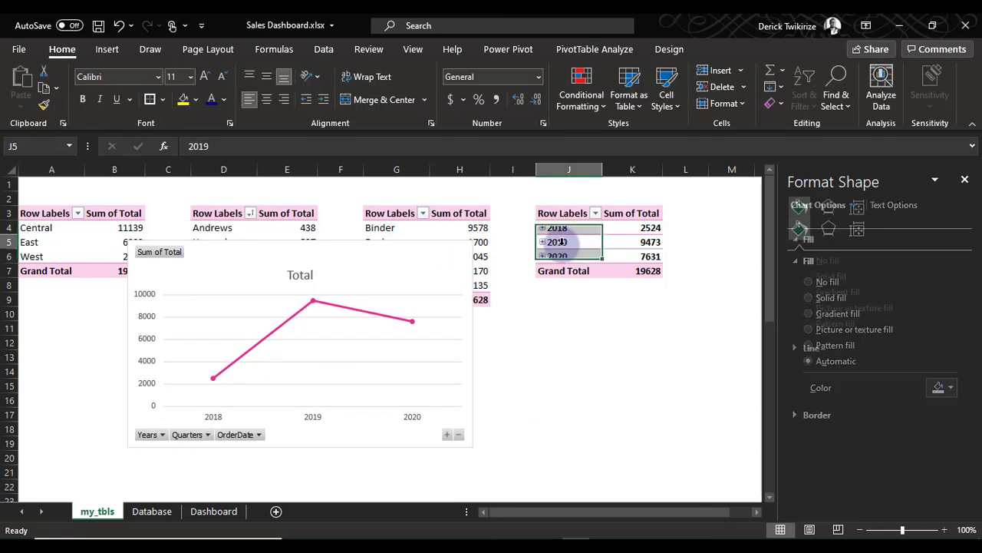
{"action": "right_click", "coordinate": [561, 244]}
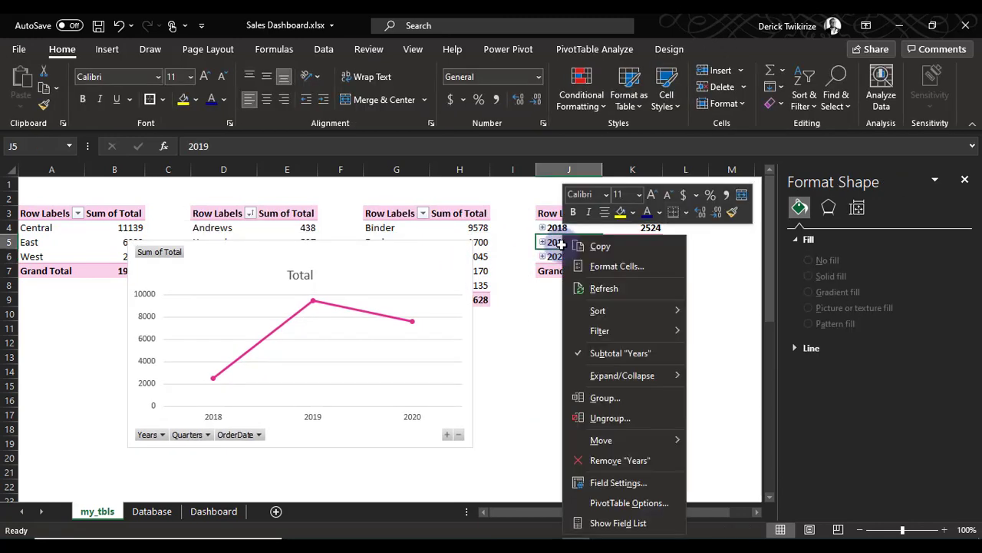
{"action": "left_click", "coordinate": [601, 421]}
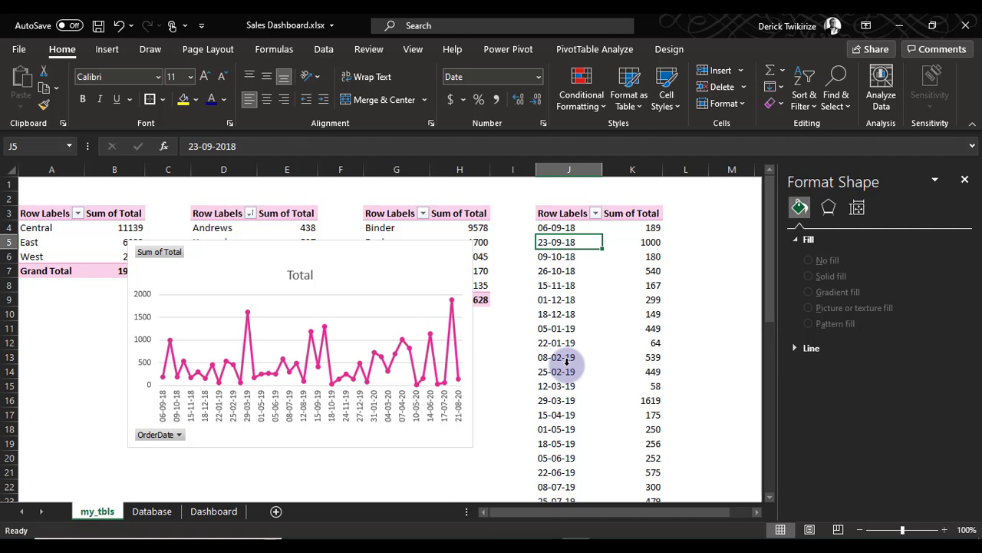
Widen the line chart to span roughly columns C to L and move it down to uncover the order dates
{"action": "left_click", "coordinate": [426, 258]}
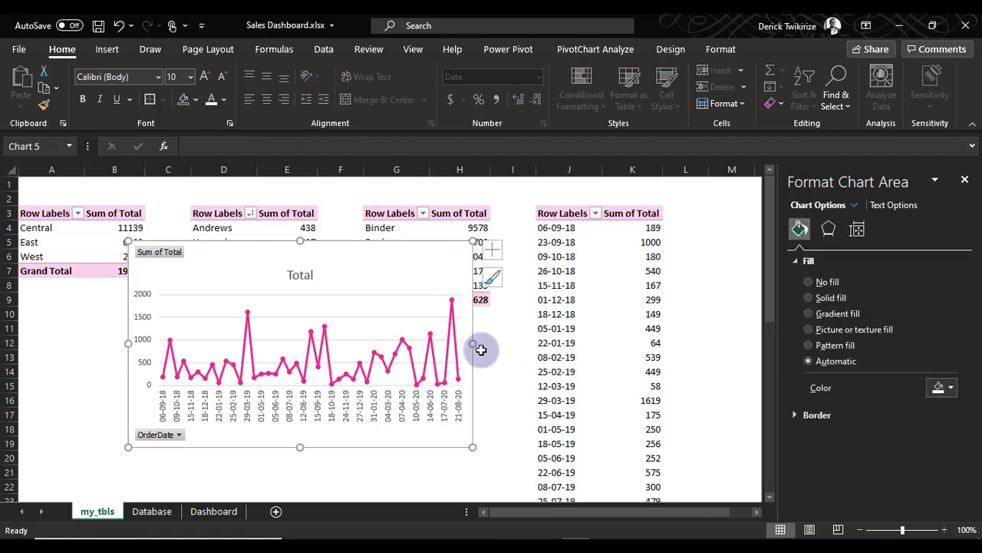
{"action": "left_click_drag", "start_coordinate": [471, 343], "coordinate": [722, 343]}
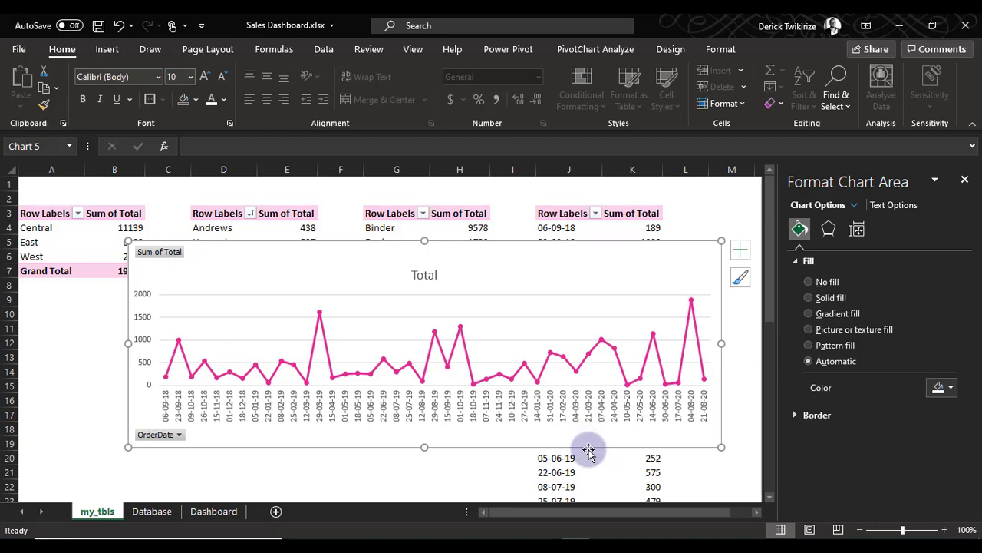
{"action": "left_click_drag", "start_coordinate": [581, 265], "coordinate": [620, 400]}
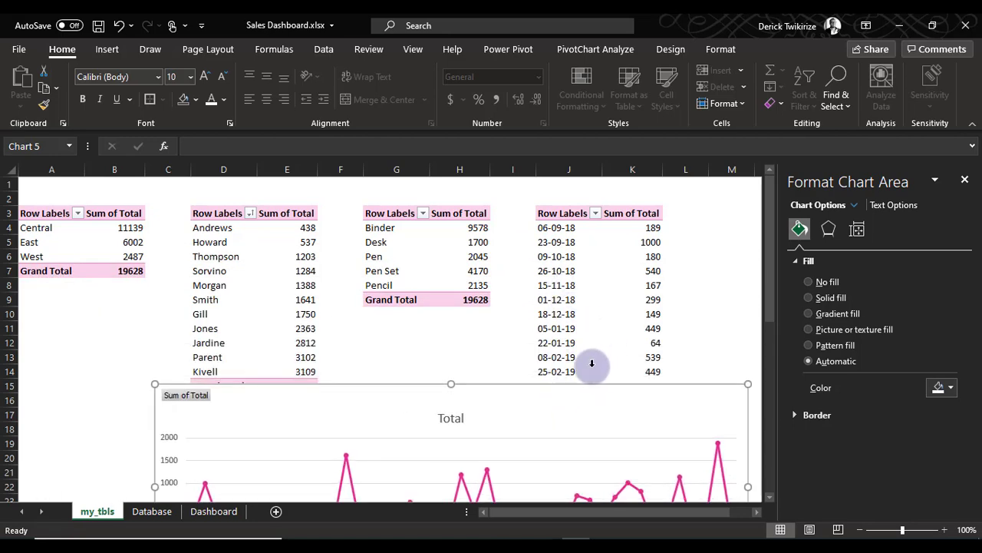
Group the order dates by Months only, and move the line chart back up over the PivotTables
{"action": "left_click", "coordinate": [563, 296]}
{"action": "right_click", "coordinate": [564, 293]}
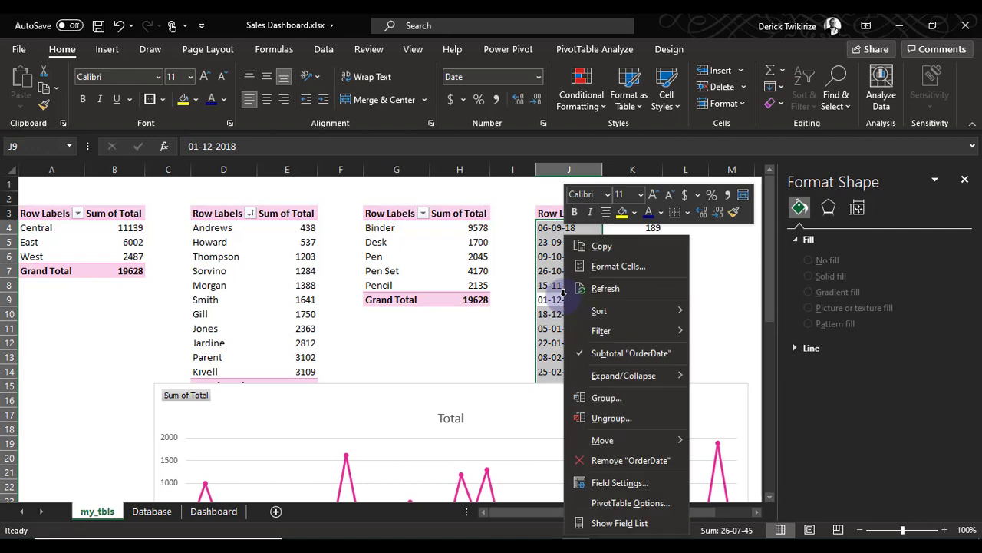
{"action": "left_click", "coordinate": [634, 398]}
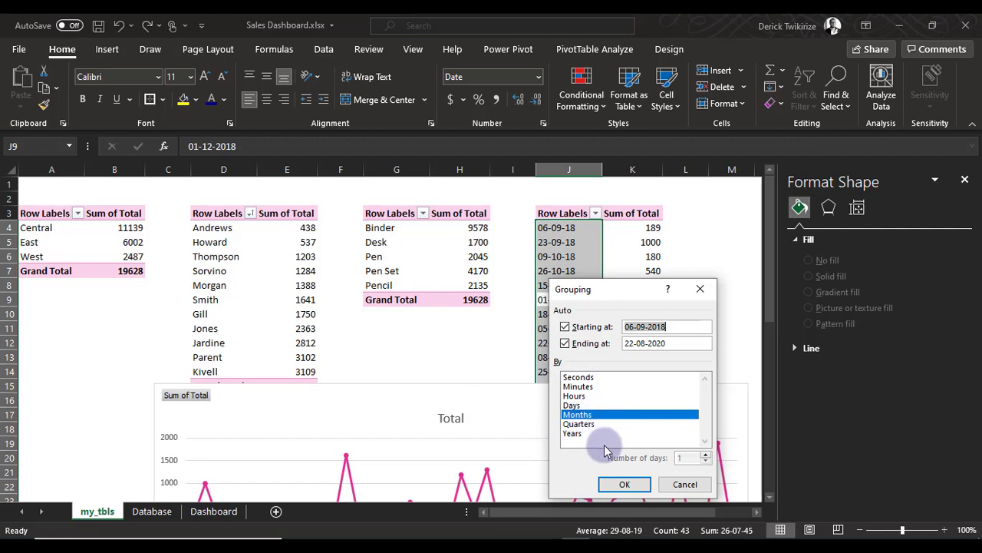
{"action": "left_click", "coordinate": [575, 404]}
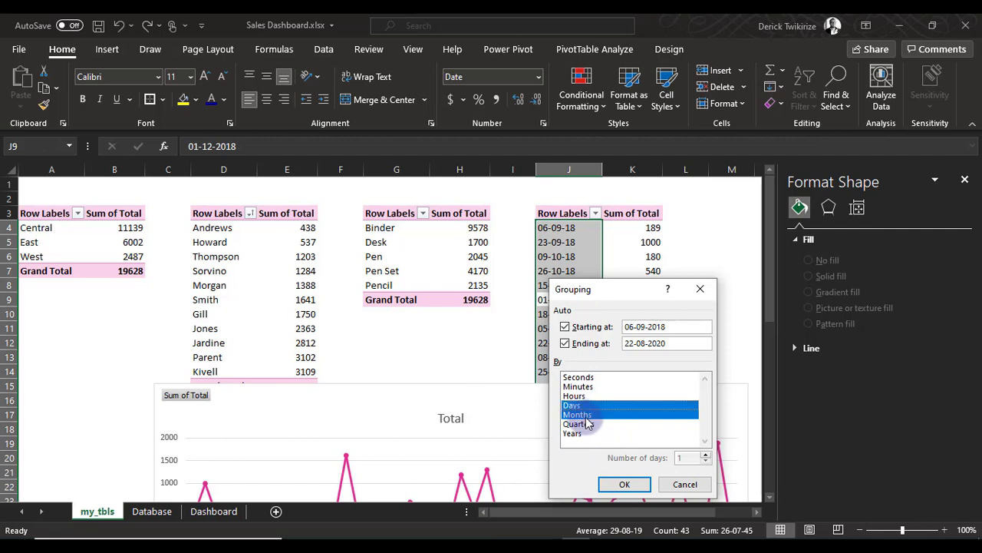
{"action": "left_click", "coordinate": [585, 415]}
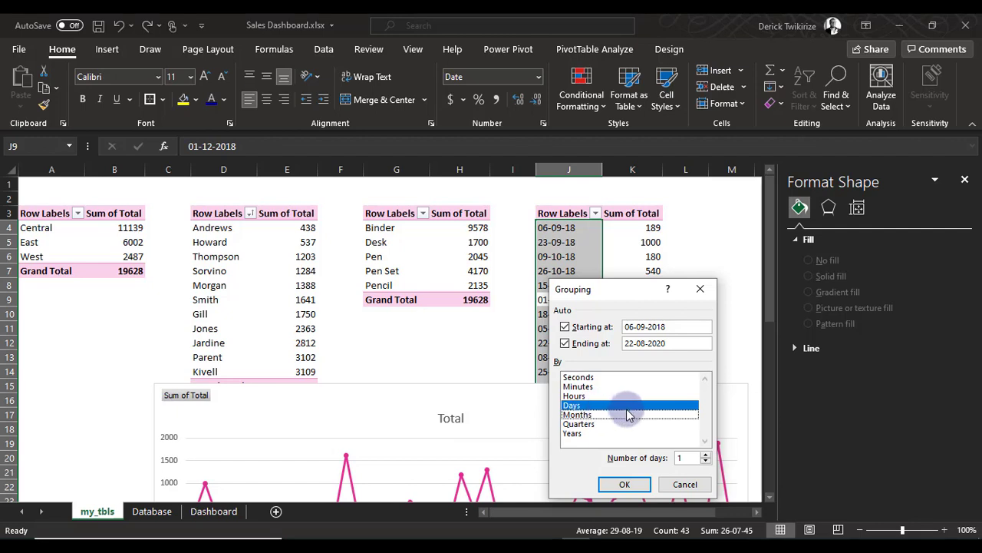
{"action": "left_click", "coordinate": [585, 419]}
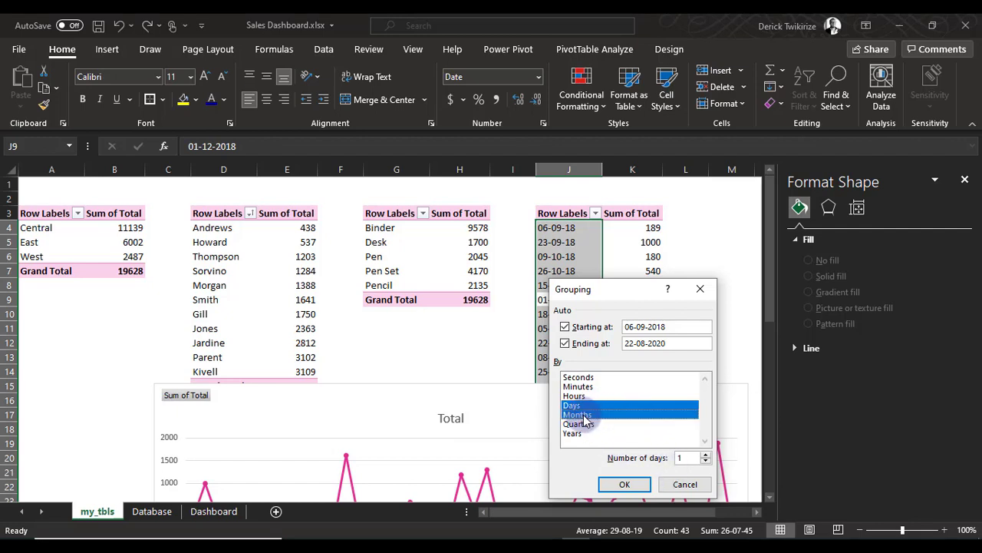
{"action": "left_click", "coordinate": [578, 405]}
{"action": "left_click", "coordinate": [623, 485]}
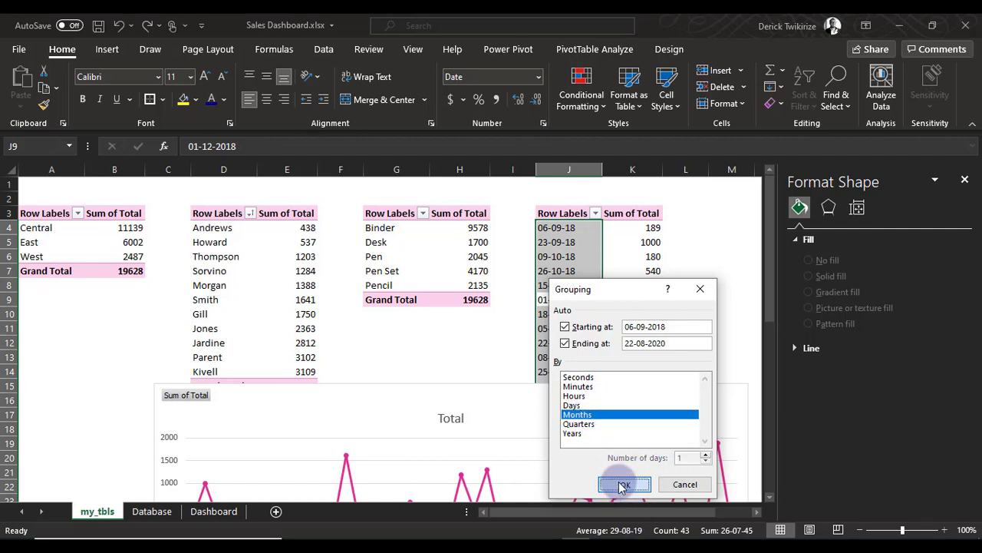
{"action": "left_click_drag", "start_coordinate": [486, 397], "coordinate": [454, 215]}
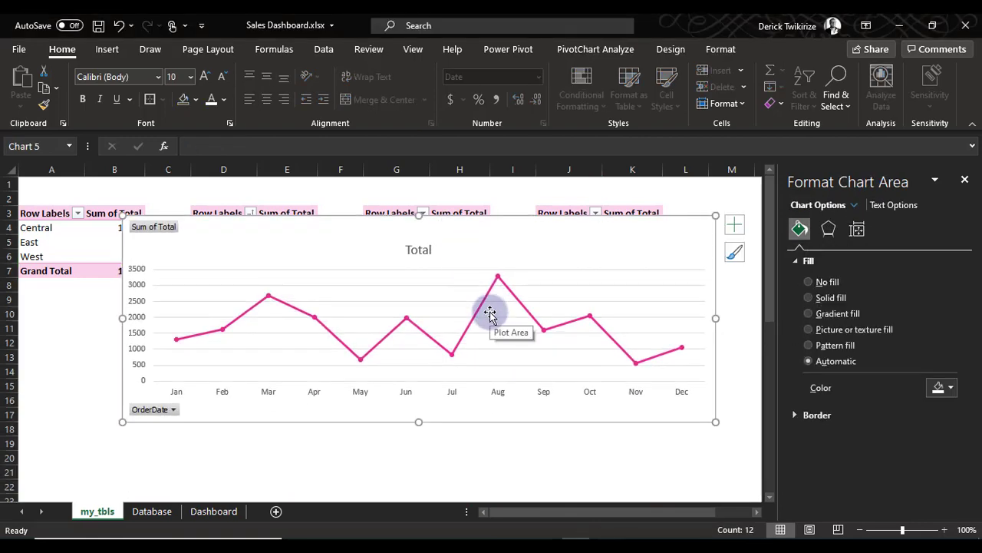
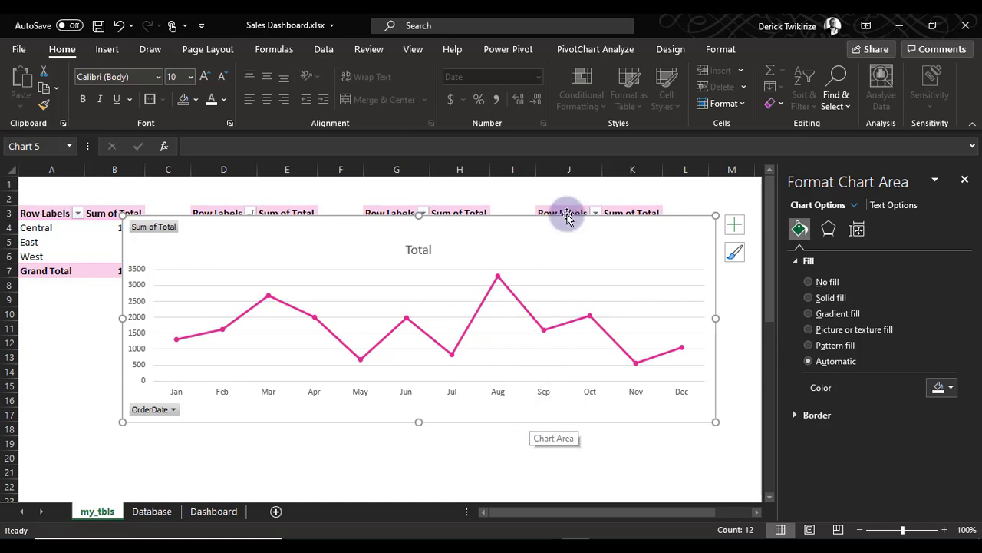
Group the order dates by Months and Years in the order-date PivotTable, and move the line chart back up over the PivotTables
{"action": "left_click_drag", "start_coordinate": [568, 214], "coordinate": [546, 384]}
{"action": "left_click", "coordinate": [551, 285]}
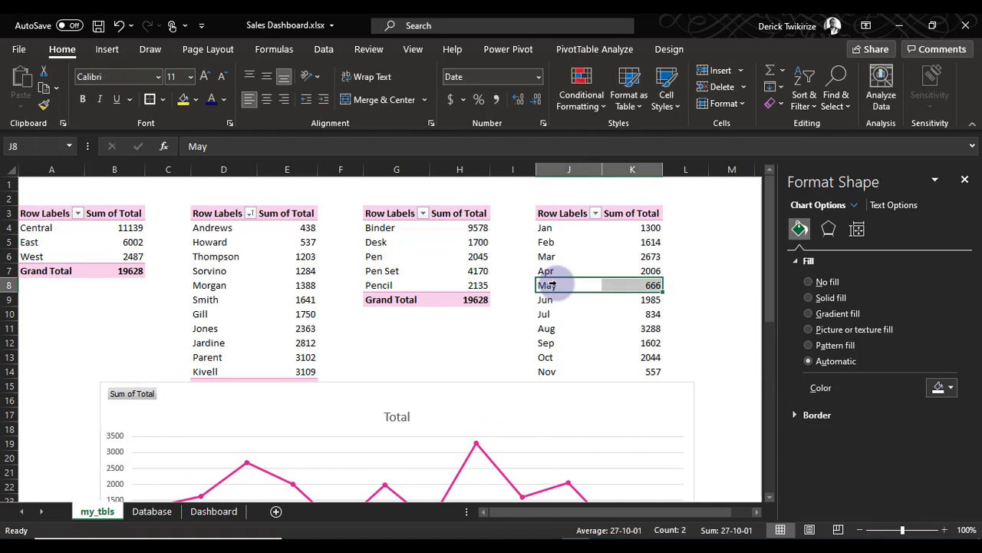
{"action": "right_click", "coordinate": [554, 284]}
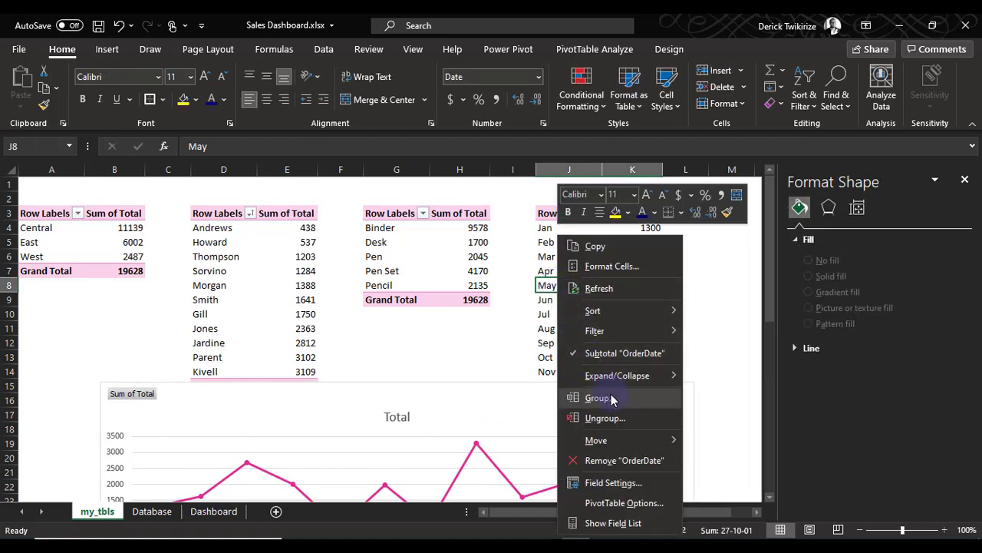
{"action": "left_click", "coordinate": [610, 397]}
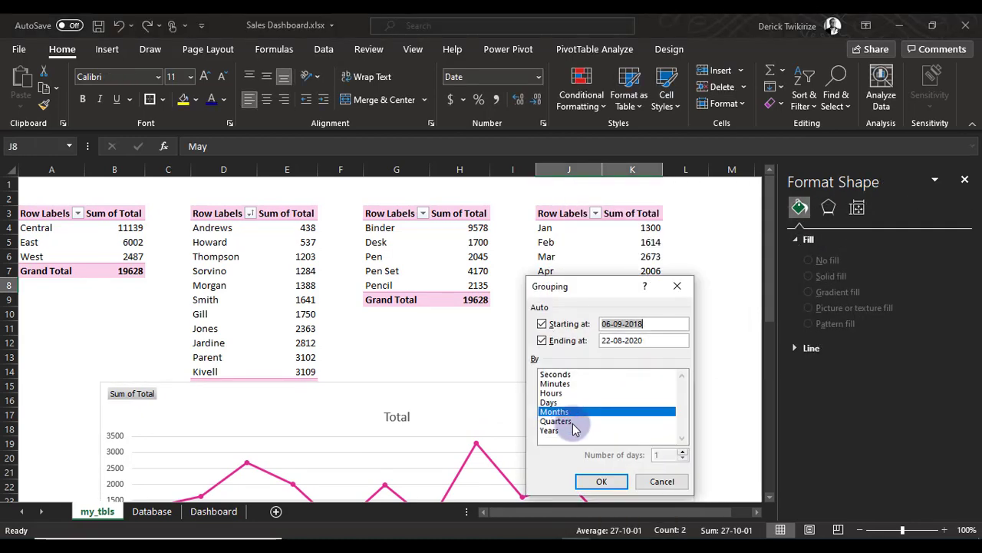
{"action": "left_click", "coordinate": [564, 422]}
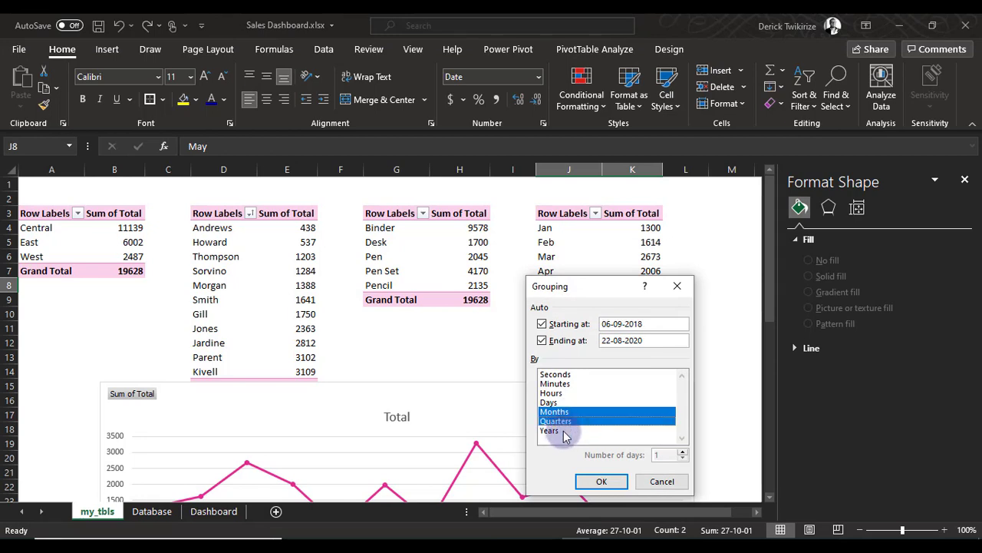
{"action": "left_click", "coordinate": [556, 420]}
{"action": "left_click", "coordinate": [560, 430]}
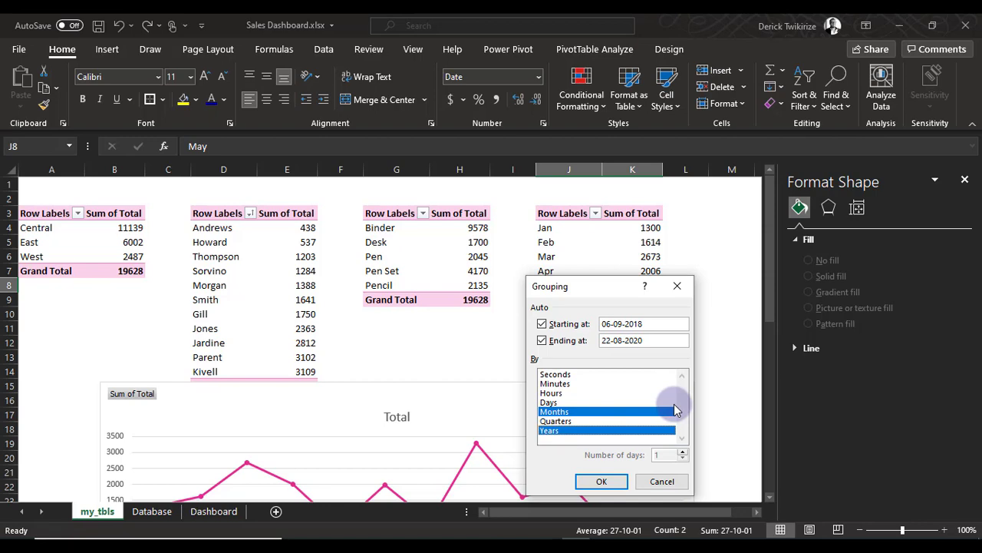
{"action": "left_click", "coordinate": [599, 480]}
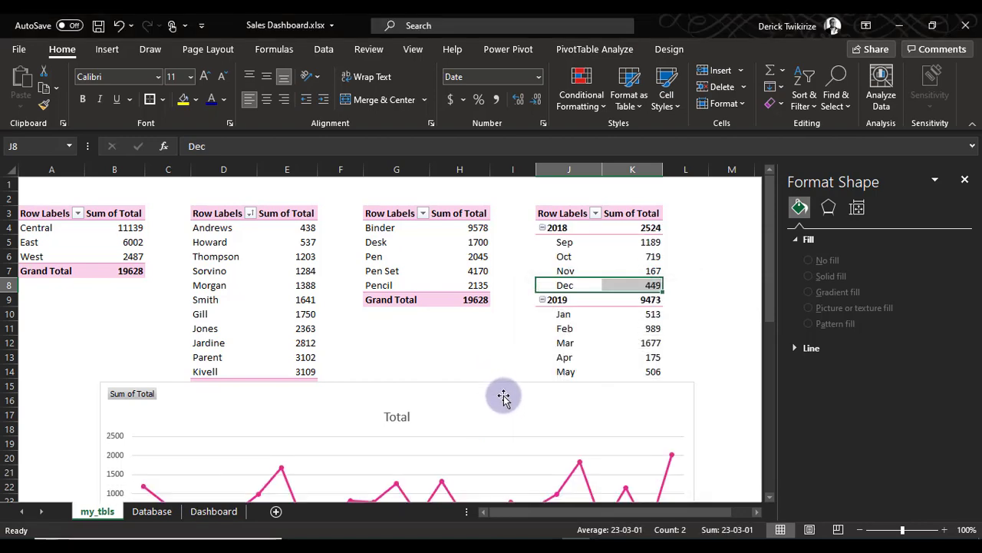
{"action": "left_click_drag", "start_coordinate": [503, 396], "coordinate": [492, 224]}
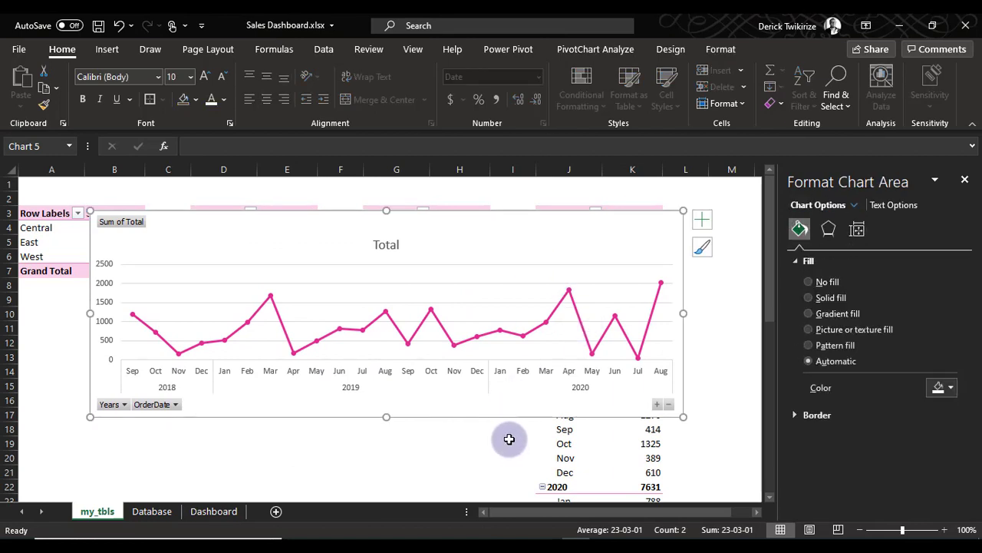
Copy the line chart onto the Dashboard sheet and place it in the empty area above the rep and item charts
{"action": "right_click", "coordinate": [533, 224]}
{"action": "left_click", "coordinate": [569, 118]}
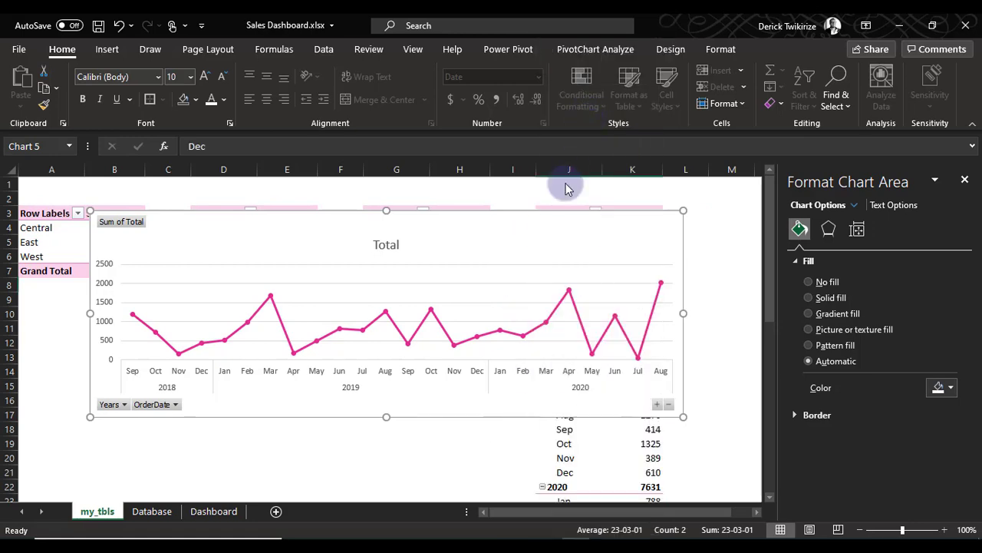
{"action": "left_click", "coordinate": [208, 512]}
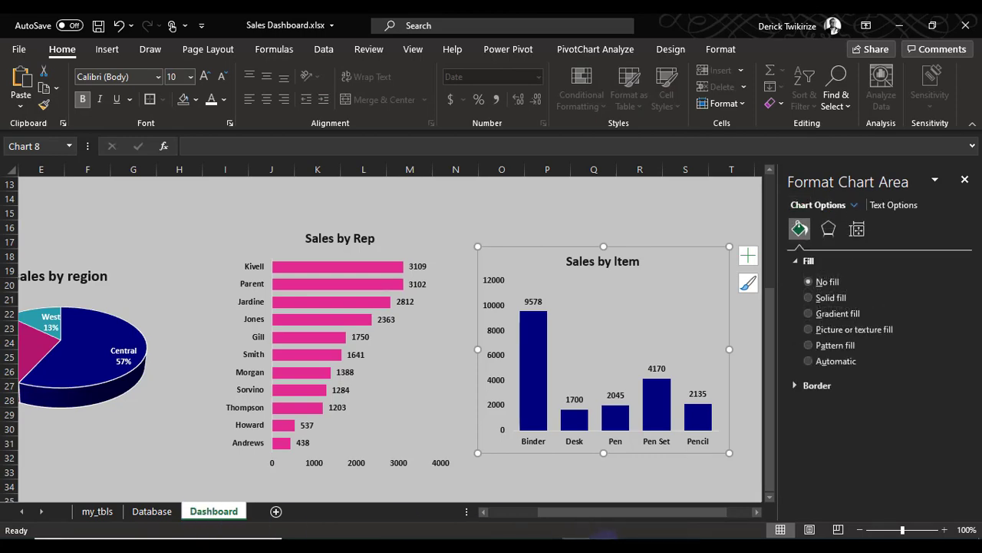
{"action": "scroll", "coordinate": [533, 486], "scroll_direction": "up", "scroll_amount": 4}
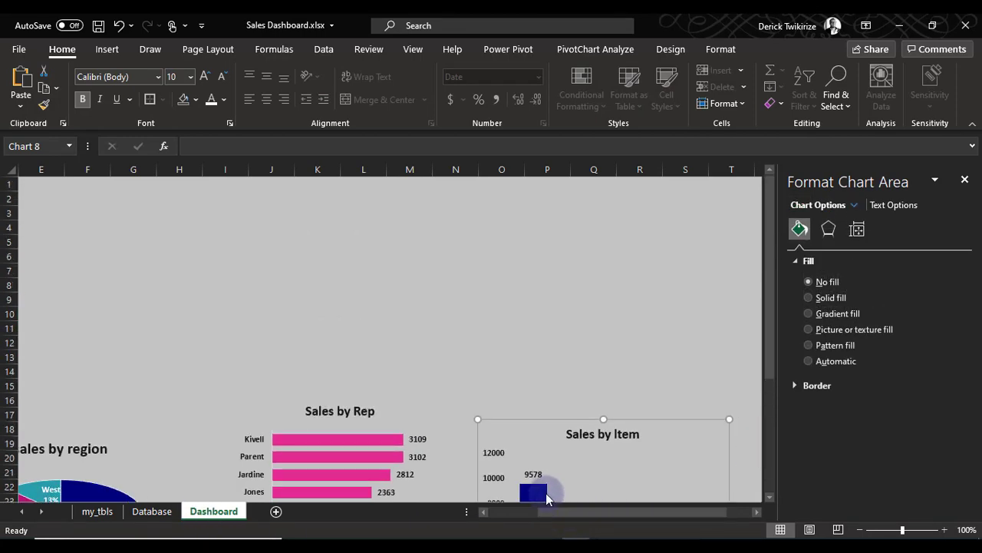
{"action": "left_click", "coordinate": [298, 252]}
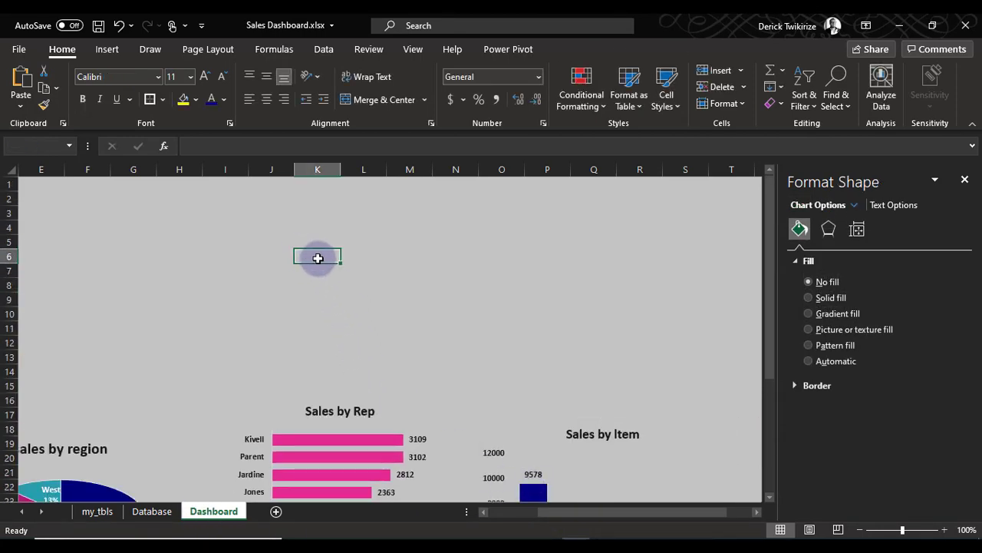
{"action": "right_click", "coordinate": [317, 256]}
{"action": "left_click", "coordinate": [335, 208]}
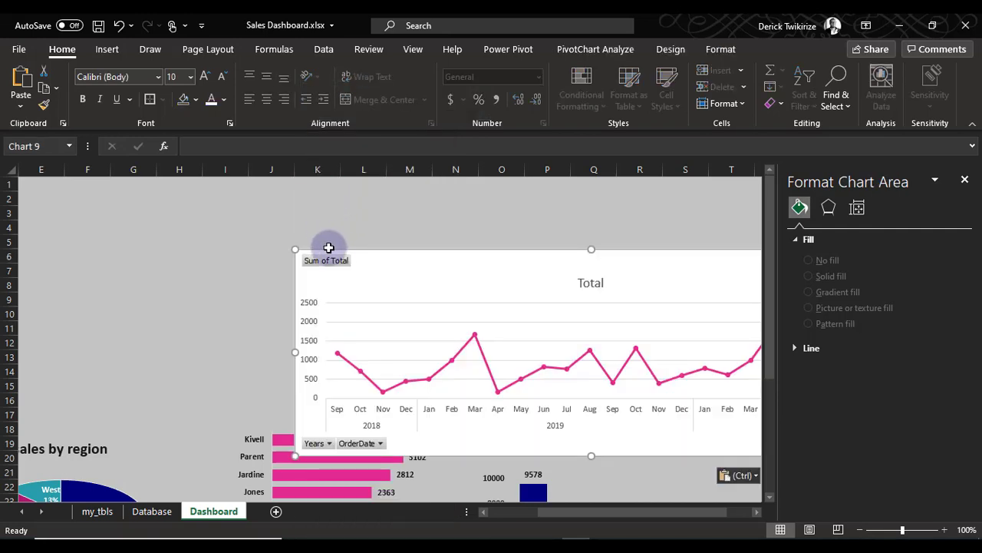
{"action": "left_click_drag", "start_coordinate": [401, 263], "coordinate": [284, 214]}
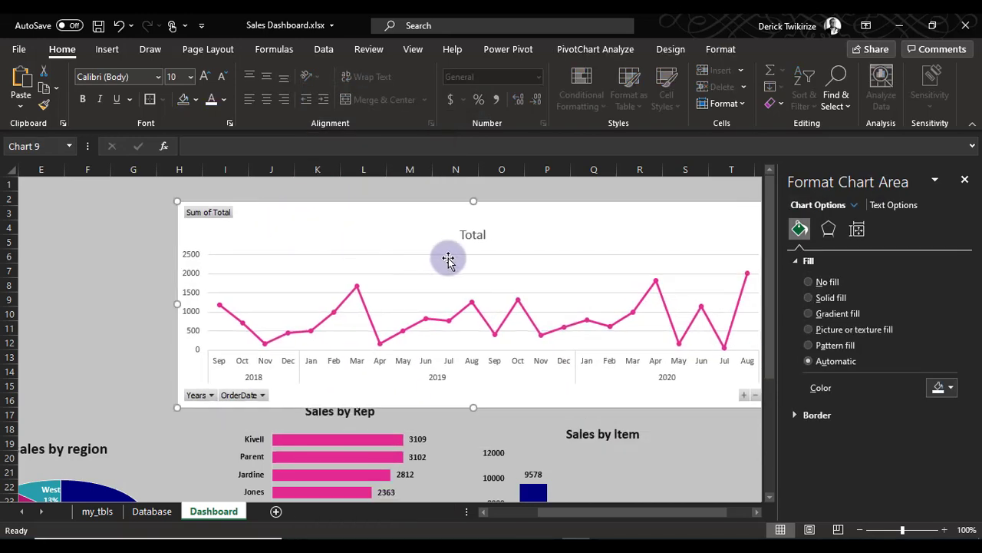
{"action": "right_click", "coordinate": [471, 232]}
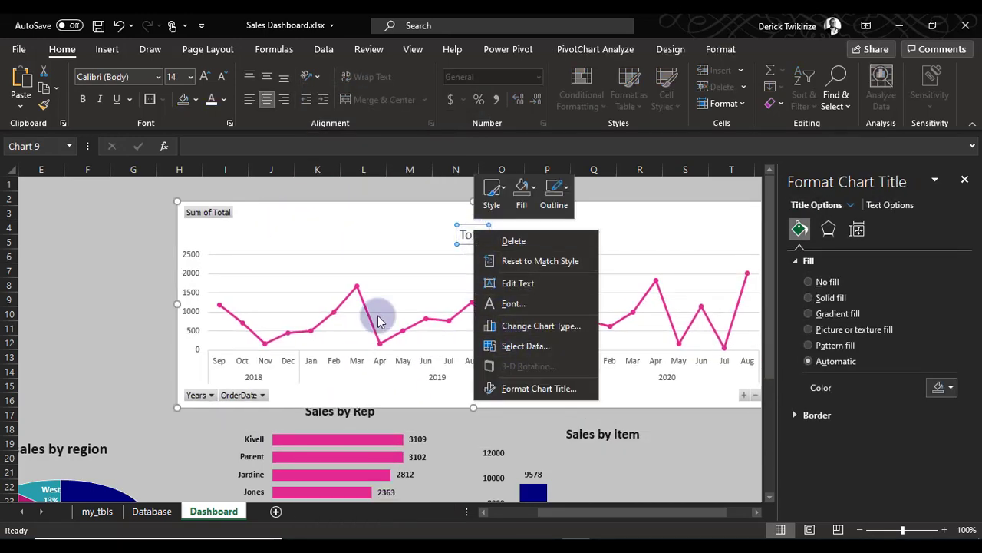
{"action": "key", "text": "Escape"}
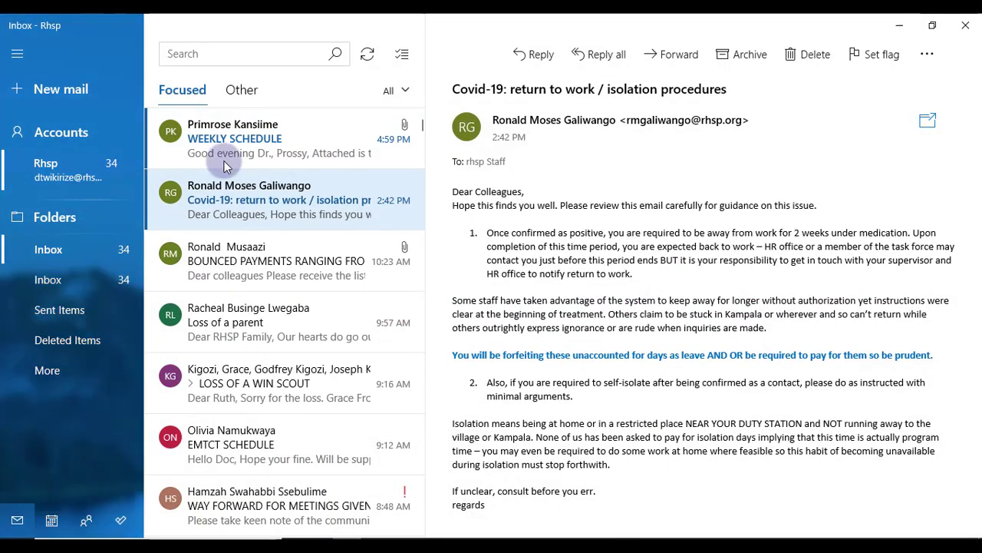
{"action": "left_click", "coordinate": [900, 25]}
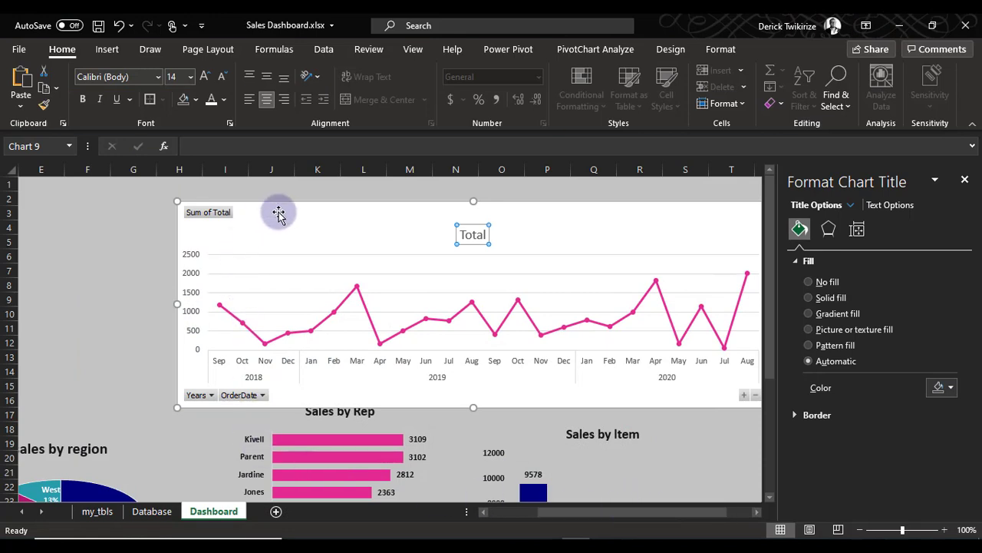
Shift the pasted line chart slightly up to uncover the Sales by Rep title, and change its own title to "Trends in Sales"
{"action": "left_click_drag", "start_coordinate": [307, 211], "coordinate": [285, 201]}
{"action": "right_click", "coordinate": [453, 227]}
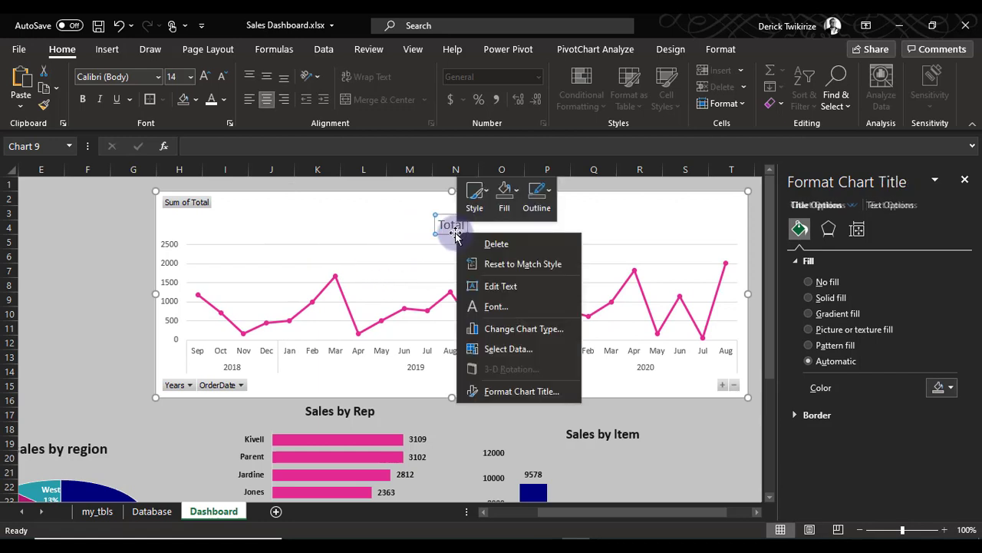
{"action": "left_click", "coordinate": [452, 226]}
{"action": "left_click_drag", "start_coordinate": [462, 224], "coordinate": [436, 225]}
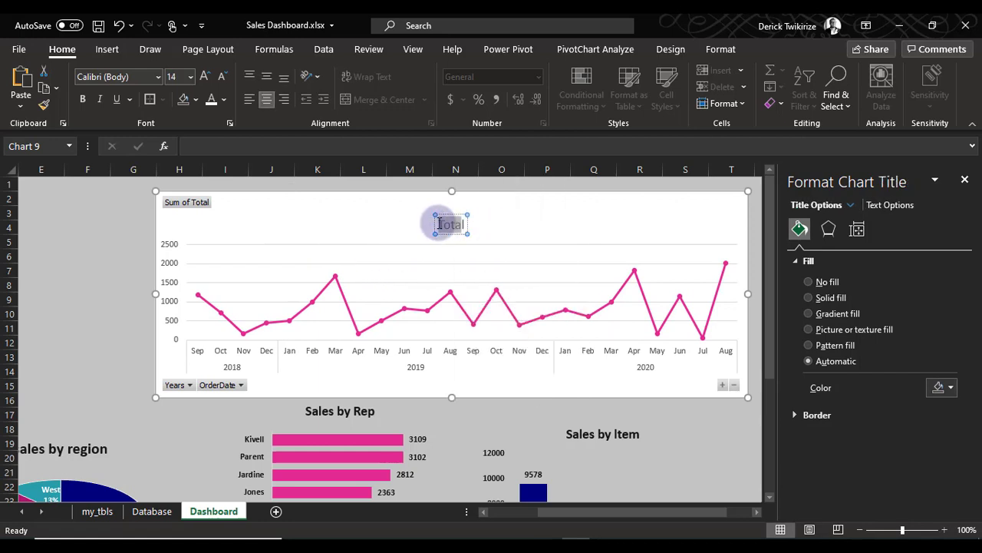
{"action": "type", "text": "Tre"}
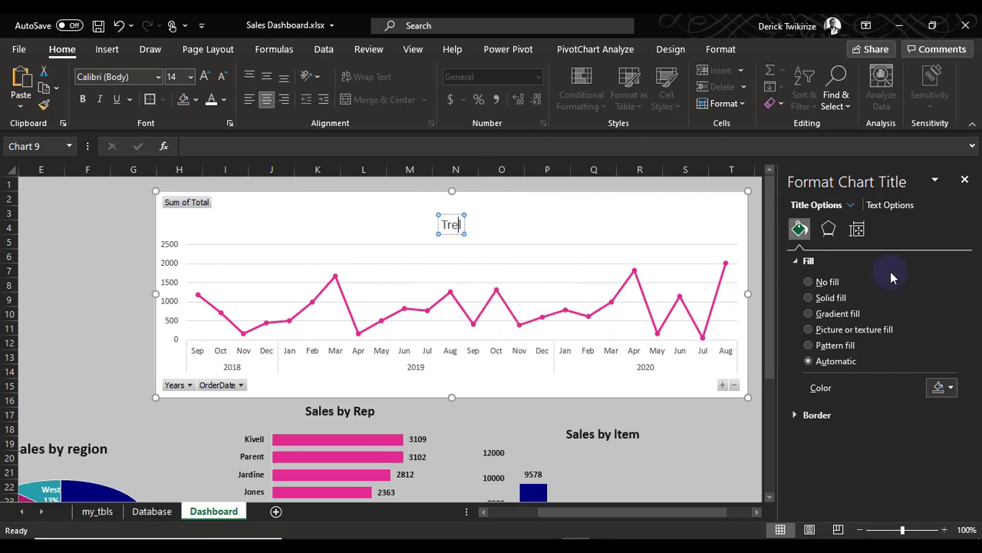
{"action": "type", "text": "nds in "}
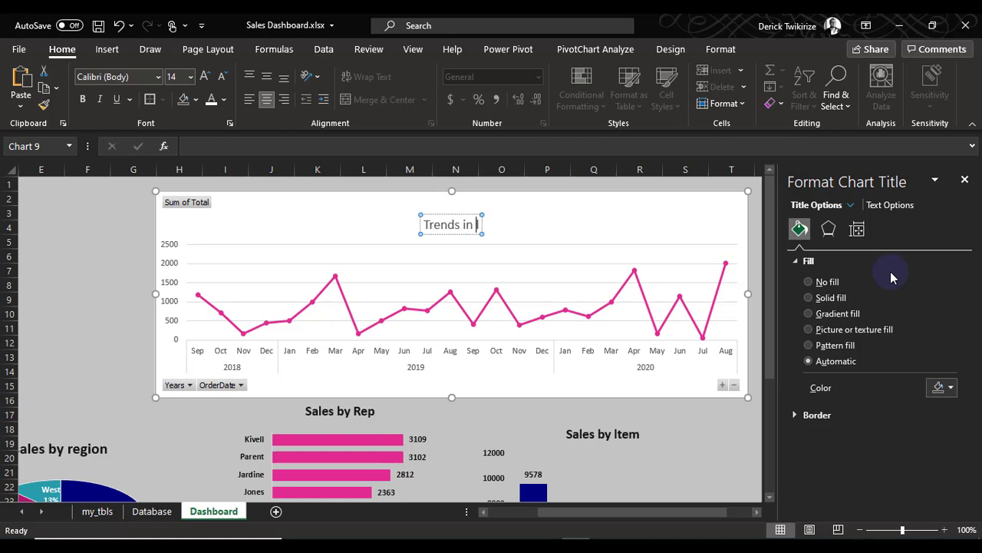
{"action": "type", "text": "Sales"}
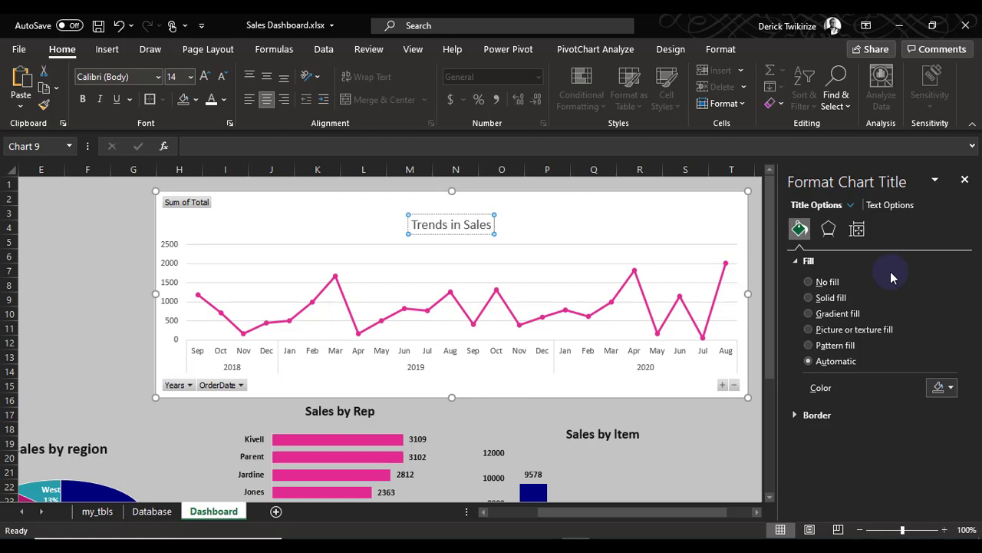
Hide all field buttons on the Trends in Sales chart and make all its text bold and black
{"action": "right_click", "coordinate": [192, 204]}
{"action": "left_click", "coordinate": [130, 368]}
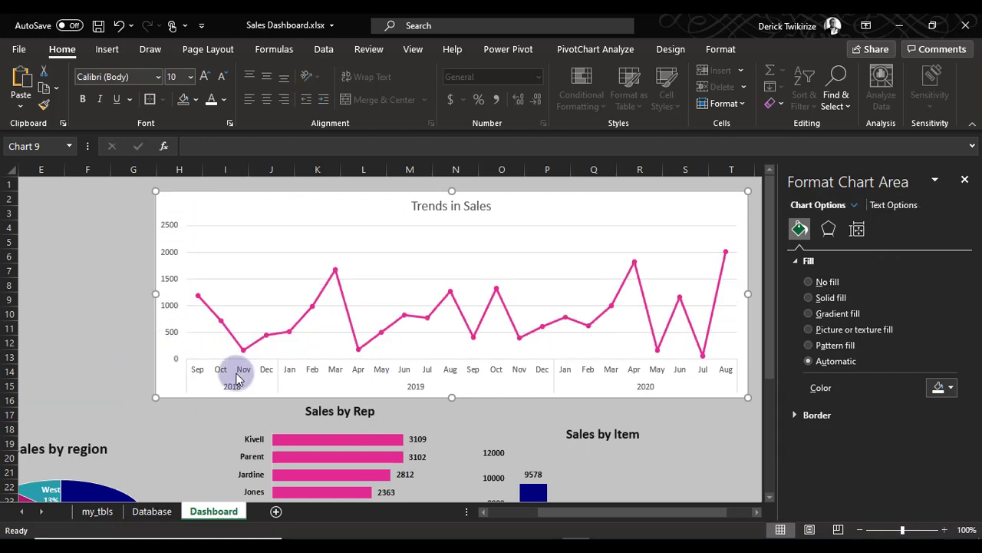
{"action": "left_click", "coordinate": [82, 99]}
{"action": "left_click", "coordinate": [224, 100]}
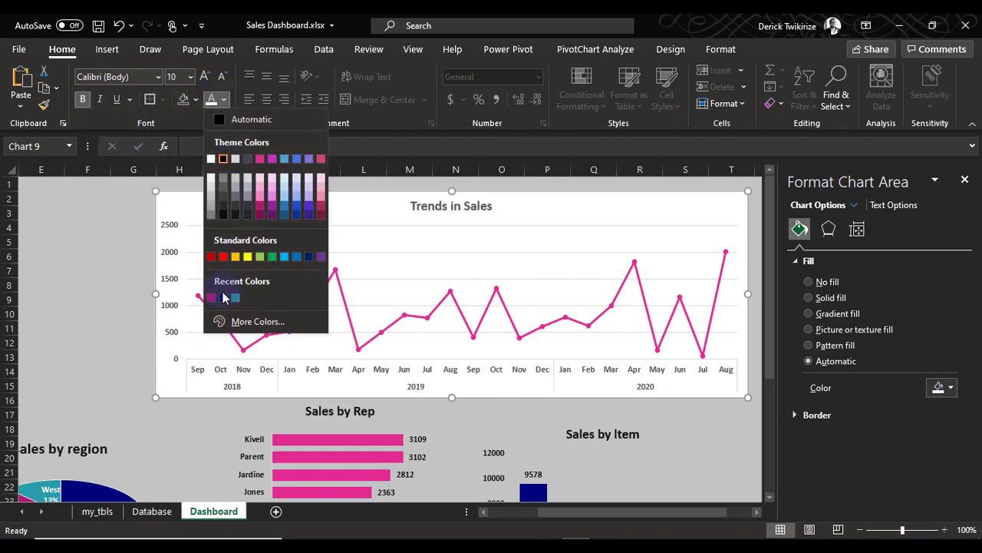
{"action": "left_click", "coordinate": [224, 214]}
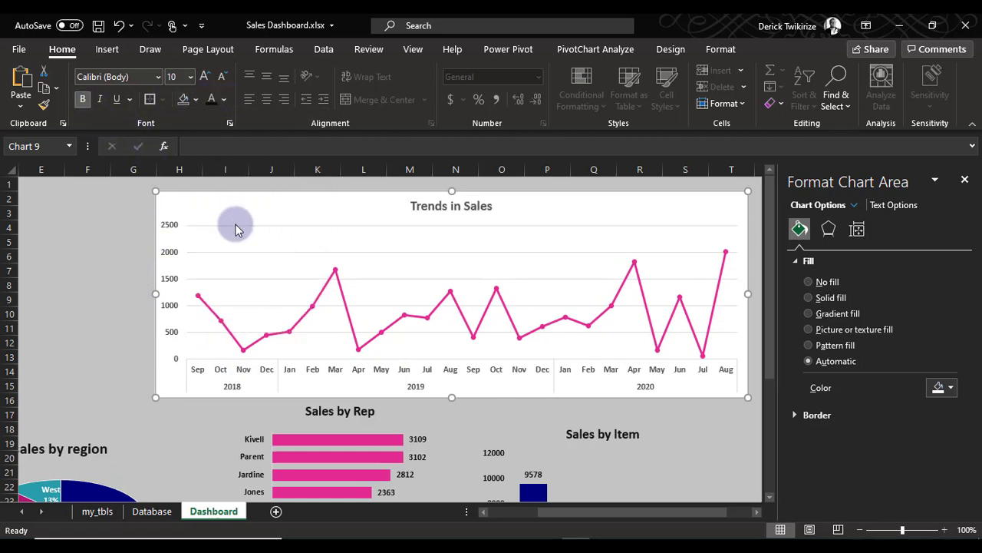
Close the formatting pane and add data labels above the points of the Trends in Sales line
{"action": "left_click", "coordinate": [727, 259]}
{"action": "left_click", "coordinate": [965, 179]}
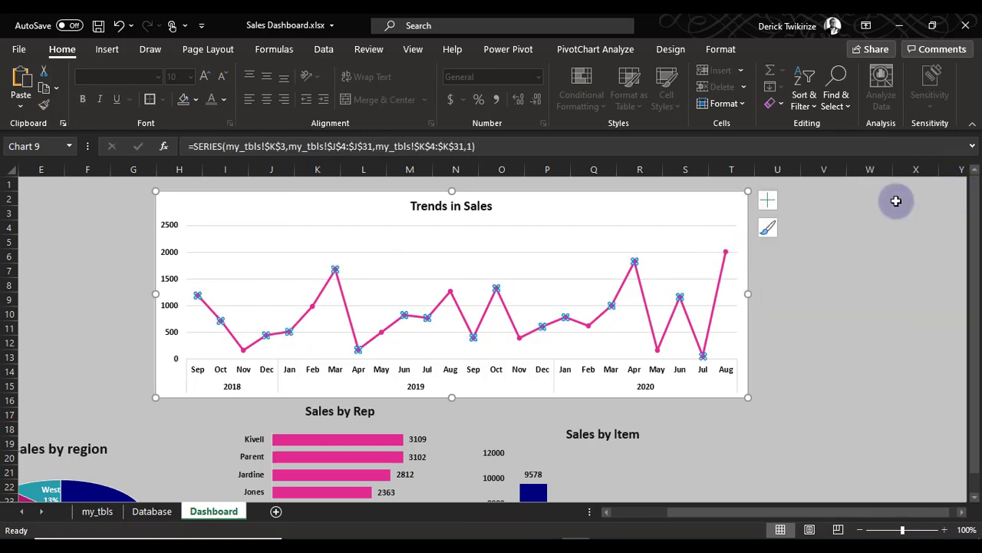
{"action": "left_click", "coordinate": [769, 201]}
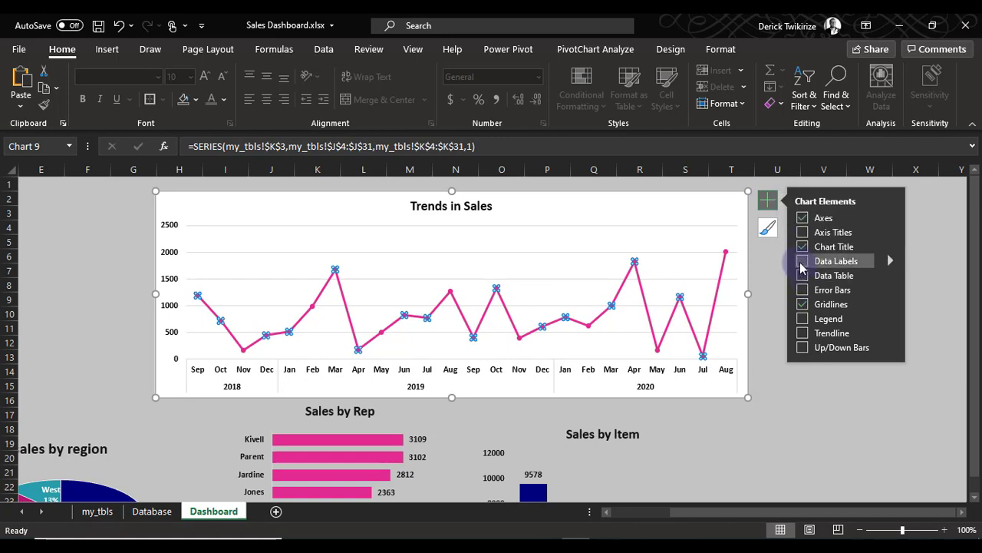
{"action": "left_click", "coordinate": [887, 260]}
{"action": "left_click", "coordinate": [728, 316]}
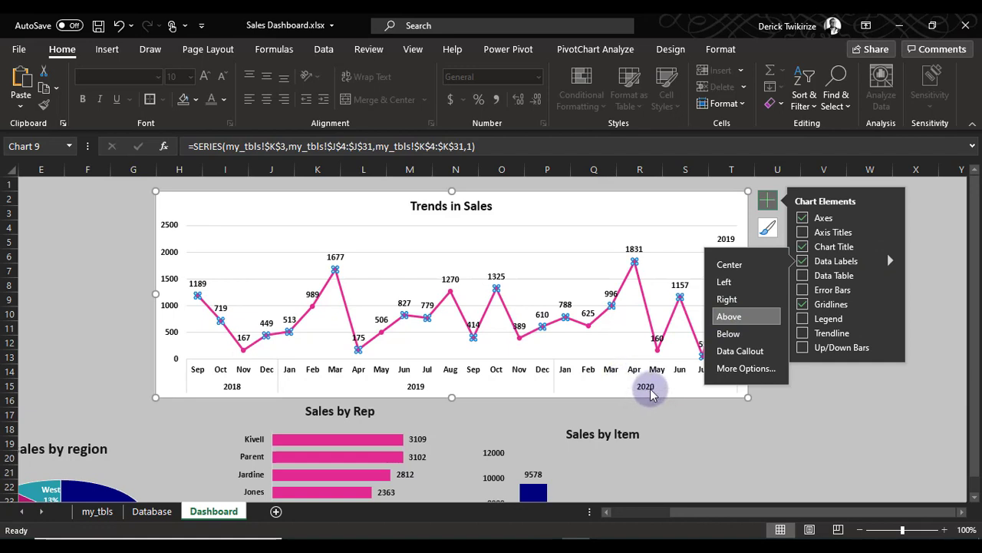
{"action": "left_click", "coordinate": [741, 436]}
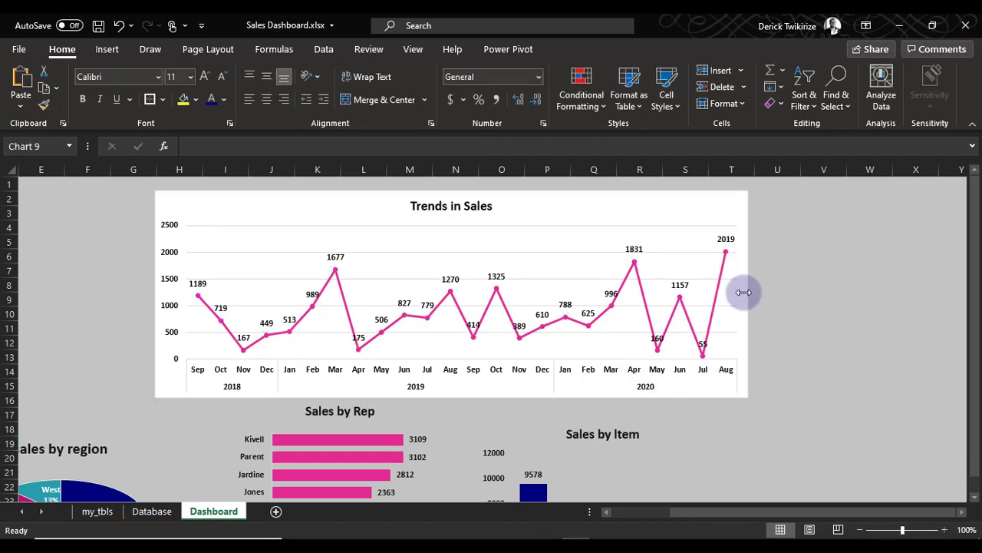
Remove the gridlines from the Trends in Sales chart
{"action": "left_click", "coordinate": [744, 292]}
{"action": "left_click", "coordinate": [767, 201]}
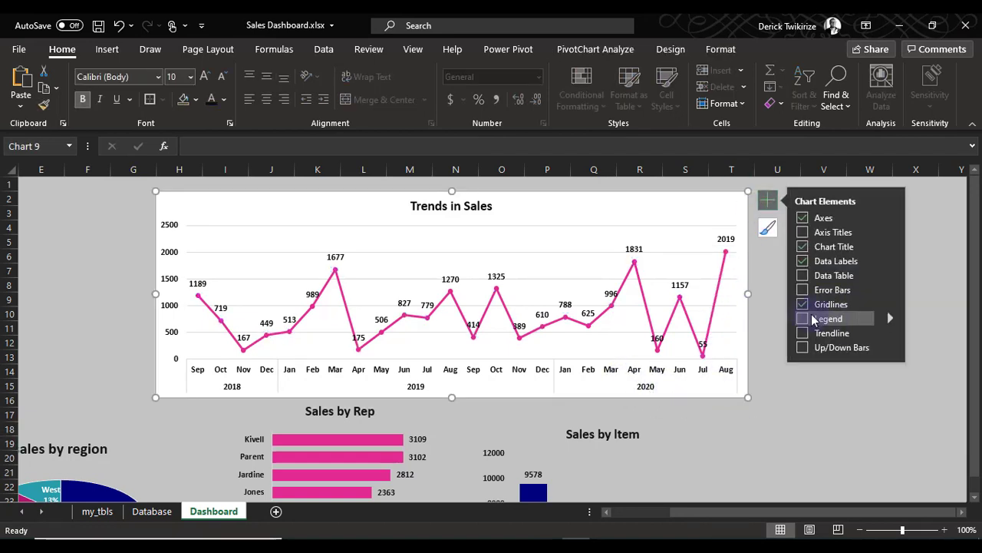
{"action": "left_click", "coordinate": [802, 304]}
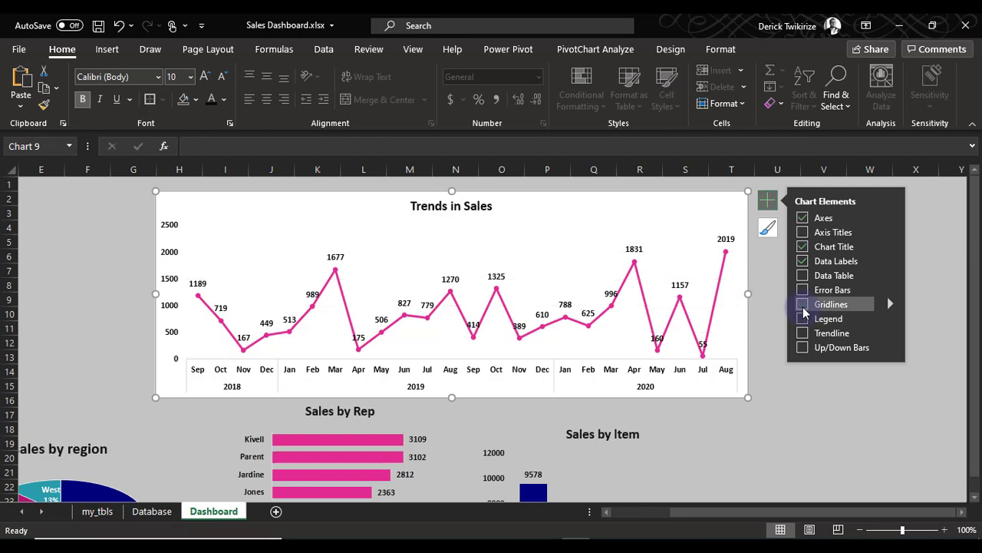
{"action": "left_click", "coordinate": [760, 427]}
Add drop lines from the points of the Trends in Sales line to the horizontal axis
{"action": "left_click", "coordinate": [582, 329]}
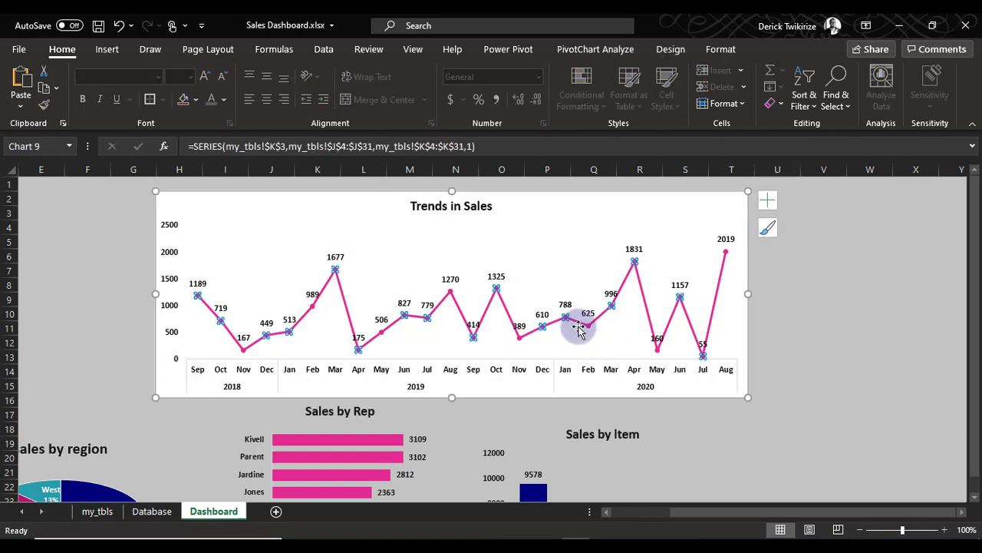
{"action": "left_click", "coordinate": [583, 50]}
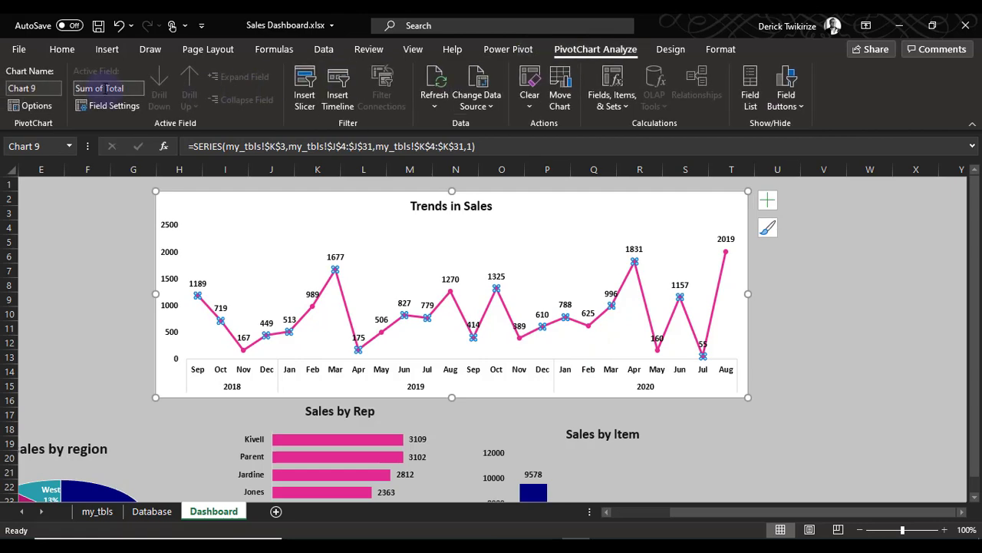
{"action": "left_click", "coordinate": [671, 49]}
{"action": "left_click", "coordinate": [66, 92]}
{"action": "left_click", "coordinate": [27, 92]}
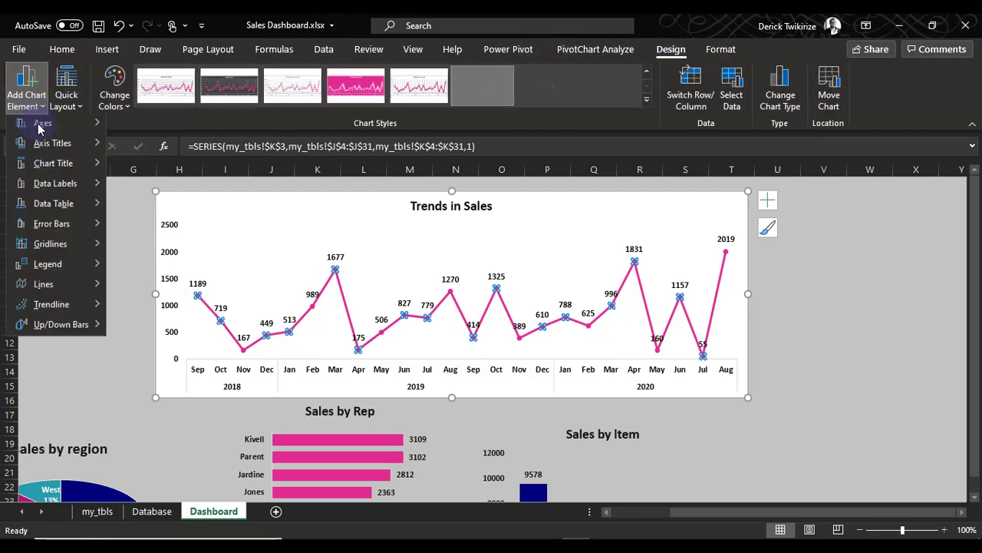
{"action": "mouse_move", "coordinate": [60, 297]}
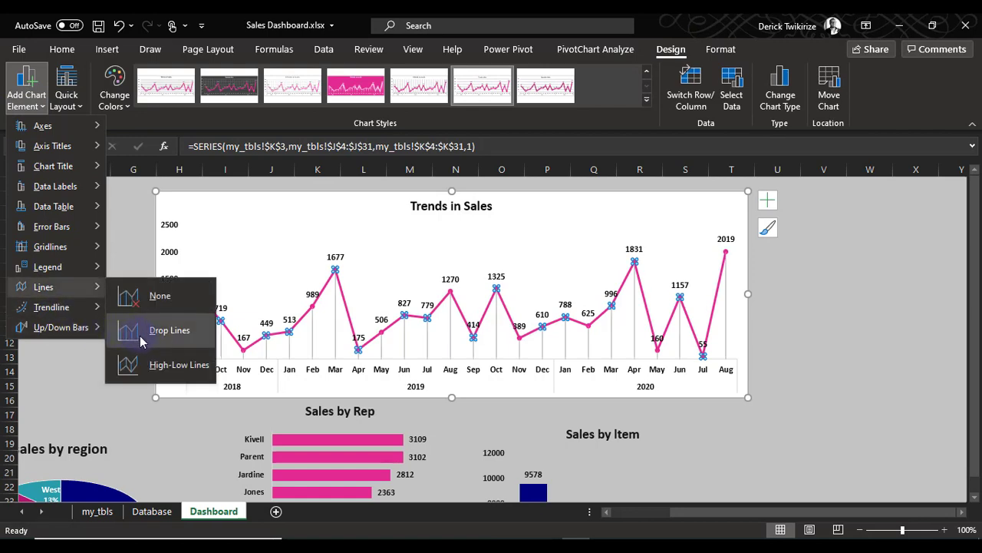
{"action": "left_click", "coordinate": [140, 342]}
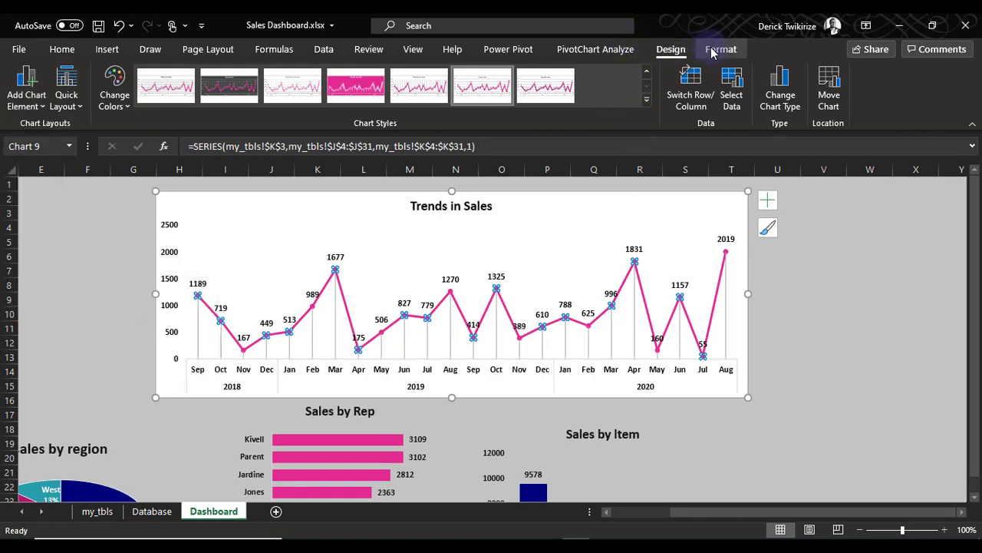
{"action": "left_click", "coordinate": [720, 49]}
{"action": "left_click", "coordinate": [398, 86]}
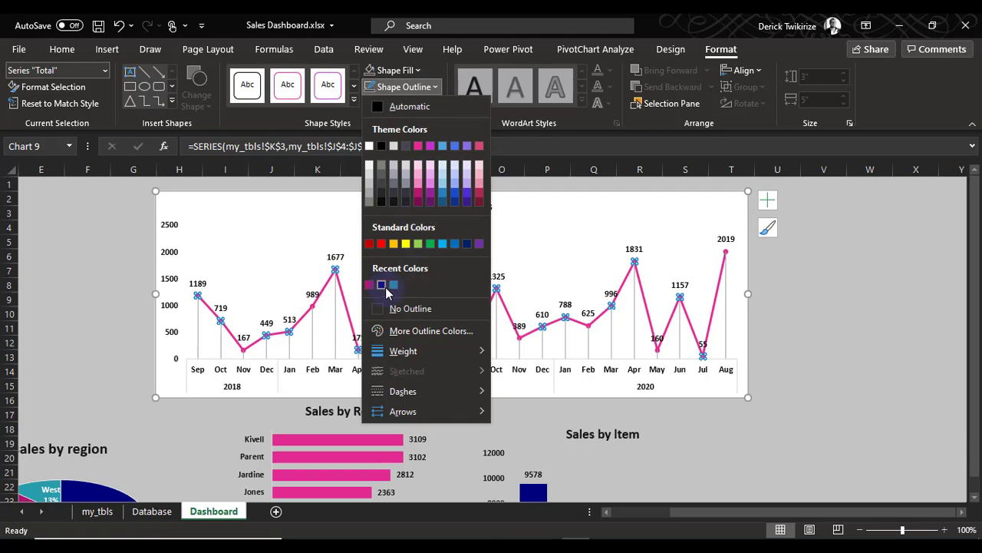
{"action": "key", "text": "Escape"}
{"action": "left_click", "coordinate": [771, 329]}
{"action": "left_click", "coordinate": [852, 284]}
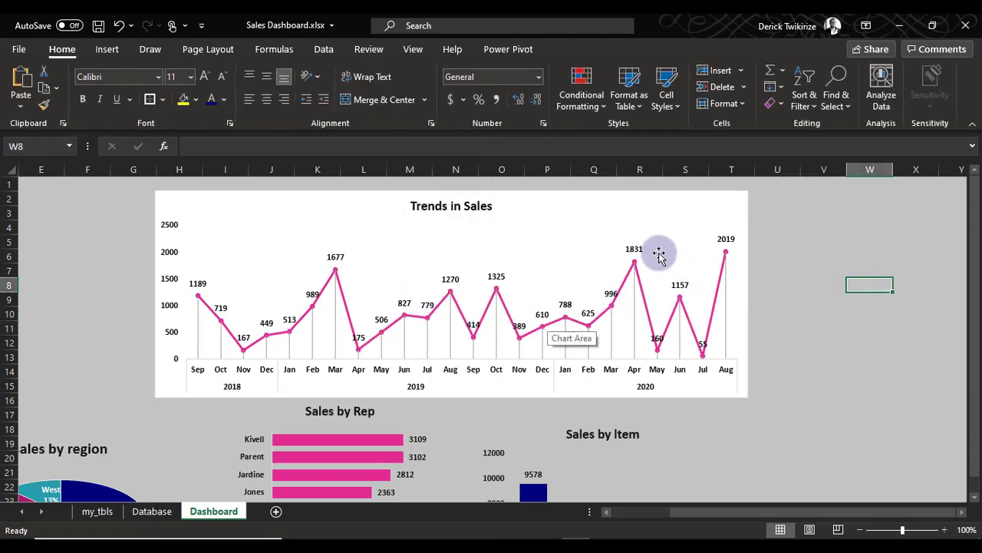
Remove the fill and the outline from the chart area of the Trends in Sales chart
{"action": "left_click", "coordinate": [622, 201]}
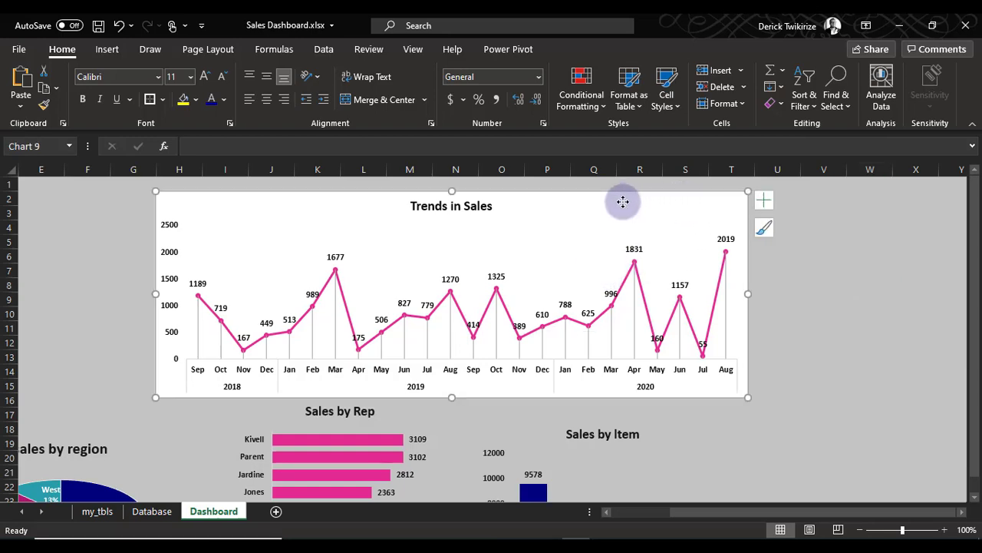
{"action": "right_click", "coordinate": [622, 202]}
{"action": "left_click", "coordinate": [536, 197]}
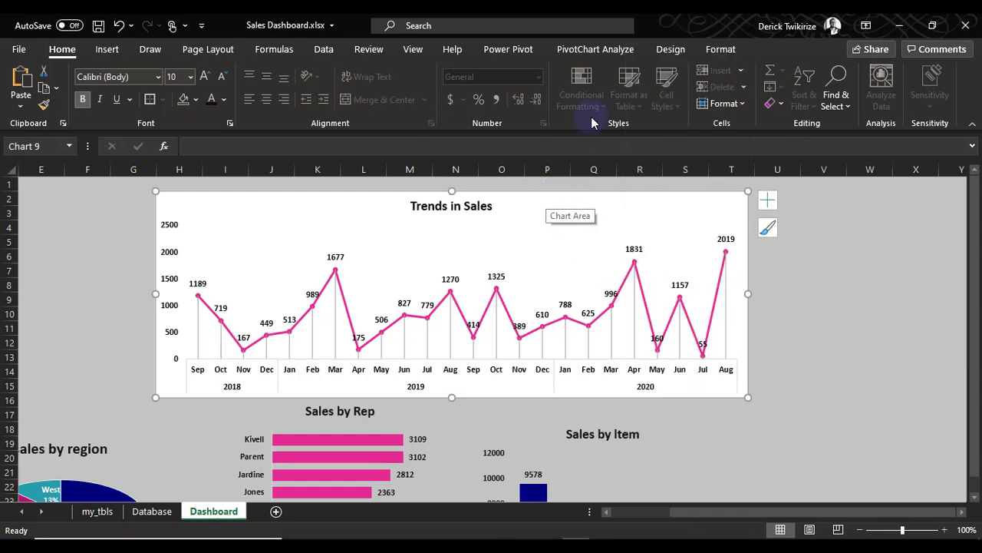
{"action": "left_click", "coordinate": [591, 49]}
{"action": "left_click", "coordinate": [668, 49]}
{"action": "left_click", "coordinate": [721, 51]}
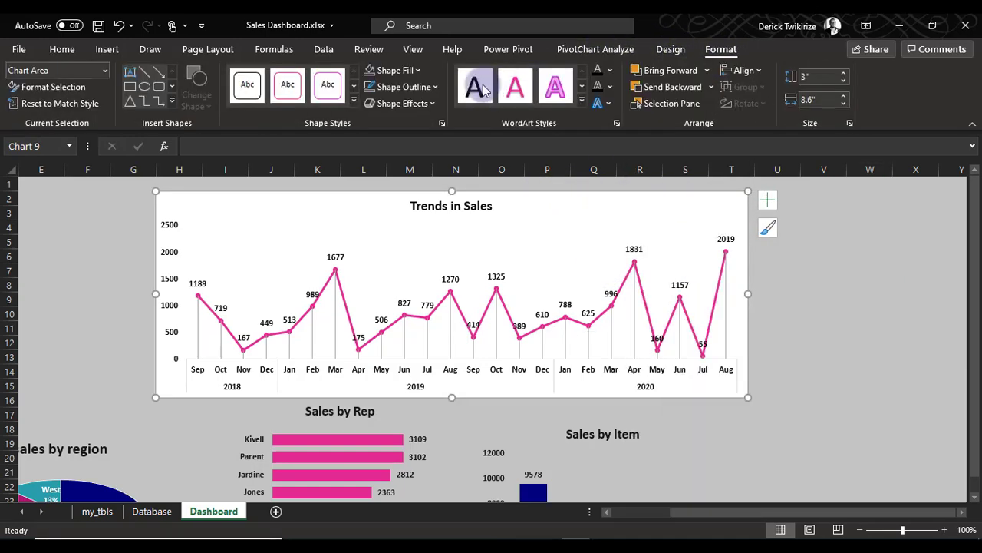
{"action": "left_click", "coordinate": [393, 72]}
{"action": "left_click", "coordinate": [414, 282]}
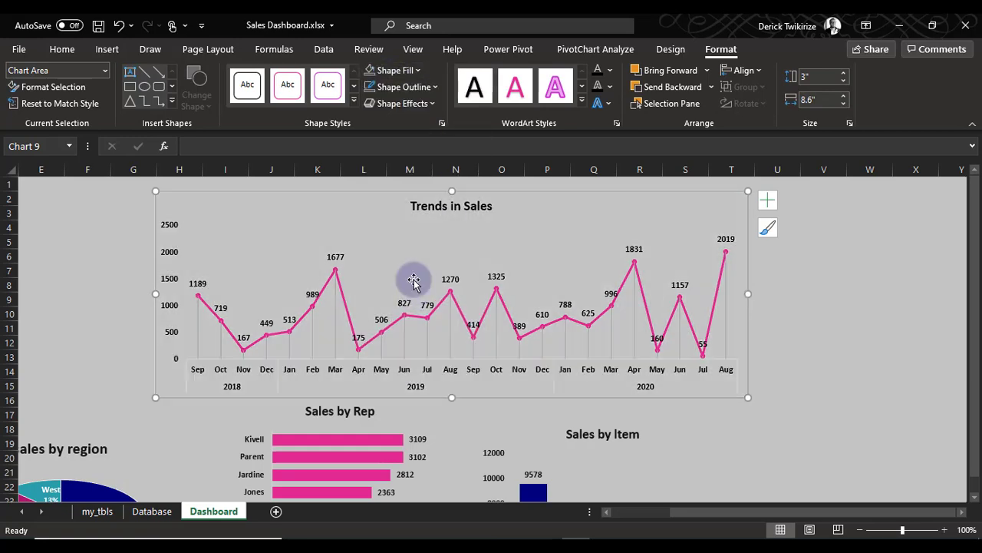
{"action": "left_click", "coordinate": [399, 87]}
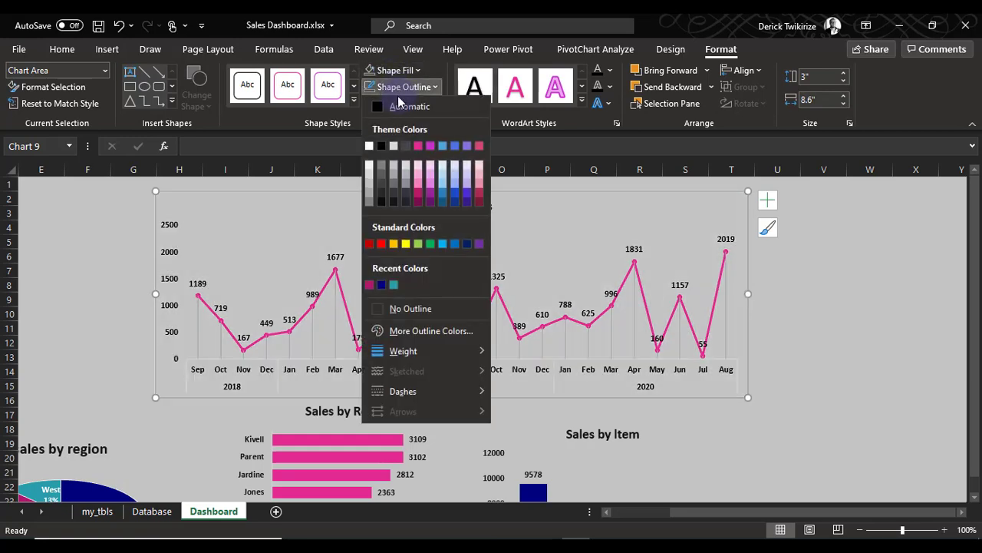
{"action": "left_click", "coordinate": [411, 308]}
{"action": "left_click", "coordinate": [913, 341]}
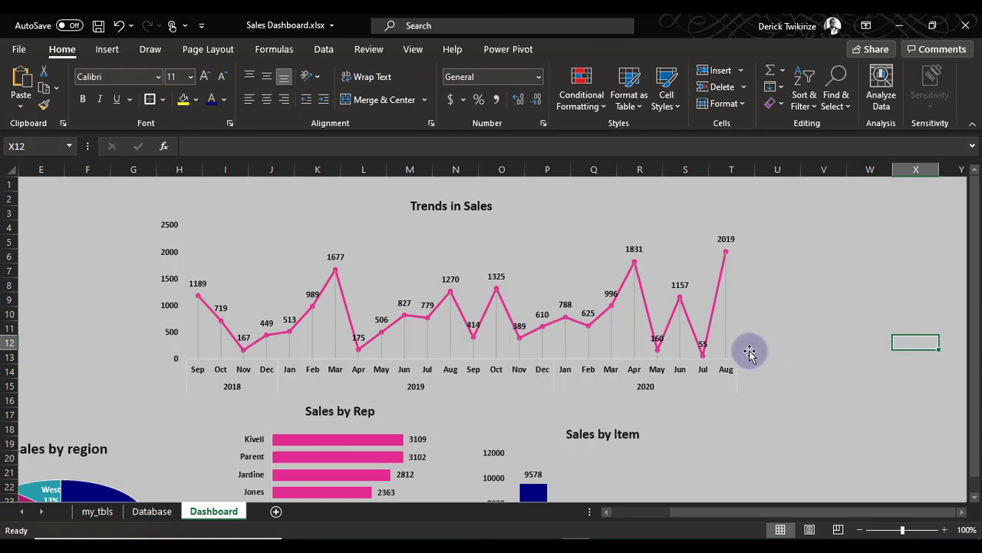
Remove the outline from the horizontal axis of the Trends in Sales chart
{"action": "left_click", "coordinate": [546, 361]}
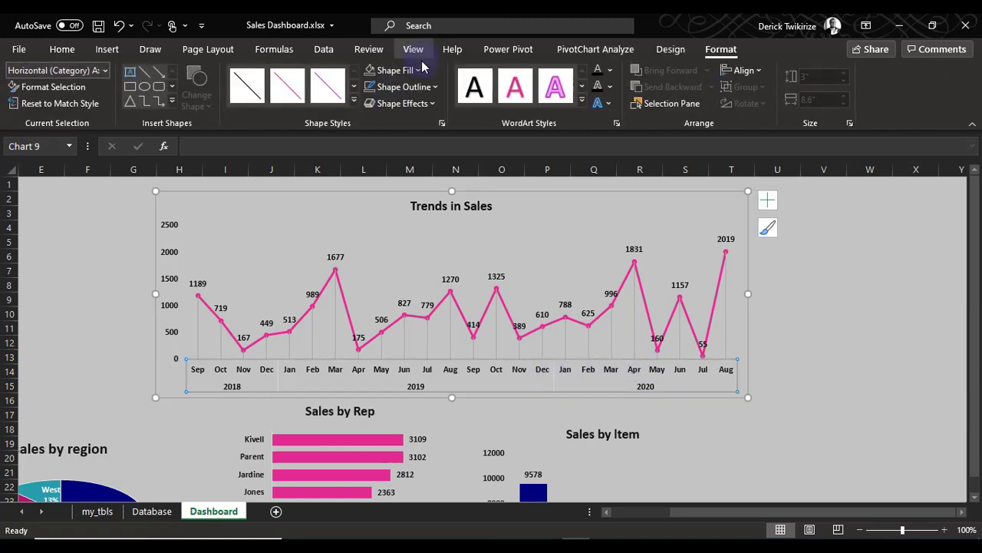
{"action": "left_click", "coordinate": [435, 86]}
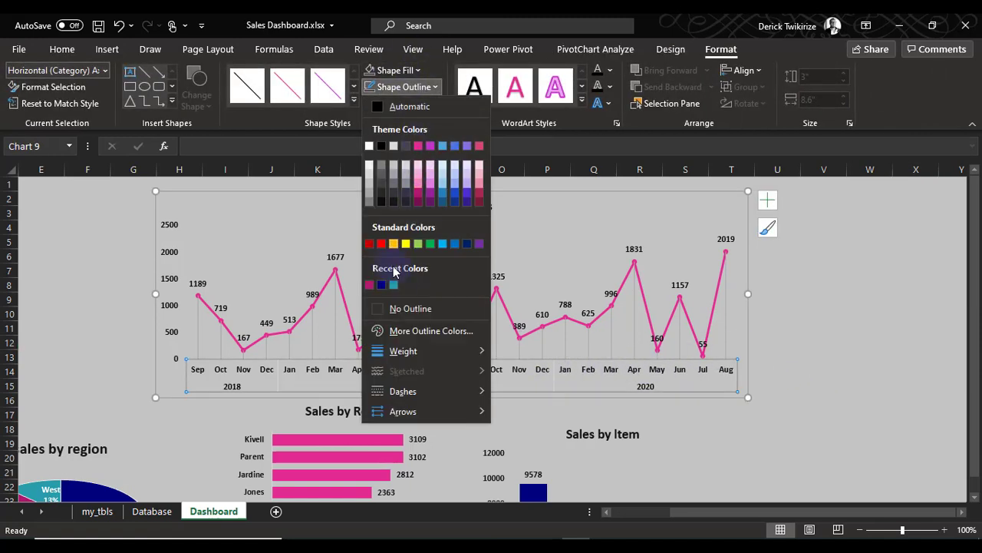
{"action": "left_click", "coordinate": [406, 321]}
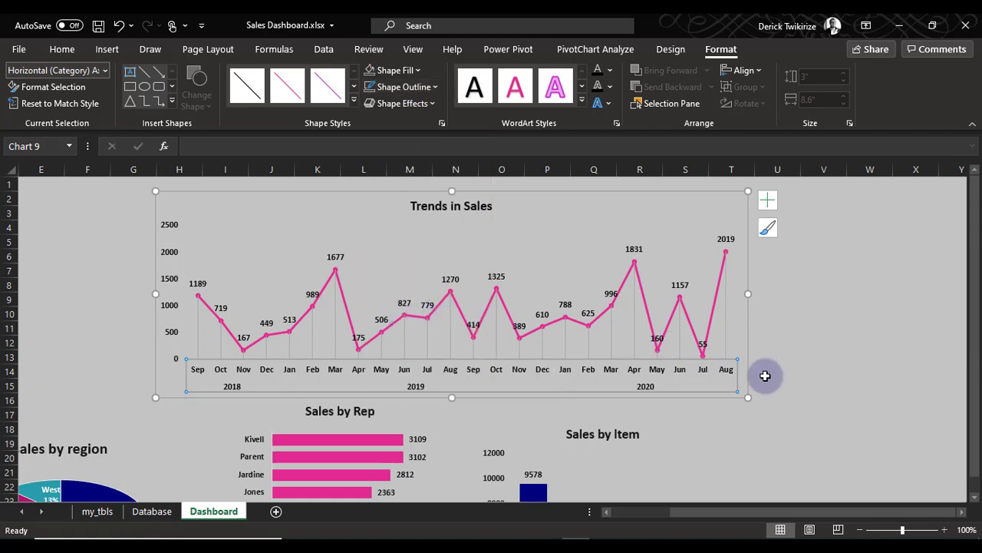
{"action": "left_click", "coordinate": [835, 372]}
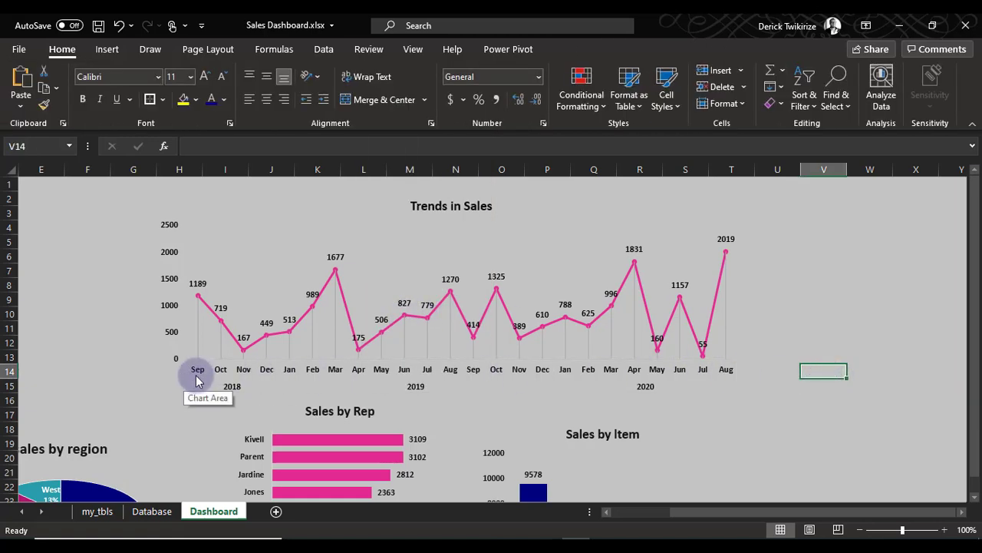
Move the sales by region pie chart up to the empty area beside the Trends in Sales chart
{"action": "left_click", "coordinate": [236, 220]}
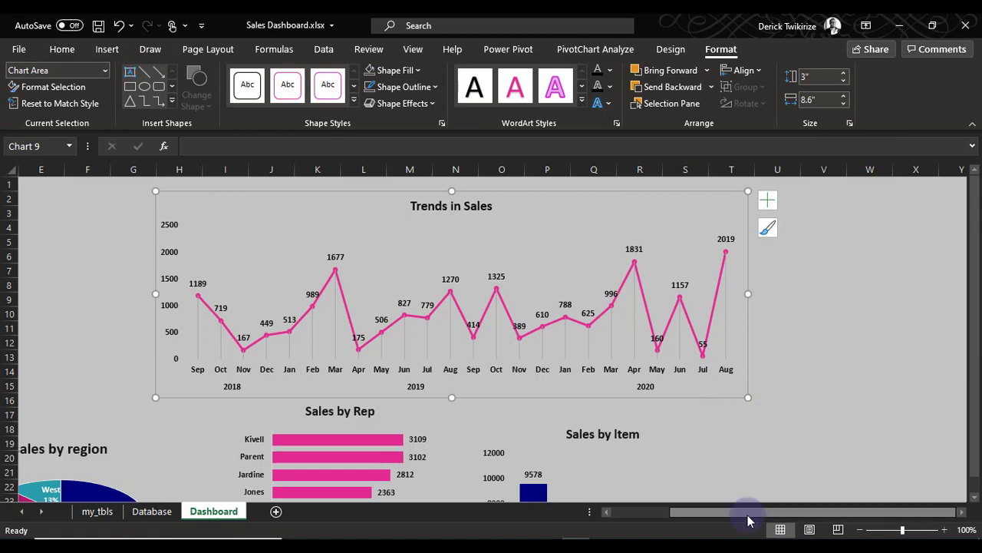
{"action": "left_click_drag", "start_coordinate": [749, 512], "coordinate": [587, 507]}
{"action": "scroll", "coordinate": [416, 402], "scroll_direction": "down", "scroll_amount": 3}
{"action": "scroll", "coordinate": [412, 401], "scroll_direction": "up", "scroll_amount": 3}
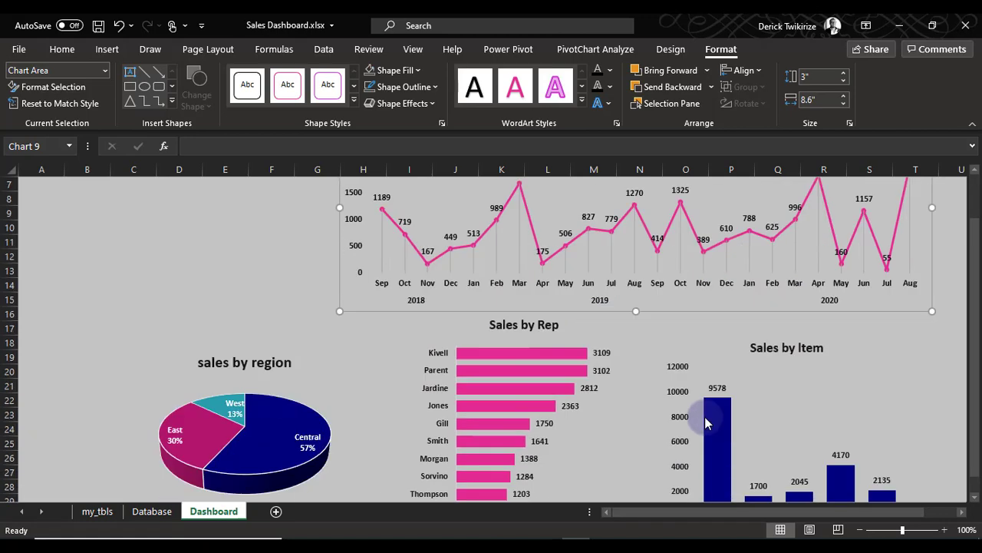
{"action": "scroll", "coordinate": [697, 410], "scroll_direction": "down", "scroll_amount": 3}
{"action": "scroll", "coordinate": [699, 423], "scroll_direction": "up", "scroll_amount": 2}
{"action": "scroll", "coordinate": [486, 385], "scroll_direction": "up", "scroll_amount": 1}
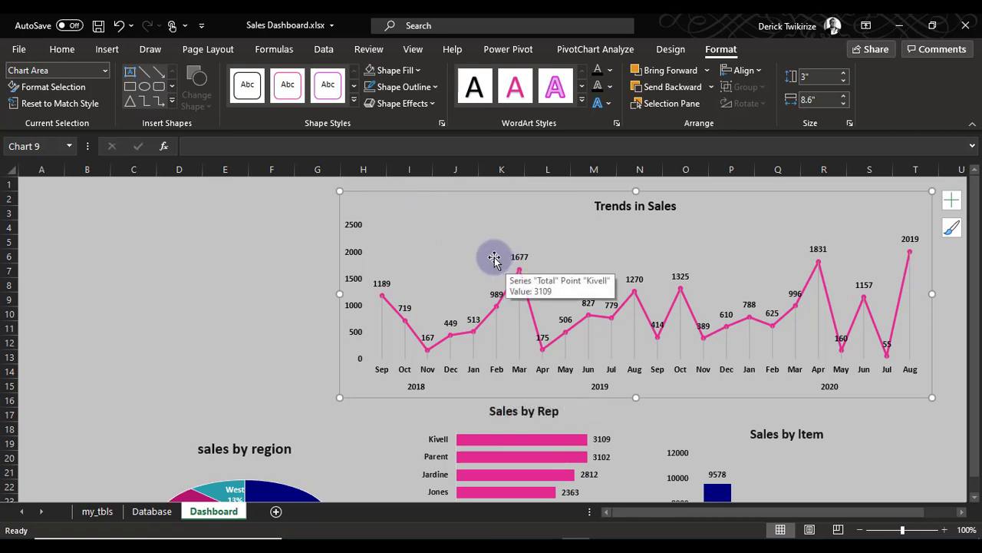
{"action": "left_click", "coordinate": [314, 478]}
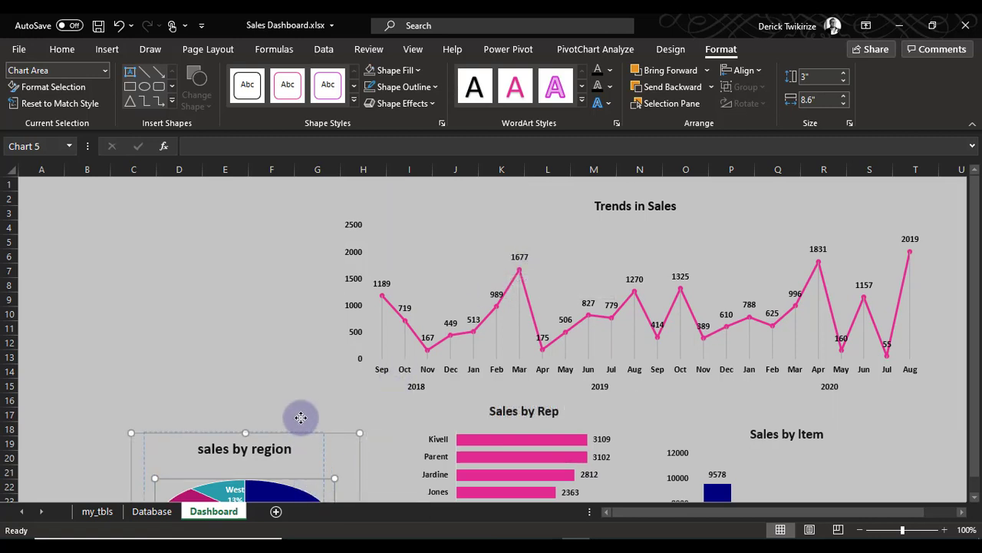
{"action": "left_click_drag", "start_coordinate": [318, 456], "coordinate": [308, 259]}
{"action": "key", "text": "ctrl+z"}
Narrow the Trends in Sales chart to about 6.46" by pulling in its left edge, clearing room beside the pie chart
{"action": "left_click", "coordinate": [451, 368]}
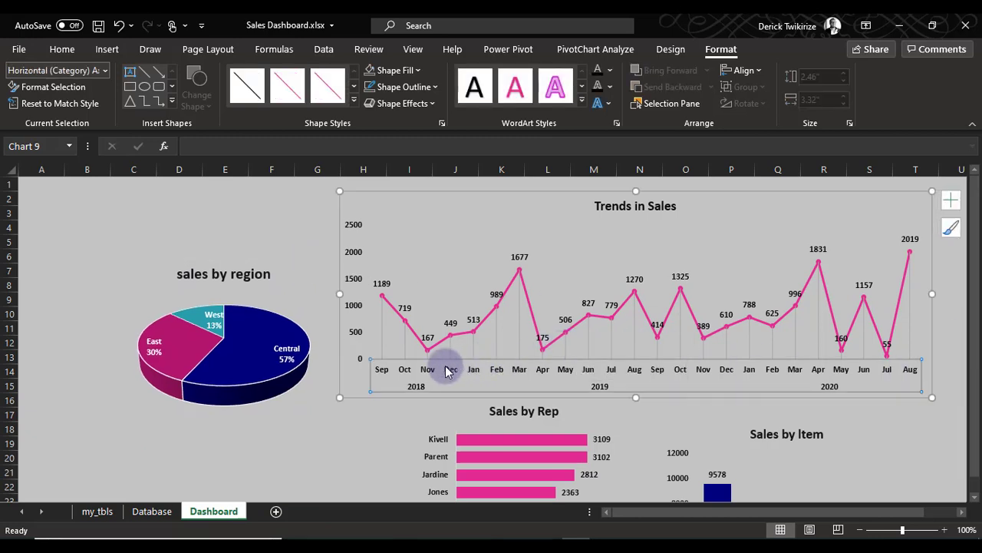
{"action": "left_click_drag", "start_coordinate": [337, 294], "coordinate": [487, 292]}
Move the Sales by Rep chart directly below the sales by region pie, and shift the Trends in Sales chart down to row 5
{"action": "left_click", "coordinate": [479, 425]}
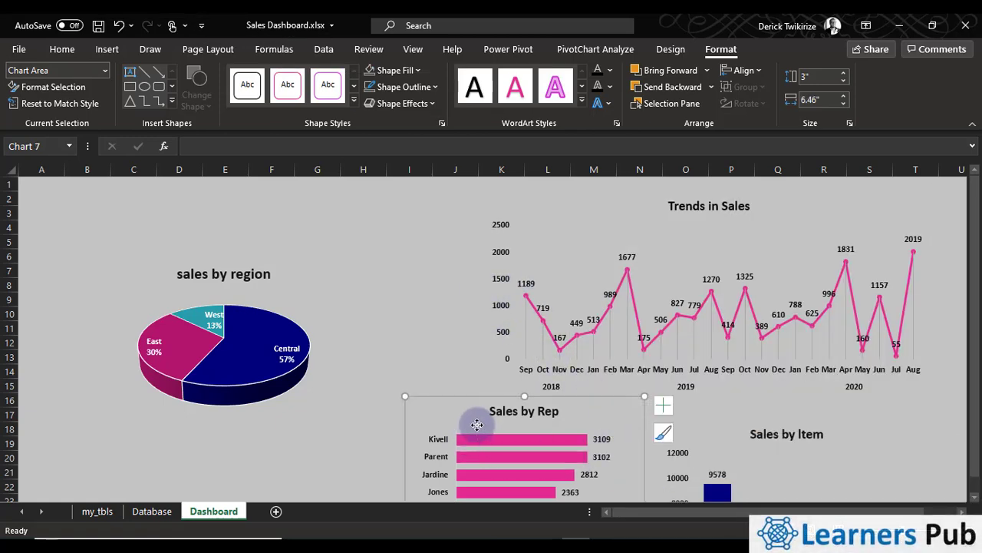
{"action": "left_click_drag", "start_coordinate": [478, 425], "coordinate": [215, 441]}
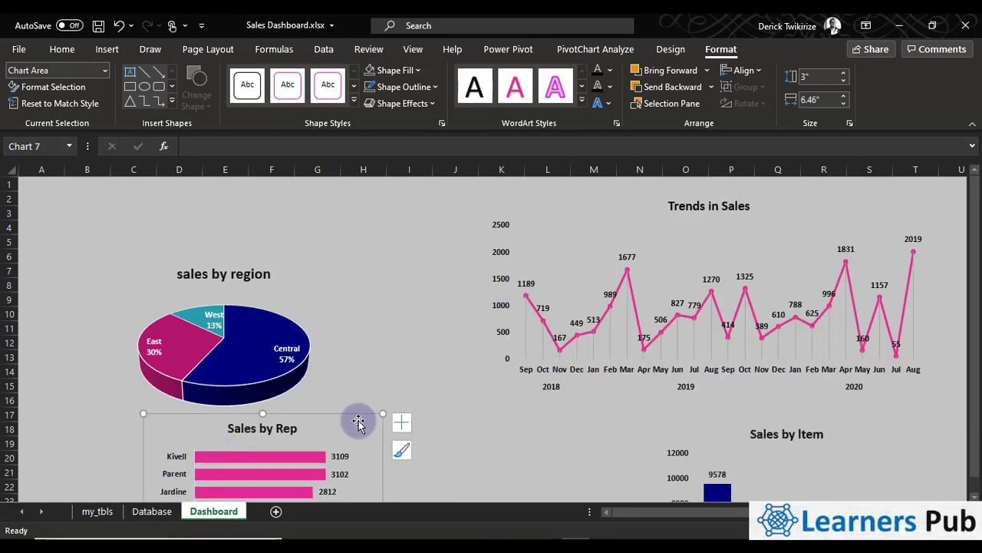
{"action": "left_click", "coordinate": [548, 225]}
{"action": "left_click_drag", "start_coordinate": [523, 227], "coordinate": [561, 246]}
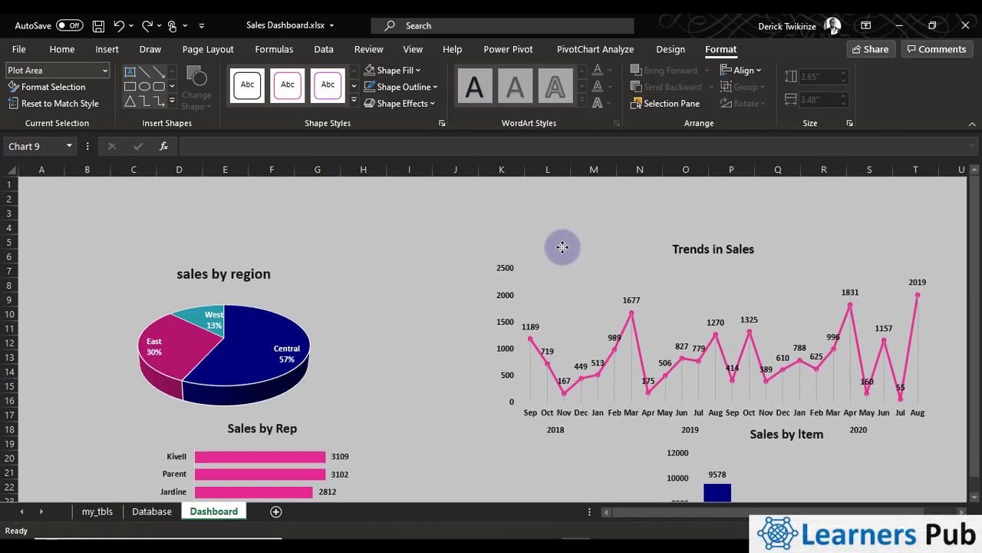
Move the Sales by Item chart beside the Sales by Rep chart, starting around column J, row 20, and widen it slightly to the right
{"action": "scroll", "coordinate": [827, 421], "scroll_direction": "down", "scroll_amount": 3}
{"action": "left_click", "coordinate": [840, 377]}
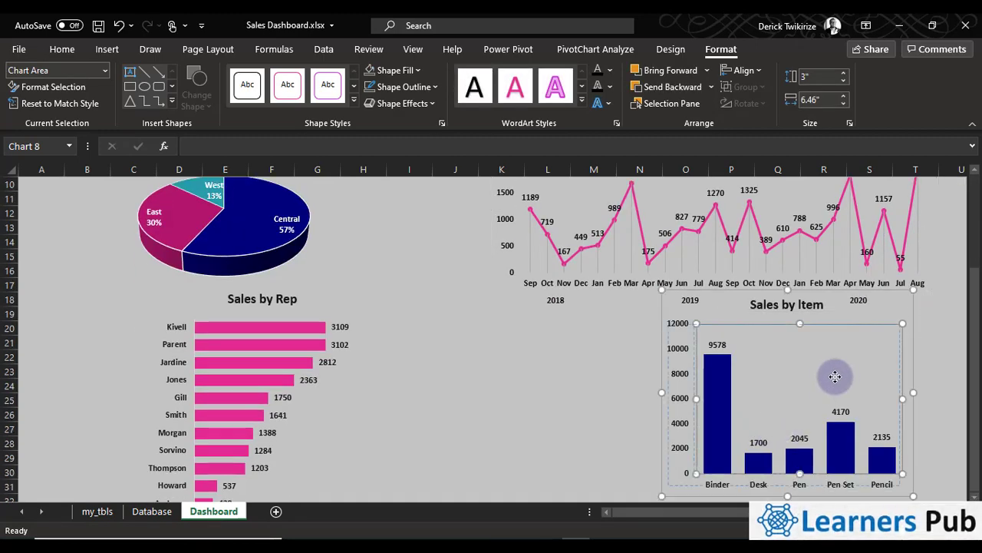
{"action": "left_click", "coordinate": [568, 412]}
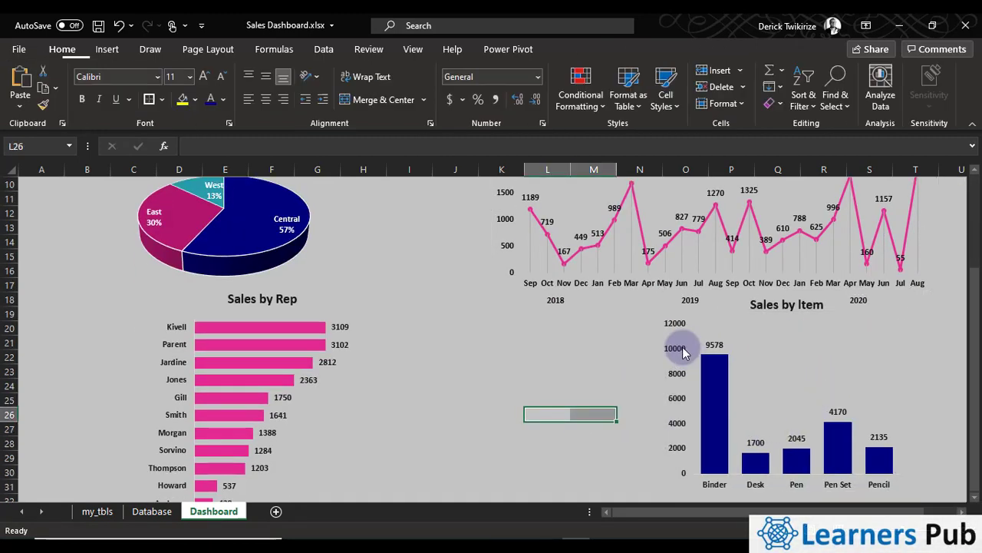
{"action": "left_click", "coordinate": [673, 323]}
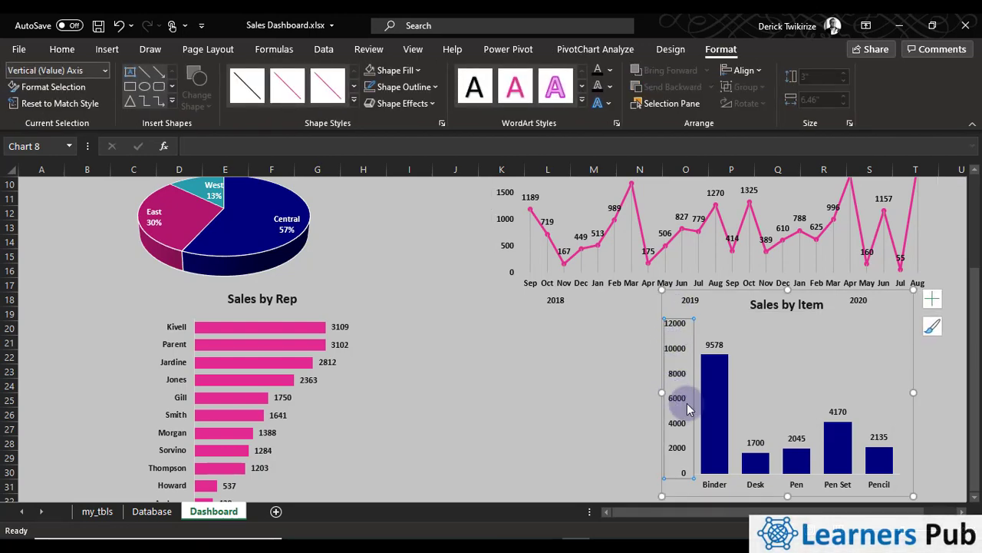
{"action": "left_click", "coordinate": [863, 361]}
{"action": "left_click_drag", "start_coordinate": [915, 310], "coordinate": [687, 342]}
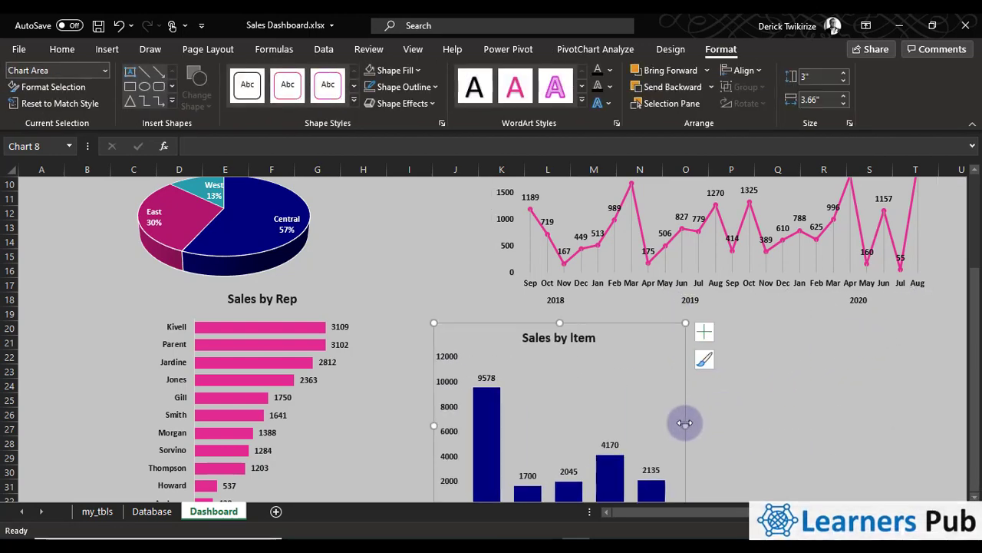
{"action": "left_click_drag", "start_coordinate": [685, 425], "coordinate": [720, 425]}
{"action": "left_click", "coordinate": [787, 435]}
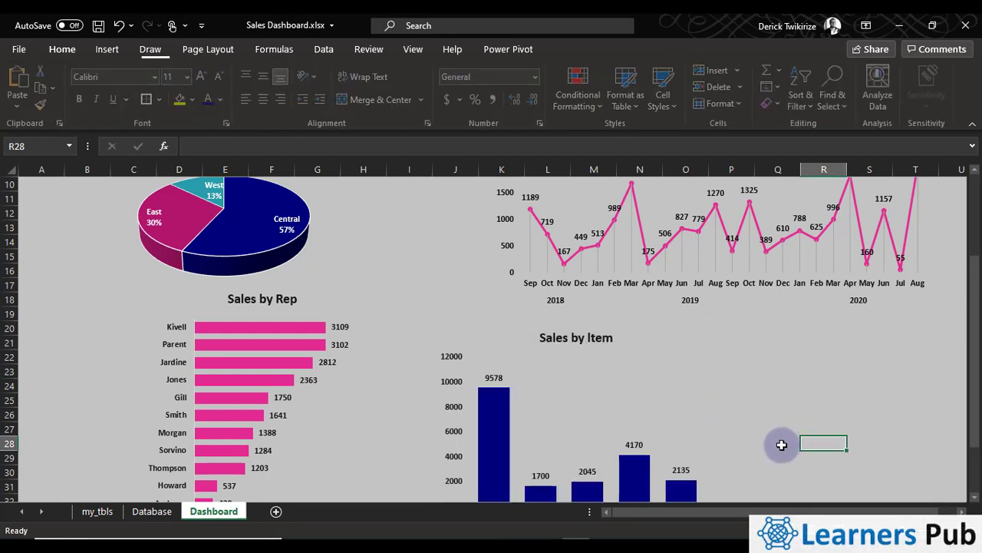
Move the Trends in Sales chart left to columns I to R, above the Sales by Item chart, and check the overall layout
{"action": "scroll", "coordinate": [767, 441], "scroll_direction": "up", "scroll_amount": 3}
{"action": "left_click", "coordinate": [558, 270]}
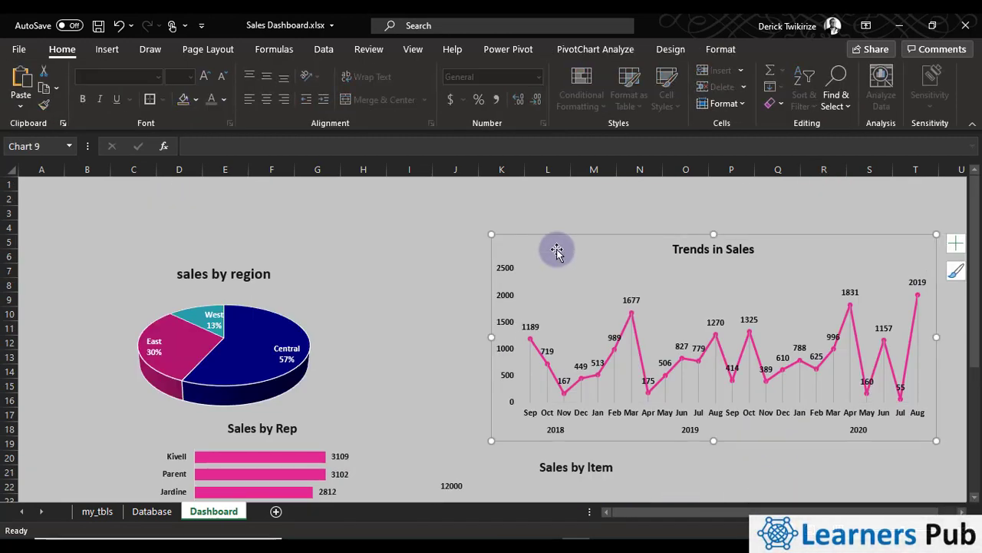
{"action": "left_click_drag", "start_coordinate": [559, 248], "coordinate": [458, 253]}
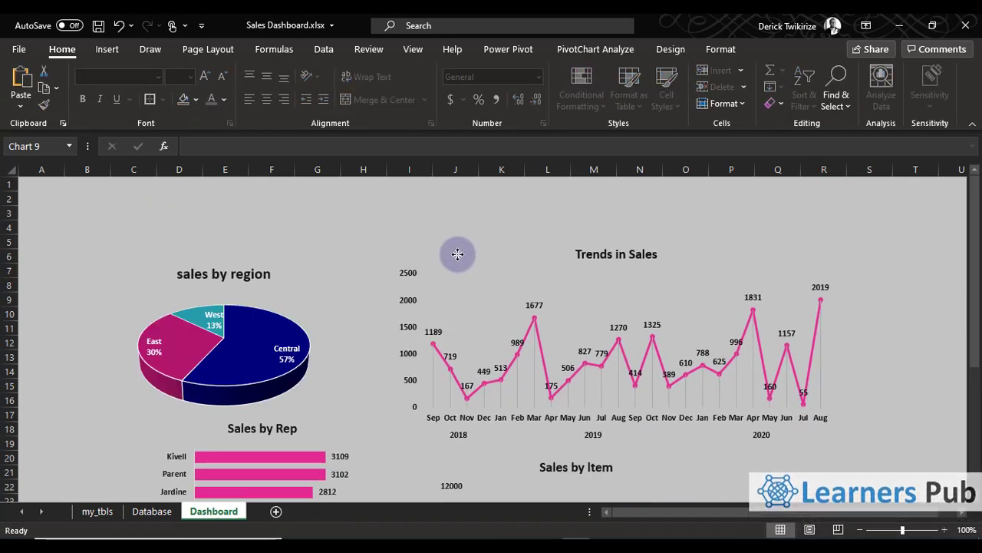
{"action": "left_click", "coordinate": [913, 328]}
{"action": "scroll", "coordinate": [883, 360], "scroll_direction": "down", "scroll_amount": 5}
{"action": "scroll", "coordinate": [844, 332], "scroll_direction": "up", "scroll_amount": 4}
{"action": "scroll", "coordinate": [820, 330], "scroll_direction": "up", "scroll_amount": 2}
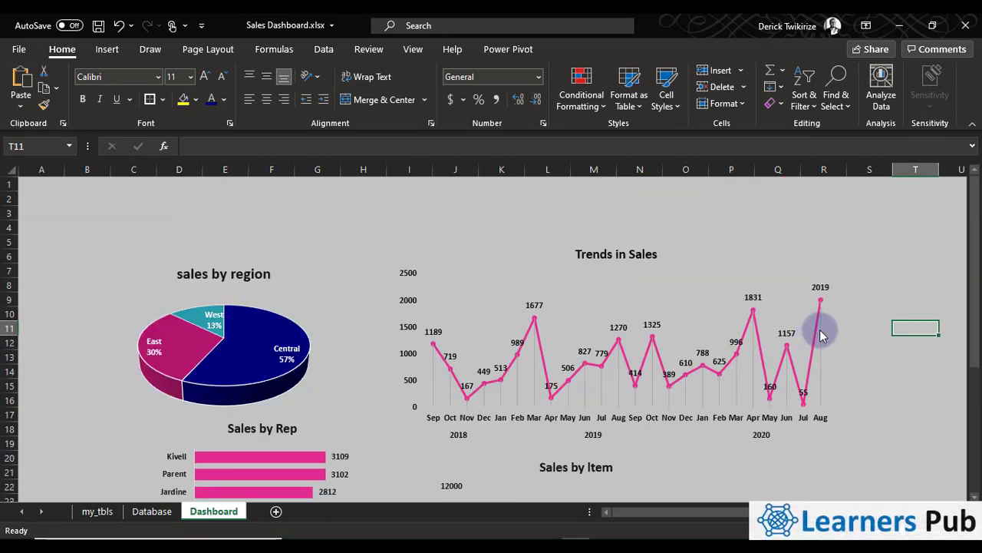
{"action": "scroll", "coordinate": [829, 353], "scroll_direction": "down", "scroll_amount": 6}
{"action": "scroll", "coordinate": [895, 322], "scroll_direction": "up", "scroll_amount": 5}
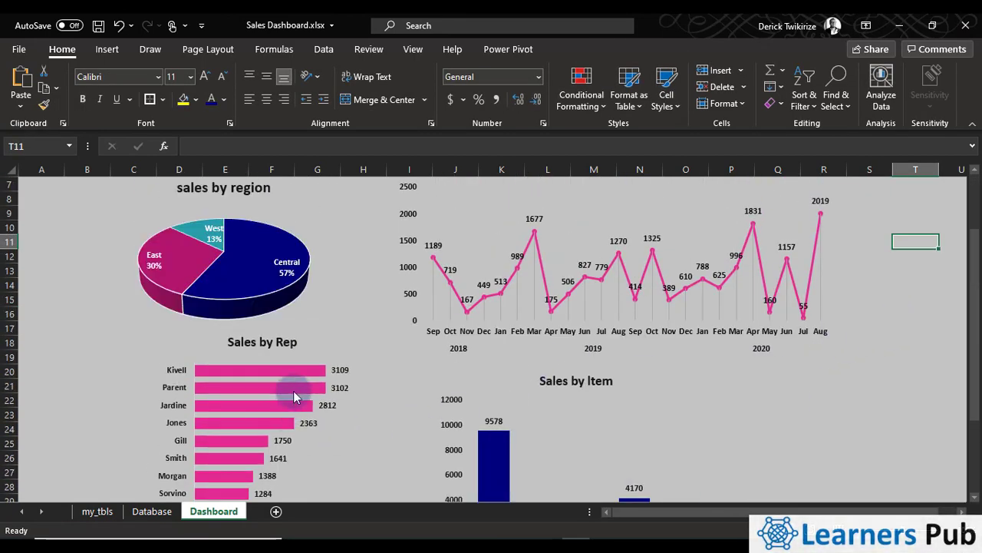
Copy the item PivotTable on the my_tbls sheet, paste it at cell M3, and select a row label in the copy
{"action": "left_click", "coordinate": [97, 511]}
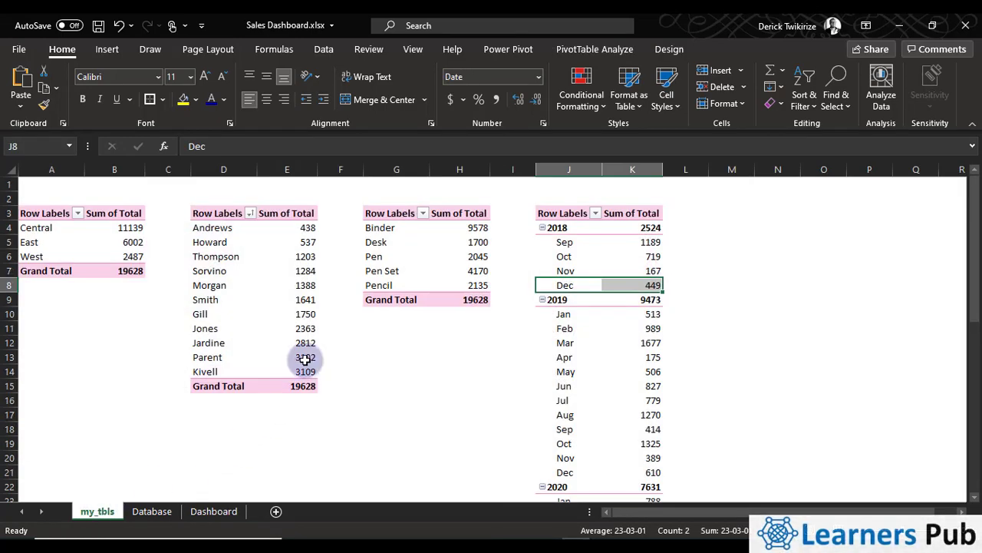
{"action": "mouse_move", "coordinate": [305, 358]}
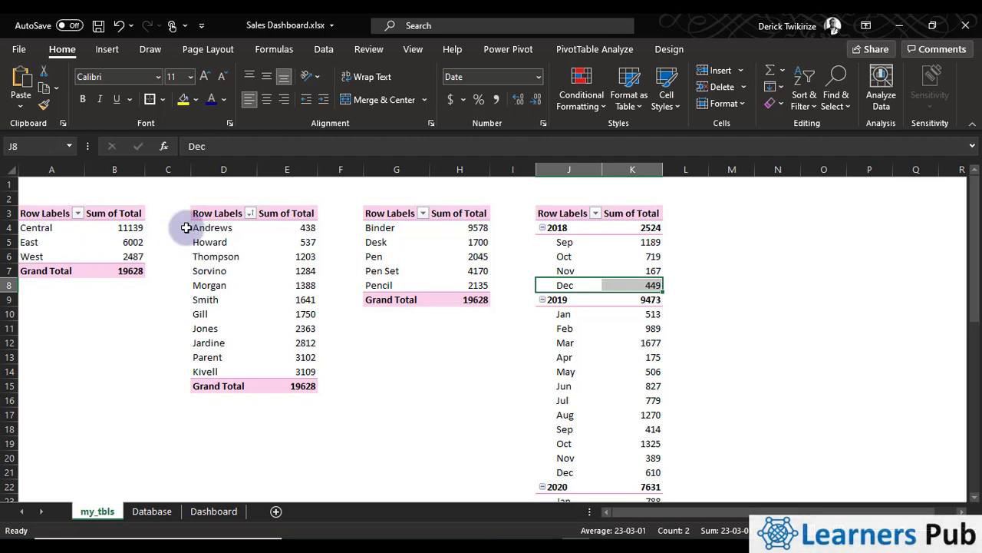
{"action": "left_click_drag", "start_coordinate": [373, 215], "coordinate": [466, 295]}
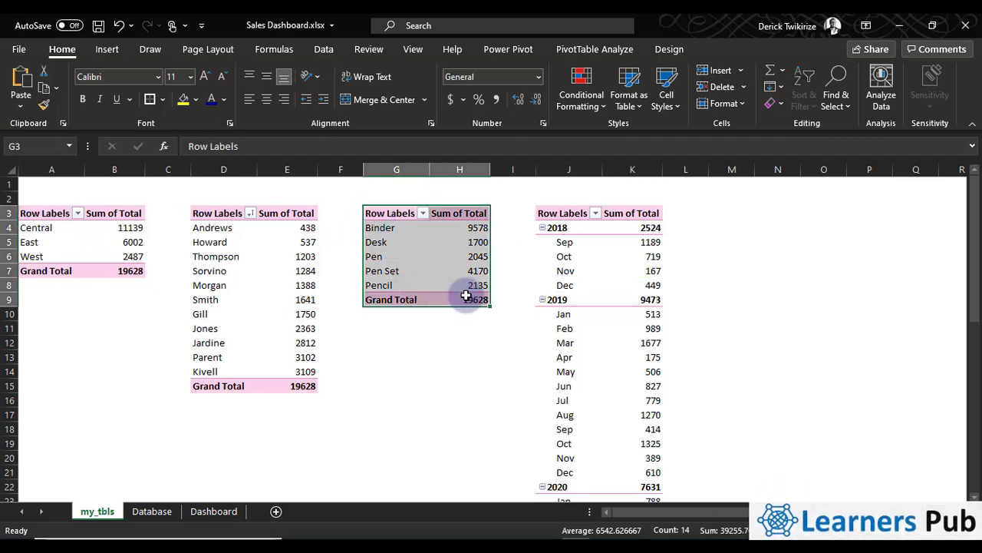
{"action": "key", "text": "ctrl+c"}
{"action": "left_click", "coordinate": [730, 214]}
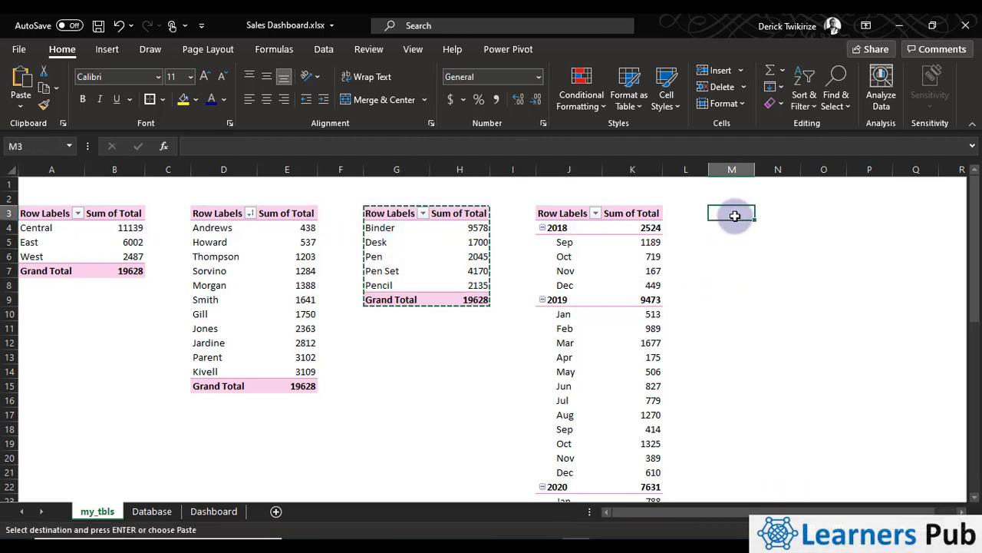
{"action": "right_click", "coordinate": [734, 208]}
{"action": "left_click", "coordinate": [746, 212]}
{"action": "left_click", "coordinate": [778, 254]}
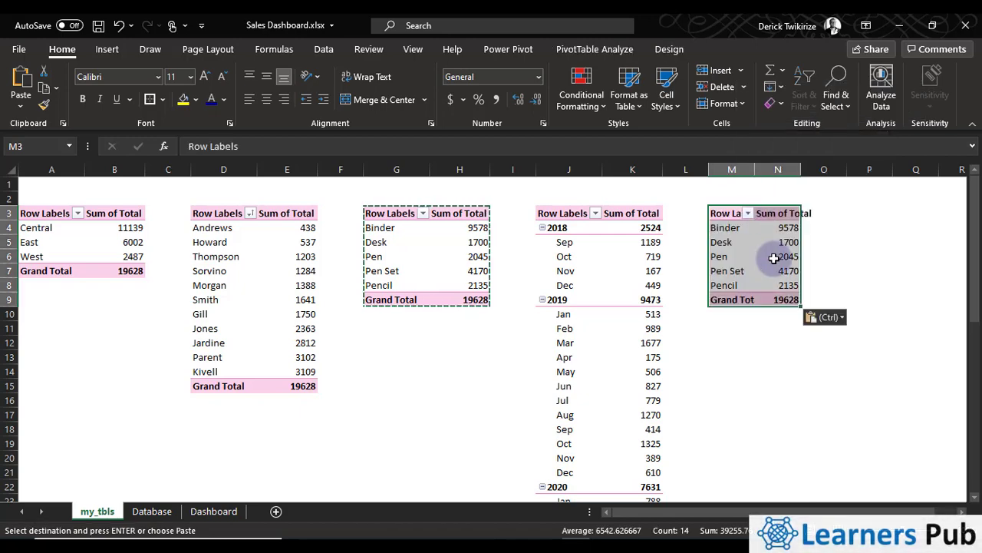
{"action": "left_click", "coordinate": [725, 244]}
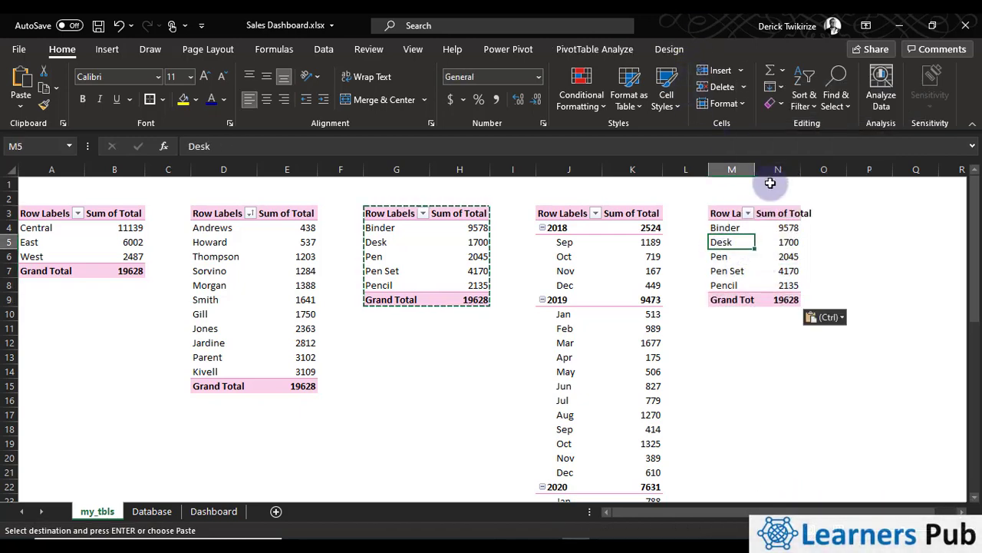
Add the Region field above Item in the rows of the copied PivotTable at M3, and close the field list
{"action": "left_click", "coordinate": [587, 51]}
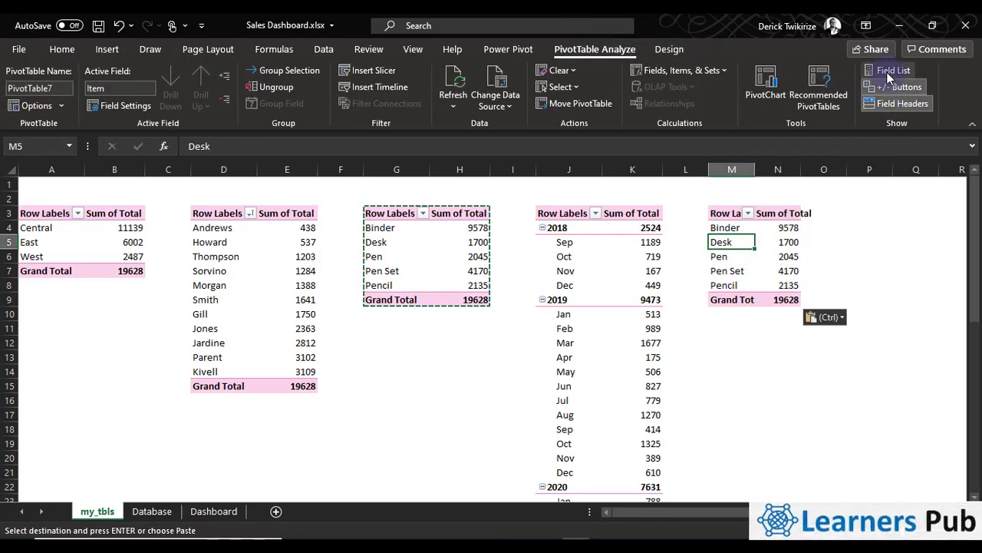
{"action": "left_click", "coordinate": [887, 70]}
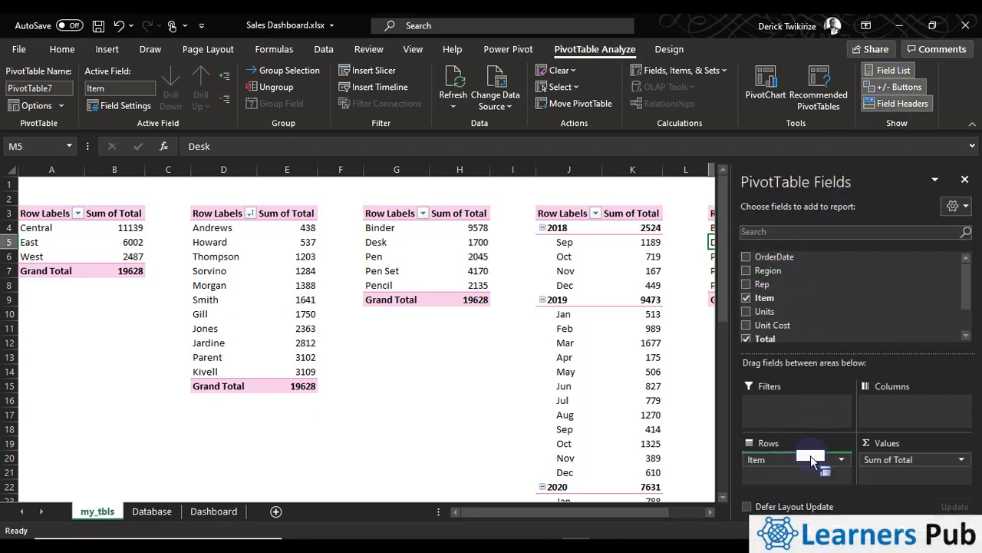
{"action": "left_click_drag", "start_coordinate": [656, 399], "coordinate": [658, 387]}
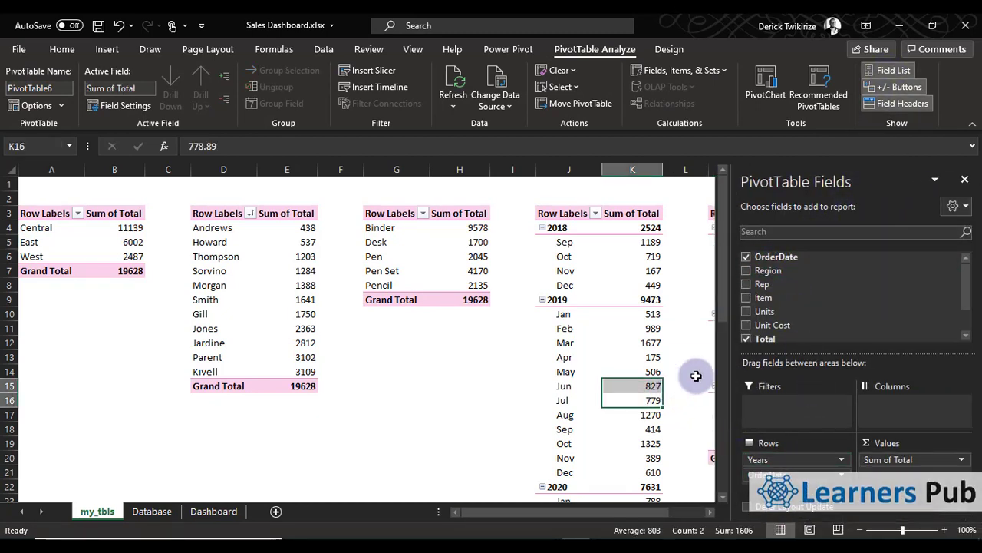
{"action": "left_click", "coordinate": [965, 179]}
{"action": "left_click", "coordinate": [734, 314]}
{"action": "left_click", "coordinate": [805, 299]}
{"action": "left_click", "coordinate": [860, 356]}
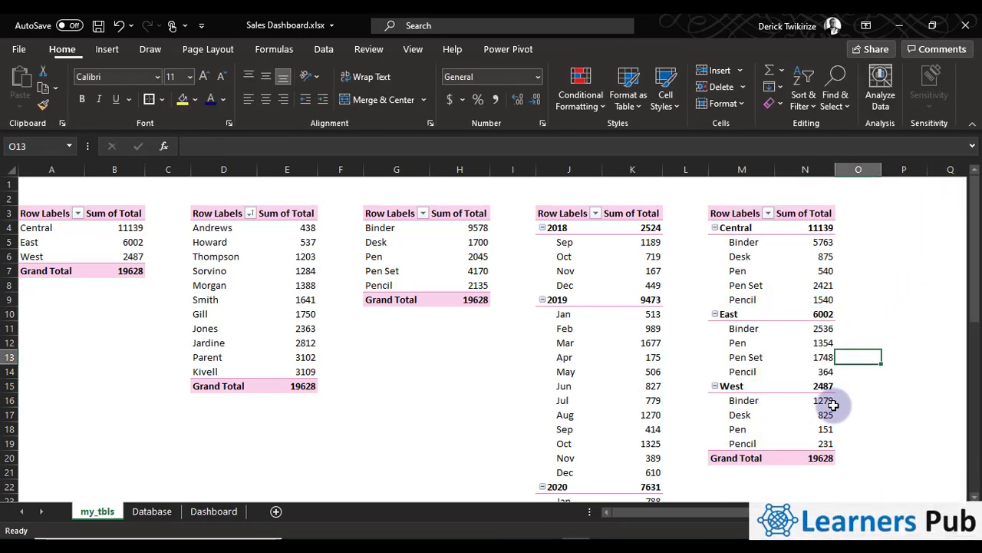
Insert a clustered column PivotChart from the region and item PivotTable at M3
{"action": "mouse_move", "coordinate": [833, 405]}
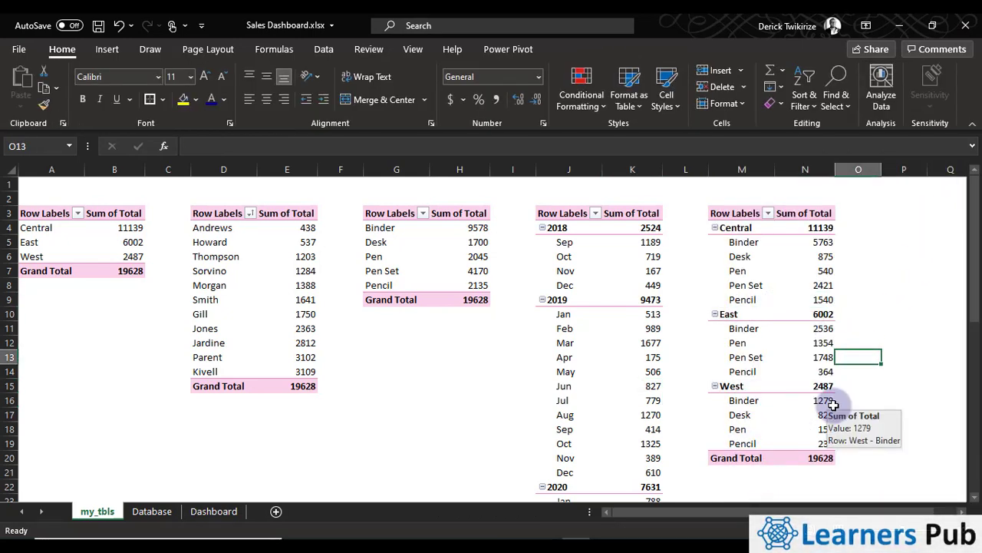
{"action": "left_click", "coordinate": [763, 256]}
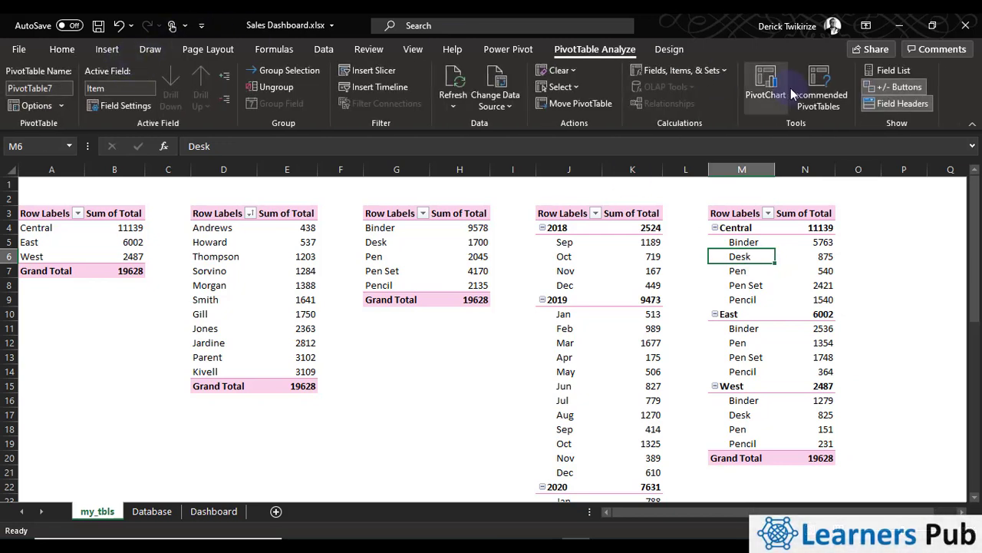
{"action": "left_click", "coordinate": [765, 83]}
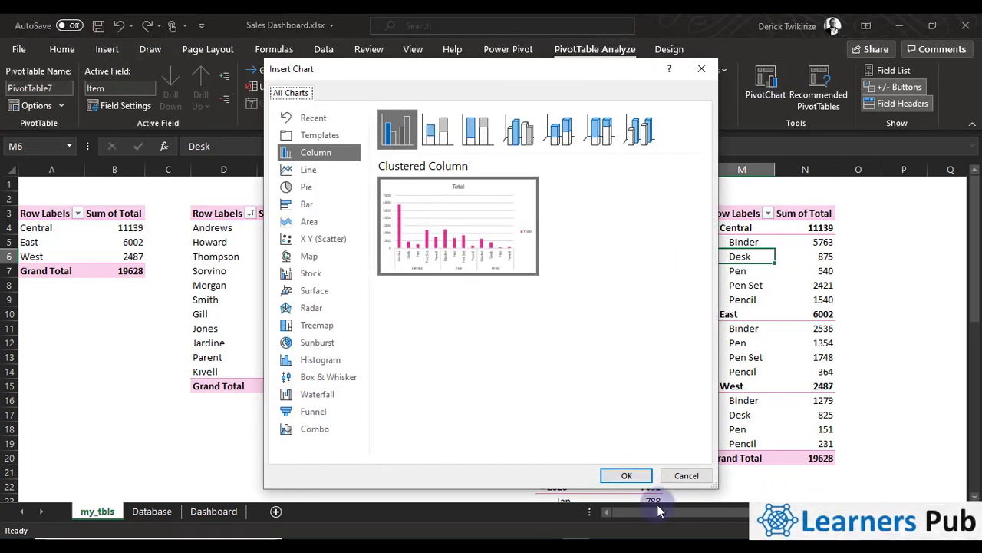
{"action": "left_click", "coordinate": [625, 476]}
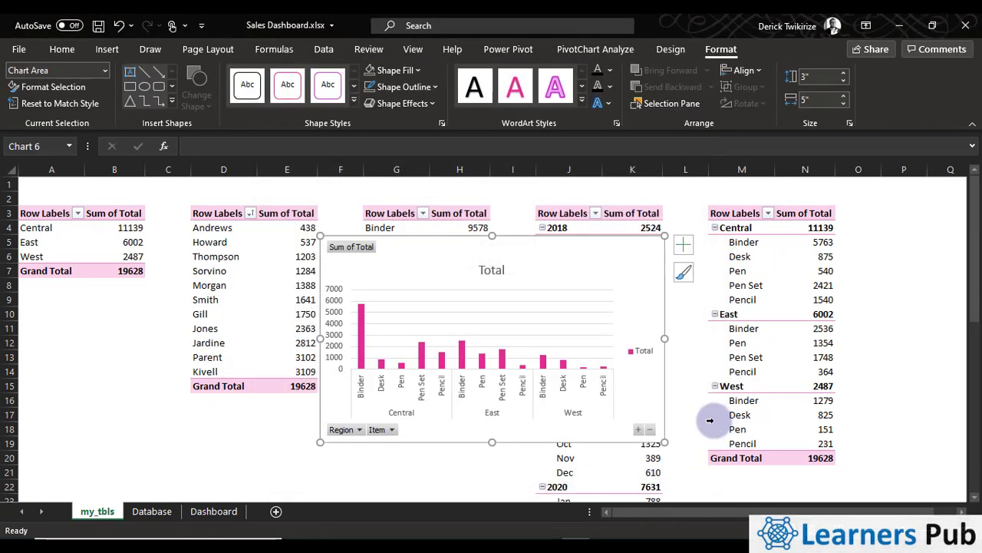
Delete the new chart's legend and hide all of its field buttons
{"action": "left_click", "coordinate": [644, 353]}
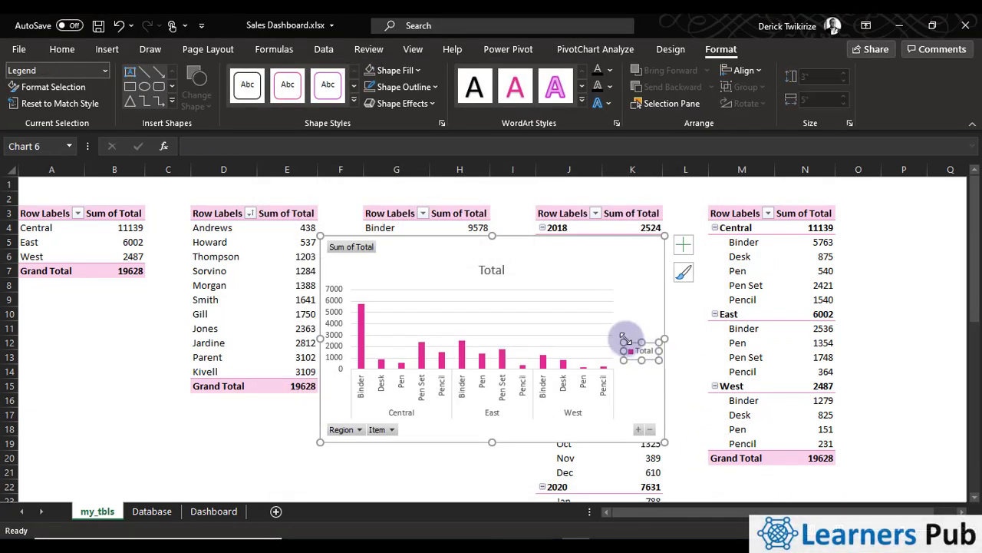
{"action": "key", "text": "Delete"}
{"action": "right_click", "coordinate": [389, 431]}
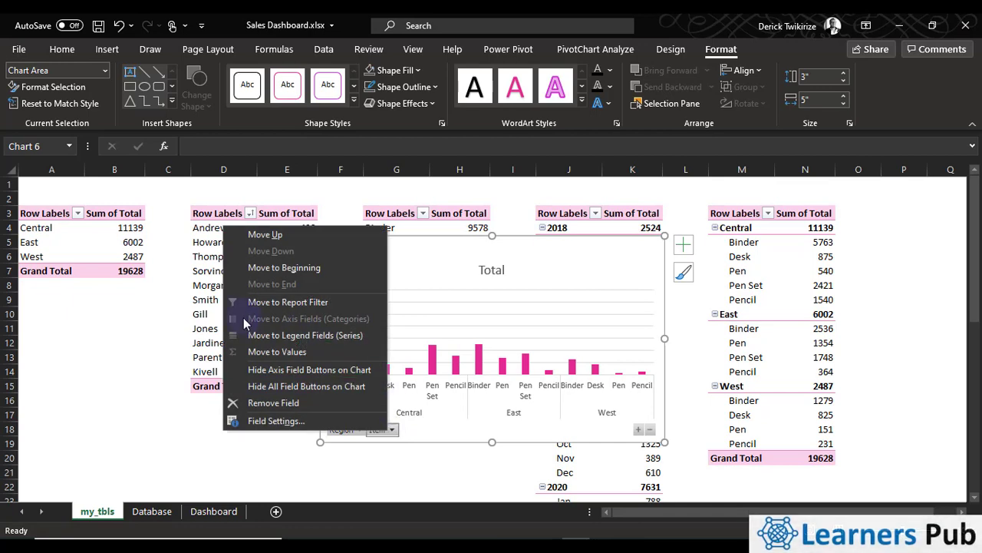
{"action": "left_click", "coordinate": [276, 386]}
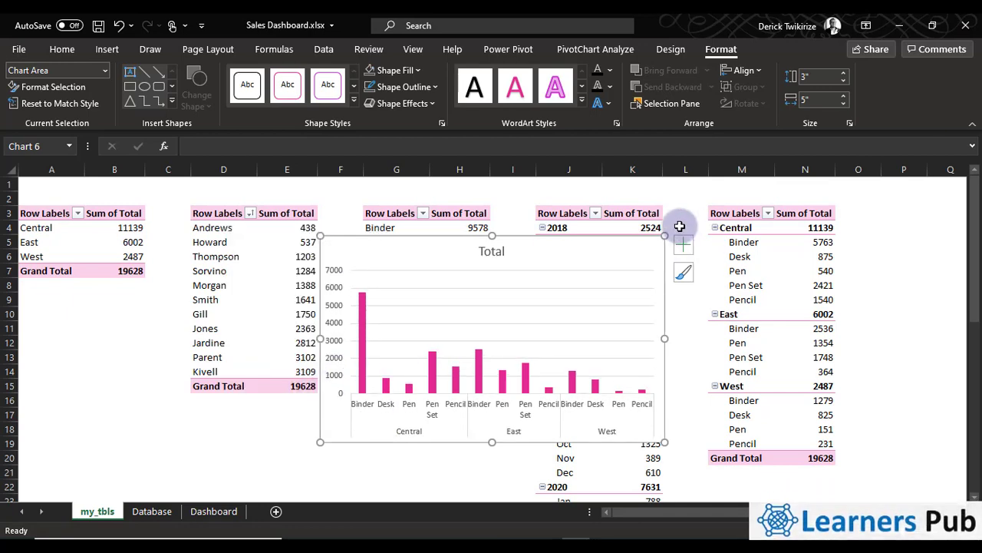
Copy the new column chart to the Dashboard sheet at cell Q23 and shift it up beside the Sales by Item chart
{"action": "right_click", "coordinate": [349, 255]}
{"action": "left_click", "coordinate": [399, 122]}
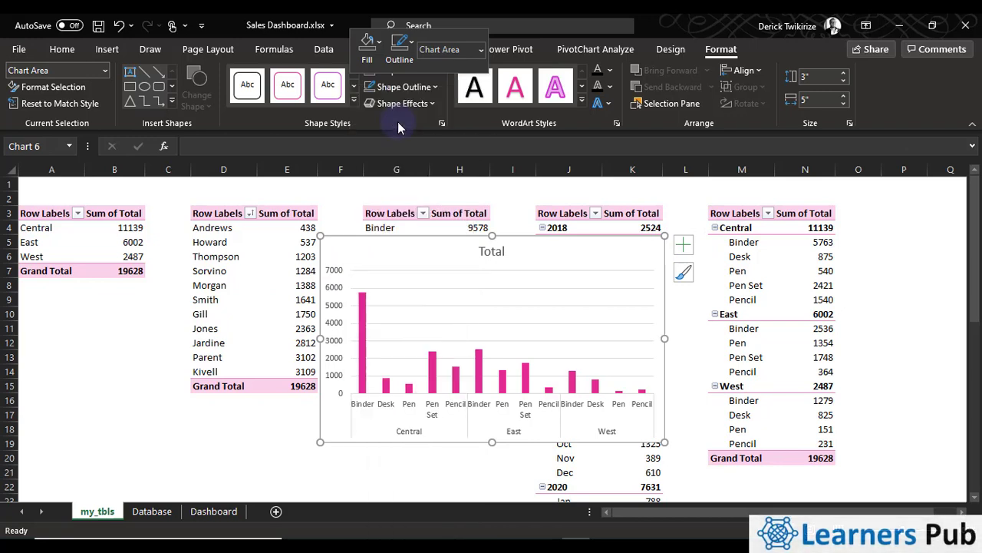
{"action": "left_click", "coordinate": [171, 514]}
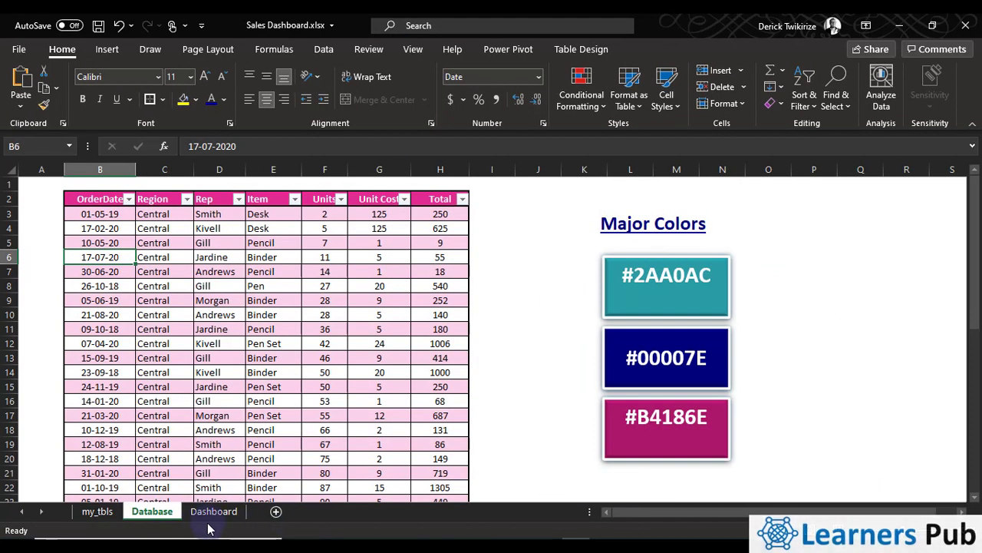
{"action": "left_click", "coordinate": [214, 516]}
{"action": "scroll", "coordinate": [623, 387], "scroll_direction": "down", "scroll_amount": 2}
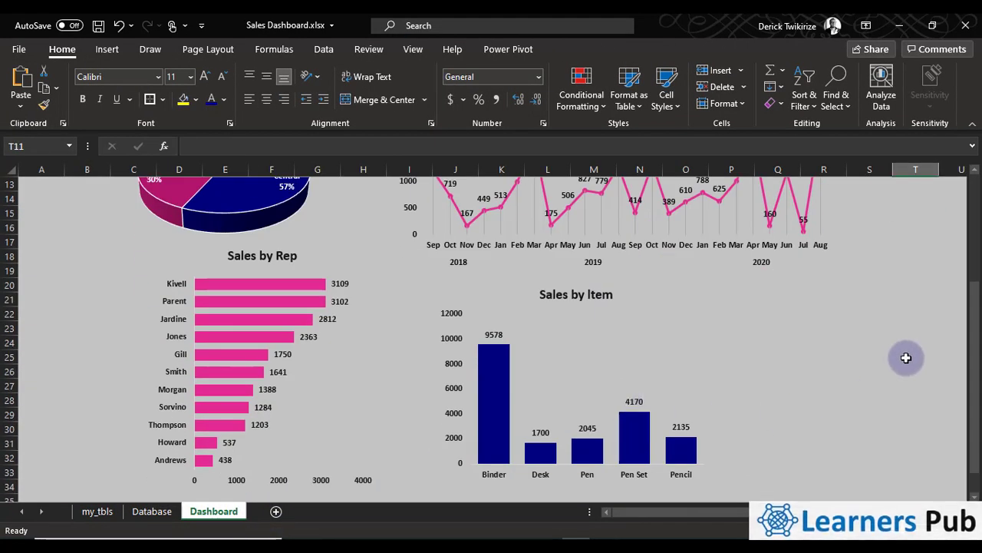
{"action": "left_click", "coordinate": [825, 357]}
{"action": "right_click", "coordinate": [791, 320]}
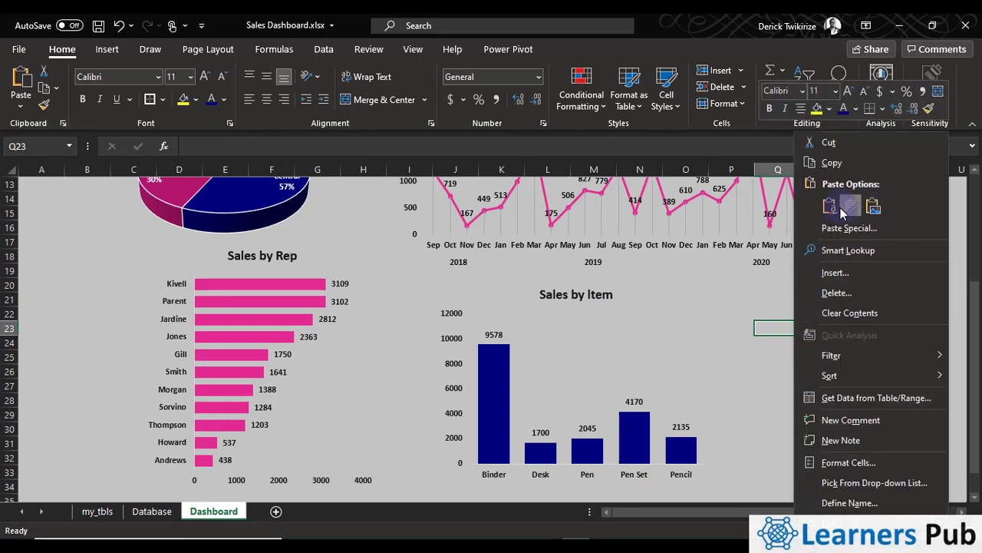
{"action": "left_click", "coordinate": [839, 207]}
{"action": "left_click_drag", "start_coordinate": [842, 325], "coordinate": [806, 276]}
{"action": "left_click", "coordinate": [963, 513]}
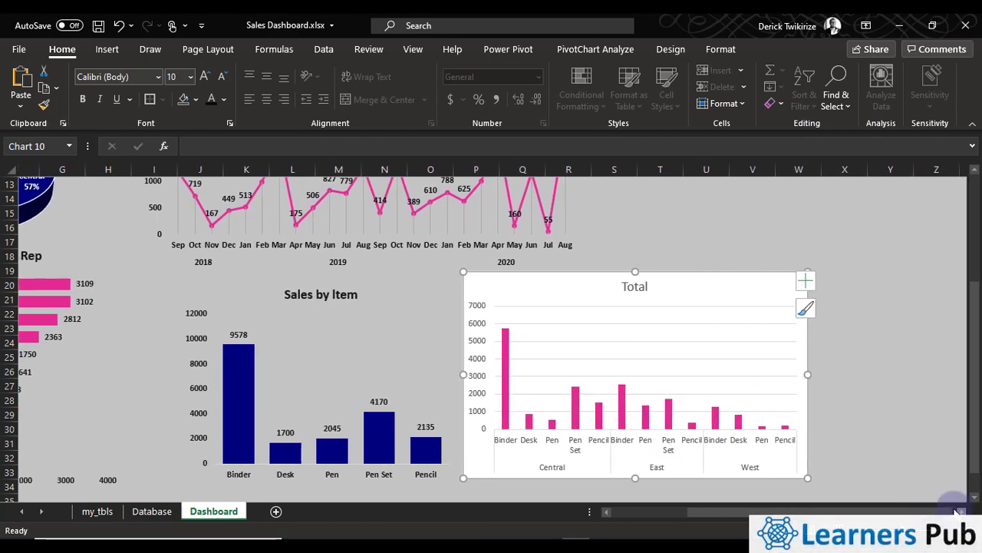
{"action": "left_click_drag", "start_coordinate": [731, 281], "coordinate": [716, 248]}
Cut the pasted column chart, paste it again at Q23, and move it up to about row 19 beside Sales by Item
{"action": "key", "text": "ctrl+x"}
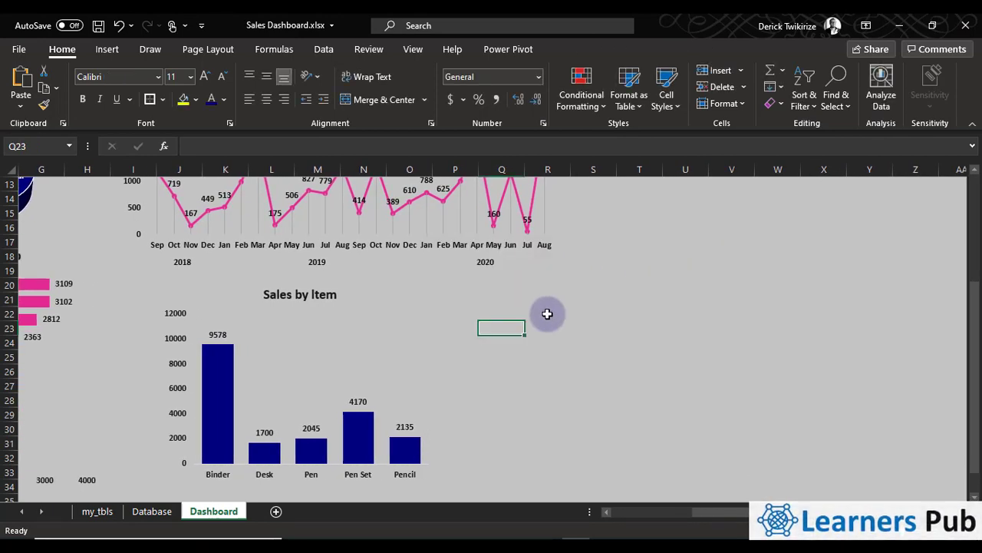
{"action": "right_click", "coordinate": [500, 328]}
{"action": "left_click", "coordinate": [537, 219]}
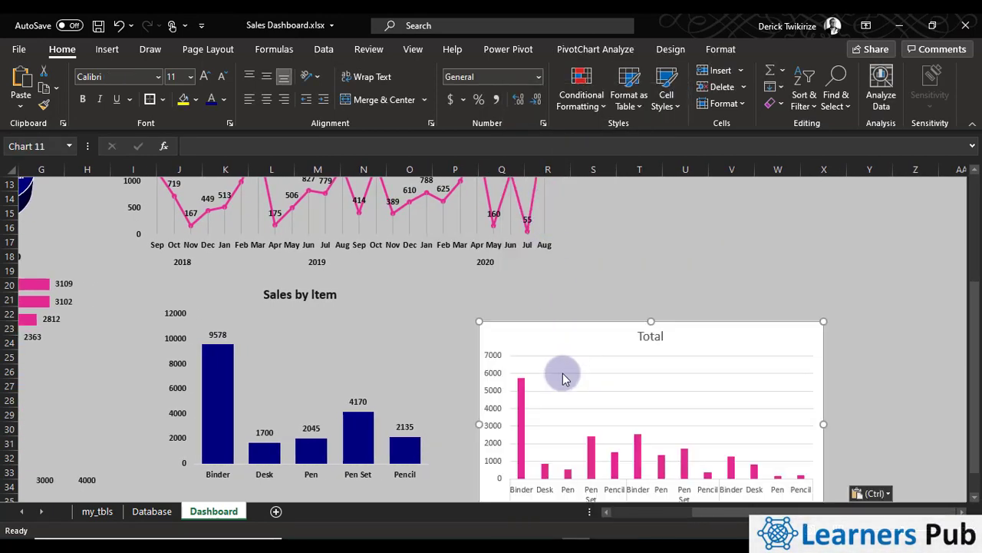
{"action": "left_click_drag", "start_coordinate": [576, 335], "coordinate": [573, 284]}
Change the new chart's title to "Sales by Item by region" and save the workbook
{"action": "left_click", "coordinate": [633, 286]}
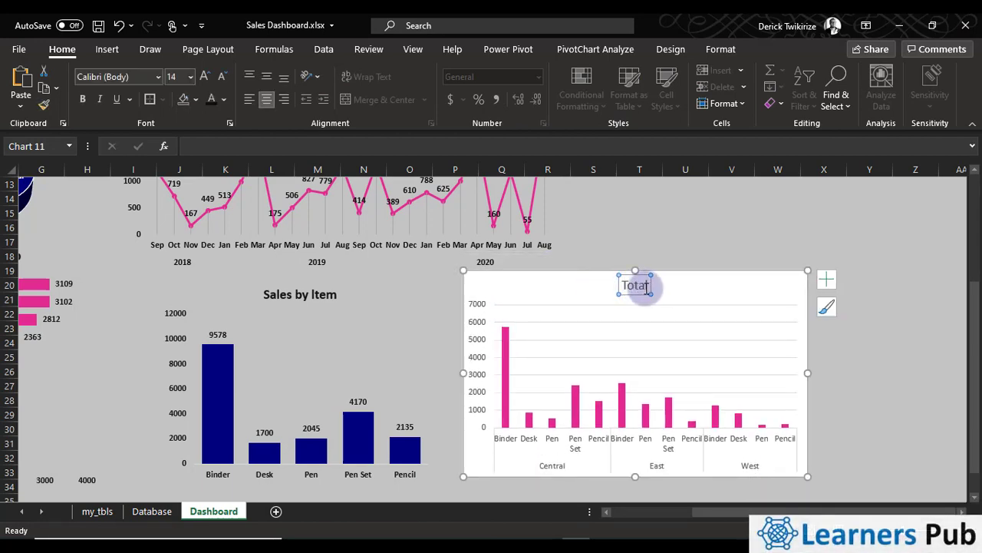
{"action": "double_click", "coordinate": [646, 286]}
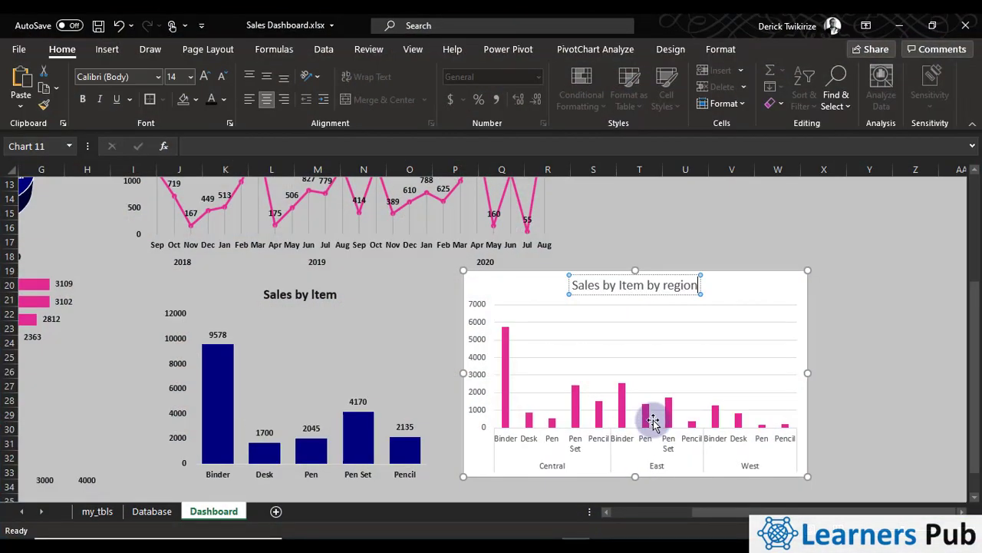
{"action": "left_click", "coordinate": [656, 239]}
{"action": "left_click", "coordinate": [98, 25]}
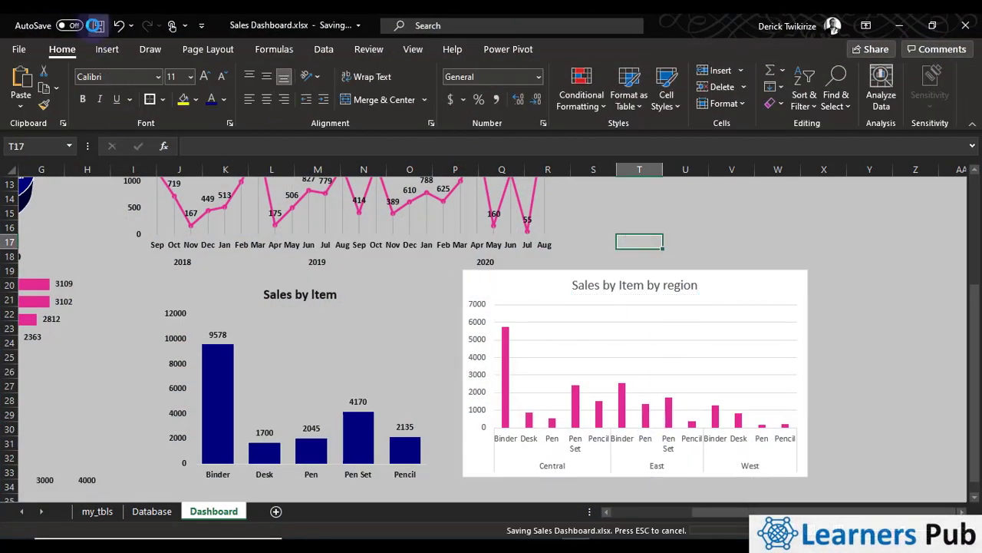
Make the "Sales by Item by region" chart title bold and black
{"action": "left_click", "coordinate": [700, 277]}
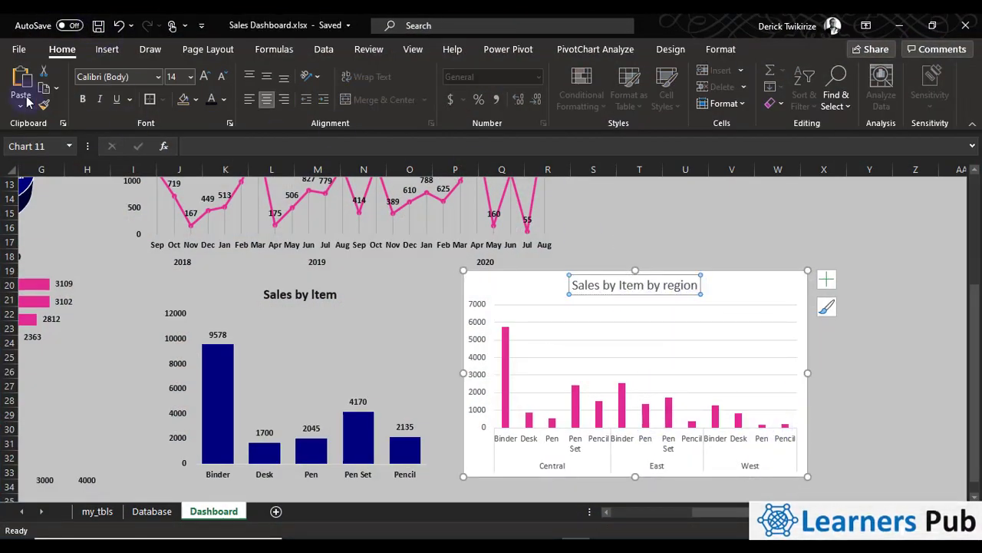
{"action": "left_click", "coordinate": [81, 99]}
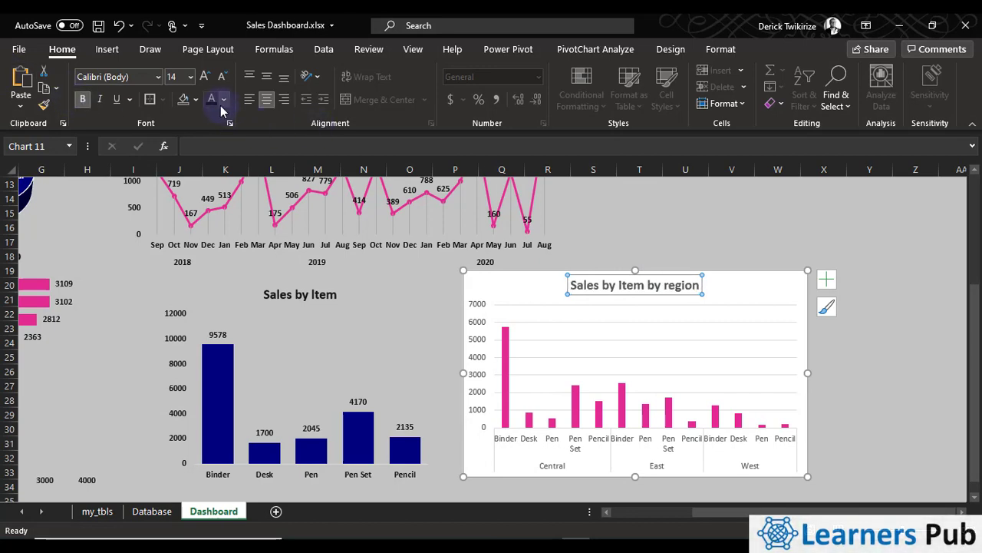
{"action": "left_click", "coordinate": [224, 100]}
{"action": "left_click", "coordinate": [224, 216]}
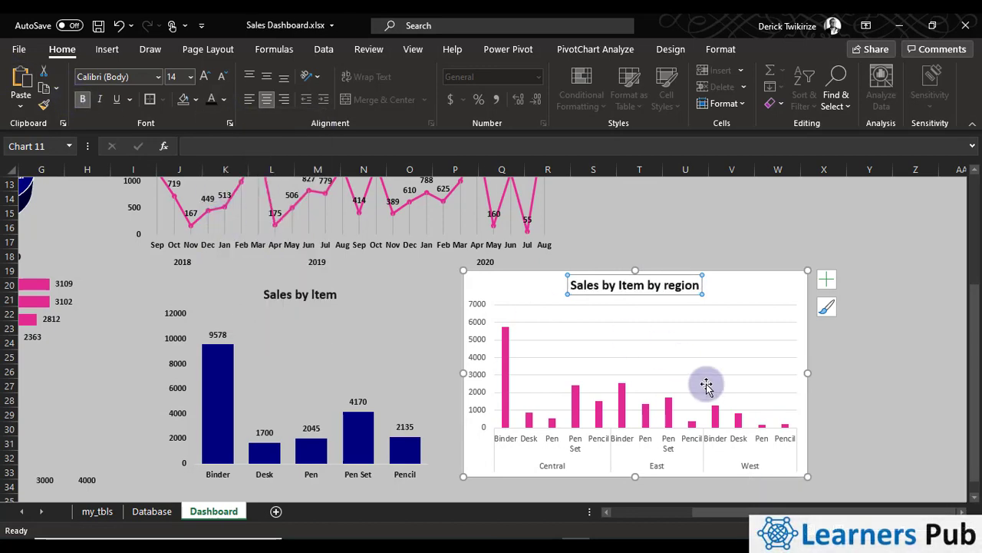
Make all text in the Sales by Item by region chart black and bold, and remove the chart's gridlines
{"action": "left_click", "coordinate": [539, 459]}
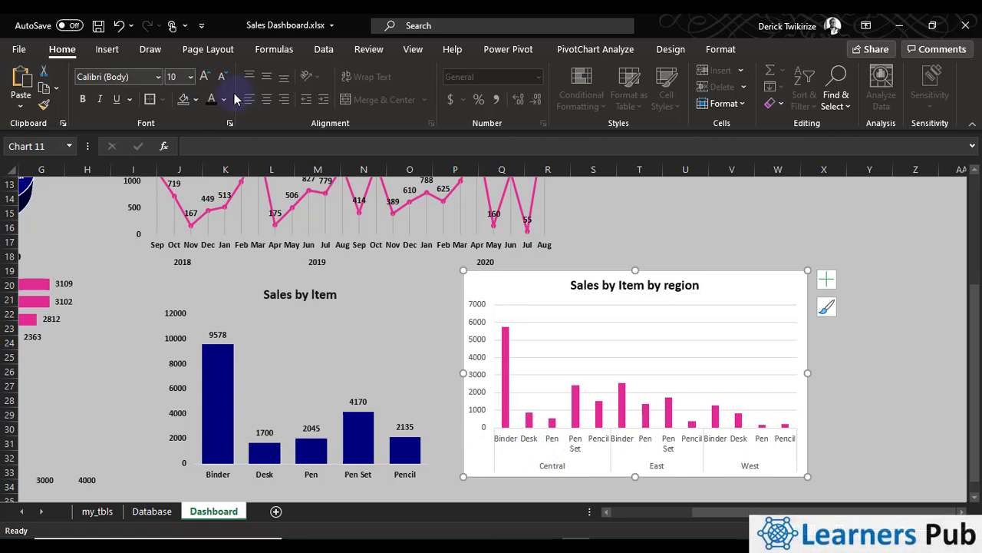
{"action": "left_click", "coordinate": [82, 99]}
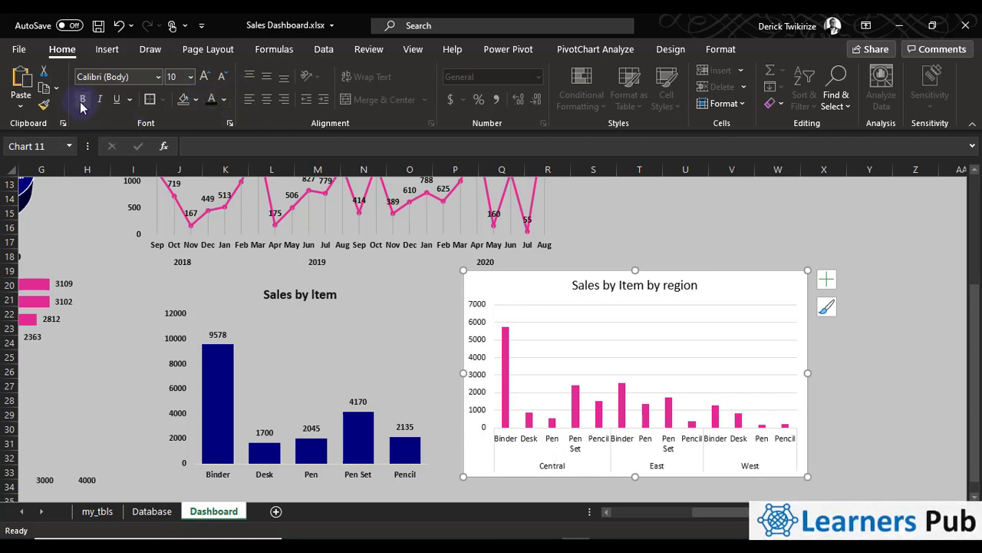
{"action": "left_click", "coordinate": [82, 100]}
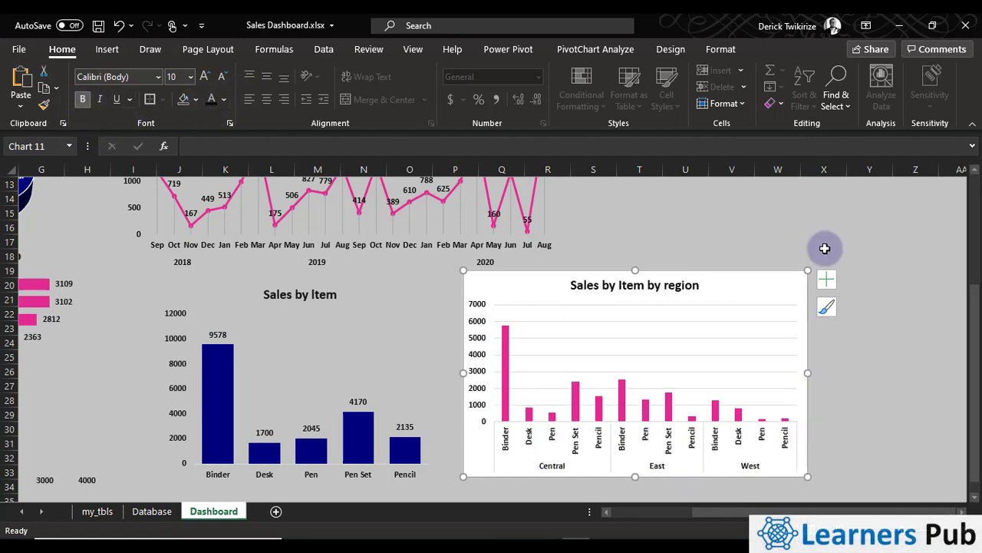
{"action": "left_click", "coordinate": [826, 282]}
{"action": "left_click", "coordinate": [862, 383]}
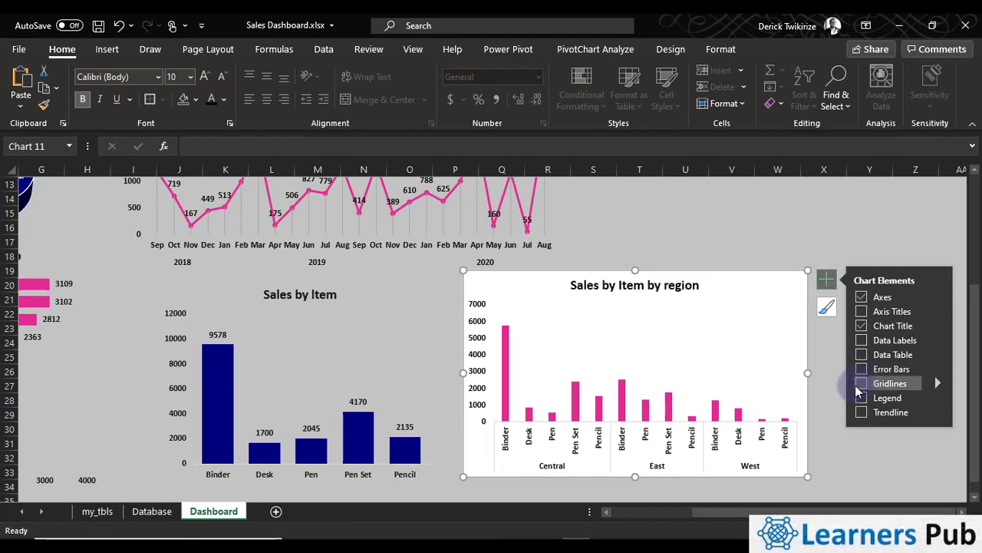
{"action": "left_click", "coordinate": [787, 224]}
Set the gap width of the columns in the Sales by Item by region chart to 50%
{"action": "double_click", "coordinate": [572, 412]}
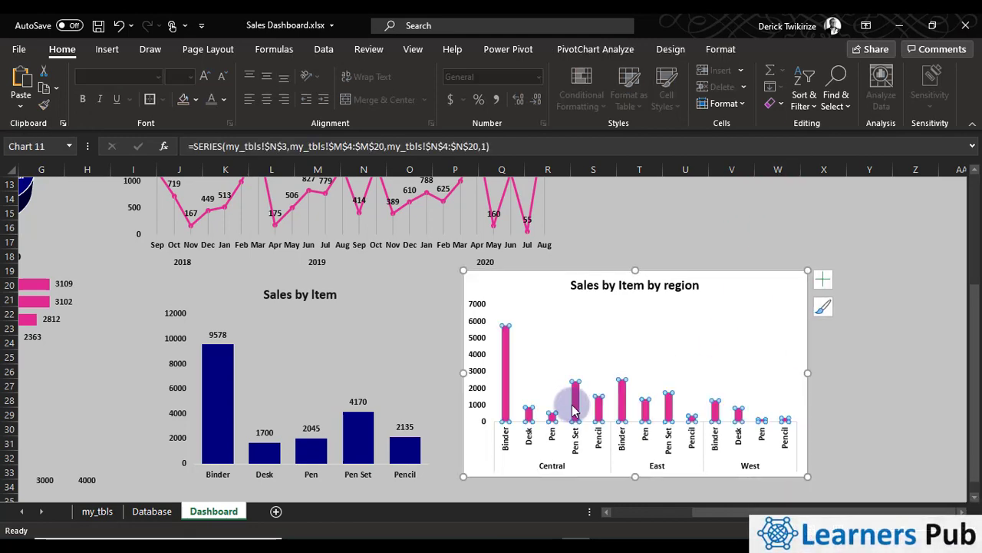
{"action": "left_click", "coordinate": [574, 401]}
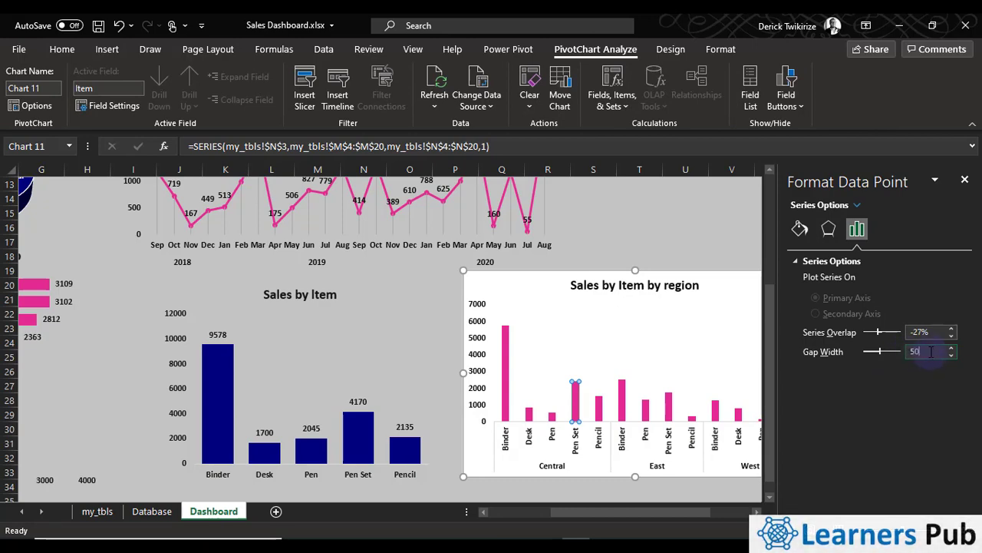
{"action": "key", "text": "Return"}
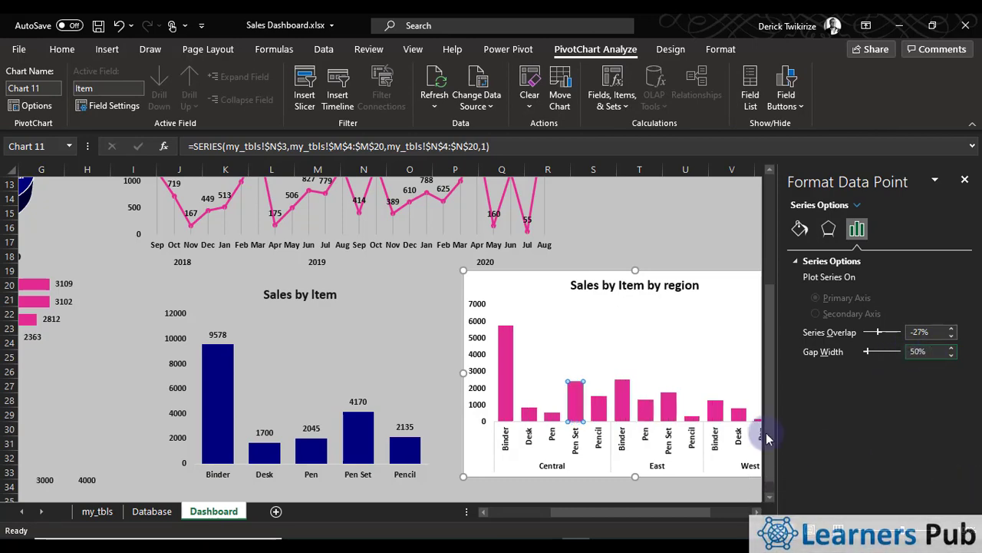
{"action": "left_click", "coordinate": [640, 243]}
Fill the whole column series of the Sales by Item by region chart with the recently used teal color
{"action": "left_click", "coordinate": [574, 412]}
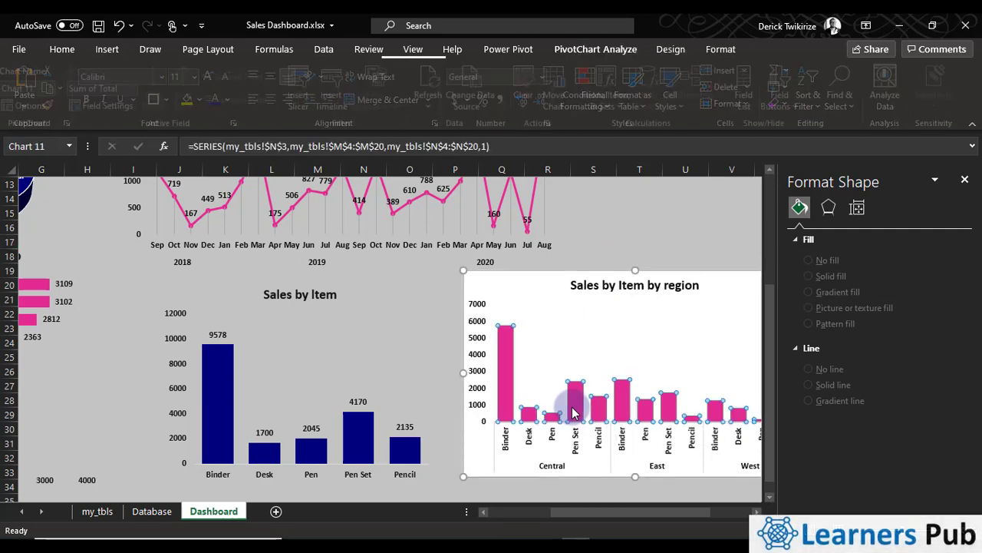
{"action": "left_click", "coordinate": [63, 50]}
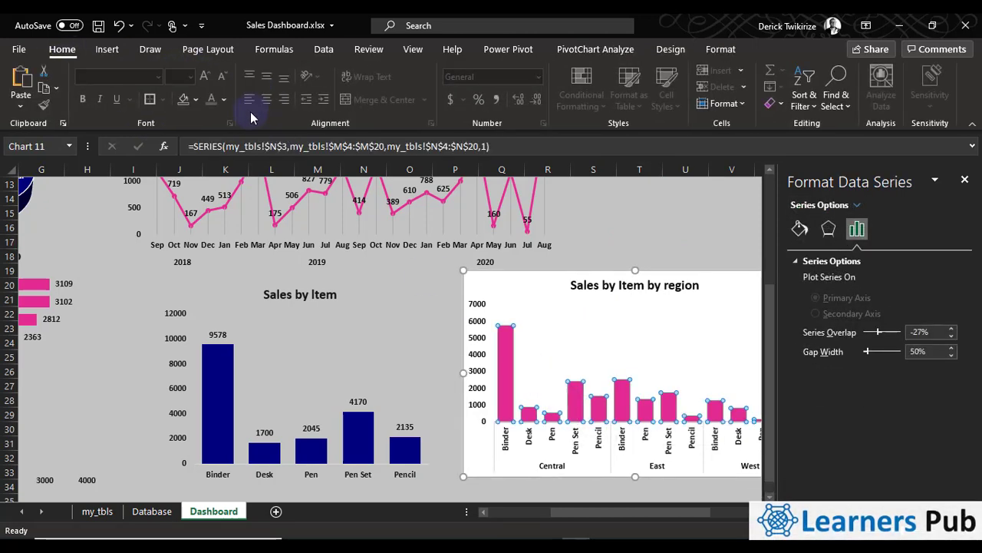
{"action": "left_click", "coordinate": [196, 100]}
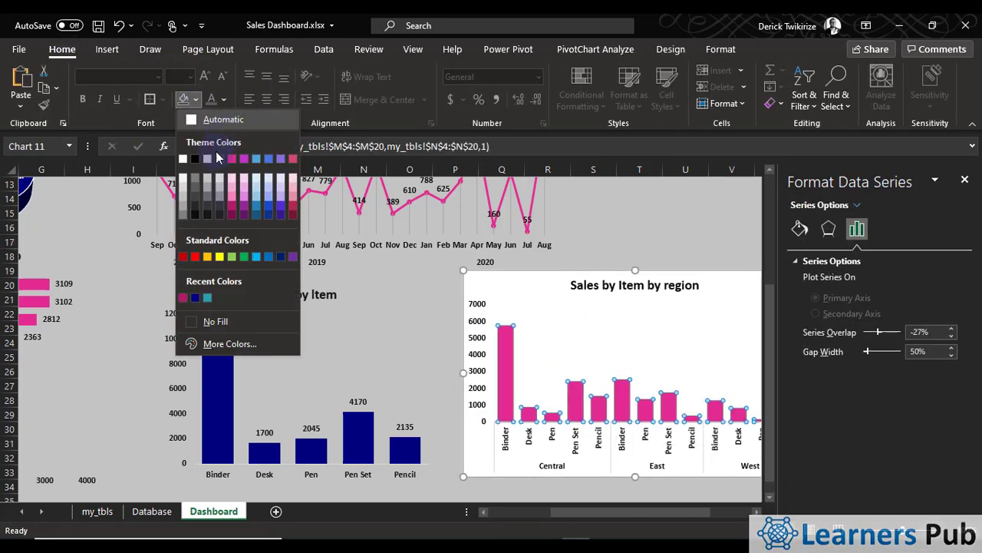
{"action": "left_click", "coordinate": [207, 299]}
{"action": "left_click", "coordinate": [647, 209]}
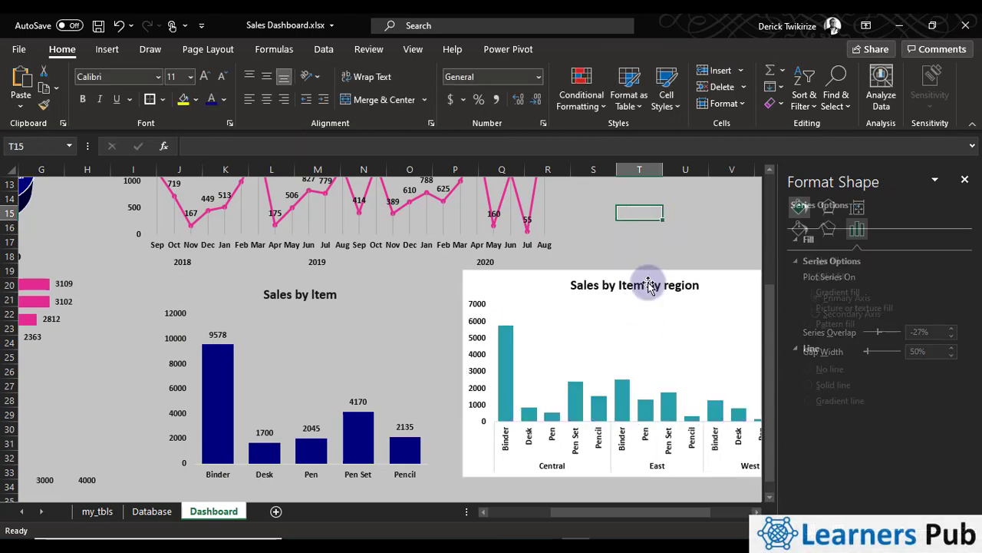
Remove the outline and the background fill from the Sales by Item by region chart area
{"action": "scroll", "coordinate": [641, 292], "scroll_direction": "up", "scroll_amount": 2}
{"action": "scroll", "coordinate": [633, 299], "scroll_direction": "down", "scroll_amount": 3}
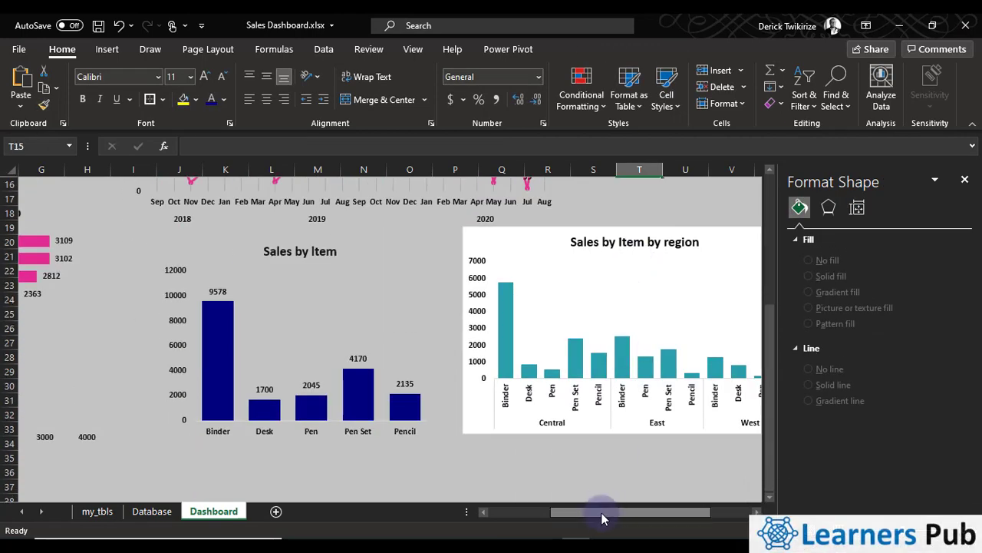
{"action": "left_click_drag", "start_coordinate": [561, 511], "coordinate": [539, 511]}
{"action": "left_click", "coordinate": [641, 237]}
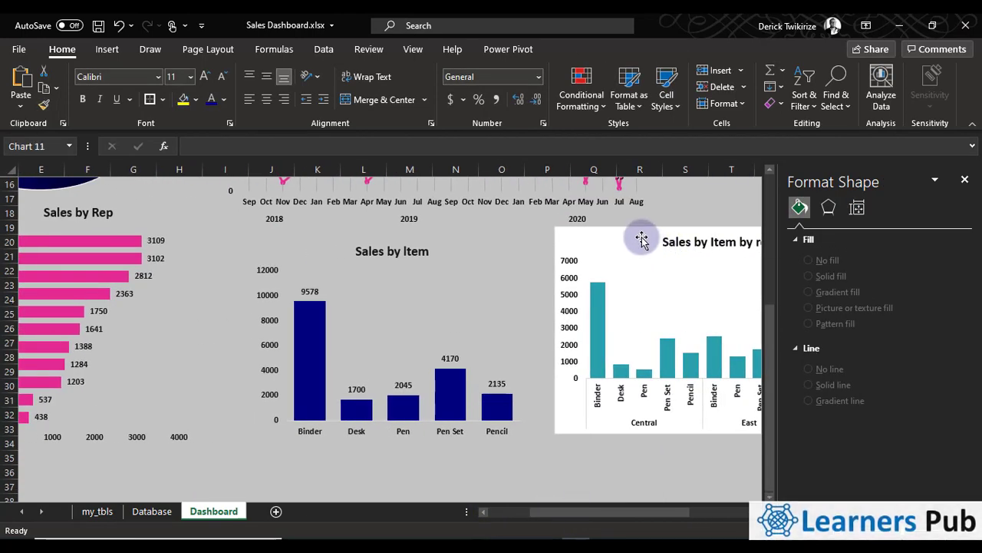
{"action": "left_click", "coordinate": [671, 49]}
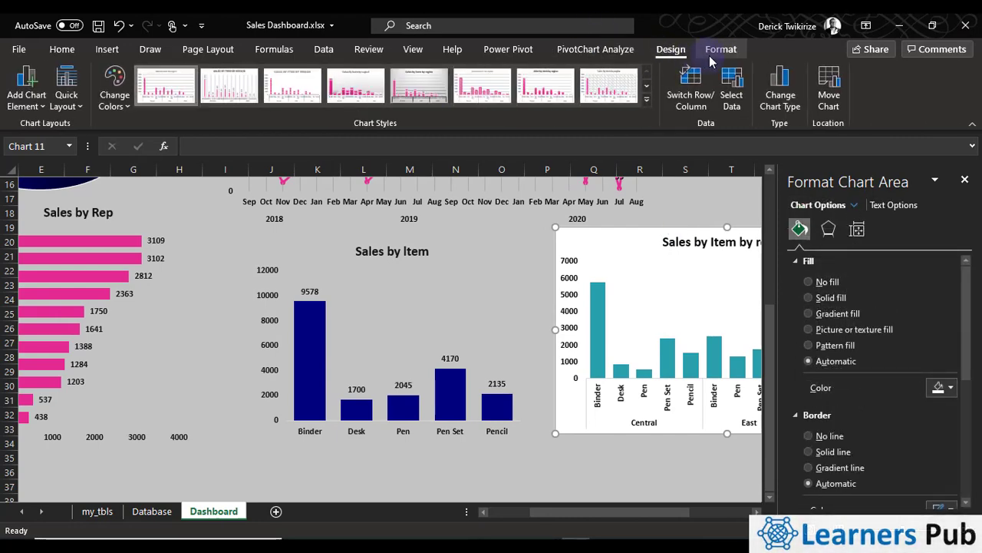
{"action": "left_click", "coordinate": [721, 49]}
{"action": "left_click", "coordinate": [400, 87]}
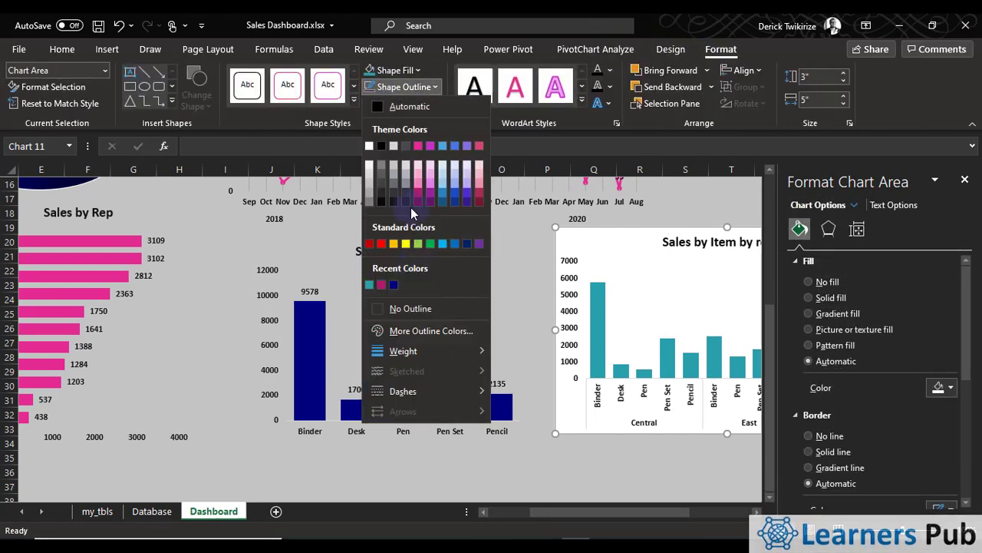
{"action": "left_click", "coordinate": [394, 311]}
{"action": "left_click", "coordinate": [392, 70]}
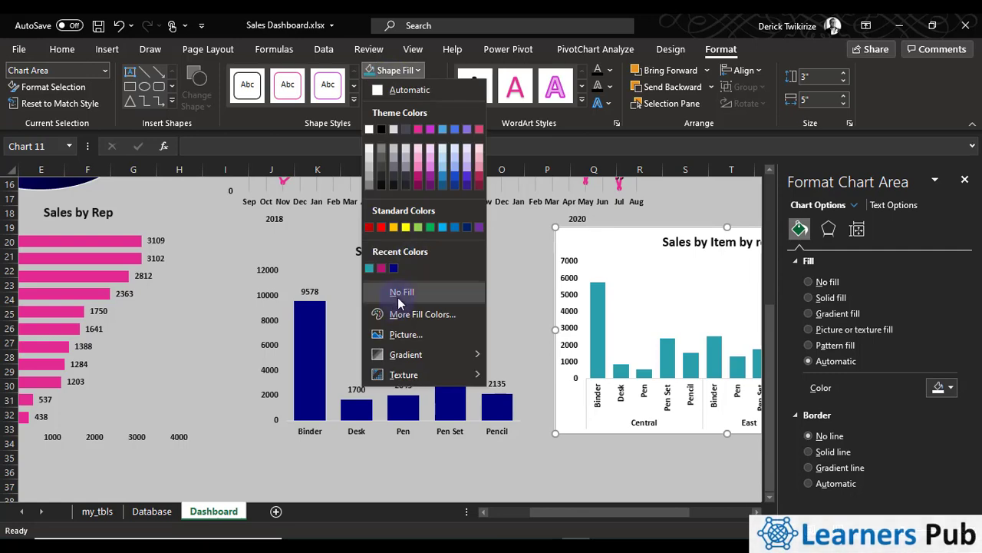
{"action": "left_click", "coordinate": [398, 295]}
{"action": "left_click", "coordinate": [645, 456]}
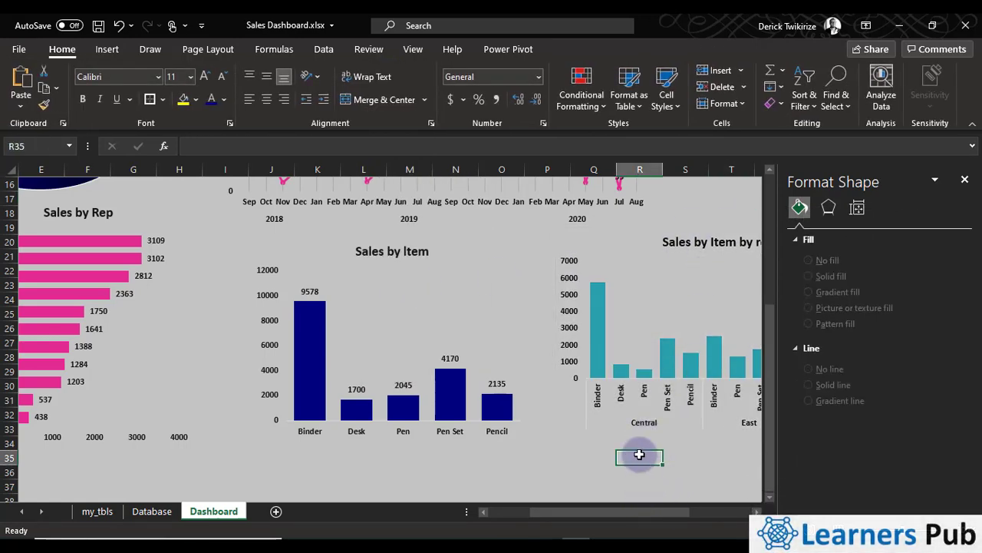
{"action": "left_click", "coordinate": [329, 212]}
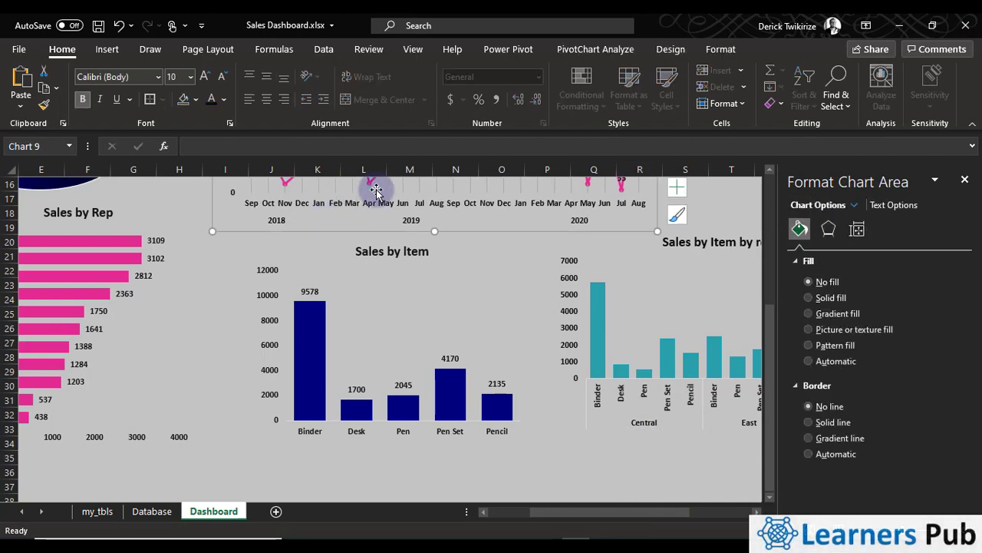
{"action": "scroll", "coordinate": [634, 375], "scroll_direction": "up", "scroll_amount": 2}
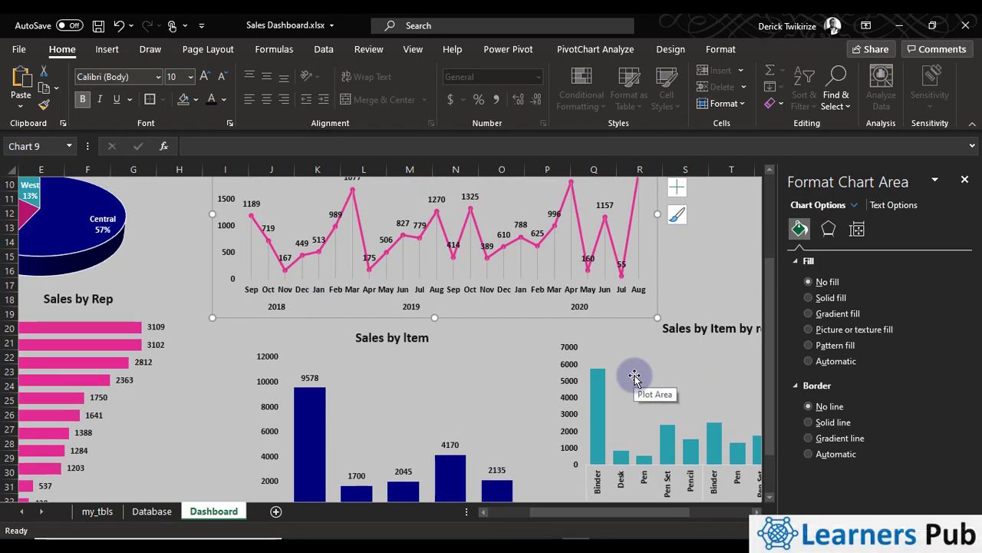
{"action": "left_click", "coordinate": [491, 282]}
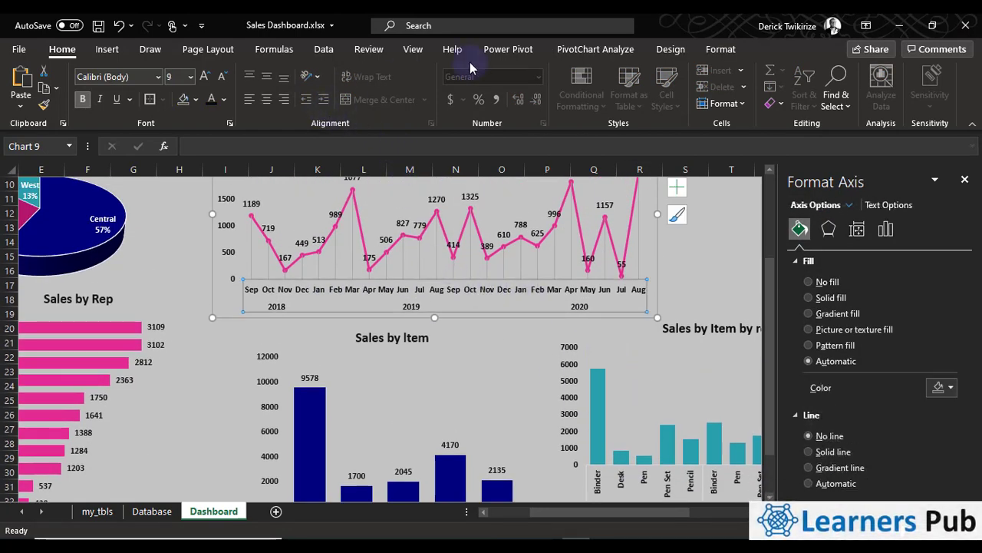
{"action": "left_click", "coordinate": [673, 49]}
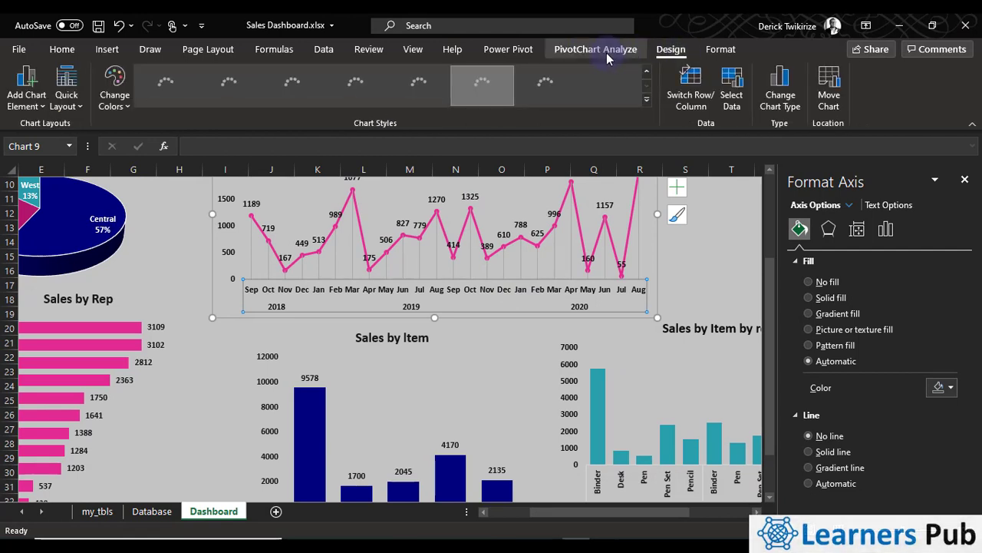
{"action": "left_click", "coordinate": [321, 303]}
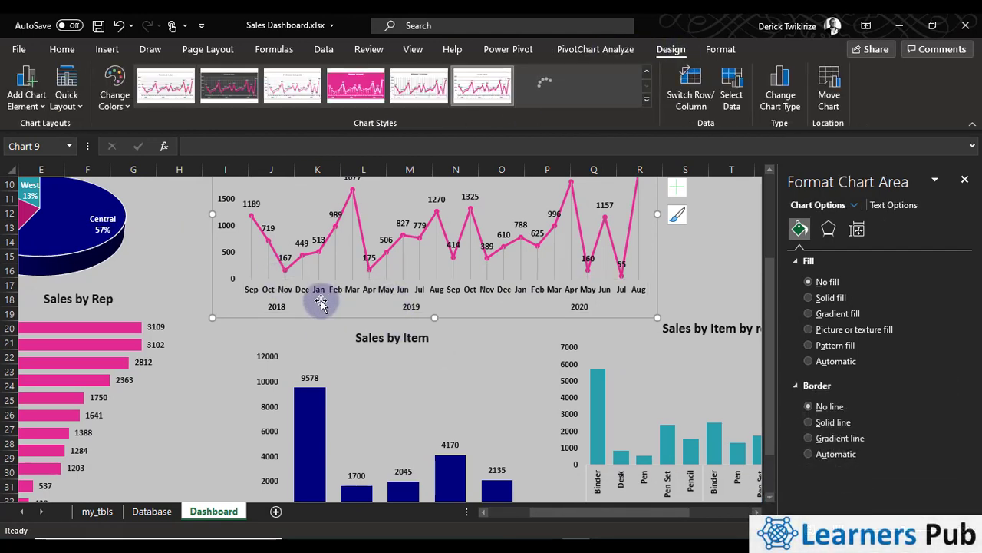
{"action": "left_click", "coordinate": [685, 282]}
Move the sales by region pie chart slightly up and to the right, and nudge its title upward
{"action": "scroll", "coordinate": [677, 298], "scroll_direction": "up", "scroll_amount": 3}
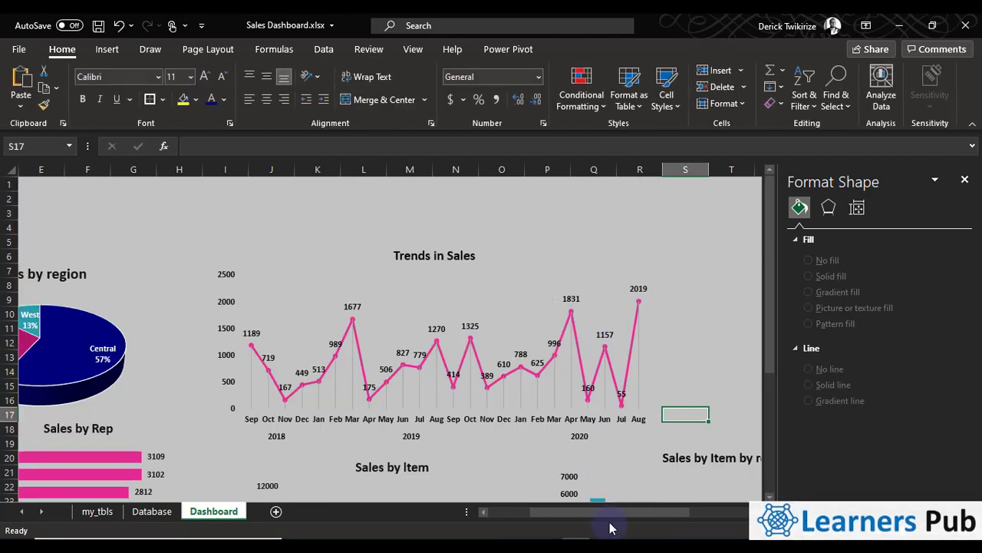
{"action": "left_click_drag", "start_coordinate": [606, 513], "coordinate": [479, 514]}
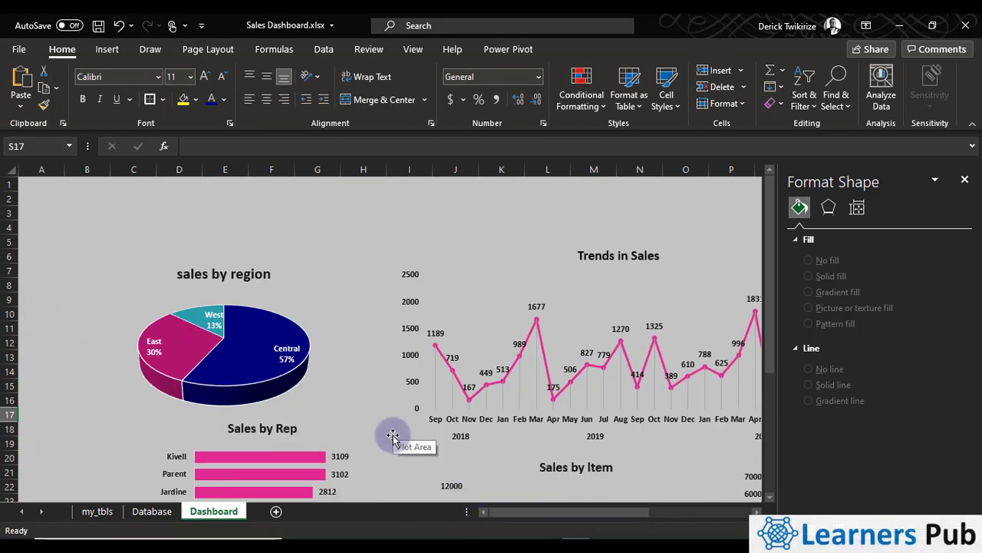
{"action": "left_click_drag", "start_coordinate": [283, 289], "coordinate": [313, 280]}
{"action": "left_click", "coordinate": [288, 265]}
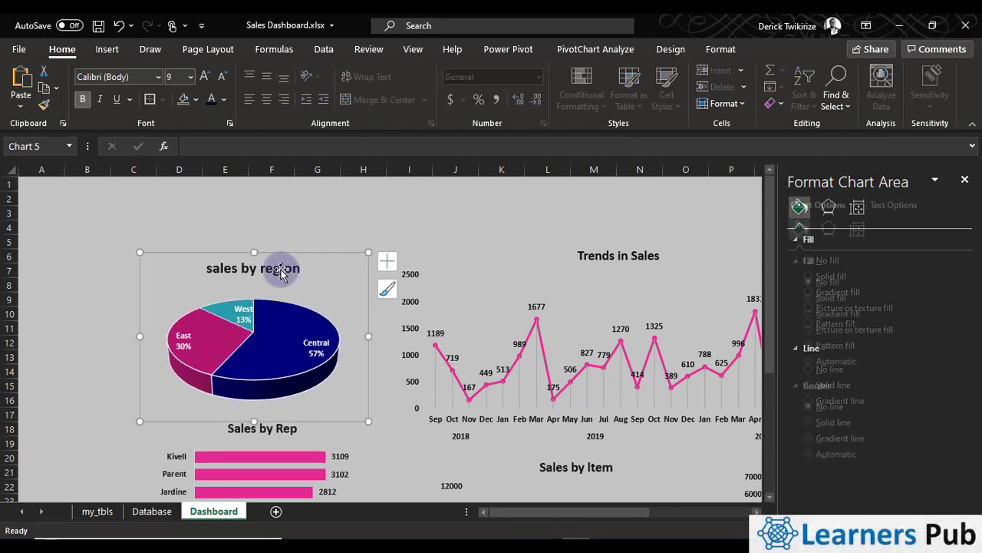
{"action": "left_click", "coordinate": [288, 263]}
{"action": "left_click", "coordinate": [668, 49]}
{"action": "left_click", "coordinate": [721, 49]}
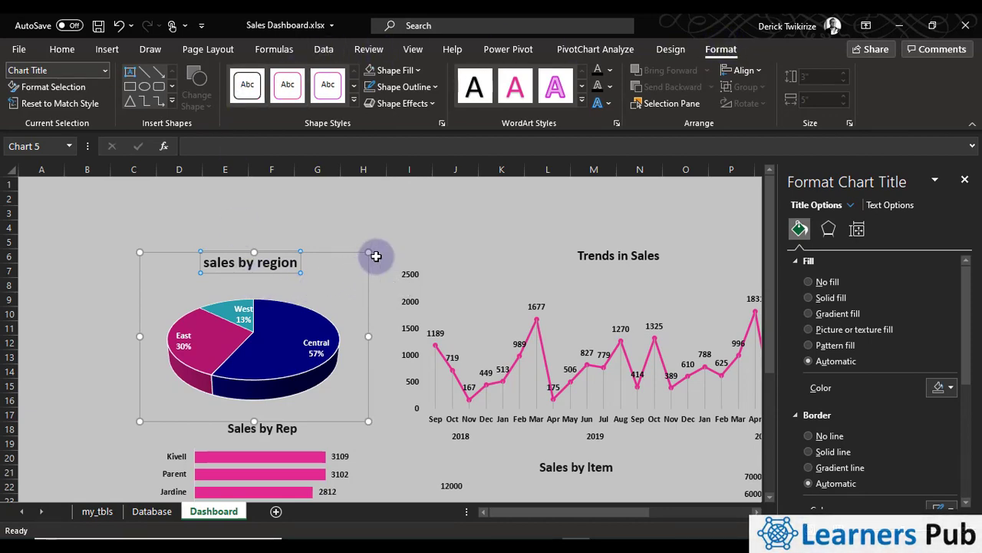
{"action": "left_click", "coordinate": [377, 257]}
{"action": "left_click", "coordinate": [348, 265]}
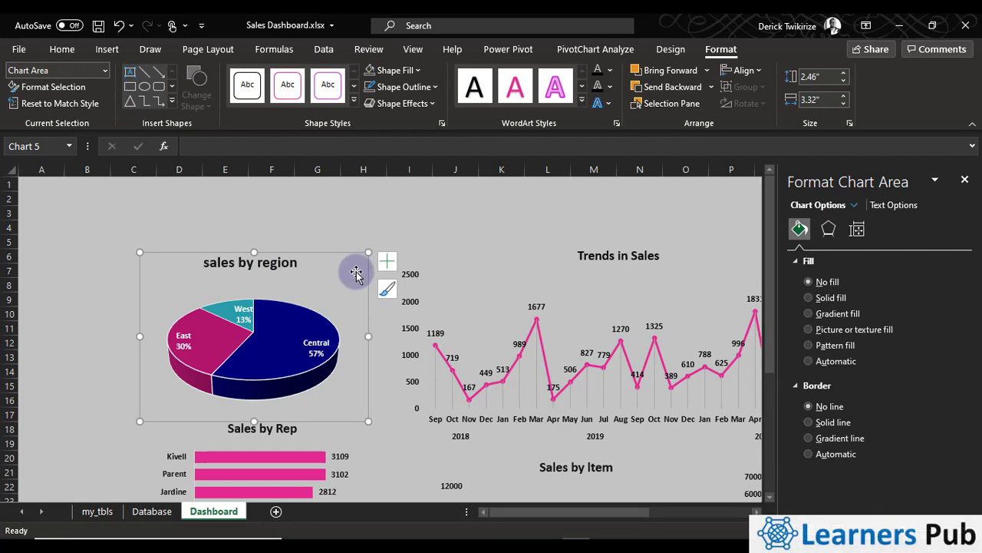
{"action": "left_click", "coordinate": [667, 50]}
{"action": "left_click", "coordinate": [708, 54]}
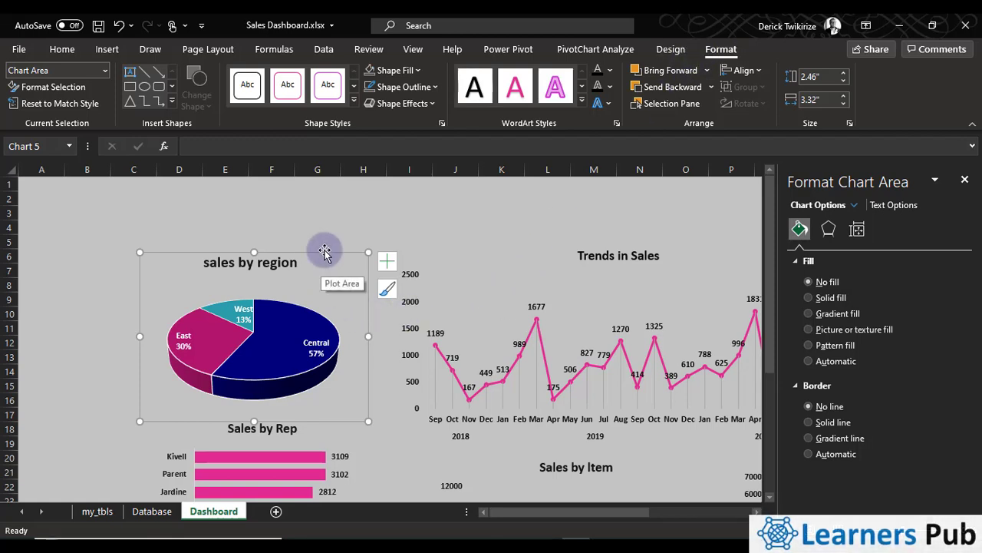
Reposition the sales by region pie chart to about columns C to H, starting at row 8
{"action": "left_click_drag", "start_coordinate": [324, 252], "coordinate": [357, 350]}
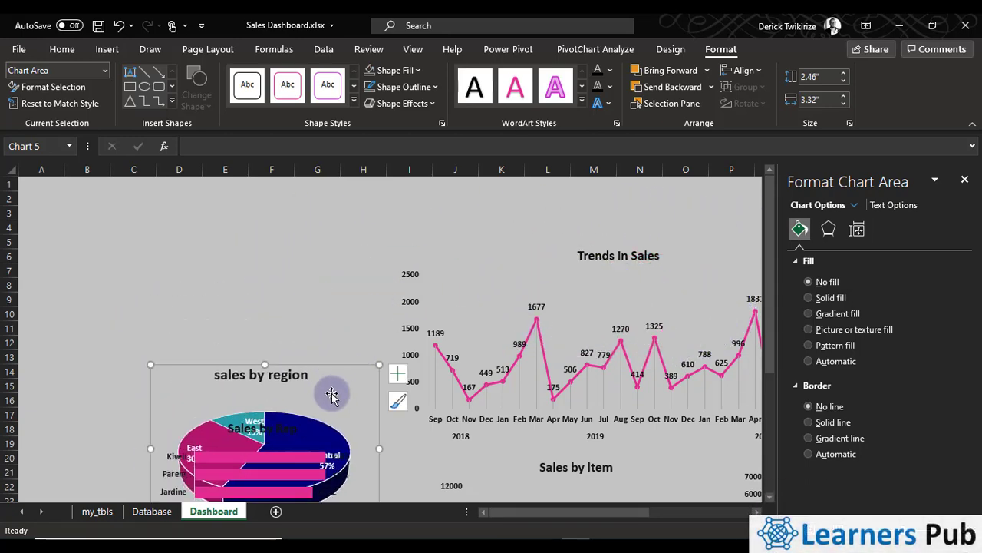
{"action": "left_click_drag", "start_coordinate": [329, 391], "coordinate": [380, 303]}
{"action": "left_click_drag", "start_coordinate": [436, 315], "coordinate": [258, 259]}
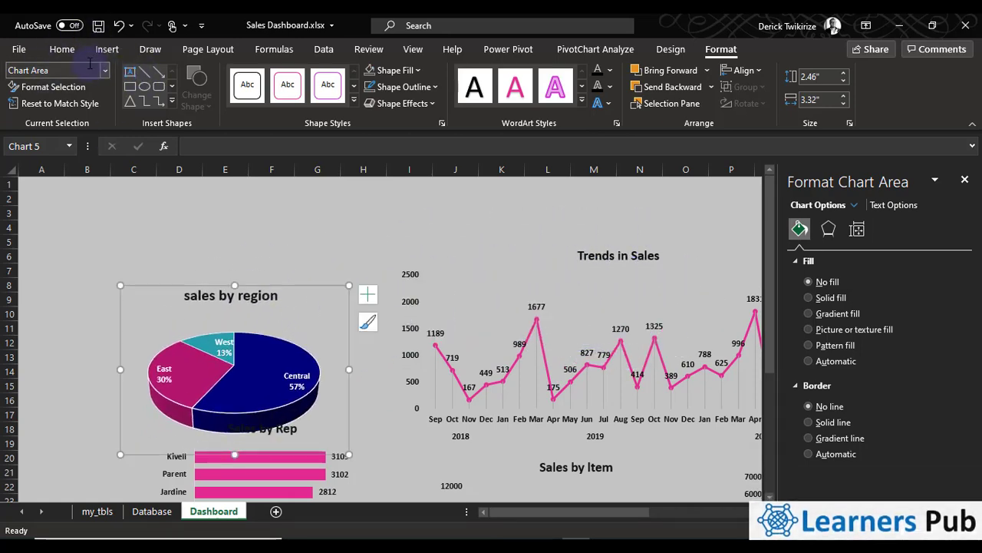
Draw a rounded rectangle about 4.18" wide and 3.59" high over the sales by region pie chart, and shift it down and left
{"action": "left_click", "coordinate": [109, 51]}
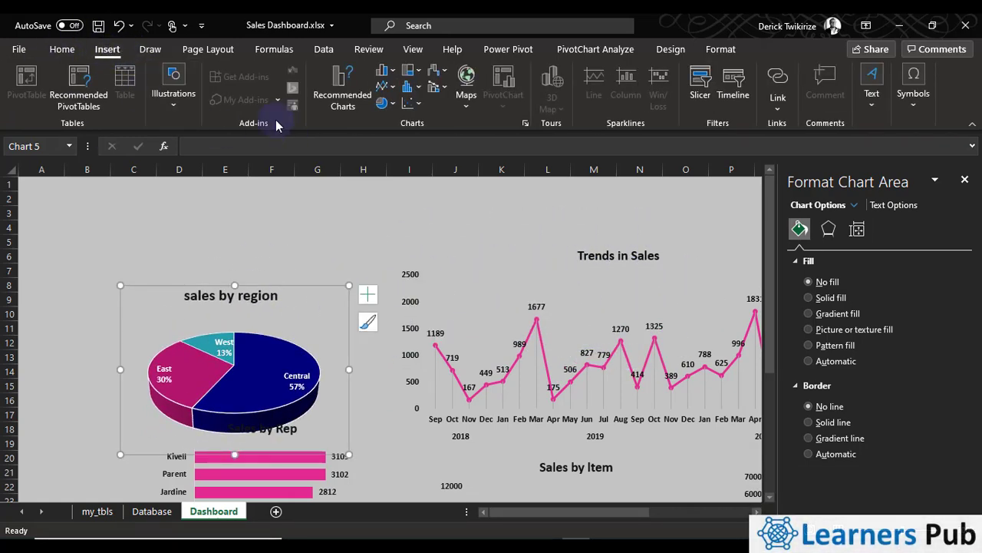
{"action": "left_click", "coordinate": [166, 112]}
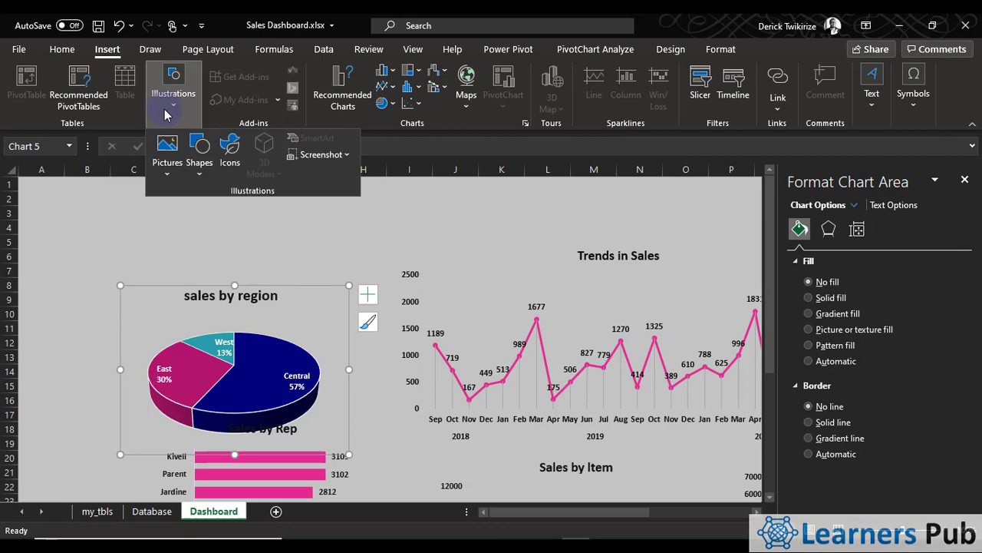
{"action": "left_click", "coordinate": [199, 166]}
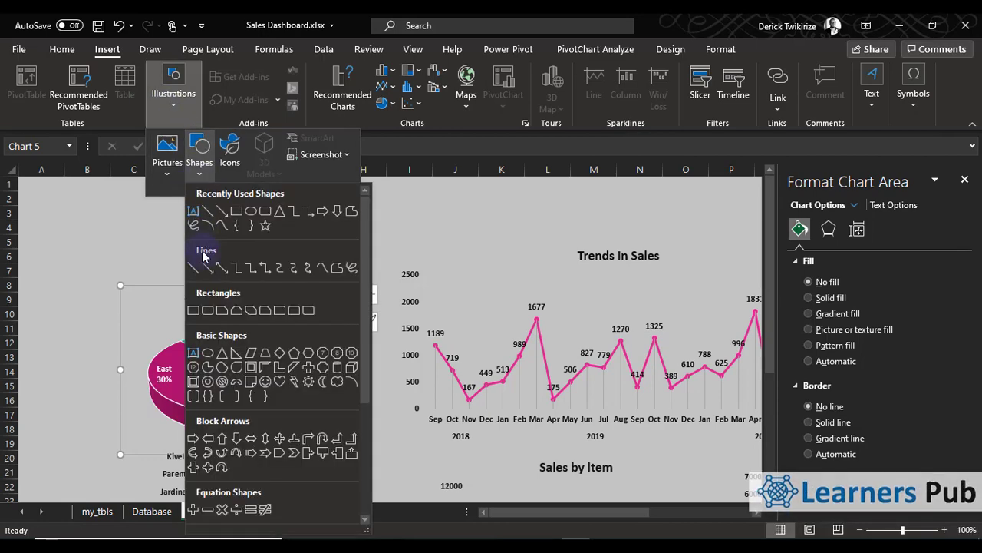
{"action": "left_click", "coordinate": [204, 317]}
{"action": "mouse_move", "coordinate": [104, 214]}
{"action": "left_mouse_down"}
{"action": "mouse_move", "coordinate": [145, 362]}
{"action": "mouse_move", "coordinate": [340, 397]}
{"action": "mouse_move", "coordinate": [391, 462]}
{"action": "left_mouse_up"}
{"action": "mouse_move", "coordinate": [320, 235]}
{"action": "left_mouse_down"}
{"action": "mouse_move", "coordinate": [264, 318]}
{"action": "mouse_move", "coordinate": [224, 306]}
{"action": "left_mouse_up"}
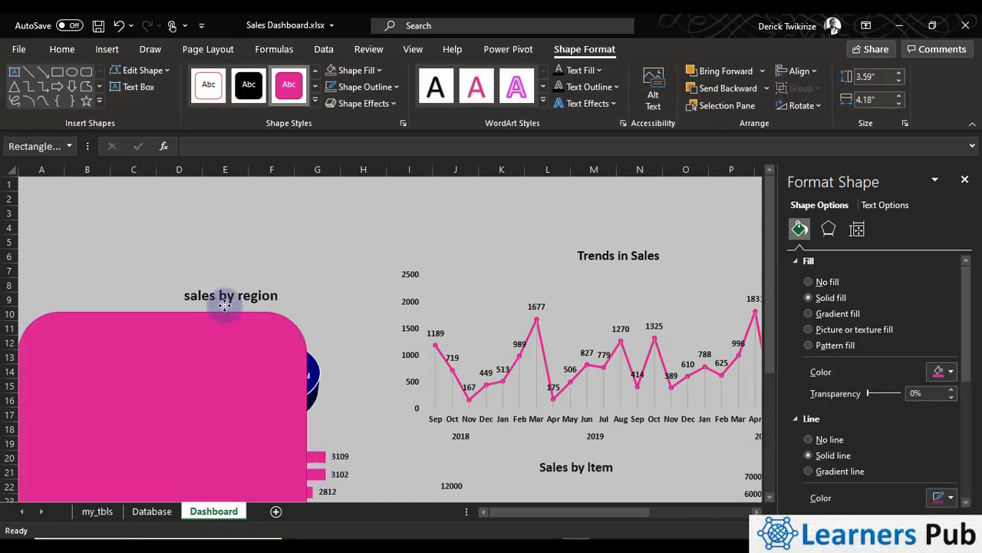
{"action": "left_click", "coordinate": [329, 395]}
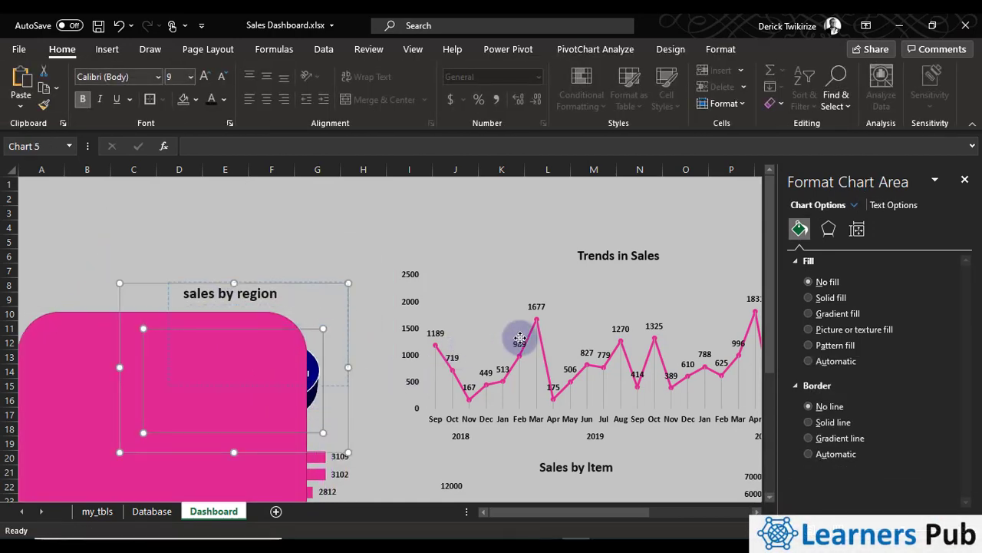
{"action": "left_click_drag", "start_coordinate": [520, 338], "coordinate": [521, 338]}
{"action": "key", "text": "ctrl+z"}
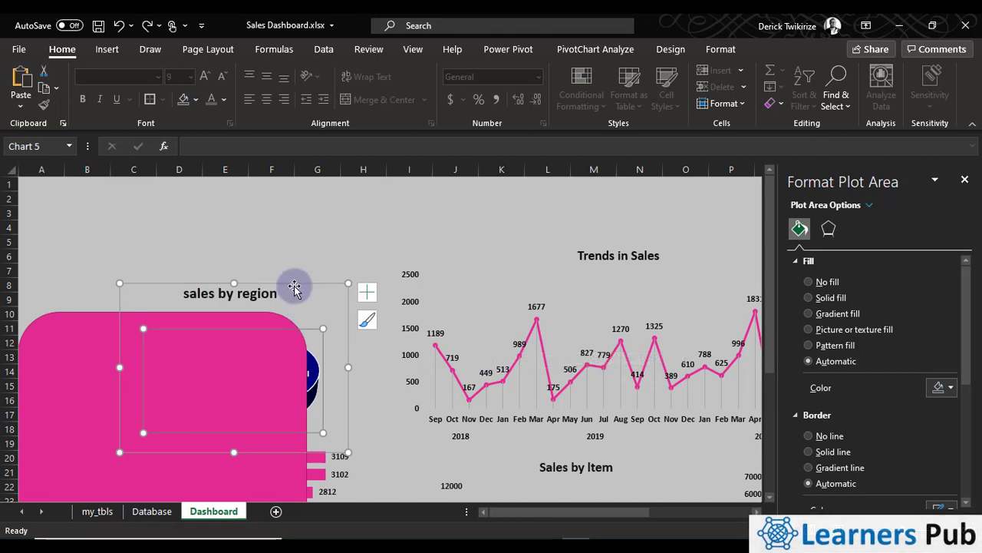
Move the sales by region pie chart to about columns J to M, and place the rounded rectangle over columns C to I with less rounded corners
{"action": "left_click", "coordinate": [301, 286]}
{"action": "left_click_drag", "start_coordinate": [302, 286], "coordinate": [604, 205]}
{"action": "left_click_drag", "start_coordinate": [260, 322], "coordinate": [366, 216]}
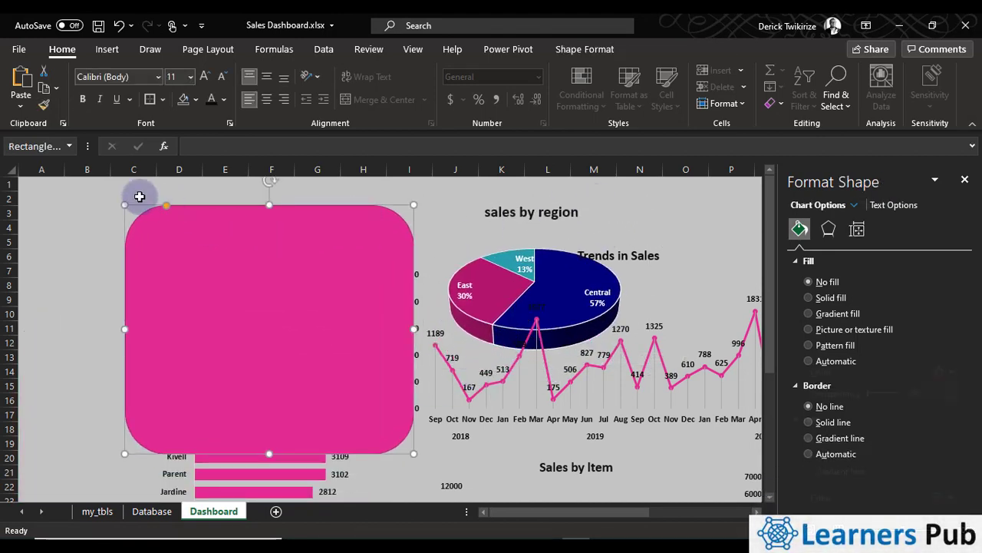
{"action": "left_click_drag", "start_coordinate": [165, 206], "coordinate": [140, 196]}
{"action": "left_click", "coordinate": [231, 294]}
Fill the rounded rectangle with a light gray linear gradient at 45°
{"action": "scroll", "coordinate": [385, 436], "scroll_direction": "down", "scroll_amount": 3}
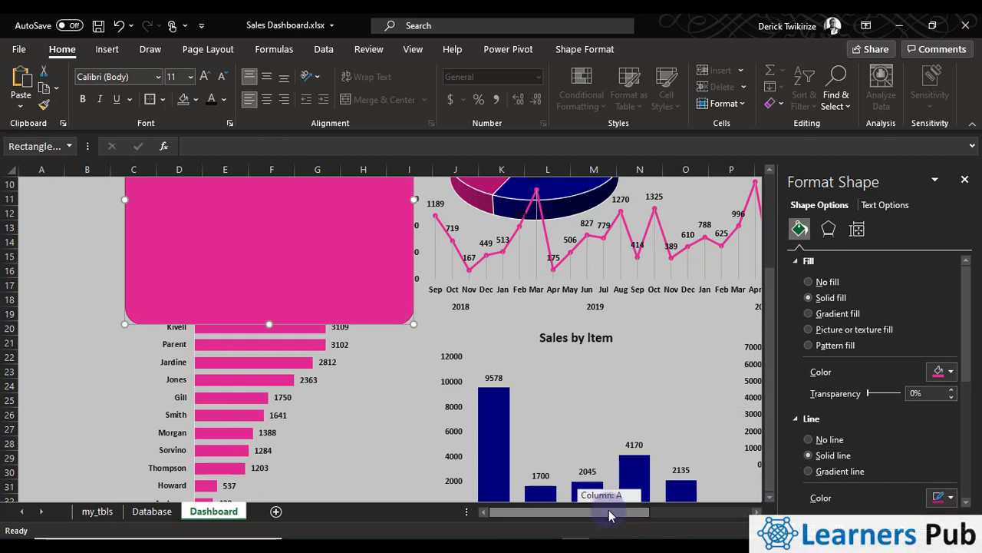
{"action": "left_click_drag", "start_coordinate": [610, 516], "coordinate": [589, 524]}
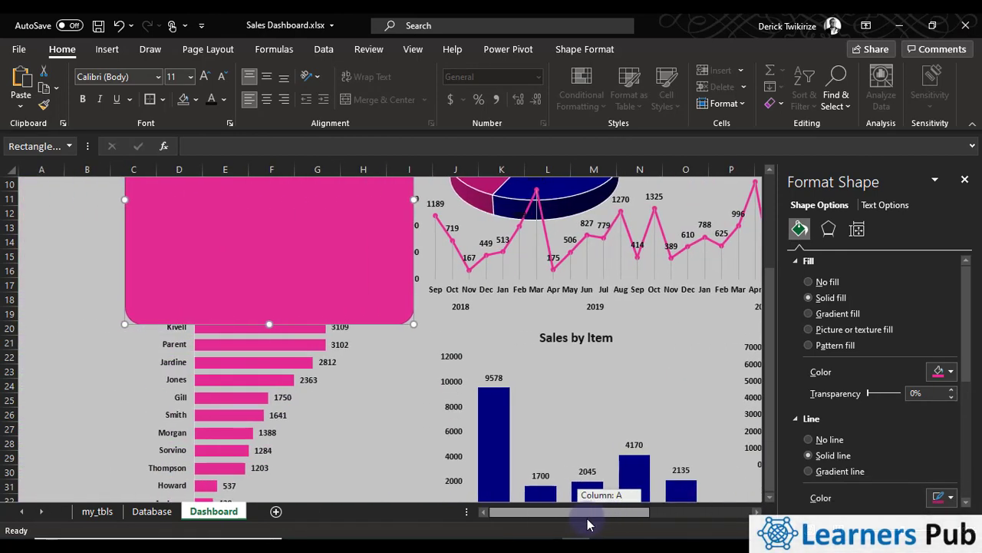
{"action": "scroll", "coordinate": [407, 436], "scroll_direction": "up", "scroll_amount": 3}
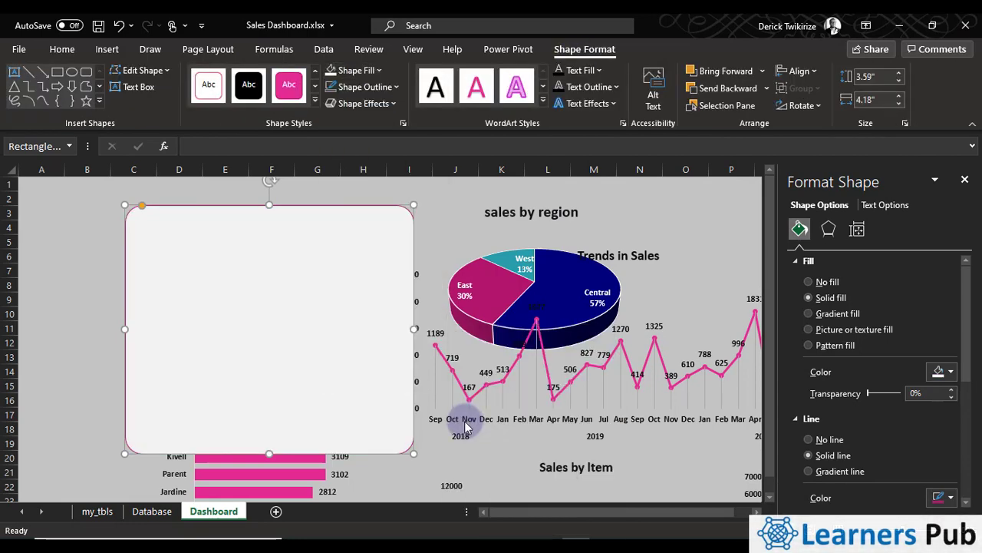
{"action": "left_click", "coordinate": [465, 219]}
{"action": "left_click", "coordinate": [314, 244]}
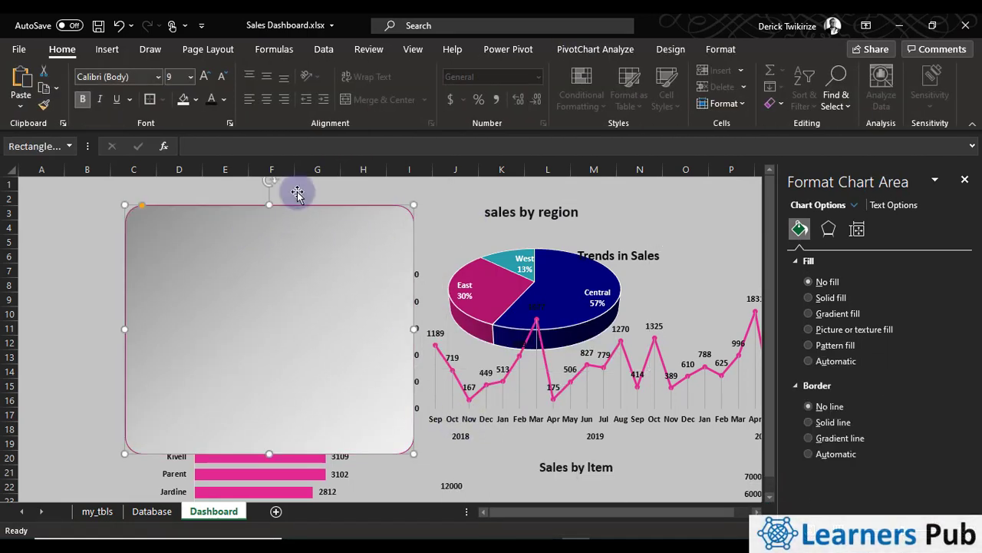
Fill the rounded rectangle with solid white
{"action": "left_click", "coordinate": [584, 49]}
{"action": "left_click", "coordinate": [581, 69]}
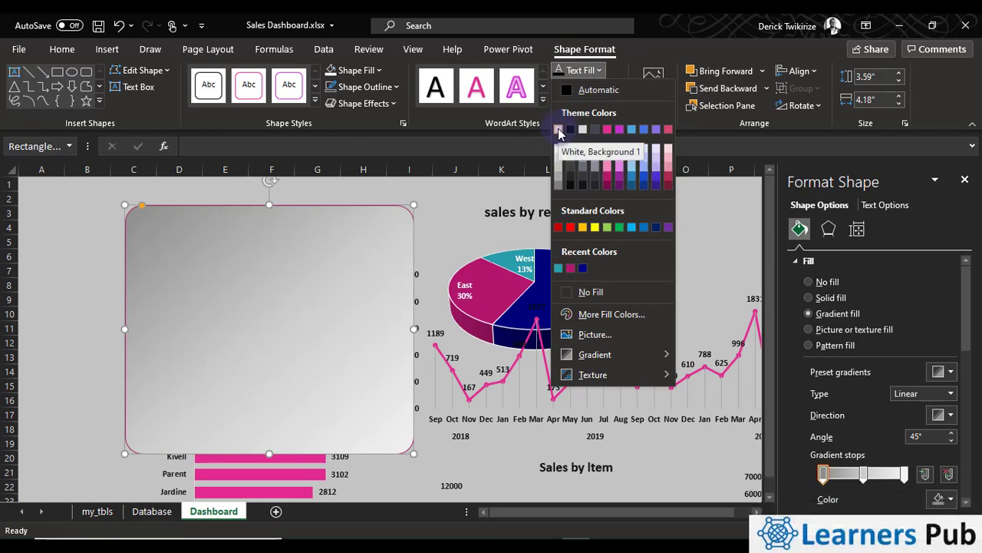
{"action": "left_click", "coordinate": [378, 237]}
{"action": "left_click", "coordinate": [359, 73]}
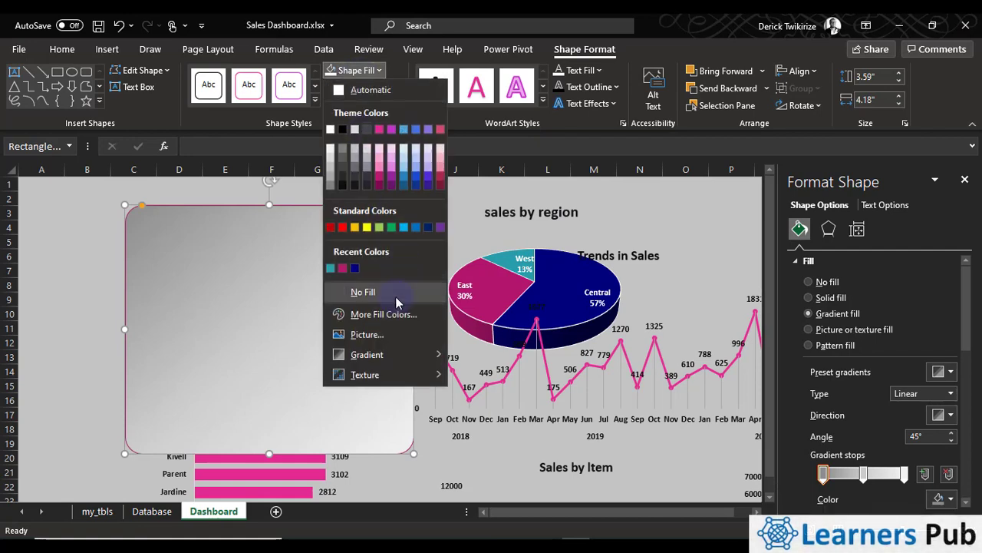
{"action": "left_click", "coordinate": [330, 132]}
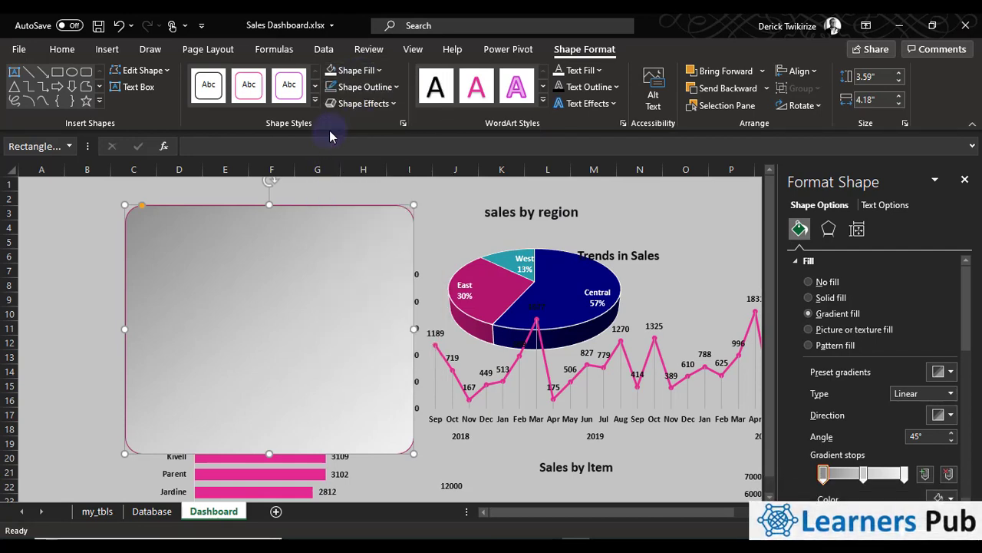
{"action": "left_click", "coordinate": [377, 73]}
{"action": "mouse_move", "coordinate": [408, 360]}
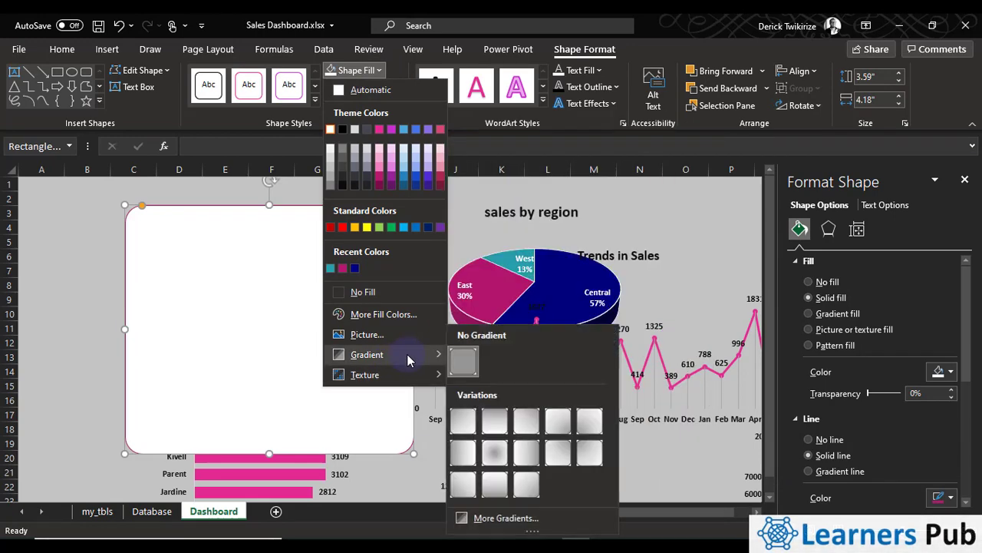
{"action": "left_click", "coordinate": [219, 215]}
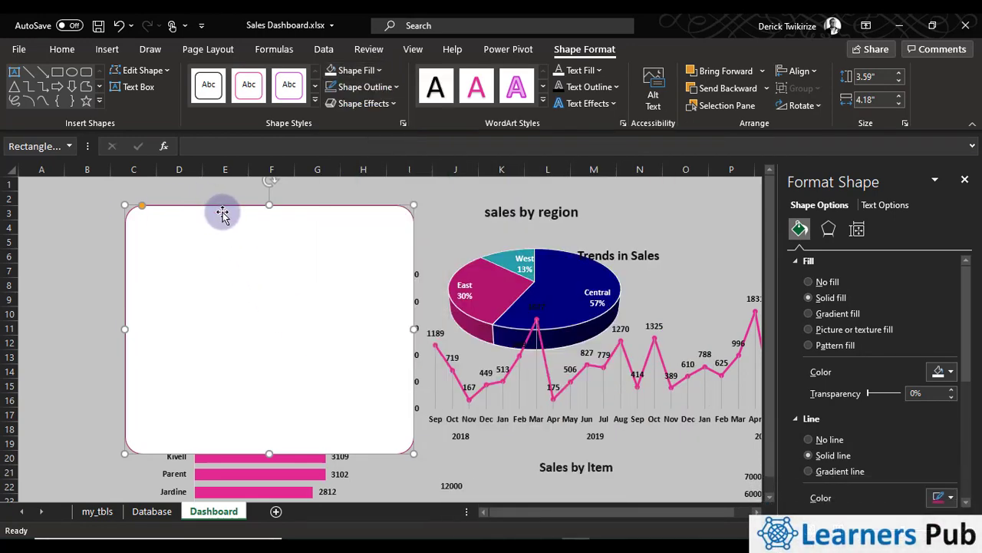
Remove the outline from the white rounded rectangle
{"action": "left_click", "coordinate": [370, 87]}
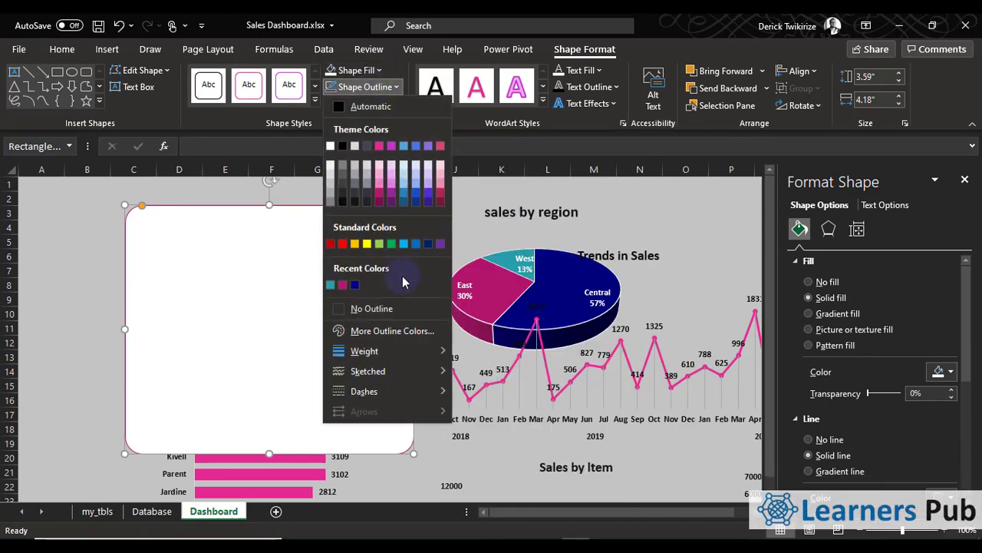
{"action": "left_click", "coordinate": [355, 311]}
{"action": "left_click", "coordinate": [85, 313]}
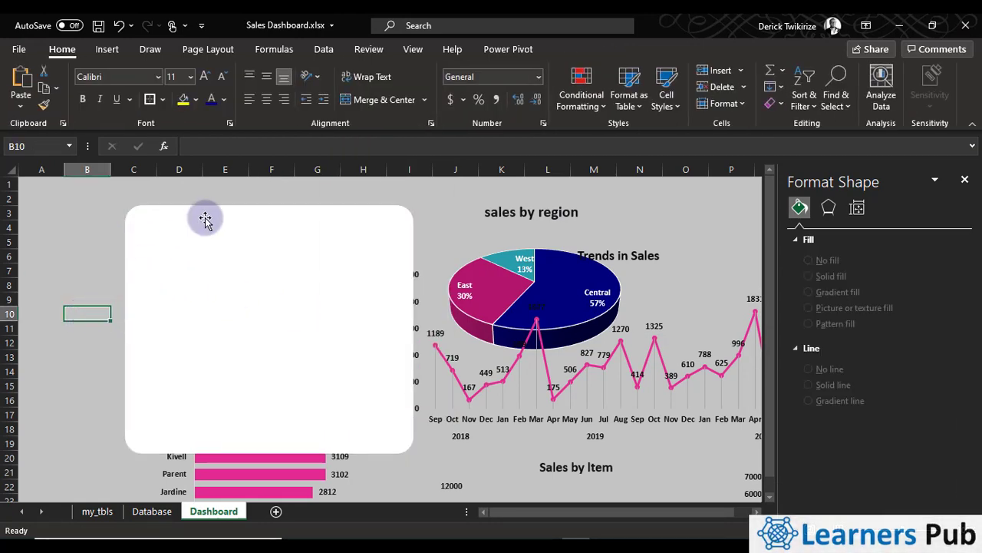
{"action": "left_click", "coordinate": [432, 231]}
{"action": "scroll", "coordinate": [269, 415], "scroll_direction": "down", "scroll_amount": 3}
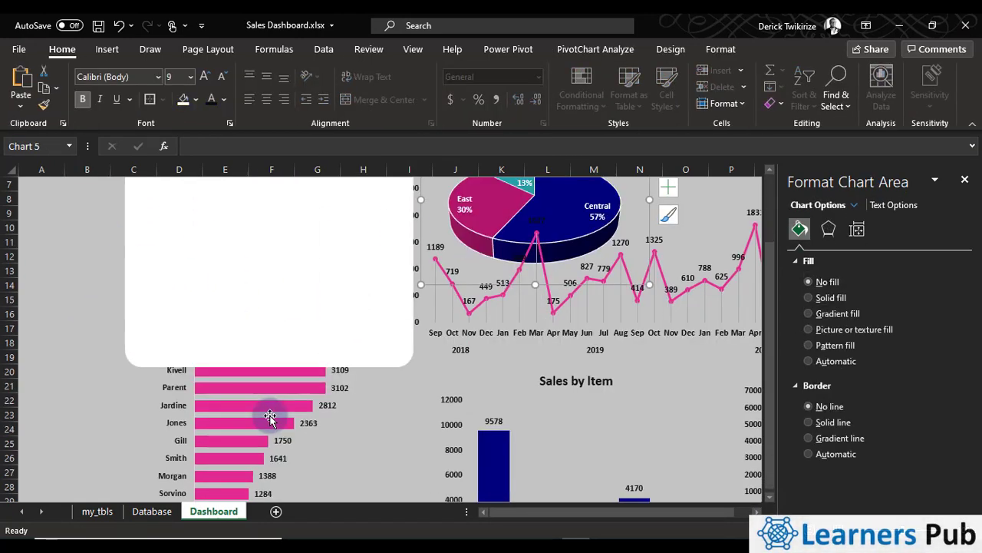
{"action": "scroll", "coordinate": [412, 494], "scroll_direction": "up", "scroll_amount": 1}
{"action": "scroll", "coordinate": [413, 493], "scroll_direction": "up", "scroll_amount": 2}
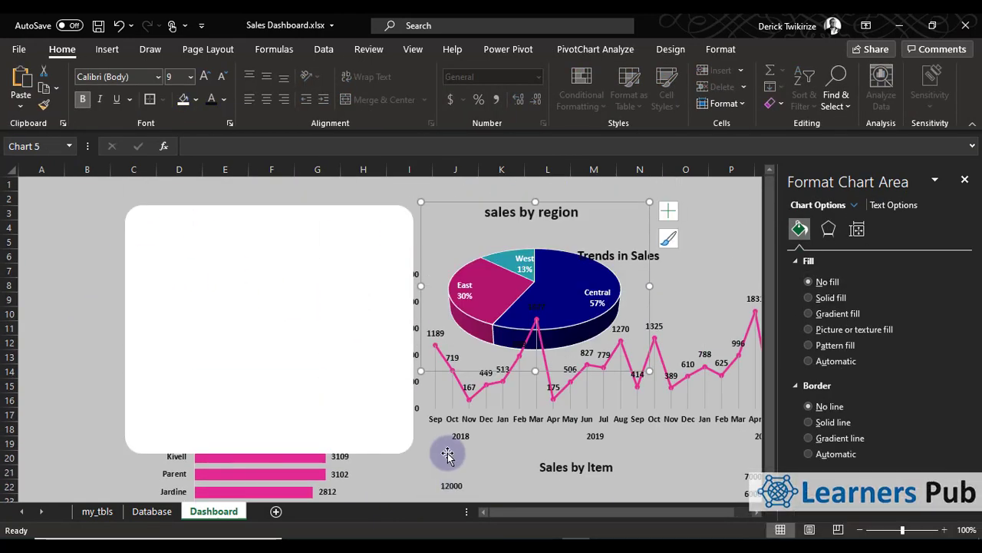
Fill the rounded rectangle with a gray 45° linear gradient and move its middle gradient stop to 70%
{"action": "left_click", "coordinate": [405, 209]}
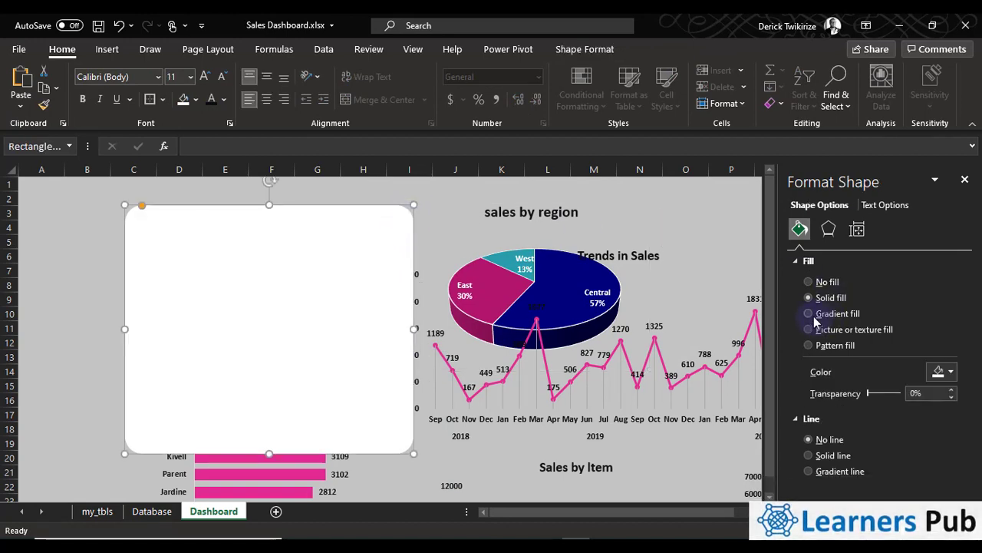
{"action": "left_click", "coordinate": [810, 314]}
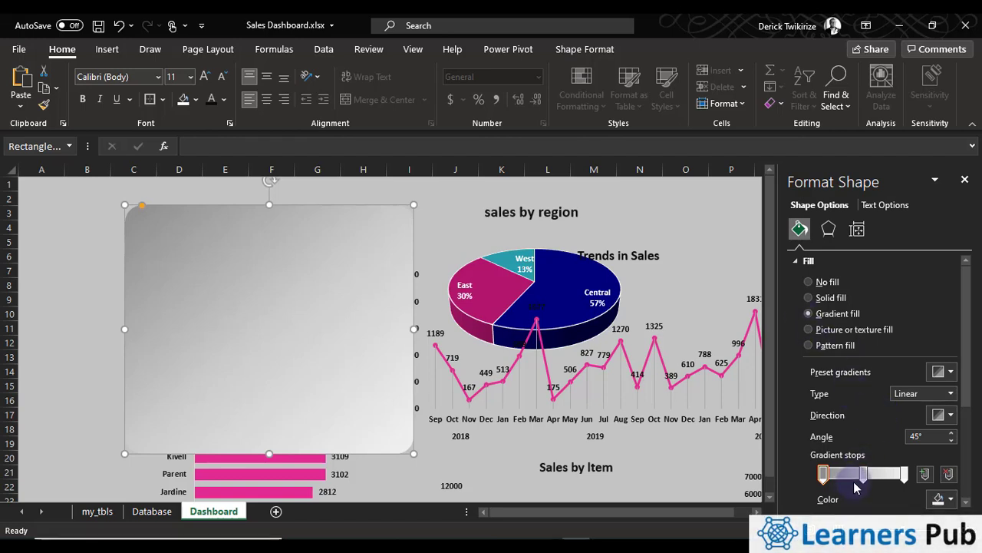
{"action": "left_click_drag", "start_coordinate": [854, 482], "coordinate": [884, 477]}
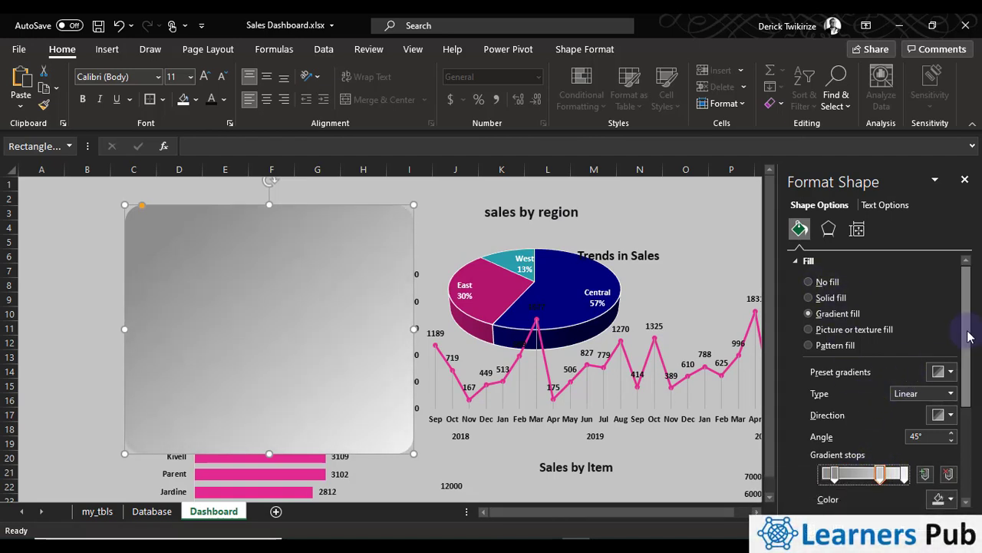
{"action": "left_click_drag", "start_coordinate": [968, 336], "coordinate": [954, 437]}
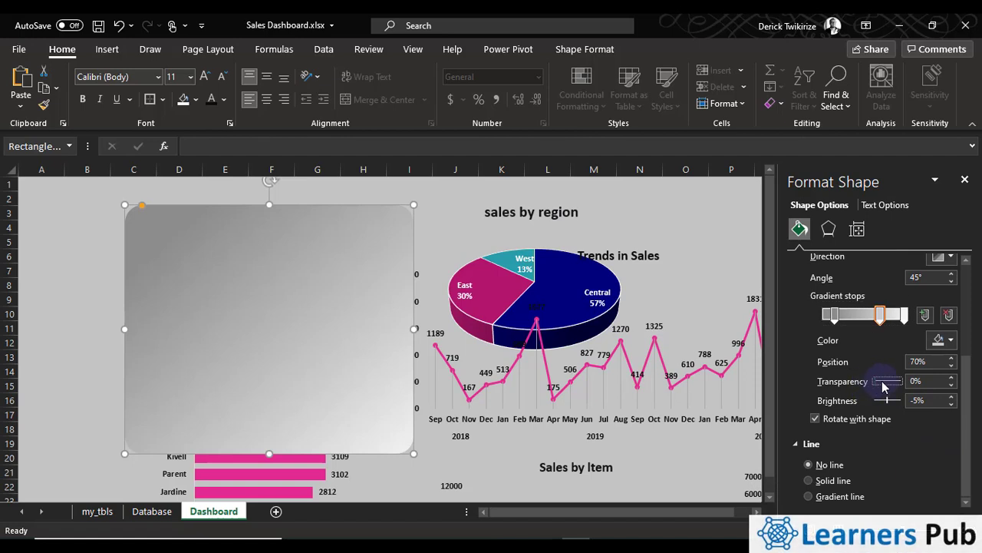
{"action": "left_click_drag", "start_coordinate": [903, 387], "coordinate": [873, 389]}
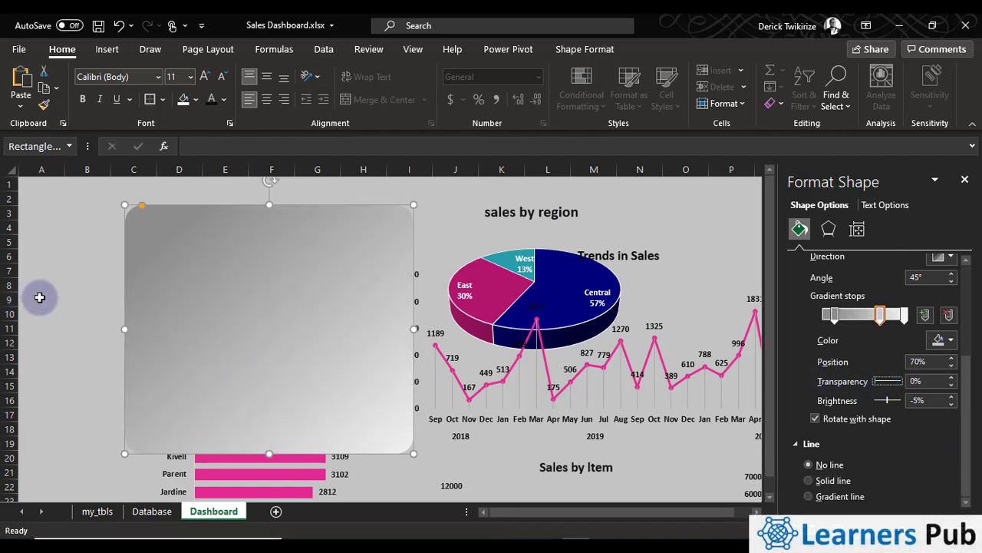
{"action": "left_click", "coordinate": [39, 297]}
{"action": "left_click", "coordinate": [256, 271]}
{"action": "left_click", "coordinate": [443, 185]}
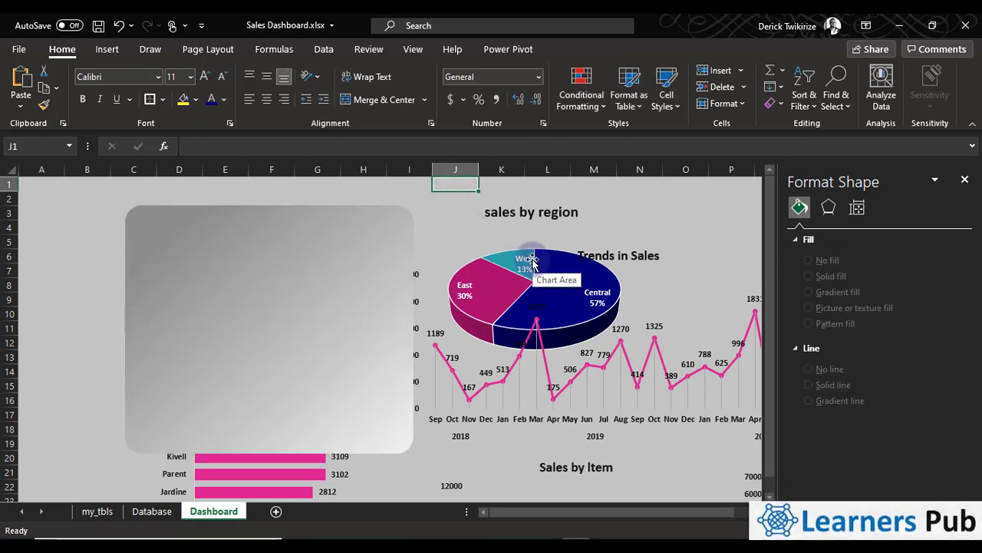
Cut the sales by region pie chart and paste it in front of the rounded rectangle
{"action": "left_click", "coordinate": [614, 257]}
{"action": "left_click", "coordinate": [624, 285]}
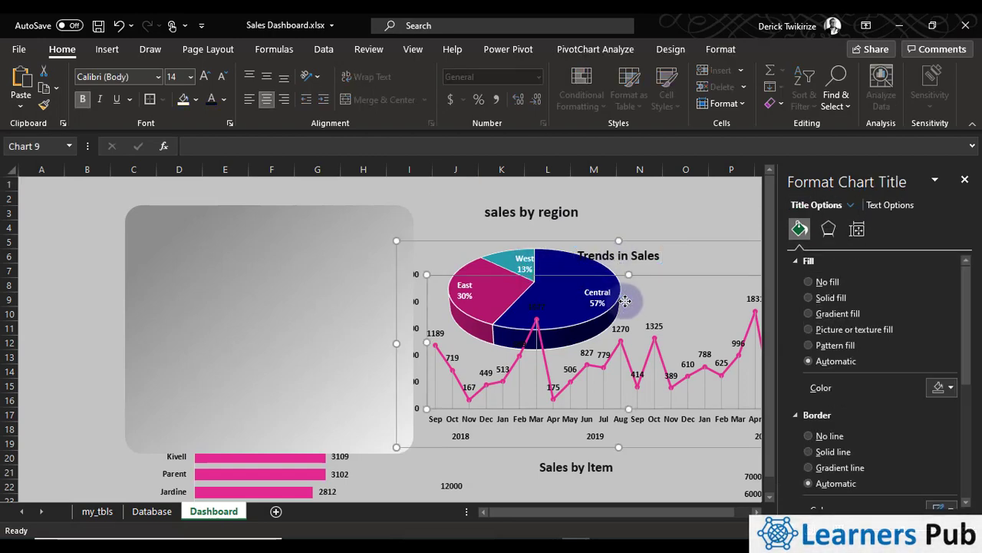
{"action": "left_click", "coordinate": [495, 241]}
{"action": "left_click", "coordinate": [509, 204]}
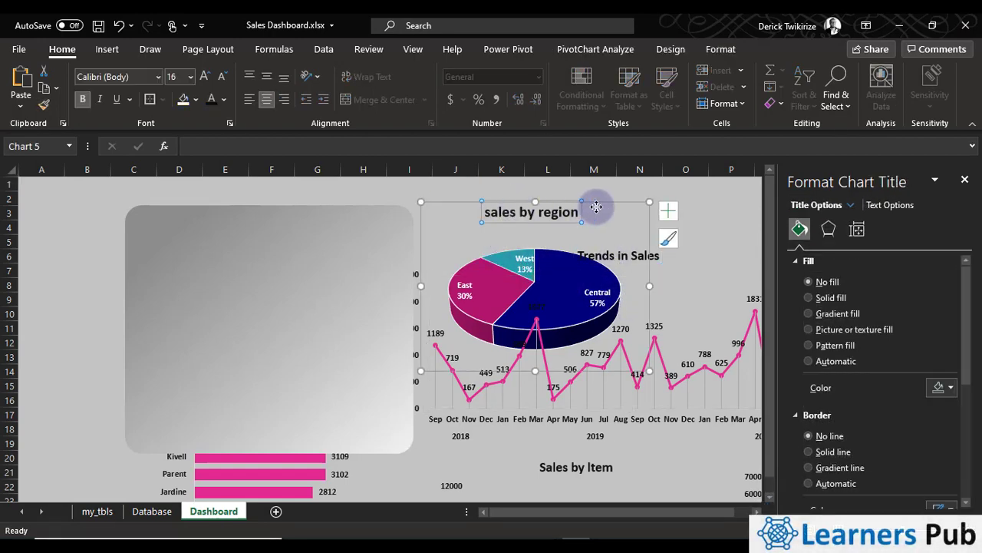
{"action": "mouse_move", "coordinate": [634, 206]}
{"action": "left_mouse_down"}
{"action": "mouse_move", "coordinate": [575, 212]}
{"action": "mouse_move", "coordinate": [620, 205]}
{"action": "left_mouse_up"}
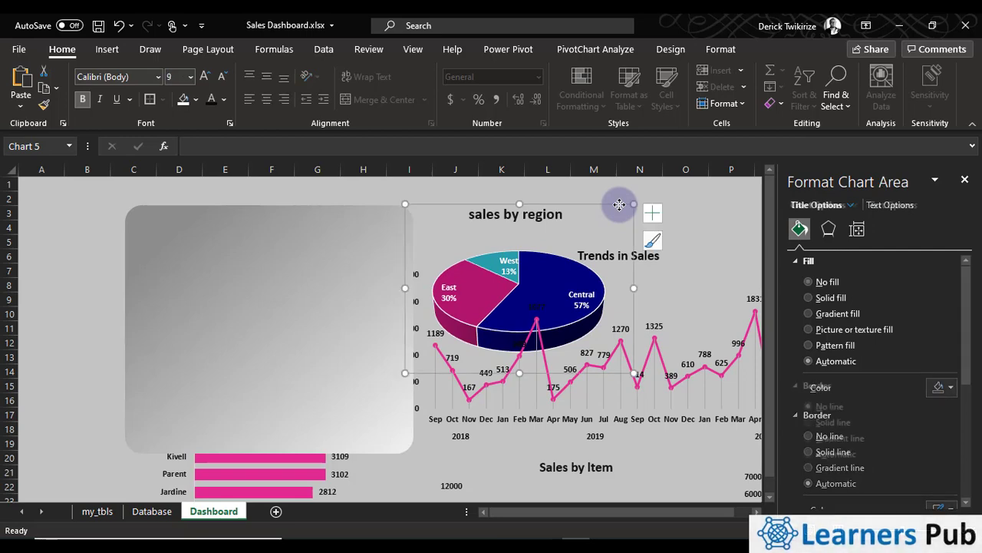
{"action": "key", "text": "ctrl+x"}
{"action": "right_click", "coordinate": [242, 281]}
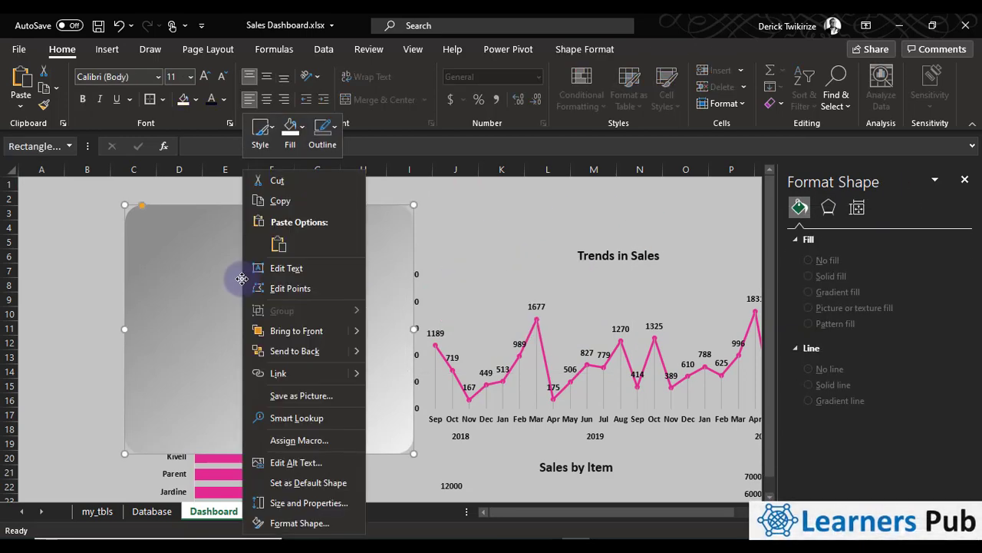
{"action": "left_click", "coordinate": [273, 246]}
Enlarge the sales by region pie chart and center it within the rounded rectangle
{"action": "left_click", "coordinate": [325, 369]}
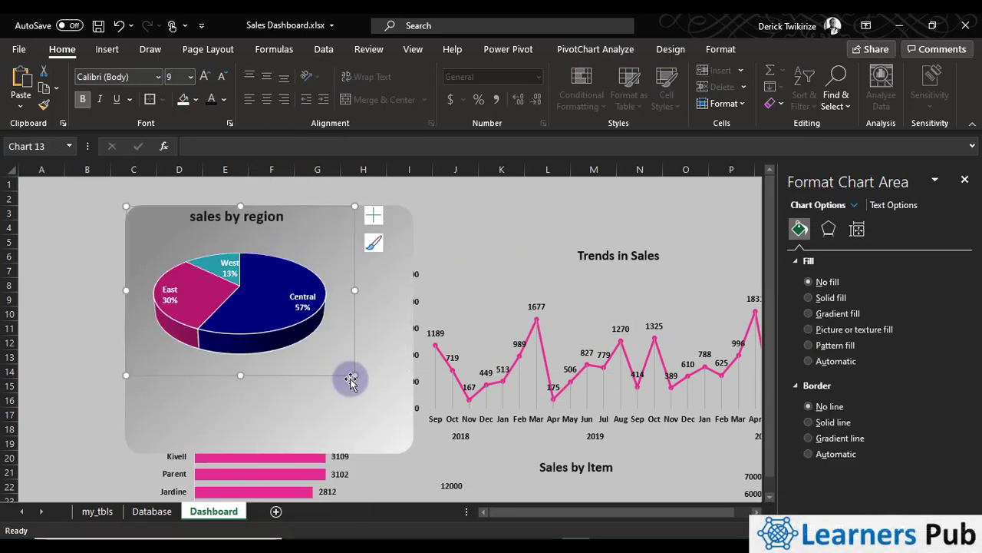
{"action": "left_click_drag", "start_coordinate": [358, 387], "coordinate": [386, 420]}
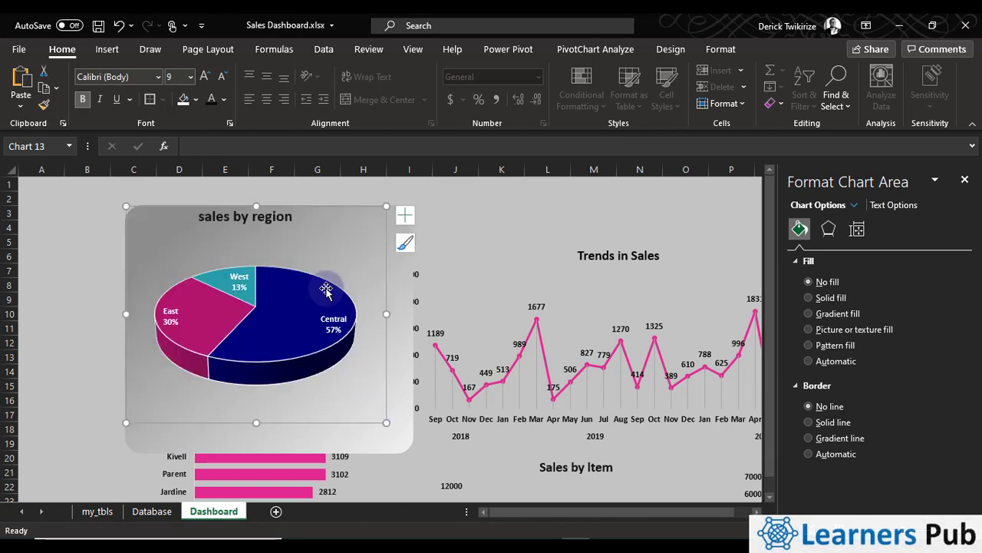
{"action": "left_click", "coordinate": [341, 261]}
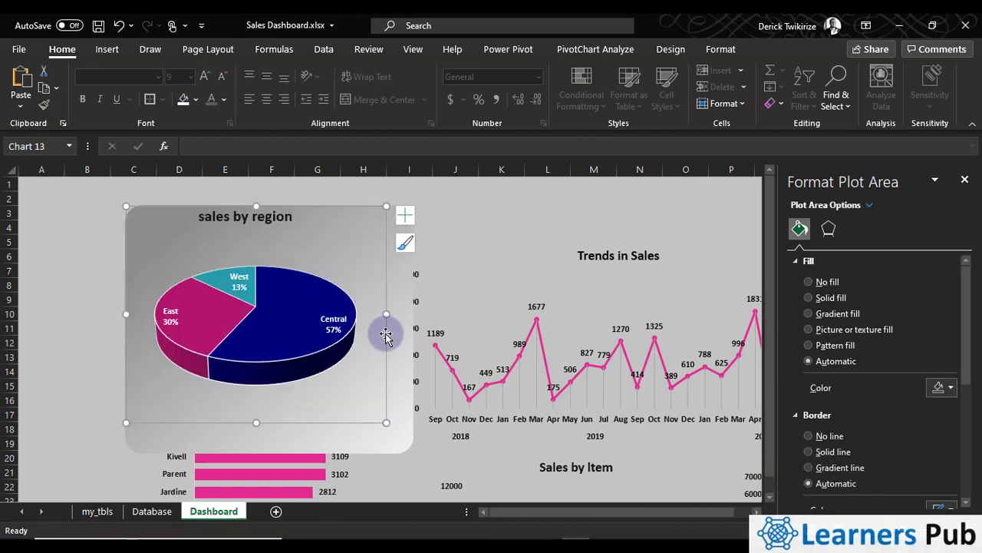
{"action": "left_click_drag", "start_coordinate": [386, 335], "coordinate": [395, 353]}
Fill the rounded rectangle behind the sales by region pie chart with solid white
{"action": "left_click", "coordinate": [473, 254]}
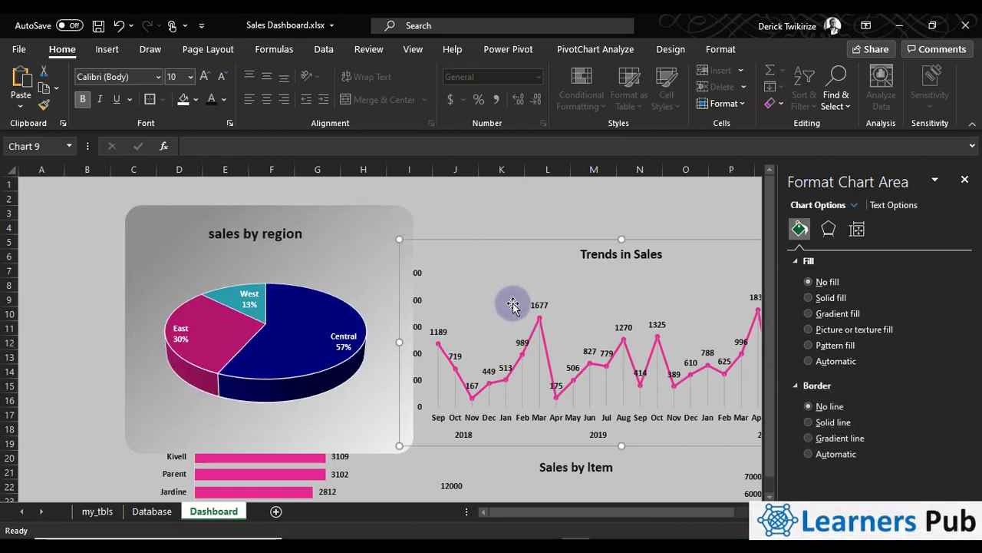
{"action": "scroll", "coordinate": [499, 296], "scroll_direction": "down", "scroll_amount": 2}
{"action": "scroll", "coordinate": [419, 324], "scroll_direction": "up", "scroll_amount": 1}
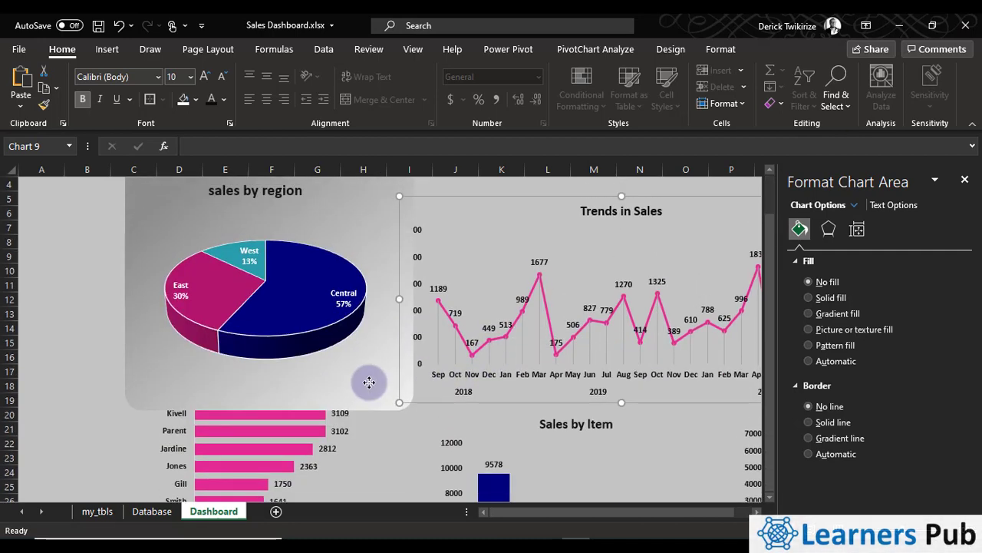
{"action": "left_click", "coordinate": [371, 387]}
{"action": "scroll", "coordinate": [351, 228], "scroll_direction": "up", "scroll_amount": 1}
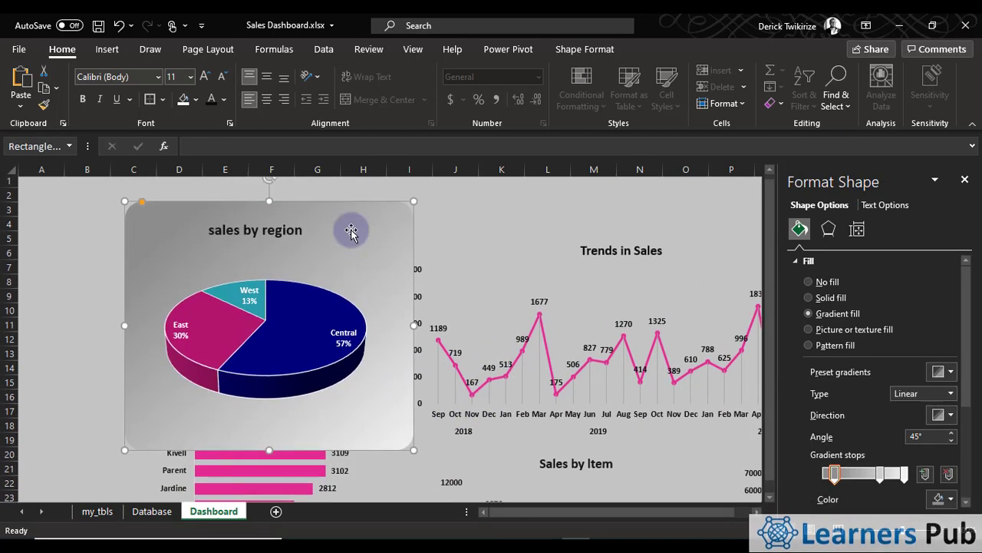
{"action": "left_click", "coordinate": [183, 103]}
Shrink the pie chart's white background to about columns C to H, rows 3 to 18, and round its corners more
{"action": "left_click_drag", "start_coordinate": [413, 455], "coordinate": [402, 437]}
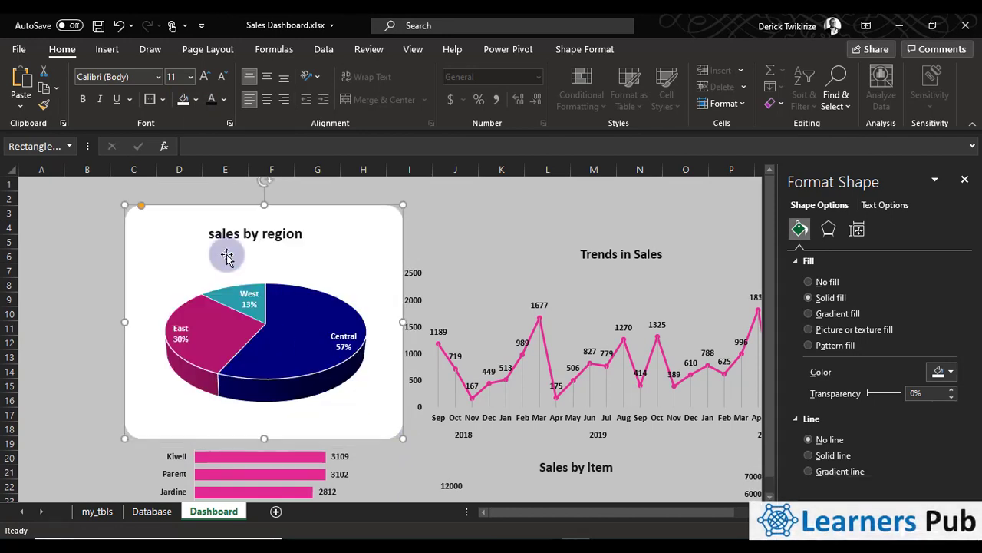
{"action": "left_click_drag", "start_coordinate": [141, 205], "coordinate": [151, 232]}
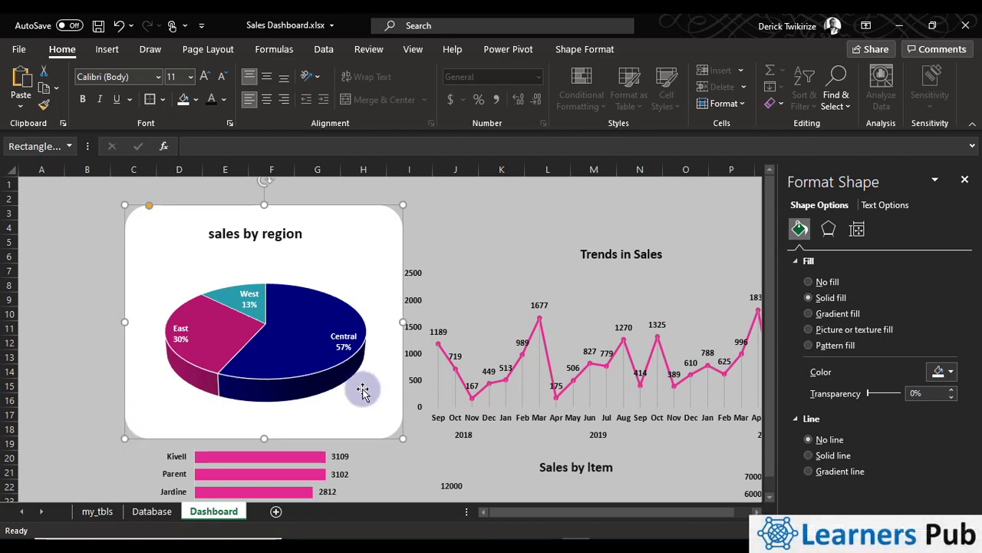
Move the Trends in Sales chart down and place a widened copy of the white rectangle beside the pie chart, starting at column I
{"action": "left_click", "coordinate": [449, 312]}
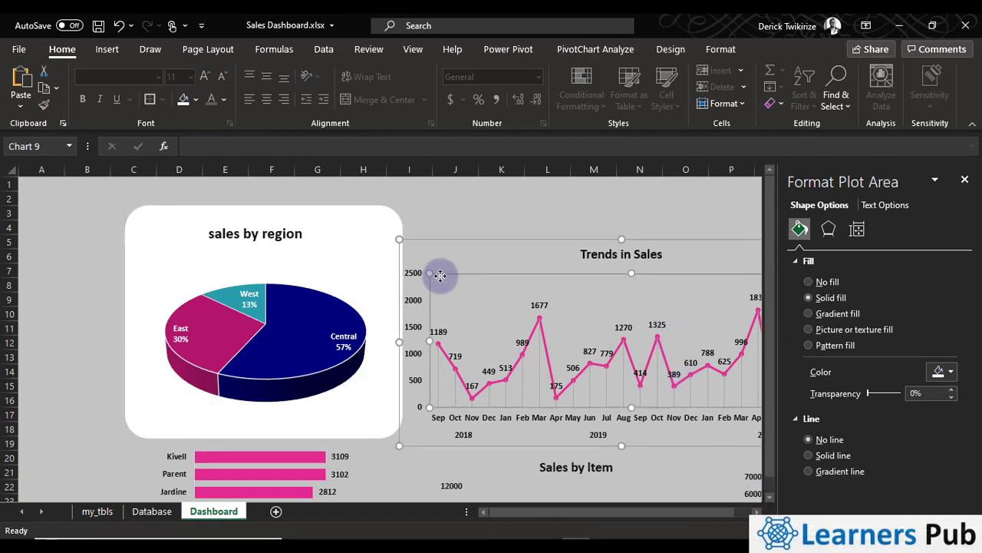
{"action": "left_click_drag", "start_coordinate": [478, 243], "coordinate": [518, 368]}
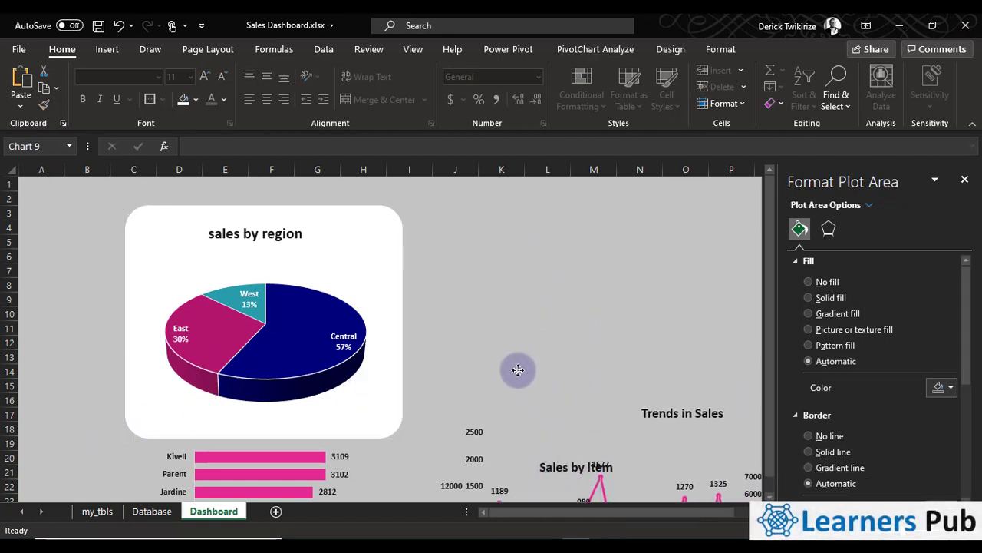
{"action": "left_click", "coordinate": [366, 228]}
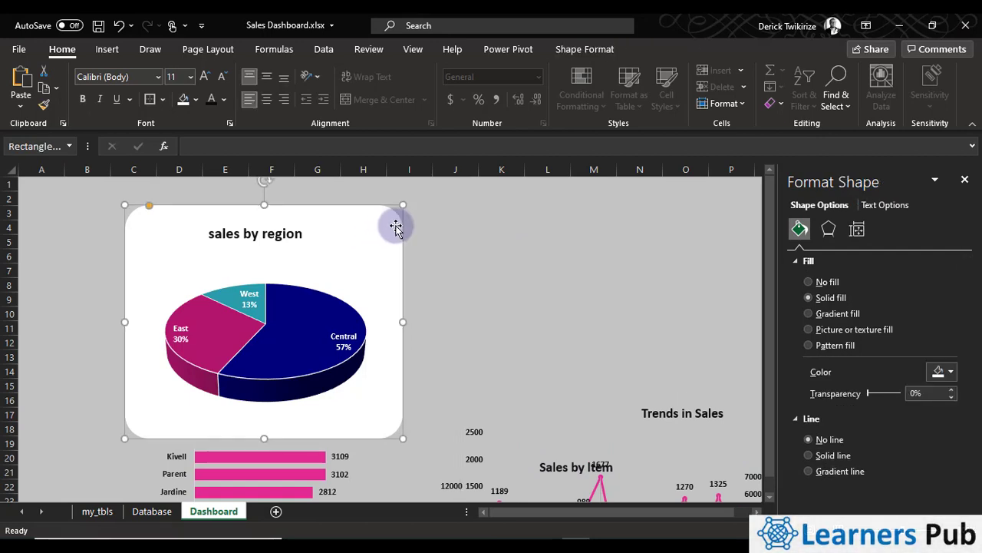
{"action": "key", "text": "ctrl+d"}
{"action": "left_click_drag", "start_coordinate": [382, 259], "coordinate": [656, 244]}
{"action": "left_click_drag", "start_coordinate": [685, 321], "coordinate": [924, 327]}
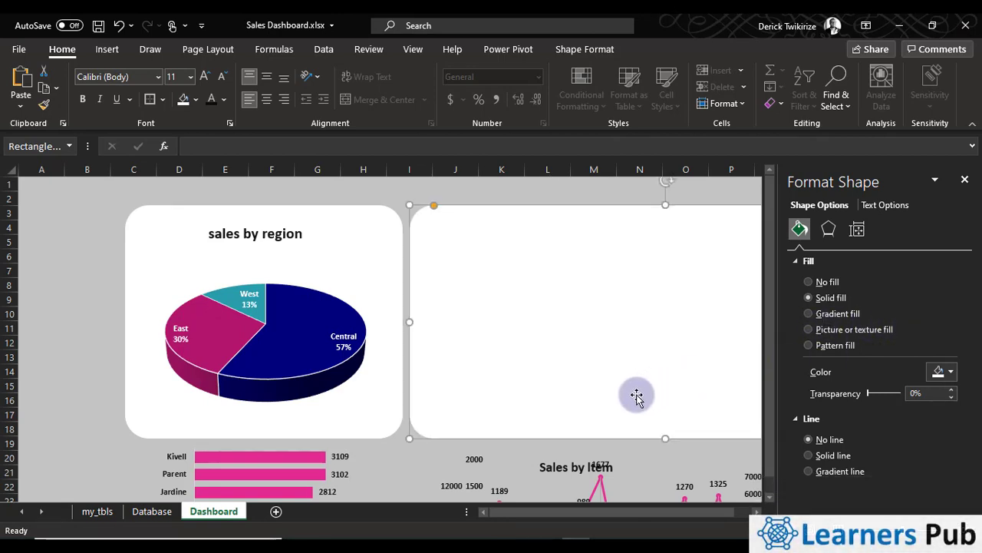
Cut the Trends in Sales chart and paste it in front of the wide white rectangle, positioned inside it
{"action": "scroll", "coordinate": [621, 403], "scroll_direction": "down", "scroll_amount": 3}
{"action": "left_click", "coordinate": [572, 371]}
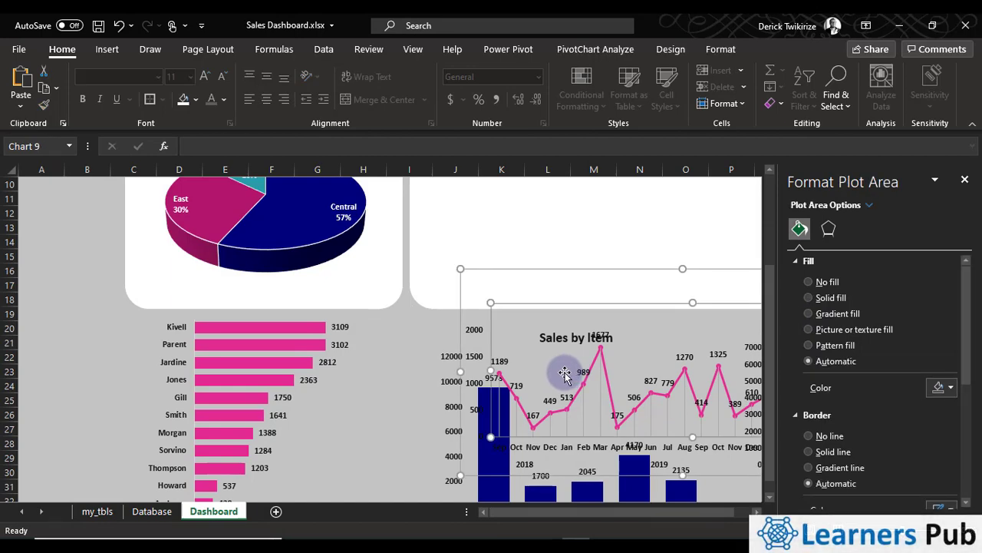
{"action": "left_click", "coordinate": [563, 374]}
{"action": "scroll", "coordinate": [542, 330], "scroll_direction": "up", "scroll_amount": 3}
{"action": "left_click", "coordinate": [487, 274]}
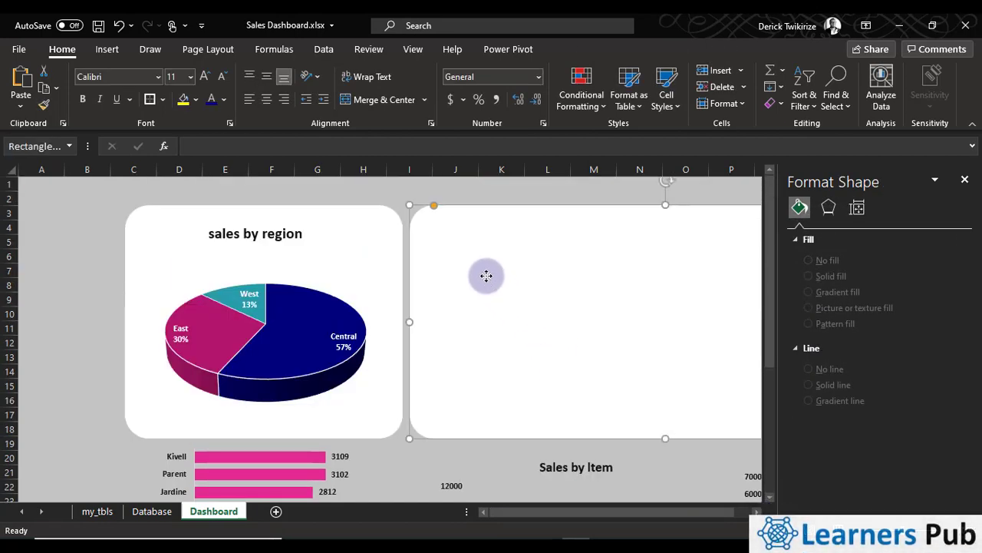
{"action": "right_click", "coordinate": [487, 275]}
{"action": "left_click", "coordinate": [528, 289]}
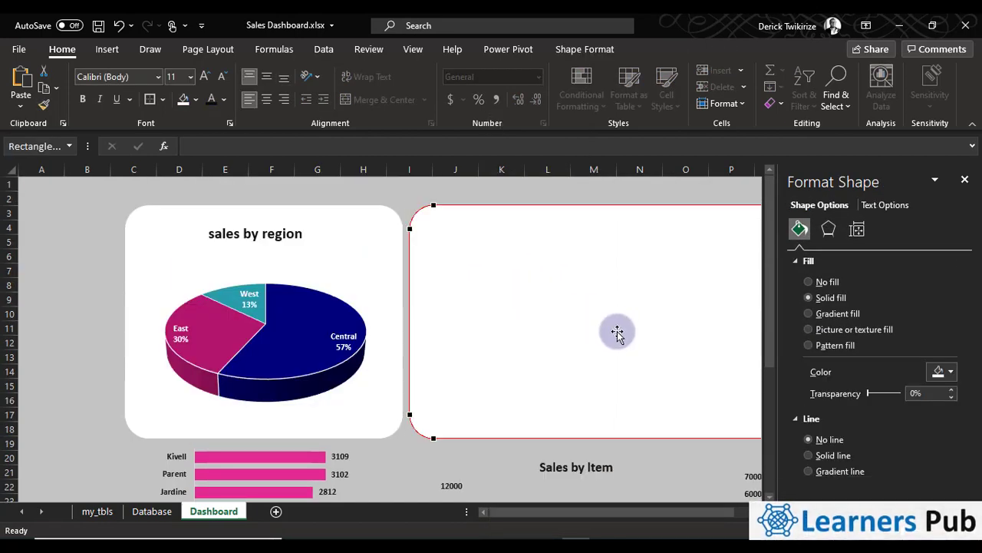
{"action": "left_click", "coordinate": [512, 334]}
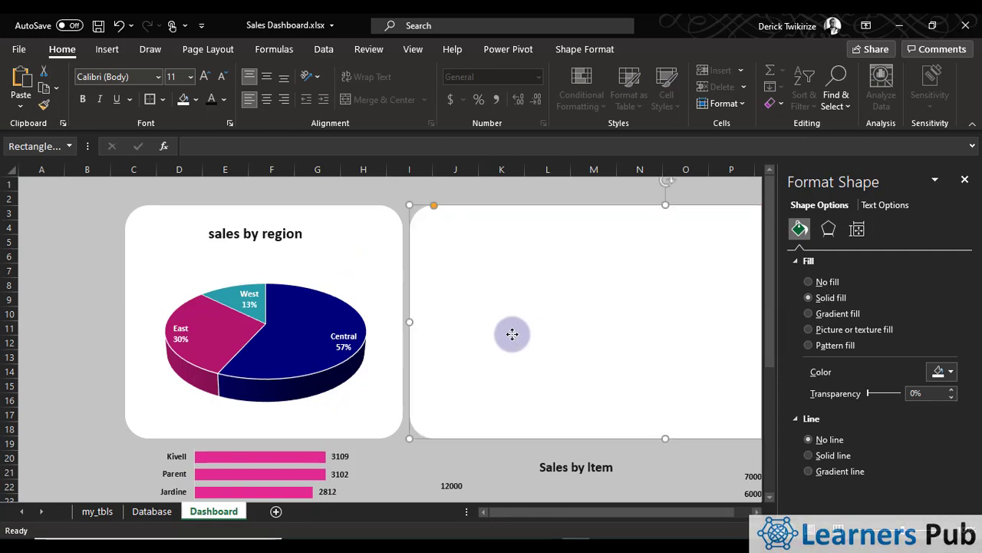
{"action": "right_click", "coordinate": [491, 250]}
{"action": "left_click", "coordinate": [539, 270]}
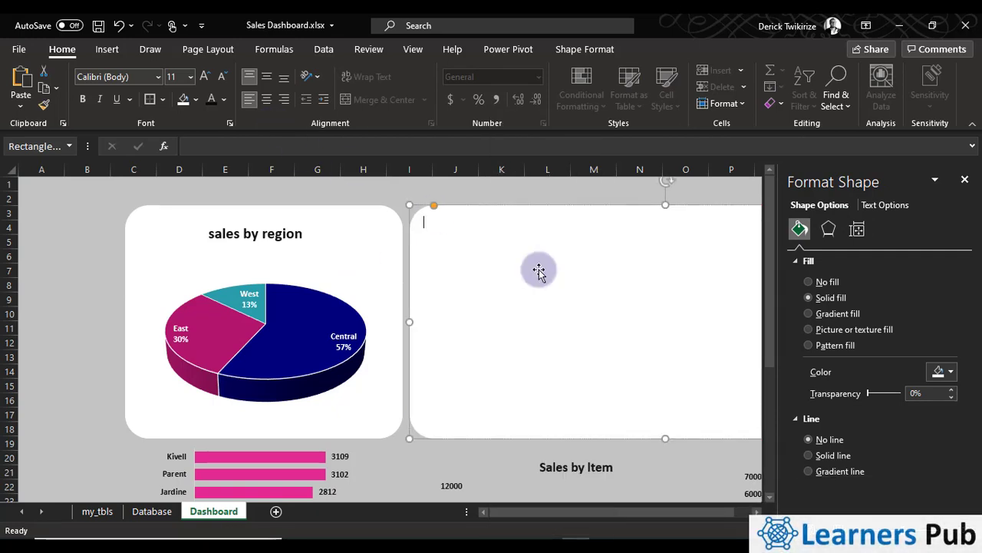
{"action": "left_click", "coordinate": [537, 271]}
{"action": "left_click", "coordinate": [581, 444]}
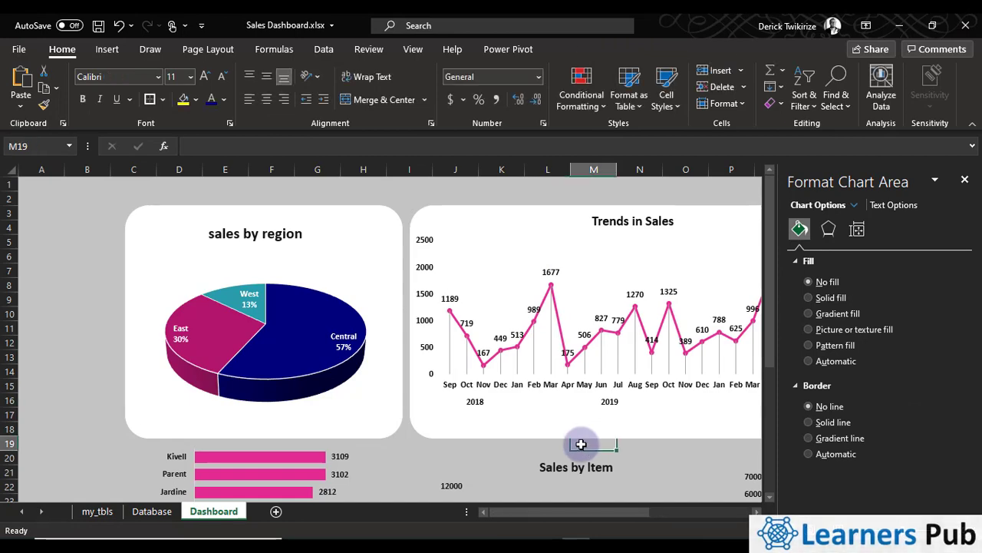
Make two copies of the pie chart's white background, placing one over about columns L to P and one over A to G below row 17
{"action": "scroll", "coordinate": [536, 453], "scroll_direction": "down", "scroll_amount": 2}
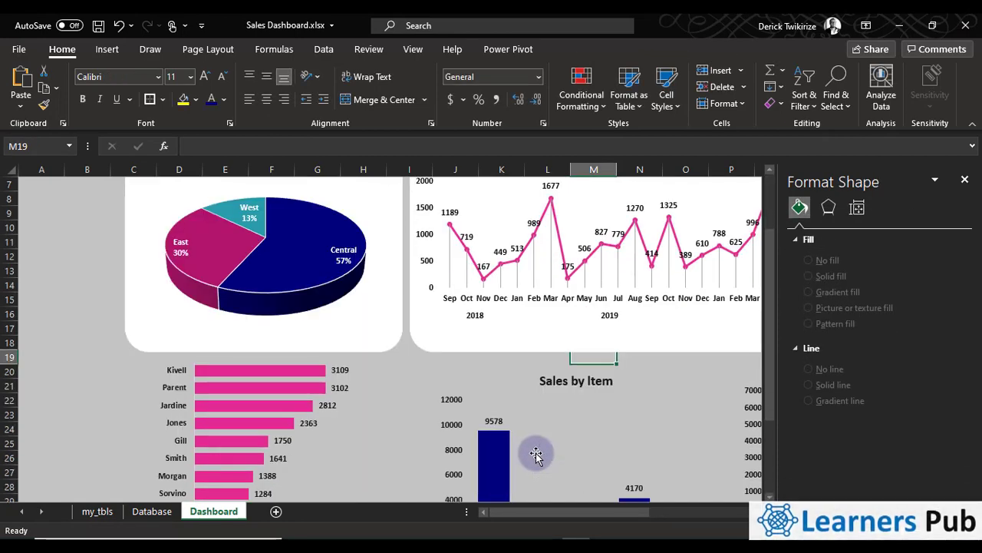
{"action": "scroll", "coordinate": [491, 454], "scroll_direction": "down", "scroll_amount": 2}
{"action": "left_click", "coordinate": [376, 264]}
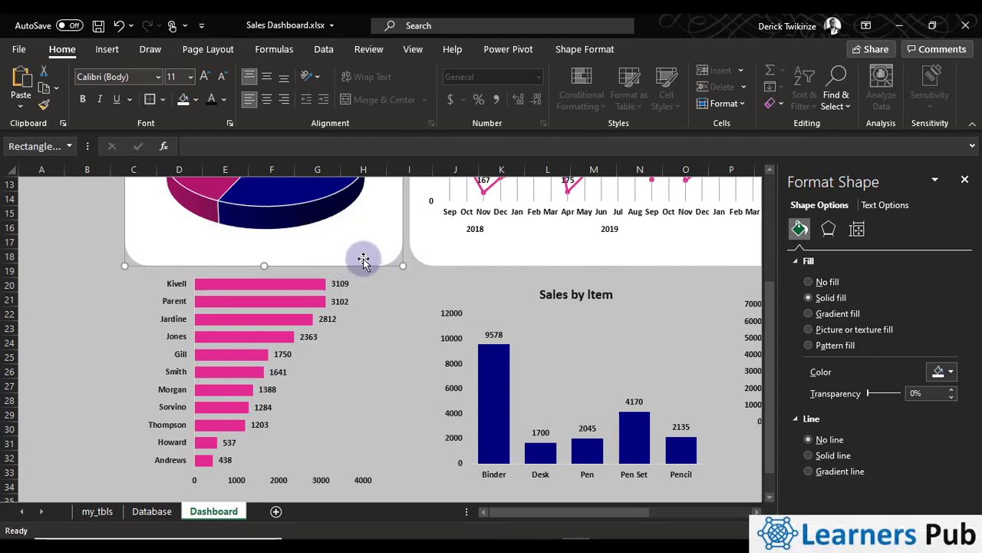
{"action": "left_click_drag", "start_coordinate": [364, 259], "coordinate": [422, 486]}
{"action": "left_click_drag", "start_coordinate": [406, 369], "coordinate": [750, 370]}
{"action": "left_click_drag", "start_coordinate": [364, 367], "coordinate": [202, 354]}
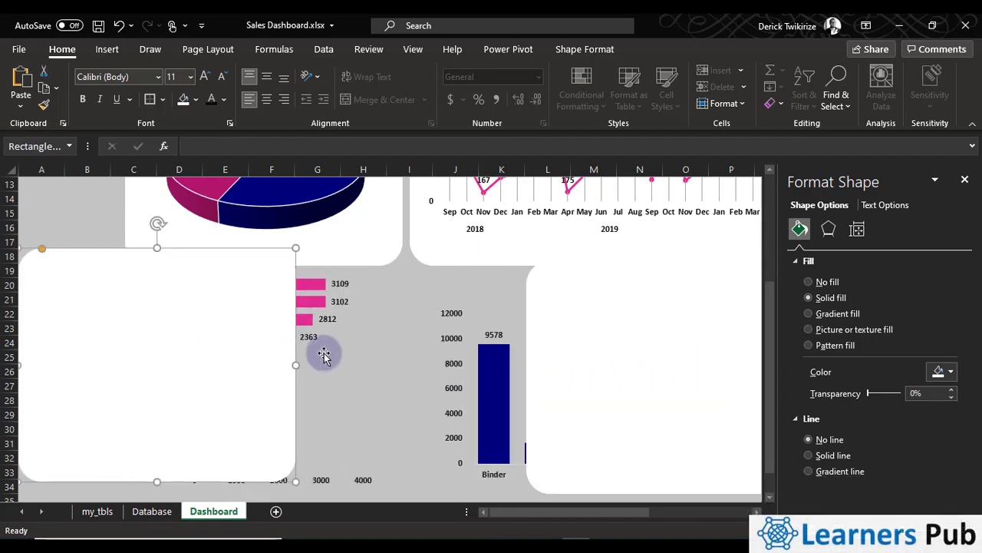
{"action": "left_click", "coordinate": [338, 345]}
{"action": "left_click", "coordinate": [395, 332]}
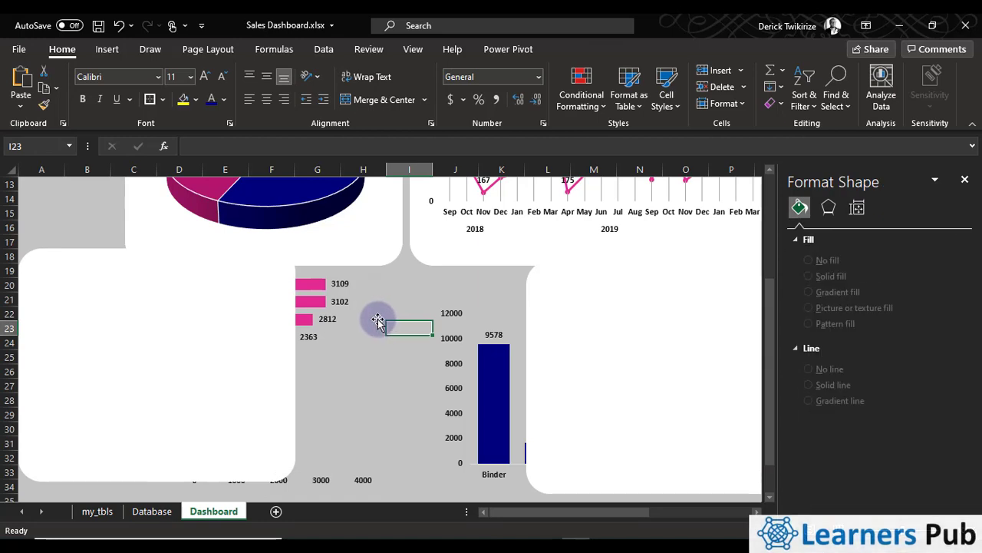
{"action": "left_click", "coordinate": [379, 320]}
{"action": "left_click_drag", "start_coordinate": [372, 326], "coordinate": [370, 336]}
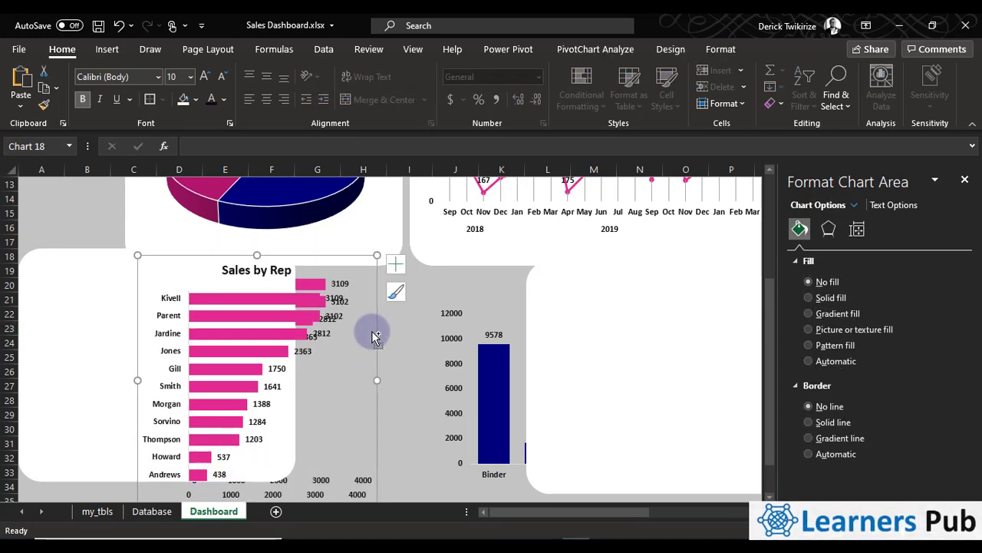
{"action": "key", "text": "Delete"}
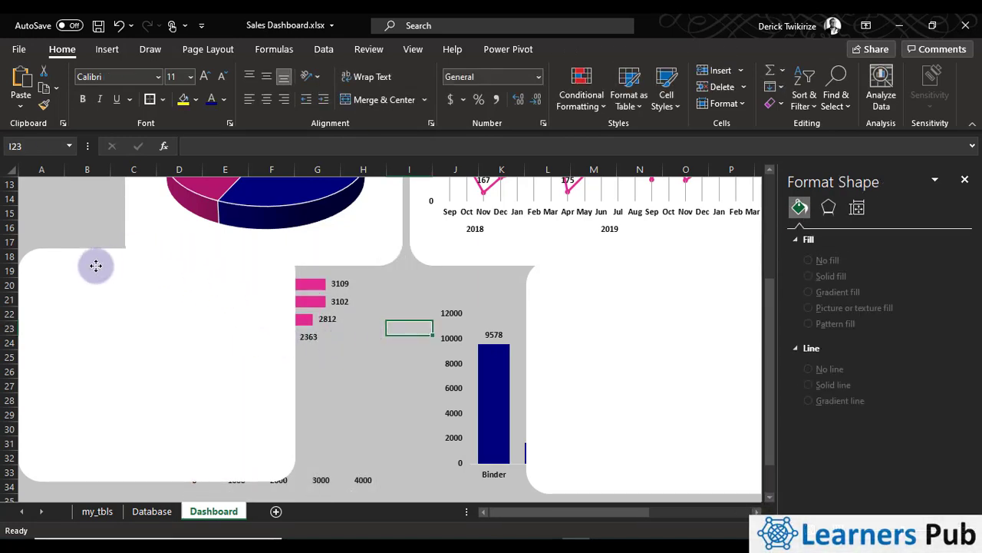
Move the white rectangle at columns A to F down to about row 19, and cut and paste the Sales by Rep chart in front of it
{"action": "left_click_drag", "start_coordinate": [92, 266], "coordinate": [92, 295]}
{"action": "left_click", "coordinate": [351, 300]}
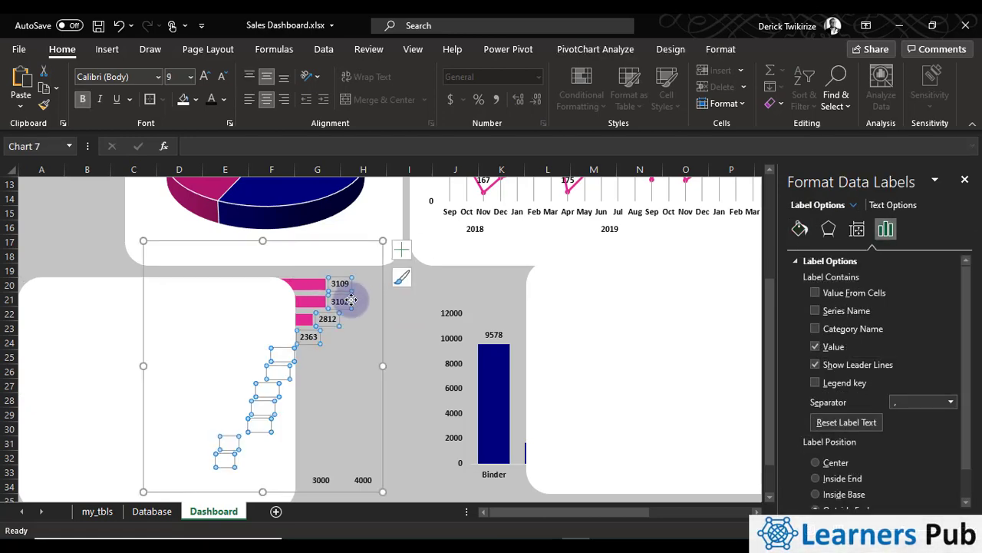
{"action": "left_click", "coordinate": [380, 321]}
{"action": "key", "text": "Delete"}
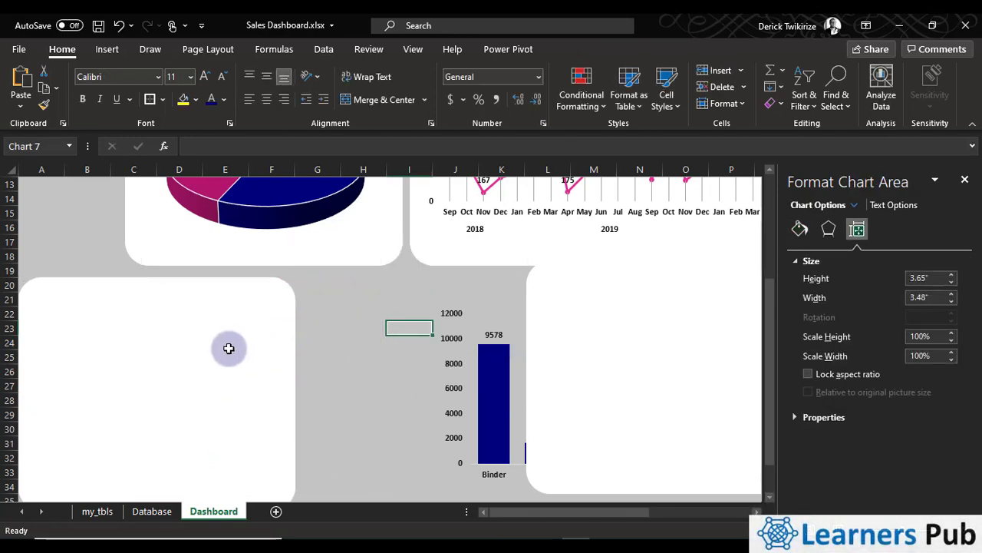
{"action": "left_click", "coordinate": [175, 353]}
{"action": "right_click", "coordinate": [177, 354]}
{"action": "left_click", "coordinate": [222, 271]}
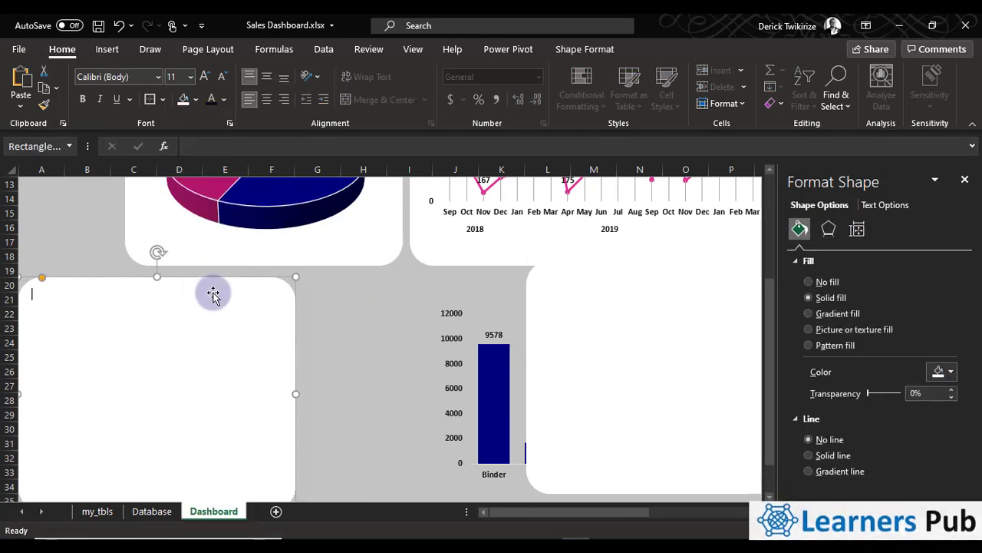
{"action": "key", "text": "ctrl+v"}
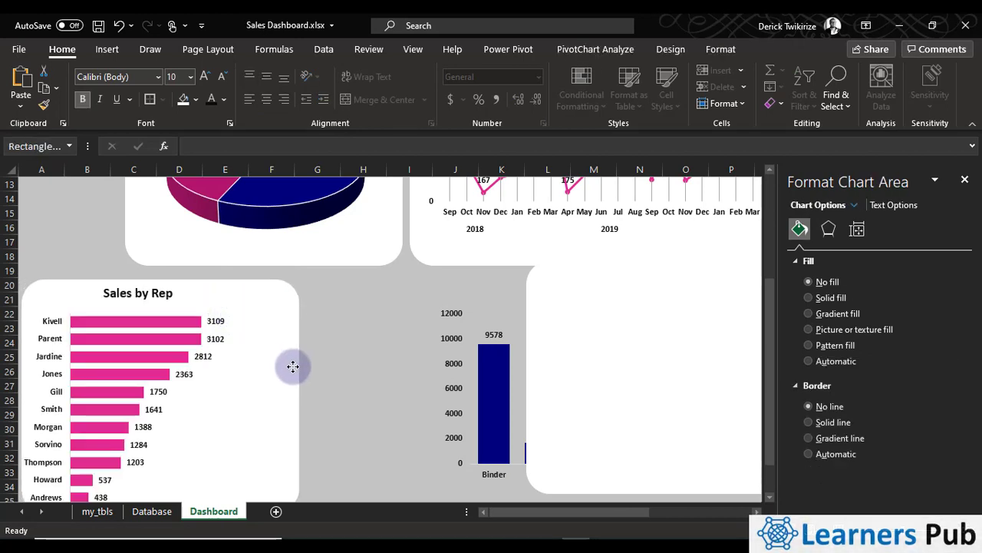
{"action": "left_click", "coordinate": [284, 361]}
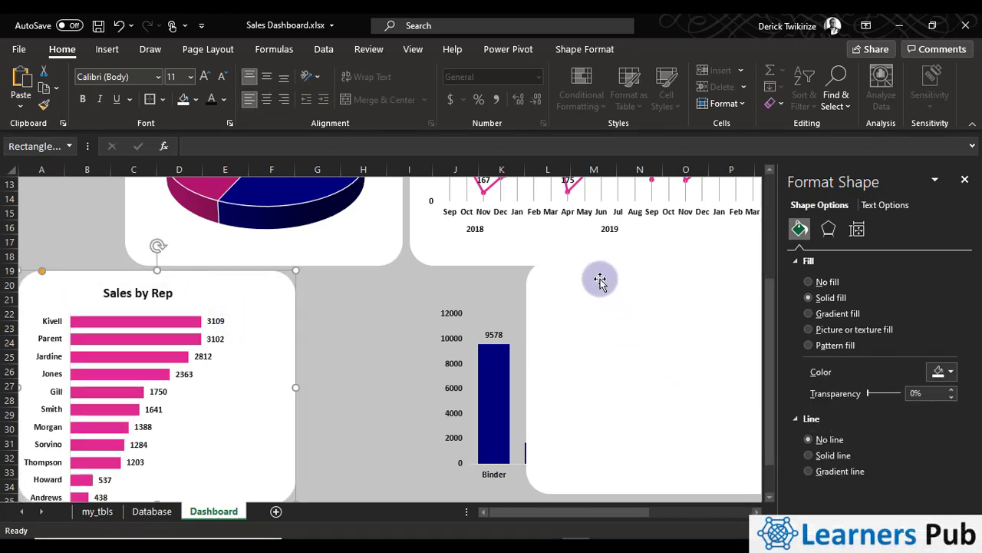
Move the other white rectangle from column L to beside the Sales by Rep chart, over about columns E to J
{"action": "left_click_drag", "start_coordinate": [604, 265], "coordinate": [280, 266]}
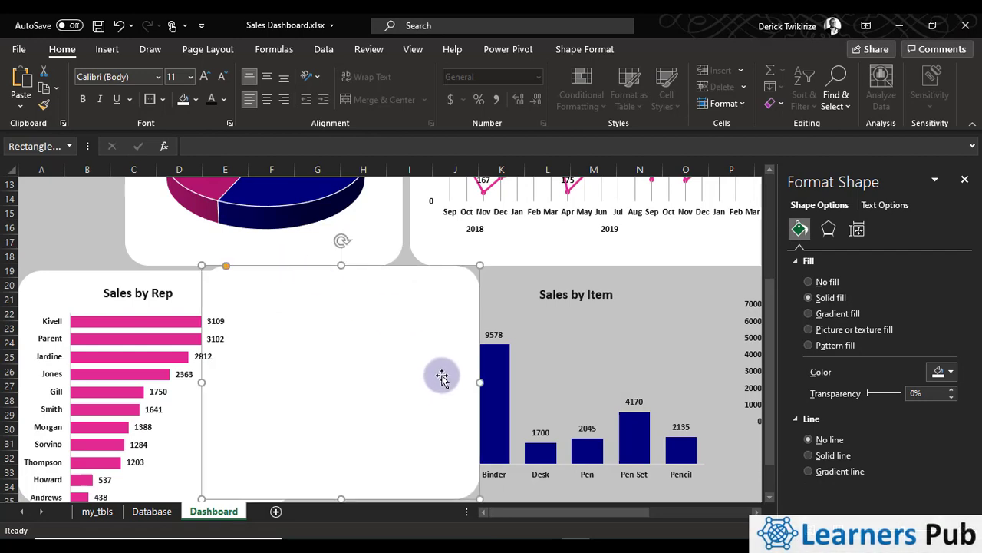
{"action": "left_click", "coordinate": [529, 370]}
{"action": "left_click", "coordinate": [660, 294]}
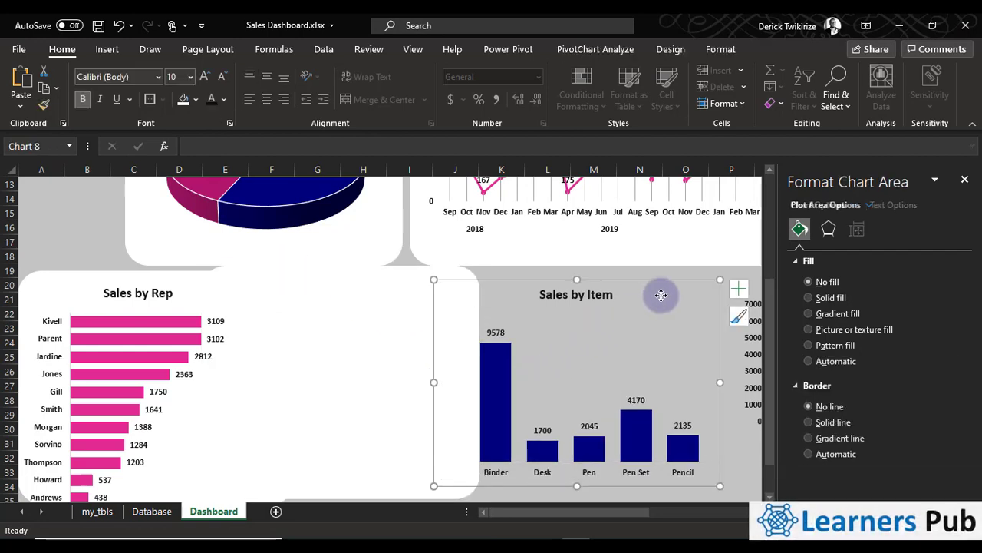
{"action": "left_click", "coordinate": [396, 288]}
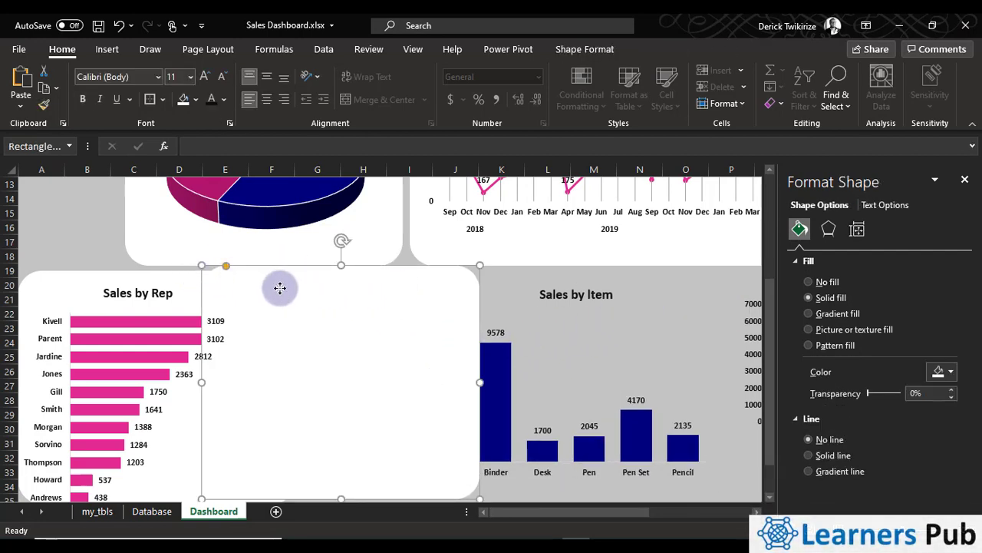
{"action": "left_click_drag", "start_coordinate": [279, 287], "coordinate": [292, 287]}
Cut the Sales by Item chart and paste it in front of the white rectangle at columns E to J
{"action": "left_click", "coordinate": [669, 293]}
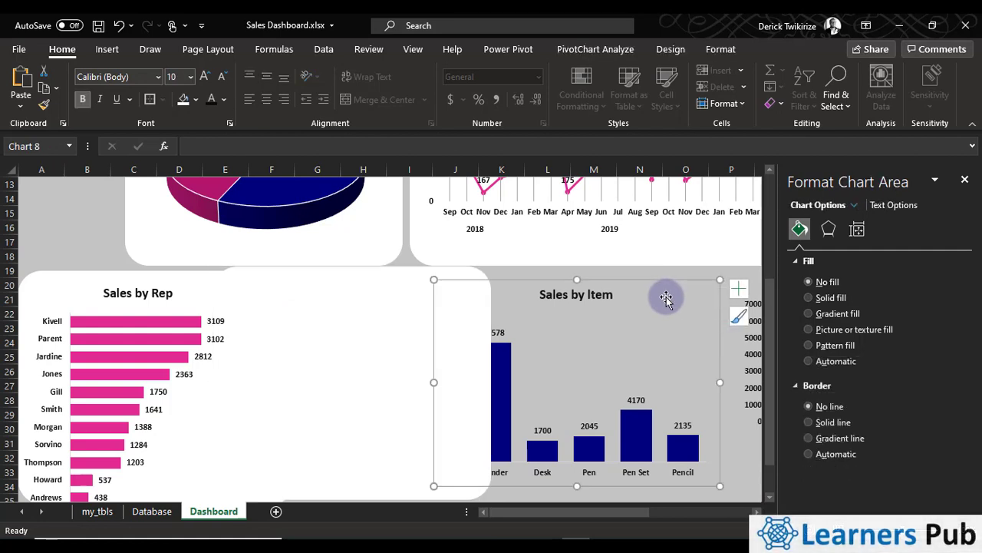
{"action": "key", "text": "Delete"}
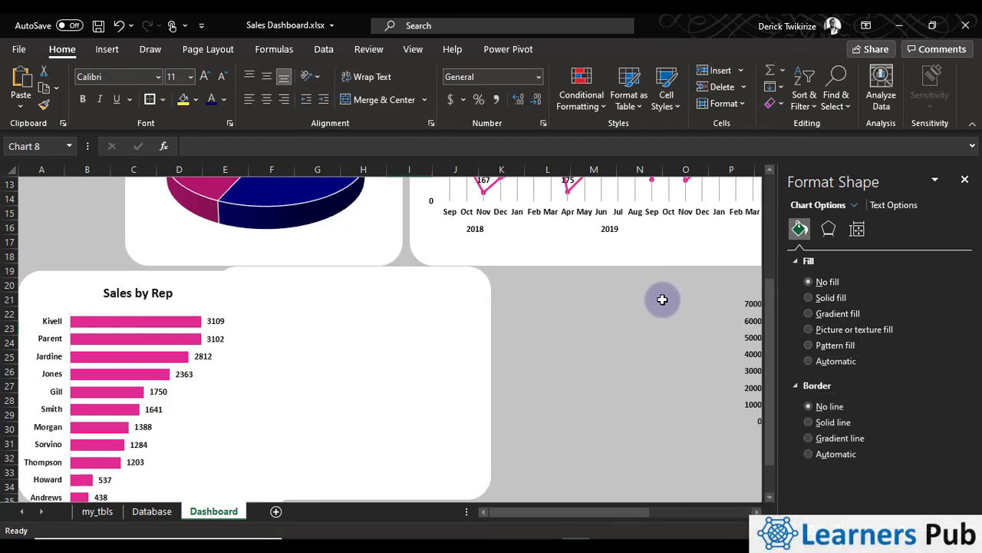
{"action": "left_click", "coordinate": [325, 329]}
{"action": "right_click", "coordinate": [331, 330]}
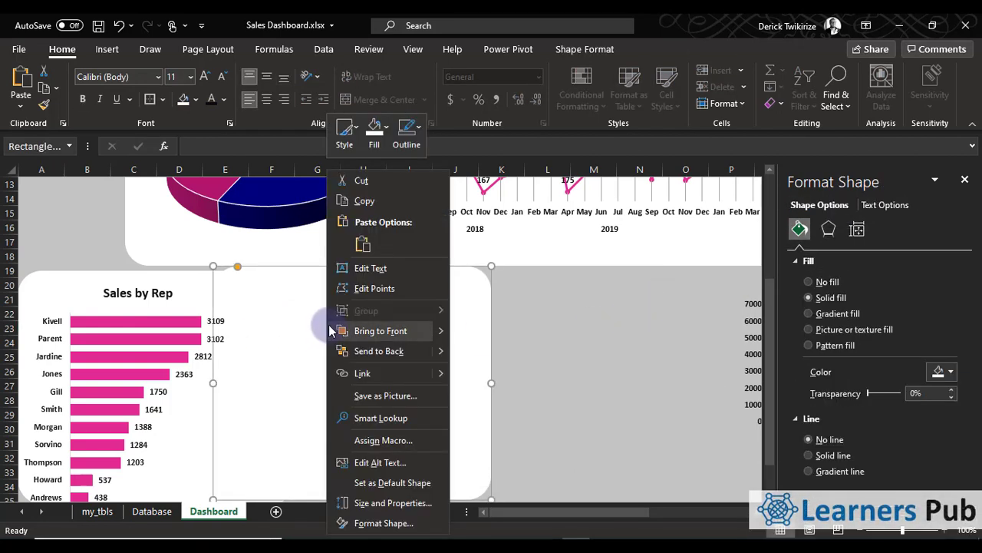
{"action": "left_click", "coordinate": [366, 270]}
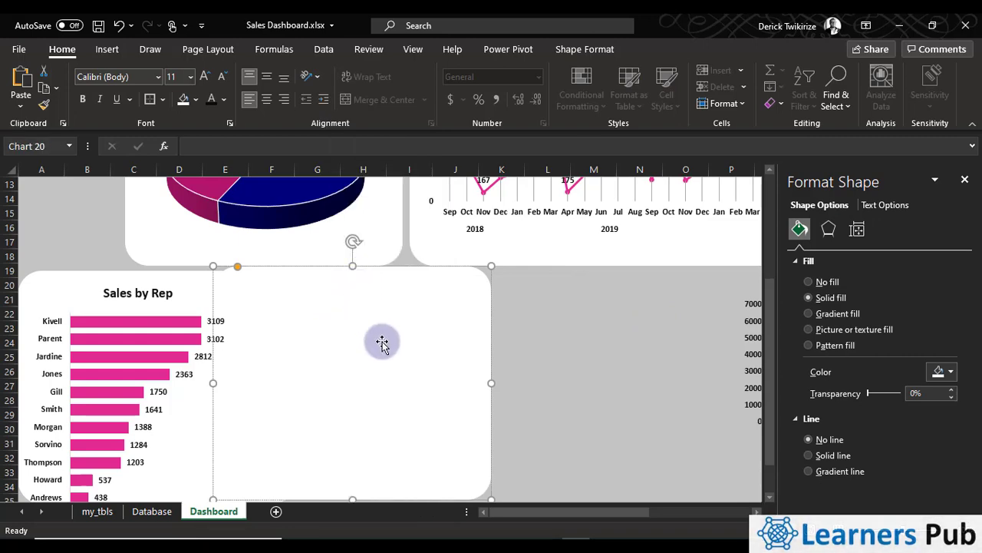
{"action": "key", "text": "ctrl+v"}
{"action": "left_click", "coordinate": [686, 385]}
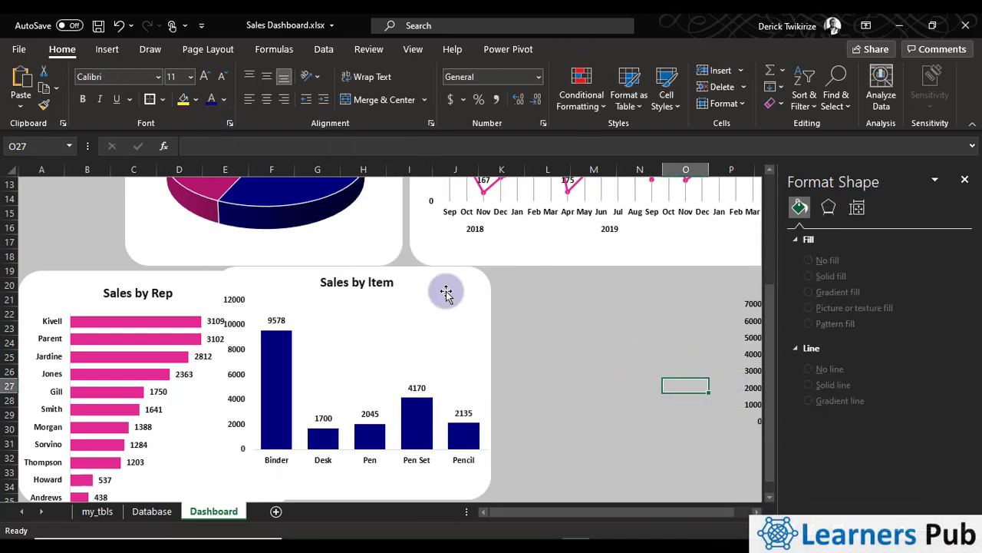
Copy the Sales by Item chart's white background to about columns I to N from row 22, and cut and paste the Sales by Item by region chart onto it
{"action": "left_click", "coordinate": [487, 286]}
{"action": "left_click_drag", "start_coordinate": [484, 290], "coordinate": [643, 335]}
{"action": "left_click", "coordinate": [744, 373]}
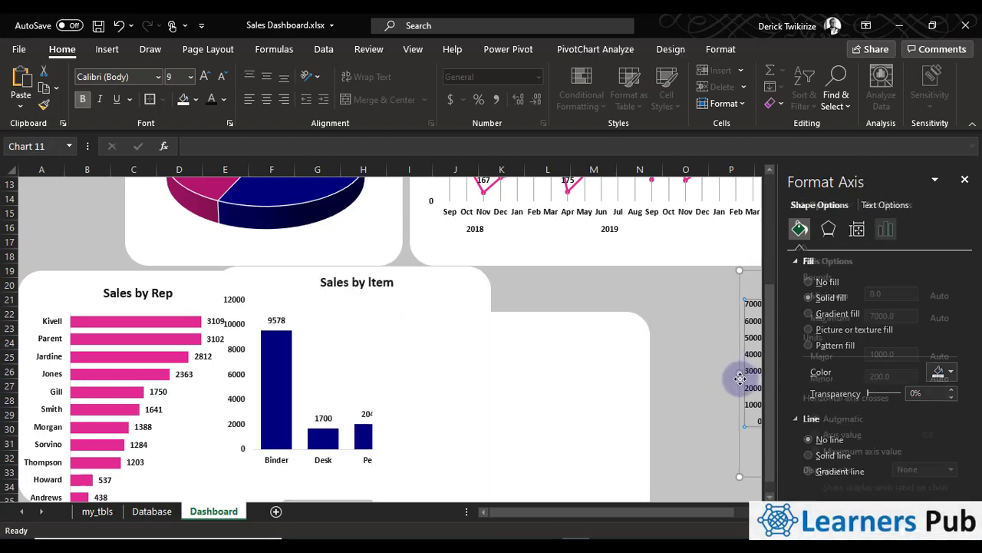
{"action": "left_click", "coordinate": [685, 385]}
{"action": "left_click", "coordinate": [529, 363]}
{"action": "right_click", "coordinate": [528, 363]}
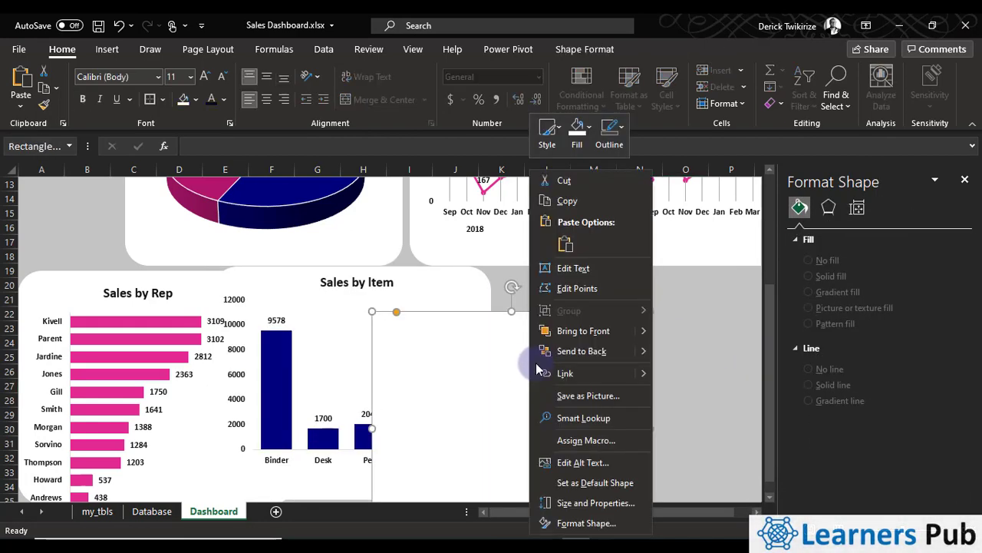
{"action": "left_click", "coordinate": [572, 268]}
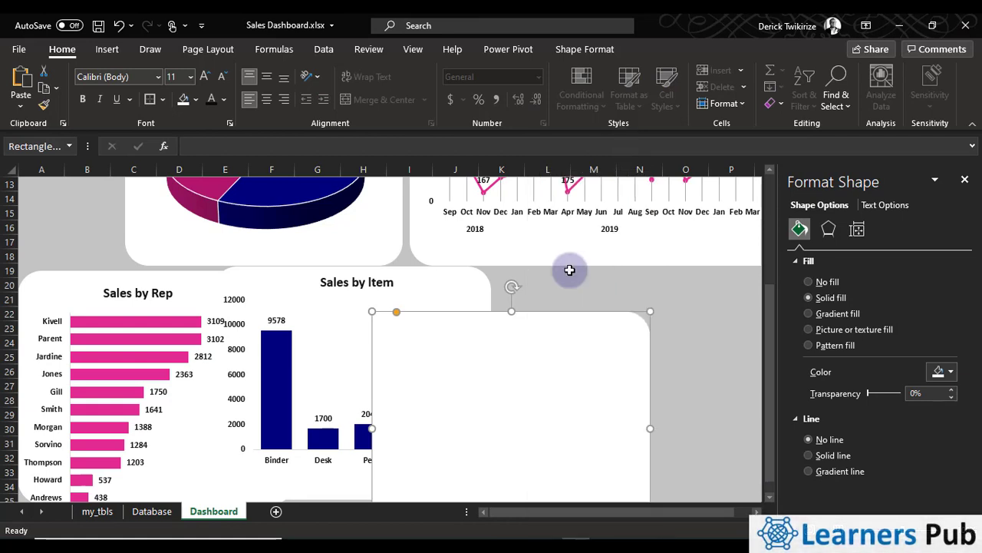
{"action": "key", "text": "ctrl+v"}
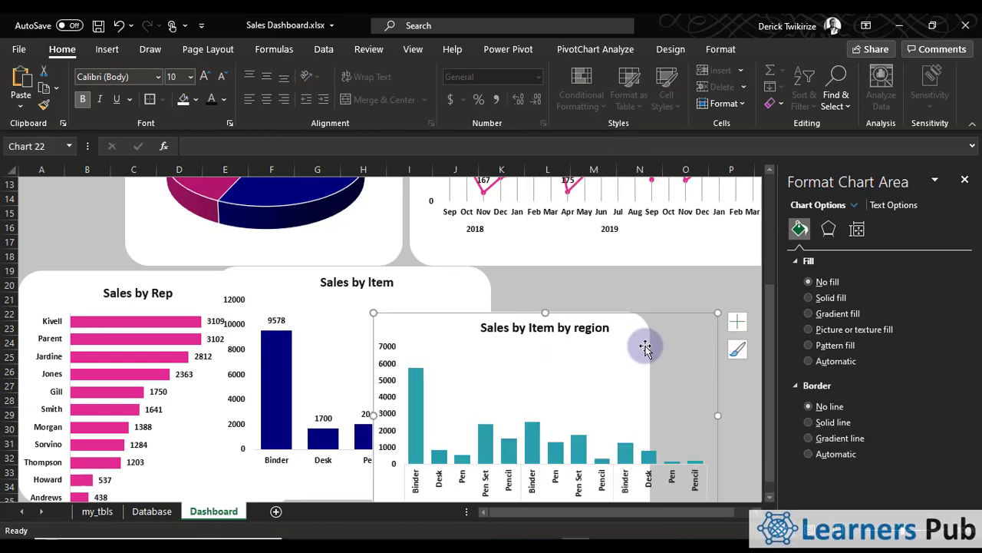
Widen the white rectangle behind the Sales by Item by region chart to about column P so it spans the whole chart
{"action": "left_click", "coordinate": [652, 407]}
{"action": "left_click", "coordinate": [634, 325]}
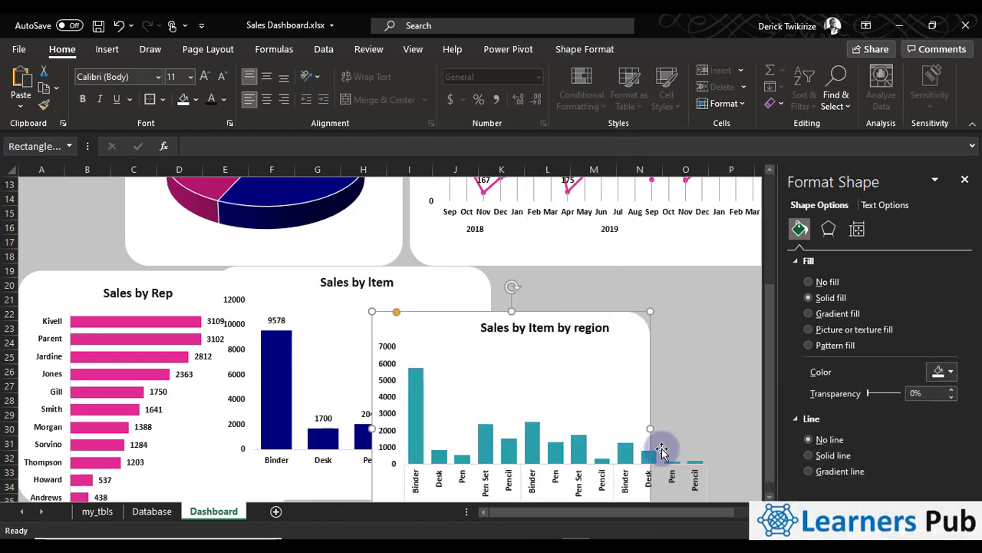
{"action": "left_click_drag", "start_coordinate": [652, 428], "coordinate": [770, 423]}
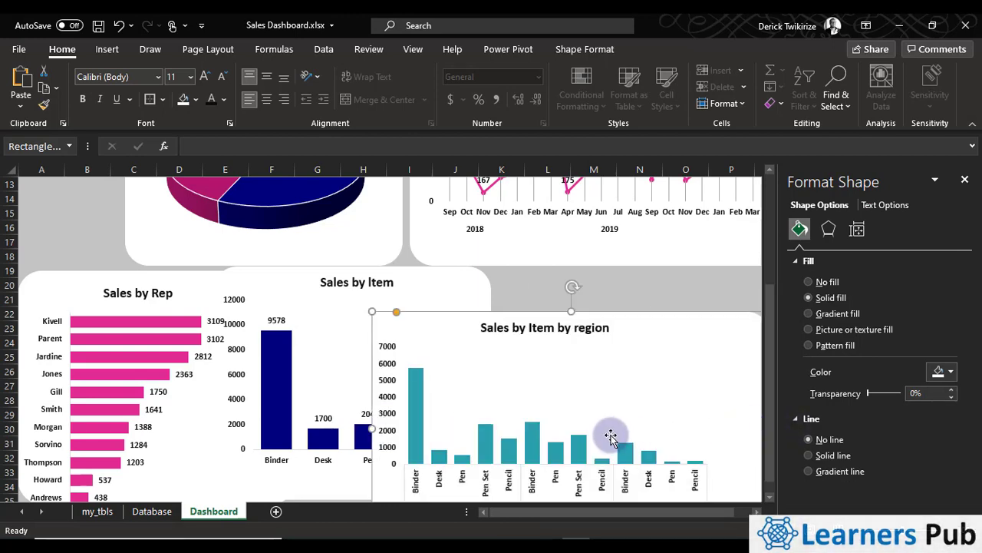
{"action": "left_click", "coordinate": [645, 287]}
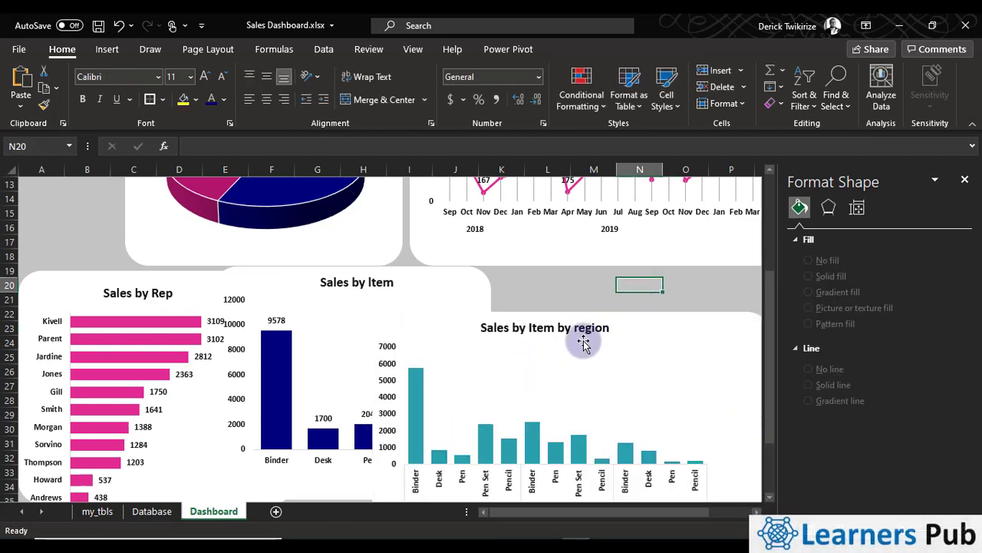
Shorten the sales by region chart's white background to end at about row 17 and round its corners slightly less
{"action": "scroll", "coordinate": [432, 323], "scroll_direction": "up", "scroll_amount": 4}
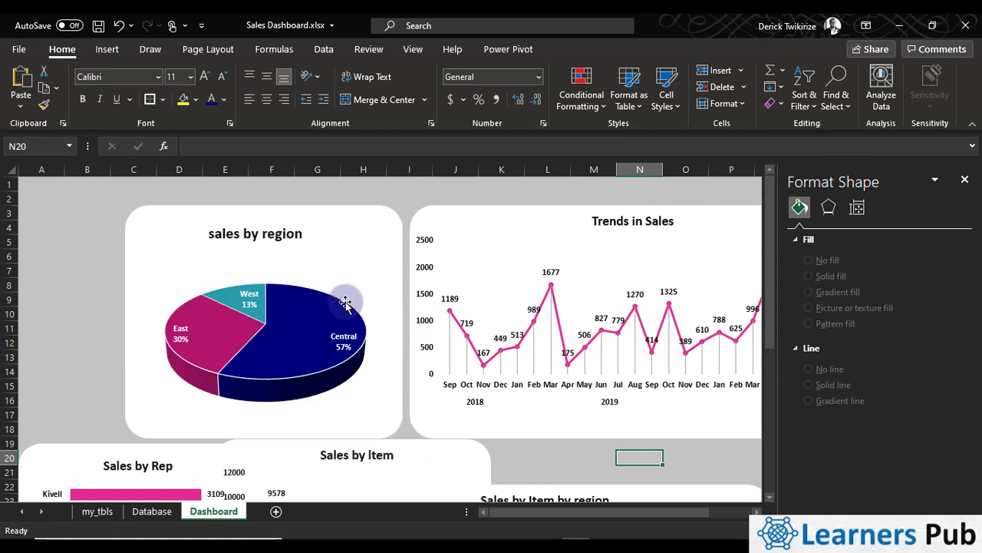
{"action": "left_click", "coordinate": [354, 245]}
{"action": "mouse_move", "coordinate": [400, 437]}
{"action": "left_mouse_down"}
{"action": "mouse_move", "coordinate": [377, 429]}
{"action": "mouse_move", "coordinate": [398, 420]}
{"action": "left_mouse_up"}
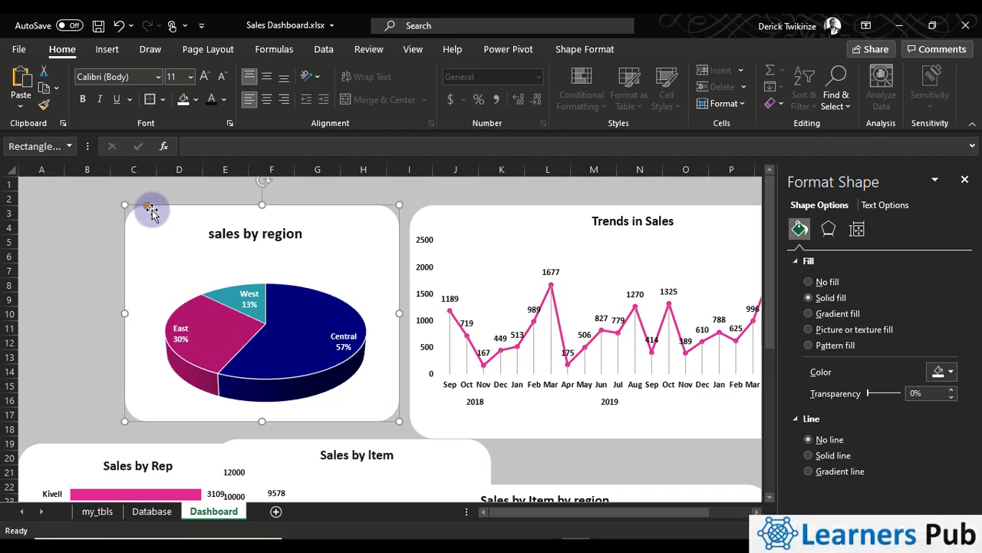
{"action": "mouse_move", "coordinate": [148, 205]}
{"action": "left_mouse_down"}
{"action": "mouse_move", "coordinate": [168, 209]}
{"action": "mouse_move", "coordinate": [146, 206]}
{"action": "left_mouse_up"}
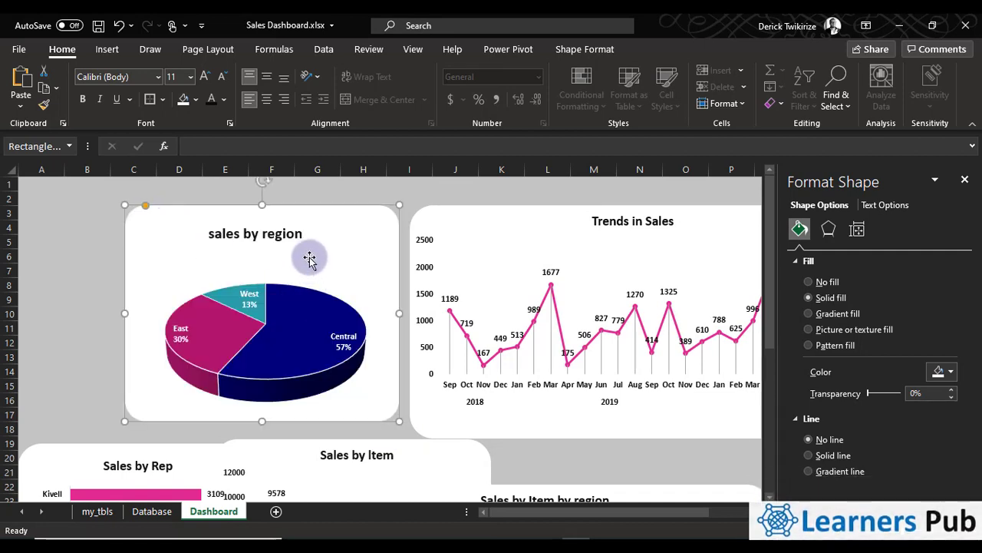
Enlarge the plot area of the sales by region pie so it nearly fills the chart's width up to the title
{"action": "left_click", "coordinate": [261, 290]}
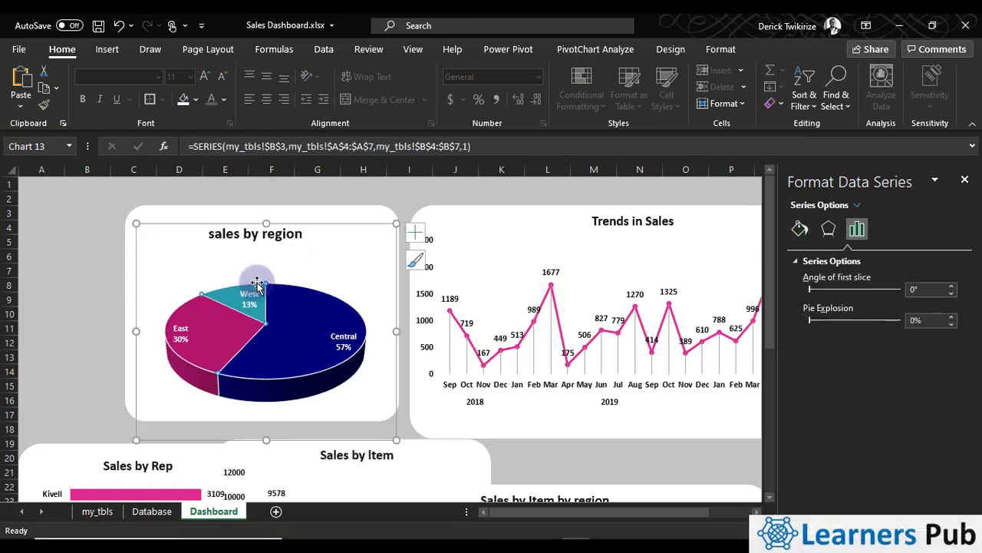
{"action": "left_click", "coordinate": [234, 266]}
{"action": "left_click", "coordinate": [207, 385]}
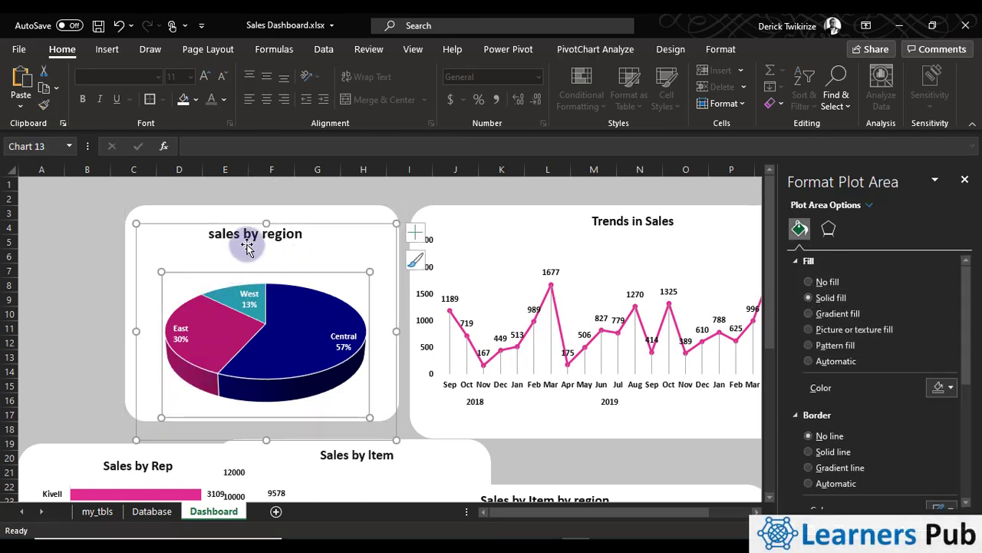
{"action": "left_click_drag", "start_coordinate": [159, 270], "coordinate": [146, 236]}
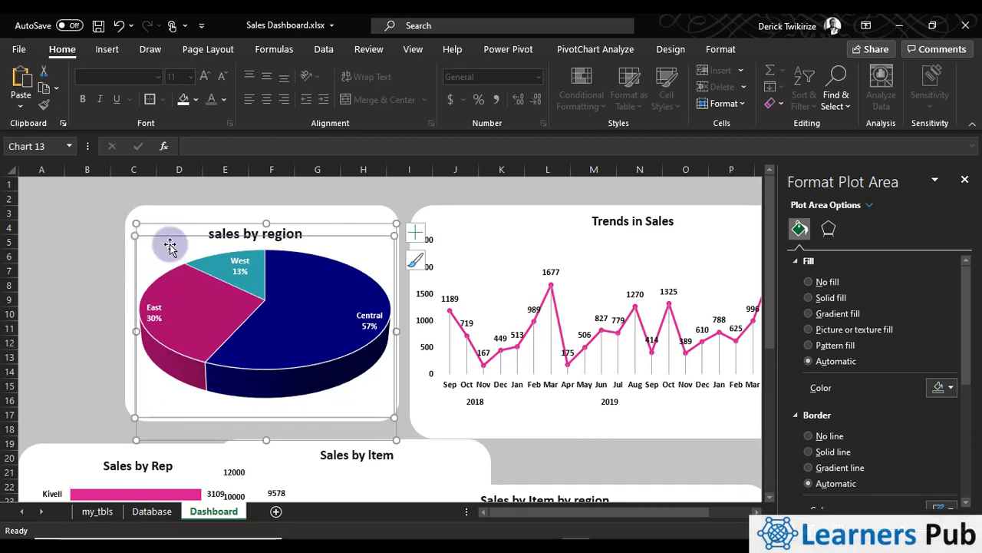
{"action": "left_click", "coordinate": [371, 196]}
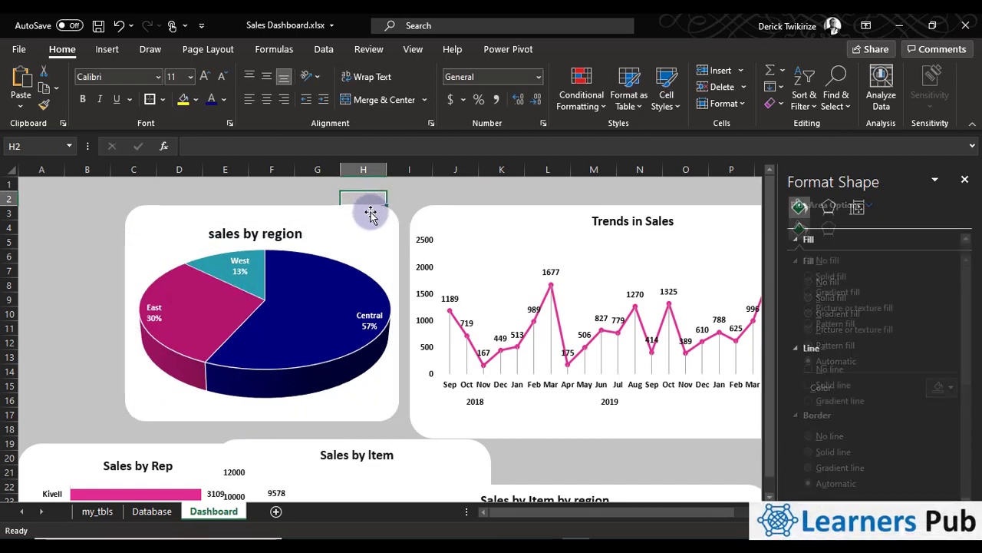
Try to group the sales by region pie chart with the white rectangle behind it
{"action": "left_click", "coordinate": [373, 224]}
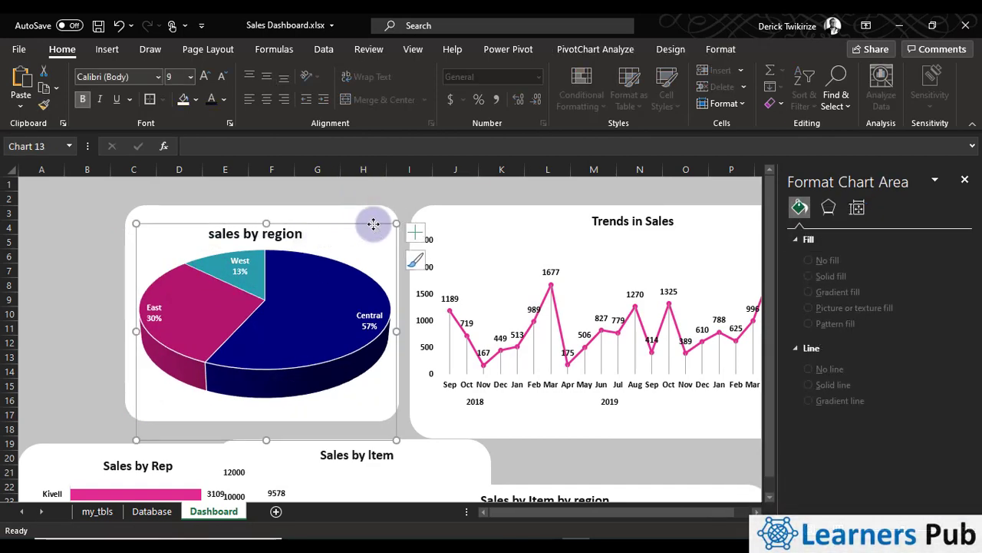
{"action": "left_click", "coordinate": [378, 208]}
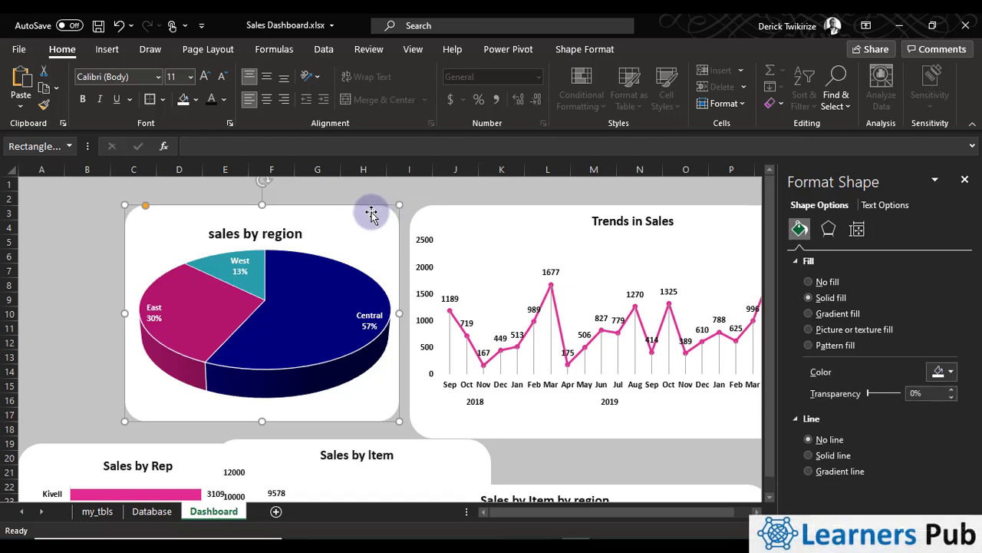
{"action": "left_click", "coordinate": [310, 292], "text": "ctrl"}
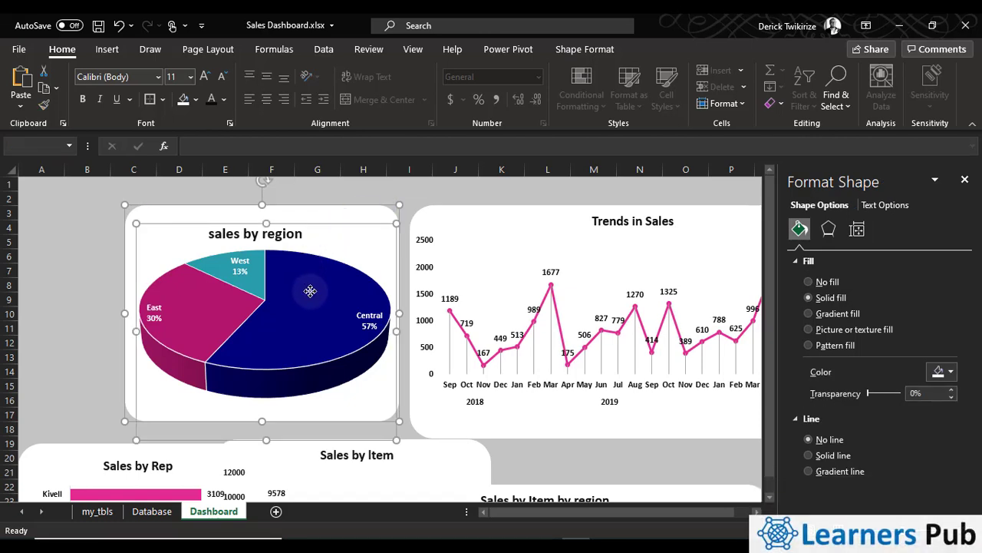
{"action": "right_click", "coordinate": [312, 290]}
{"action": "left_click", "coordinate": [236, 229]}
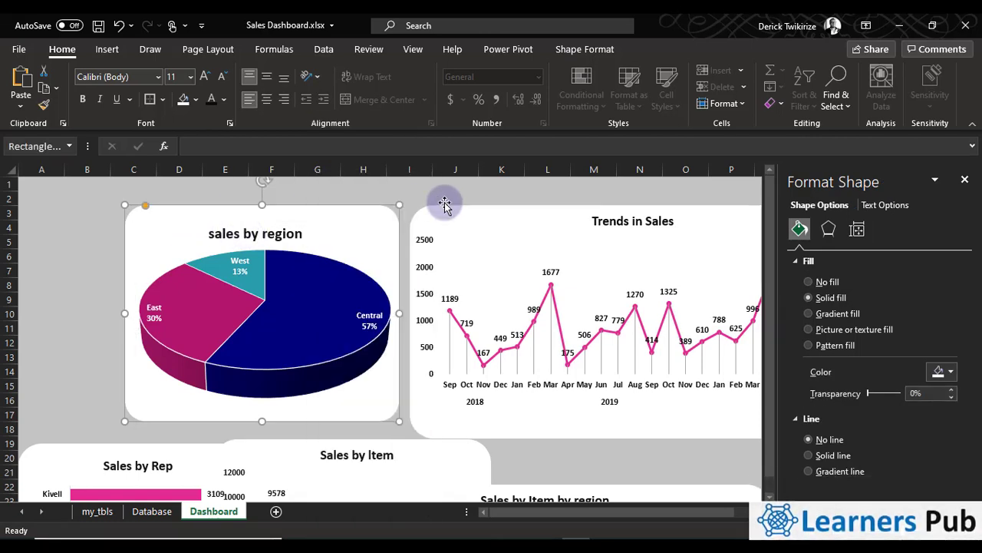
{"action": "left_click", "coordinate": [408, 197]}
{"action": "left_click", "coordinate": [378, 208]}
{"action": "left_click", "coordinate": [319, 244], "text": "ctrl"}
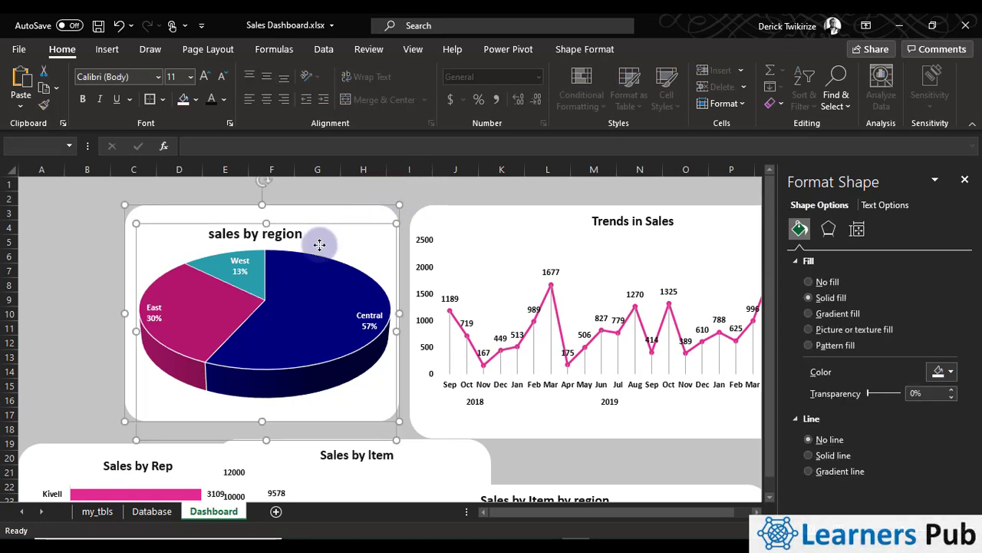
{"action": "right_click", "coordinate": [319, 244]}
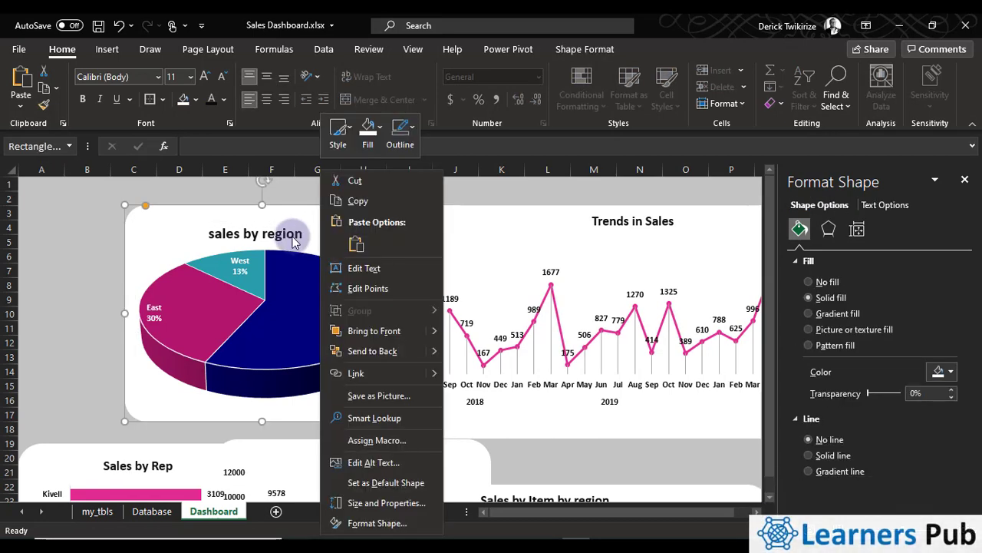
{"action": "left_click", "coordinate": [280, 225]}
{"action": "left_click", "coordinate": [285, 226]}
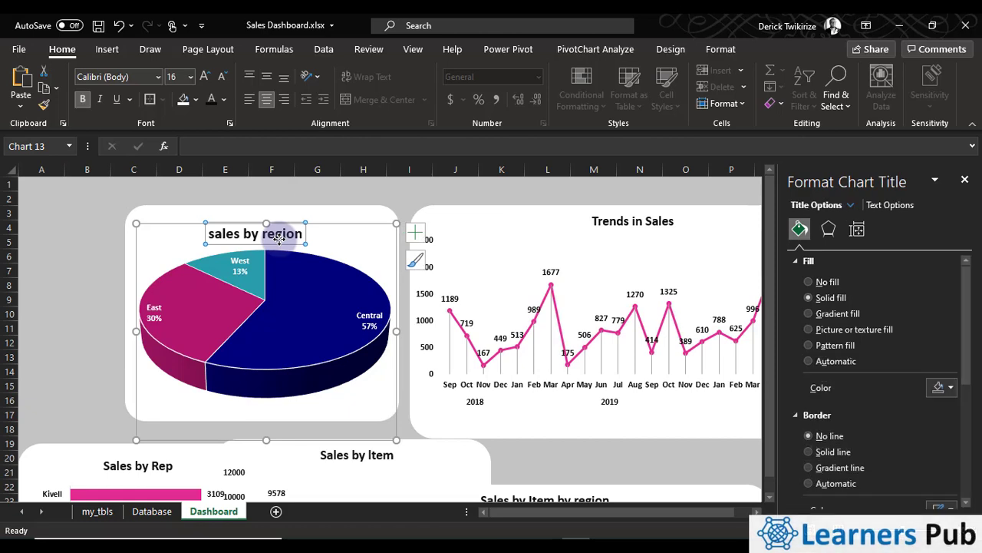
Retry selecting the sales by region pie chart and its white background together in order to group them
{"action": "left_click", "coordinate": [376, 212]}
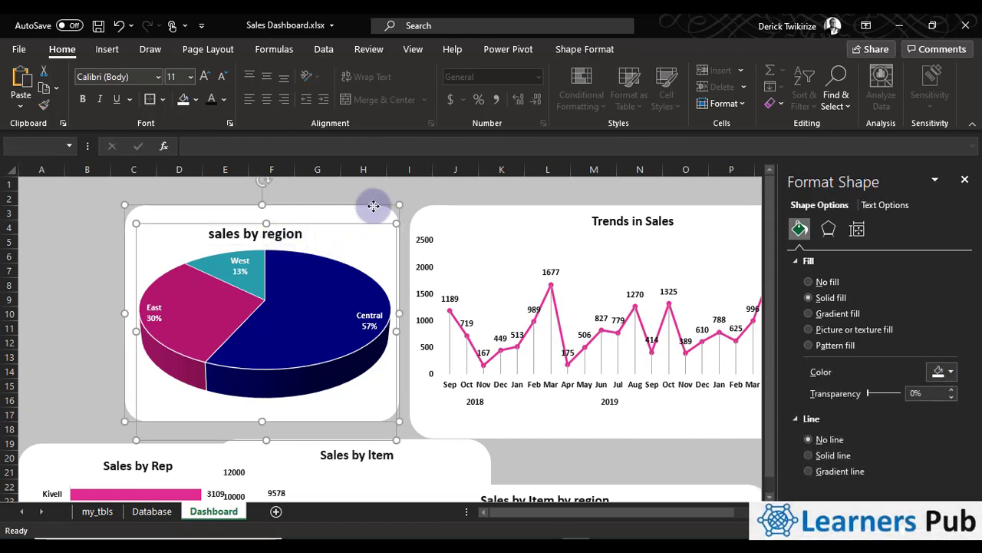
{"action": "right_click", "coordinate": [374, 206]}
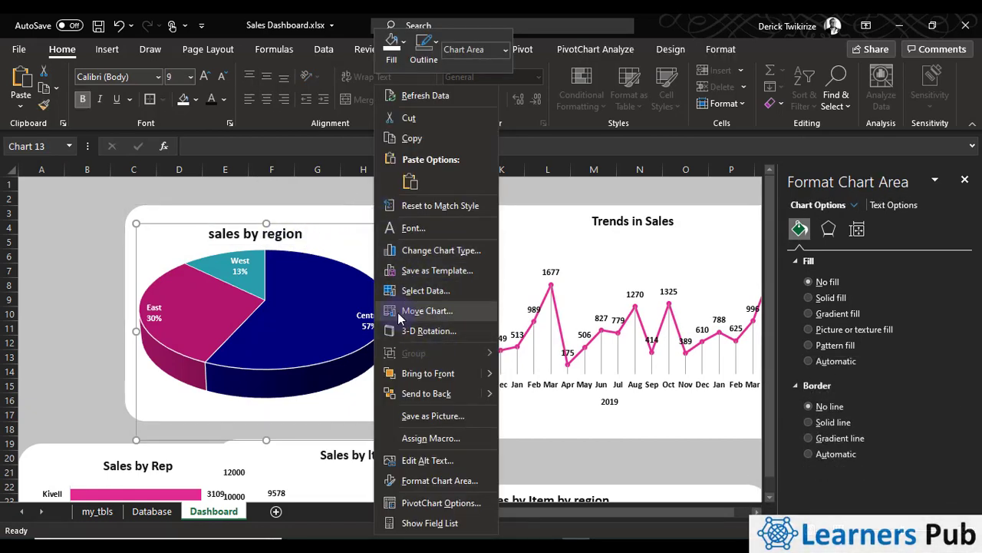
{"action": "left_click", "coordinate": [325, 210]}
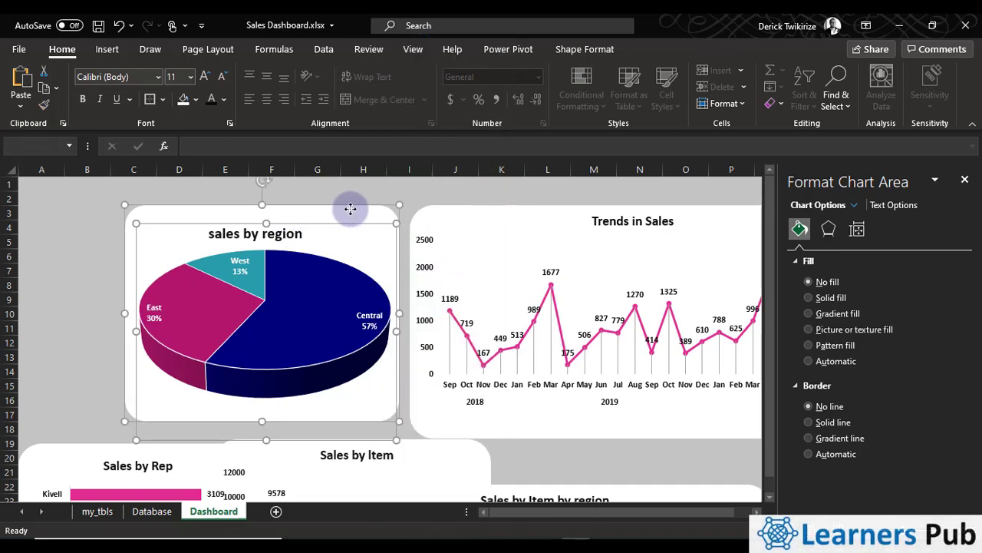
{"action": "right_click", "coordinate": [350, 209]}
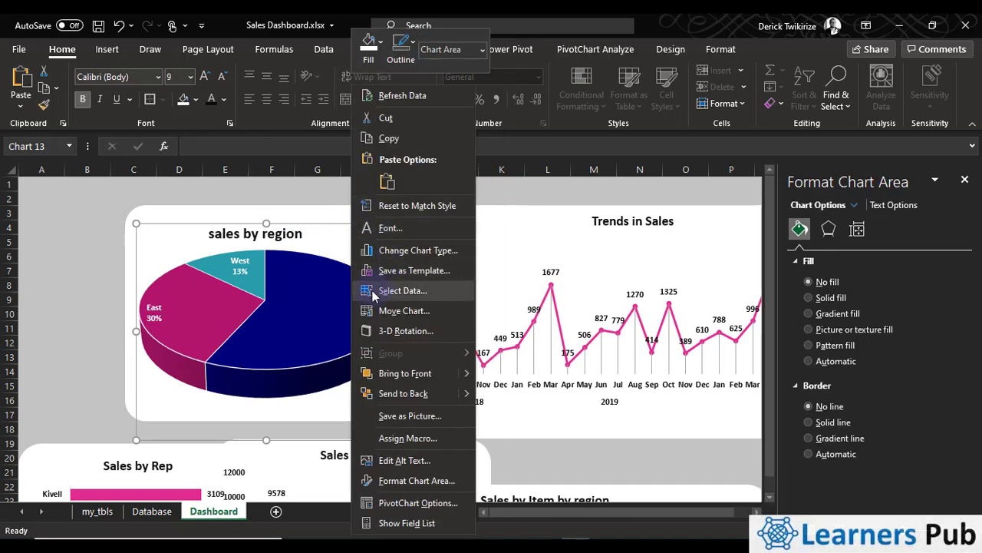
{"action": "left_click", "coordinate": [323, 206]}
{"action": "left_click", "coordinate": [365, 218]}
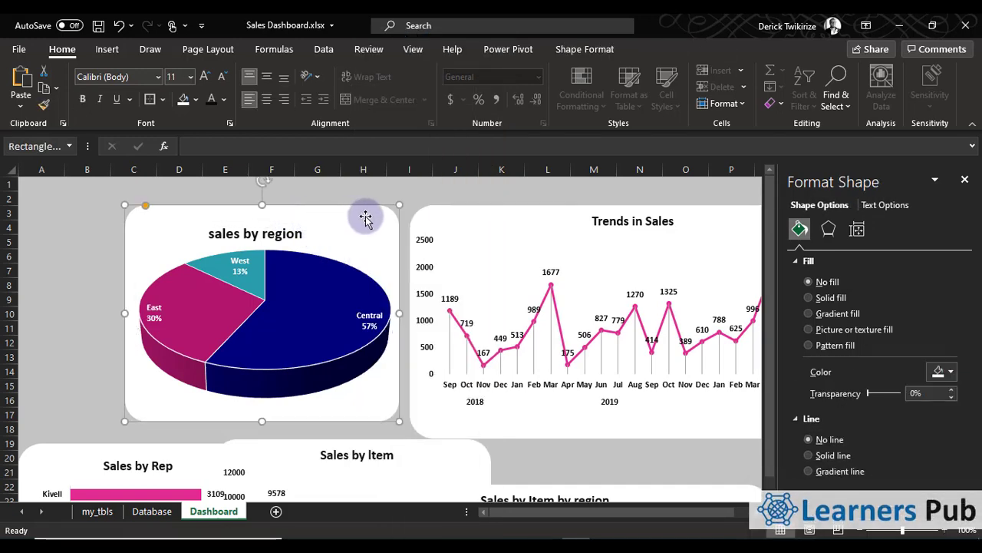
{"action": "left_click", "coordinate": [272, 244], "text": "ctrl"}
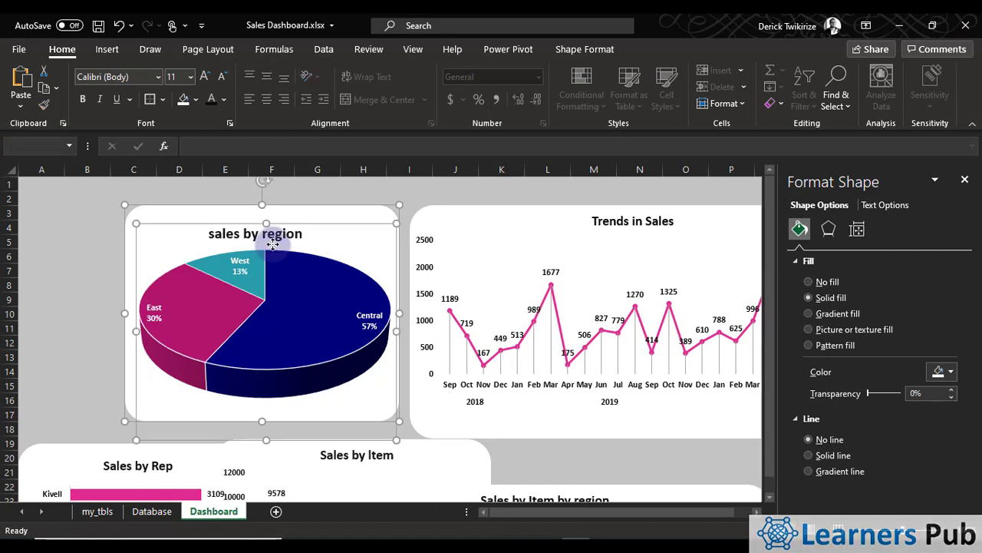
{"action": "left_click", "coordinate": [299, 209]}
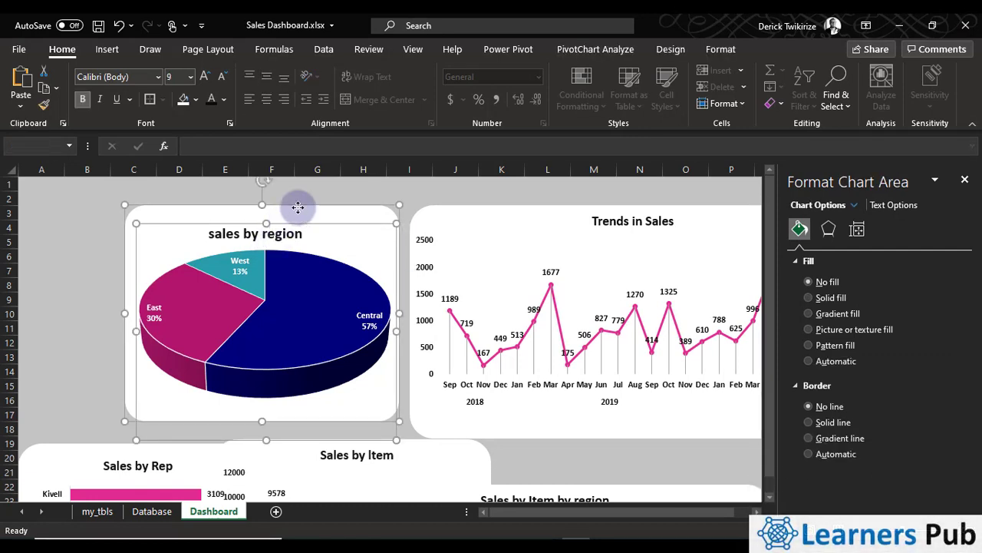
{"action": "right_click", "coordinate": [298, 207]}
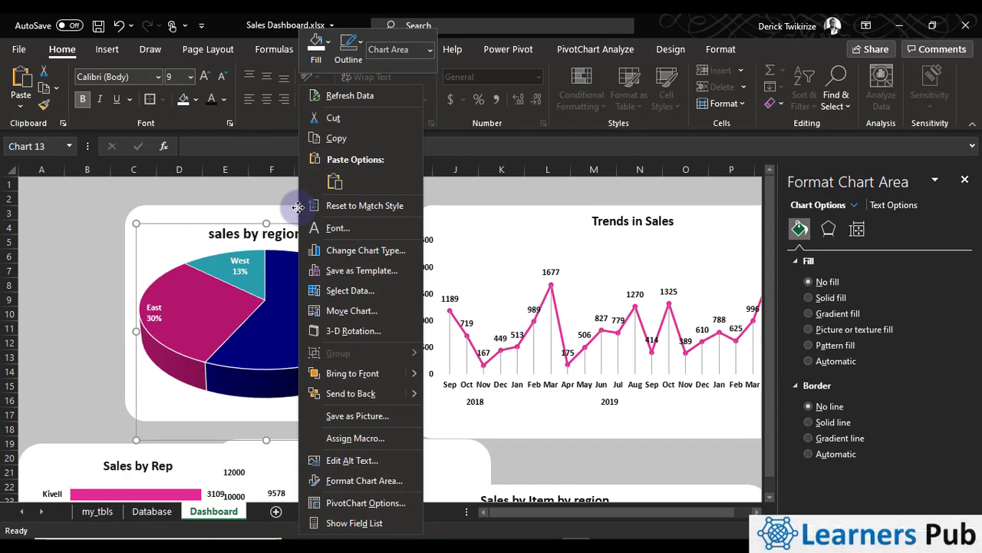
{"action": "left_click", "coordinate": [146, 464]}
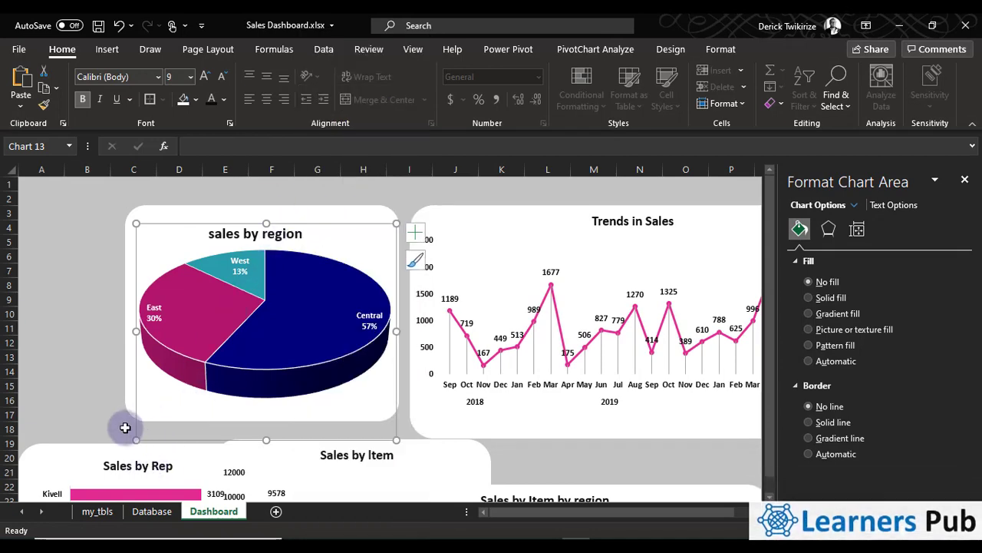
Make another attempt at grouping the sales by region chart and its backing rectangle, and clear the selection
{"action": "left_click", "coordinate": [128, 429]}
{"action": "left_click", "coordinate": [166, 432]}
{"action": "left_click", "coordinate": [154, 362]}
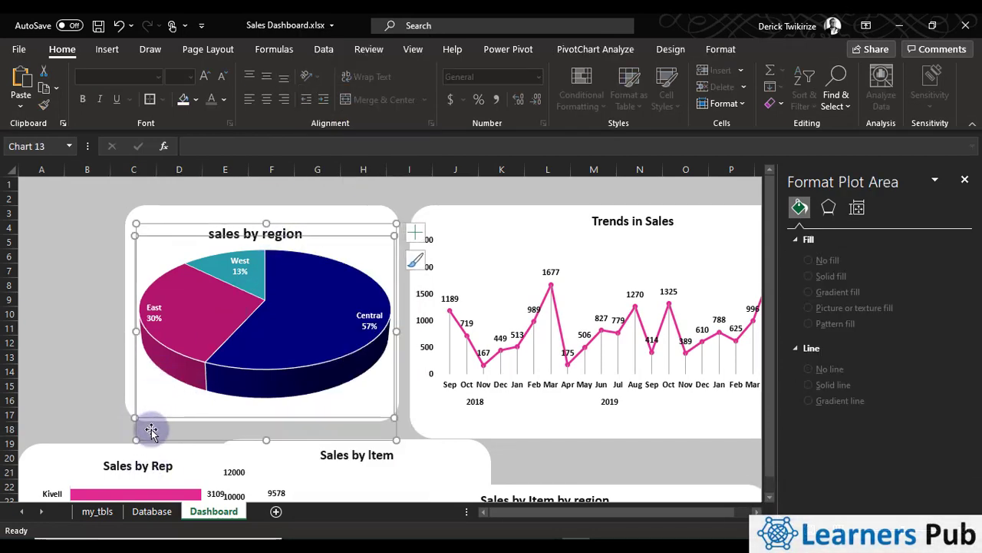
{"action": "left_click", "coordinate": [130, 395]}
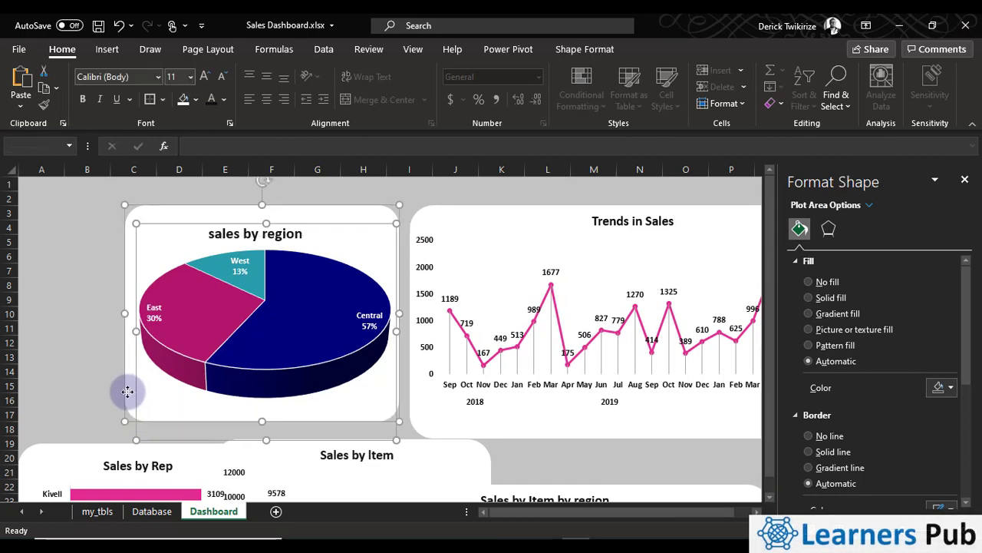
{"action": "right_click", "coordinate": [127, 393]}
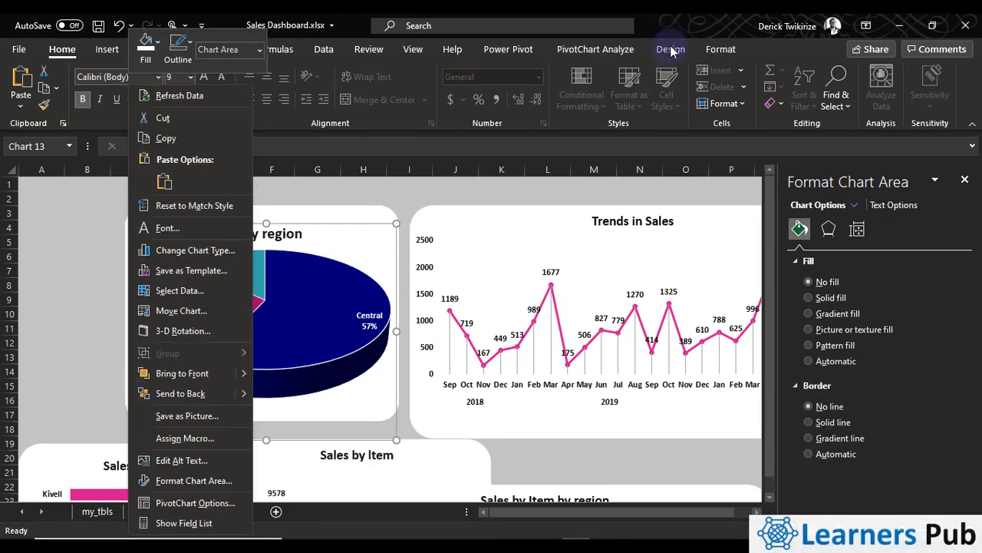
{"action": "left_click", "coordinate": [671, 50]}
{"action": "left_click", "coordinate": [390, 242]}
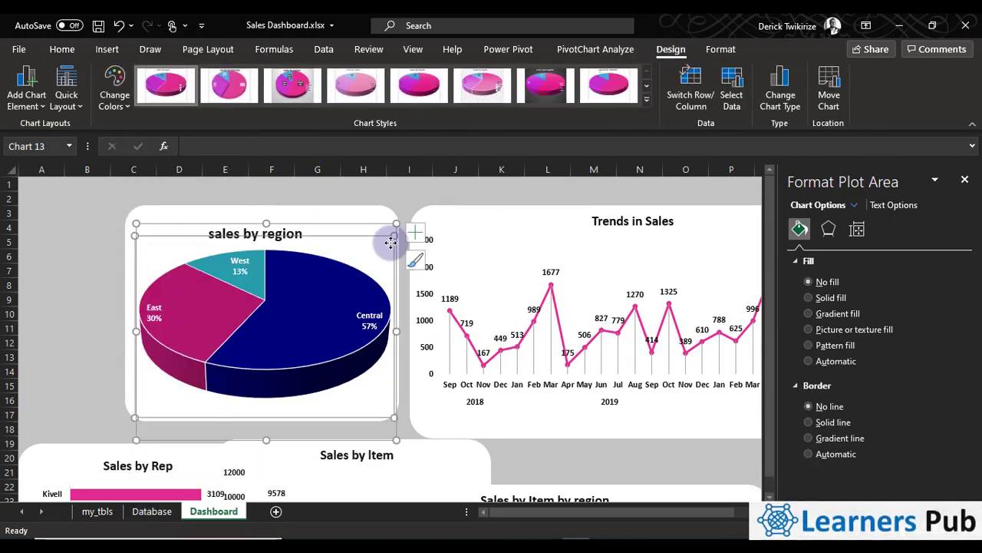
{"action": "left_click", "coordinate": [391, 220]}
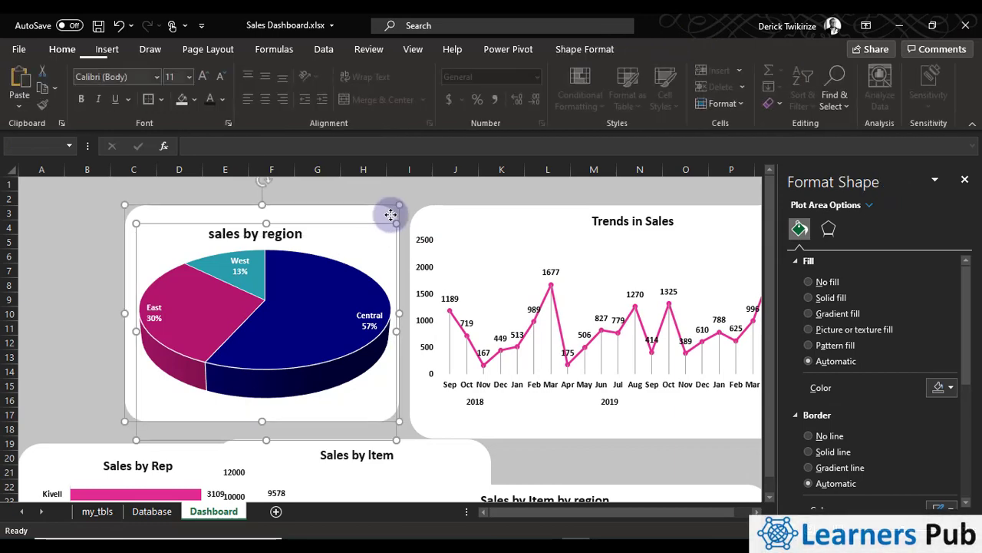
{"action": "right_click", "coordinate": [390, 214]}
{"action": "left_click", "coordinate": [328, 194]}
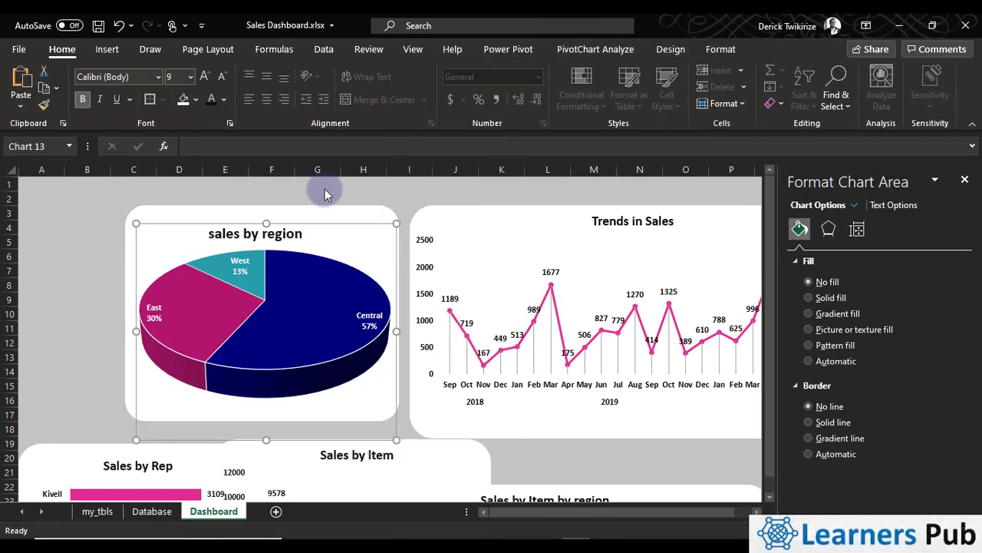
{"action": "left_click", "coordinate": [70, 241]}
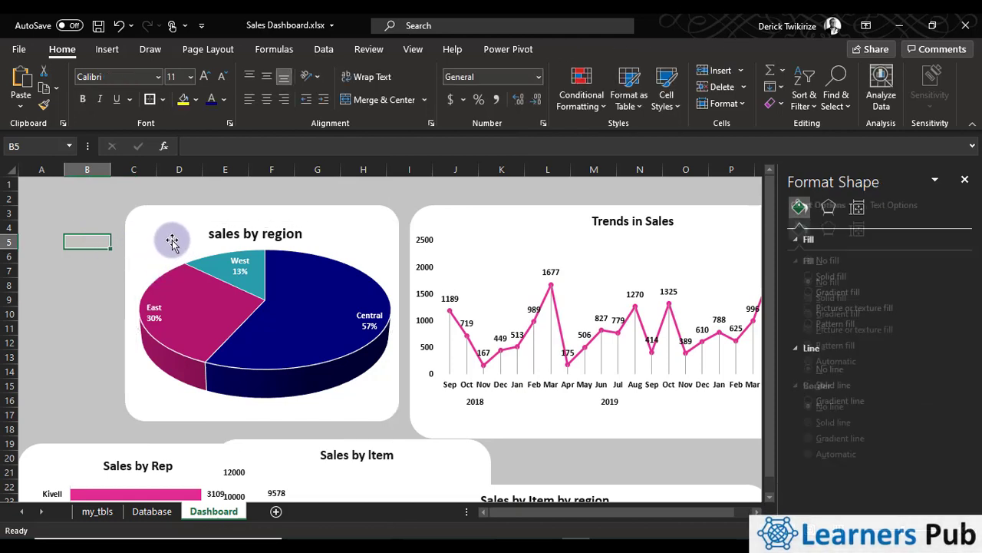
Group the sales by region chart with its white rectangle and move the group slightly left, away from the Trends in Sales panel
{"action": "mouse_move", "coordinate": [171, 224]}
{"action": "left_mouse_down"}
{"action": "mouse_move", "coordinate": [84, 242]}
{"action": "mouse_move", "coordinate": [180, 223]}
{"action": "left_mouse_up"}
{"action": "left_click", "coordinate": [312, 258], "text": "ctrl"}
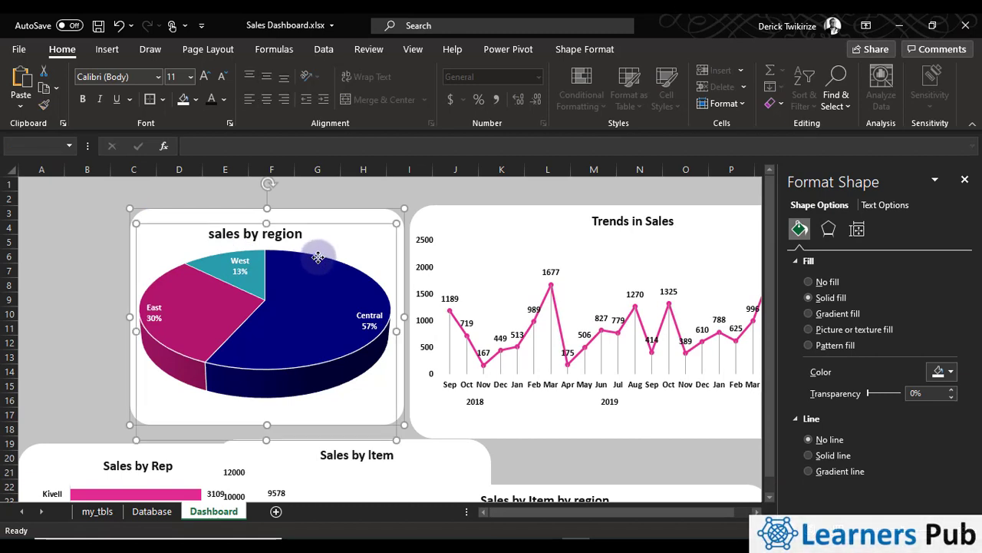
{"action": "right_click", "coordinate": [367, 217]}
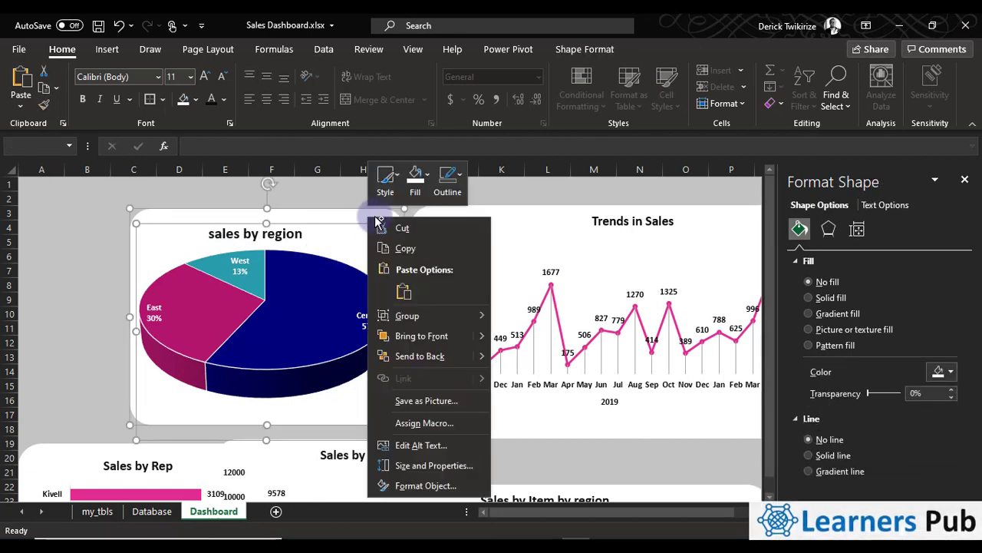
{"action": "mouse_move", "coordinate": [435, 317]}
{"action": "left_click", "coordinate": [543, 322]}
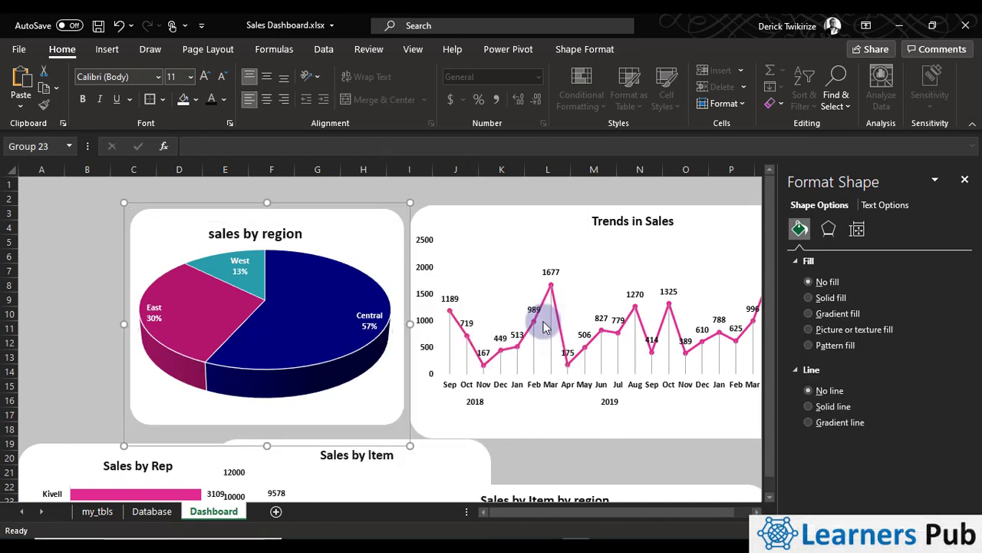
{"action": "left_click", "coordinate": [446, 190]}
{"action": "left_click_drag", "start_coordinate": [390, 236], "coordinate": [367, 225]}
Group the Trends in Sales chart with its white rectangle, shift the group slightly right, and close the shape formatting pane
{"action": "left_click", "coordinate": [529, 213]}
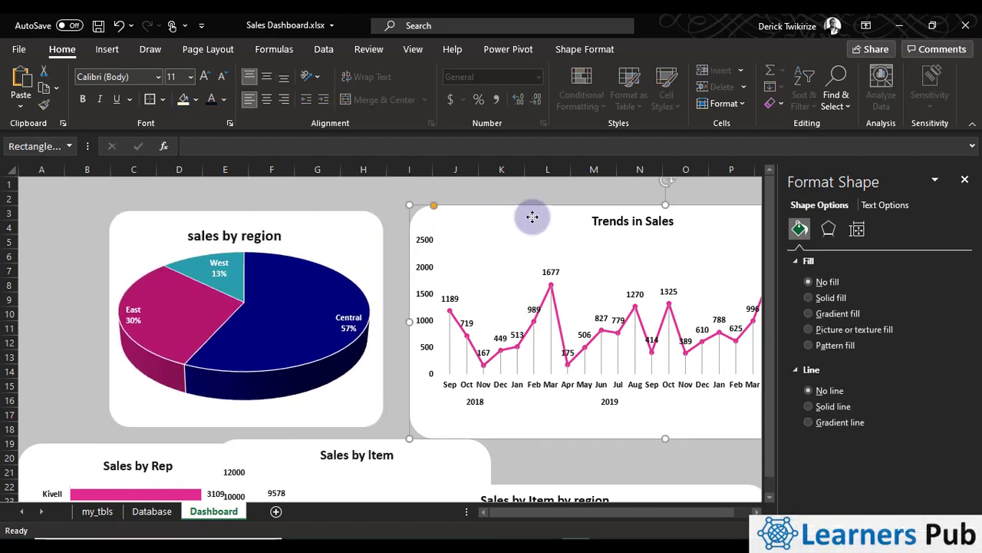
{"action": "mouse_move", "coordinate": [529, 212]}
{"action": "left_mouse_down"}
{"action": "mouse_move", "coordinate": [501, 214]}
{"action": "mouse_move", "coordinate": [542, 212]}
{"action": "mouse_move", "coordinate": [530, 216]}
{"action": "left_mouse_up"}
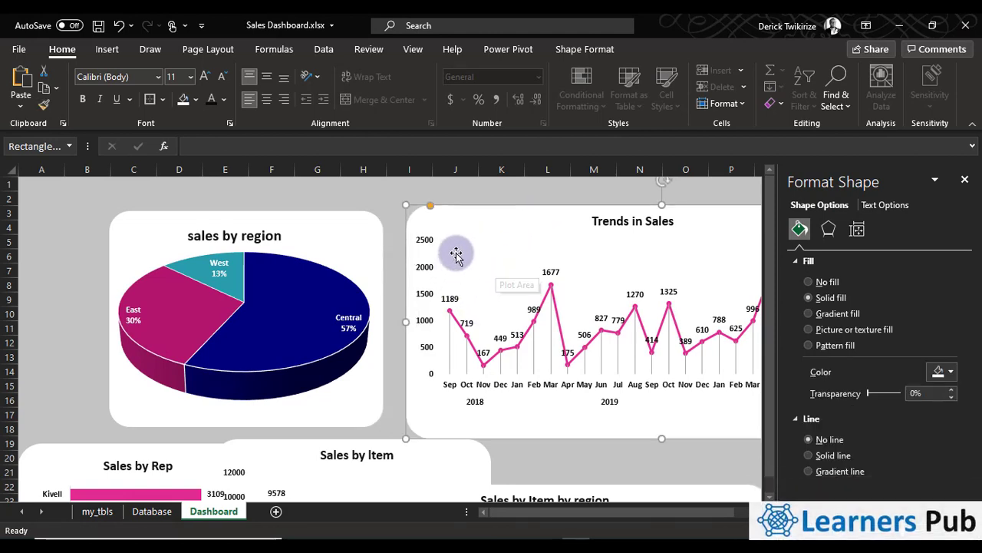
{"action": "left_click", "coordinate": [520, 307]}
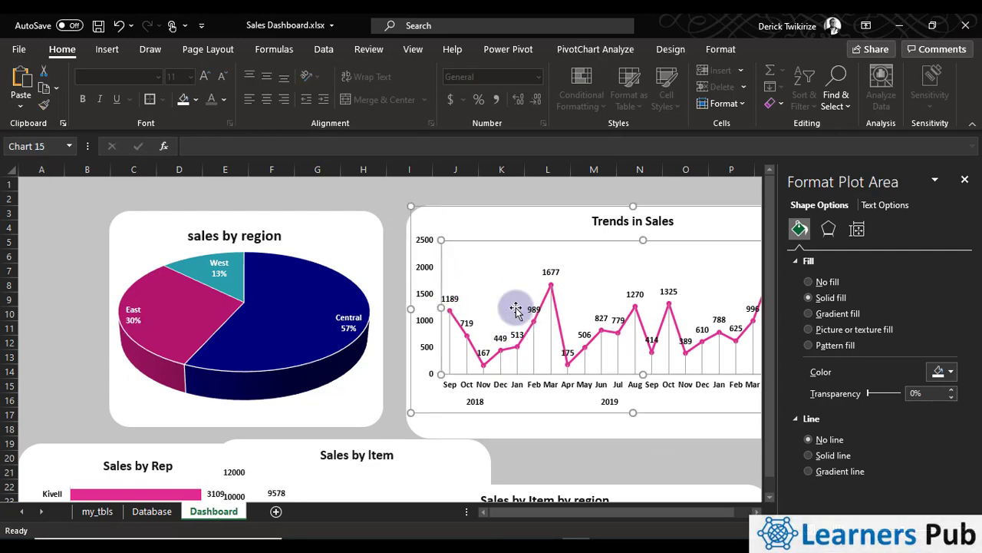
{"action": "left_click", "coordinate": [518, 440]}
{"action": "right_click", "coordinate": [523, 438]}
{"action": "mouse_move", "coordinate": [585, 256]}
{"action": "left_click", "coordinate": [677, 255]}
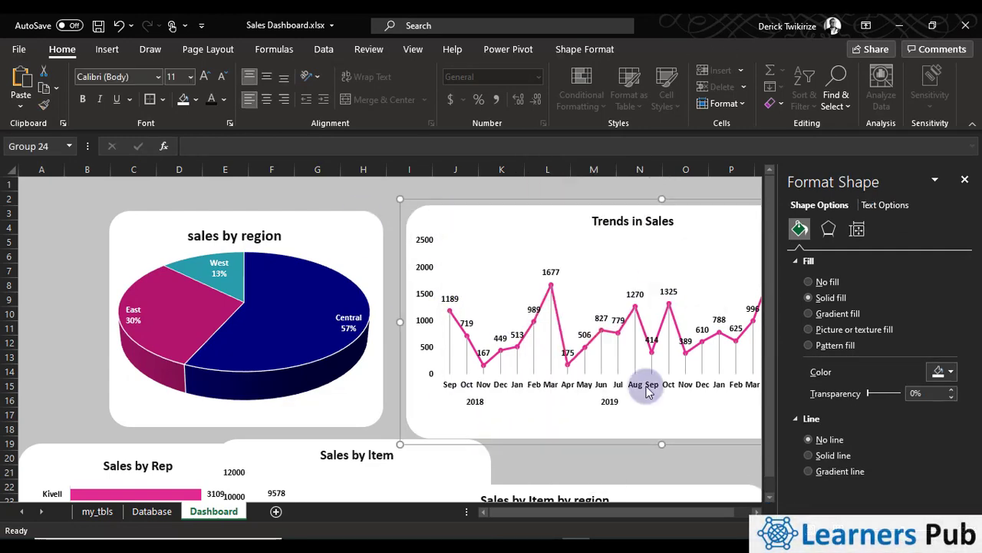
{"action": "mouse_move", "coordinate": [471, 217]}
{"action": "left_mouse_down"}
{"action": "mouse_move", "coordinate": [531, 224]}
{"action": "mouse_move", "coordinate": [485, 211]}
{"action": "left_mouse_up"}
{"action": "left_click", "coordinate": [965, 179]}
Move the white rectangle behind the Sales by Item by region chart right and up to span about columns I to T from row 20
{"action": "scroll", "coordinate": [721, 491], "scroll_direction": "down", "scroll_amount": 4}
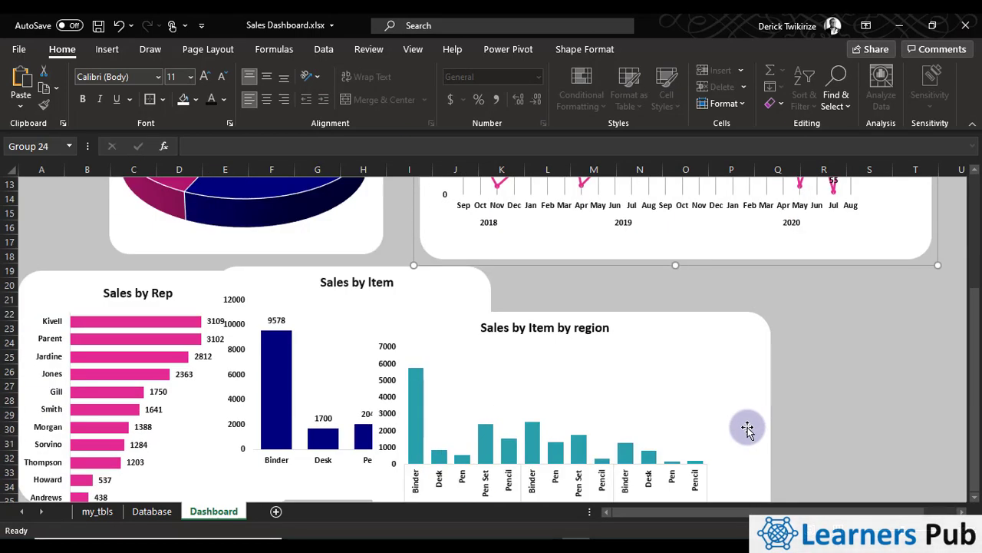
{"action": "left_click", "coordinate": [487, 467]}
{"action": "left_click", "coordinate": [757, 417]}
{"action": "left_click", "coordinate": [637, 455]}
{"action": "left_click", "coordinate": [637, 454]}
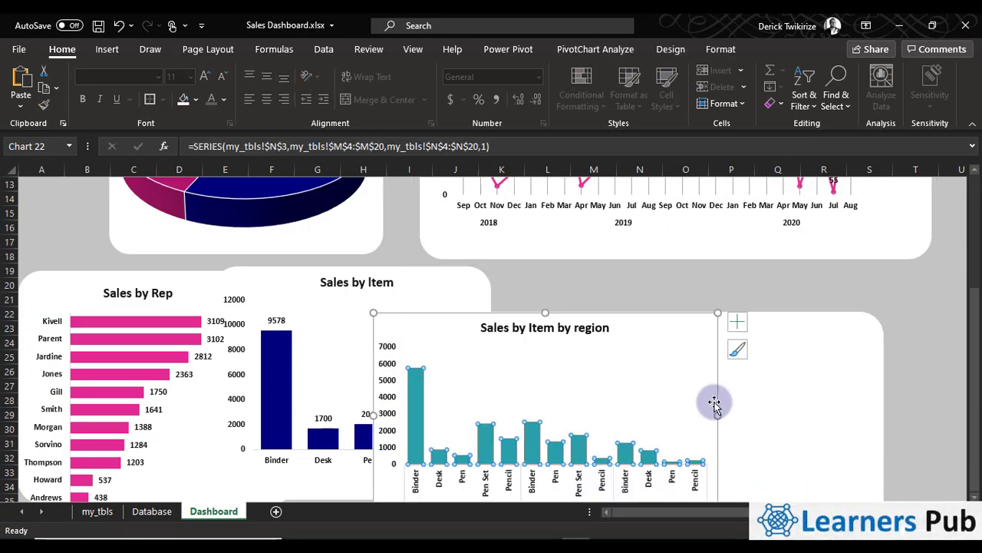
{"action": "left_click_drag", "start_coordinate": [731, 401], "coordinate": [759, 367]}
Shift the plot area of the Sales by Item by region chart slightly right within the chart and undo the last move
{"action": "left_click_drag", "start_coordinate": [587, 375], "coordinate": [619, 374]}
{"action": "left_click", "coordinate": [654, 281]}
{"action": "left_click_drag", "start_coordinate": [448, 376], "coordinate": [517, 383]}
{"action": "left_click", "coordinate": [809, 420]}
{"action": "key", "text": "ctrl+z"}
Try to group the Sales by Item by region chart with the white rectangle behind it
{"action": "left_click", "coordinate": [875, 391]}
{"action": "left_click", "coordinate": [469, 355]}
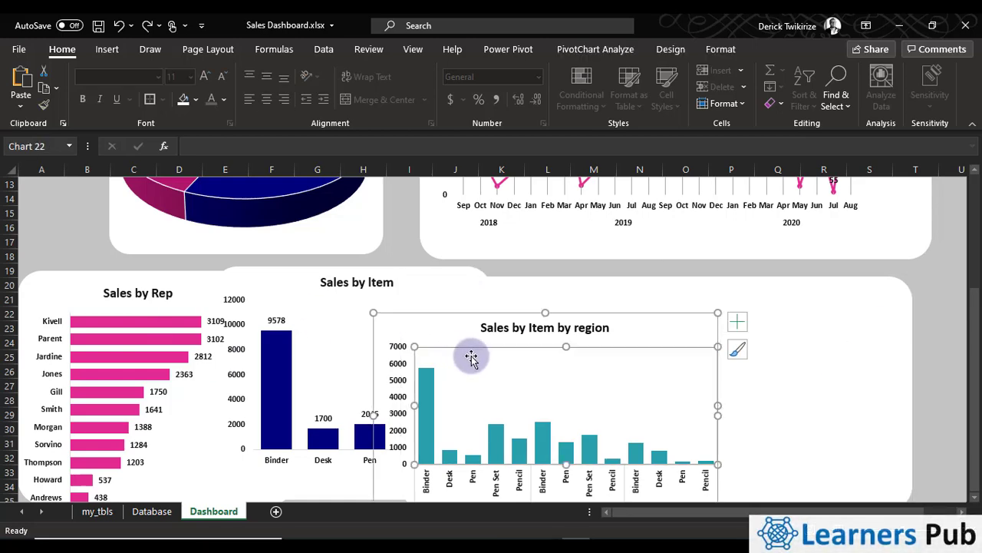
{"action": "left_click", "coordinate": [560, 281], "text": "ctrl"}
{"action": "right_click", "coordinate": [561, 316]}
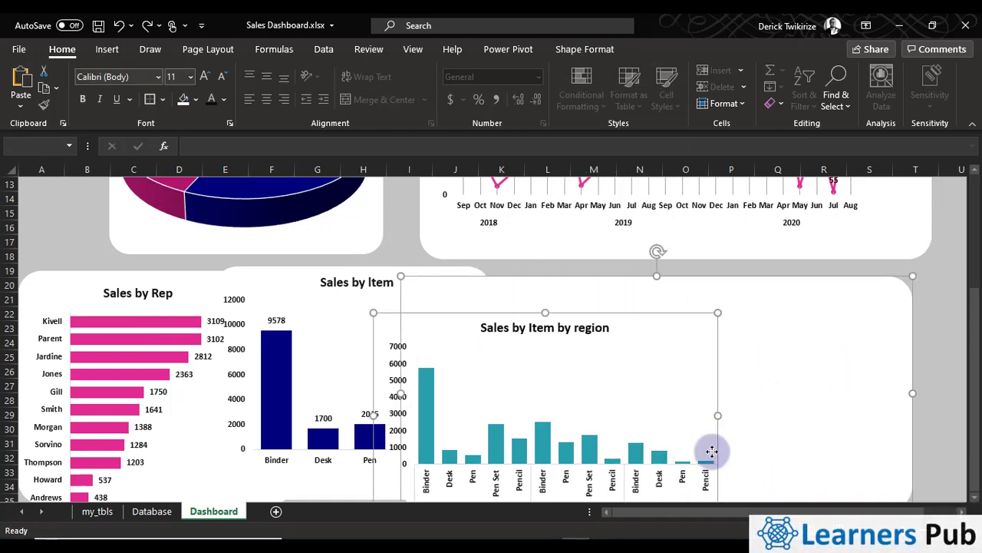
{"action": "right_click", "coordinate": [700, 461]}
{"action": "left_click", "coordinate": [577, 311]}
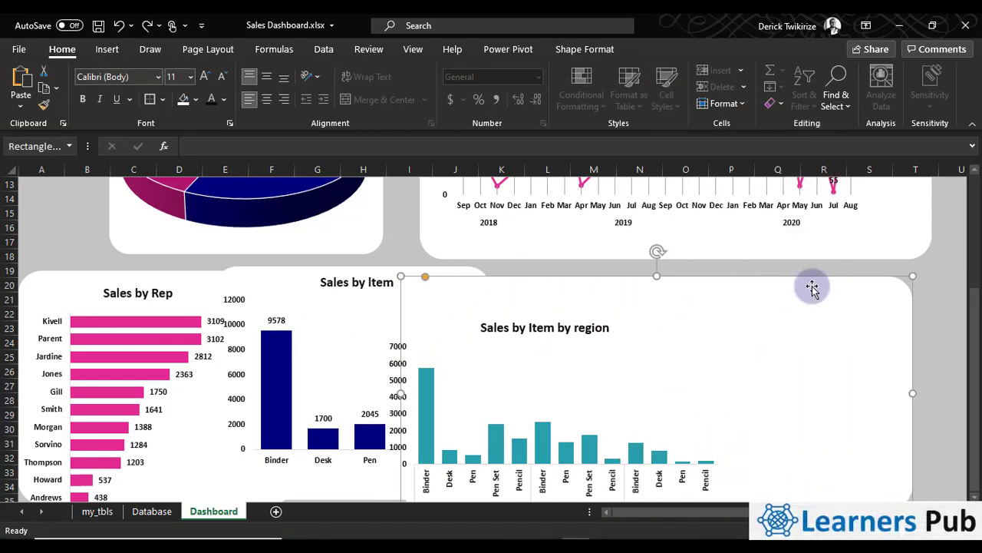
{"action": "left_click", "coordinate": [940, 323]}
{"action": "left_click", "coordinate": [550, 343]}
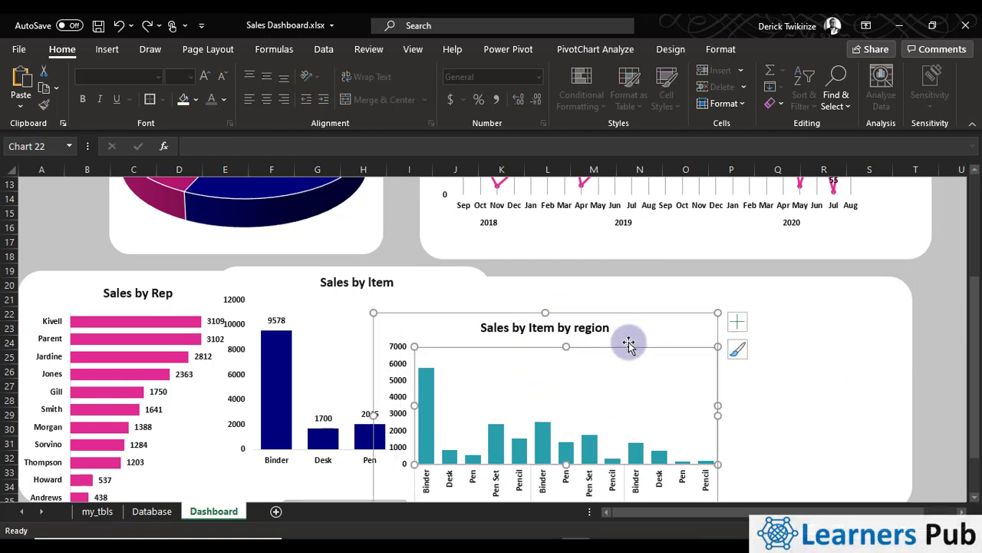
Replace the Sales by Item by region chart with a copy on its white rectangle, placed further right from about column L
{"action": "key", "text": "Delete"}
{"action": "left_click", "coordinate": [753, 307]}
{"action": "right_click", "coordinate": [738, 313]}
{"action": "left_click", "coordinate": [772, 243]}
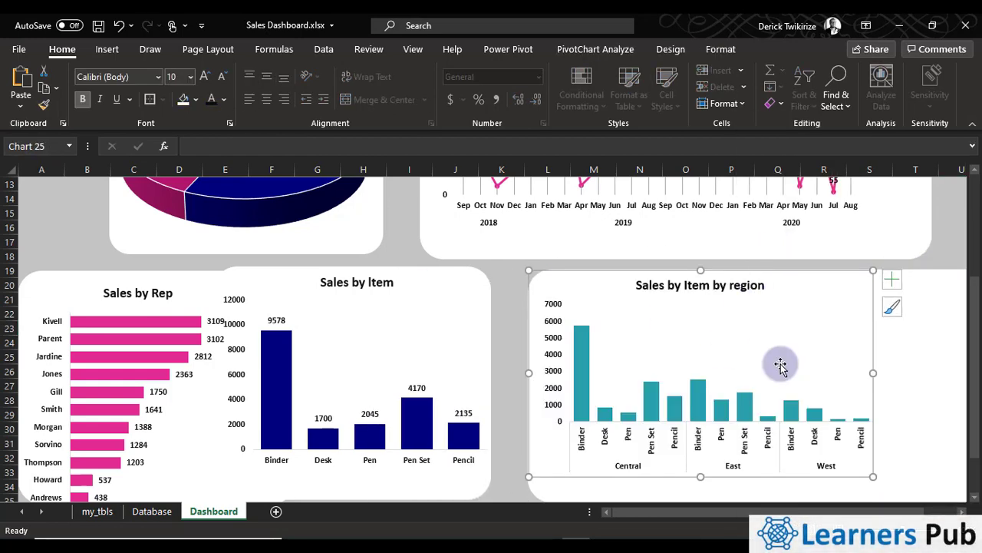
Widen the Sales by Item by region chart toward the right and pull in its upper-left corner to fit inside the white rectangle
{"action": "left_click_drag", "start_coordinate": [877, 374], "coordinate": [957, 389]}
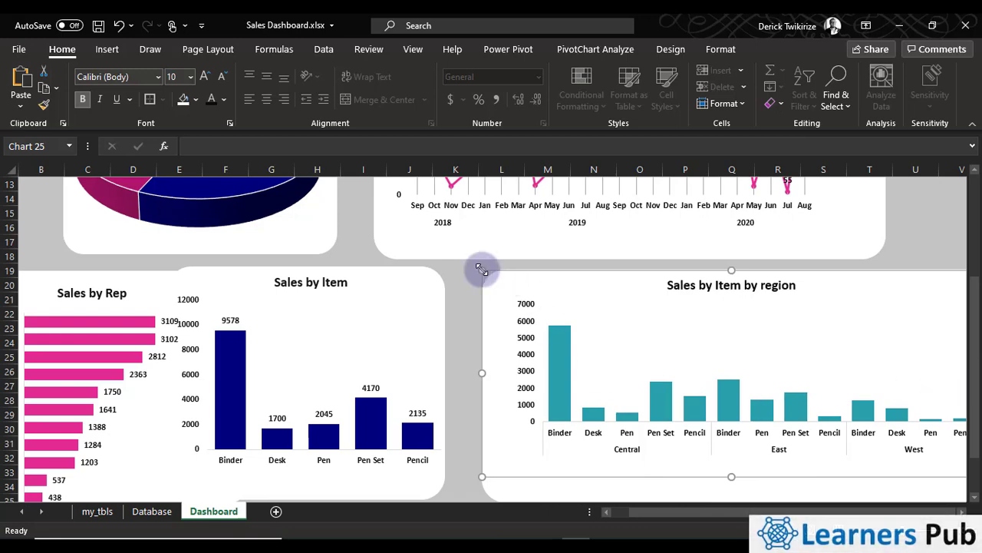
{"action": "left_click_drag", "start_coordinate": [481, 269], "coordinate": [504, 293]}
{"action": "left_click", "coordinate": [962, 512]}
{"action": "left_click", "coordinate": [782, 356]}
{"action": "scroll", "coordinate": [583, 441], "scroll_direction": "down", "scroll_amount": 1}
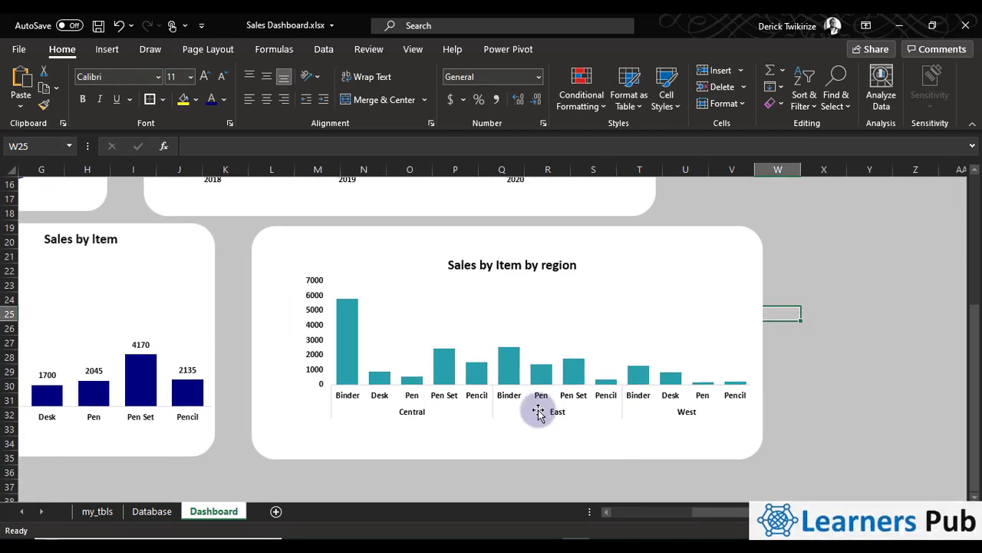
Add data labels to the Sales by Item by region columns and extend the chart's left edge toward the rectangle's edge
{"action": "left_click", "coordinate": [538, 412]}
{"action": "left_click", "coordinate": [773, 247]}
{"action": "left_click", "coordinate": [805, 324]}
{"action": "left_click", "coordinate": [822, 458]}
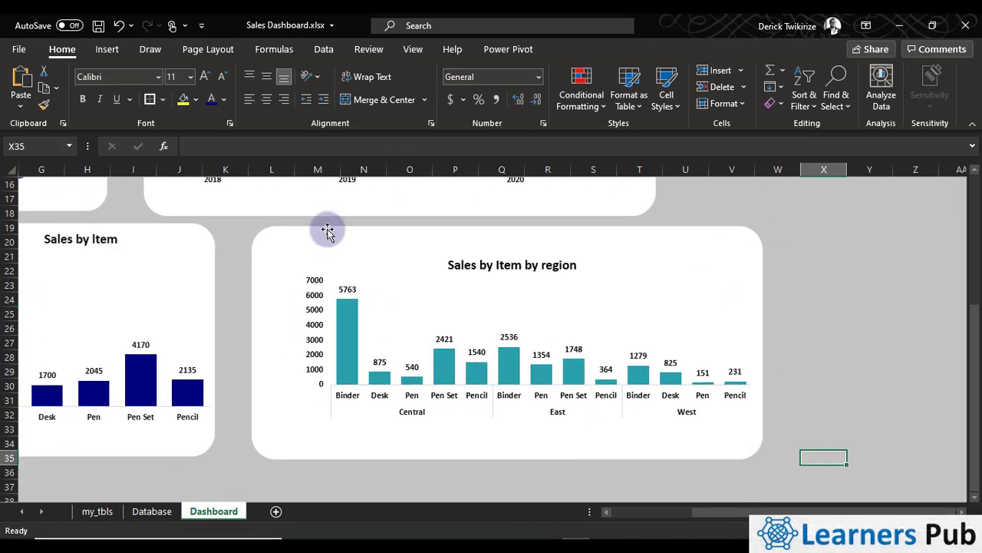
{"action": "left_click", "coordinate": [311, 252]}
{"action": "left_click_drag", "start_coordinate": [276, 340], "coordinate": [258, 340]}
{"action": "left_click_drag", "start_coordinate": [787, 511], "coordinate": [695, 512]}
Group the Sales by Item by region chart with its white rectangle and shift the group right by about one column
{"action": "right_click", "coordinate": [561, 238]}
{"action": "left_click", "coordinate": [561, 232]}
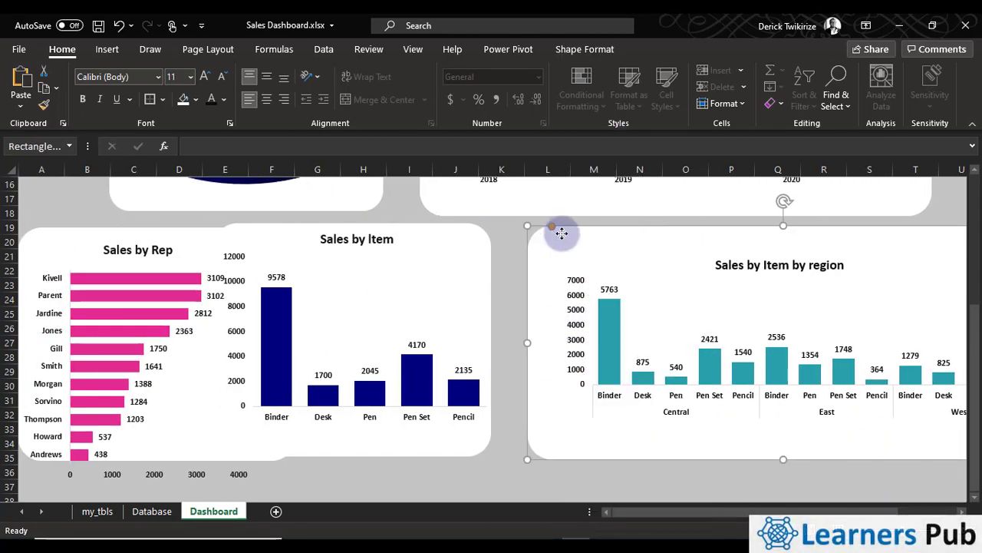
{"action": "left_click", "coordinate": [614, 285], "text": "ctrl"}
{"action": "right_click", "coordinate": [630, 231]}
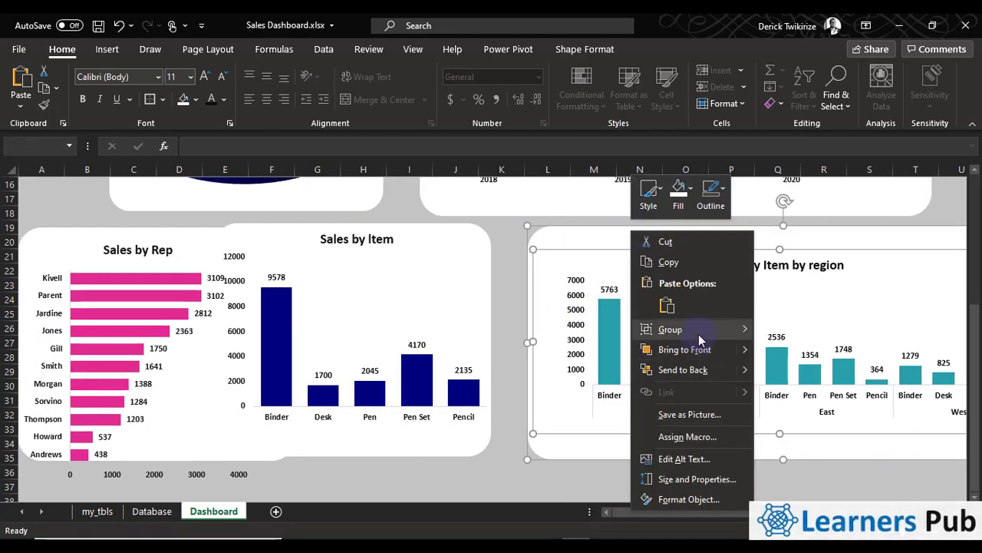
{"action": "mouse_move", "coordinate": [699, 336]}
{"action": "left_click", "coordinate": [786, 330]}
{"action": "left_click_drag", "start_coordinate": [740, 248], "coordinate": [791, 256]}
Try to select the Sales by Item chart together with its white rectangle for grouping
{"action": "left_click", "coordinate": [436, 229]}
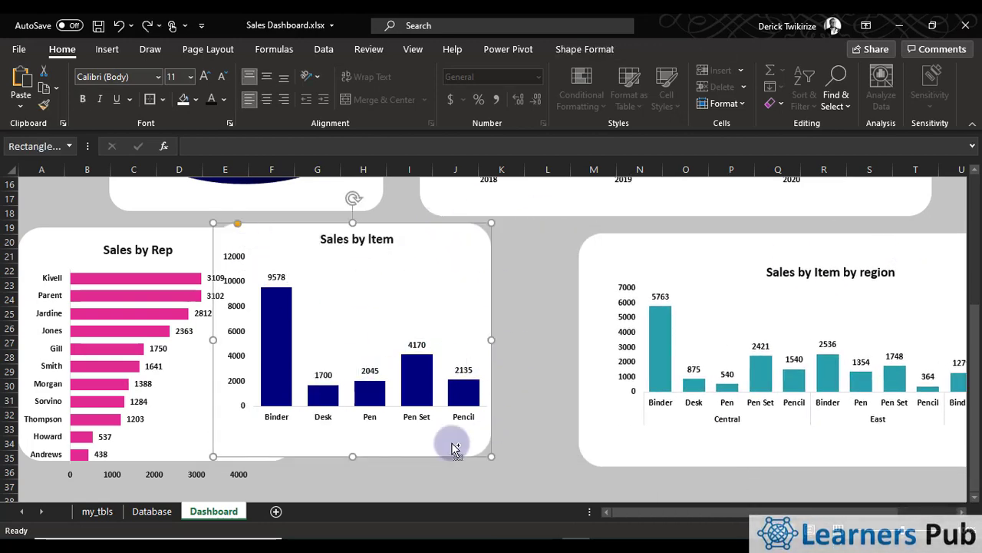
{"action": "left_click", "coordinate": [339, 429], "text": "ctrl"}
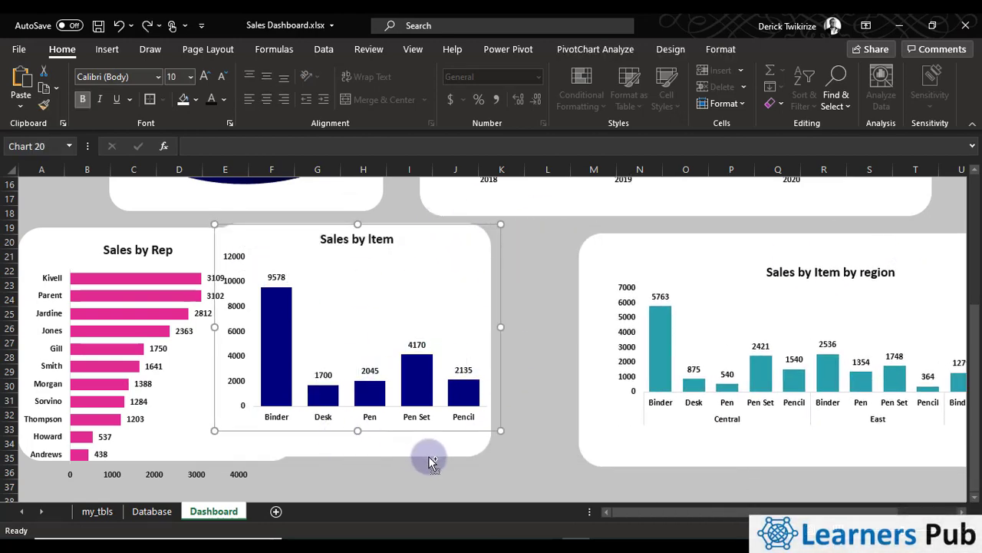
{"action": "right_click", "coordinate": [429, 455]}
{"action": "left_click", "coordinate": [386, 446], "text": "ctrl"}
{"action": "left_click", "coordinate": [377, 400]}
{"action": "left_click", "coordinate": [404, 445]}
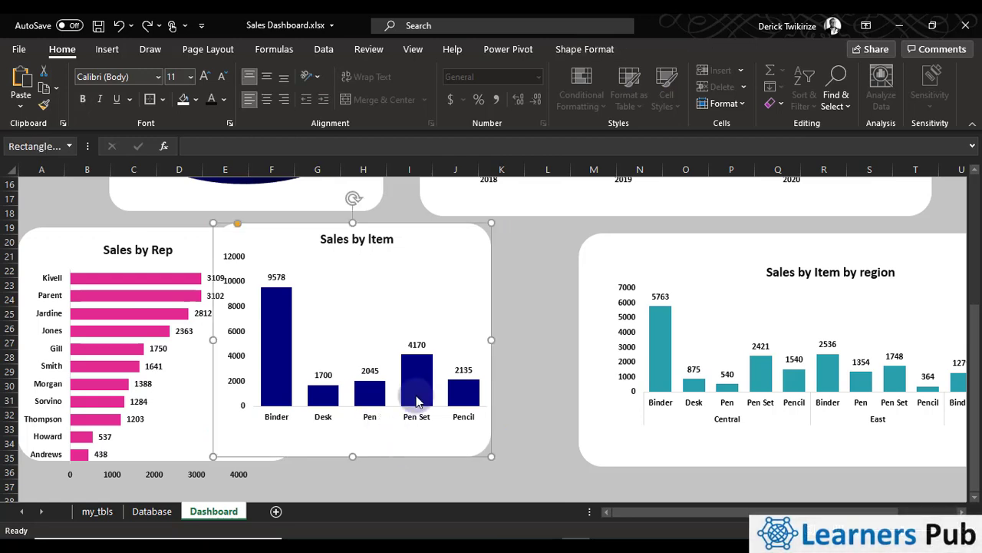
{"action": "left_click", "coordinate": [417, 396], "text": "ctrl"}
{"action": "right_click", "coordinate": [416, 397]}
{"action": "left_click", "coordinate": [400, 453], "text": "ctrl"}
{"action": "left_click", "coordinate": [404, 452]}
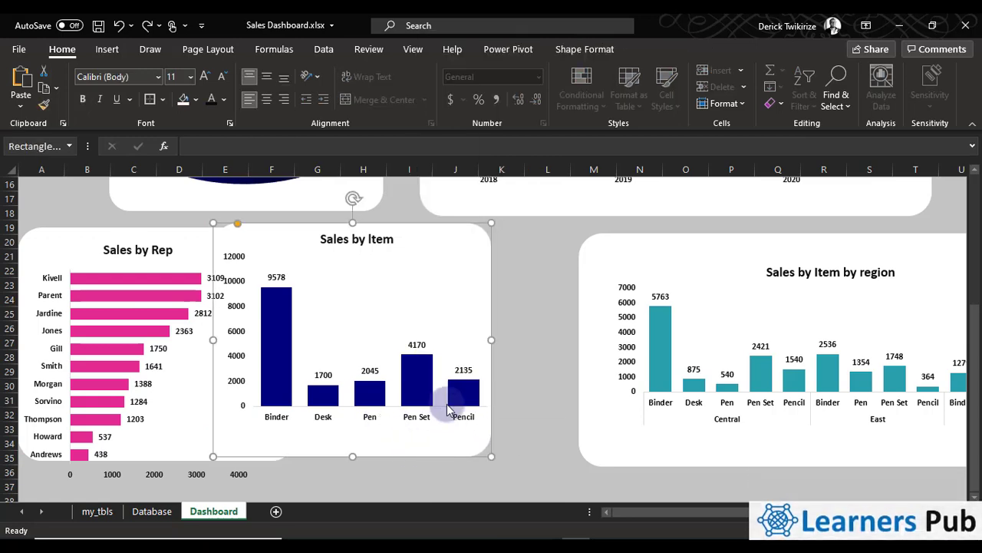
{"action": "left_click", "coordinate": [458, 425], "text": "ctrl"}
{"action": "right_click", "coordinate": [459, 426]}
{"action": "left_click", "coordinate": [434, 423]}
{"action": "left_click", "coordinate": [434, 424]}
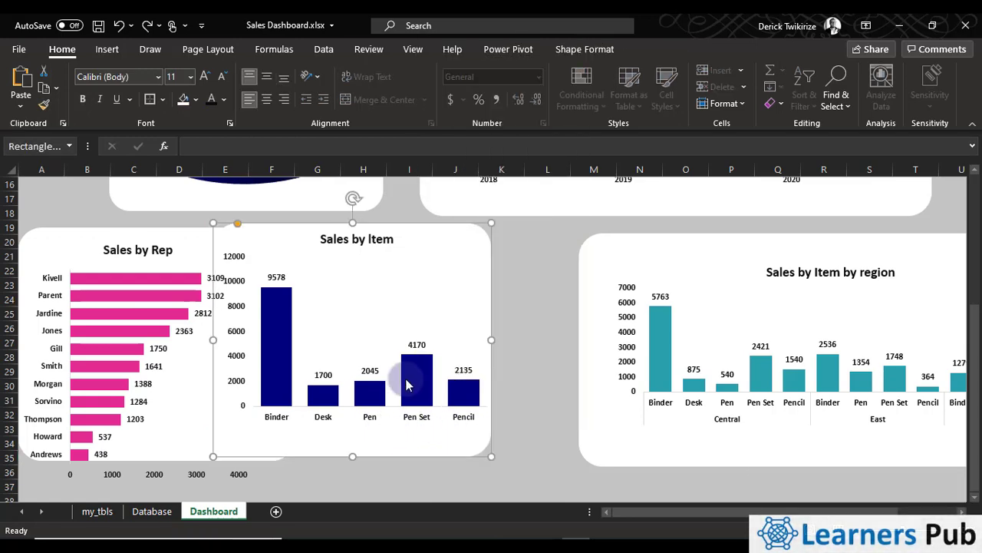
Group the Sales by Item chart with its white rectangle and move the group right so it starts at about column I
{"action": "left_click", "coordinate": [426, 384], "text": "ctrl"}
{"action": "left_click", "coordinate": [486, 303]}
{"action": "left_click", "coordinate": [432, 247], "text": "ctrl"}
{"action": "right_click", "coordinate": [432, 250]}
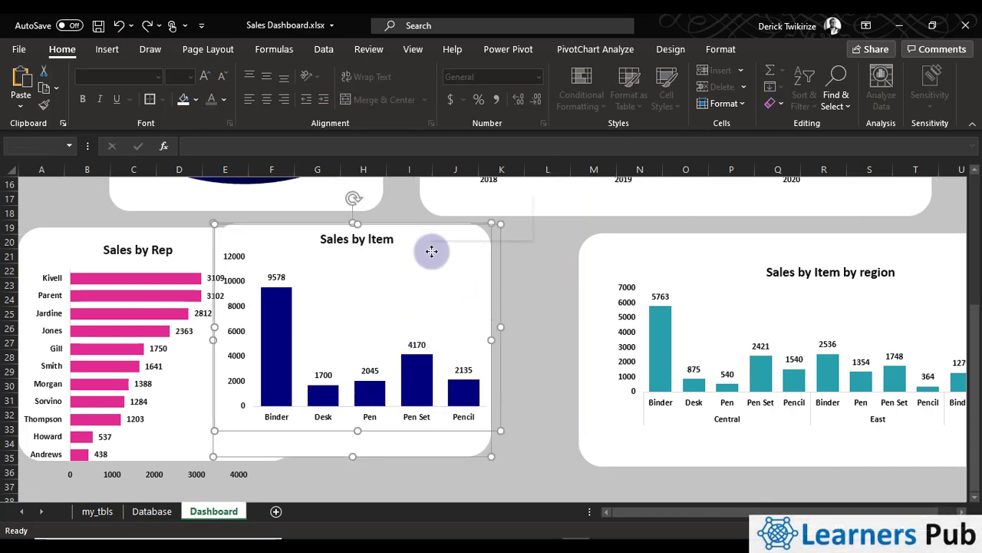
{"action": "left_click", "coordinate": [581, 352]}
{"action": "left_click", "coordinate": [548, 370]}
{"action": "left_click_drag", "start_coordinate": [443, 248], "coordinate": [653, 241]}
Resize the Sales by Rep white rectangle to about columns A to F down to row 39 and stretch the chart's height to fit
{"action": "left_click", "coordinate": [206, 300]}
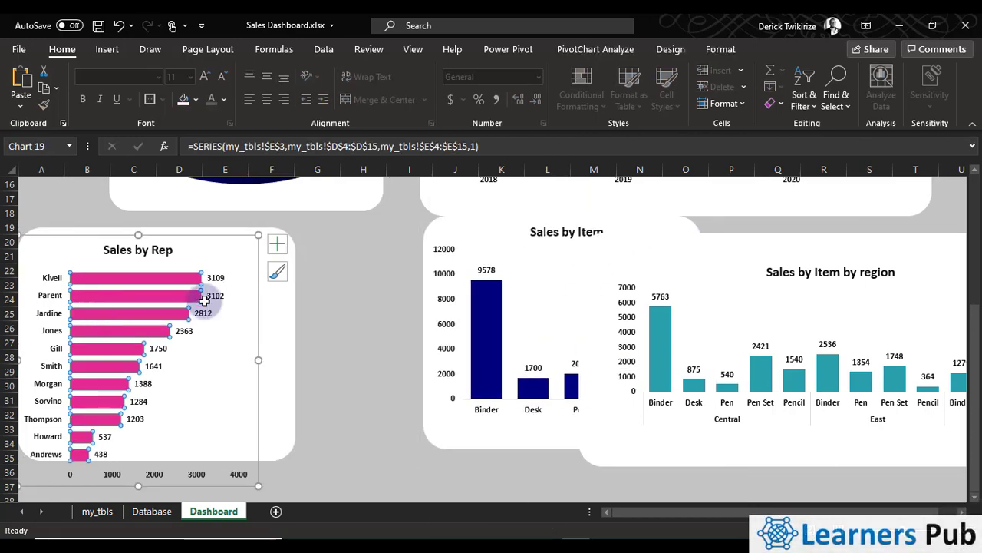
{"action": "left_click_drag", "start_coordinate": [241, 263], "coordinate": [224, 276]}
{"action": "left_click_drag", "start_coordinate": [296, 471], "coordinate": [308, 497]}
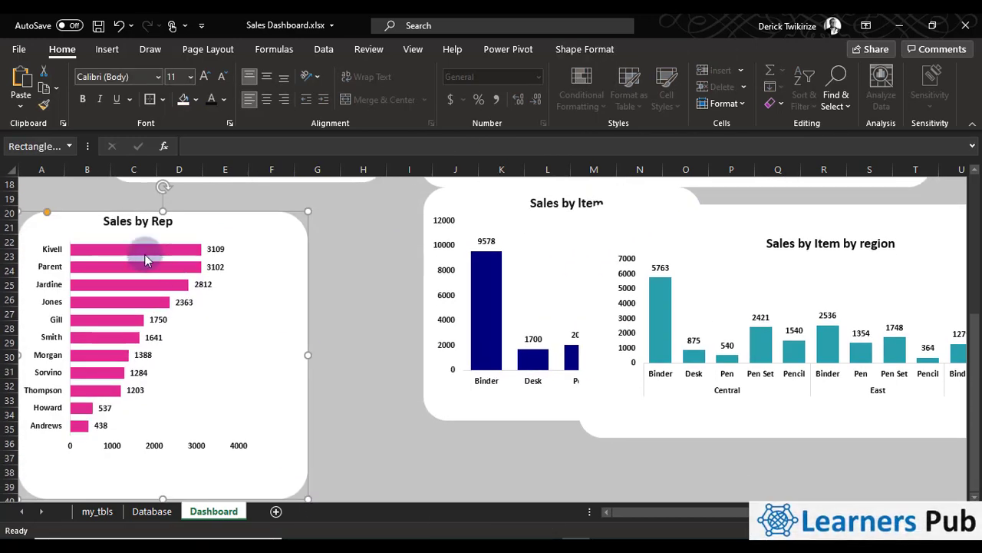
{"action": "left_click", "coordinate": [145, 255]}
{"action": "left_click_drag", "start_coordinate": [141, 458], "coordinate": [141, 484]}
{"action": "left_click", "coordinate": [283, 364]}
{"action": "left_click_drag", "start_coordinate": [282, 365], "coordinate": [258, 344]}
Try to group the Sales by Rep chart with the white rectangle behind it
{"action": "right_click", "coordinate": [245, 222]}
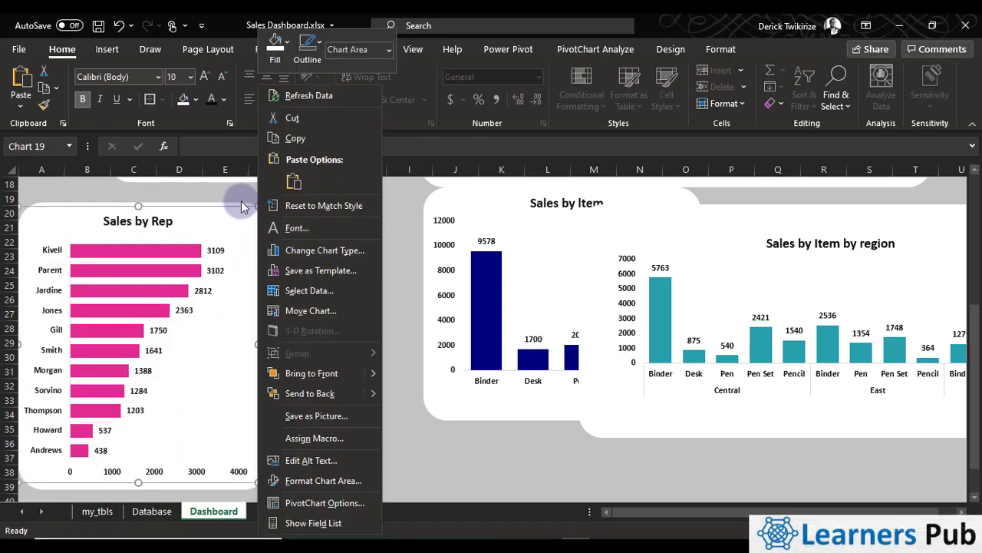
{"action": "key", "text": "Escape"}
{"action": "right_click", "coordinate": [181, 204]}
{"action": "left_click", "coordinate": [222, 348]}
{"action": "left_click", "coordinate": [145, 206], "text": "ctrl"}
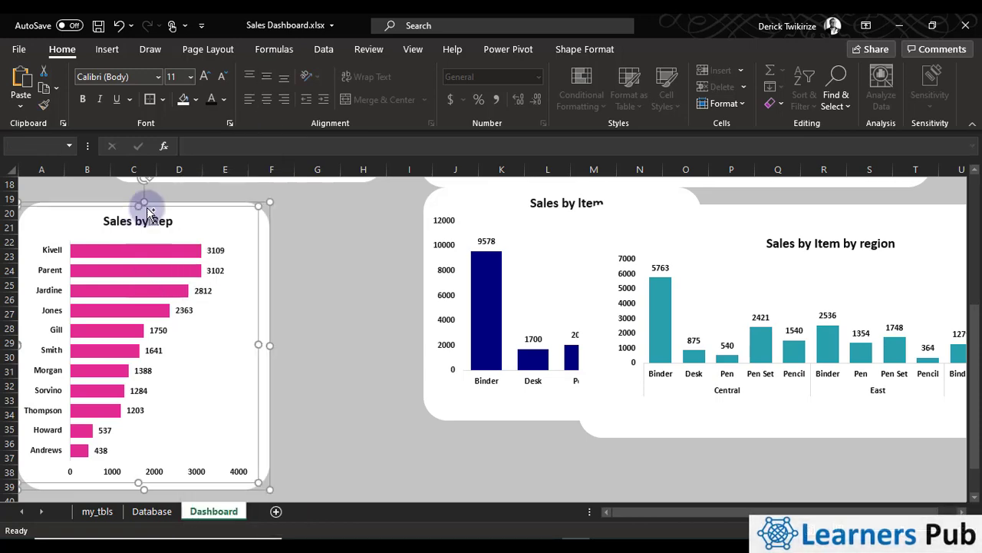
{"action": "right_click", "coordinate": [146, 204]}
{"action": "left_click", "coordinate": [144, 338]}
{"action": "right_click", "coordinate": [269, 461]}
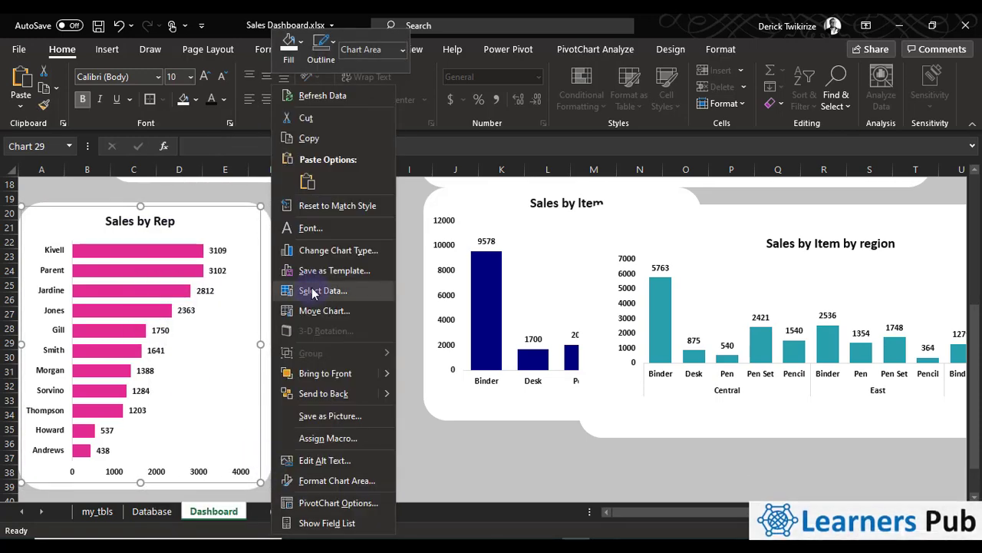
{"action": "left_click", "coordinate": [155, 222]}
{"action": "left_click", "coordinate": [231, 445]}
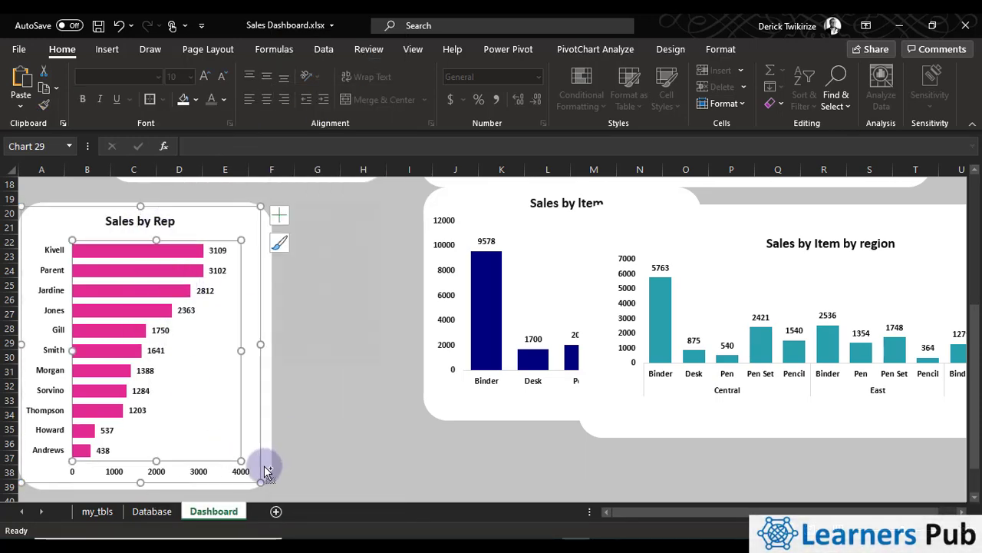
{"action": "right_click", "coordinate": [269, 471]}
{"action": "left_click", "coordinate": [229, 430]}
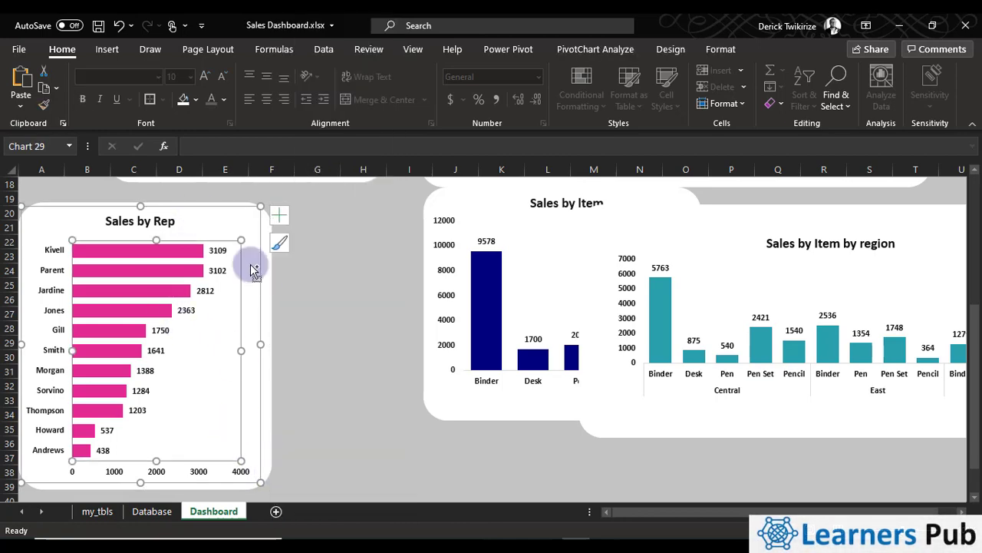
{"action": "left_click", "coordinate": [267, 273], "text": "ctrl"}
{"action": "right_click", "coordinate": [266, 272]}
{"action": "left_click", "coordinate": [224, 232]}
{"action": "right_click", "coordinate": [264, 235]}
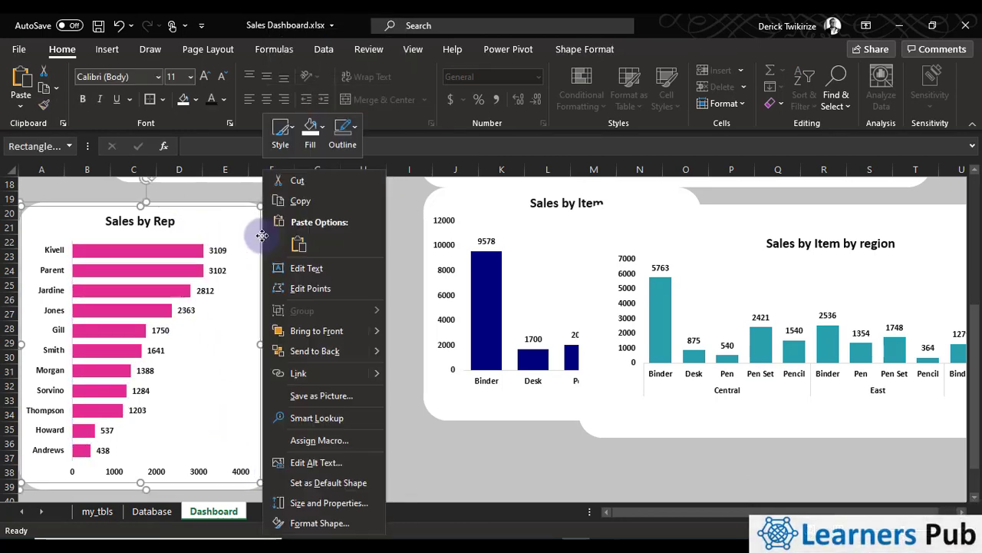
{"action": "left_click", "coordinate": [261, 311]}
Reduce the corner rounding of the Sales by Rep white rectangle and try again to group it with the chart
{"action": "left_click_drag", "start_coordinate": [45, 201], "coordinate": [35, 201]}
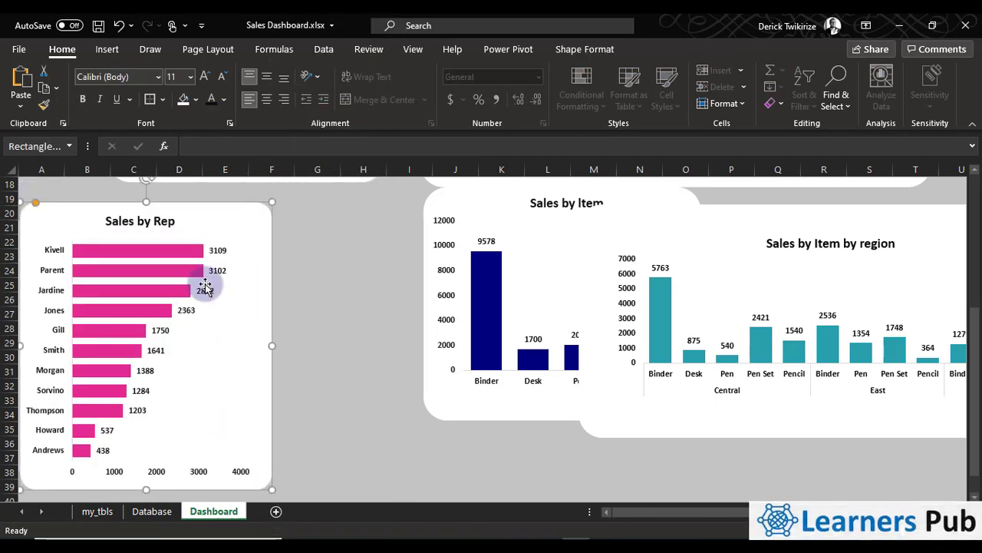
{"action": "right_click", "coordinate": [211, 255]}
{"action": "left_click", "coordinate": [155, 312]}
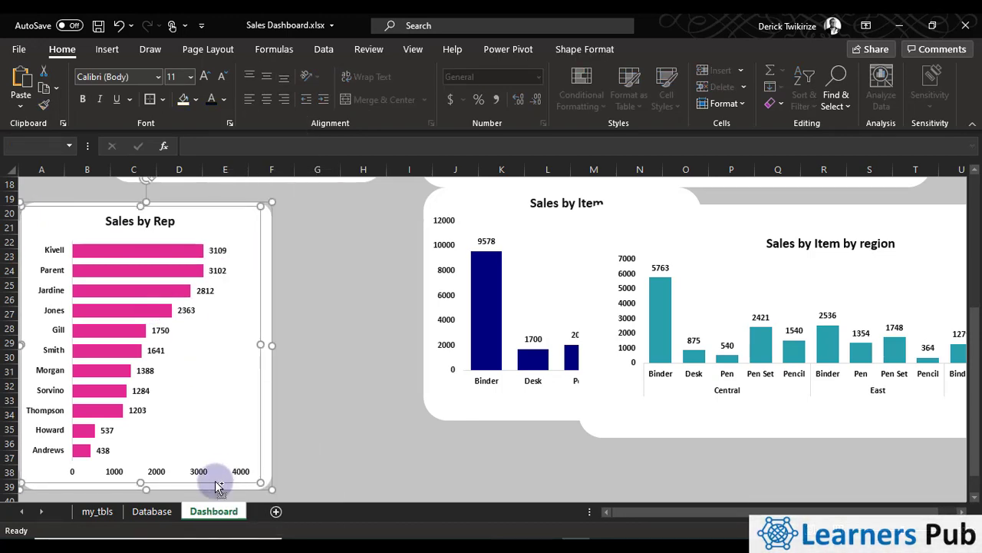
{"action": "right_click", "coordinate": [216, 481]}
{"action": "left_click", "coordinate": [144, 480]}
{"action": "right_click", "coordinate": [132, 470]}
{"action": "left_click", "coordinate": [72, 391]}
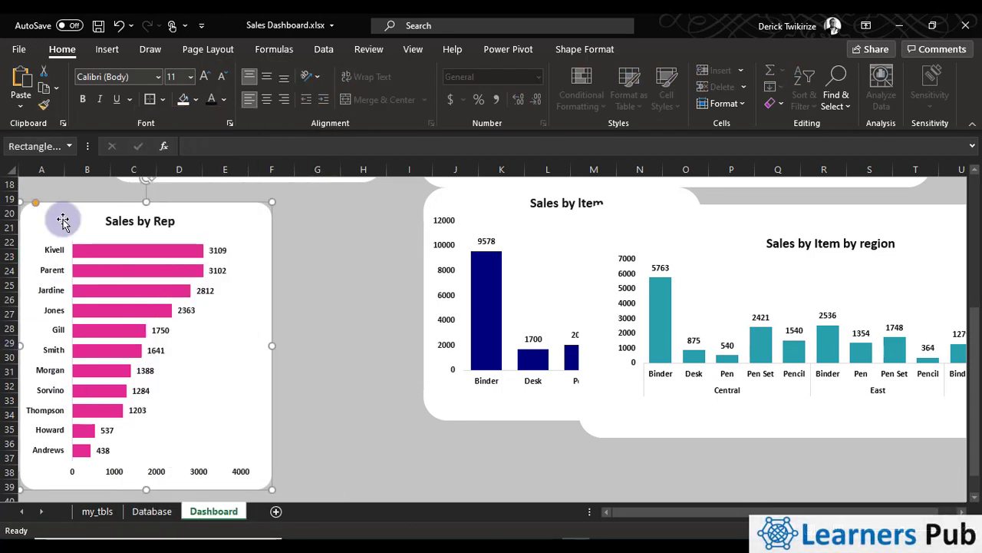
Pull the duplicate Sales by Rep rectangle and chart away from the originals and delete both duplicates
{"action": "left_click_drag", "start_coordinate": [73, 222], "coordinate": [623, 214]}
{"action": "key", "text": "ctrl+z"}
{"action": "left_click_drag", "start_coordinate": [103, 252], "coordinate": [263, 285]}
{"action": "key", "text": "Delete"}
{"action": "left_click", "coordinate": [248, 226]}
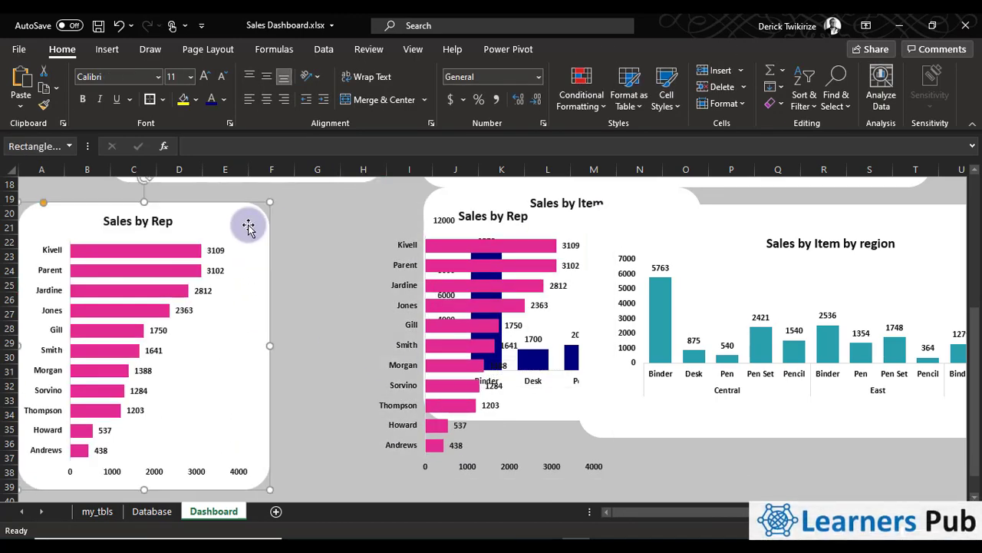
{"action": "left_click", "coordinate": [425, 255]}
{"action": "key", "text": "Delete"}
{"action": "left_click", "coordinate": [389, 217]}
{"action": "left_click", "coordinate": [489, 268]}
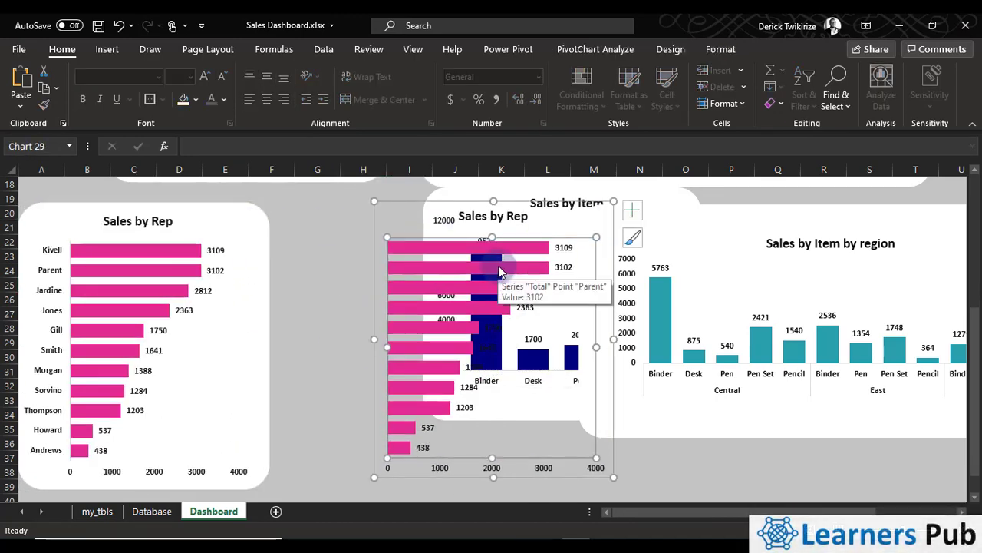
{"action": "left_click", "coordinate": [610, 220]}
{"action": "left_click", "coordinate": [379, 204]}
{"action": "right_click", "coordinate": [384, 206]}
{"action": "left_click", "coordinate": [418, 118]}
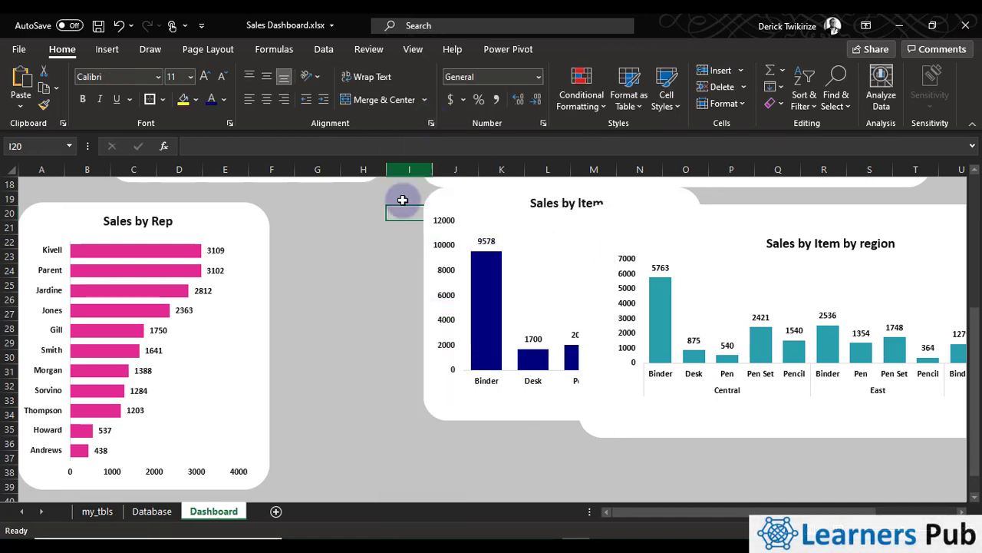
Group the Sales by Rep chart with its white rectangle and move the group right by about one column
{"action": "left_click", "coordinate": [253, 213]}
{"action": "right_click", "coordinate": [198, 284]}
{"action": "left_click", "coordinate": [377, 354]}
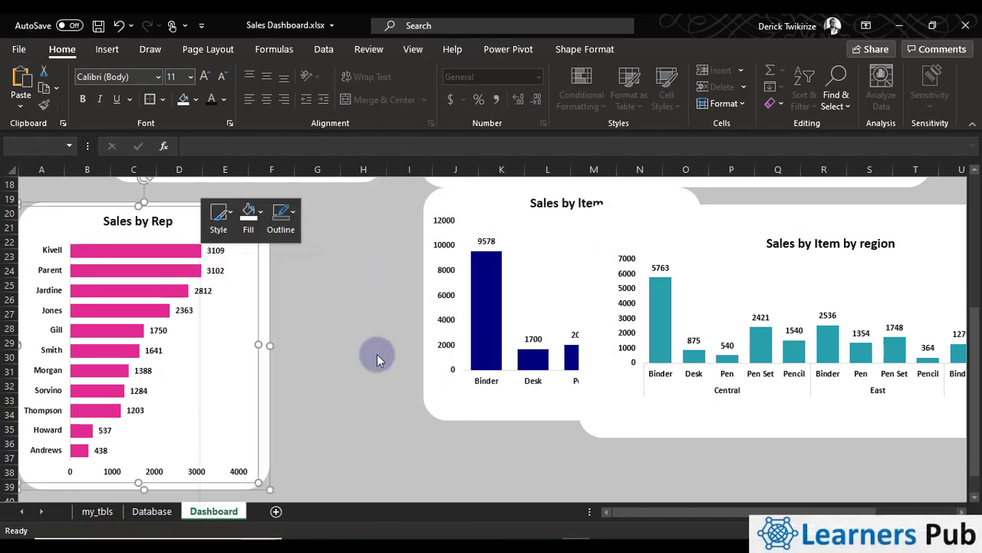
{"action": "left_click_drag", "start_coordinate": [264, 314], "coordinate": [324, 304]}
Move the Sales by Rep group right and widen it to line up beneath the sales by region panel
{"action": "scroll", "coordinate": [377, 346], "scroll_direction": "up", "scroll_amount": 6}
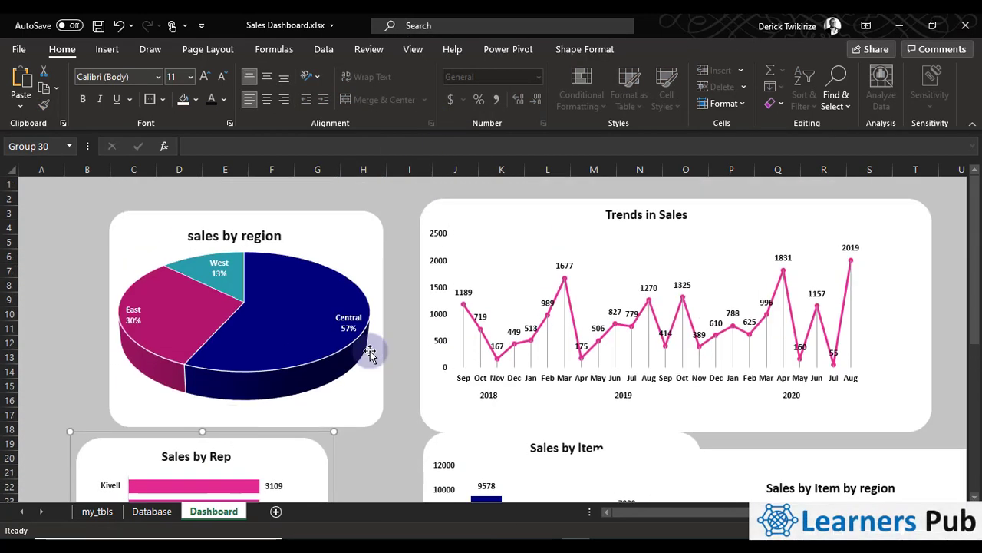
{"action": "scroll", "coordinate": [774, 397], "scroll_direction": "down", "scroll_amount": 3}
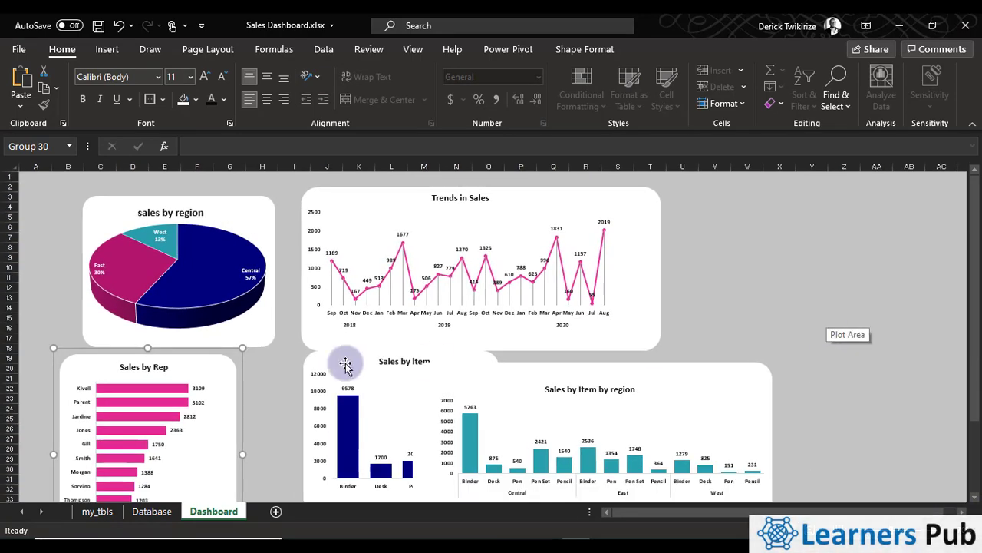
{"action": "left_click_drag", "start_coordinate": [224, 381], "coordinate": [257, 380]}
{"action": "left_click", "coordinate": [265, 441]}
{"action": "left_click", "coordinate": [89, 358]}
{"action": "left_click_drag", "start_coordinate": [262, 455], "coordinate": [277, 454]}
Widen the Trends in Sales group to about column U and move the sales by region group right and slightly up beside it
{"action": "left_click", "coordinate": [658, 303]}
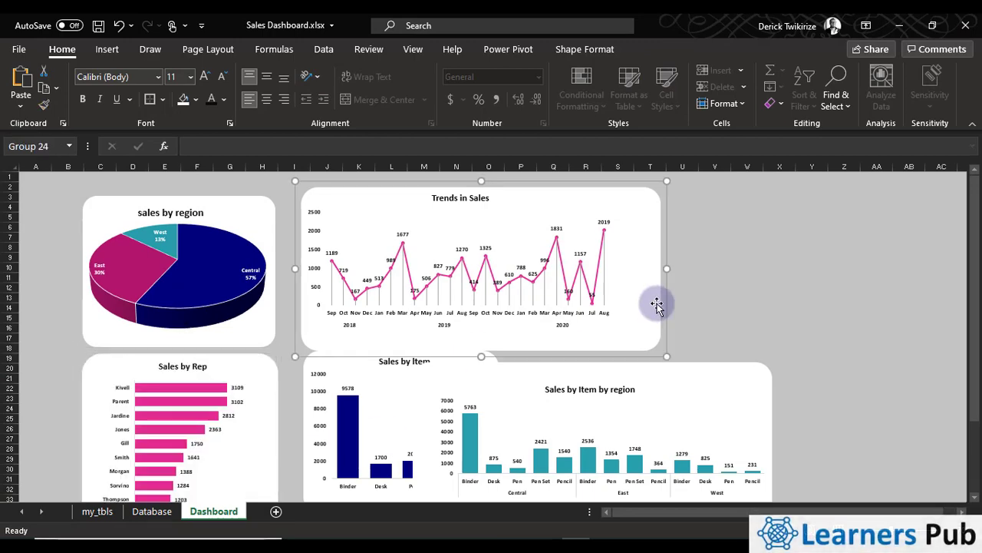
{"action": "left_click_drag", "start_coordinate": [660, 267], "coordinate": [686, 266]}
{"action": "left_click_drag", "start_coordinate": [267, 203], "coordinate": [288, 197]}
{"action": "left_click", "coordinate": [273, 301]}
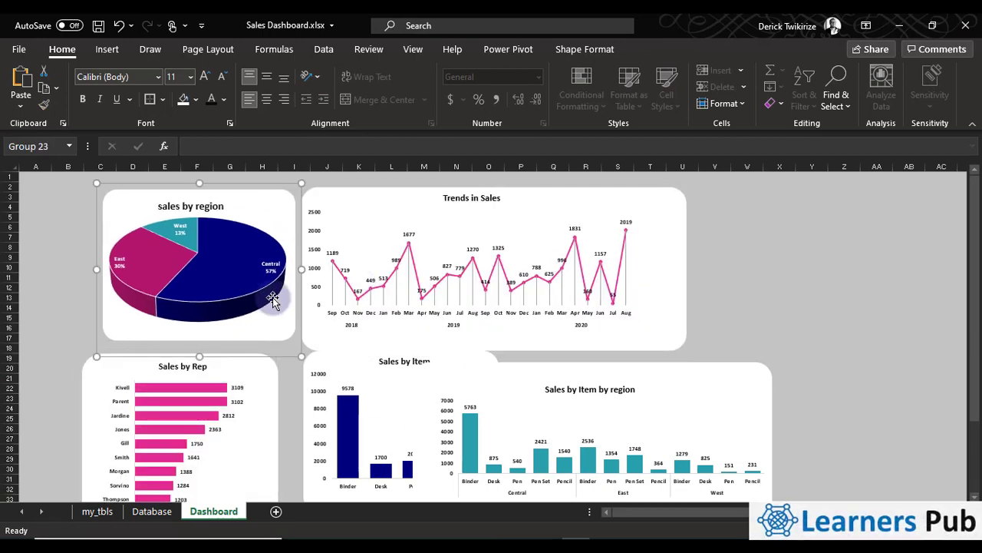
Extend the sales by region rectangle down to about row 18 and widen the Trends in Sales group to about column V
{"action": "left_click", "coordinate": [208, 338]}
{"action": "left_click_drag", "start_coordinate": [199, 340], "coordinate": [205, 351]}
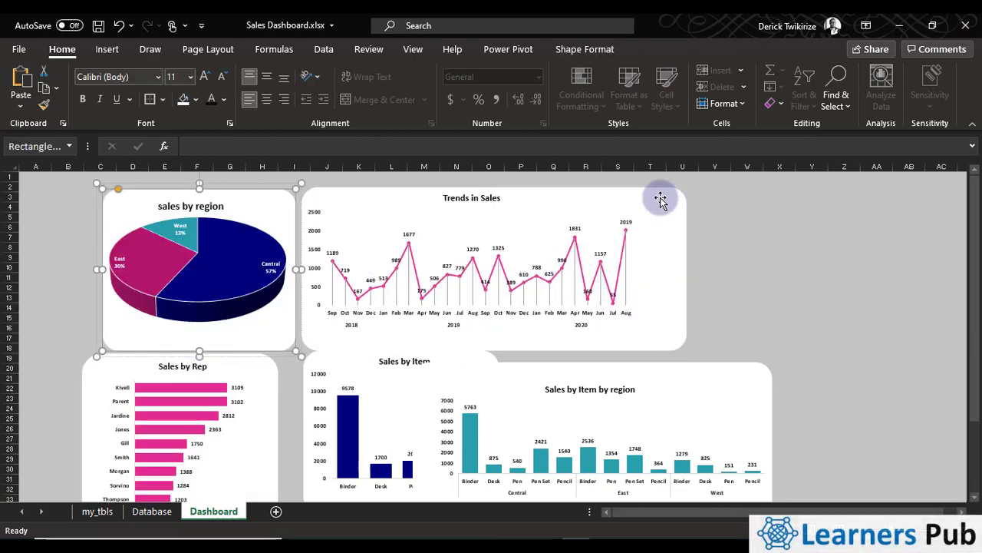
{"action": "left_click", "coordinate": [661, 198]}
{"action": "left_click_drag", "start_coordinate": [687, 268], "coordinate": [729, 267]}
Shift the Sales by Item by region group right and place the Sales by Item group in the top row beside Trends in Sales
{"action": "left_click", "coordinate": [801, 362]}
{"action": "left_click_drag", "start_coordinate": [317, 364], "coordinate": [306, 392]}
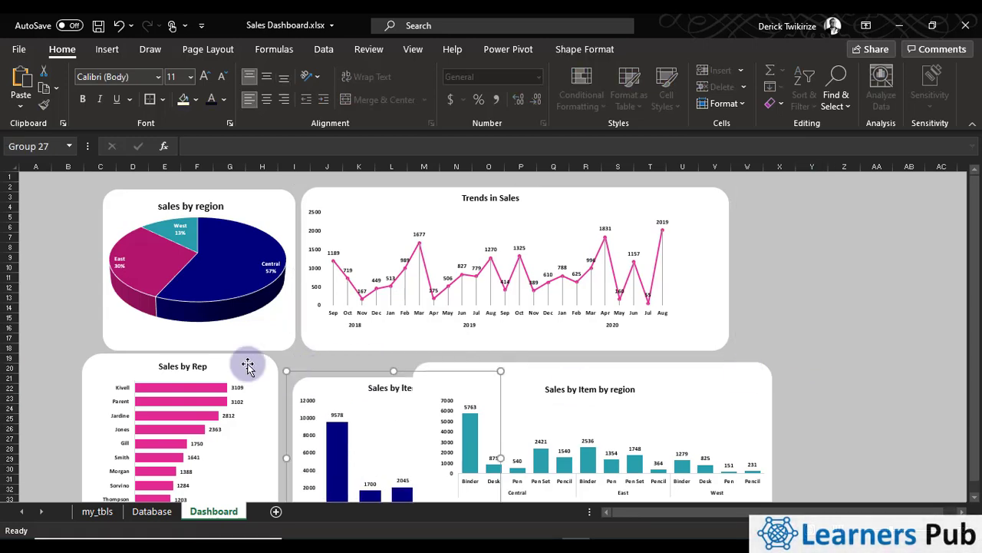
{"action": "left_click_drag", "start_coordinate": [248, 366], "coordinate": [268, 375]}
{"action": "left_click_drag", "start_coordinate": [426, 374], "coordinate": [574, 366]}
{"action": "left_click_drag", "start_coordinate": [454, 381], "coordinate": [899, 189]}
Place the Sales by Rep group beneath the start of Trends in Sales and bring the Sales by Item by region group close beside it
{"action": "left_click_drag", "start_coordinate": [269, 379], "coordinate": [487, 368]}
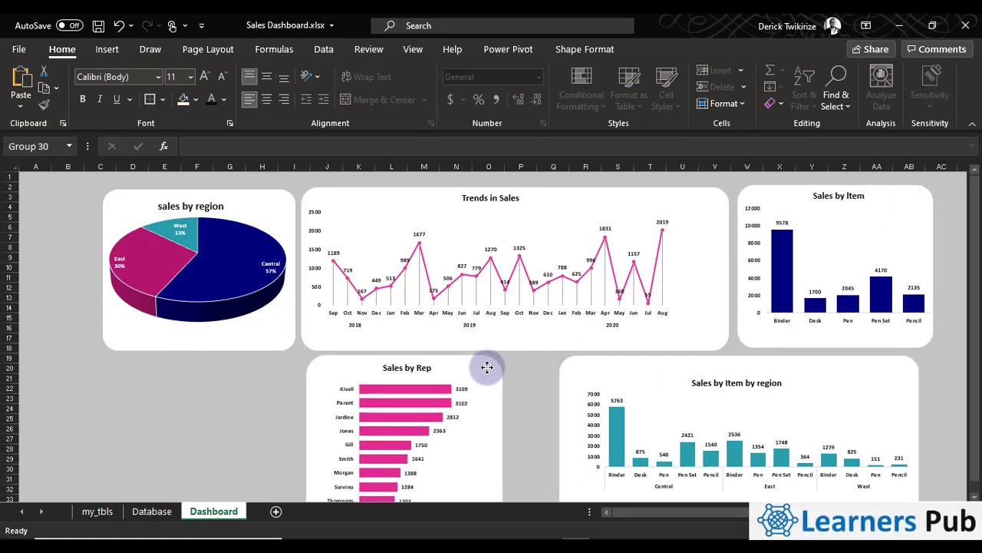
{"action": "left_click", "coordinate": [622, 365]}
{"action": "left_click_drag", "start_coordinate": [622, 366], "coordinate": [576, 362]}
{"action": "left_click", "coordinate": [917, 455]}
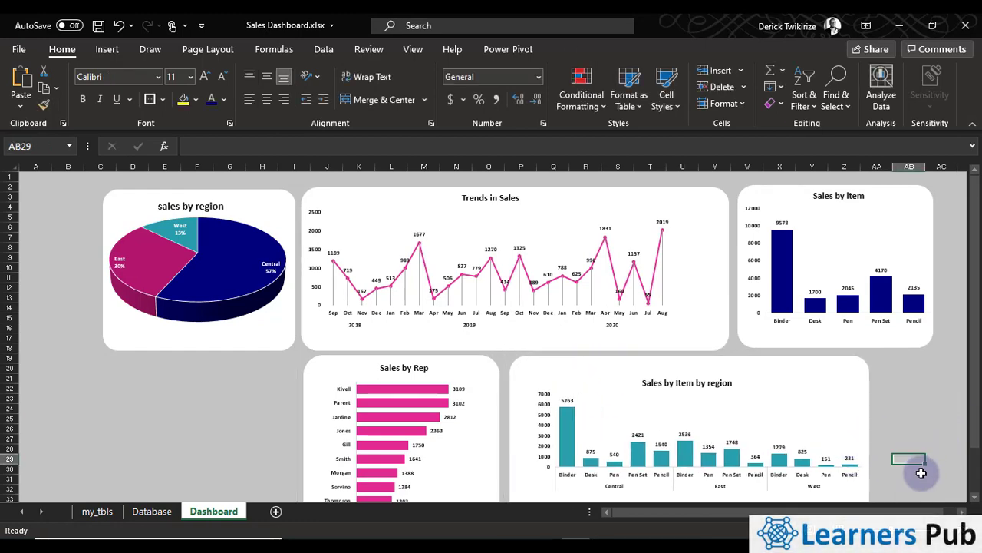
Move the sales by region group down into the lower row, just left of the Sales by Rep group
{"action": "scroll", "coordinate": [917, 455], "scroll_direction": "up", "scroll_amount": 2}
{"action": "left_click_drag", "start_coordinate": [910, 529], "coordinate": [913, 528]}
{"action": "scroll", "coordinate": [733, 461], "scroll_direction": "up", "scroll_amount": 2}
{"action": "left_click_drag", "start_coordinate": [754, 512], "coordinate": [719, 512]}
{"action": "scroll", "coordinate": [471, 440], "scroll_direction": "down", "scroll_amount": 1}
{"action": "scroll", "coordinate": [471, 440], "scroll_direction": "up", "scroll_amount": 1}
{"action": "left_click_drag", "start_coordinate": [333, 206], "coordinate": [369, 393]}
{"action": "scroll", "coordinate": [653, 377], "scroll_direction": "down", "scroll_amount": 6}
{"action": "left_click_drag", "start_coordinate": [361, 231], "coordinate": [373, 237]}
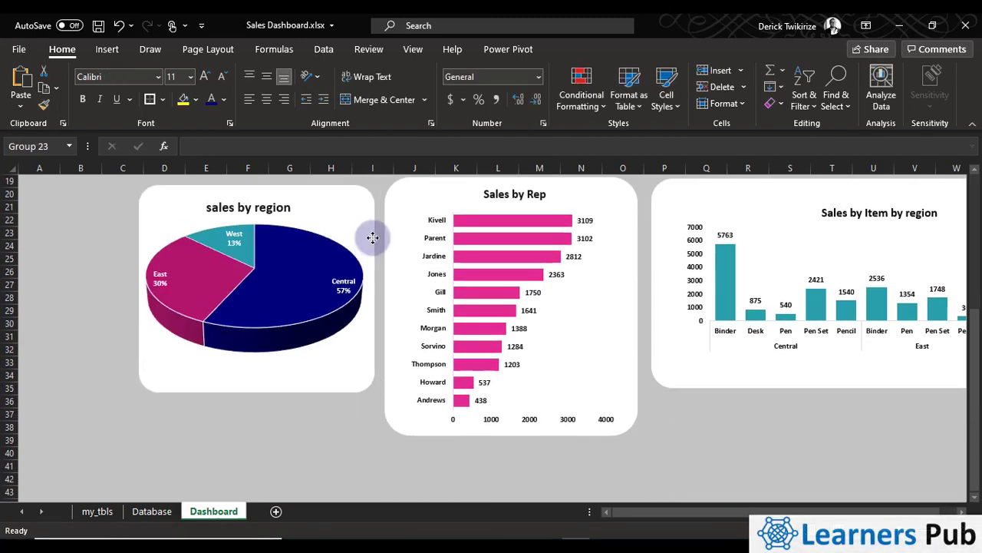
Insert a new row above row 1 and make rows 1 and 2 about twice as tall
{"action": "scroll", "coordinate": [368, 357], "scroll_direction": "up", "scroll_amount": 6}
{"action": "right_click", "coordinate": [8, 182]}
{"action": "left_click", "coordinate": [48, 305]}
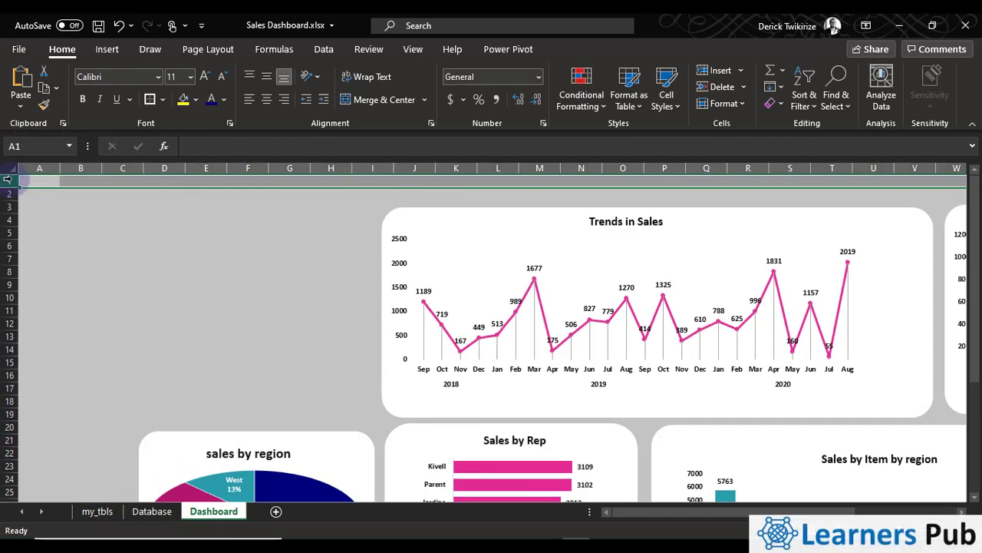
{"action": "left_click_drag", "start_coordinate": [9, 182], "coordinate": [8, 213]}
Draw a rounded rectangle banner about 0.69" high and 14.02" wide across rows 1 and 2, starting at column D
{"action": "left_click", "coordinate": [183, 208]}
{"action": "left_click", "coordinate": [106, 49]}
{"action": "left_click", "coordinate": [174, 94]}
{"action": "left_click", "coordinate": [202, 147]}
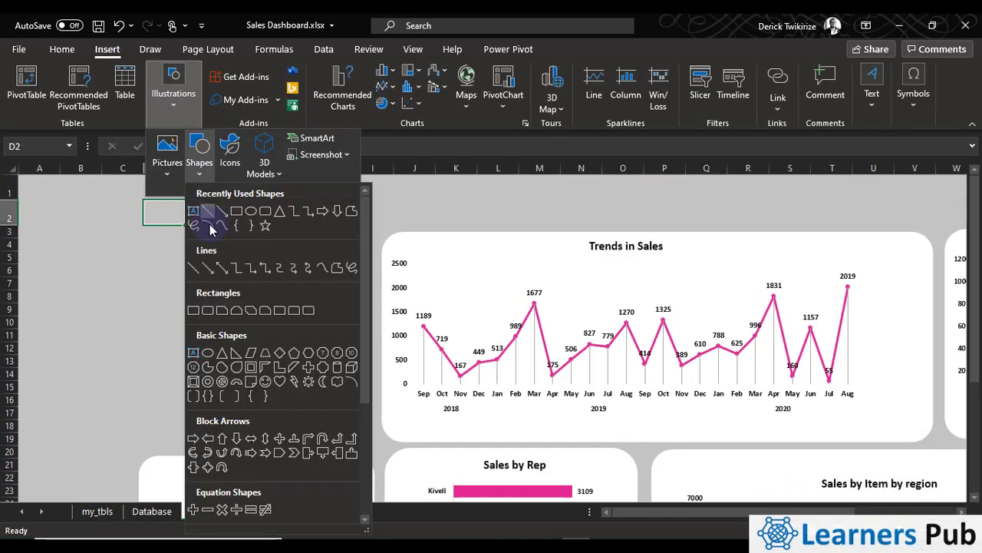
{"action": "left_click", "coordinate": [203, 306]}
{"action": "left_click_drag", "start_coordinate": [149, 177], "coordinate": [977, 221]}
Fill the banner rectangle with the recently used dark blue and remove its outline
{"action": "left_click", "coordinate": [357, 70]}
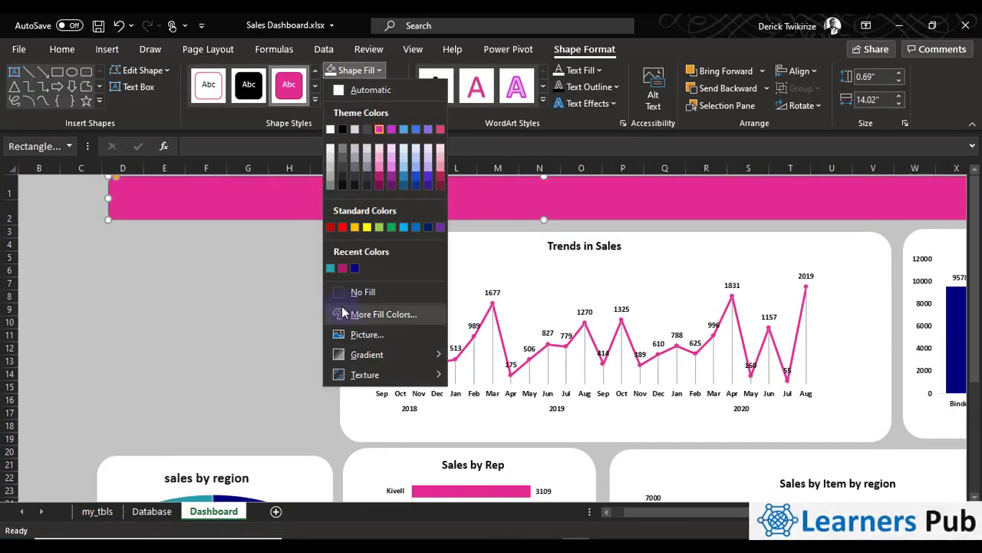
{"action": "left_click", "coordinate": [355, 268]}
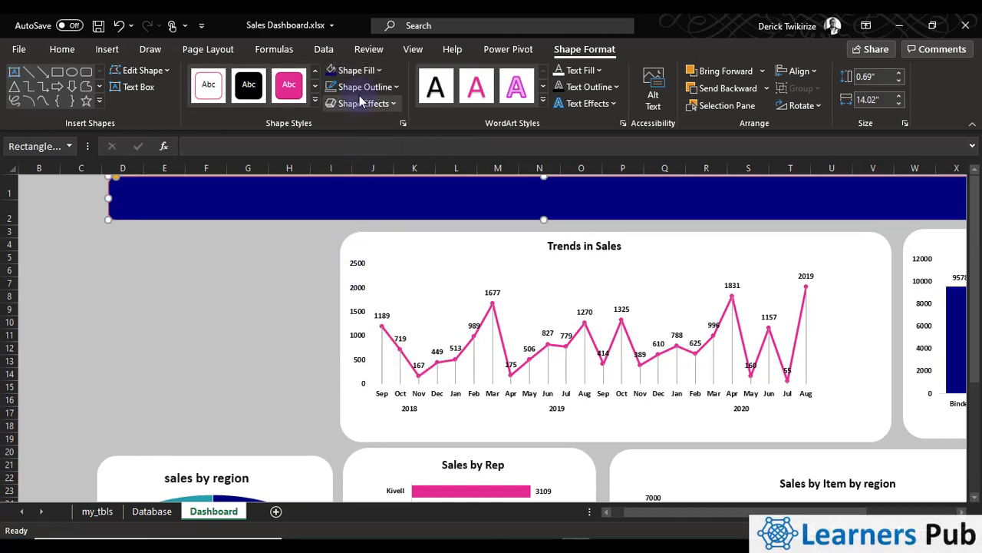
{"action": "left_click", "coordinate": [378, 72]}
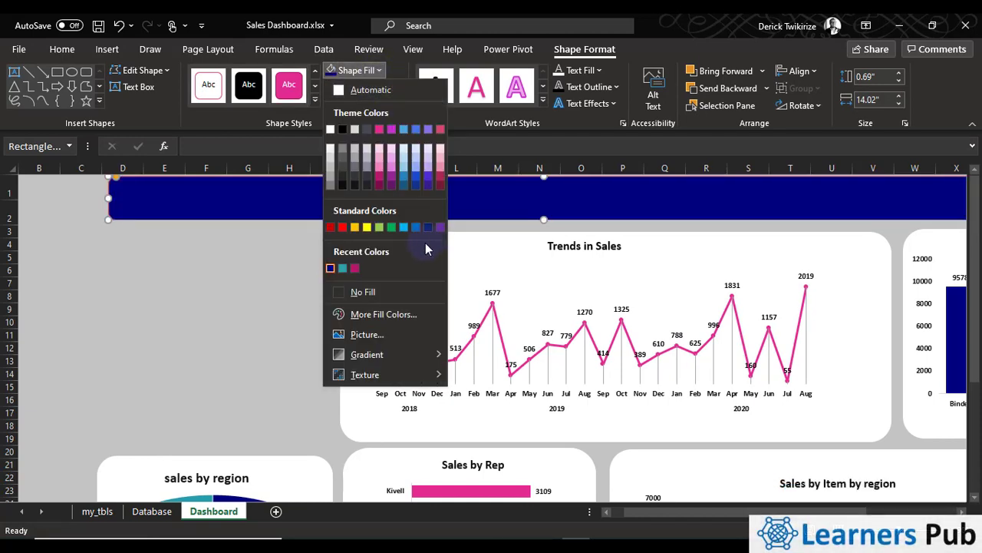
{"action": "left_click", "coordinate": [214, 277]}
{"action": "left_click", "coordinate": [346, 91]}
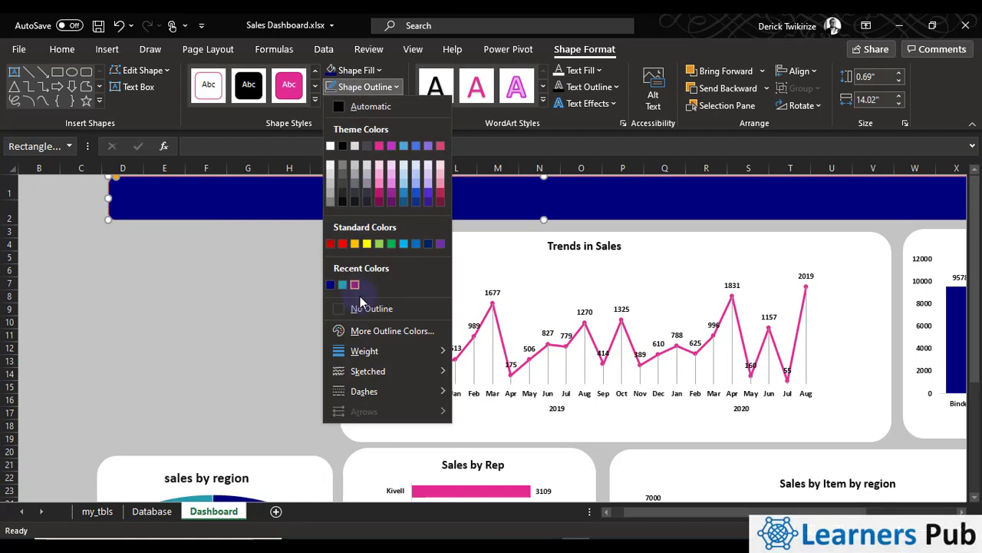
{"action": "left_click", "coordinate": [369, 308]}
Open the dark blue banner rectangle for text editing
{"action": "right_click", "coordinate": [427, 203]}
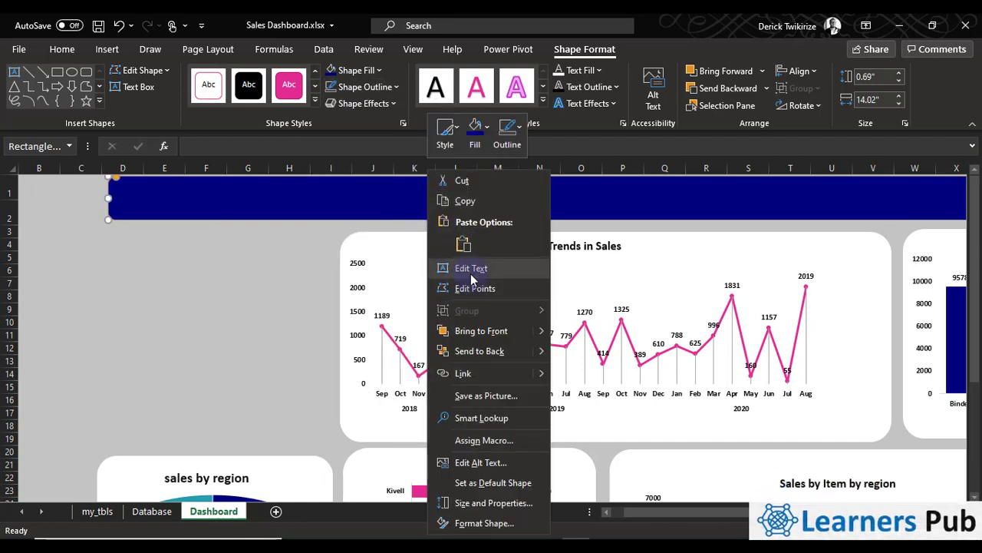
{"action": "left_click", "coordinate": [470, 268]}
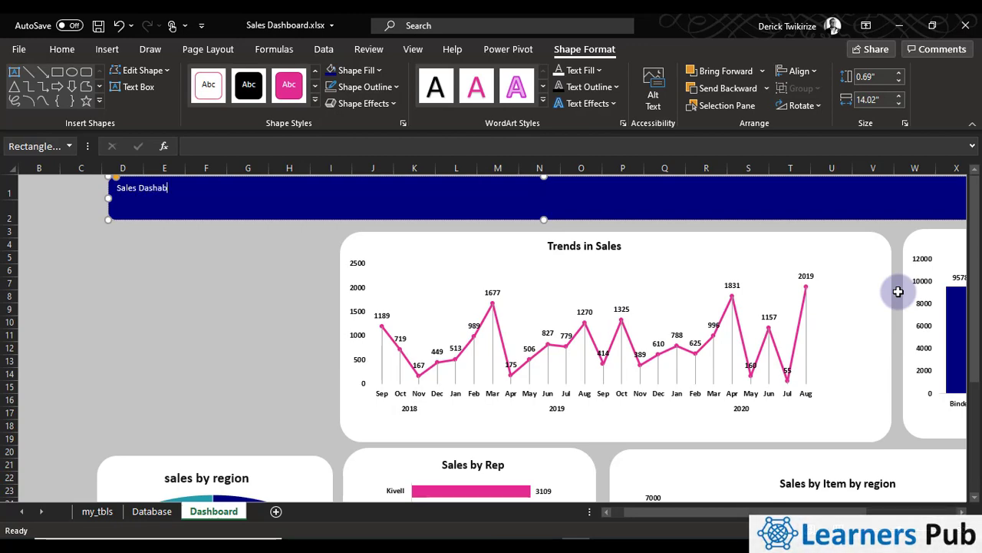
Enter the title "Sales Dashboard" in the dark blue banner and make it bold
{"action": "left_click", "coordinate": [179, 323]}
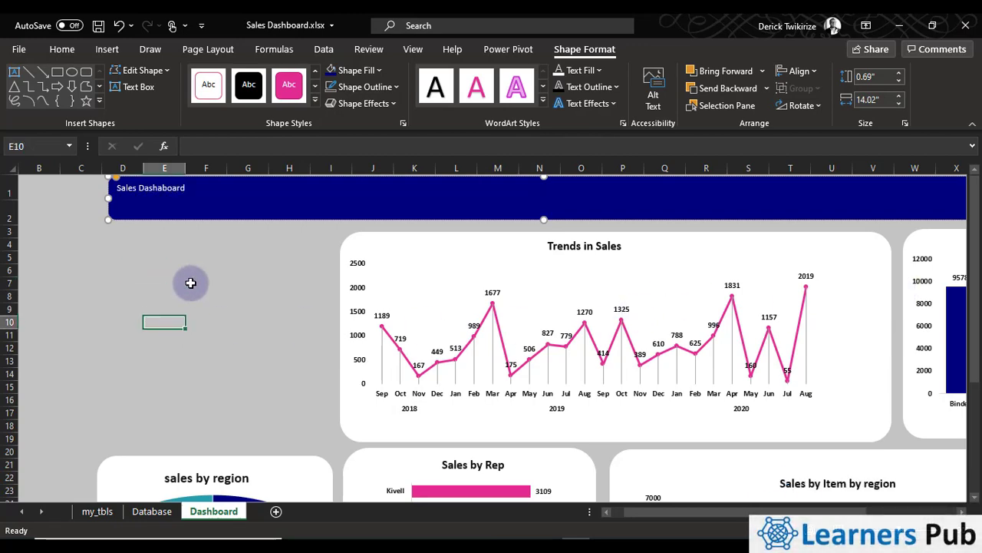
{"action": "double_click", "coordinate": [201, 212]}
{"action": "left_click", "coordinate": [60, 49]}
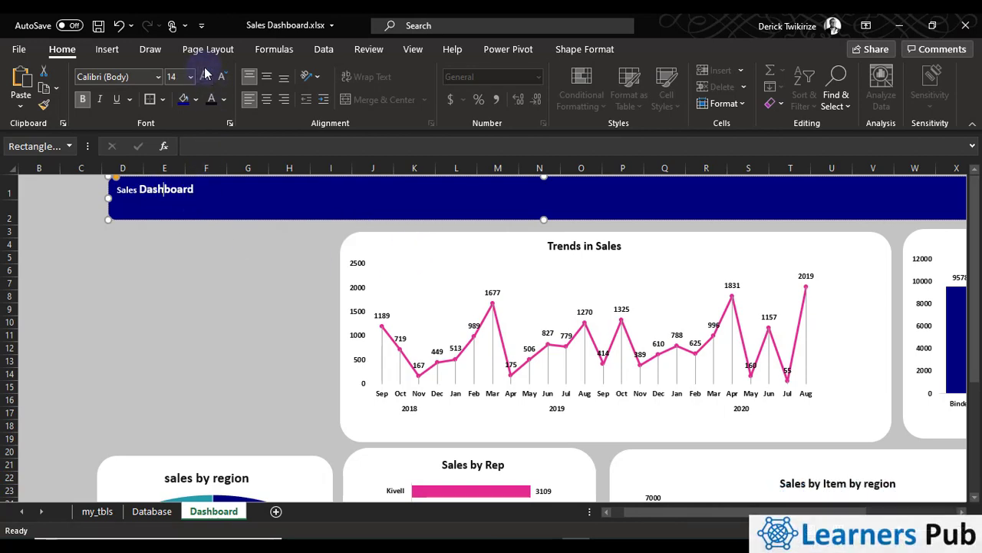
Enlarge the whole banner title to font size 28+ and centre it horizontally
{"action": "left_click", "coordinate": [196, 243]}
{"action": "left_click", "coordinate": [218, 219]}
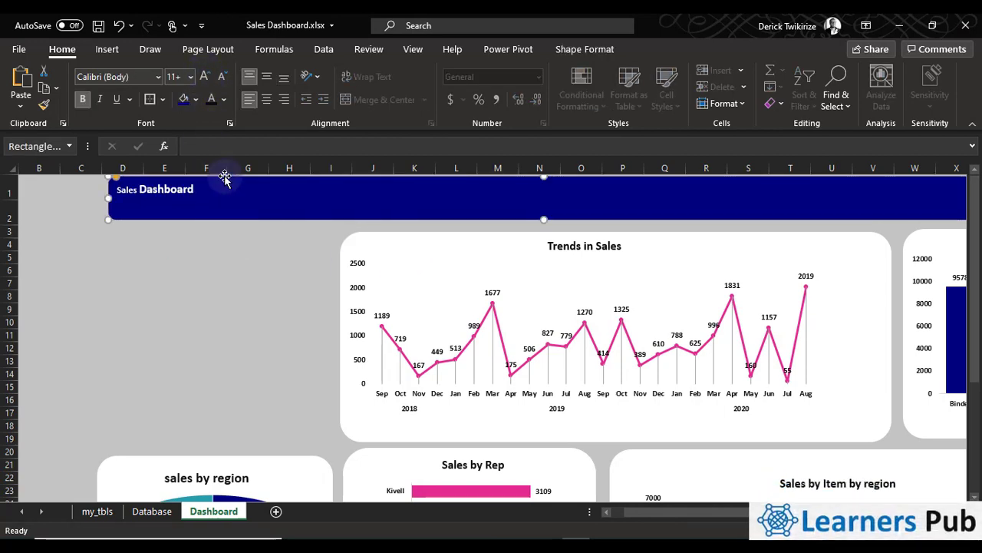
{"action": "left_click", "coordinate": [206, 79]}
{"action": "left_click", "coordinate": [206, 78]}
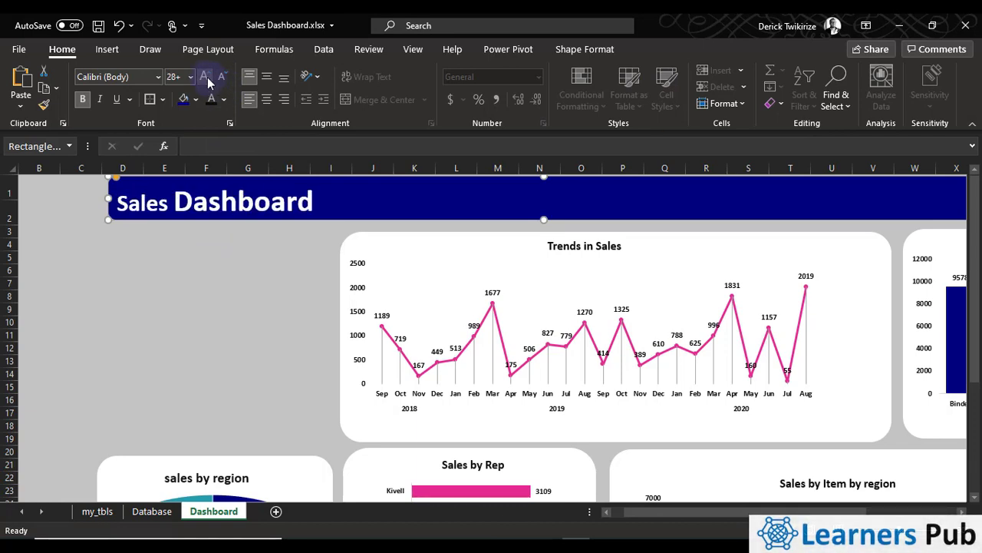
{"action": "left_click", "coordinate": [267, 102]}
Narrow the title banner from its starting edge so it spans about columns I to T above the Trends in Sales panel
{"action": "left_click_drag", "start_coordinate": [109, 198], "coordinate": [359, 186]}
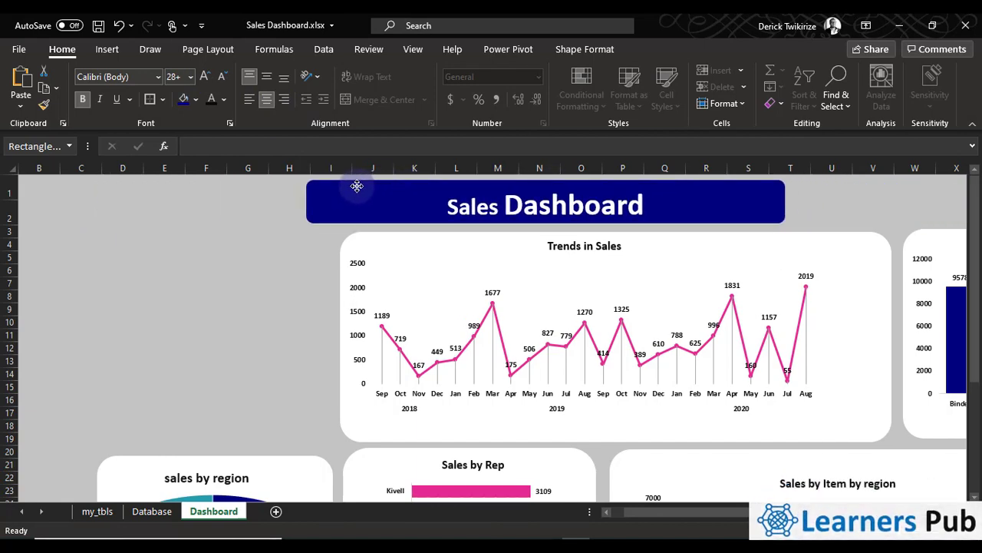
{"action": "left_click", "coordinate": [804, 213]}
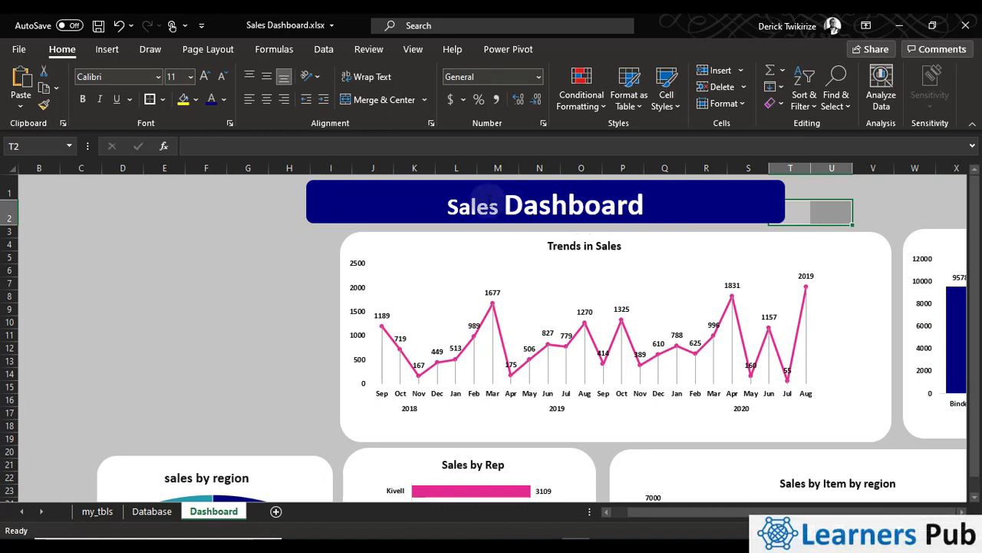
{"action": "left_click", "coordinate": [165, 296]}
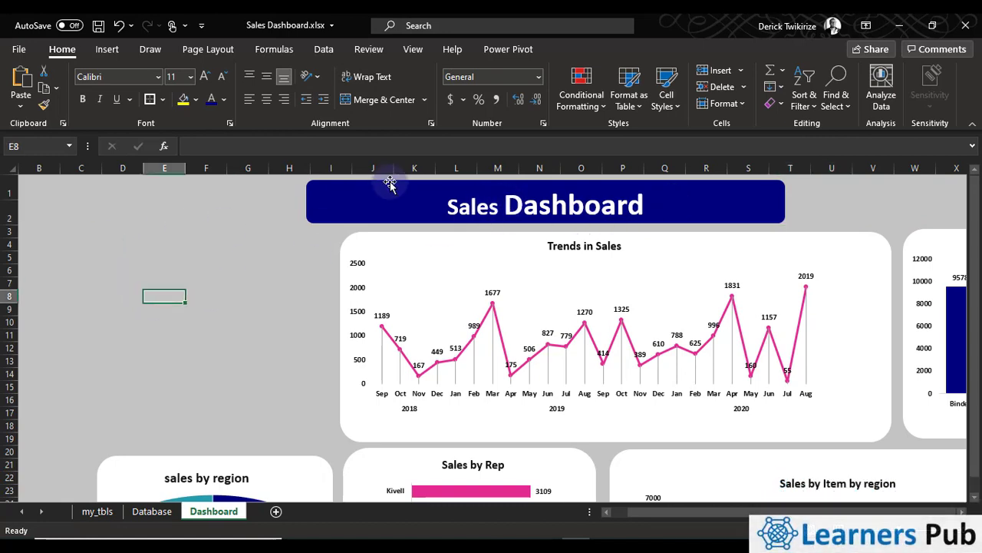
{"action": "left_click", "coordinate": [390, 182]}
{"action": "left_click", "coordinate": [248, 296]}
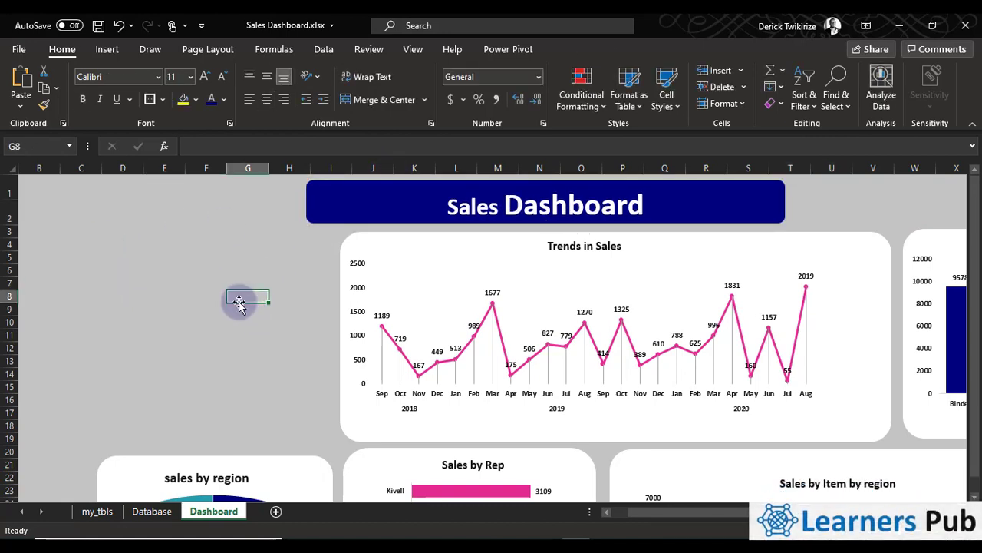
{"action": "left_click", "coordinate": [261, 493]}
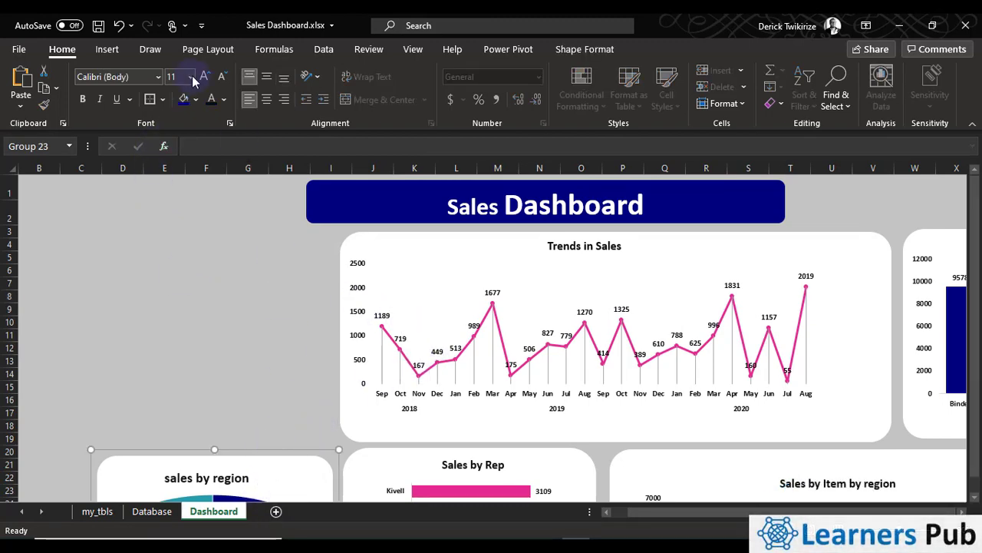
{"action": "left_click", "coordinate": [106, 49]}
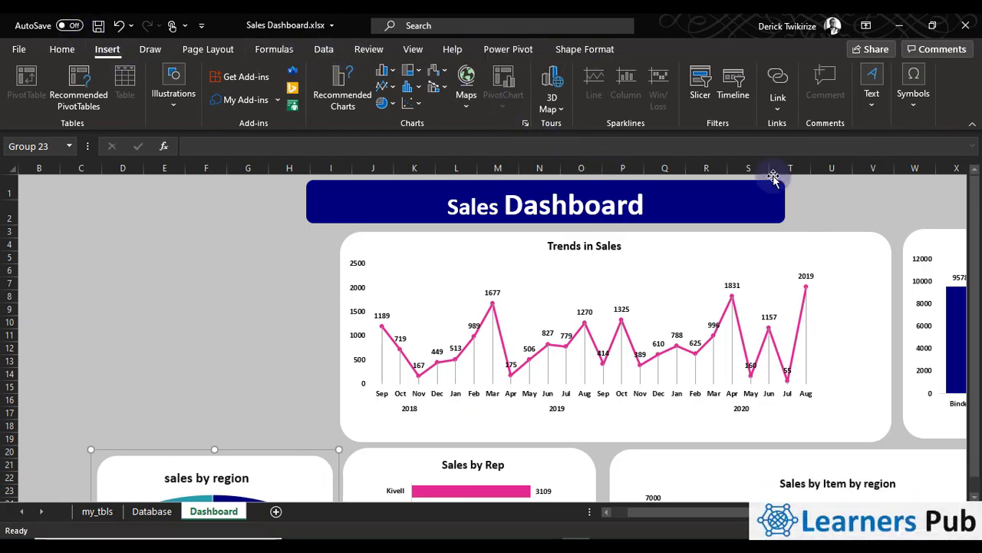
{"action": "left_click", "coordinate": [699, 95]}
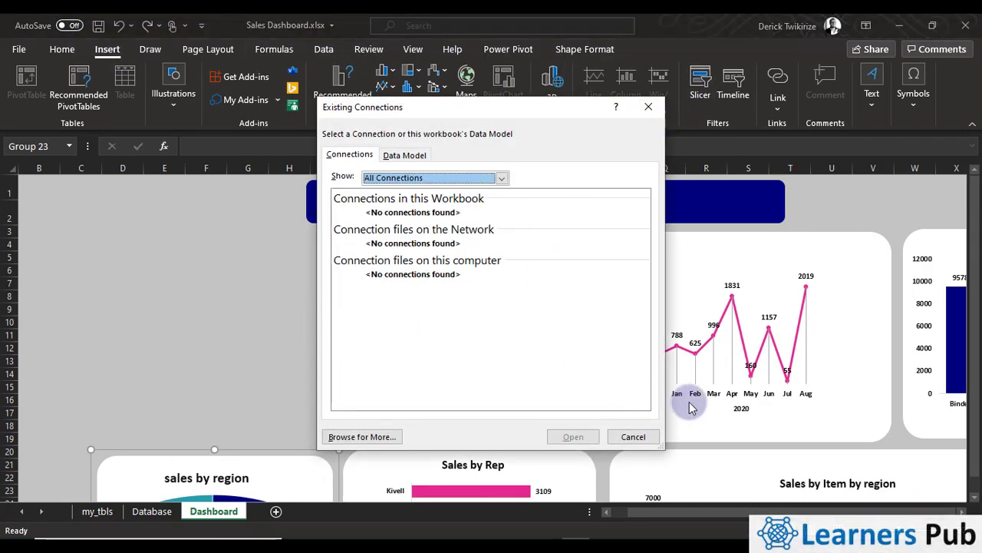
{"action": "left_click", "coordinate": [647, 107]}
Move the sales by region panel up to about row 13 and insert OrderDate, Region and Item slicers from its pie chart
{"action": "left_click_drag", "start_coordinate": [287, 458], "coordinate": [281, 365]}
{"action": "left_click", "coordinate": [281, 377]}
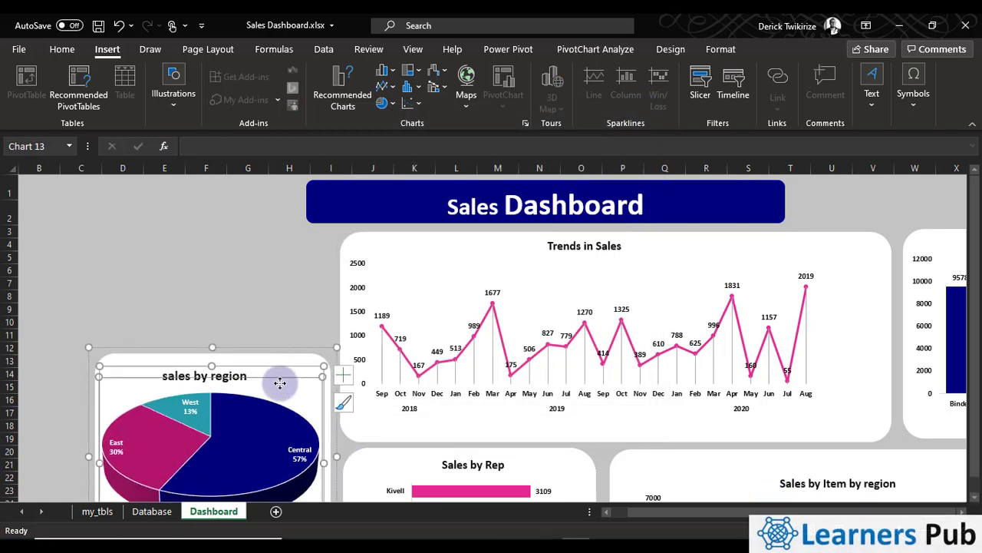
{"action": "left_click", "coordinate": [700, 83]}
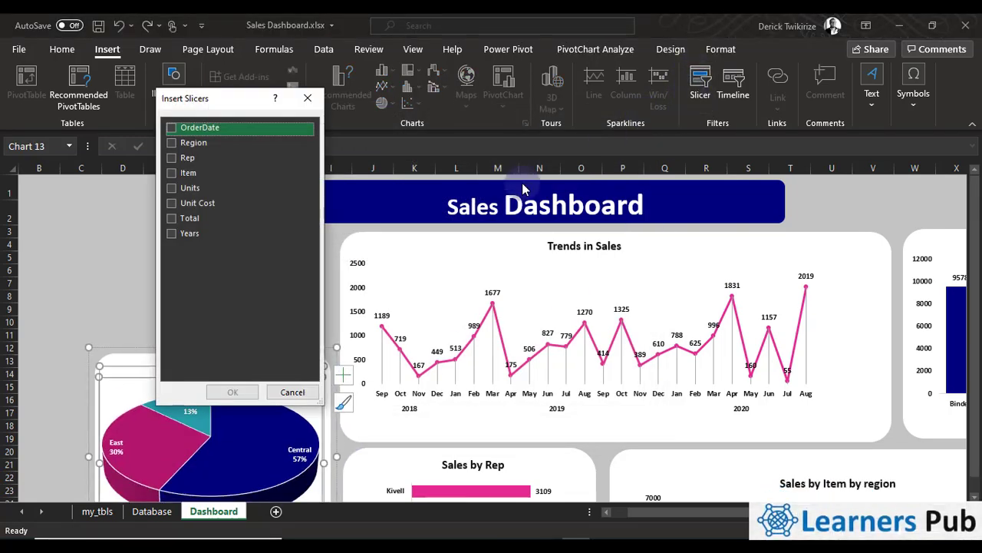
{"action": "left_click", "coordinate": [171, 147]}
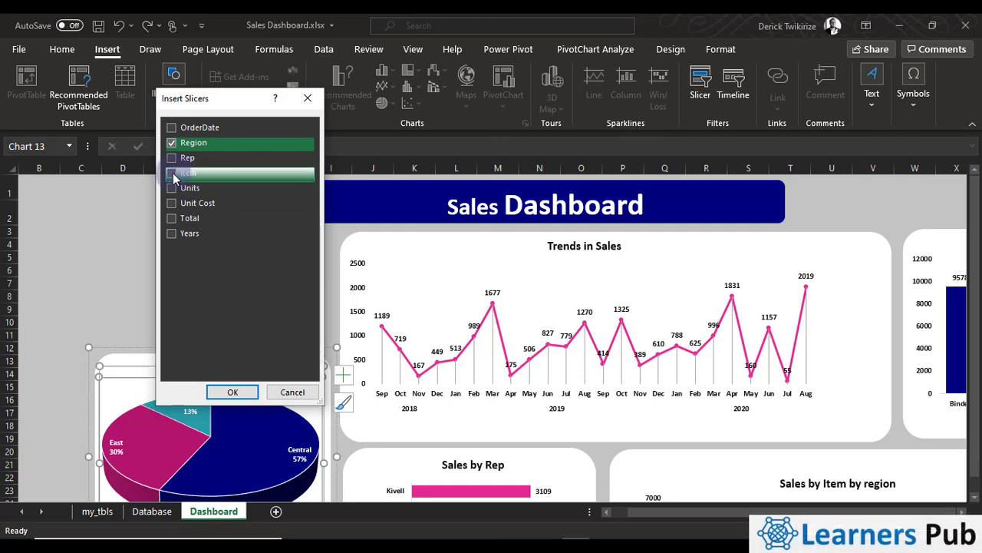
{"action": "left_click", "coordinate": [175, 173]}
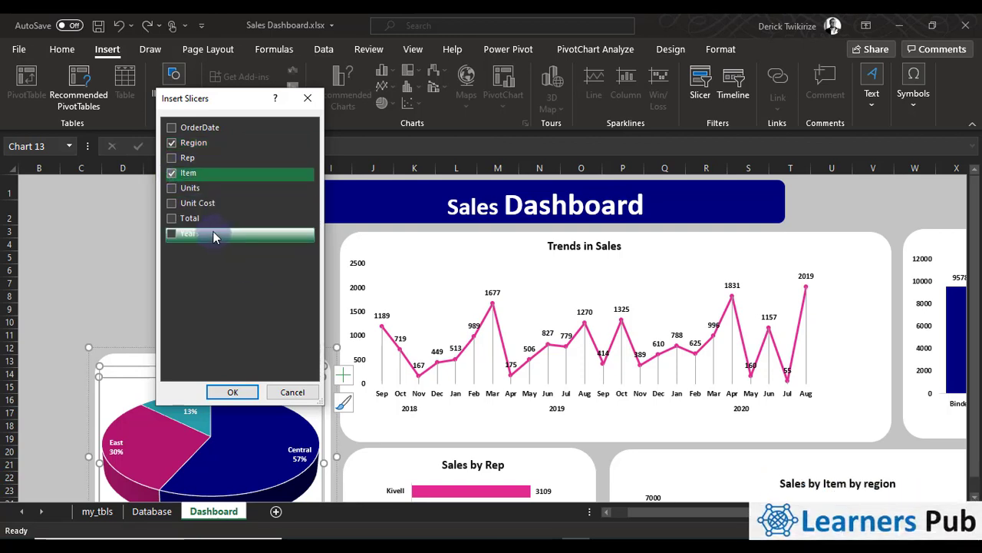
{"action": "left_click", "coordinate": [172, 127]}
{"action": "left_click", "coordinate": [232, 391]}
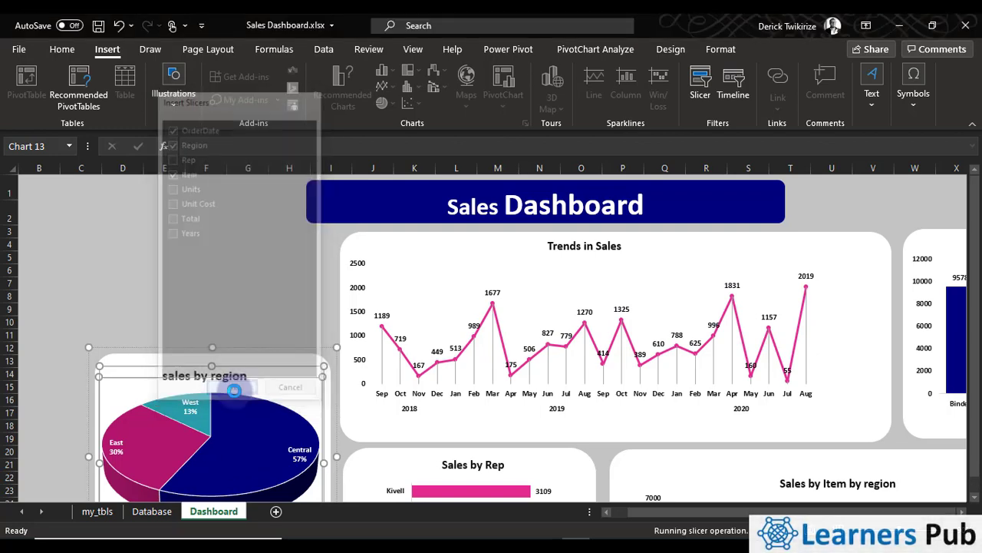
Delete the OrderDate slicer
{"action": "left_click_drag", "start_coordinate": [449, 238], "coordinate": [76, 184]}
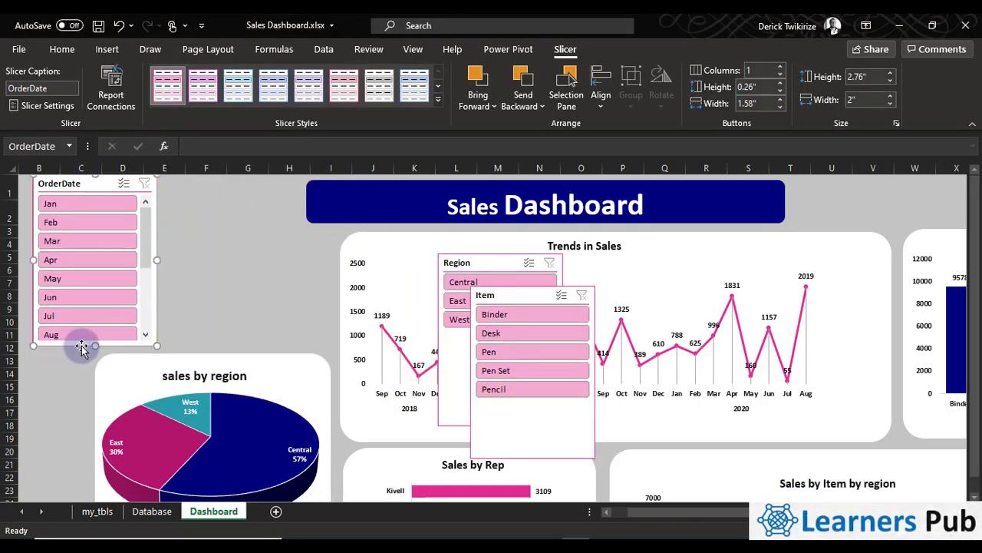
{"action": "mouse_move", "coordinate": [92, 345]}
{"action": "left_mouse_down"}
{"action": "mouse_move", "coordinate": [79, 465]}
{"action": "mouse_move", "coordinate": [106, 341]}
{"action": "left_mouse_up"}
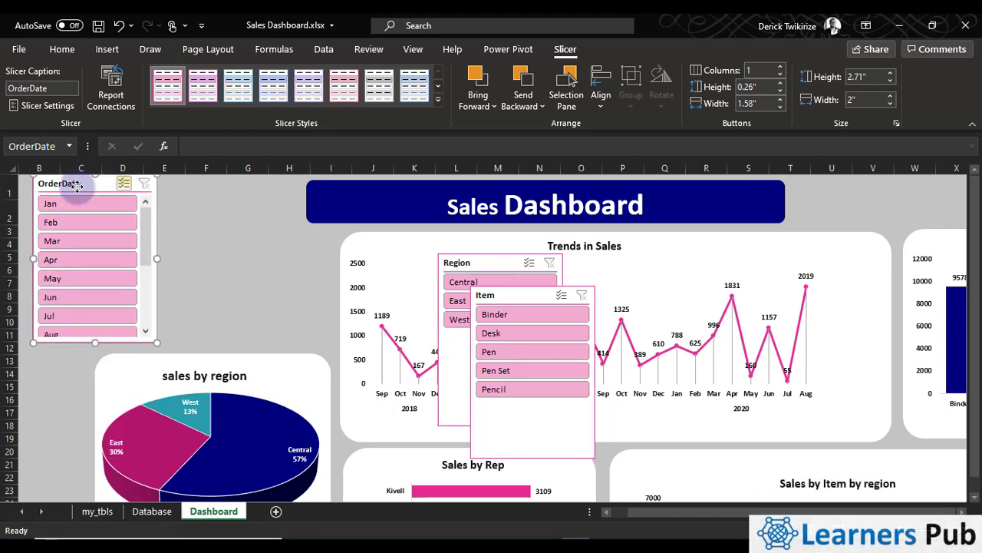
{"action": "key", "text": "Delete"}
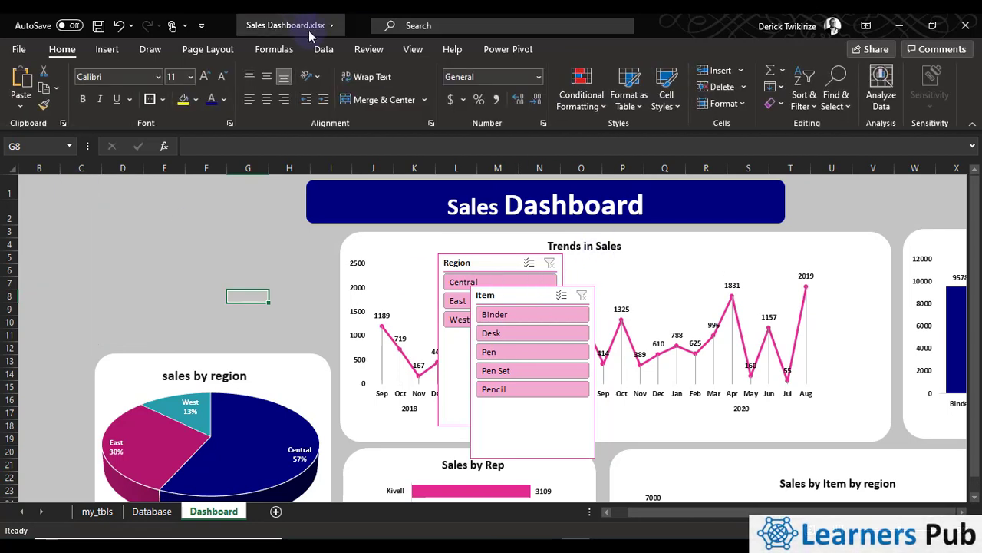
Insert an OrderDate timeline from the sales by region pie chart
{"action": "left_click", "coordinate": [295, 405]}
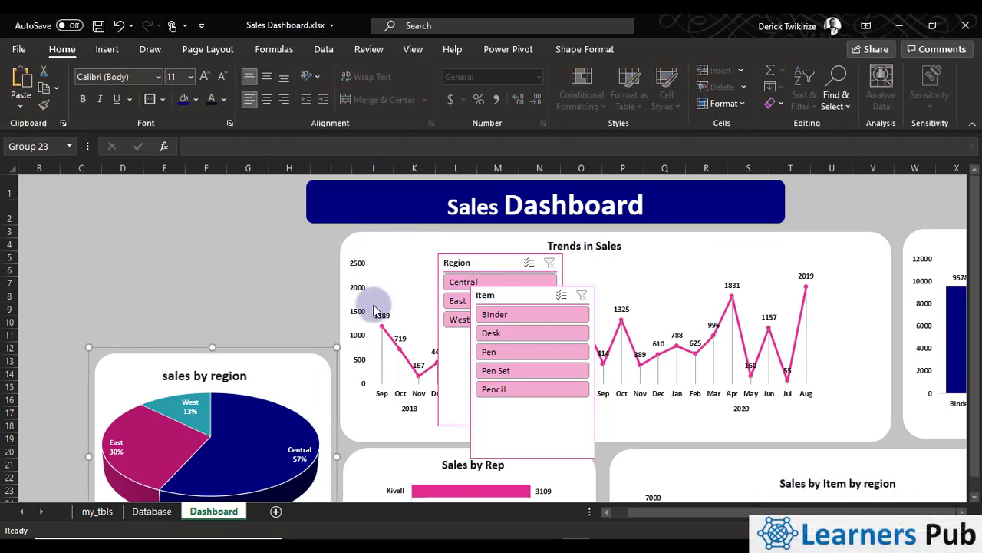
{"action": "left_click", "coordinate": [280, 384]}
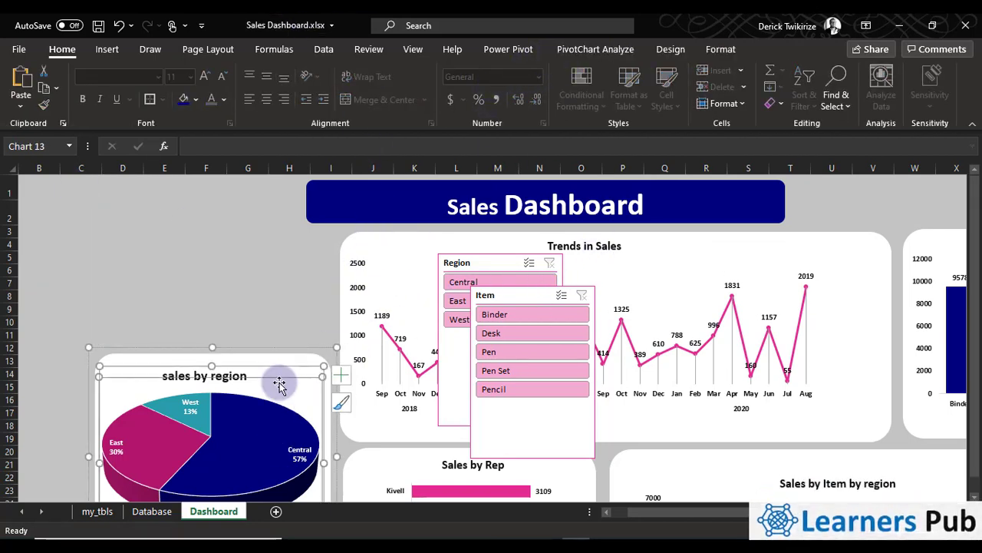
{"action": "double_click", "coordinate": [367, 277]}
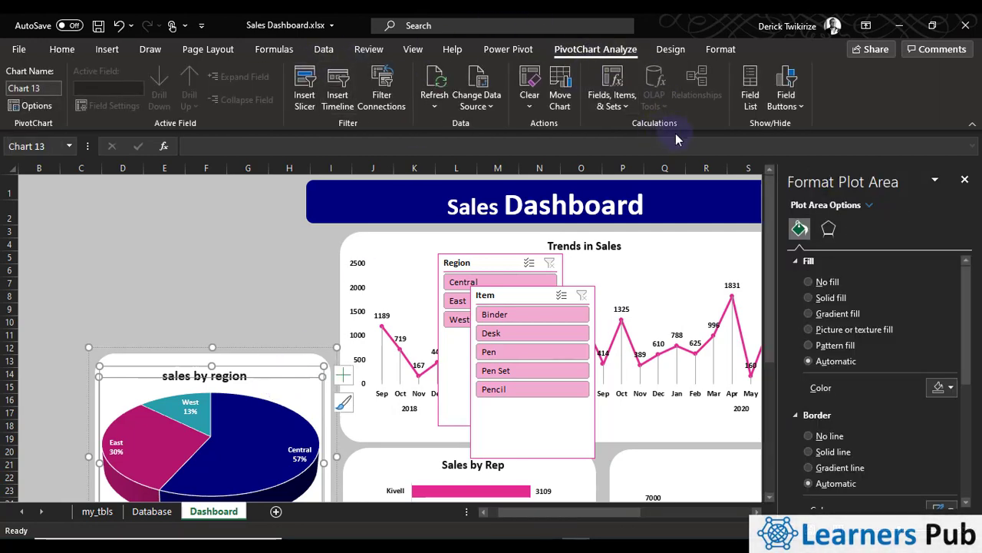
{"action": "left_click", "coordinate": [344, 107]}
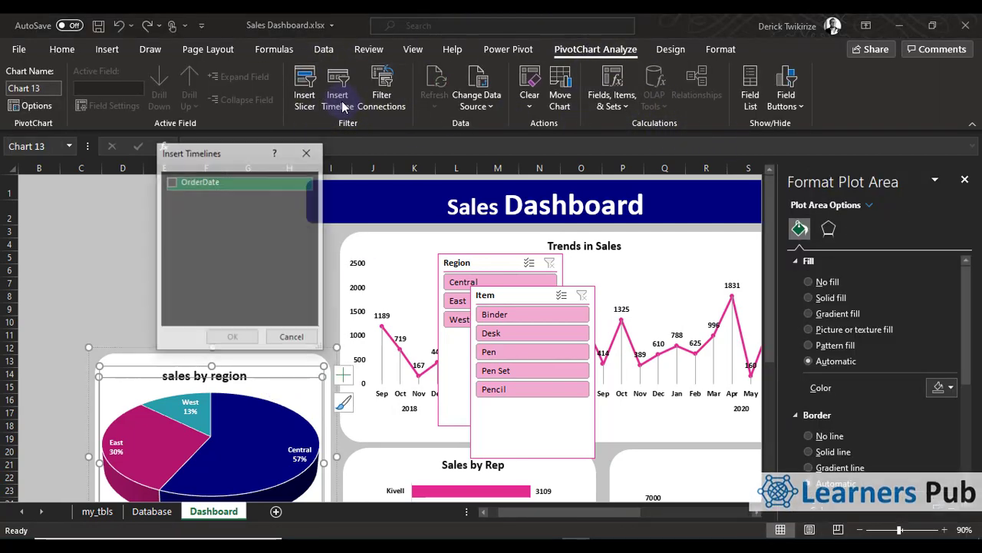
{"action": "left_click", "coordinate": [182, 184]}
{"action": "left_click", "coordinate": [233, 339]}
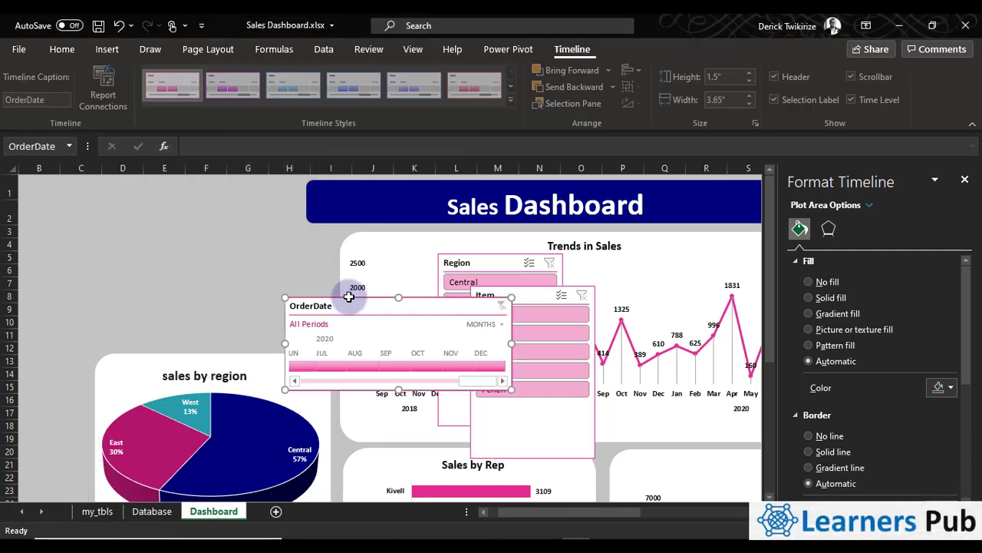
Place the OrderDate timeline at the top of columns B to H, widened to about 4.63", with its months starting at January 2018
{"action": "left_click_drag", "start_coordinate": [331, 307], "coordinate": [66, 187]}
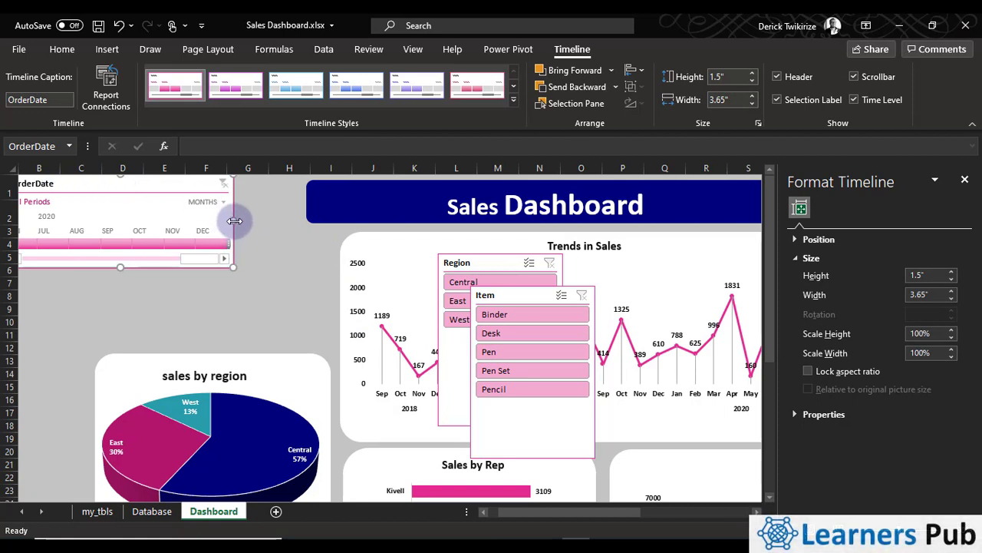
{"action": "left_click_drag", "start_coordinate": [236, 218], "coordinate": [293, 220]}
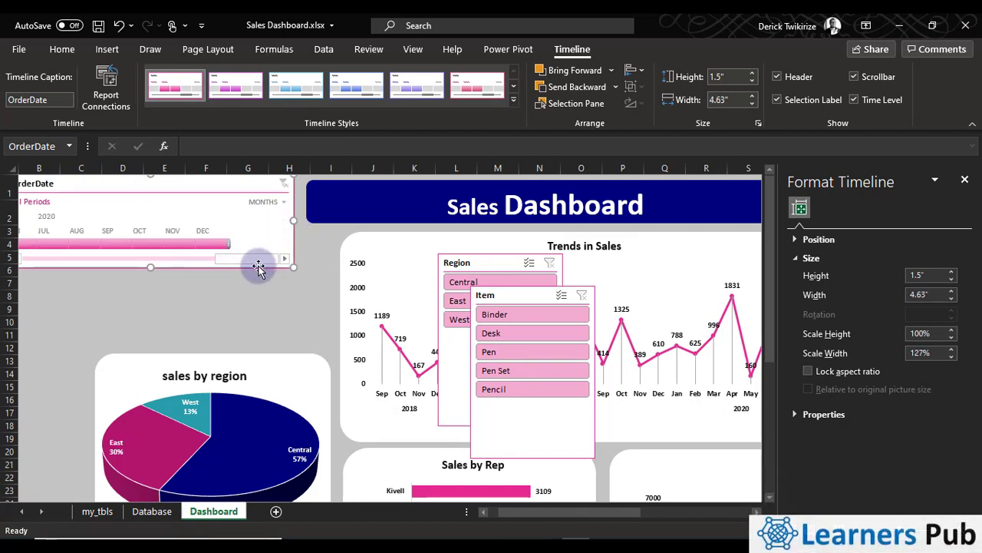
{"action": "left_click_drag", "start_coordinate": [117, 257], "coordinate": [13, 269]}
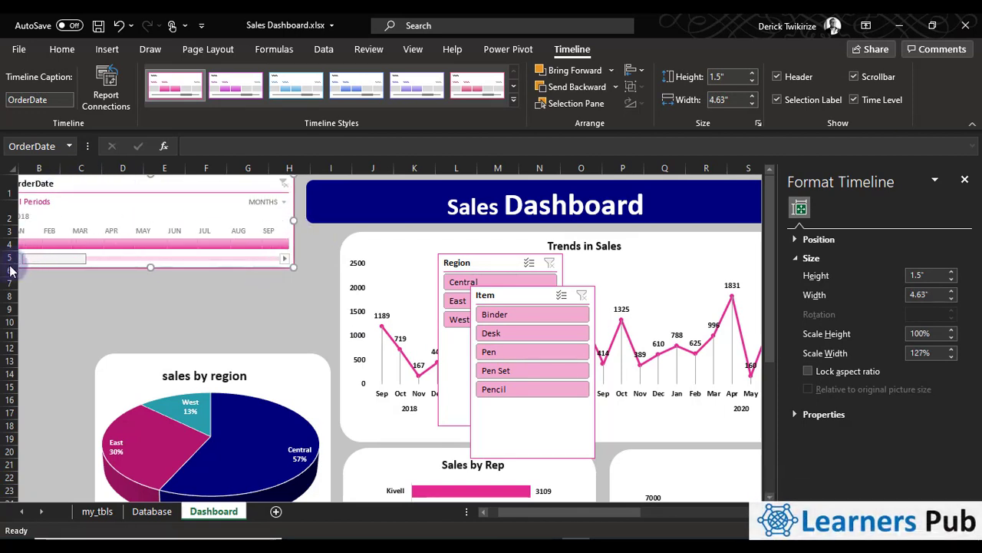
{"action": "left_click_drag", "start_coordinate": [206, 190], "coordinate": [223, 191]}
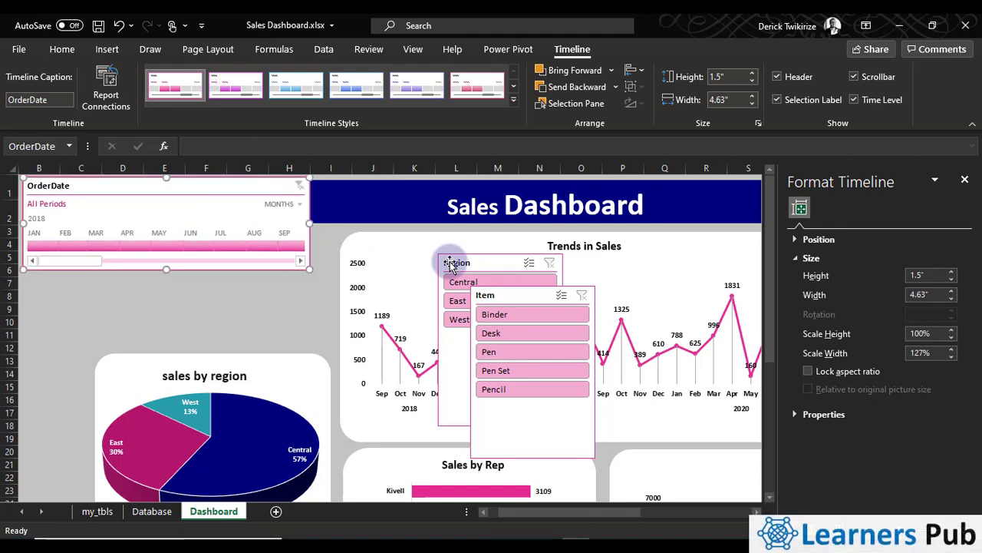
Place the Region slicer directly beneath the OrderDate timeline and resize it to about 1.28" high and 2.07" wide
{"action": "left_click_drag", "start_coordinate": [451, 265], "coordinate": [40, 284]}
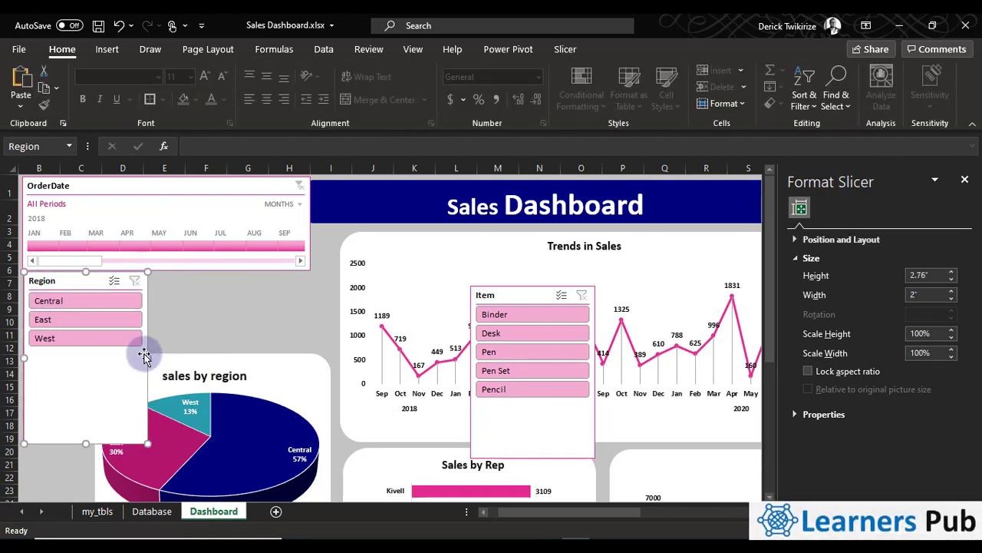
{"action": "left_click_drag", "start_coordinate": [148, 358], "coordinate": [152, 358]}
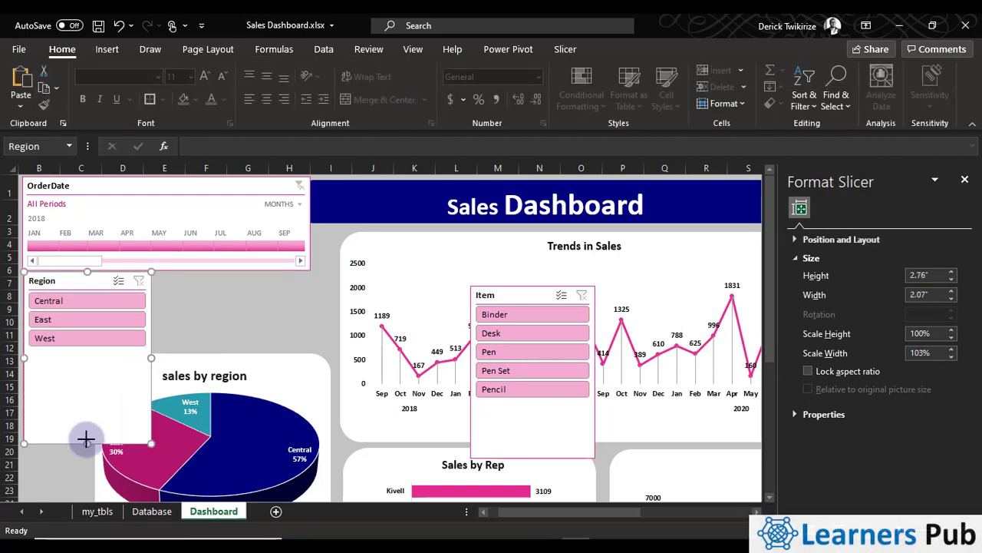
{"action": "left_click_drag", "start_coordinate": [85, 439], "coordinate": [101, 350]}
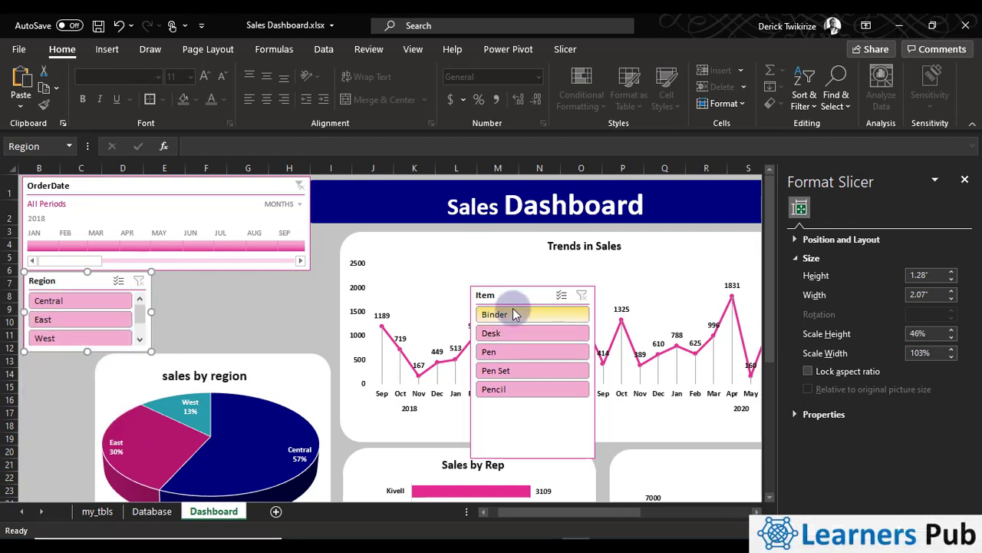
Place the Item slicer beside the Region slicer at about 1.8" high, and nudge the OrderDate timeline slightly upward
{"action": "left_click_drag", "start_coordinate": [519, 303], "coordinate": [232, 302]}
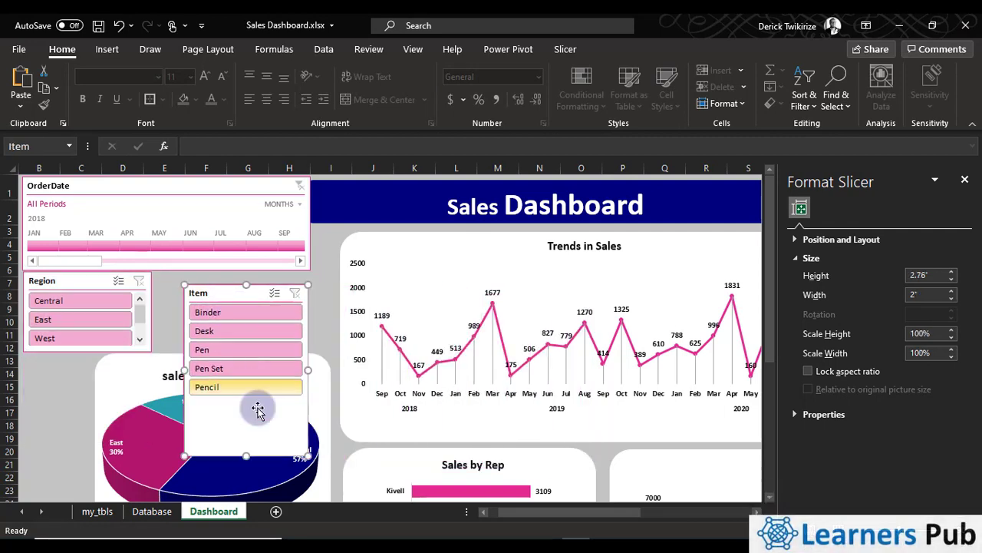
{"action": "left_click_drag", "start_coordinate": [247, 456], "coordinate": [238, 396]}
{"action": "left_click_drag", "start_coordinate": [244, 284], "coordinate": [221, 281]}
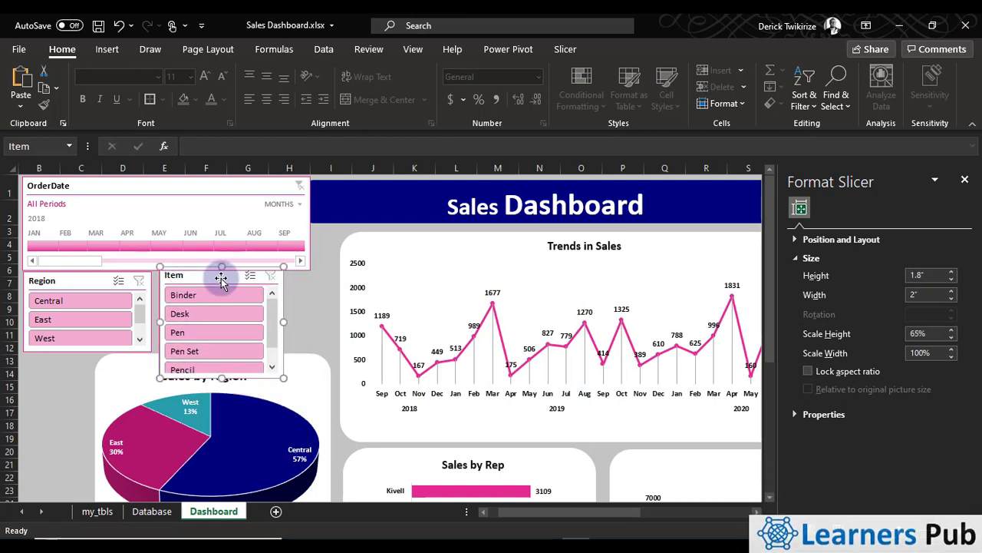
{"action": "left_click", "coordinate": [148, 180]}
{"action": "mouse_move", "coordinate": [148, 178]}
{"action": "left_mouse_down"}
{"action": "mouse_move", "coordinate": [127, 179]}
{"action": "mouse_move", "coordinate": [158, 171]}
{"action": "mouse_move", "coordinate": [149, 177]}
{"action": "left_mouse_up"}
{"action": "left_click", "coordinate": [317, 333]}
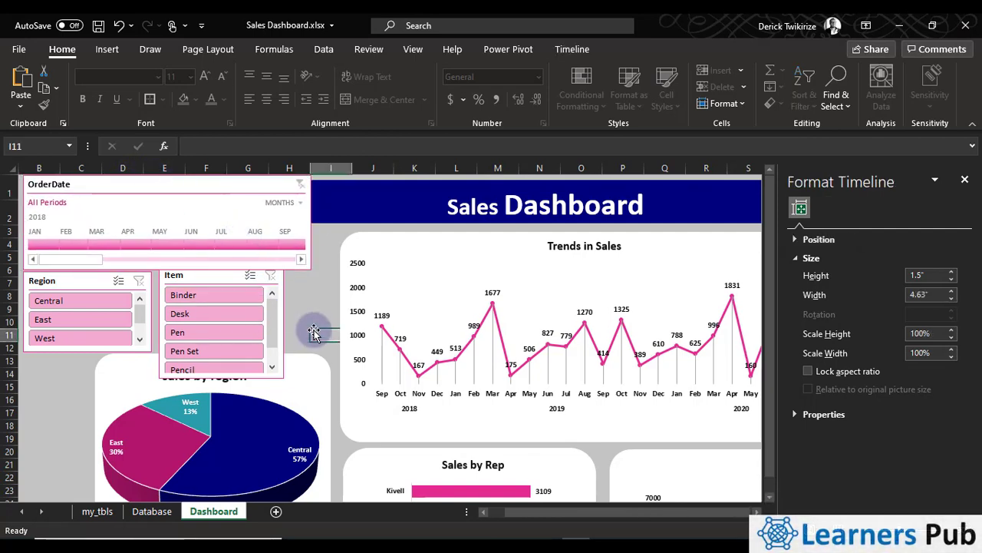
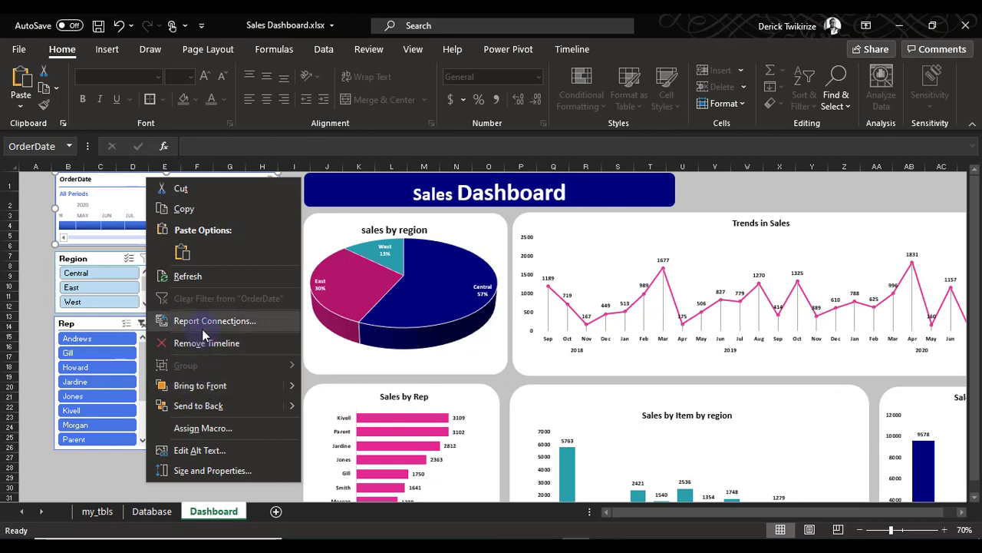
Connect the OrderDate timeline to the dashboard's other PivotTables through its report connections
{"action": "left_click", "coordinate": [78, 353]}
{"action": "left_click", "coordinate": [78, 366]}
{"action": "left_click", "coordinate": [78, 382]}
{"action": "left_click", "coordinate": [79, 383]}
{"action": "left_click", "coordinate": [259, 403]}
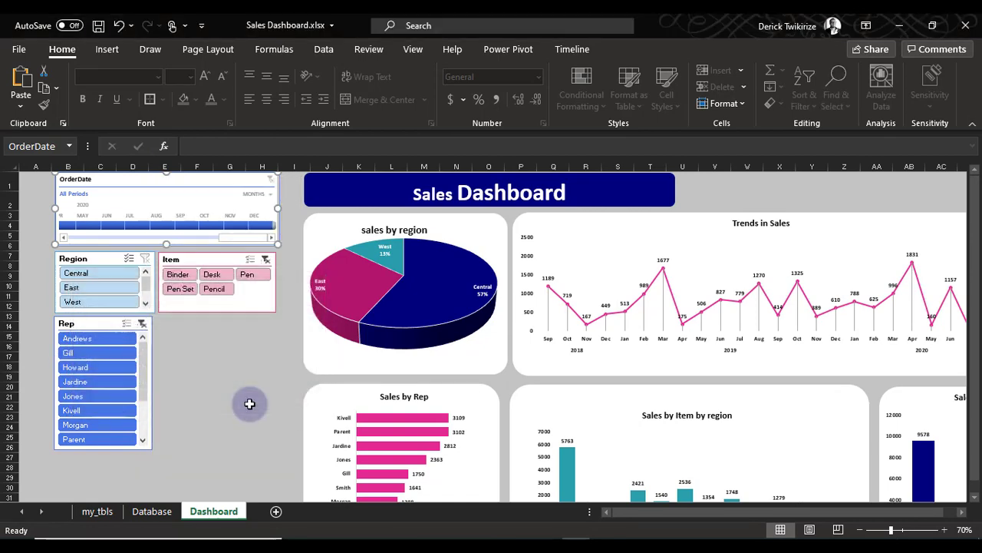
{"action": "left_click", "coordinate": [217, 384]}
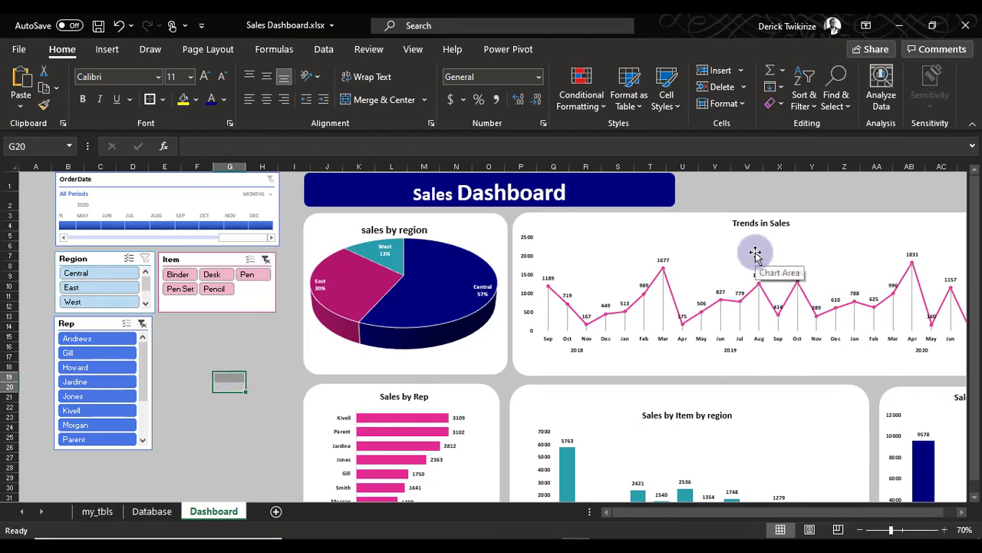
Test the Region slicer by filtering to Central, clearing the filter and filtering to East, with the charts in full view
{"action": "left_click", "coordinate": [764, 223]}
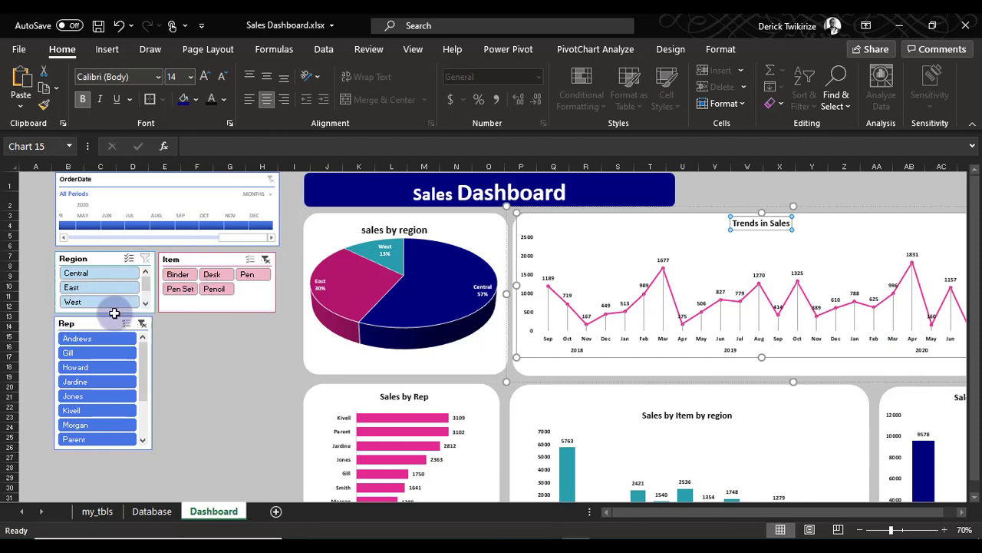
{"action": "left_click", "coordinate": [105, 275]}
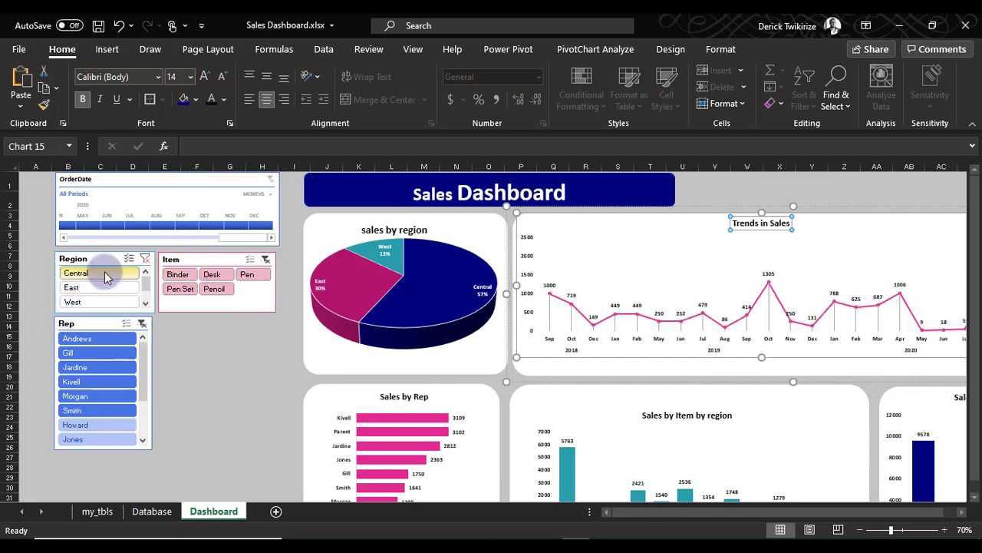
{"action": "left_click", "coordinate": [146, 259]}
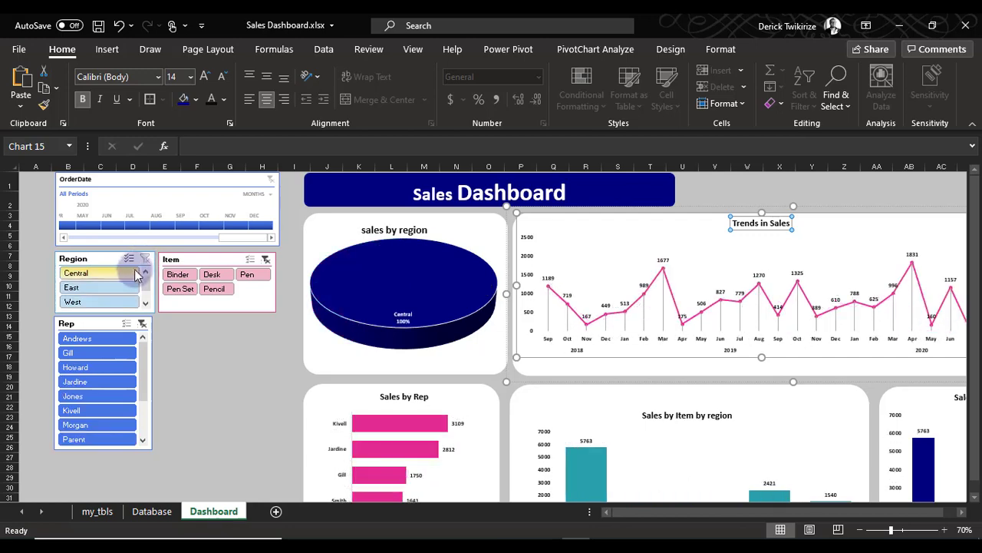
{"action": "left_click", "coordinate": [96, 288]}
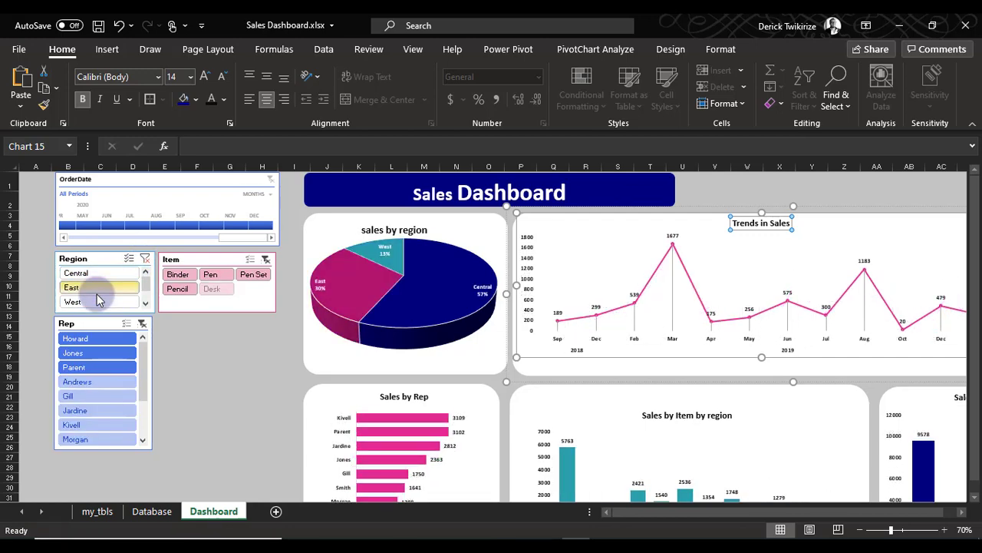
{"action": "left_click", "coordinate": [972, 125]}
{"action": "left_click", "coordinate": [962, 512]}
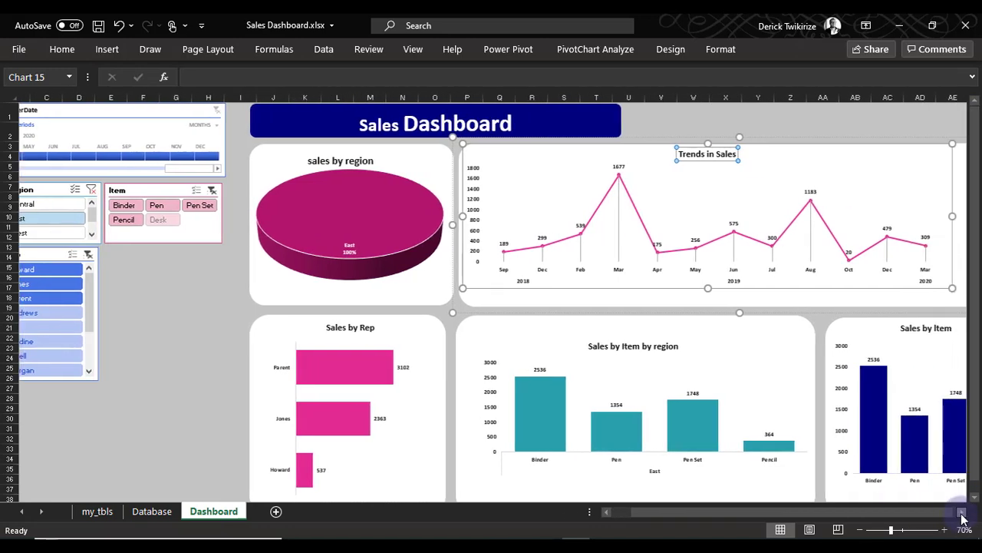
{"action": "left_click", "coordinate": [962, 513]}
Enlarge the font of the data labels and the rep names on the Sales by Rep chart
{"action": "left_click", "coordinate": [329, 370]}
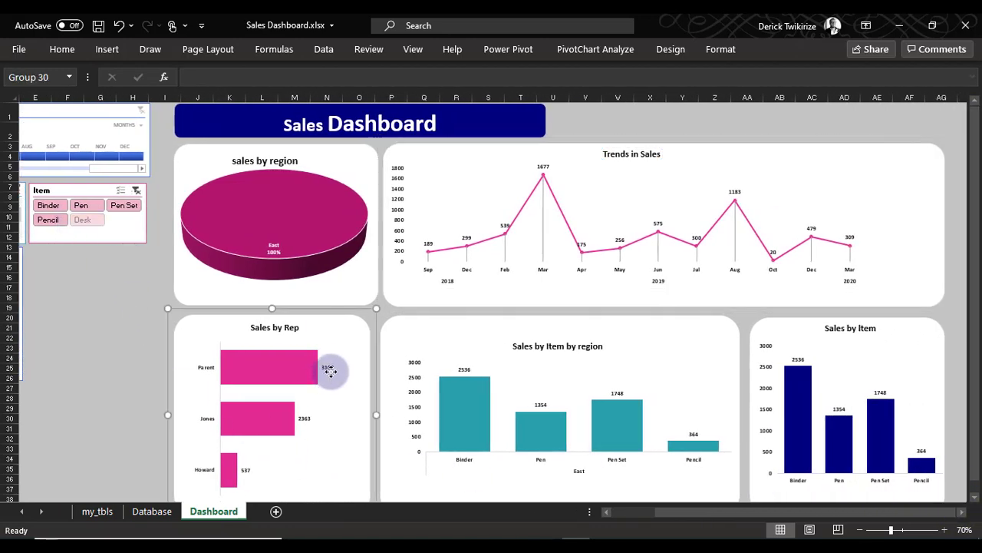
{"action": "left_click", "coordinate": [329, 369]}
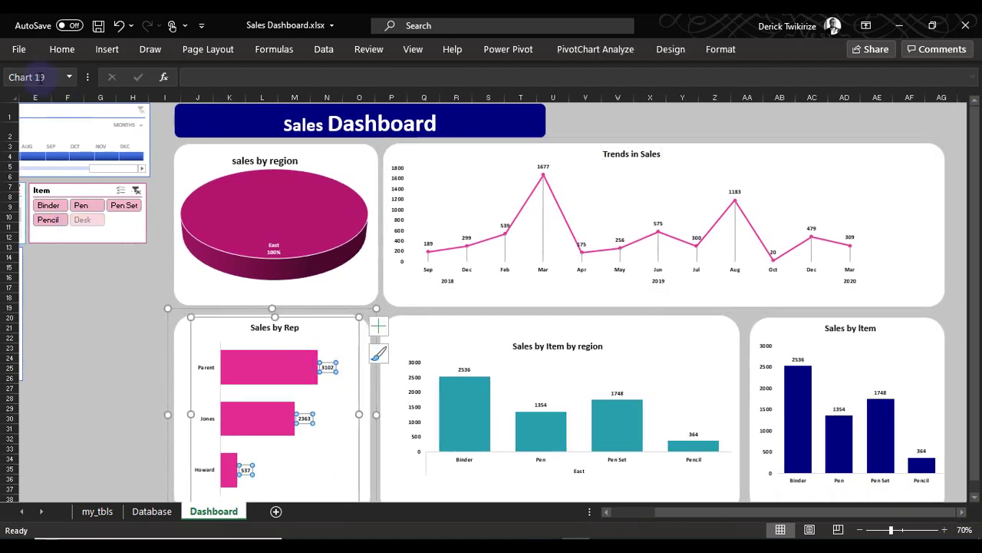
{"action": "left_click", "coordinate": [55, 51]}
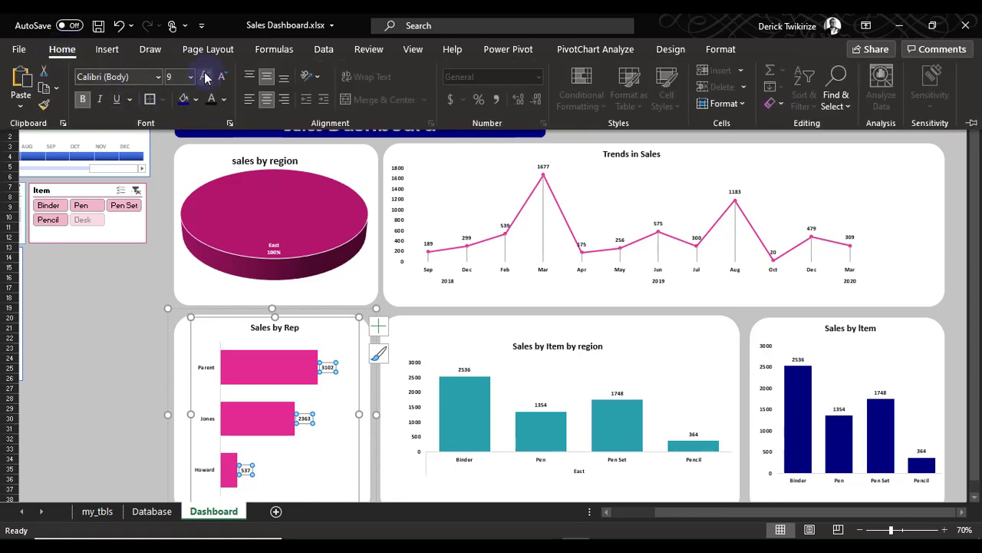
{"action": "left_click", "coordinate": [205, 366]}
{"action": "left_click", "coordinate": [64, 50]}
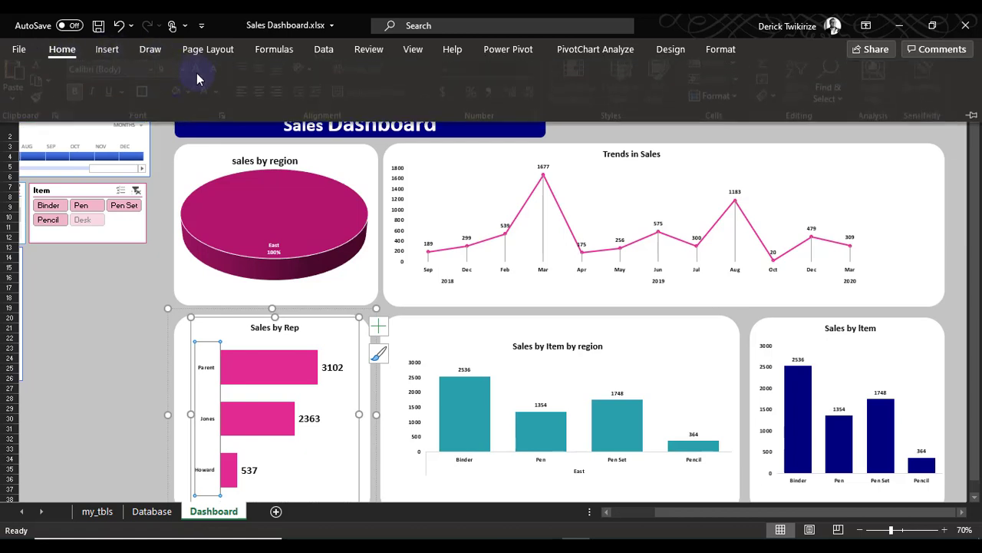
{"action": "left_click", "coordinate": [204, 77]}
{"action": "left_click", "coordinate": [205, 77]}
{"action": "left_click", "coordinate": [205, 77]}
{"action": "left_click", "coordinate": [205, 77]}
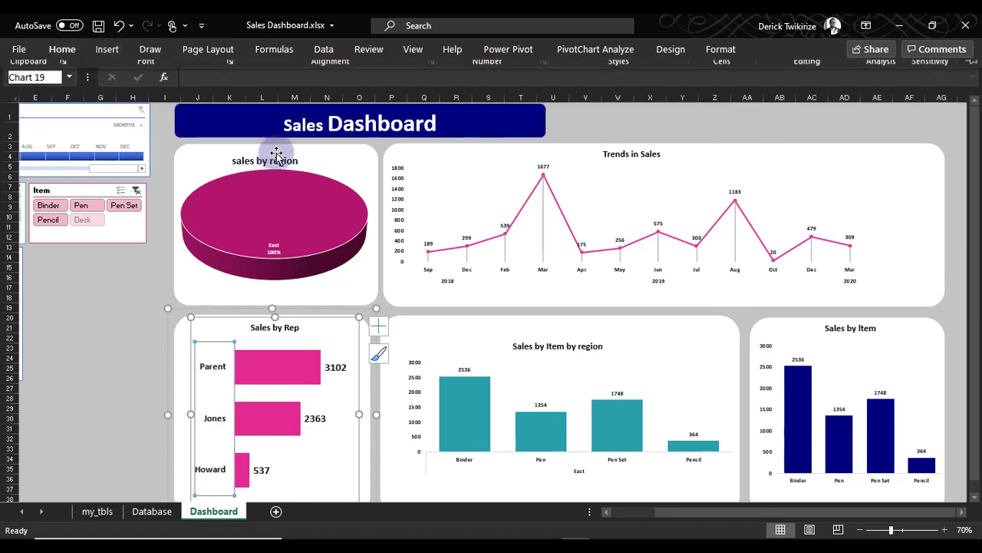
Set the data label font on the sales by region pie chart to 12 pt
{"action": "left_click", "coordinate": [386, 192]}
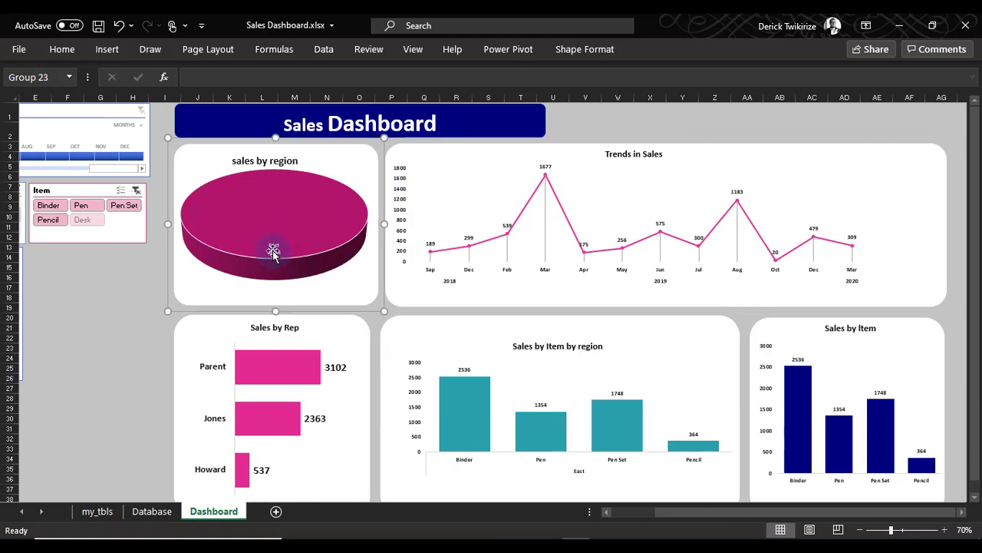
{"action": "left_click", "coordinate": [273, 249]}
{"action": "left_click", "coordinate": [61, 49]}
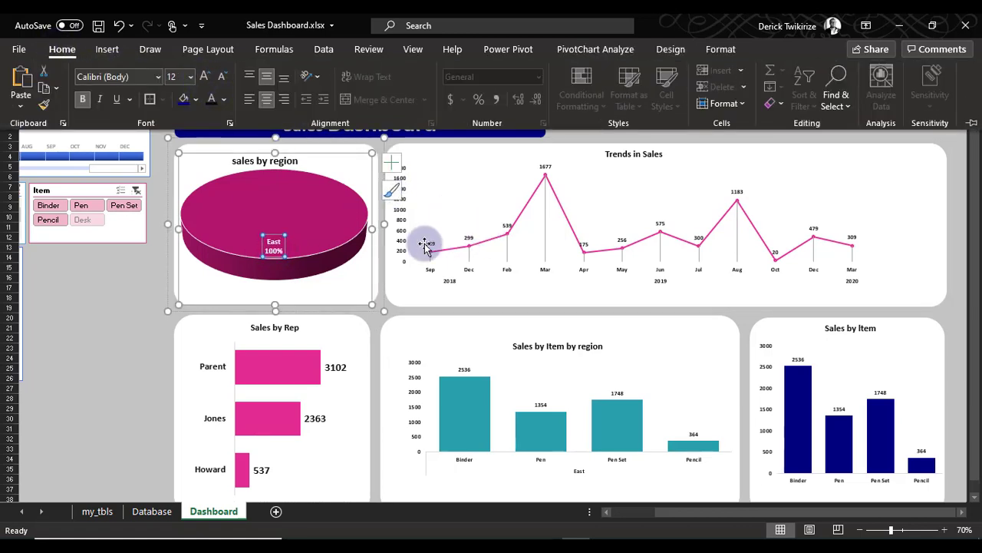
Set the month and year axis labels of the Trends in Sales chart to 12 pt
{"action": "left_click", "coordinate": [468, 271]}
{"action": "left_click", "coordinate": [440, 187]}
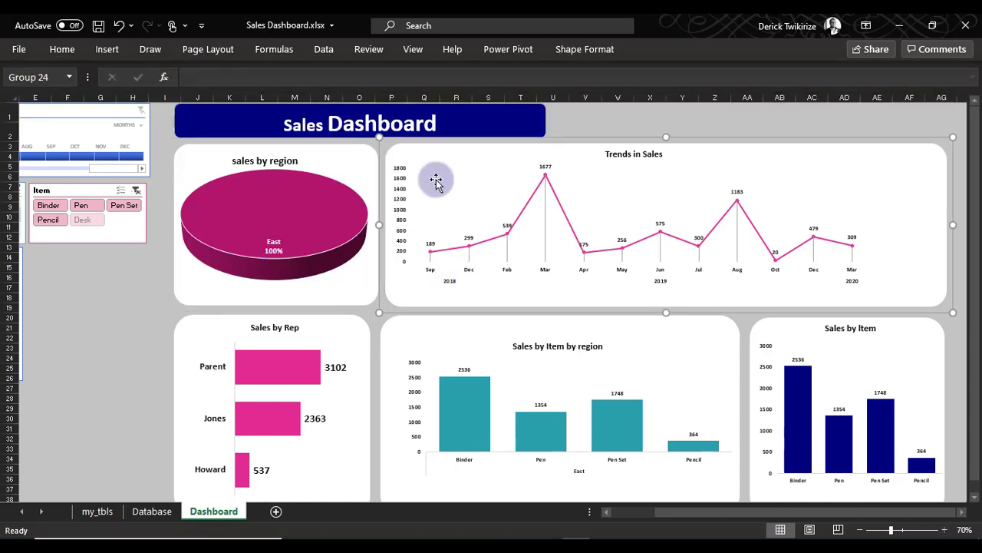
{"action": "left_click", "coordinate": [432, 163]}
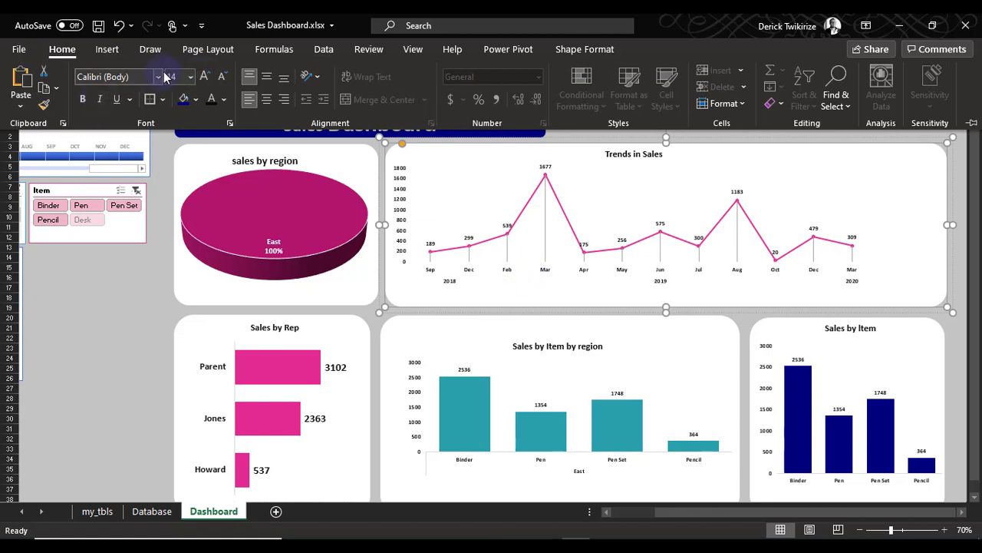
{"action": "left_click", "coordinate": [454, 276]}
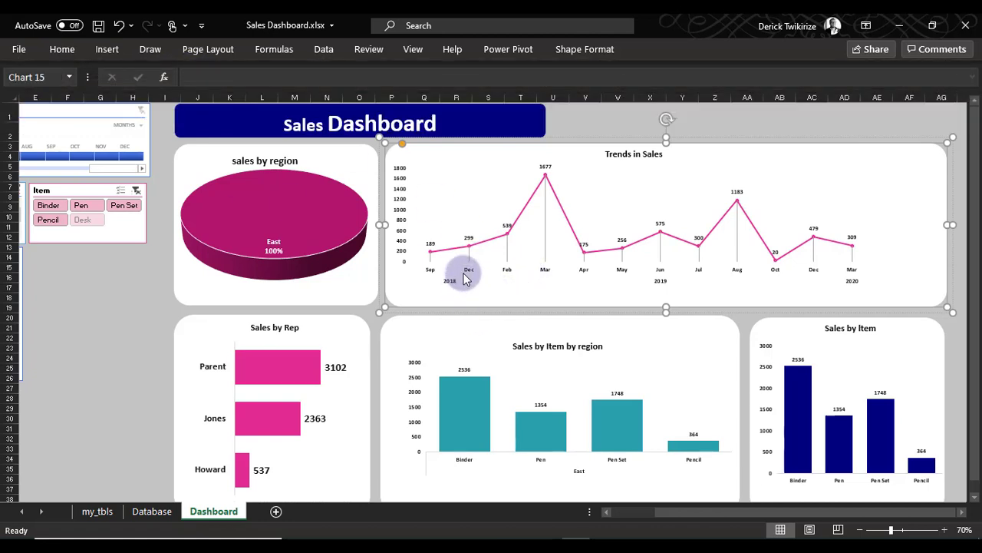
{"action": "left_click", "coordinate": [467, 257]}
{"action": "left_click", "coordinate": [64, 49]}
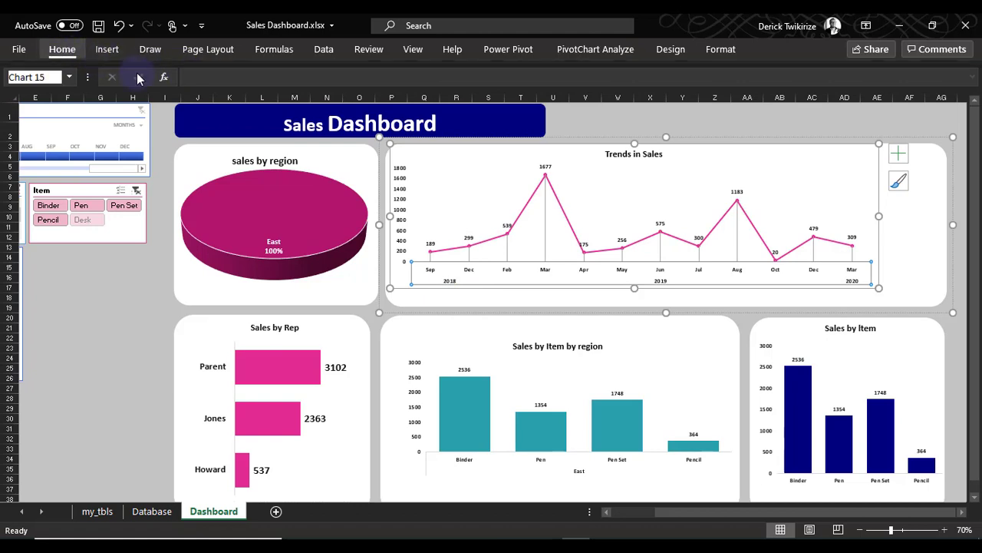
{"action": "left_click", "coordinate": [205, 77]}
{"action": "left_click", "coordinate": [204, 77]}
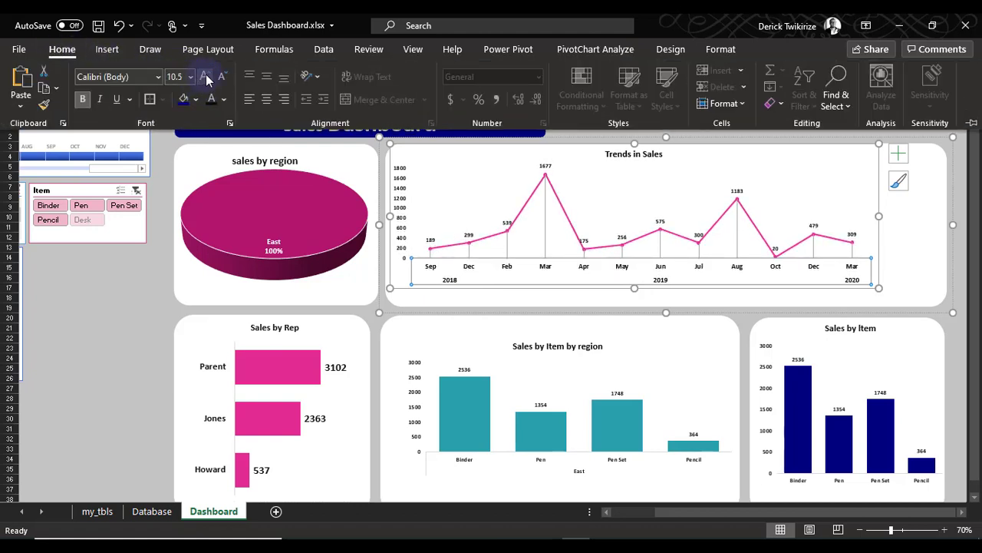
{"action": "left_click", "coordinate": [206, 78]}
{"action": "left_click", "coordinate": [207, 77]}
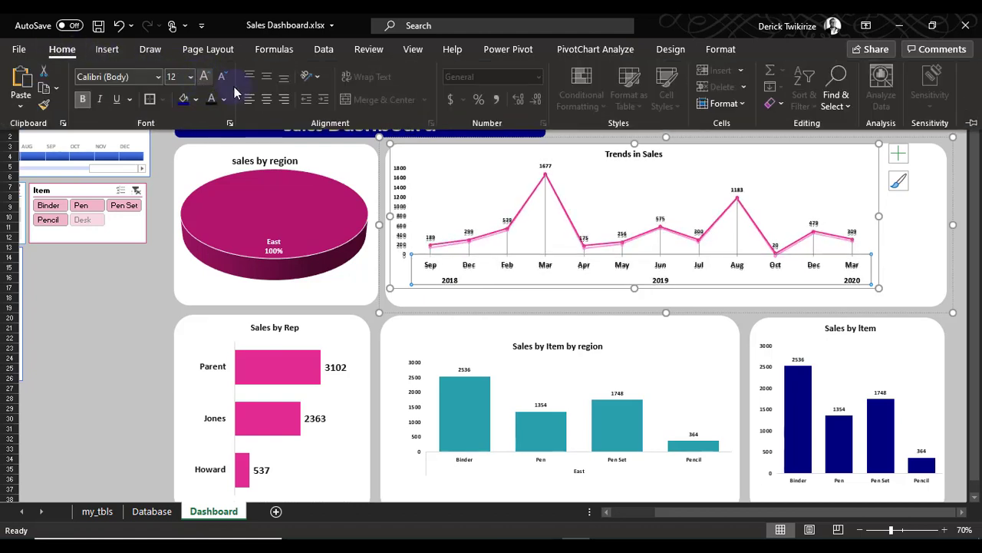
Increase all text in the Sales by Item by region chart, bringing its base font size to 12 pt
{"action": "left_click", "coordinate": [561, 333]}
{"action": "left_click", "coordinate": [561, 332]}
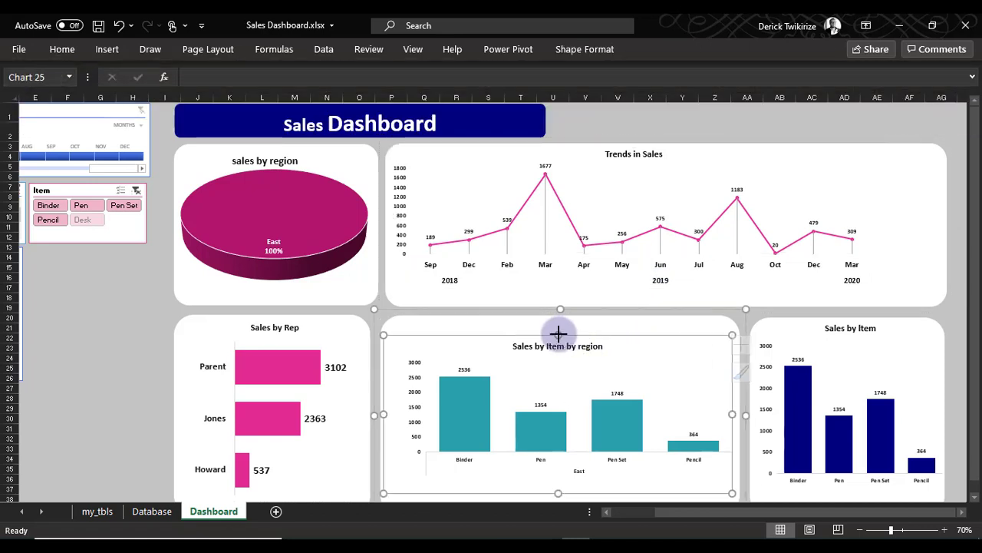
{"action": "left_click", "coordinate": [62, 49]}
{"action": "left_click", "coordinate": [206, 77]}
{"action": "left_click", "coordinate": [205, 77]}
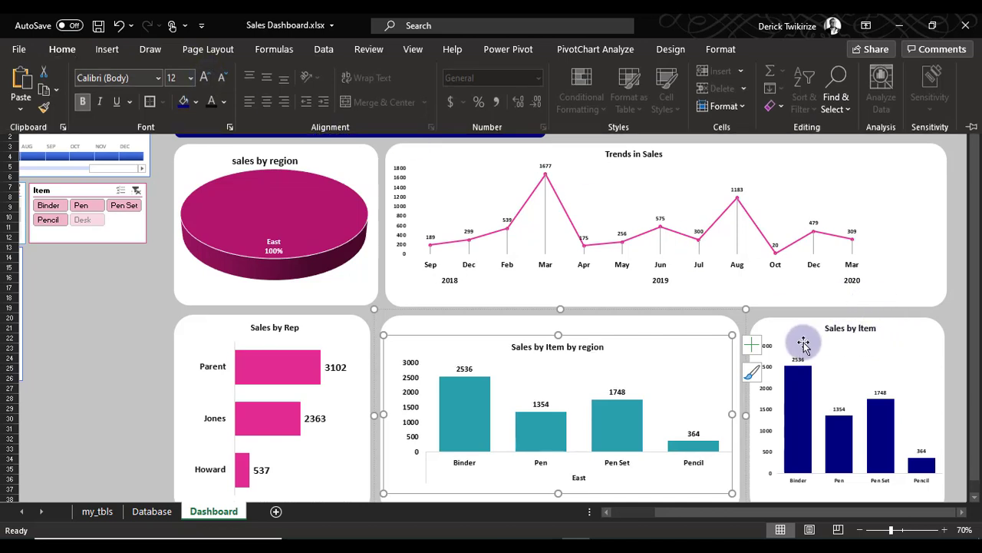
Enlarge the font of the vertical axis values on the Sales by Item chart
{"action": "left_click", "coordinate": [783, 366]}
{"action": "left_click", "coordinate": [766, 367]}
{"action": "left_click", "coordinate": [62, 49]}
{"action": "left_click", "coordinate": [206, 77]}
{"action": "left_click", "coordinate": [206, 77]}
Set the item names on the horizontal axis of the Sales by Item chart to 14 pt
{"action": "left_click", "coordinate": [806, 486]}
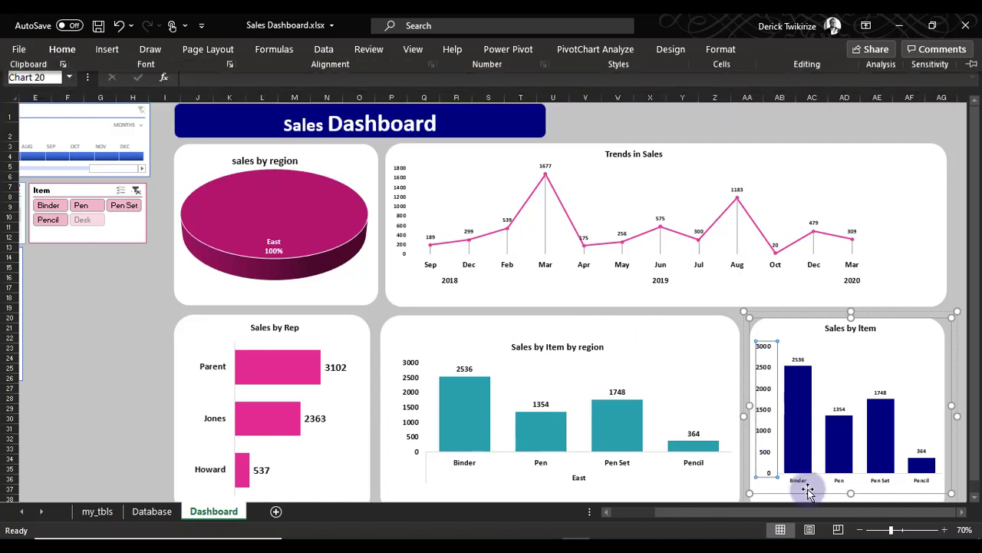
{"action": "left_click", "coordinate": [806, 484]}
{"action": "left_click", "coordinate": [61, 49]}
{"action": "left_click", "coordinate": [206, 76]}
{"action": "left_click", "coordinate": [206, 77]}
{"action": "left_click", "coordinate": [206, 77]}
{"action": "left_click", "coordinate": [206, 76]}
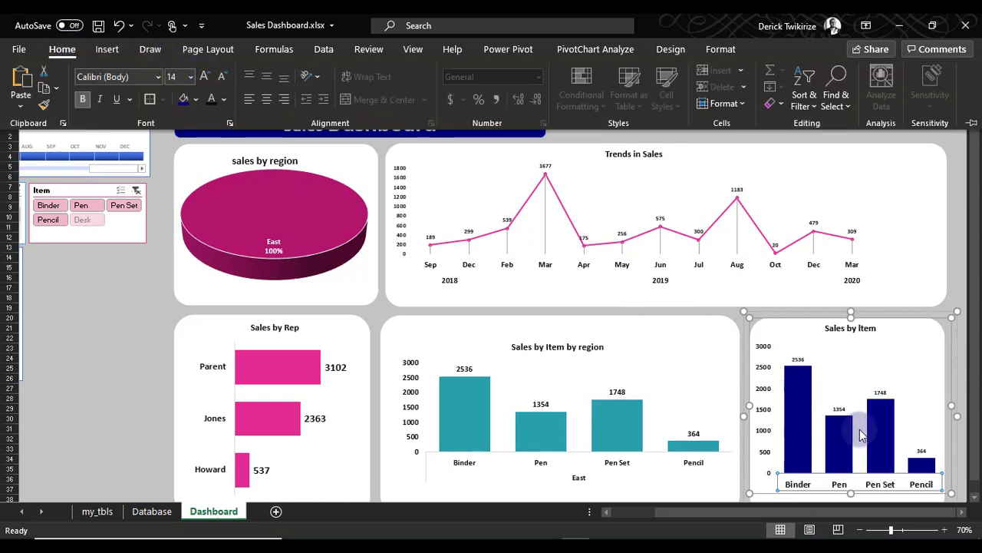
Enlarge the font of the data labels above the columns of the Sales by Item chart
{"action": "left_click", "coordinate": [841, 411]}
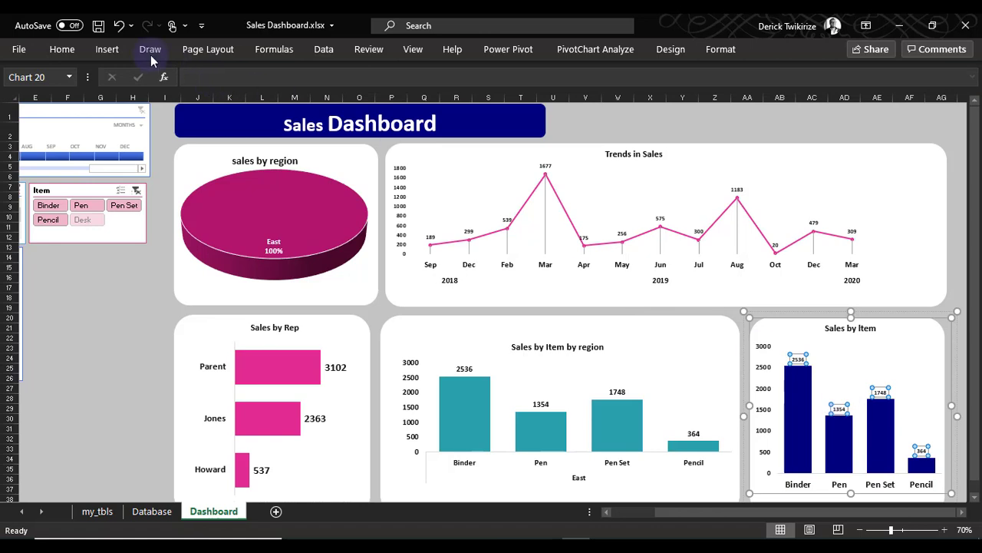
{"action": "left_click", "coordinate": [62, 50]}
{"action": "left_click", "coordinate": [206, 76]}
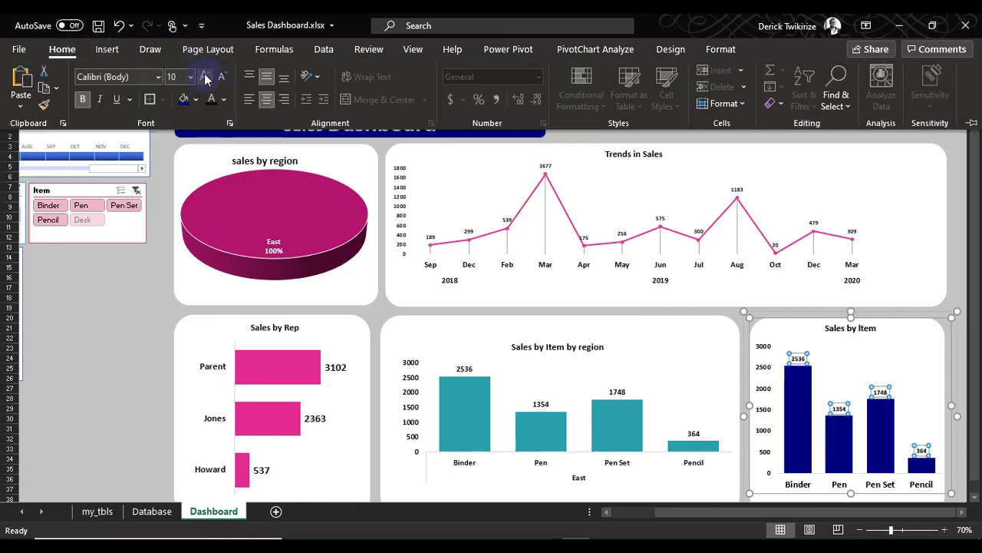
Set the data labels of the Trends in Sales line chart to 14 pt and close the label formatting options
{"action": "left_click", "coordinate": [546, 171]}
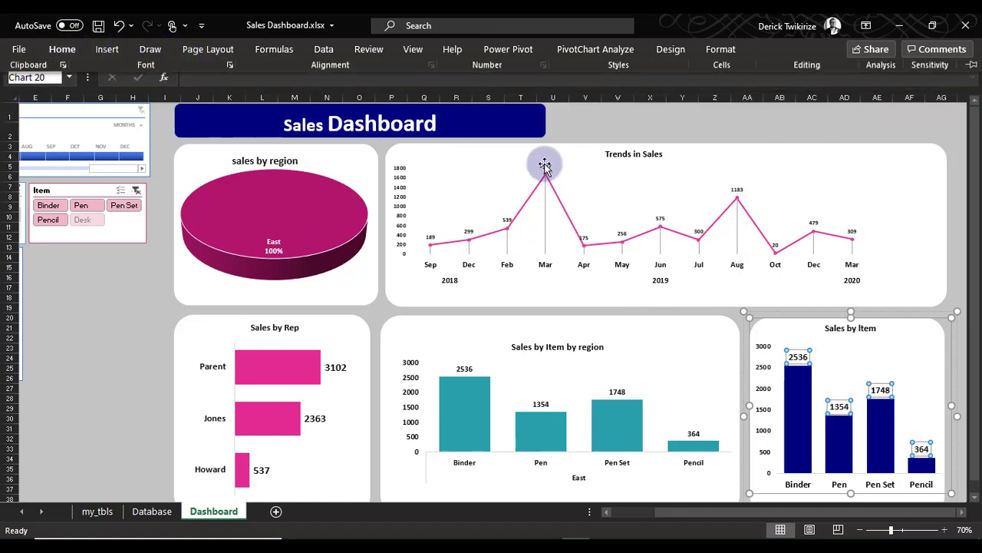
{"action": "double_click", "coordinate": [545, 171]}
{"action": "left_click", "coordinate": [544, 169]}
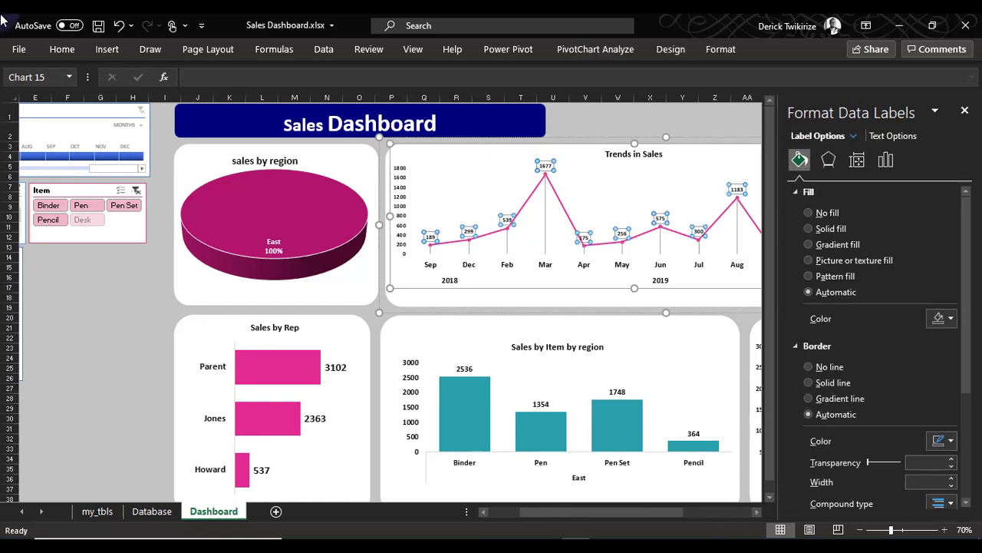
{"action": "left_click", "coordinate": [63, 49]}
{"action": "left_click", "coordinate": [206, 77]}
{"action": "left_click", "coordinate": [205, 77]}
{"action": "left_click", "coordinate": [206, 82]}
{"action": "left_click", "coordinate": [206, 83]}
{"action": "left_click", "coordinate": [90, 364]}
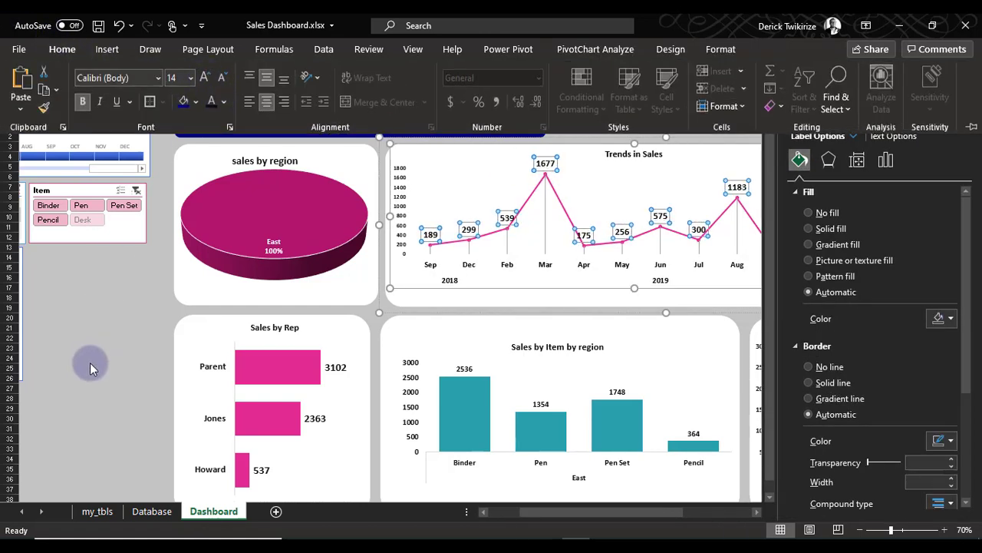
{"action": "left_click", "coordinate": [965, 110]}
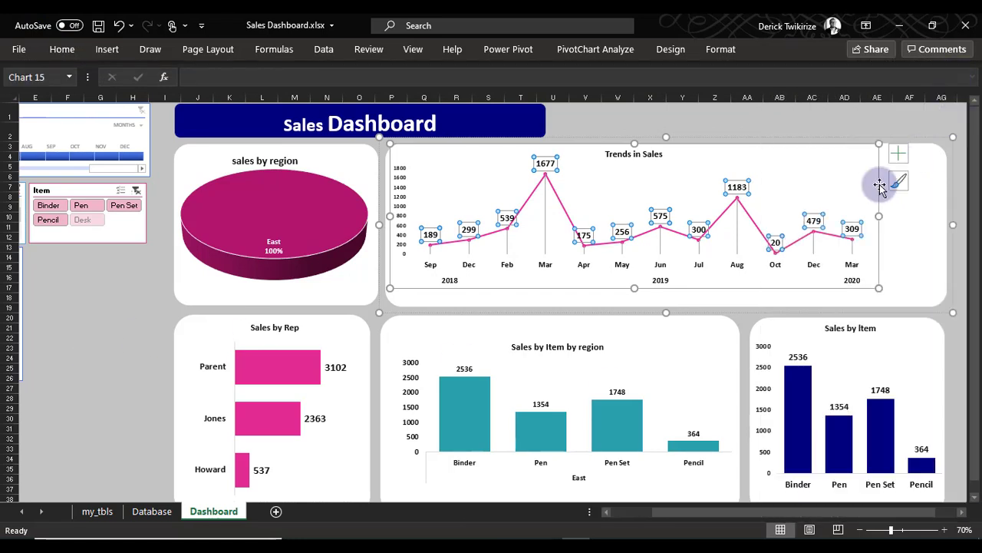
{"action": "left_click", "coordinate": [810, 129]}
Set the title of the Trends in Sales chart to 16 pt
{"action": "left_click", "coordinate": [611, 149]}
{"action": "left_click", "coordinate": [622, 152]}
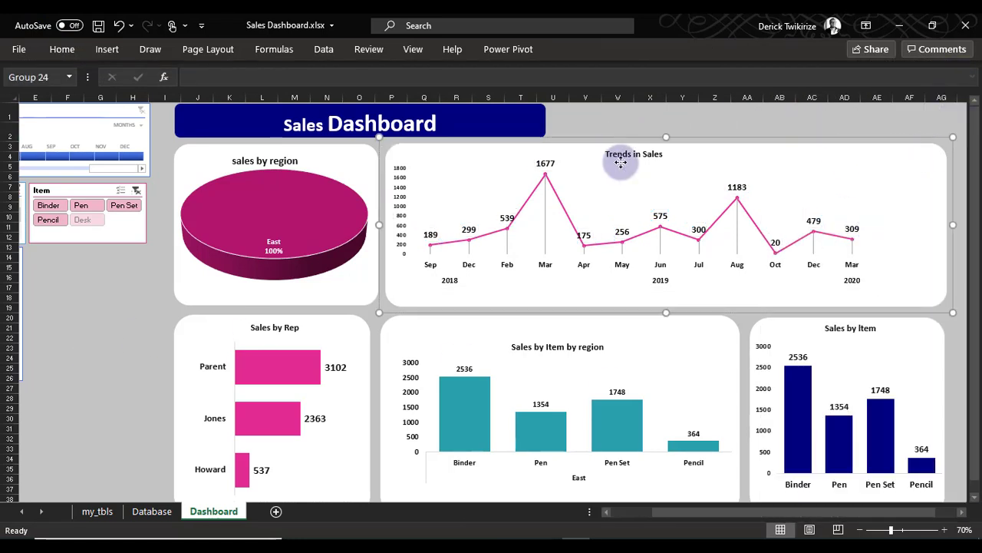
{"action": "left_click", "coordinate": [64, 54]}
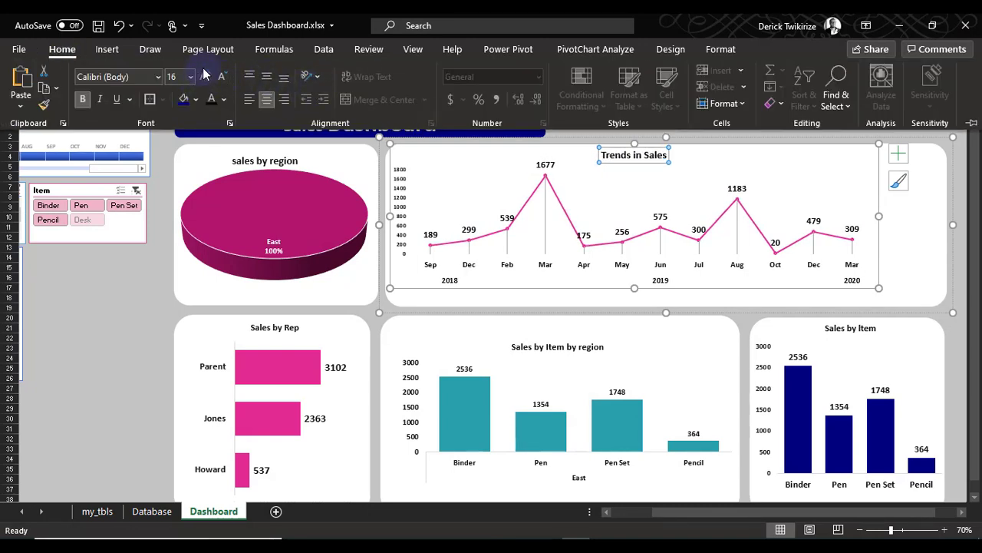
Enlarge the title font of the Sales by Item by region chart
{"action": "left_click", "coordinate": [602, 345]}
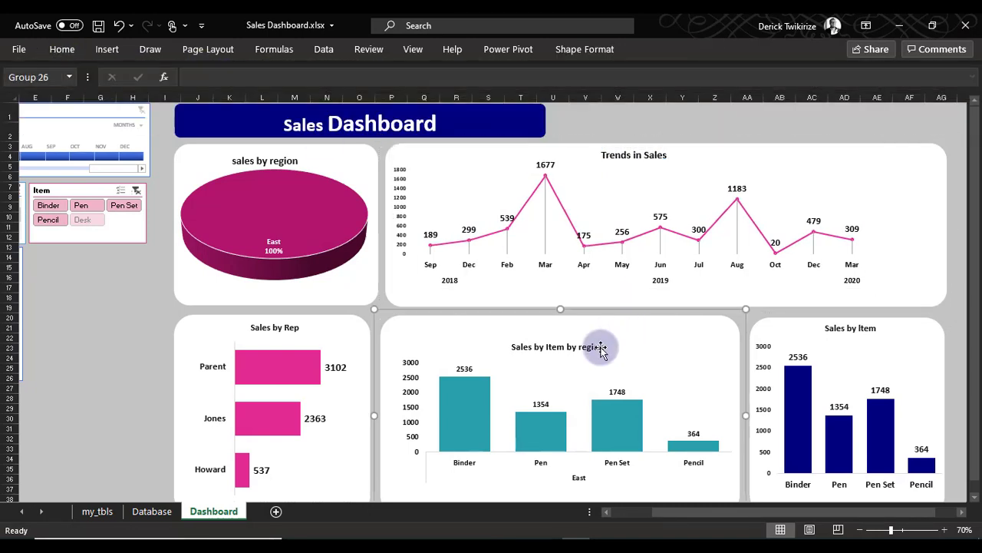
{"action": "left_click", "coordinate": [602, 347]}
{"action": "left_click", "coordinate": [62, 47]}
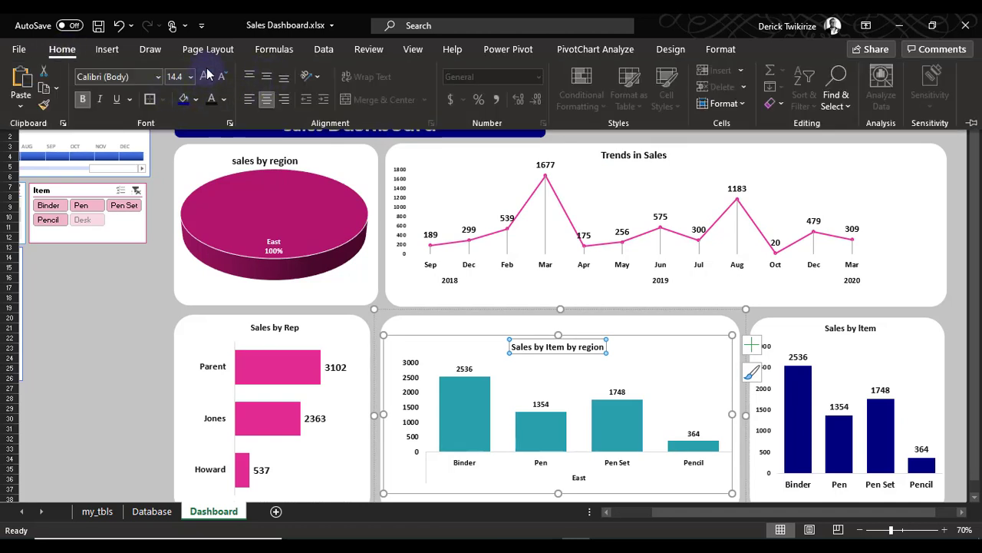
Enlarge the title font of the Sales by Item chart
{"action": "left_click", "coordinate": [852, 332]}
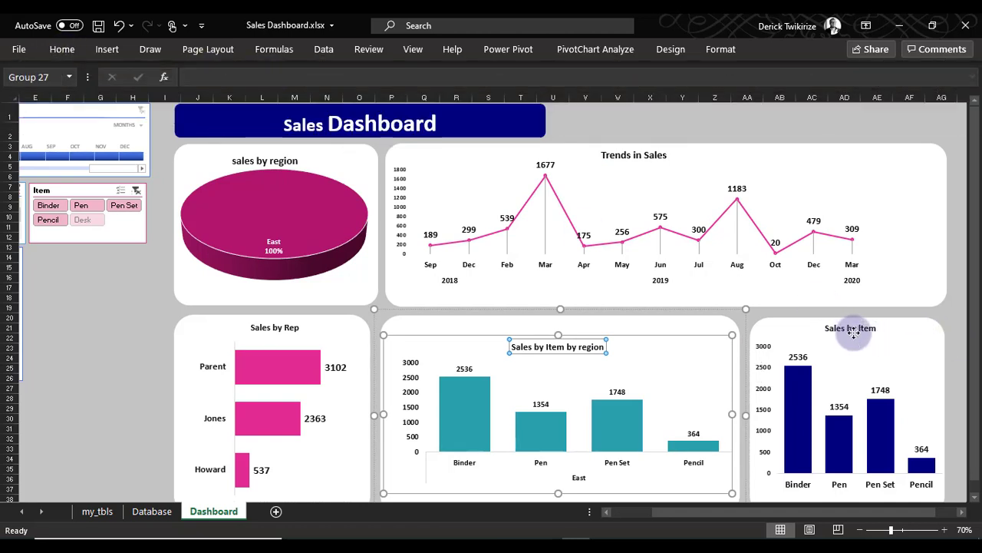
{"action": "left_click", "coordinate": [853, 330]}
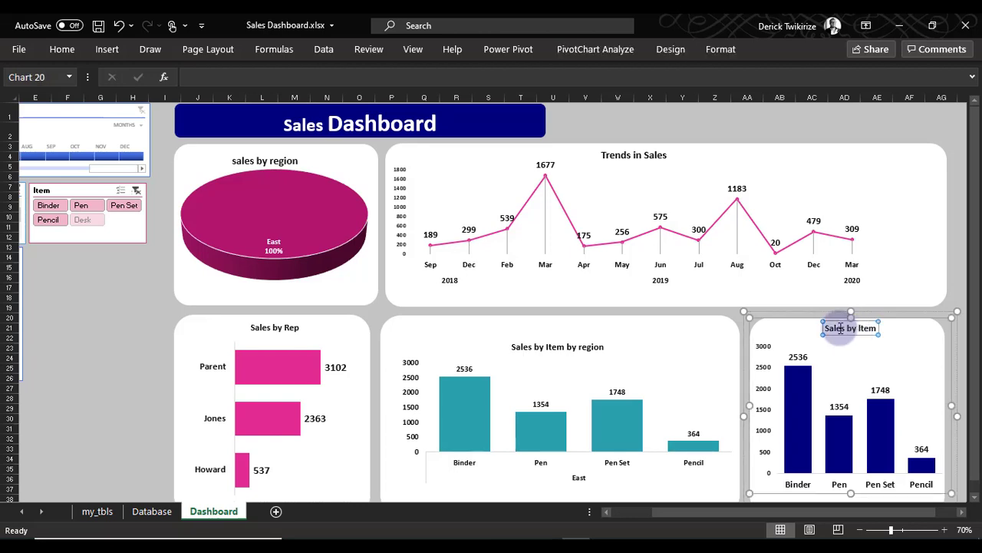
{"action": "left_click", "coordinate": [62, 50]}
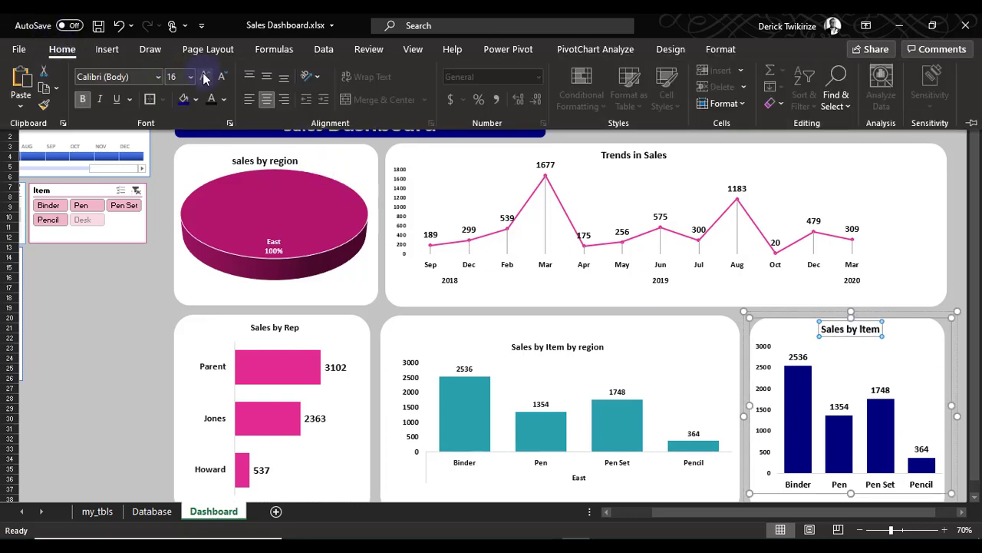
Set the title of the Sales by Rep chart to 16 pt
{"action": "left_click", "coordinate": [270, 329]}
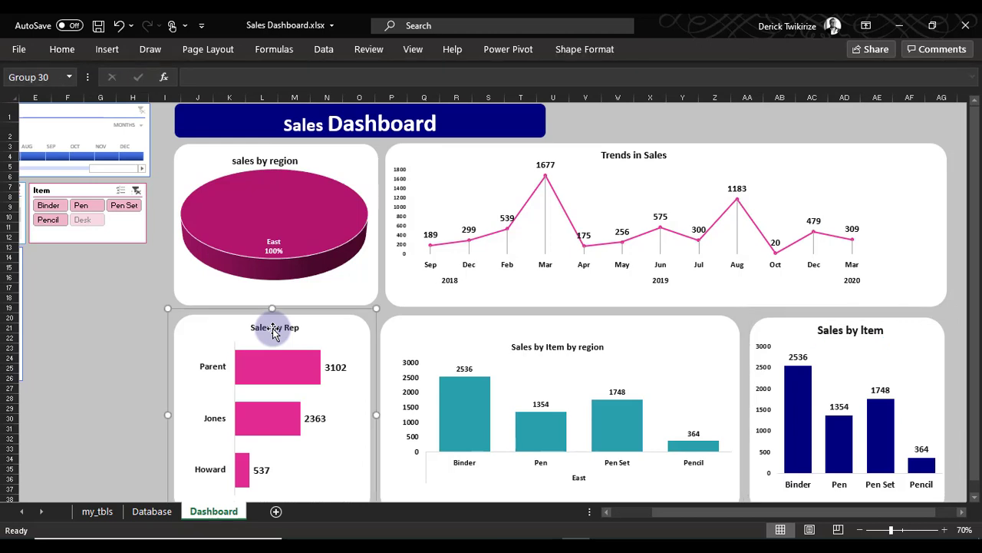
{"action": "left_click", "coordinate": [273, 329]}
{"action": "left_click", "coordinate": [62, 49]}
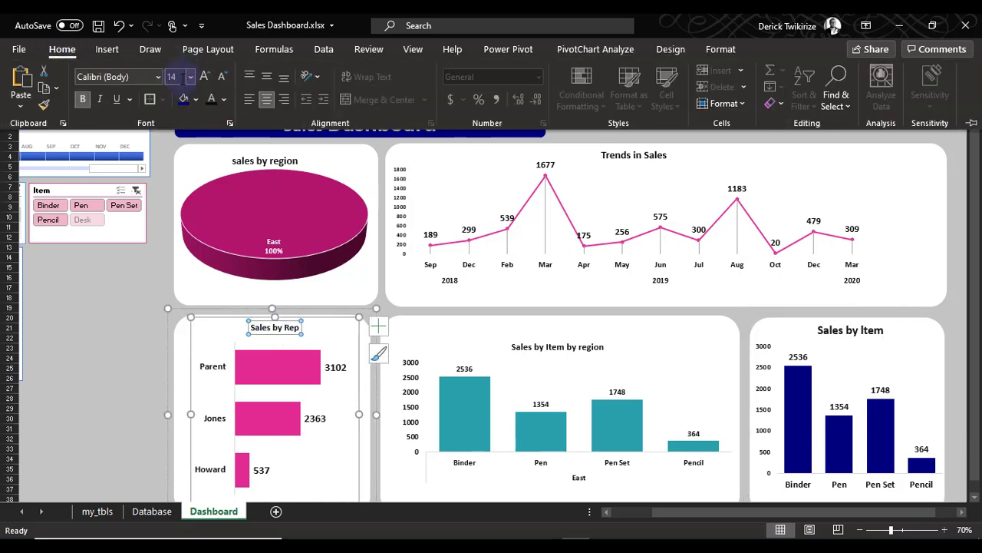
{"action": "left_click", "coordinate": [206, 77]}
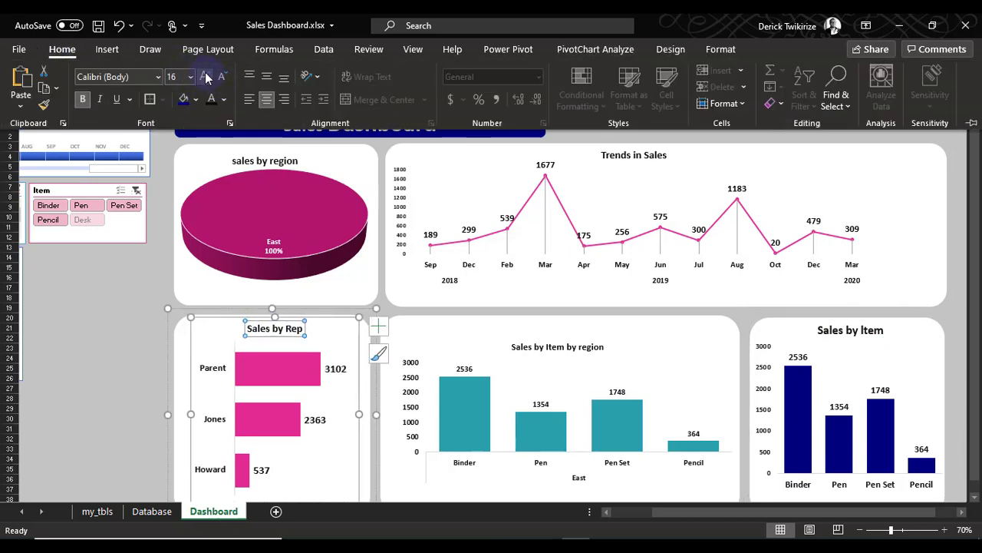
Set the title of the sales by region pie chart to 18 pt
{"action": "left_click", "coordinate": [274, 165]}
{"action": "left_click", "coordinate": [274, 162]}
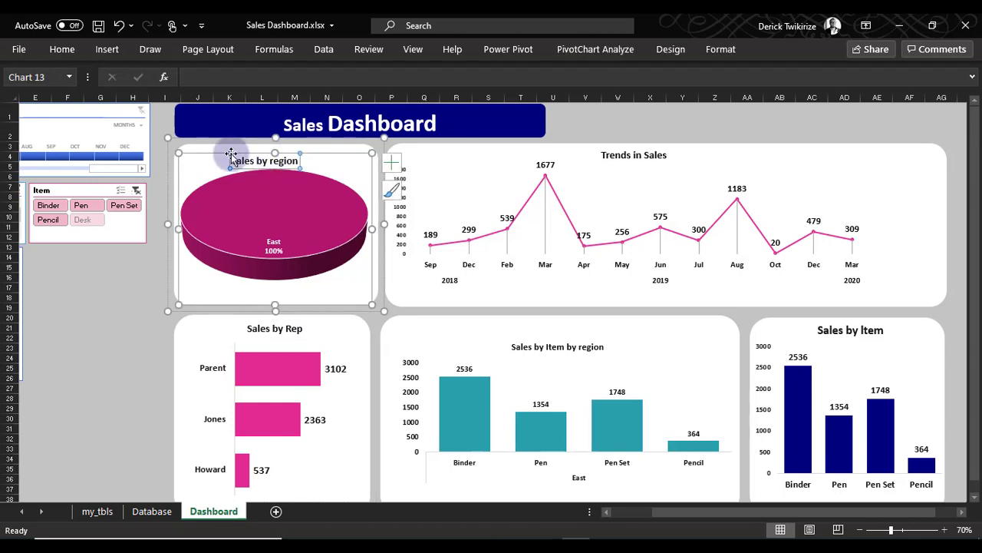
{"action": "left_click", "coordinate": [62, 49]}
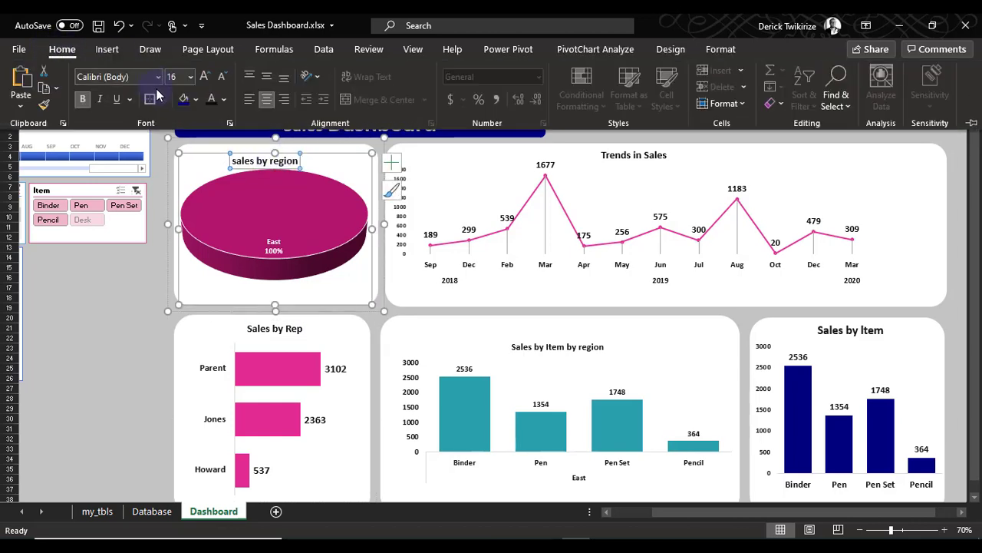
{"action": "left_click", "coordinate": [206, 77]}
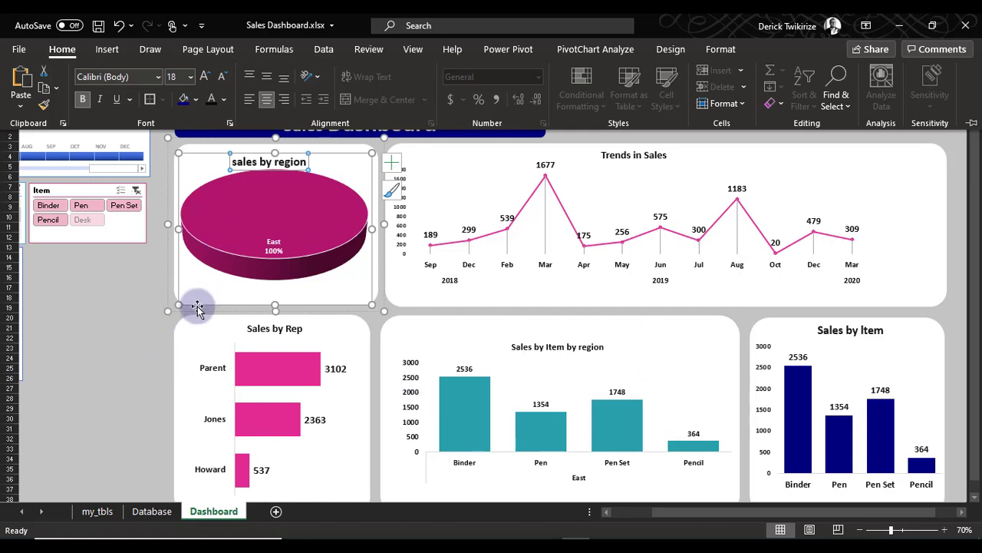
Clear the Item and Region slicer filters and set the sheet zoom to 80%
{"action": "left_click", "coordinate": [138, 193]}
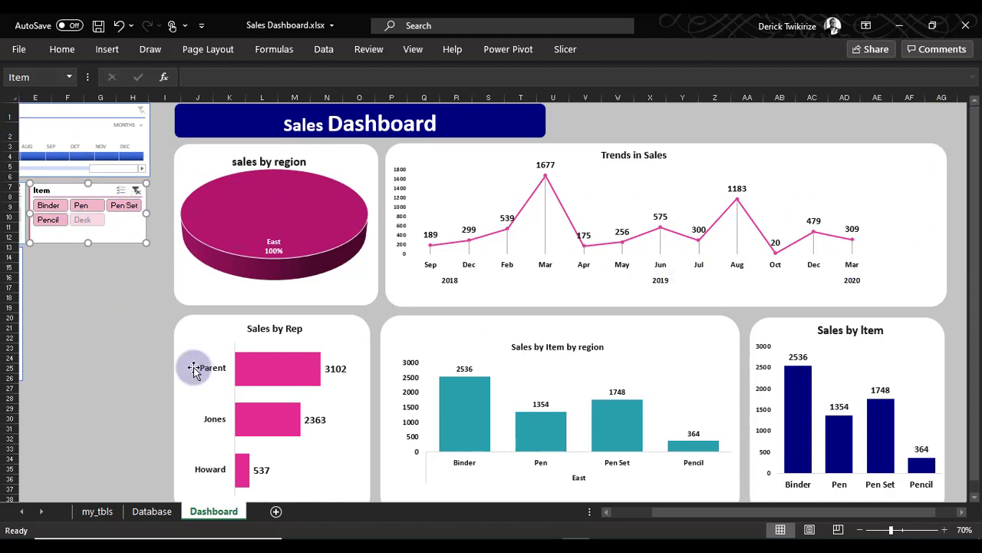
{"action": "left_click_drag", "start_coordinate": [680, 512], "coordinate": [572, 522]}
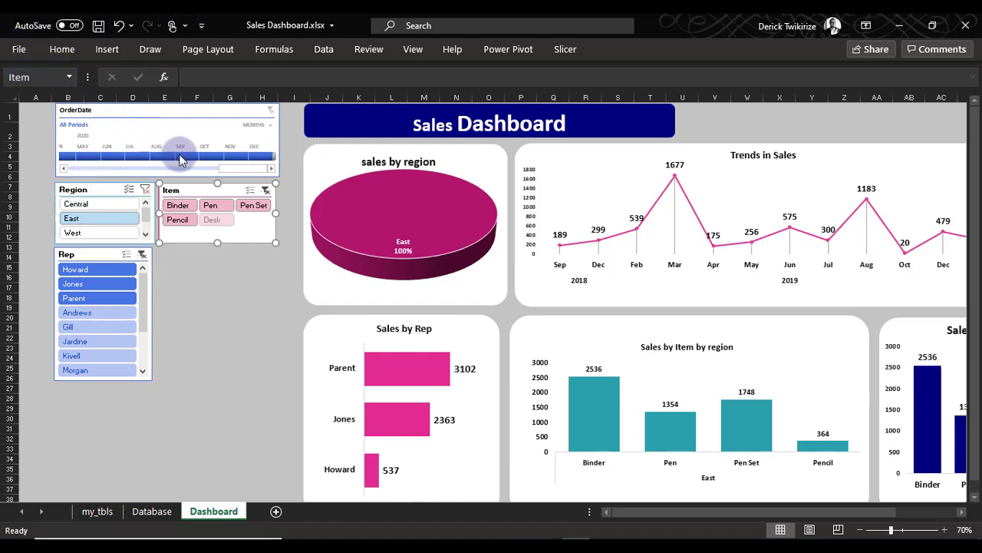
{"action": "left_click", "coordinate": [943, 529]}
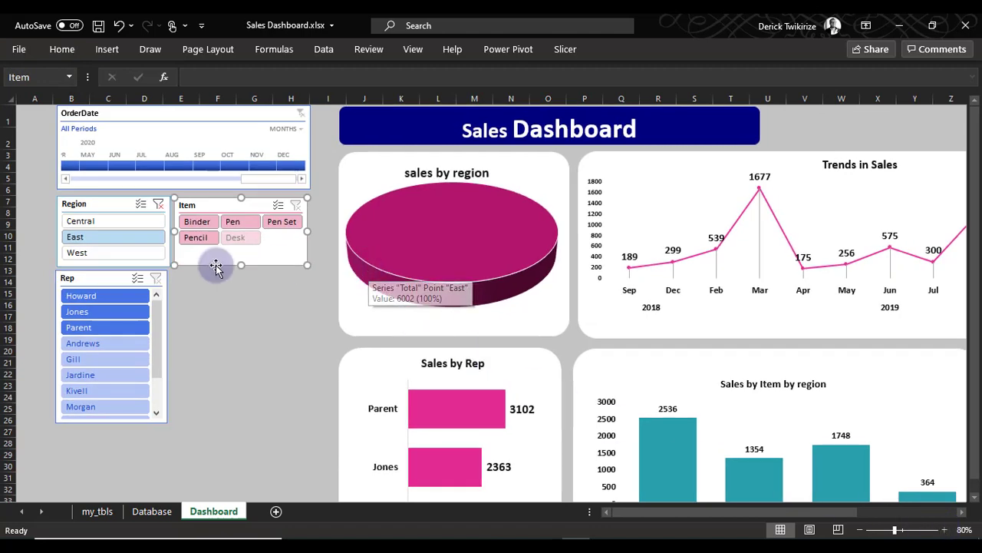
{"action": "left_click", "coordinate": [157, 206]}
Test the slicers by filtering the dashboard to a single sales rep, the Pen Set item and the West region
{"action": "left_click", "coordinate": [112, 343]}
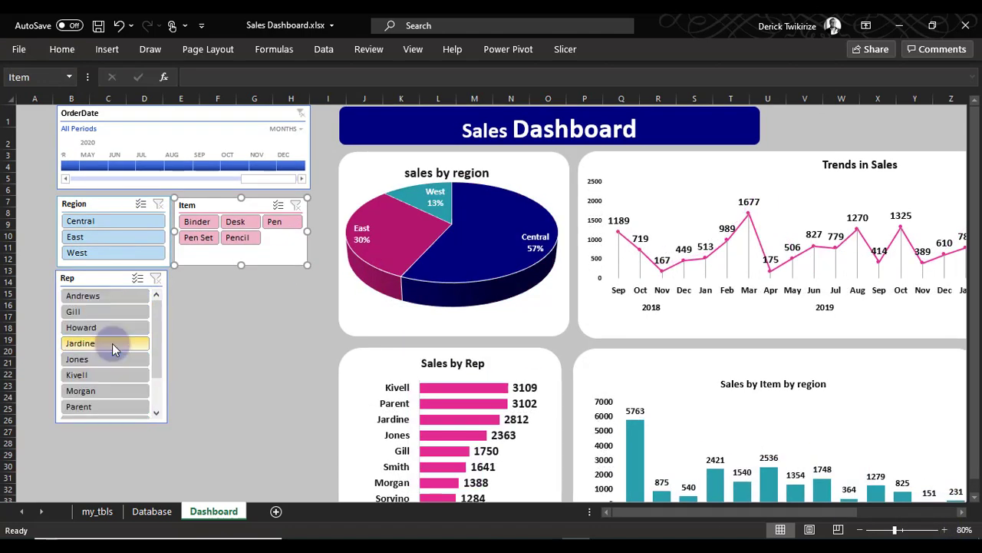
{"action": "left_click", "coordinate": [112, 362]}
{"action": "left_click", "coordinate": [238, 216]}
{"action": "left_click", "coordinate": [278, 221]}
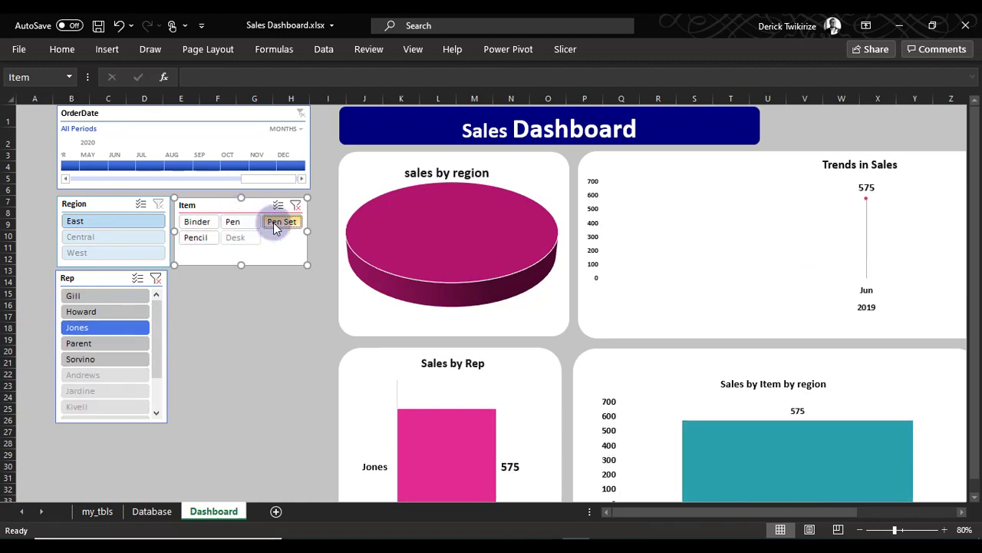
{"action": "left_click", "coordinate": [109, 238]}
{"action": "left_click", "coordinate": [110, 252]}
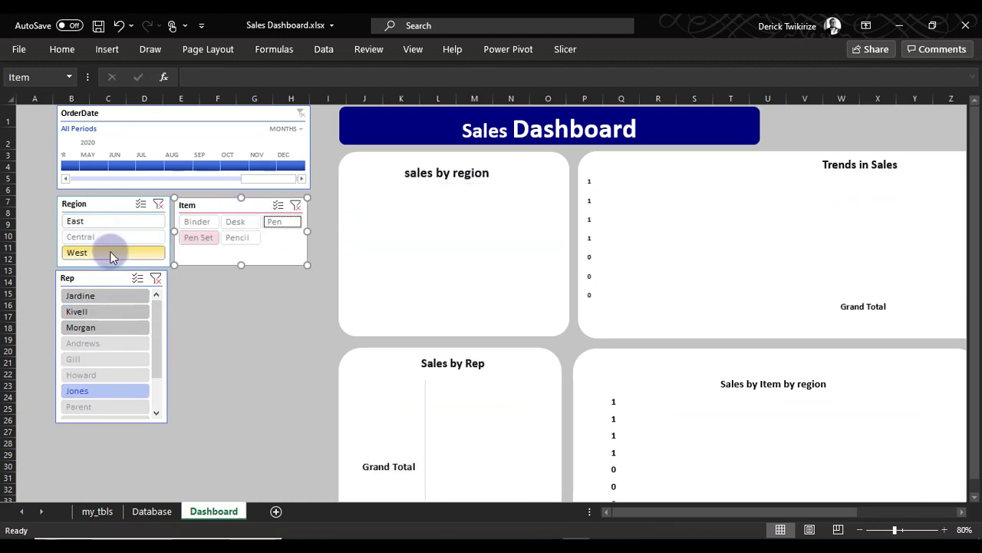
Clear the filters of the Region, Rep and Item slicers to show all sales data
{"action": "left_click", "coordinate": [159, 206]}
{"action": "left_click", "coordinate": [155, 279]}
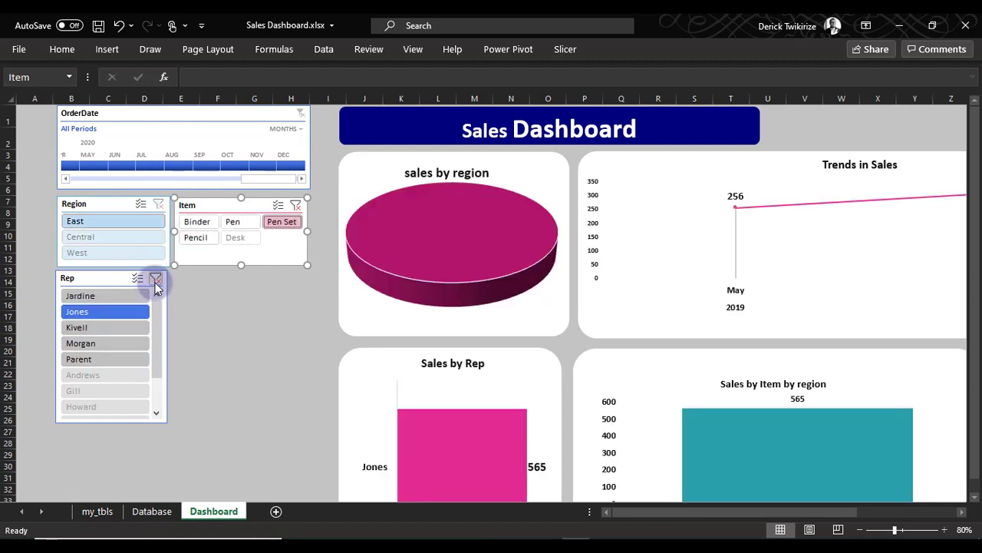
{"action": "left_click", "coordinate": [294, 207]}
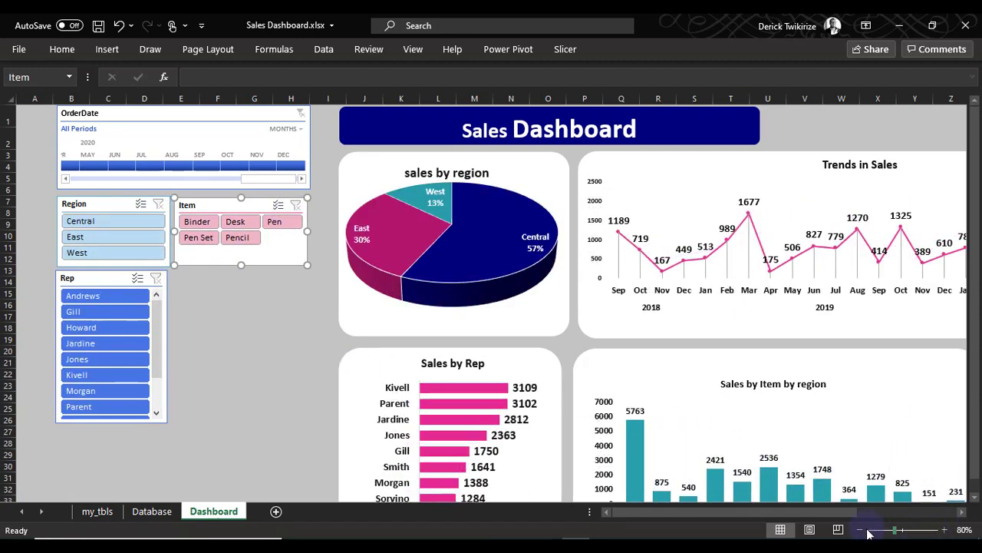
{"action": "left_click_drag", "start_coordinate": [961, 513], "coordinate": [962, 513]}
{"action": "left_click_drag", "start_coordinate": [875, 513], "coordinate": [771, 512]}
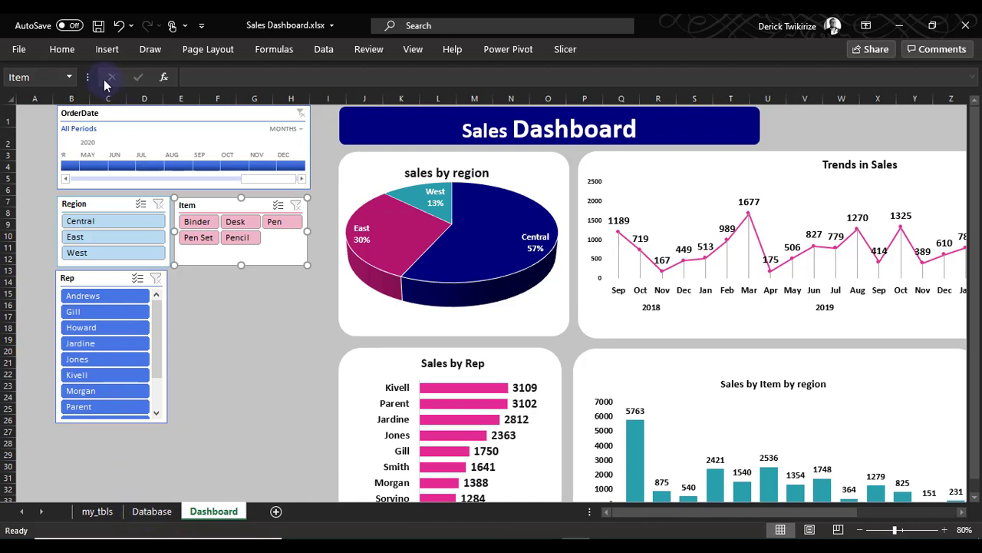
{"action": "left_click", "coordinate": [632, 545]}
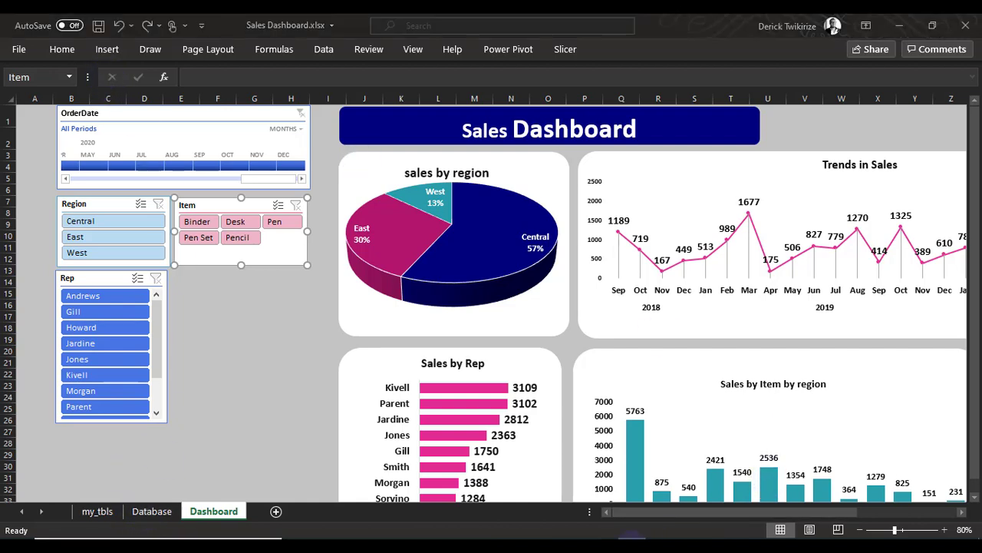
{"action": "mouse_move", "coordinate": [603, 545]}
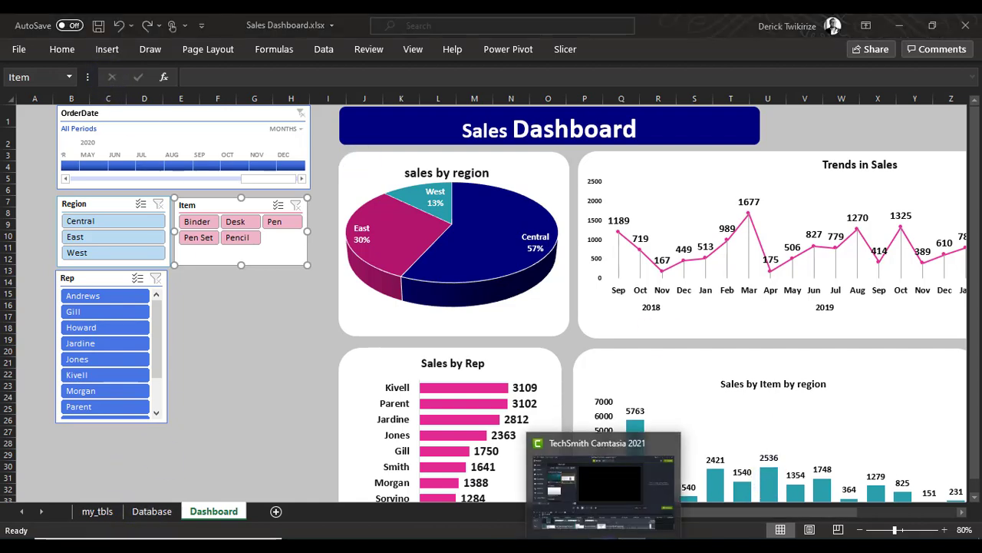
{"action": "left_click", "coordinate": [856, 545]}
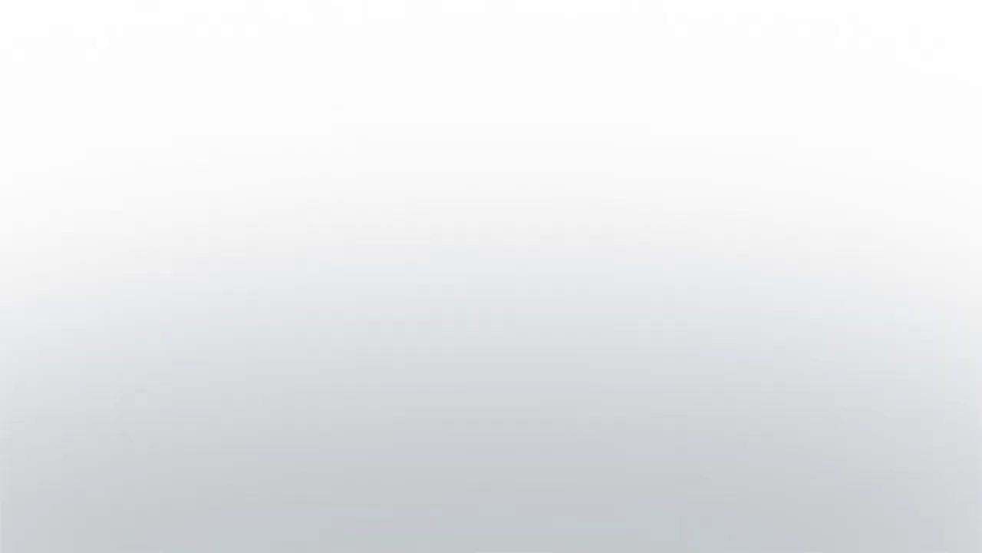